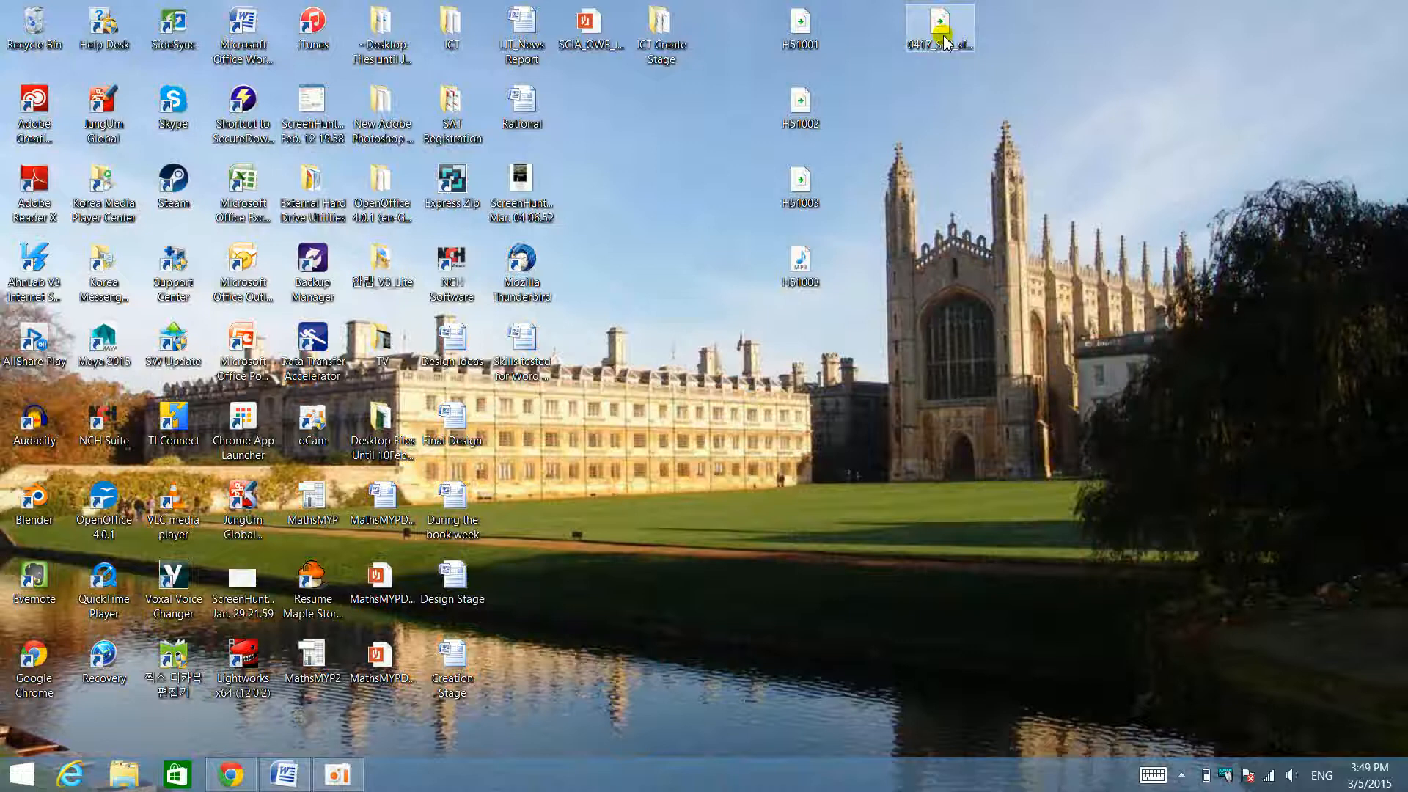
# - Bring up the Skills tested for Word Processors document, look through its list of skills, and minimize it to return to the desktop
pyautogui.click(284, 774)
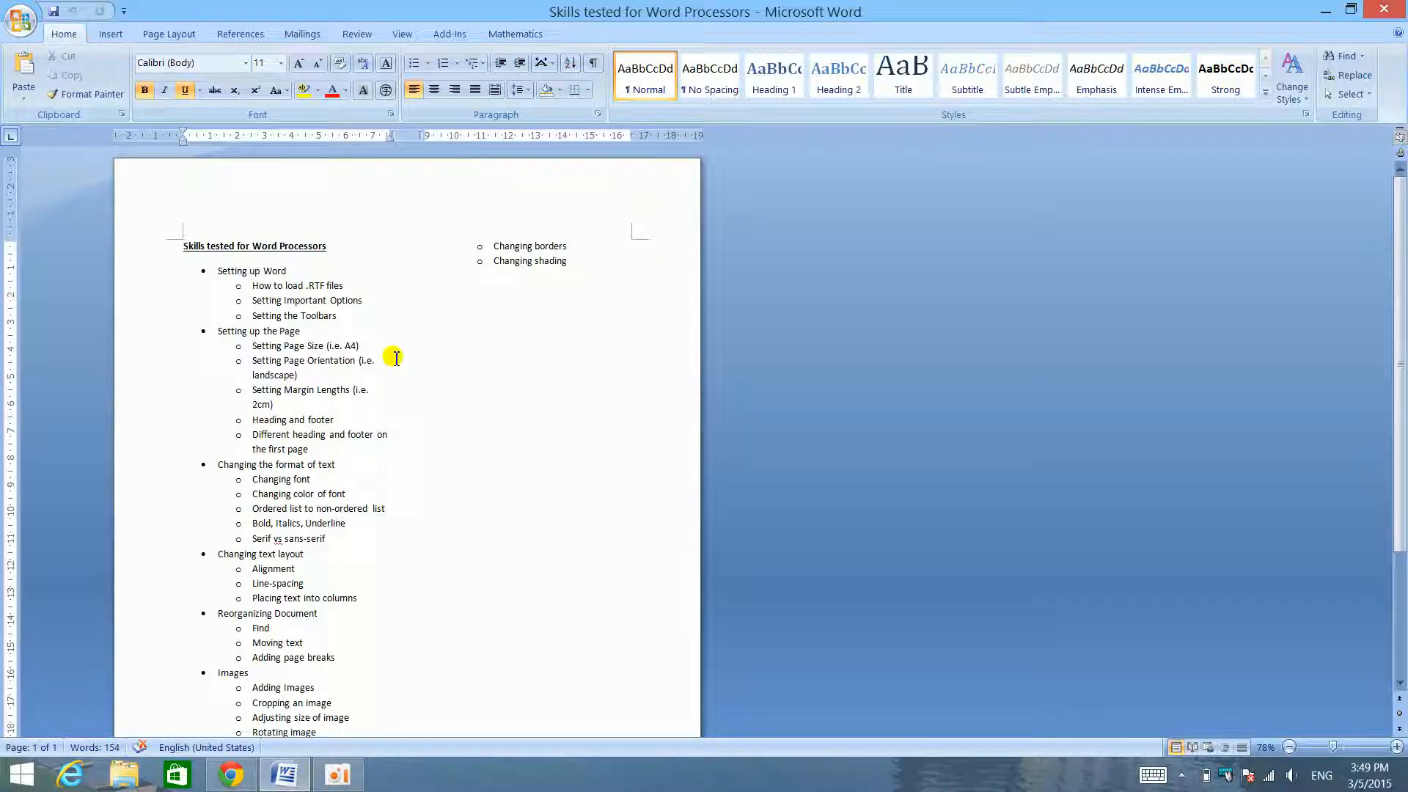
pyautogui.scroll(-5, 396, 358)
pyautogui.scroll(5, 394, 359)
pyautogui.scroll(-4, 394, 359)
pyautogui.scroll(4, 389, 359)
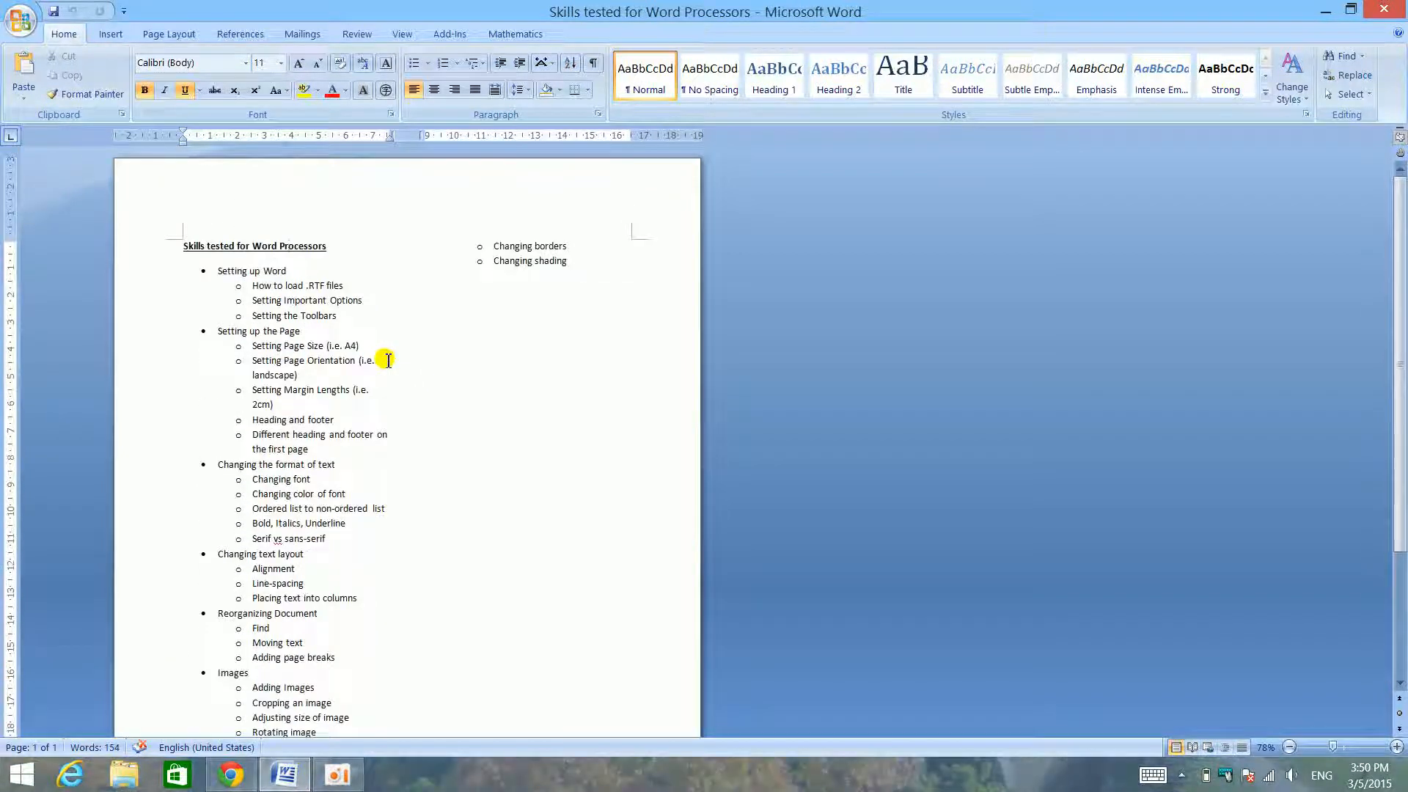
pyautogui.moveTo(852, 11); pyautogui.dragTo(1, 85)
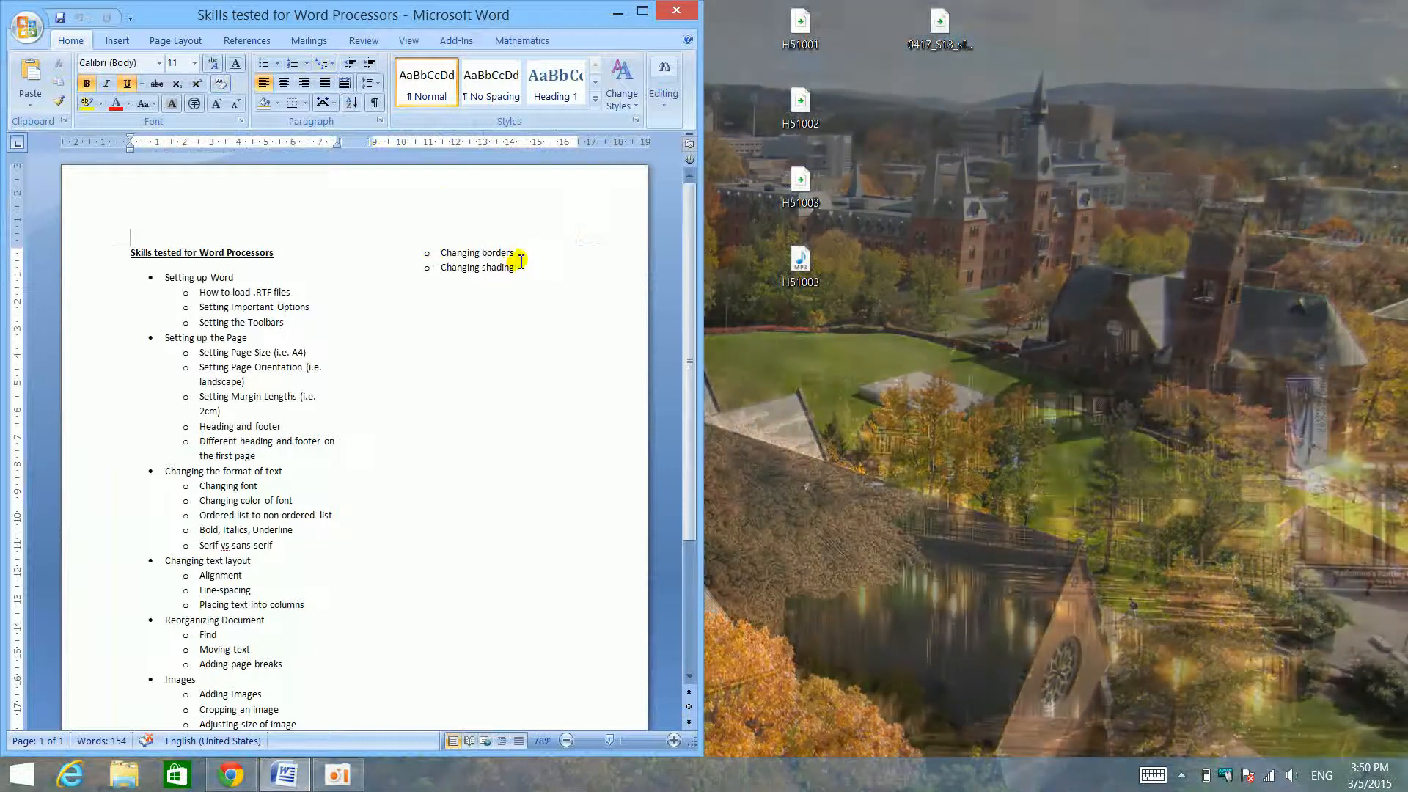
pyautogui.scroll(-5, 499, 262)
pyautogui.scroll(5, 497, 261)
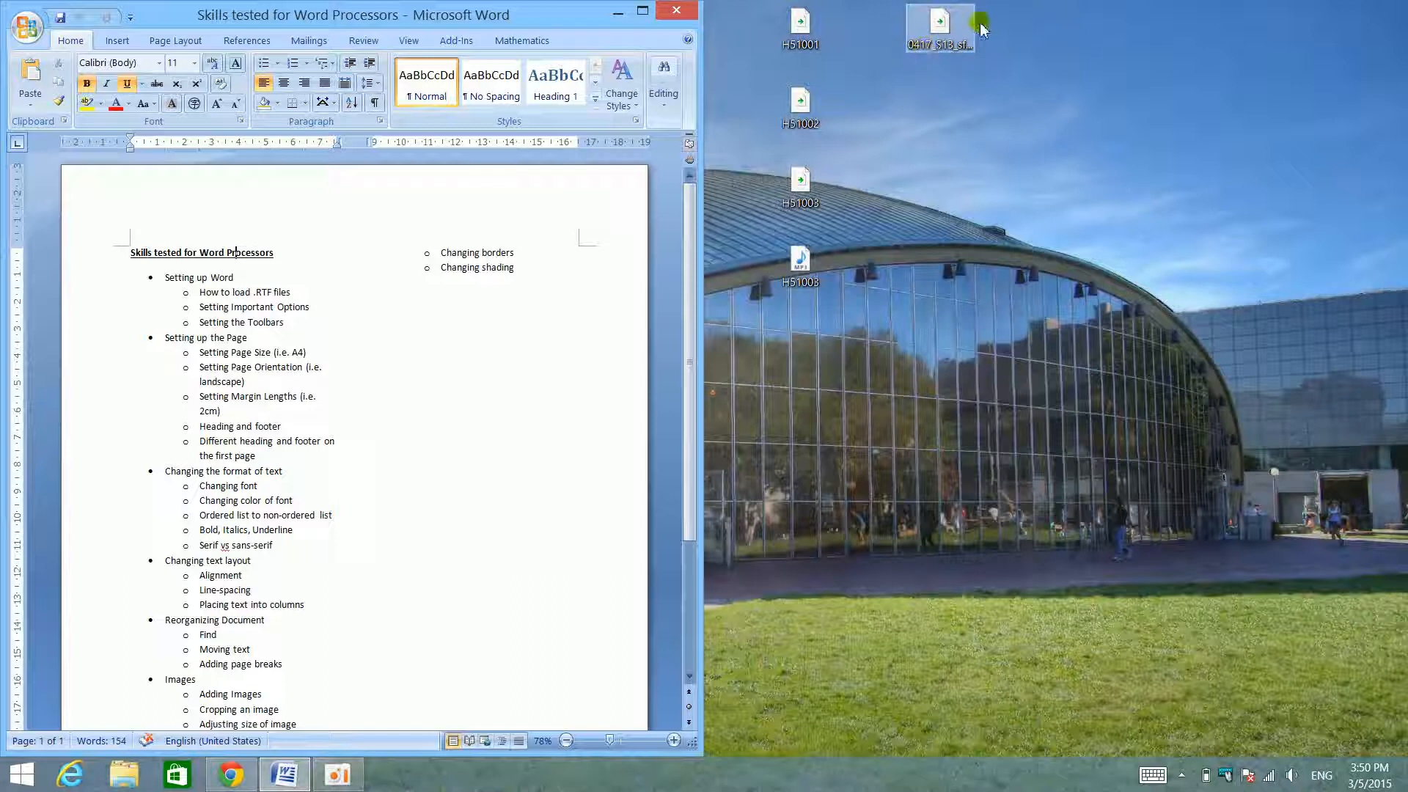
pyautogui.click(642, 10)
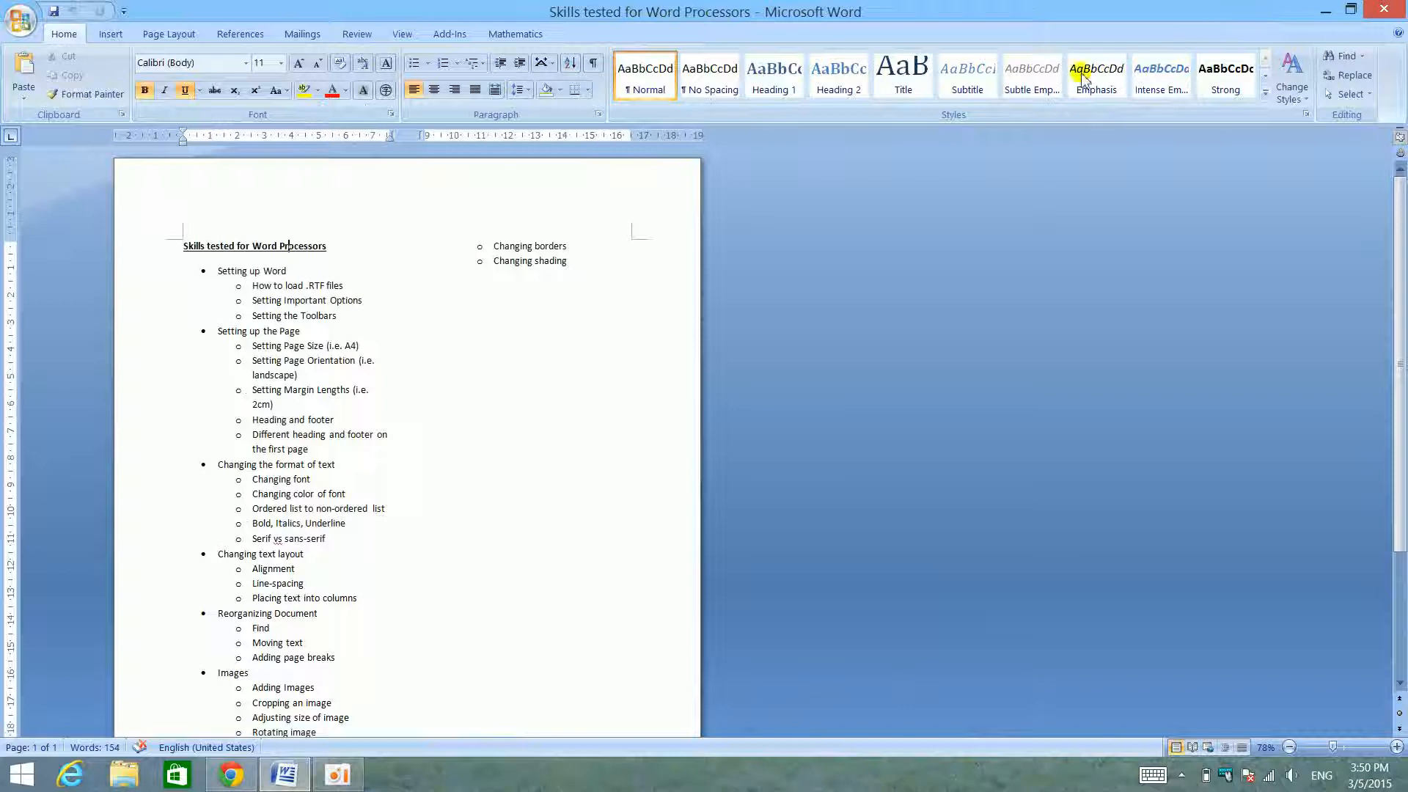
pyautogui.click(1331, 11)
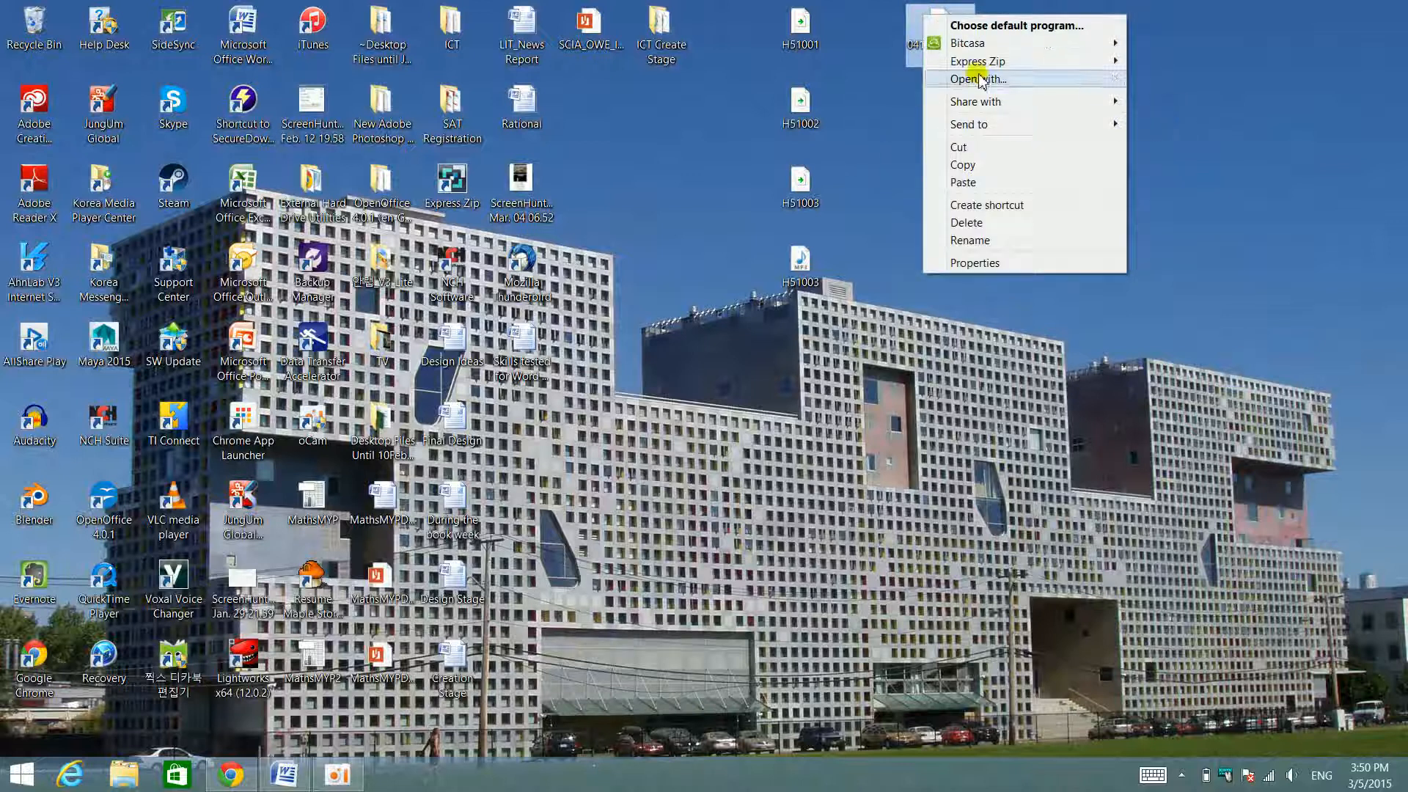
# - Extract the 0417_S13_sf_22 archive onto the desktop with Express Zip and move the extracted files directly below the archive
pyautogui.moveTo(1010, 64)
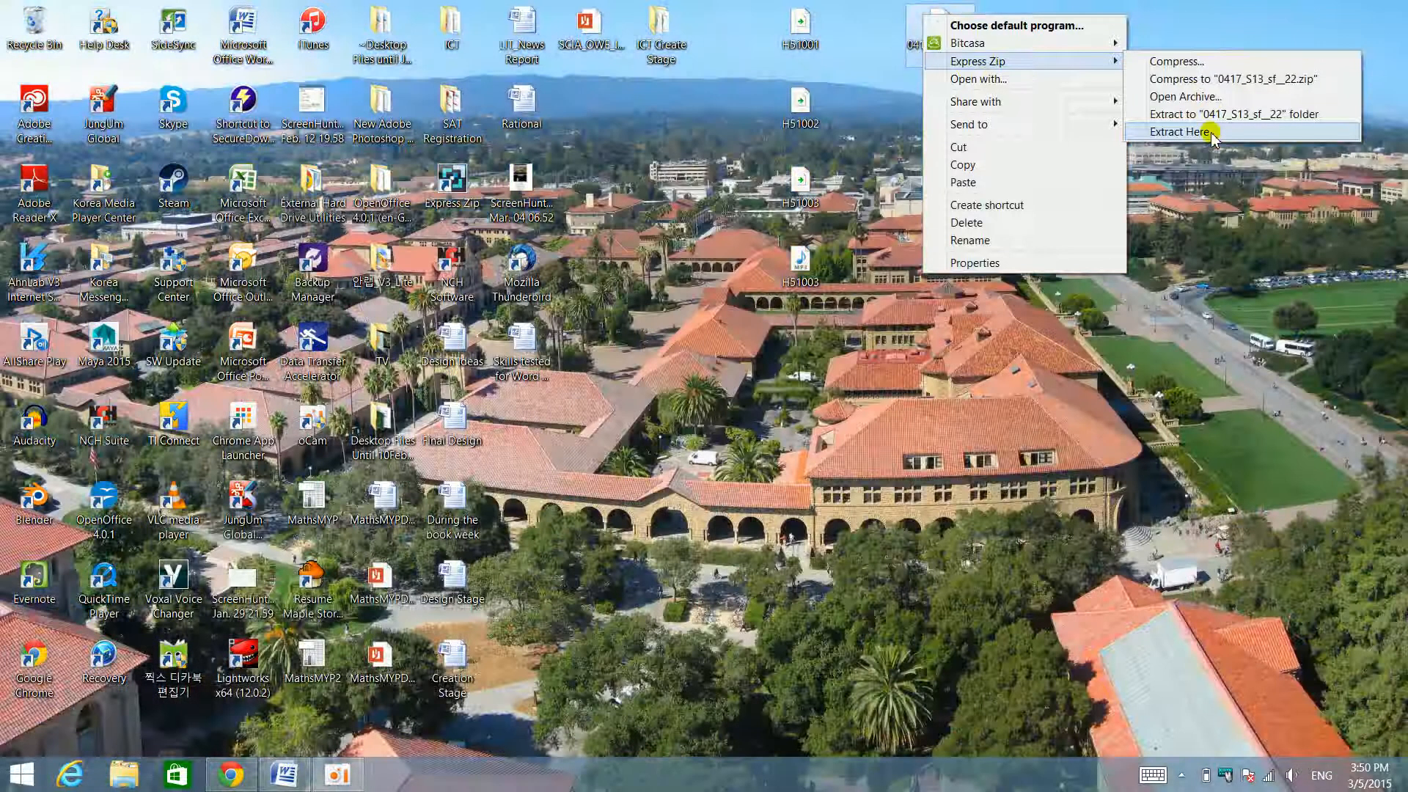
pyautogui.click(1209, 134)
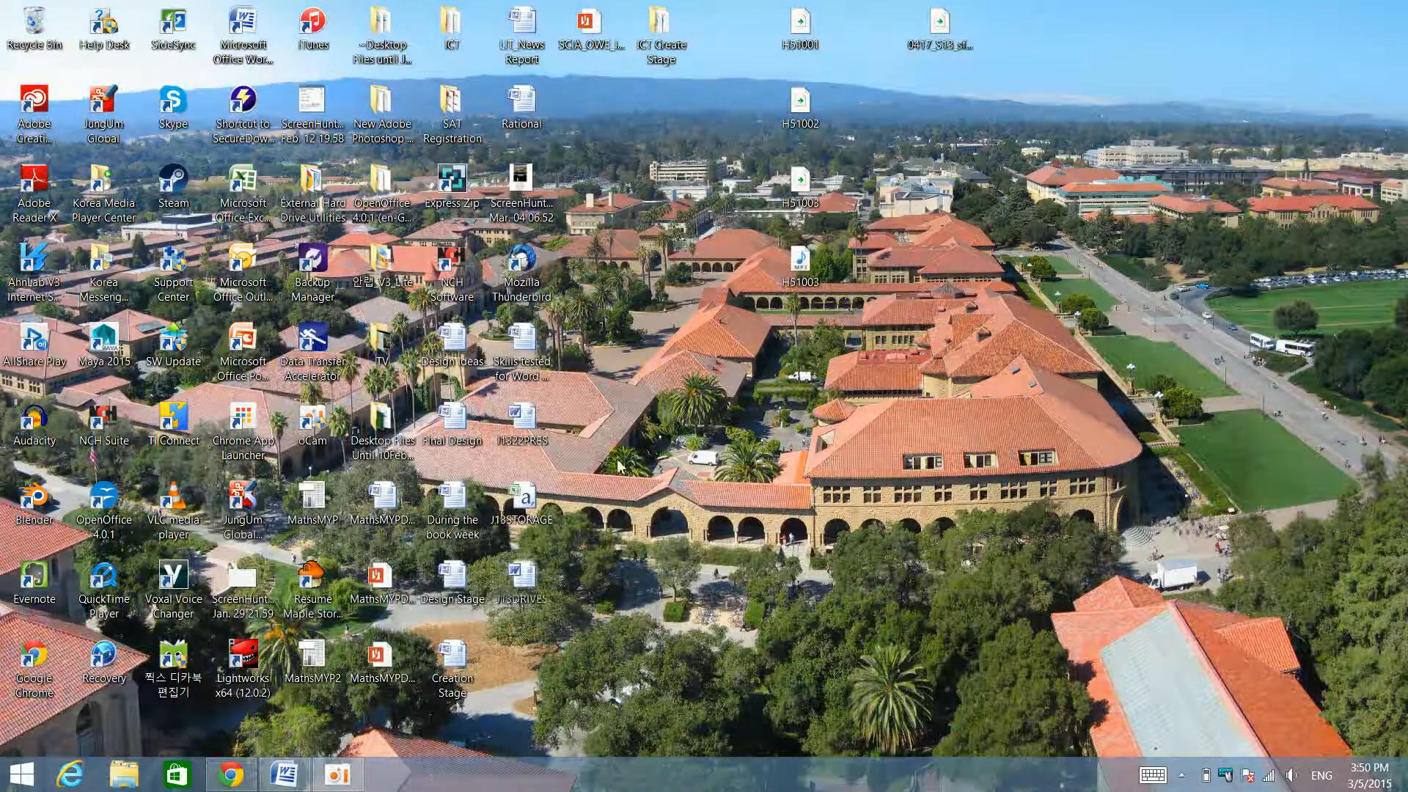
pyautogui.moveTo(558, 618); pyautogui.dragTo(940, 106)
pyautogui.click(1100, 118)
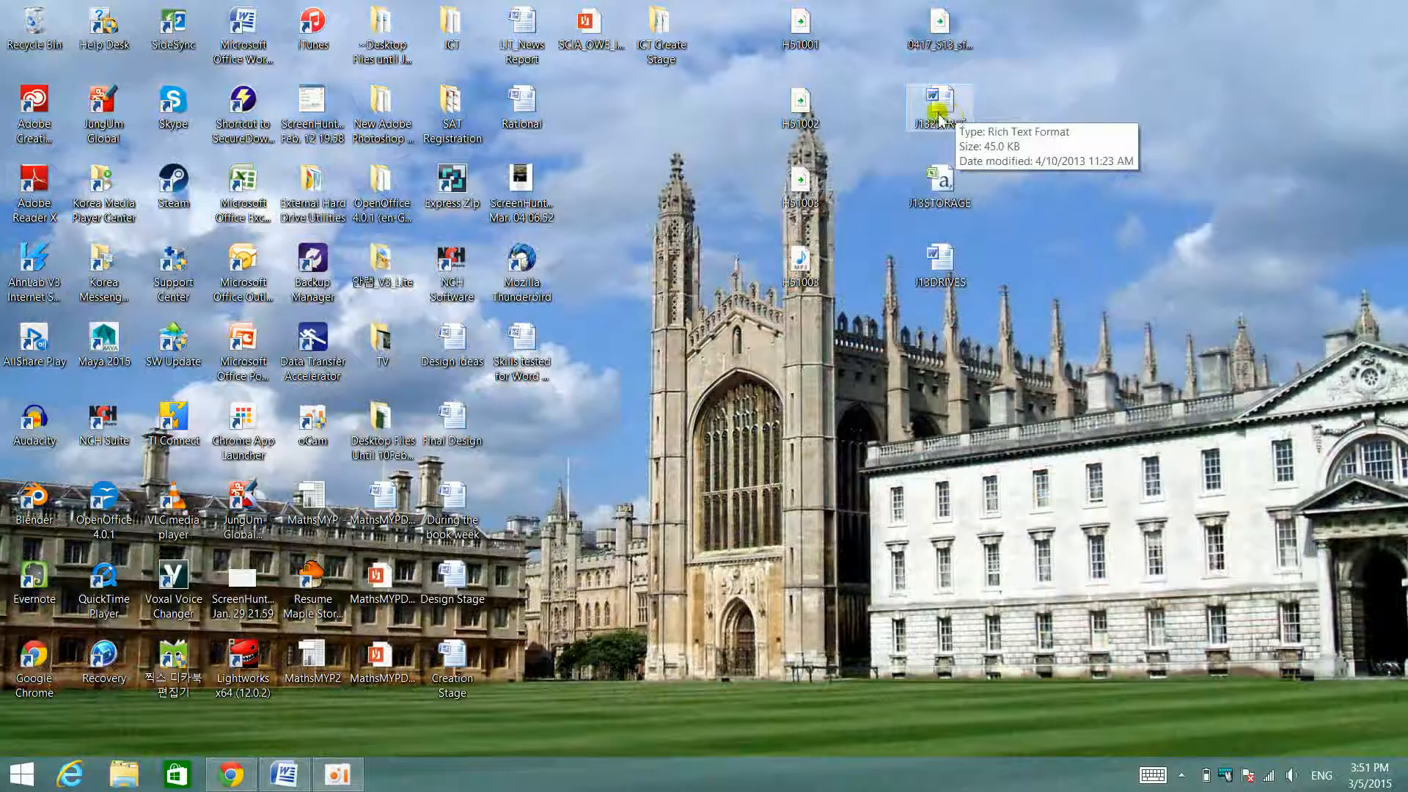
pyautogui.rightClick(952, 110)
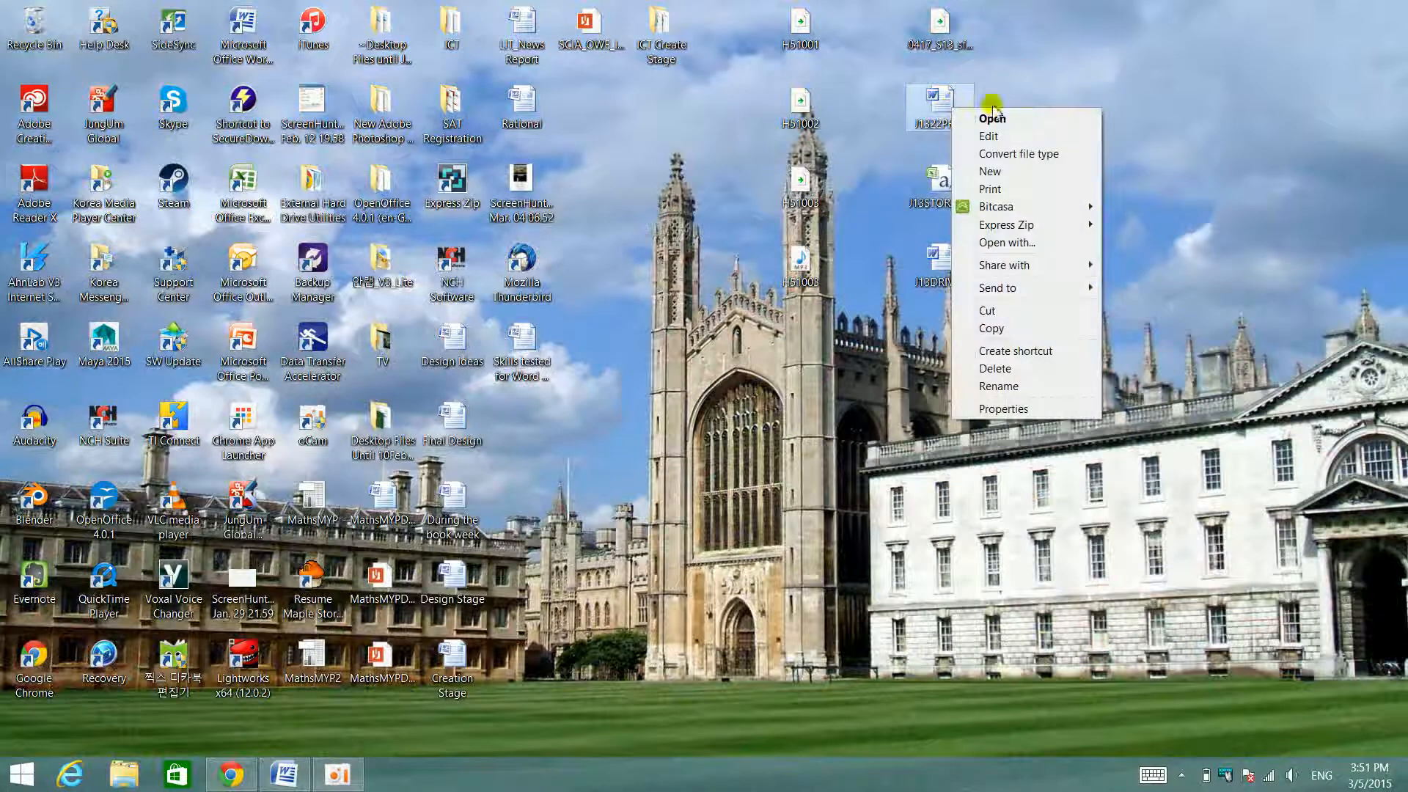
pyautogui.click(1178, 117)
pyautogui.click(271, 772)
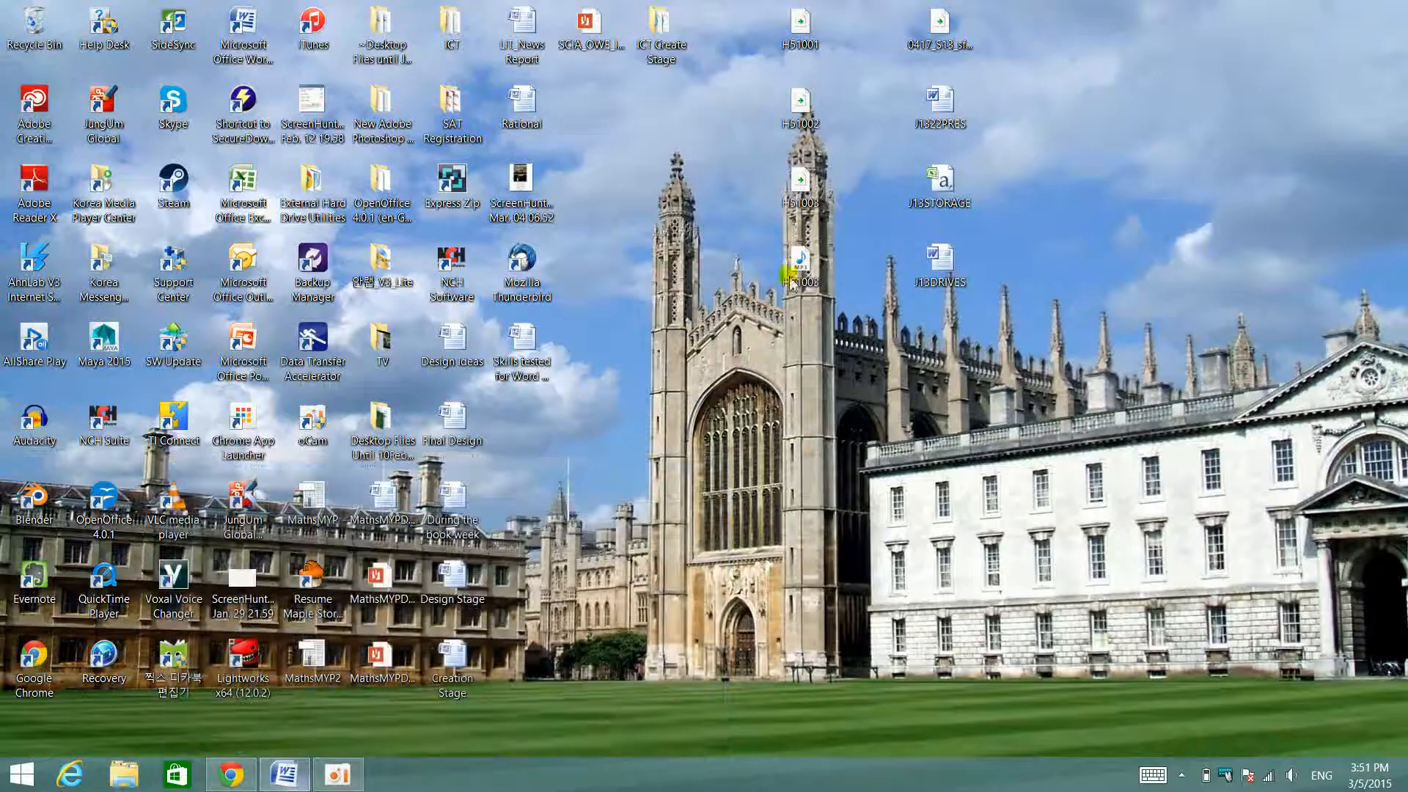
pyautogui.rightClick(957, 112)
pyautogui.click(1088, 103)
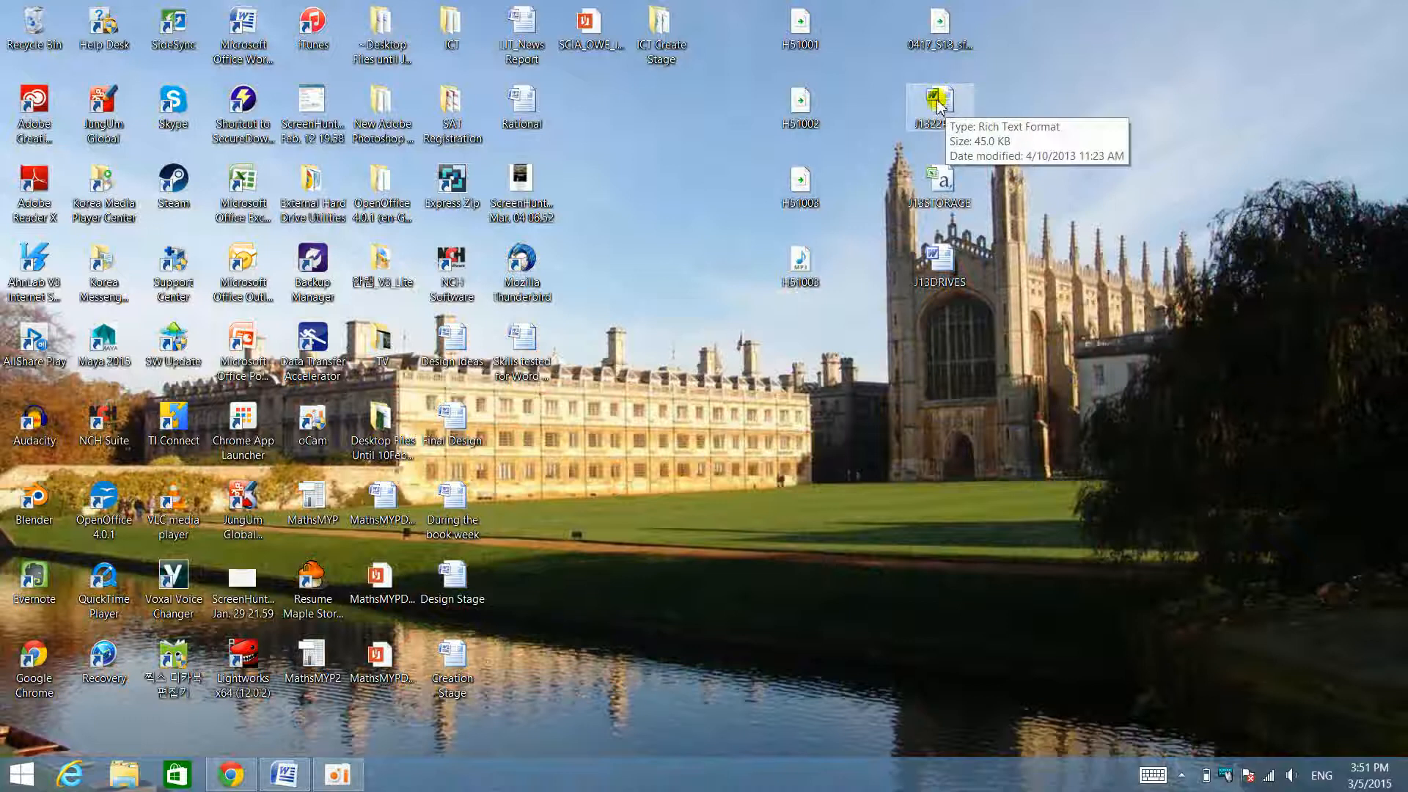
# - Open the extracted J1322PRES file in Word, skim its pages and close it
pyautogui.doubleClick(938, 96)
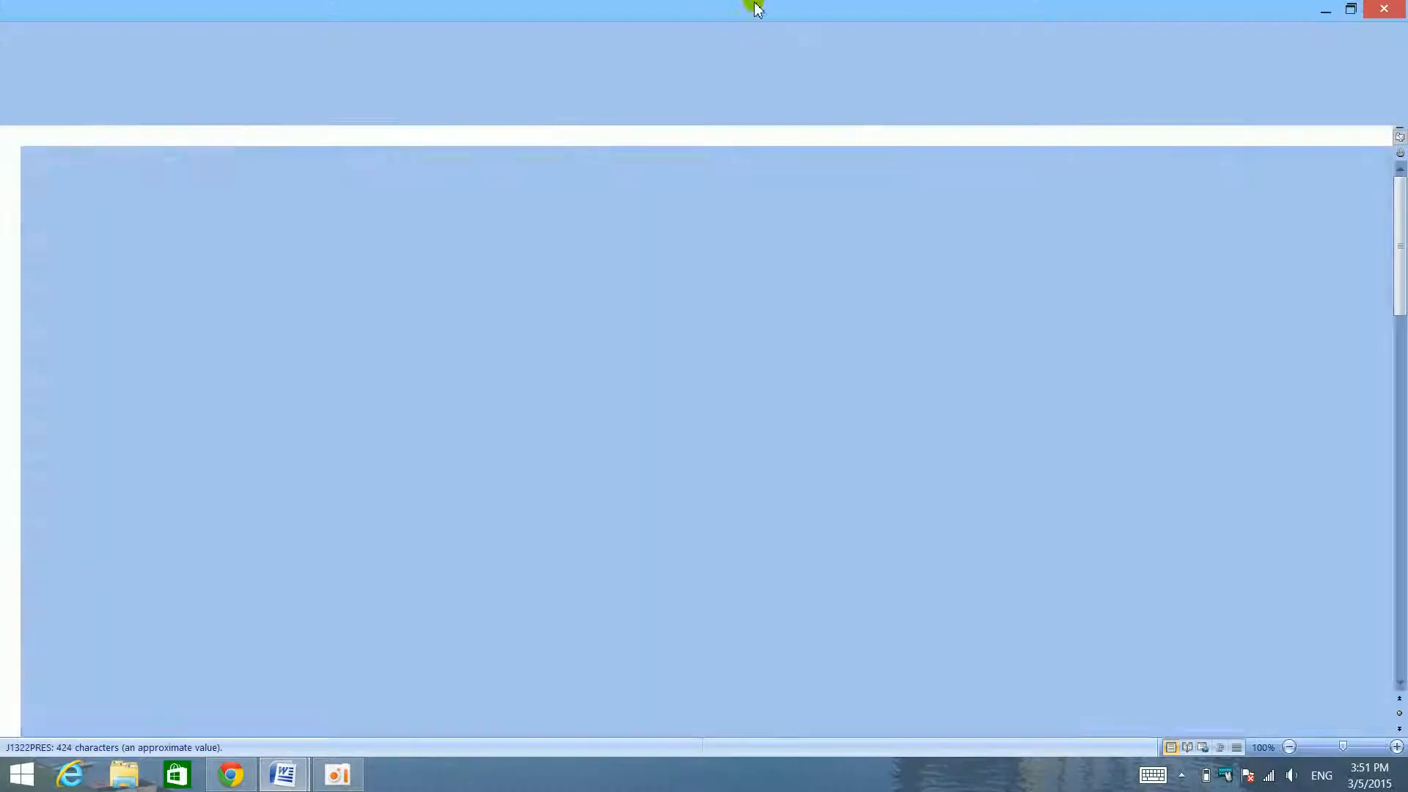
pyautogui.scroll(-10, 825, 444)
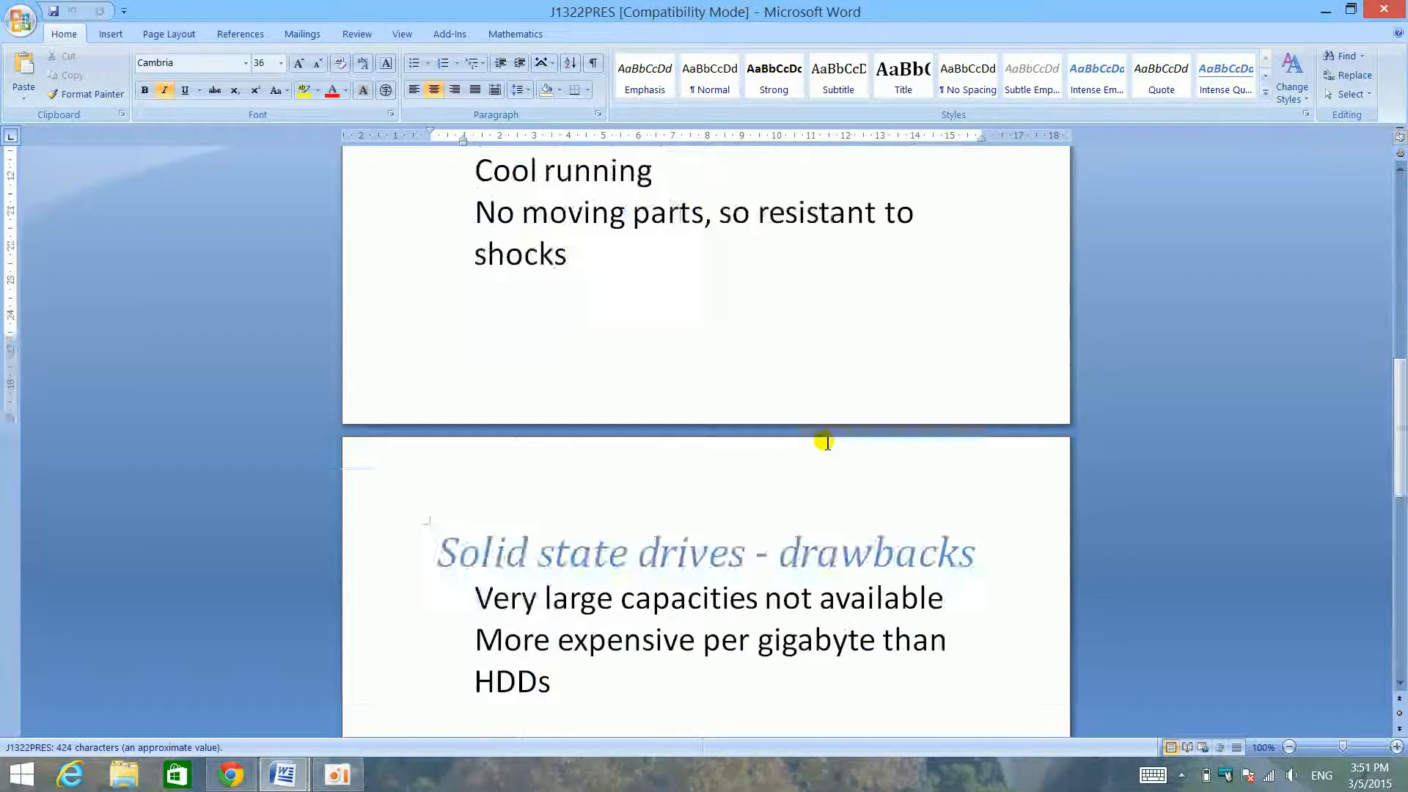
pyautogui.scroll(10, 829, 440)
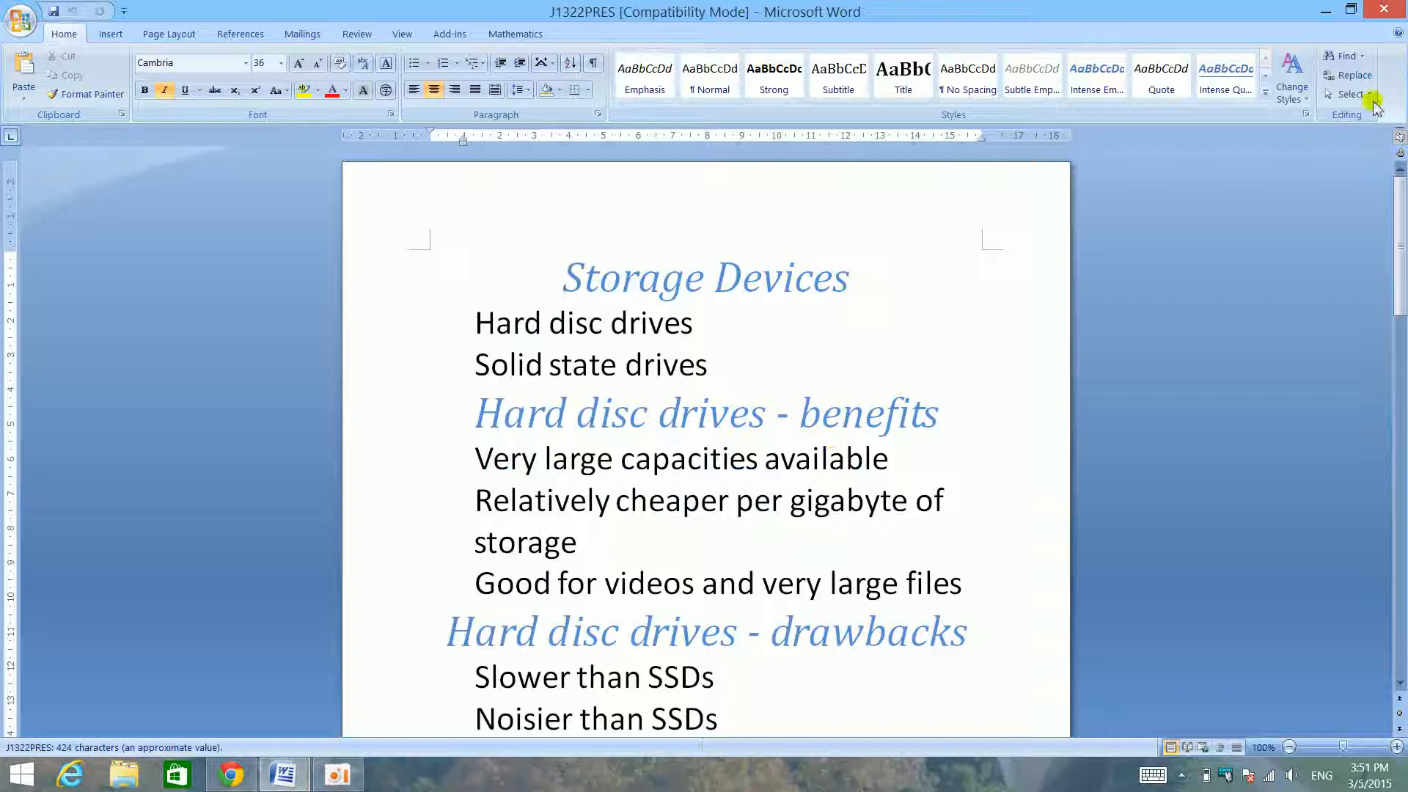
pyautogui.click(1402, 8)
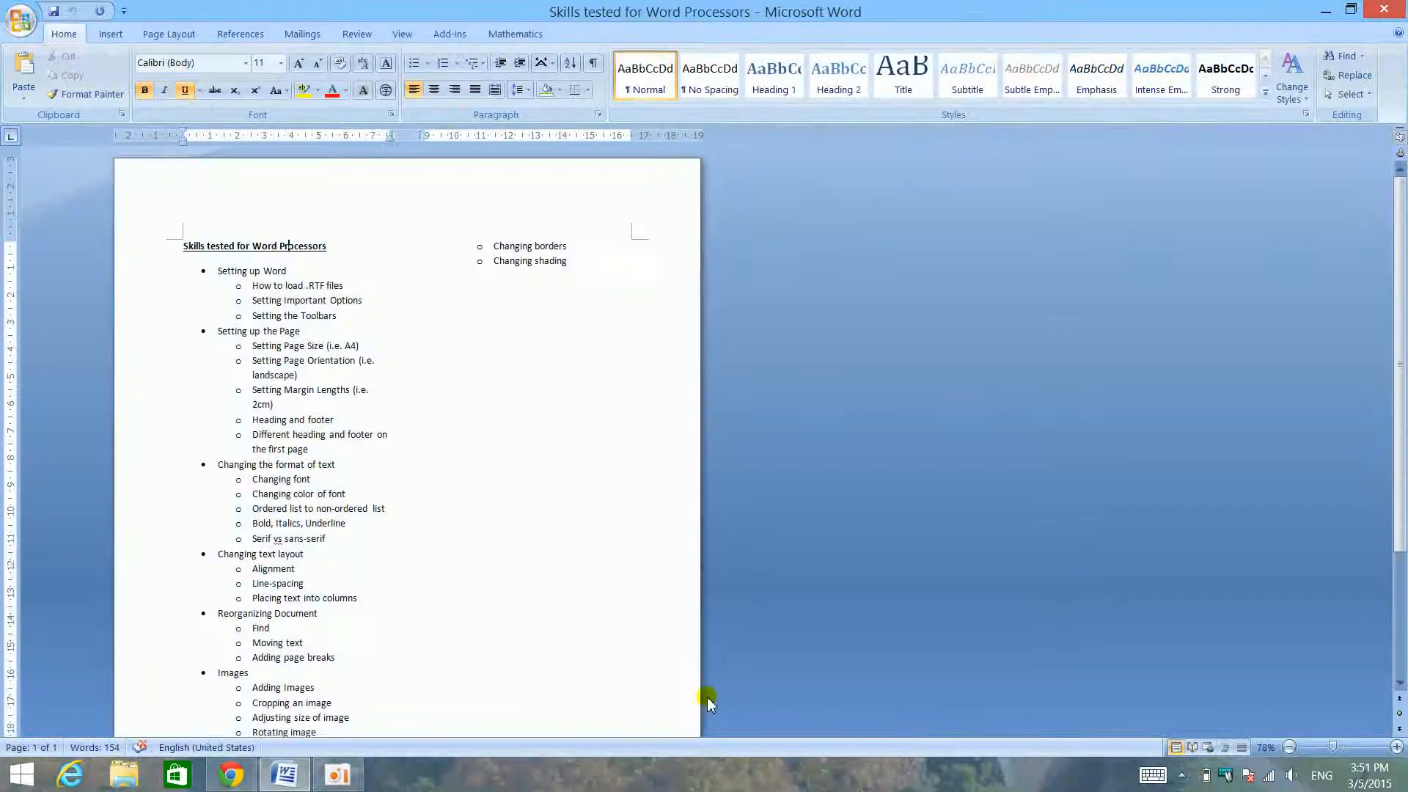
# - Return to the desktop, open the J13DRIVES file in Word and bring its window to the front
pyautogui.click(1406, 789)
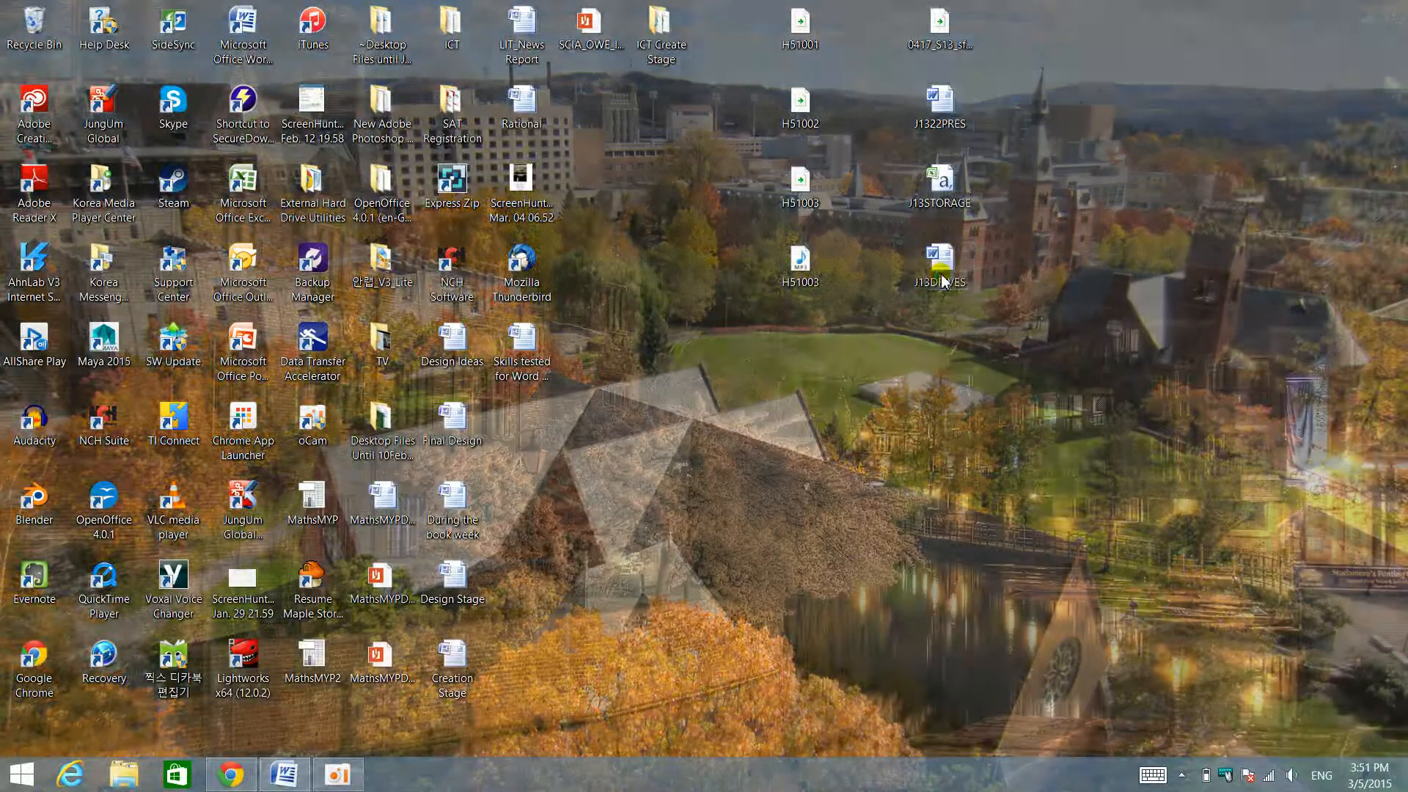
pyautogui.doubleClick(941, 275)
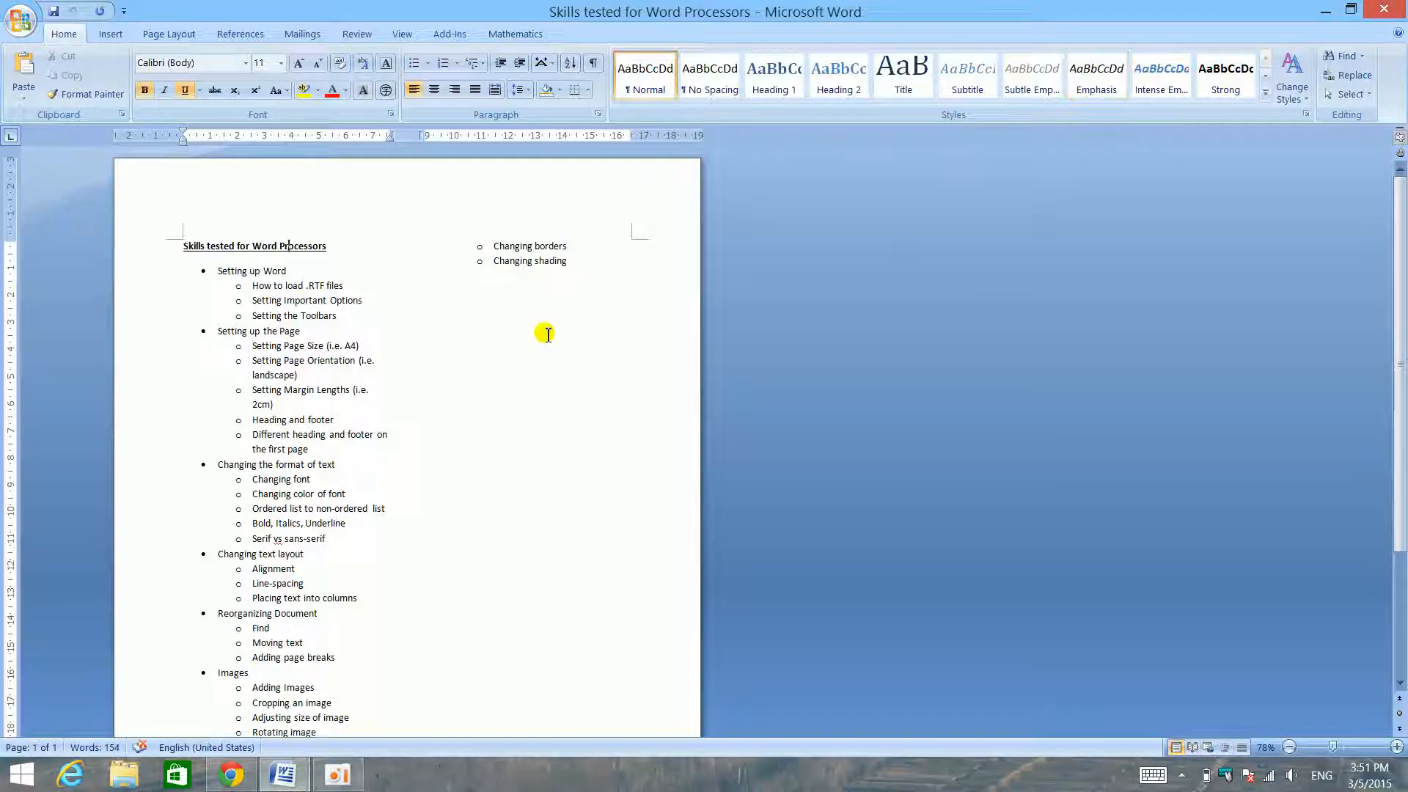
pyautogui.moveTo(282, 776)
pyautogui.click(422, 668)
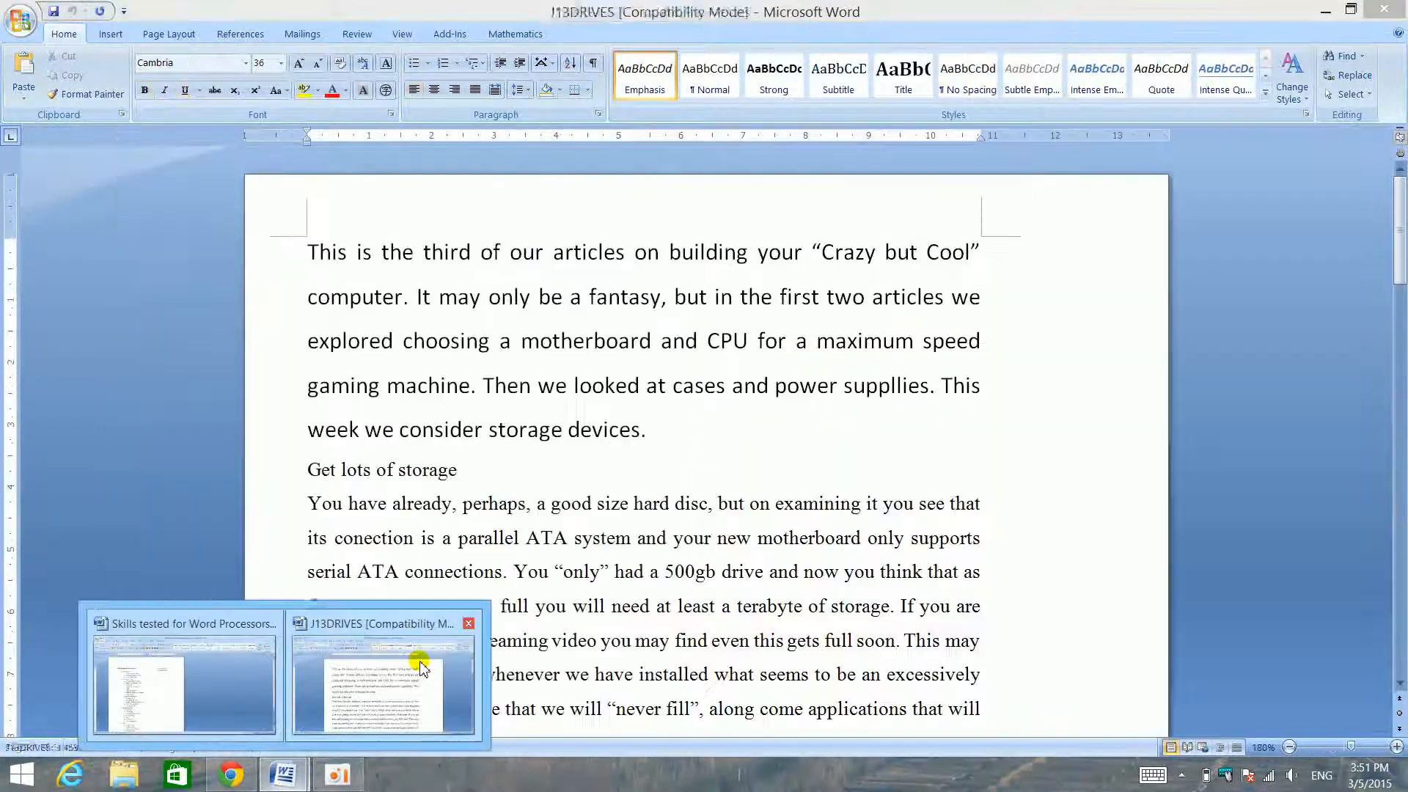
# - Arrange the J13DRIVES document and the Skills tested for Word Processors list side by side, with J13DRIVES zoomed to 81%
pyautogui.press('super+Right')
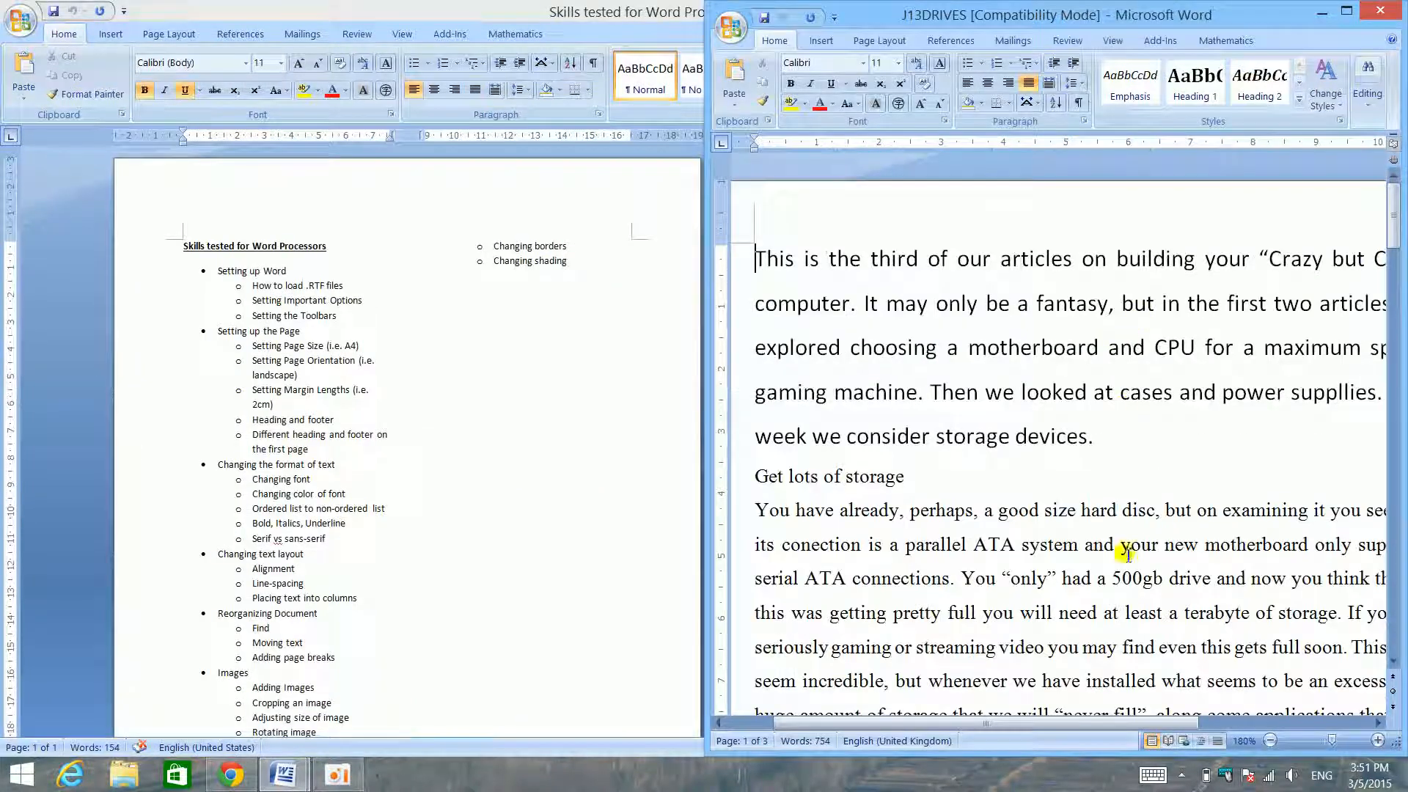
pyautogui.moveTo(1331, 741); pyautogui.dragTo(1317, 740)
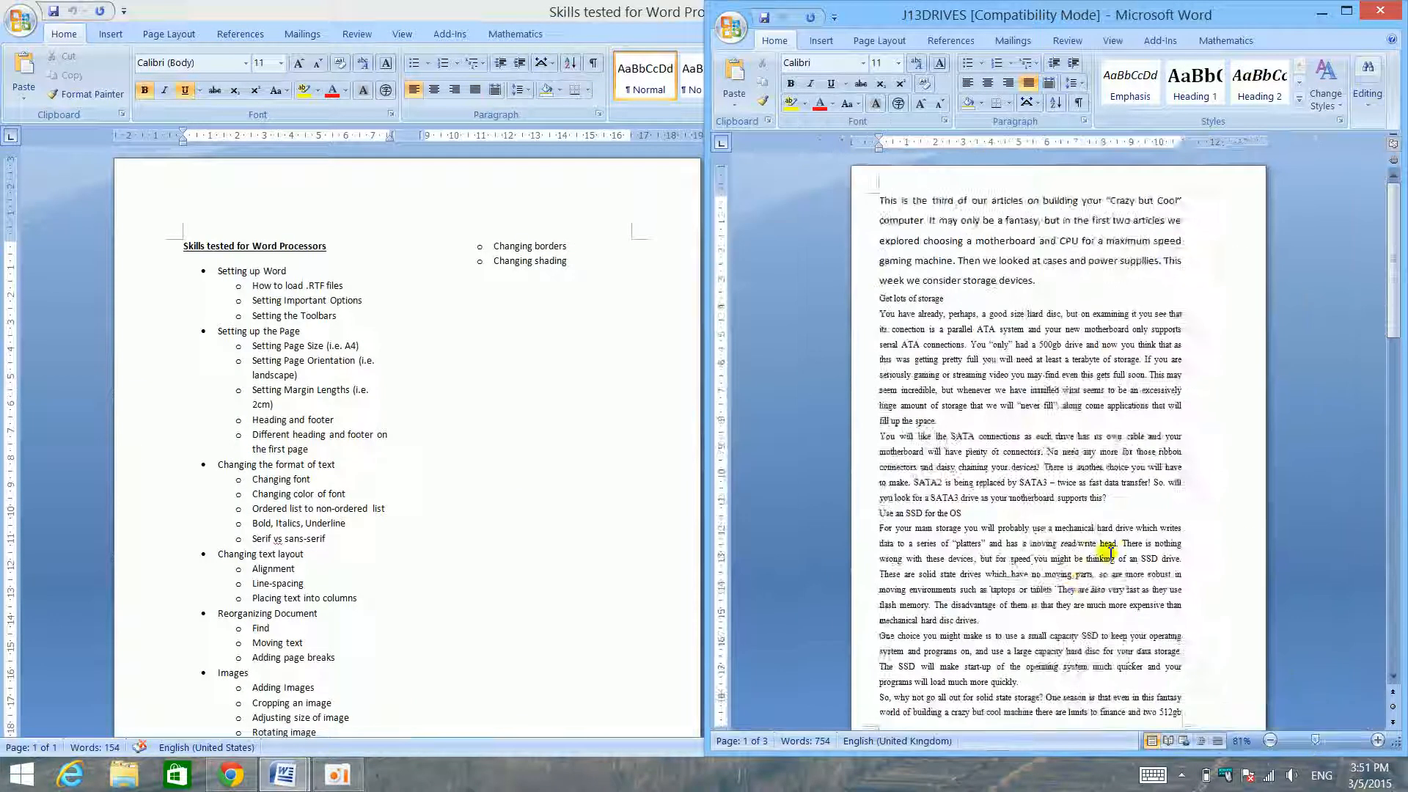
pyautogui.scroll(-15, 1100, 535)
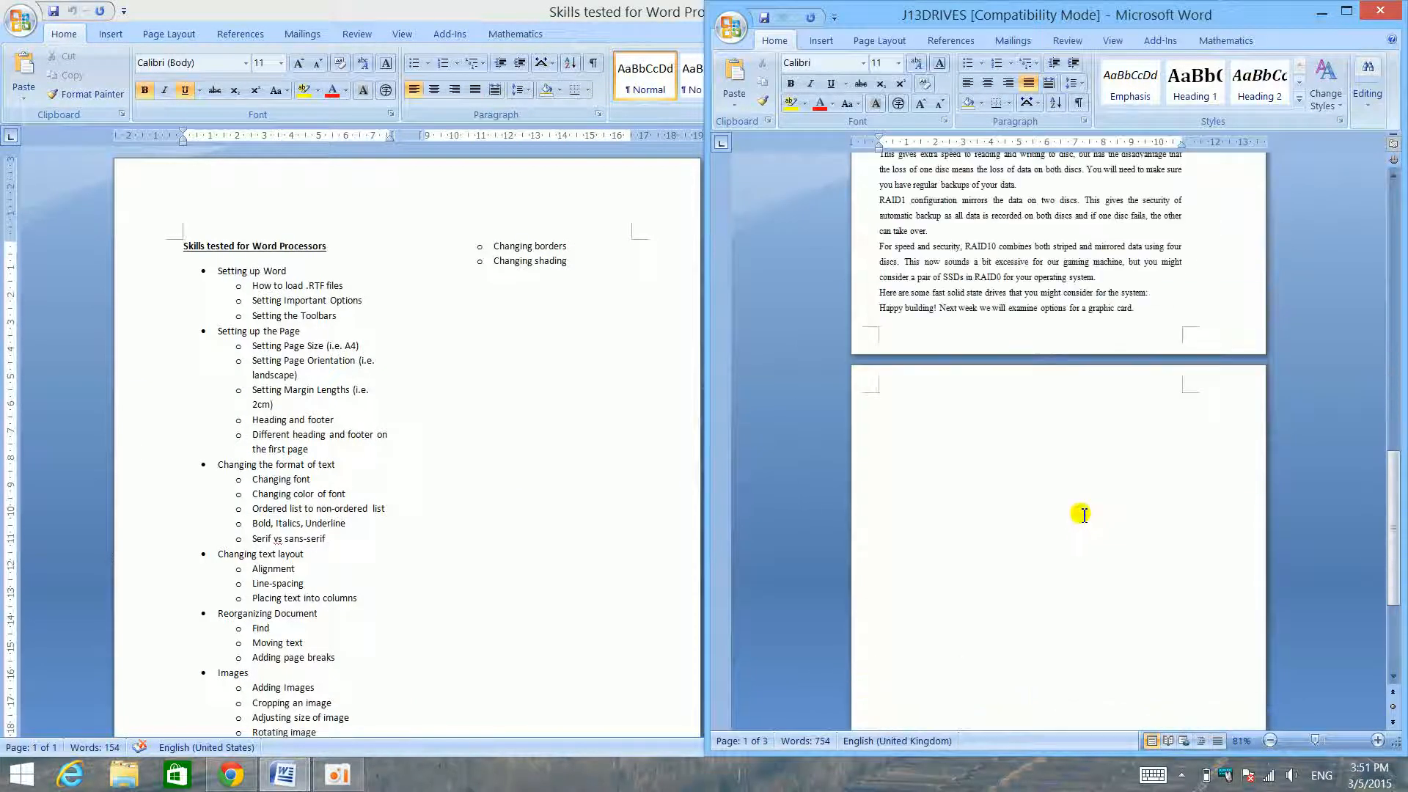
pyautogui.scroll(15, 1084, 514)
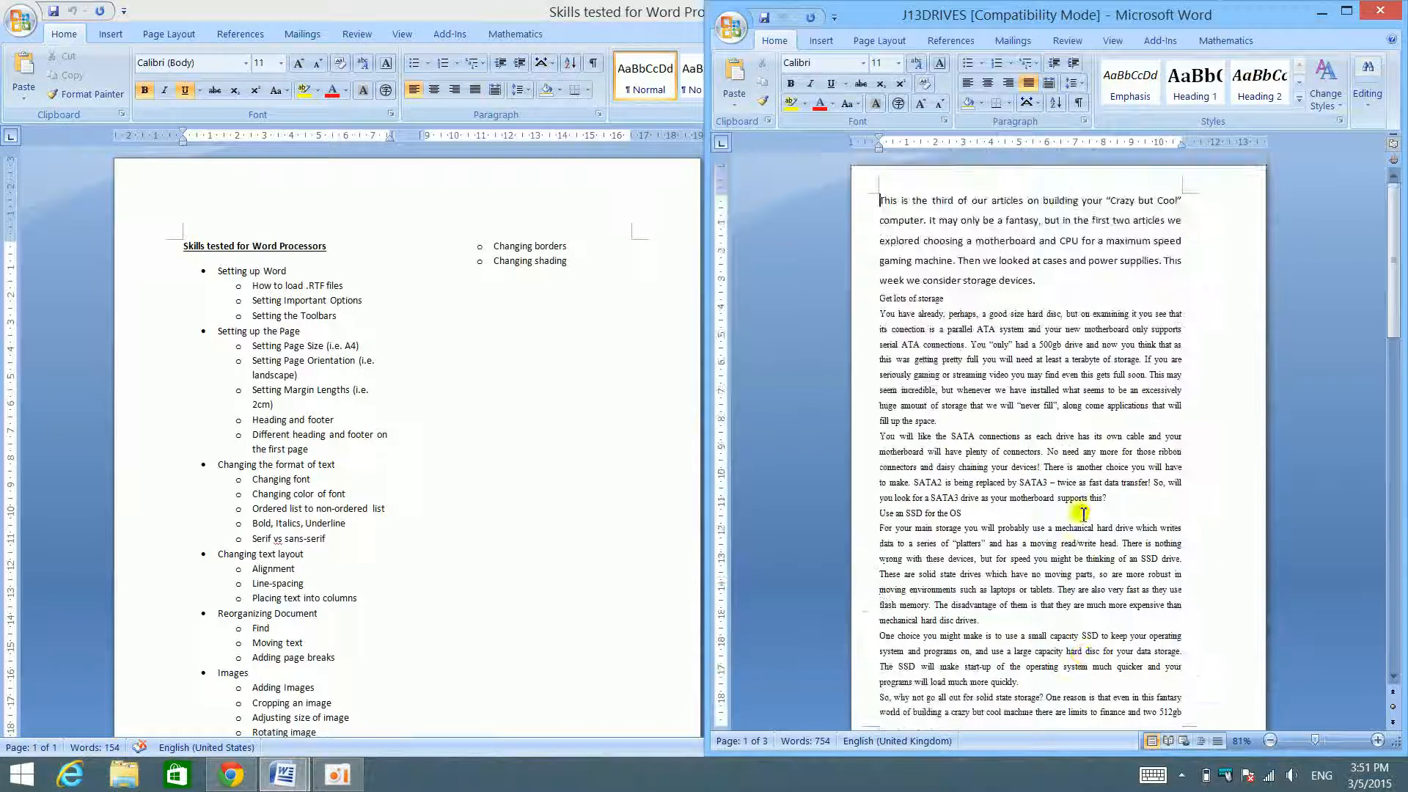
pyautogui.moveTo(456, 10); pyautogui.dragTo(0, 12)
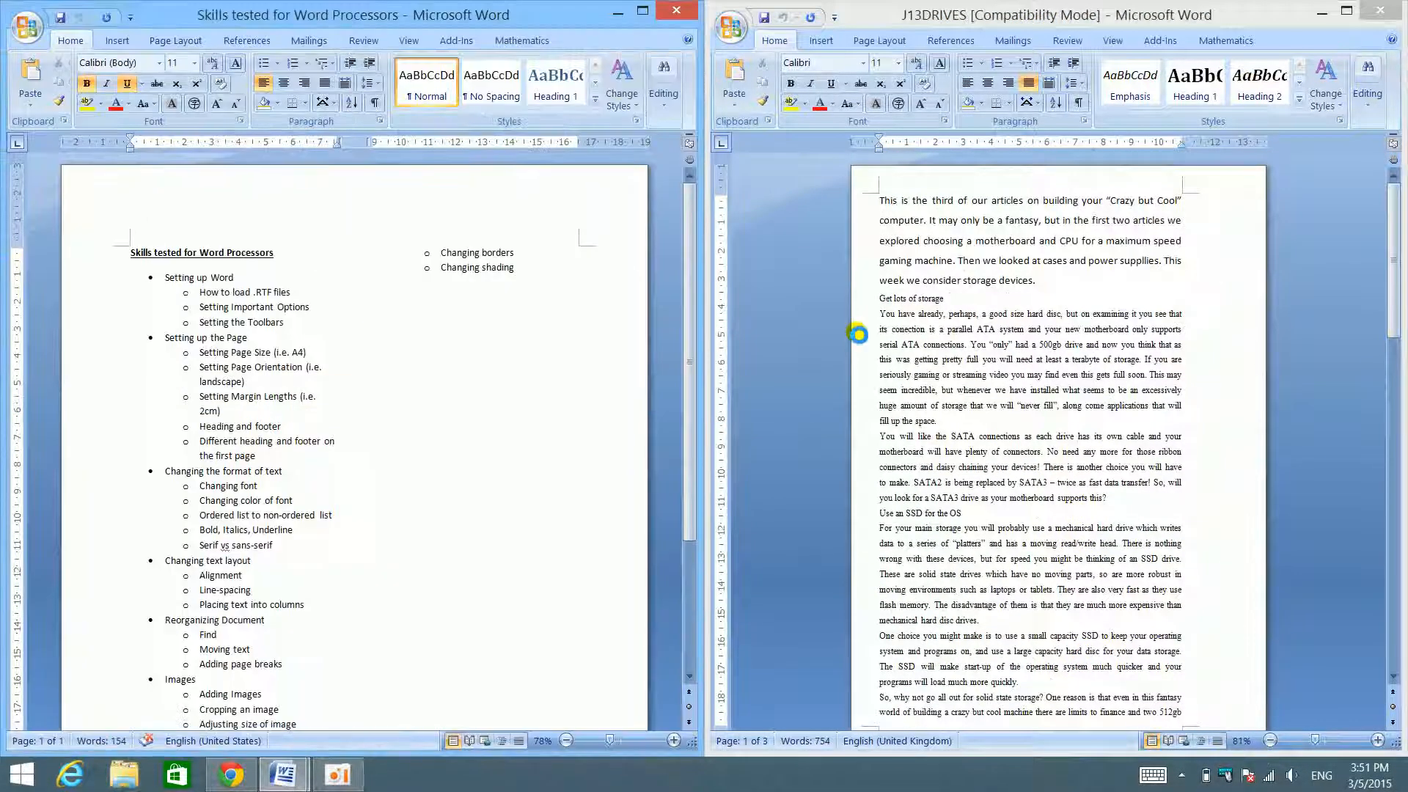
# - Examine the text, table and blank last page of J13DRIVES, and check the Setting Important Options entry in the skills list
pyautogui.scroll(-3, 972, 330)
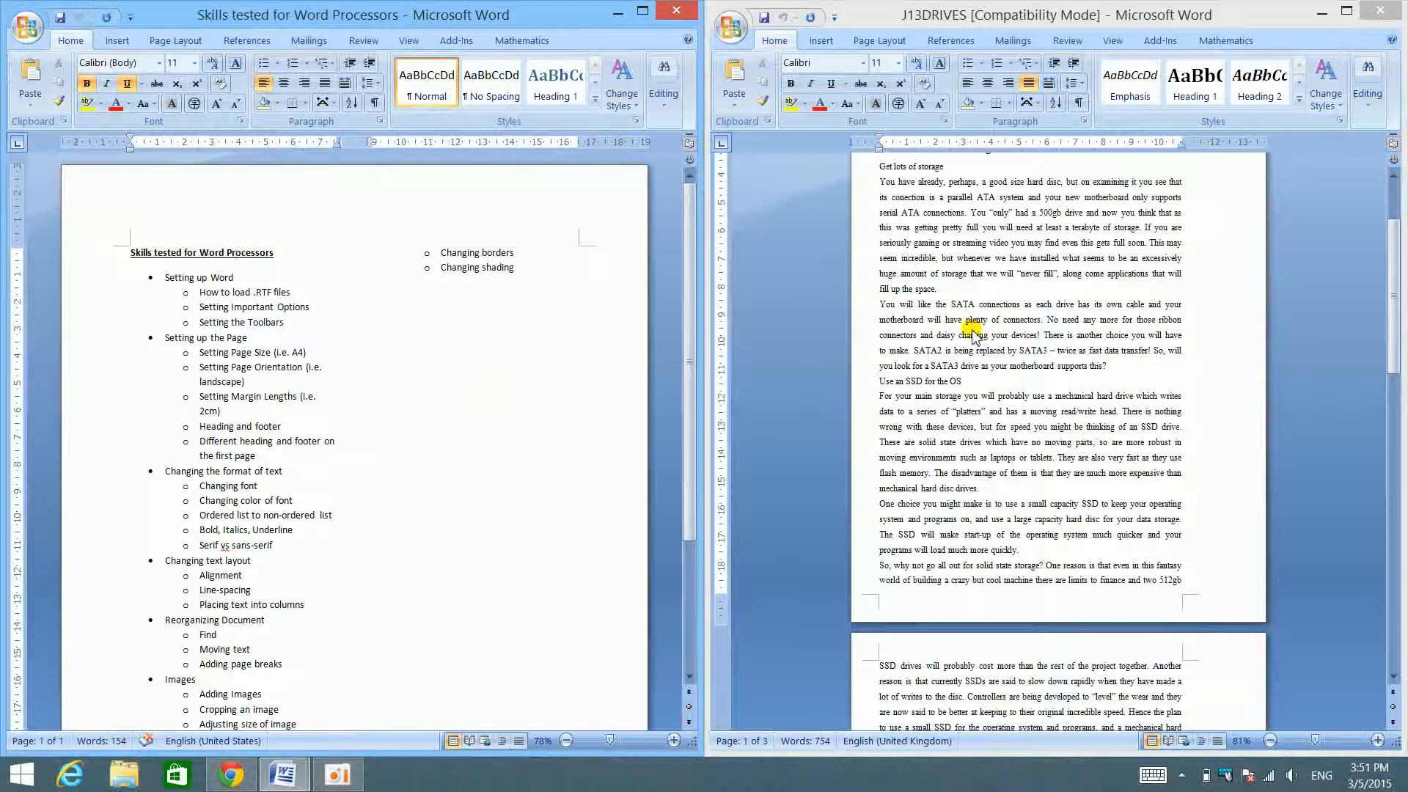
pyautogui.scroll(-12, 971, 333)
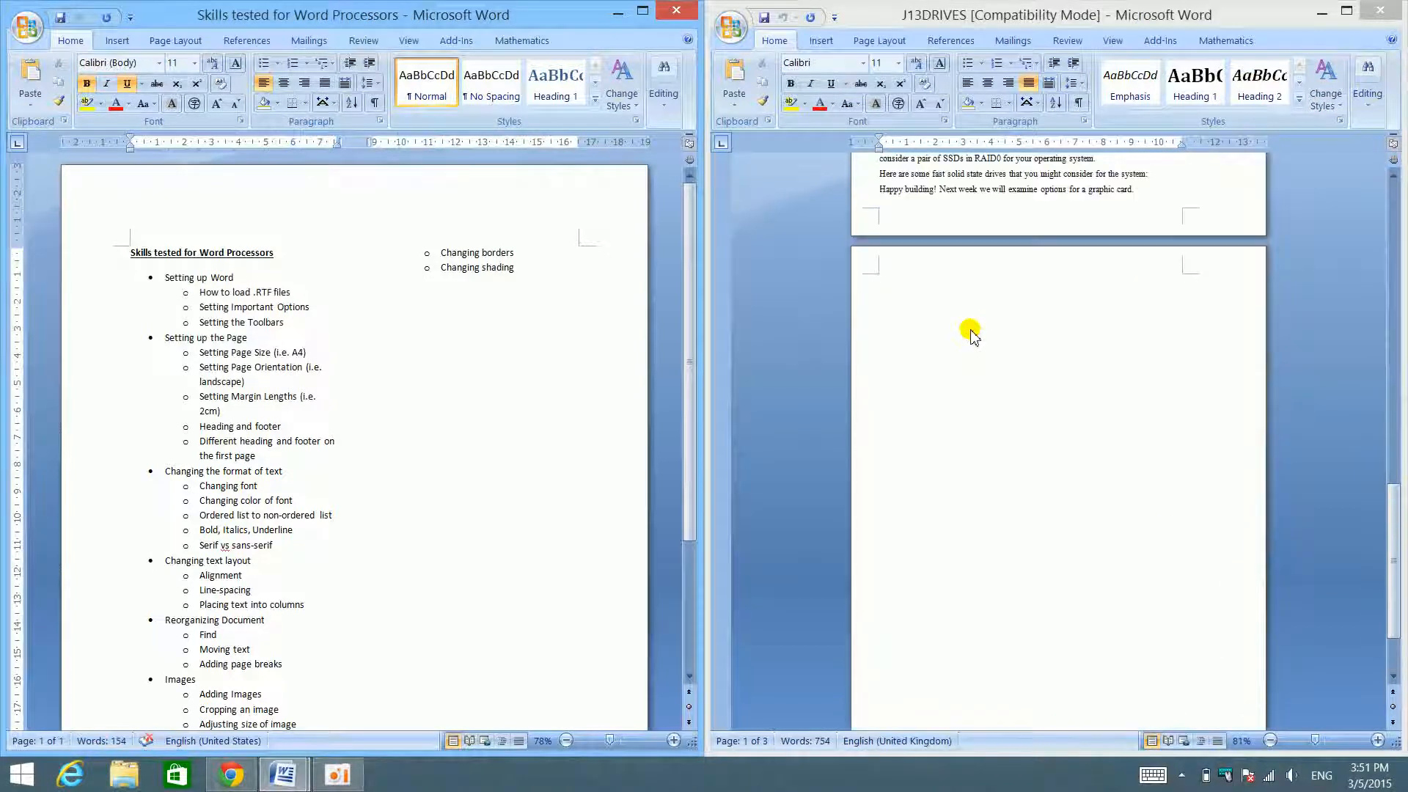
pyautogui.scroll(8, 970, 334)
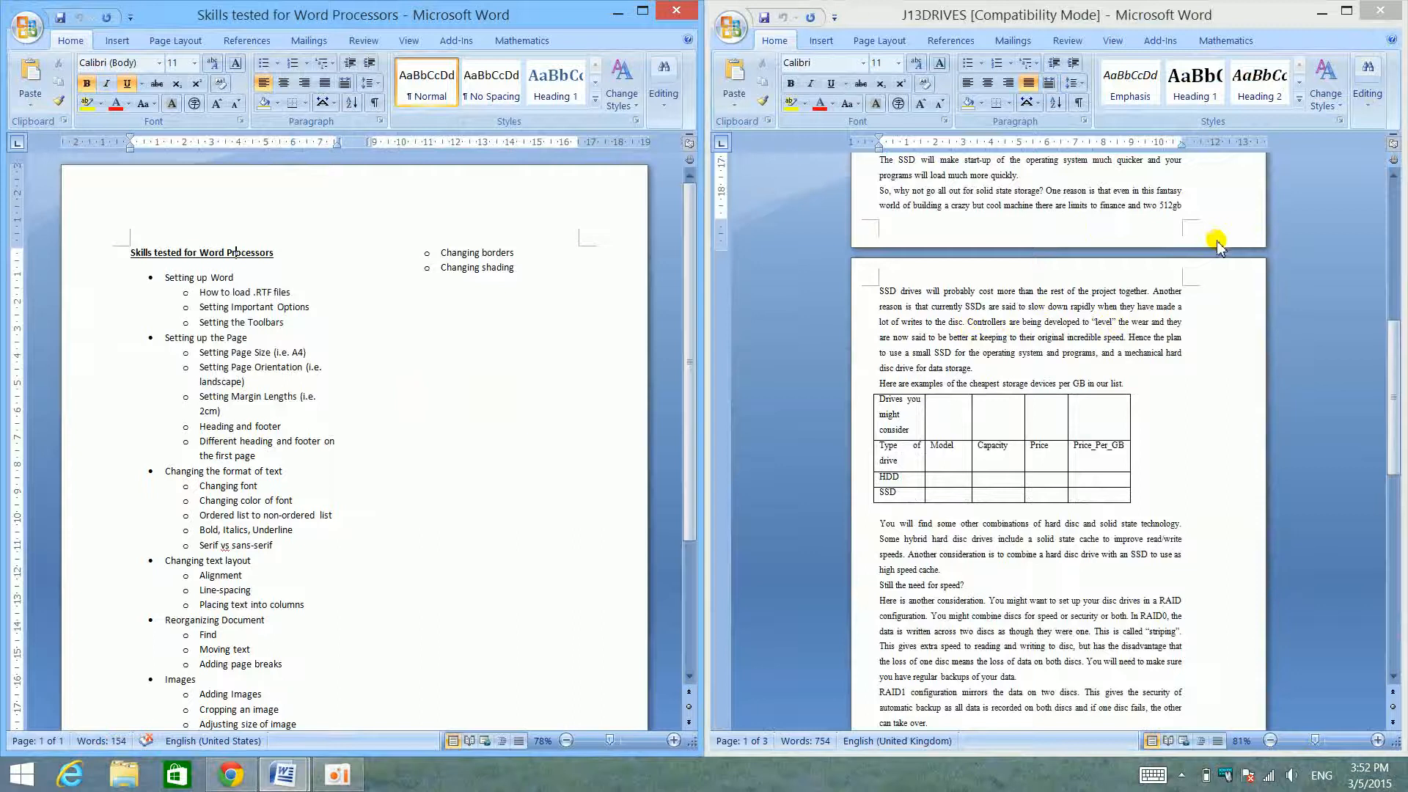
pyautogui.scroll(10, 1217, 246)
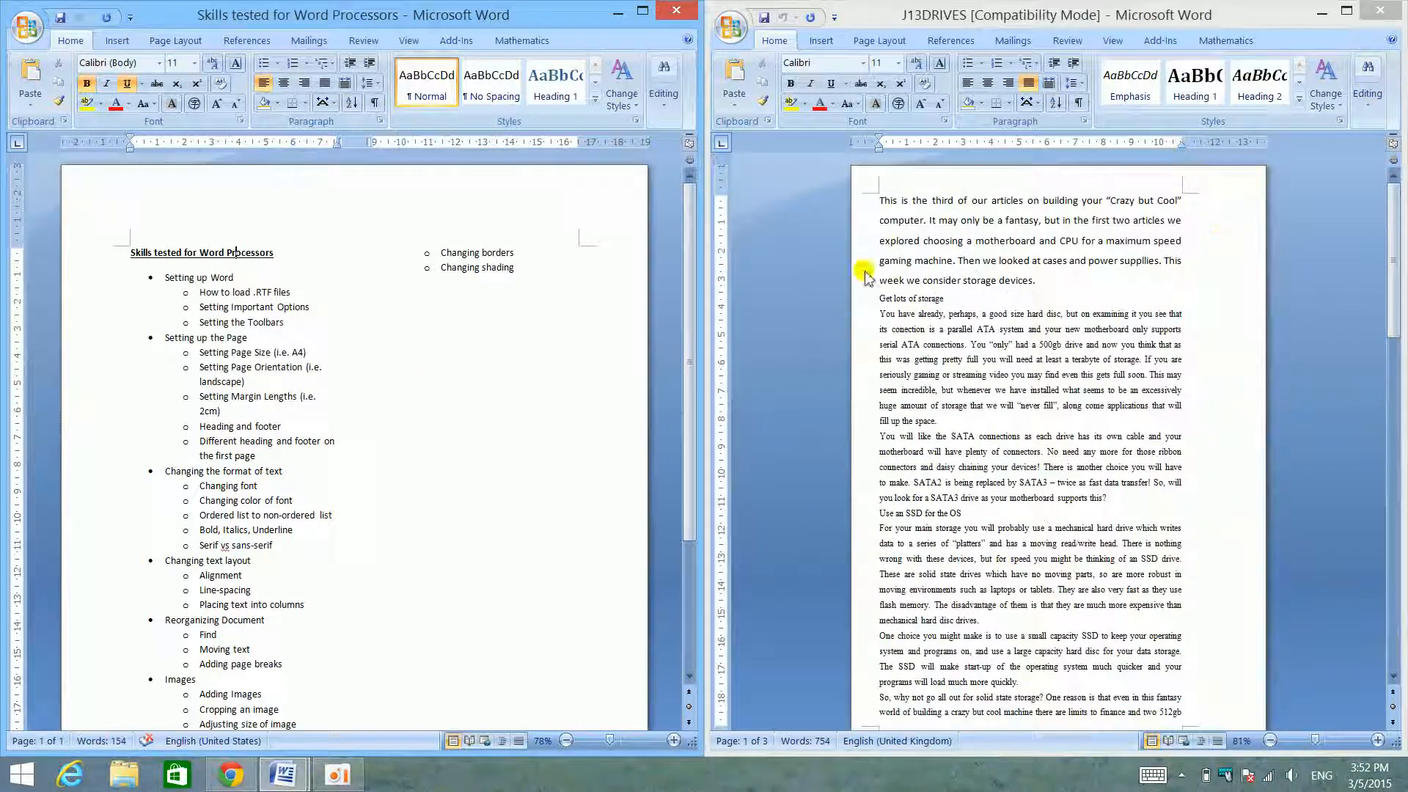
pyautogui.click(180, 314)
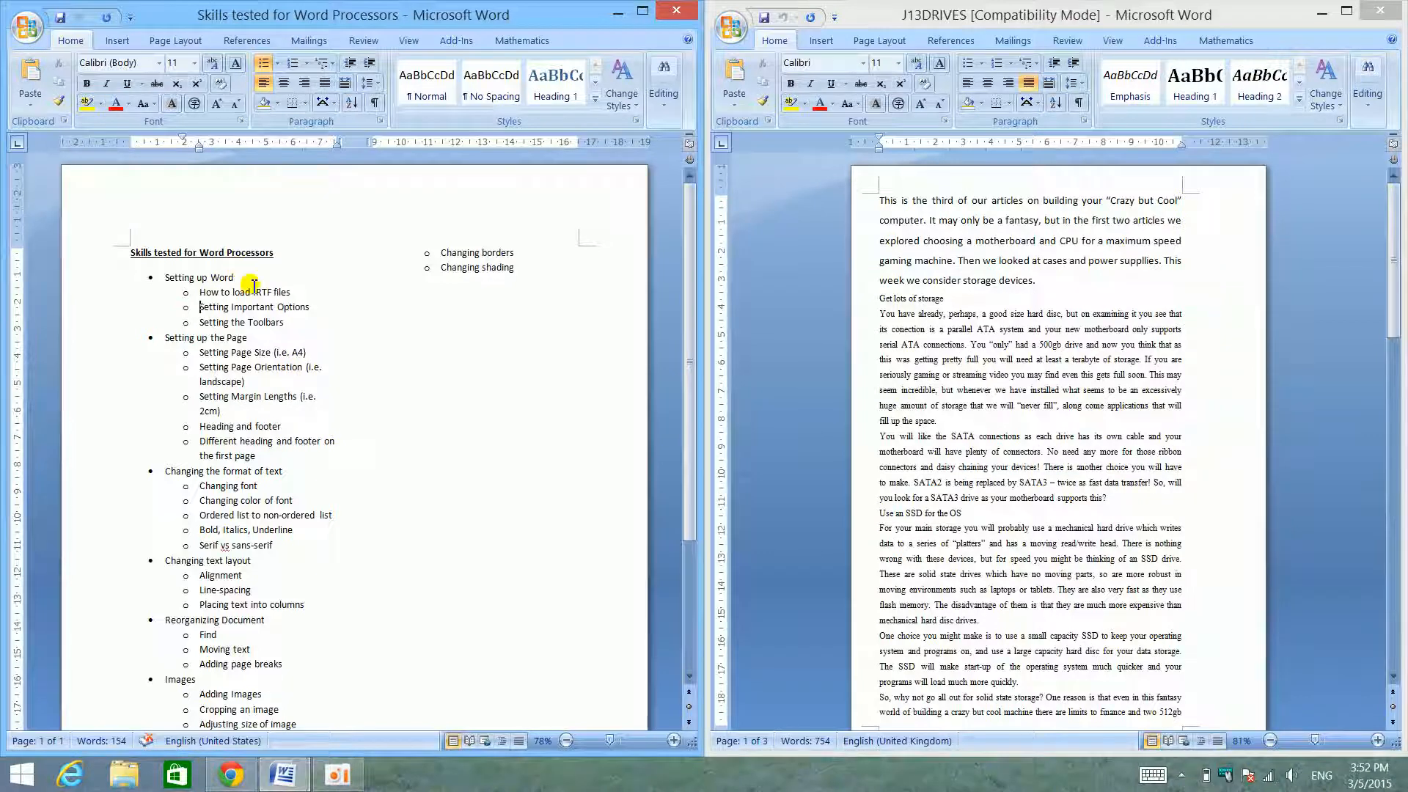
pyautogui.click(1042, 277)
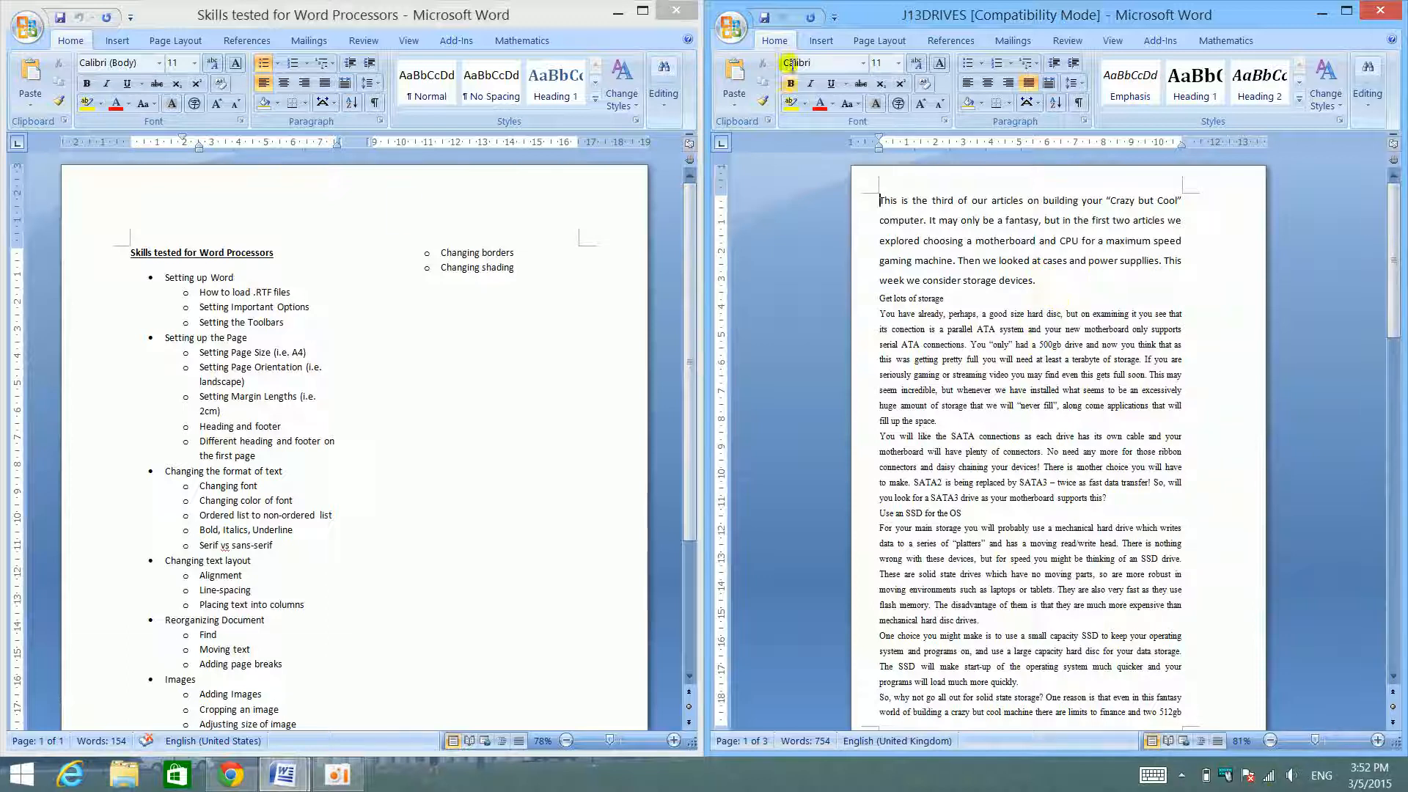
# - Open Word Options, look over the Display settings and check the available measurement units in the Advanced options, keeping Centimeters
pyautogui.click(732, 28)
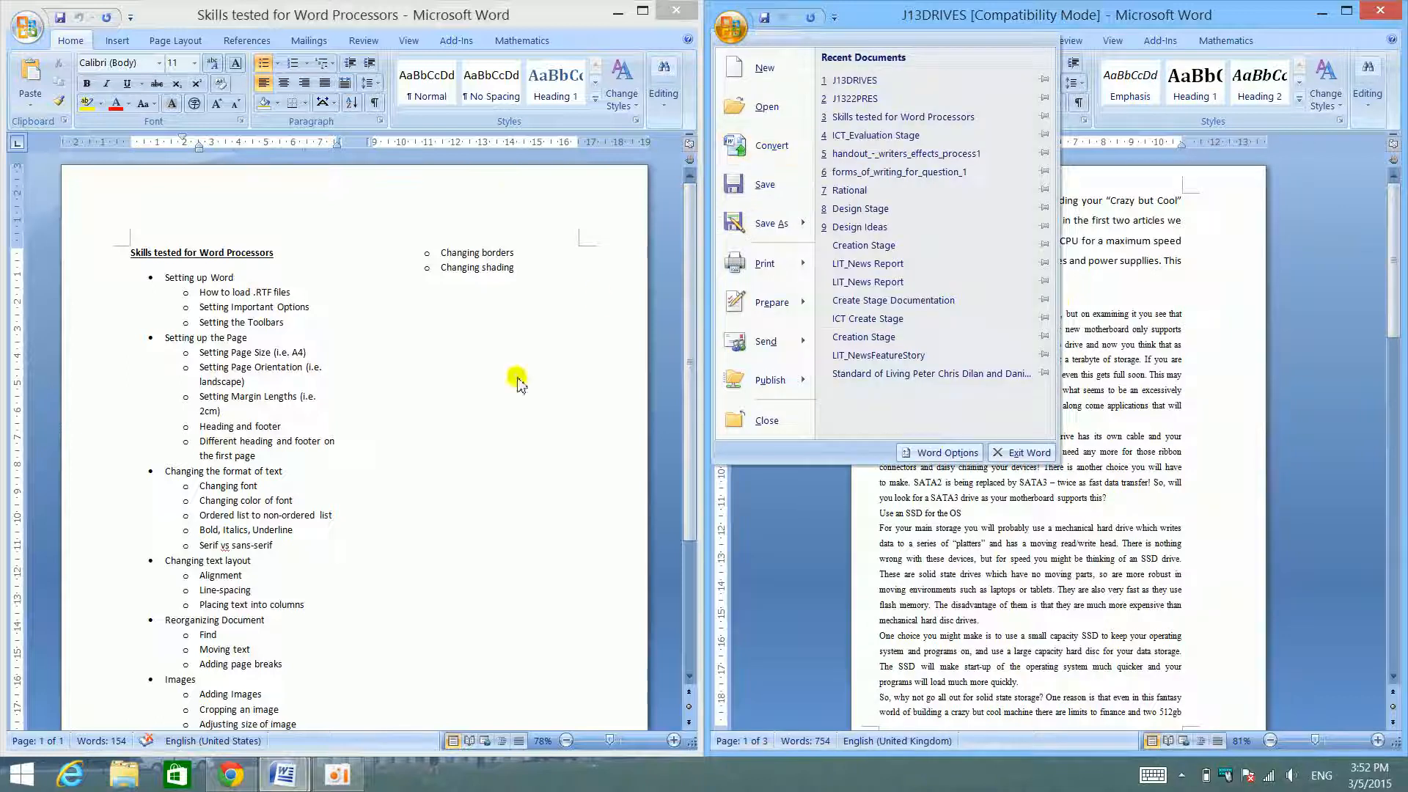
pyautogui.click(732, 28)
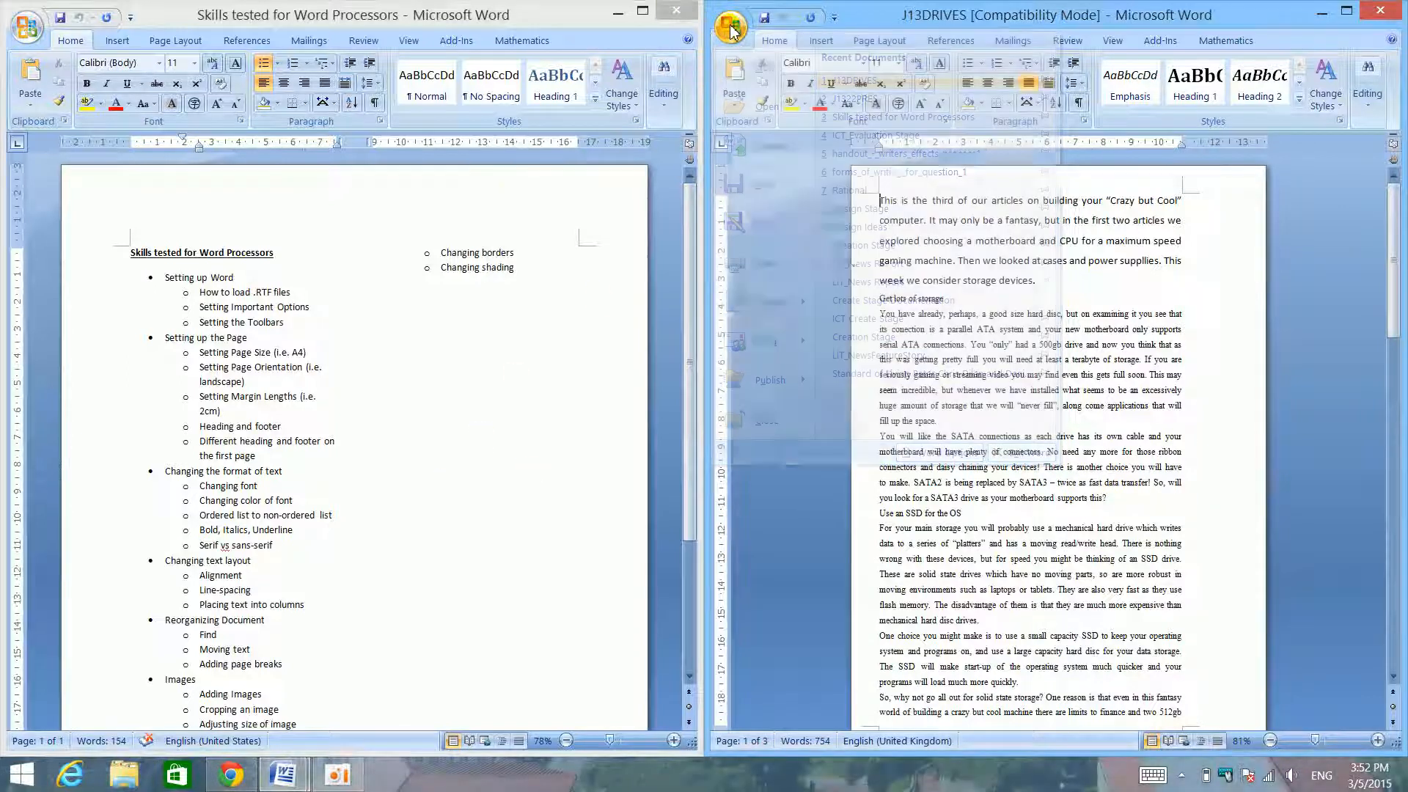
pyautogui.click(732, 28)
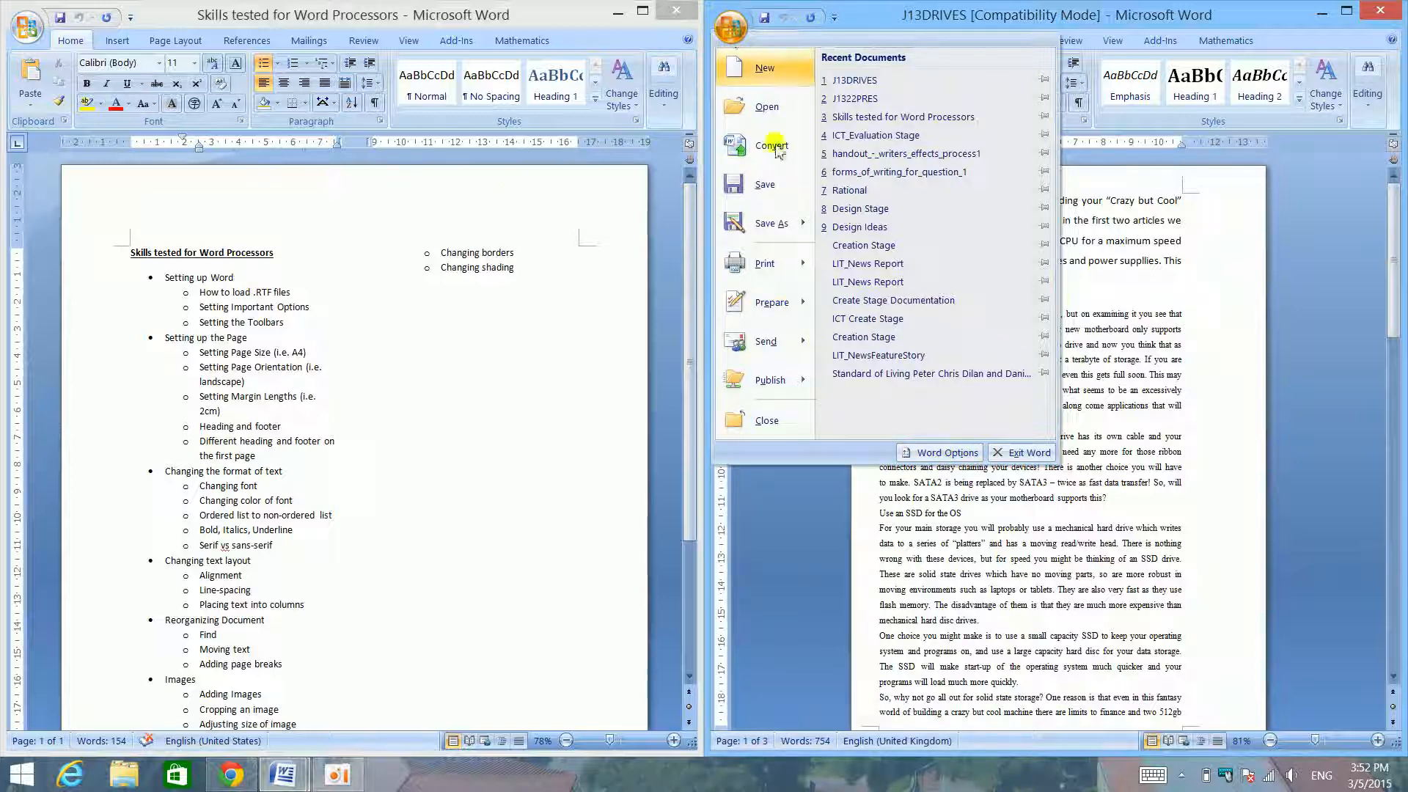
pyautogui.click(946, 452)
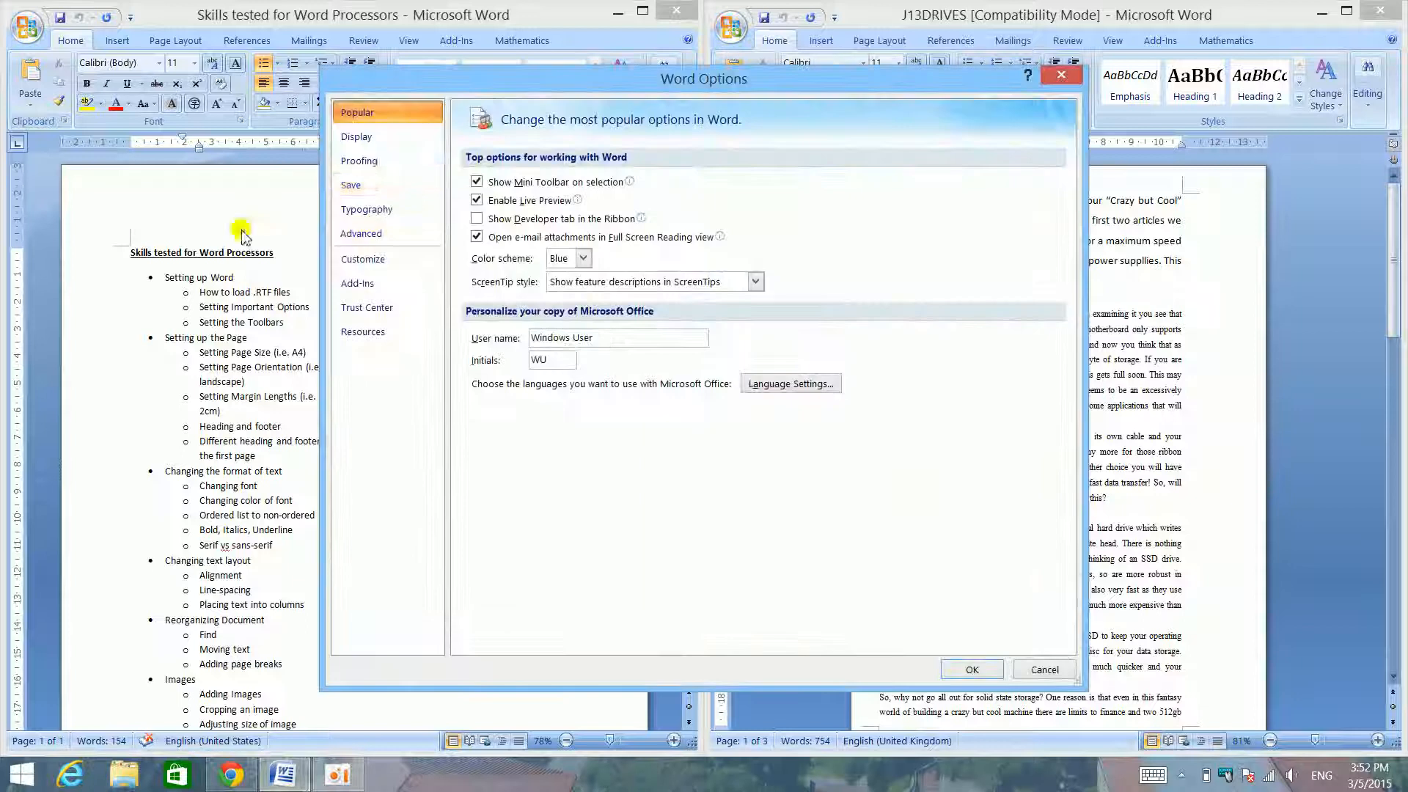
pyautogui.click(403, 138)
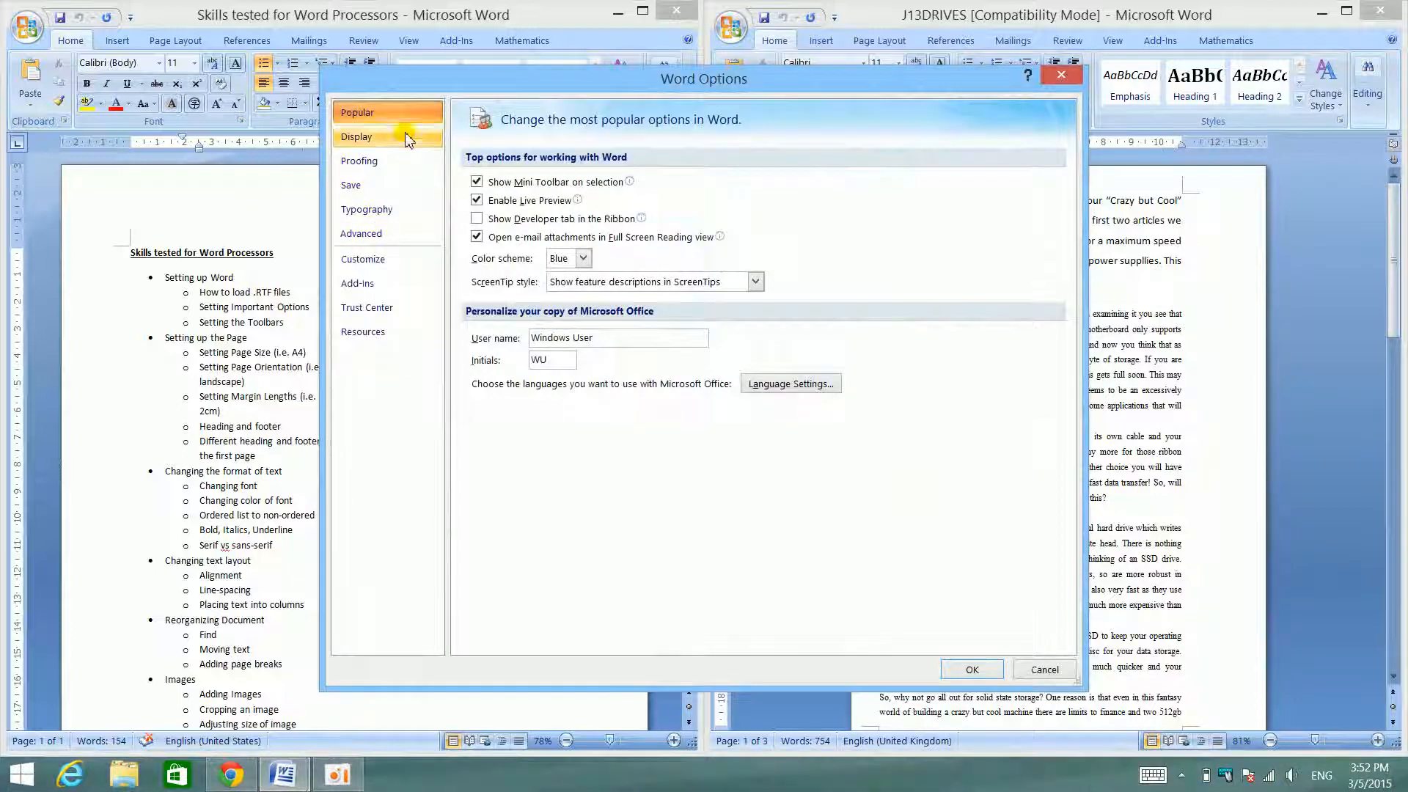
pyautogui.click(381, 236)
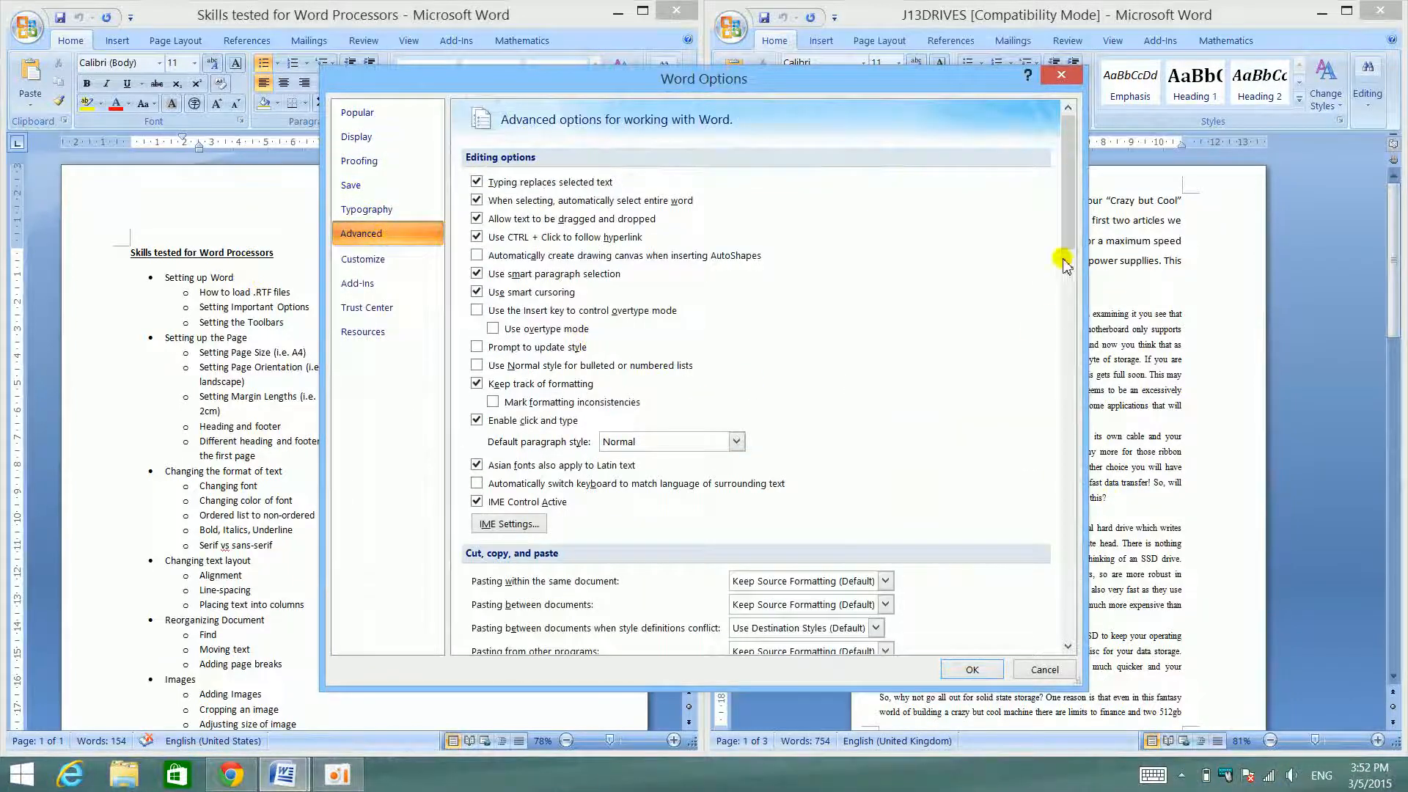
pyautogui.moveTo(1073, 249); pyautogui.dragTo(1073, 440)
pyautogui.click(750, 380)
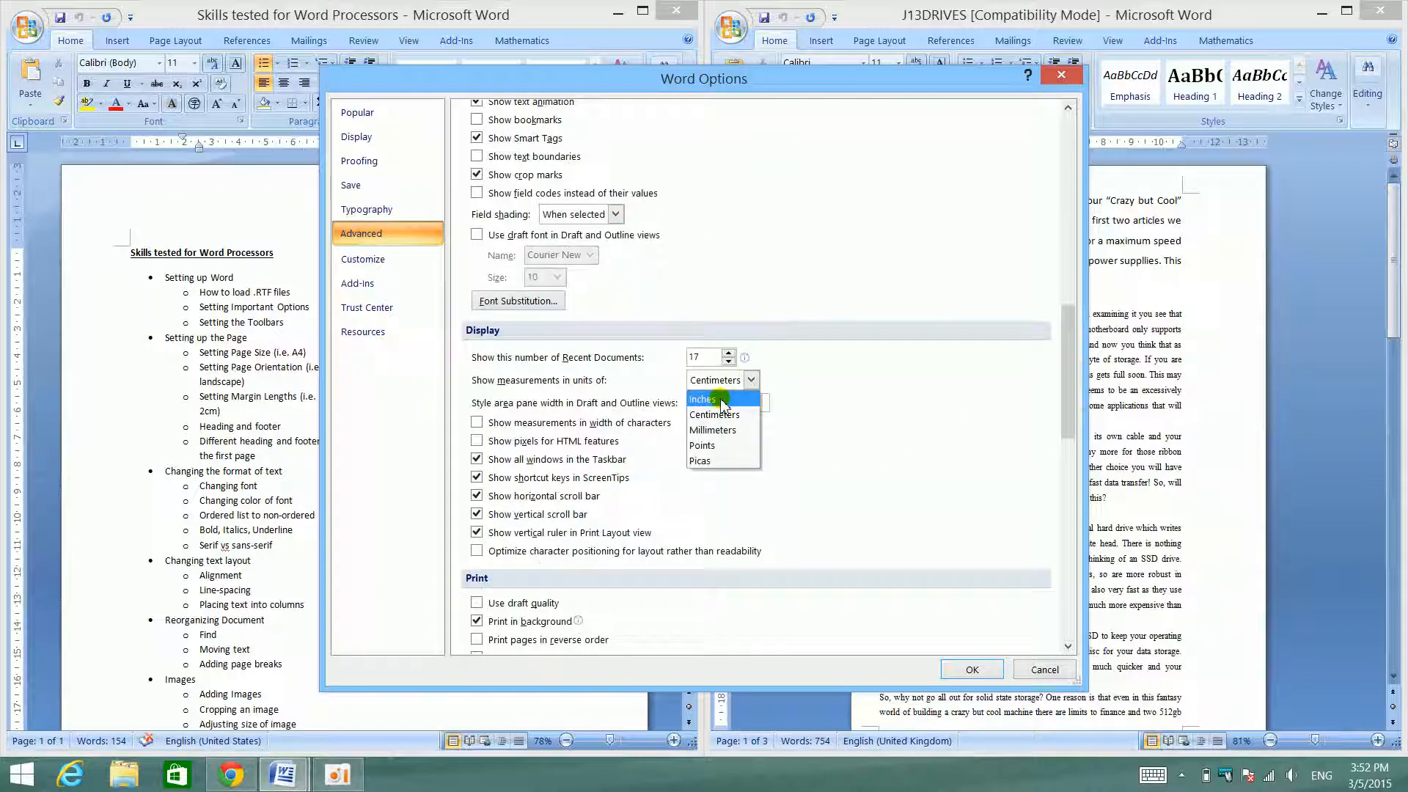
pyautogui.click(821, 378)
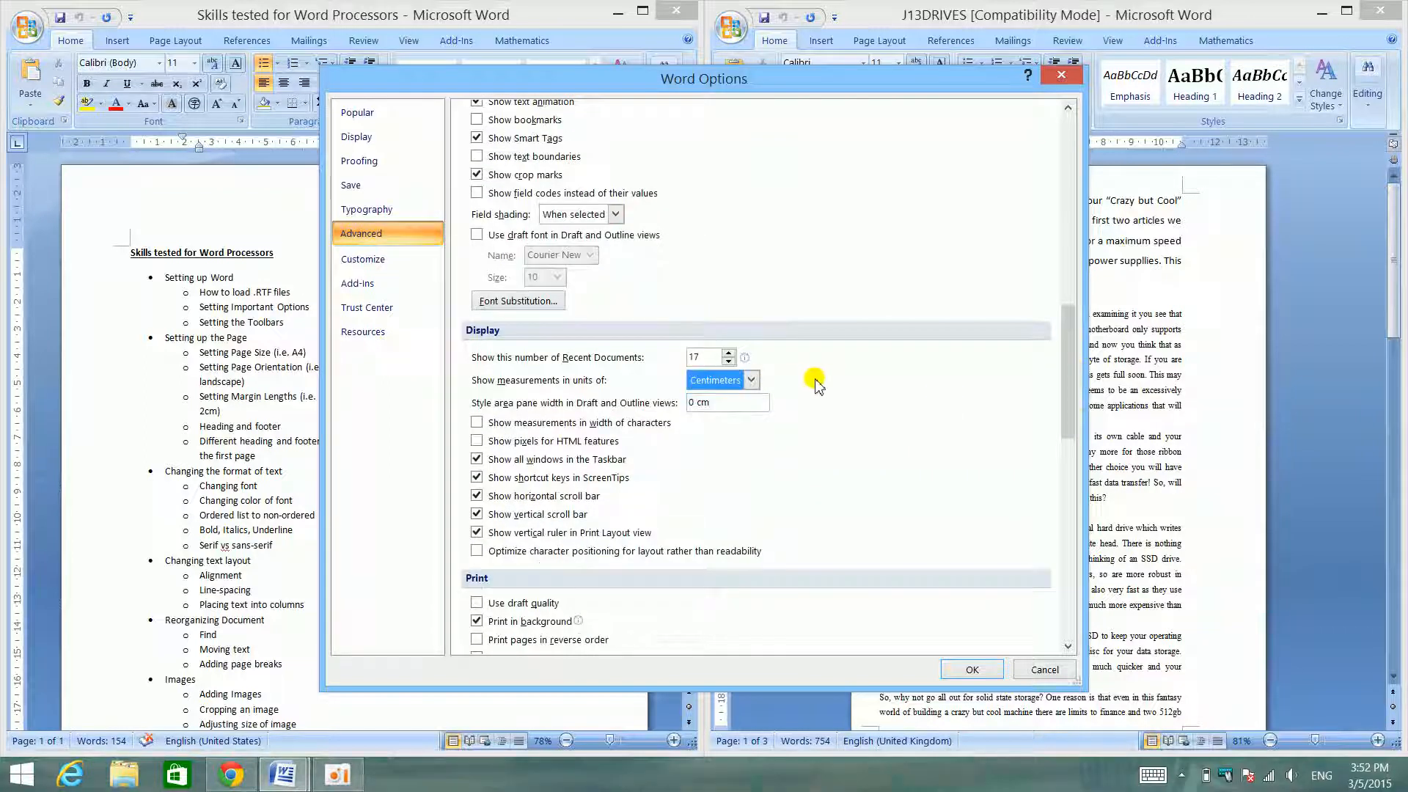
# - Review the rest of the Advanced options, including the editing and display settings, and close Word Options
pyautogui.scroll(-1, 825, 393)
pyautogui.scroll(-18, 825, 392)
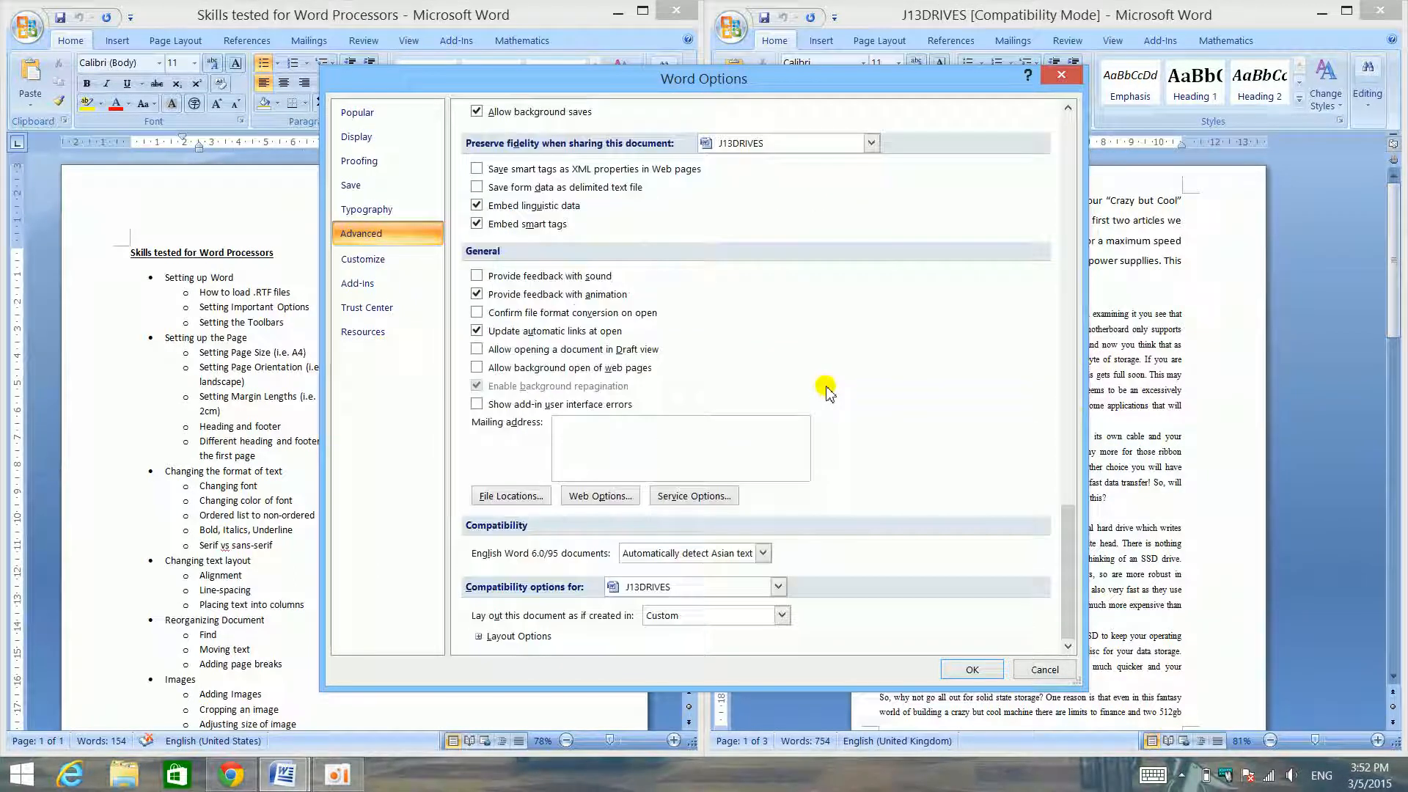
pyautogui.scroll(20, 831, 382)
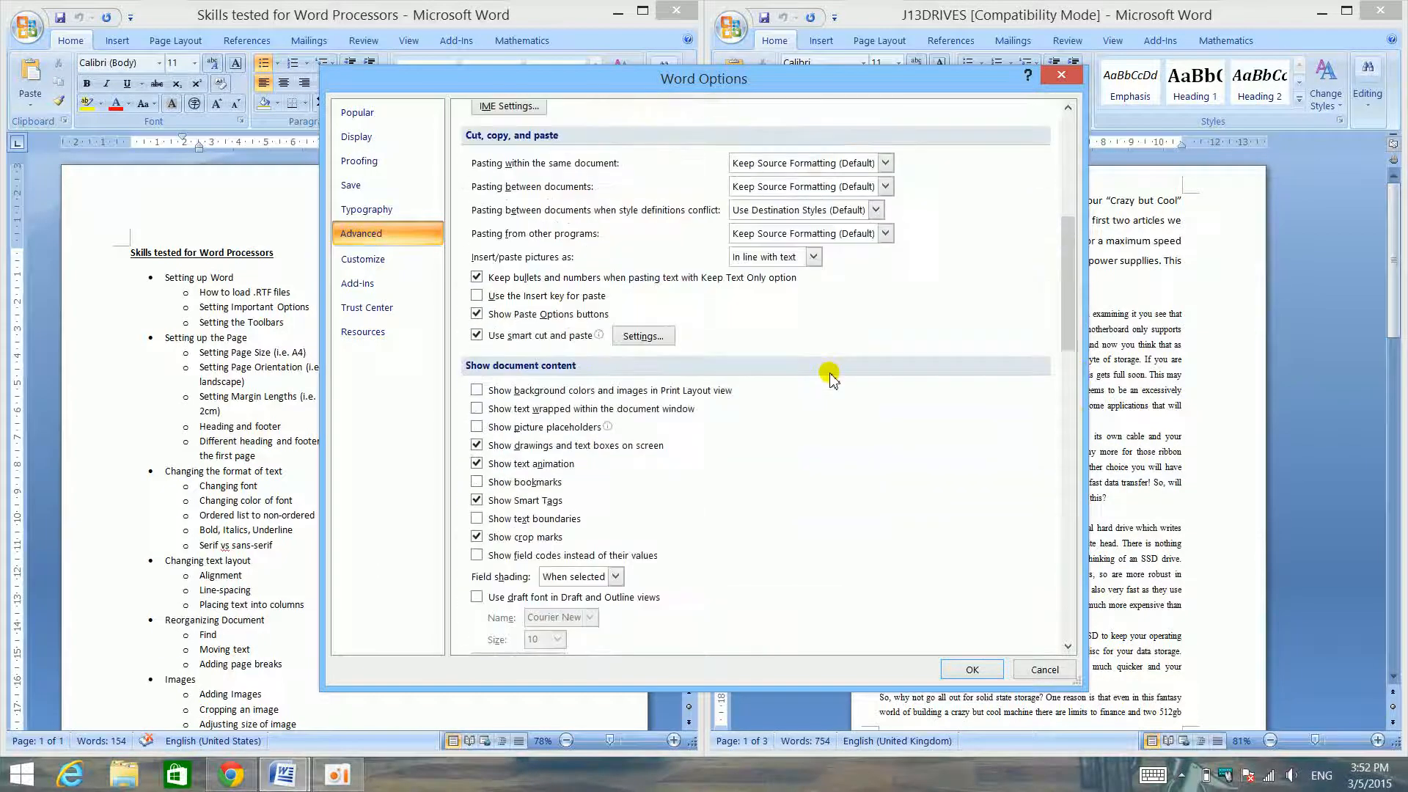
pyautogui.scroll(1, 831, 378)
pyautogui.scroll(3, 831, 378)
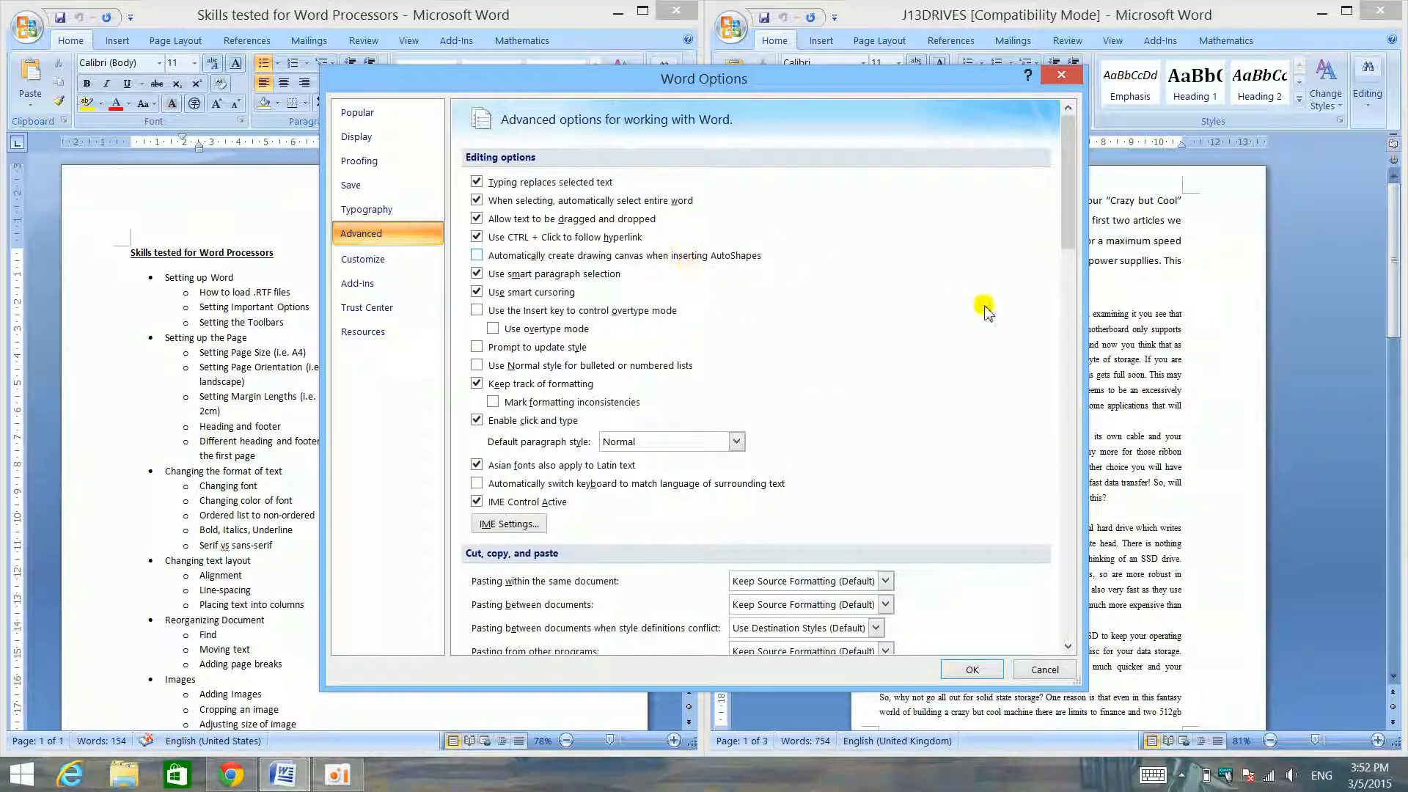
pyautogui.moveTo(1068, 217); pyautogui.dragTo(1065, 364)
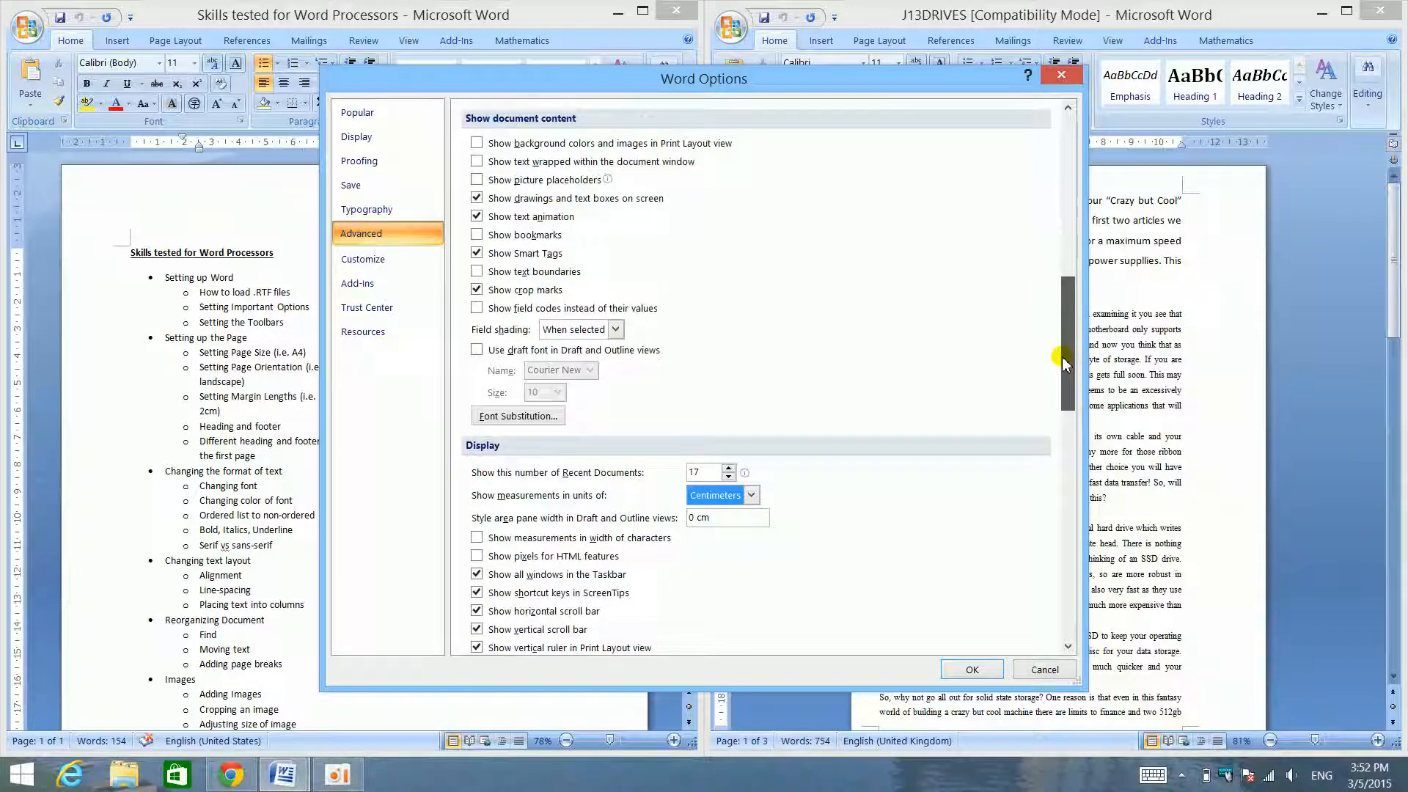
pyautogui.moveTo(1065, 365); pyautogui.dragTo(1049, 187)
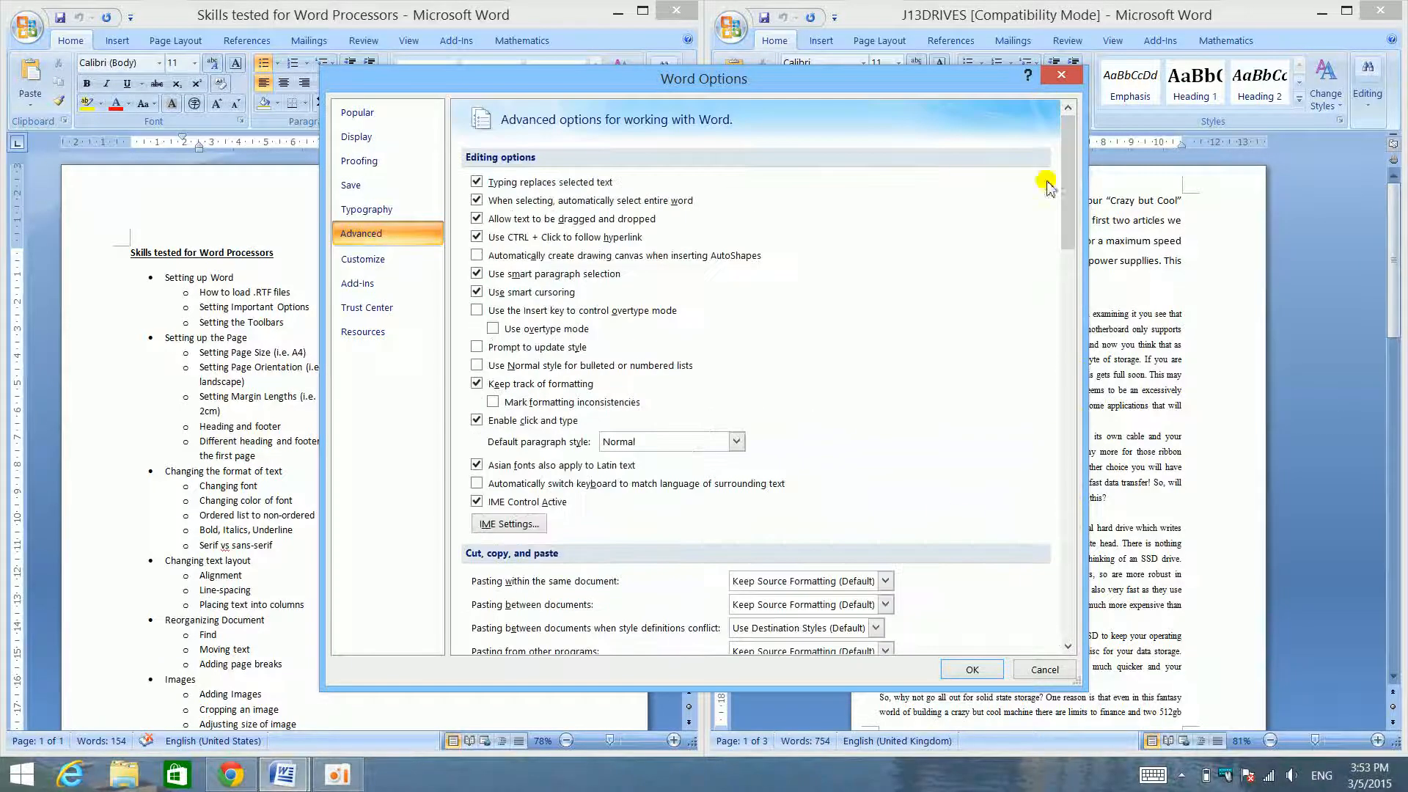
pyautogui.click(974, 670)
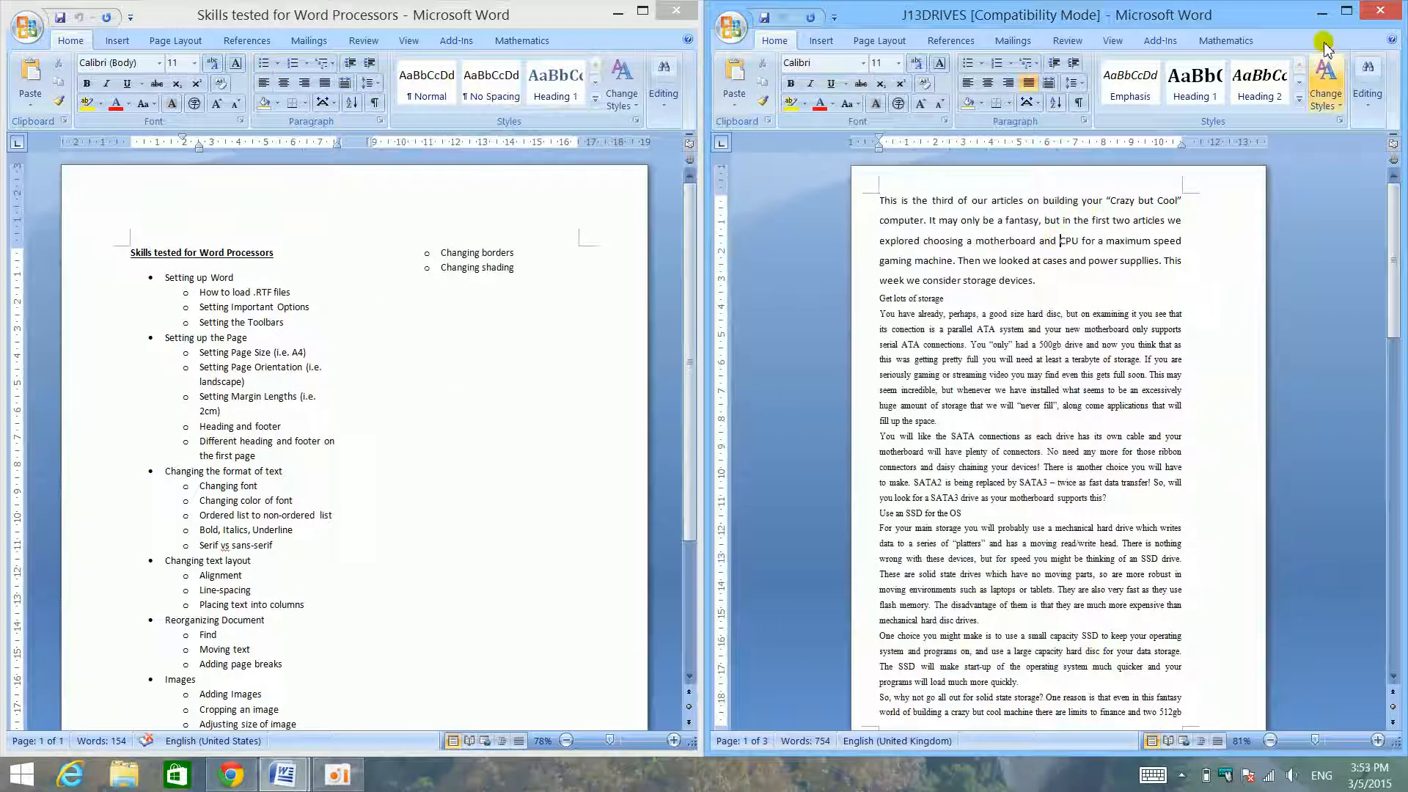
# - Maximize the J13DRIVES window and look through its insertion, page layout and reference commands
pyautogui.click(1345, 12)
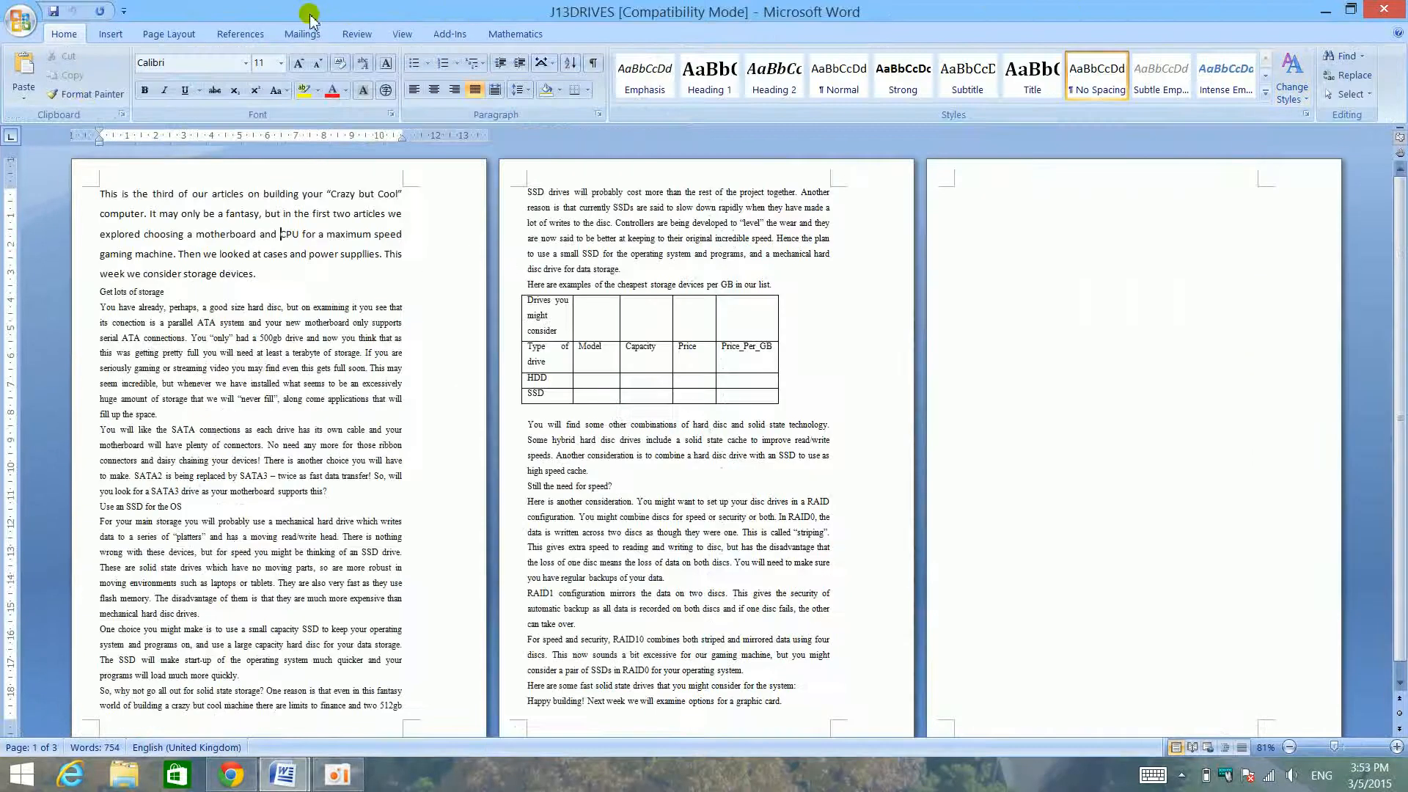
pyautogui.click(123, 35)
pyautogui.click(168, 34)
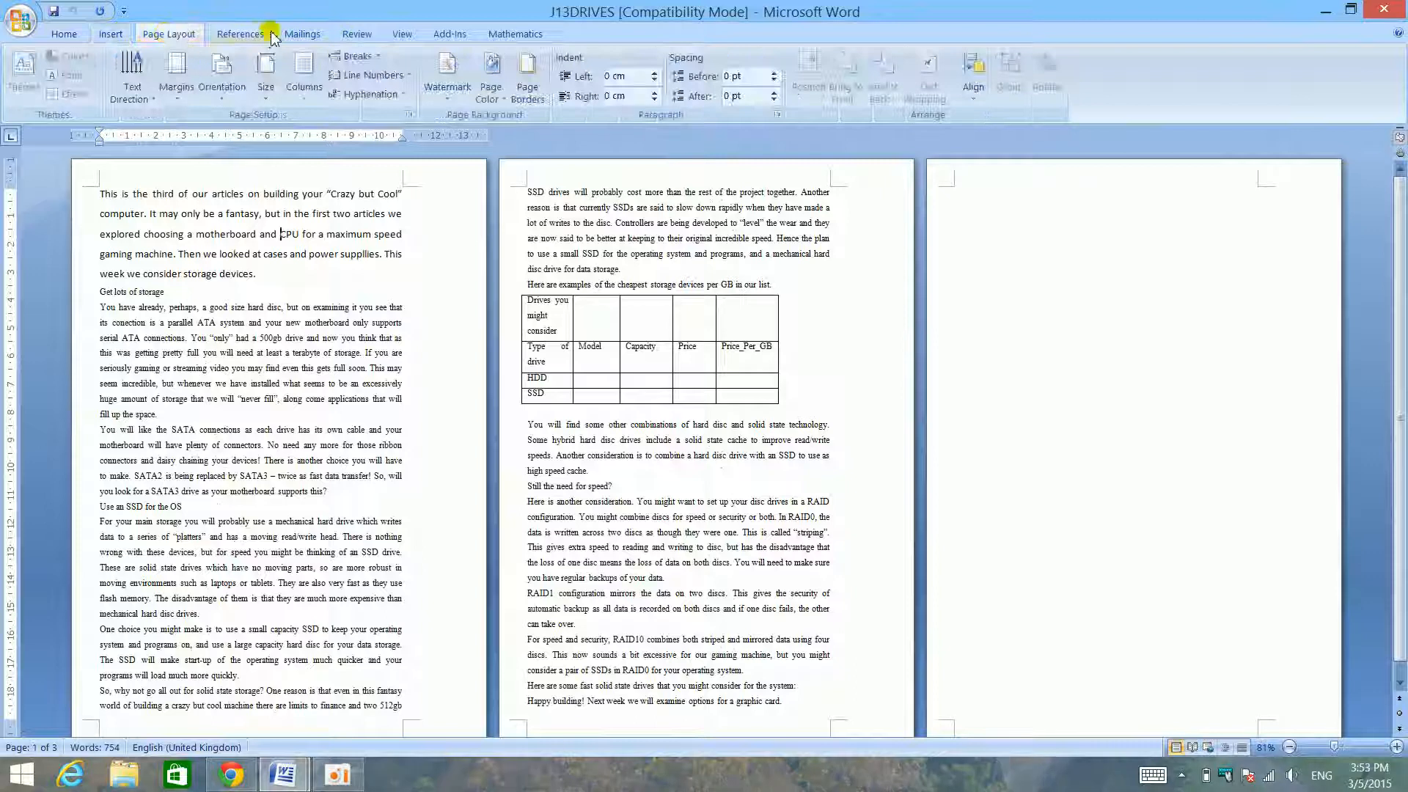
pyautogui.click(253, 34)
# - Examine the Quick Access Toolbar customization settings and their list of popular commands in Word Options, and close the dialog
pyautogui.click(20, 22)
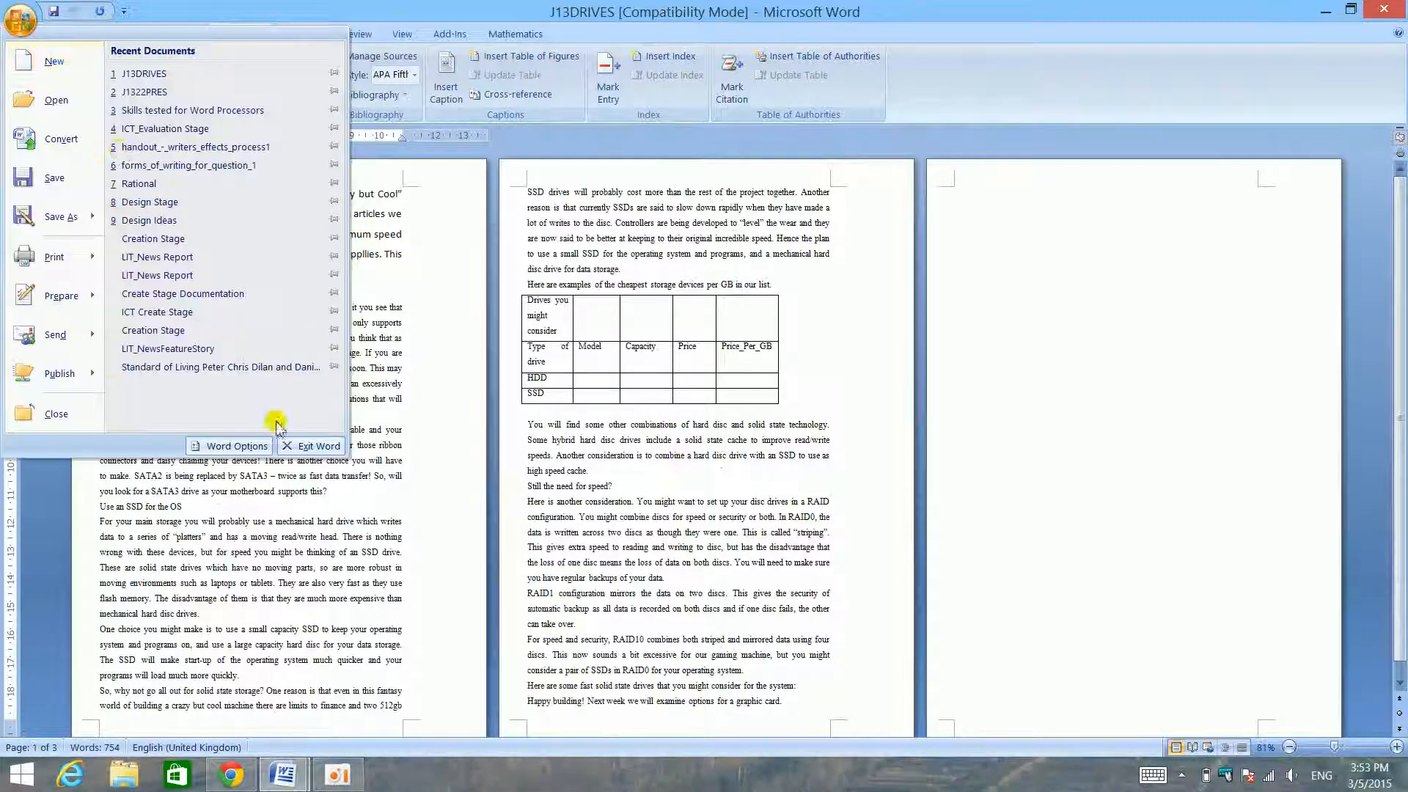
pyautogui.click(232, 447)
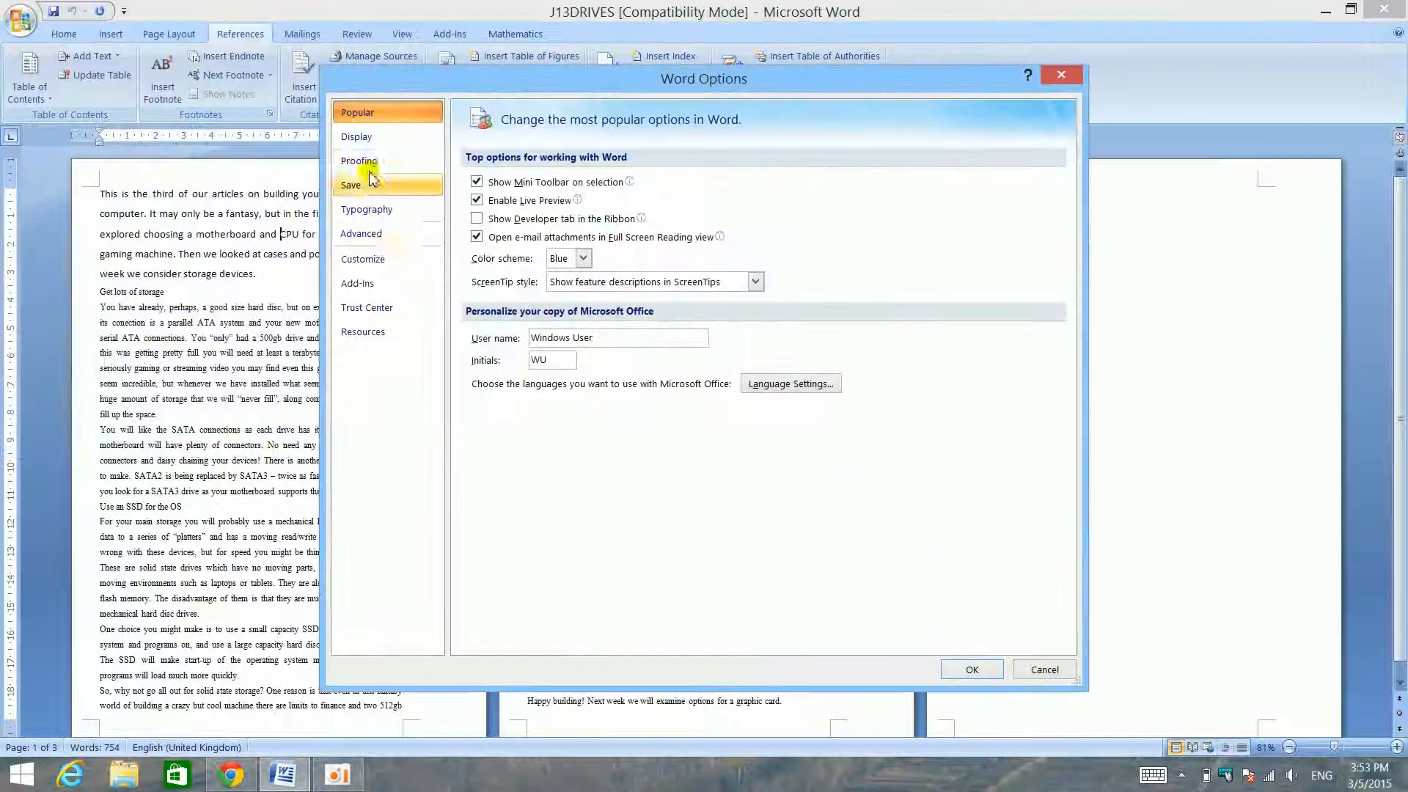
pyautogui.click(396, 145)
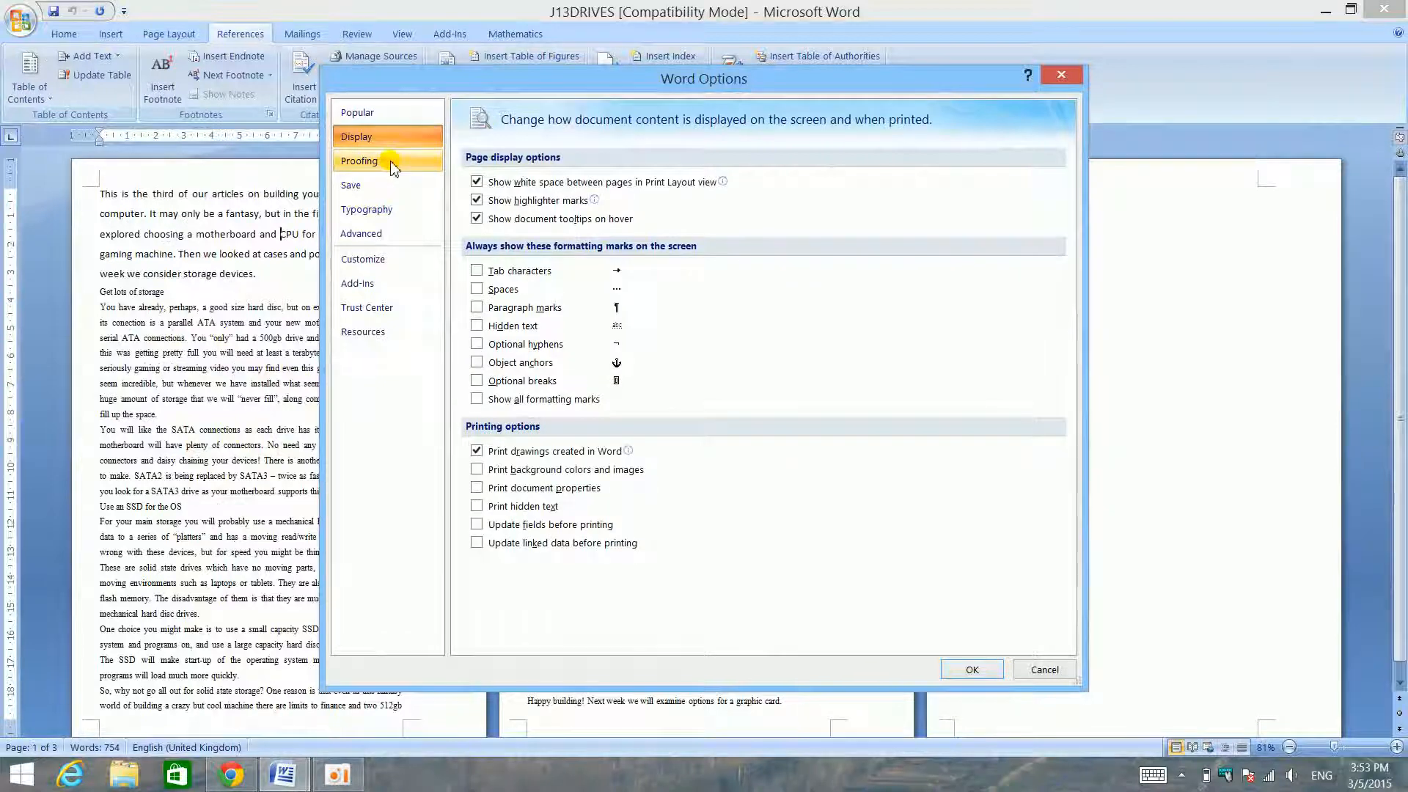
pyautogui.click(400, 264)
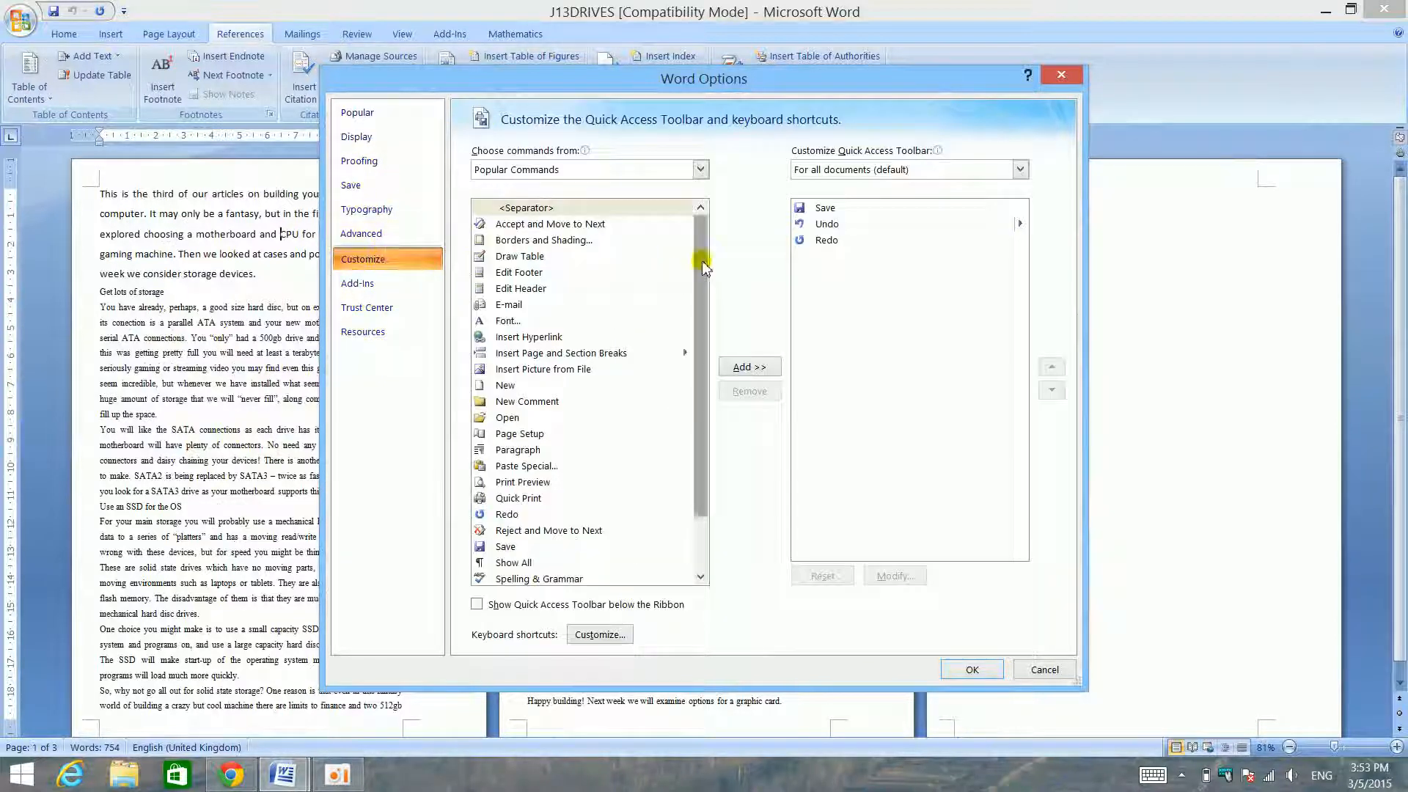
pyautogui.moveTo(697, 245); pyautogui.dragTo(717, 420)
pyautogui.moveTo(717, 357); pyautogui.dragTo(723, 220)
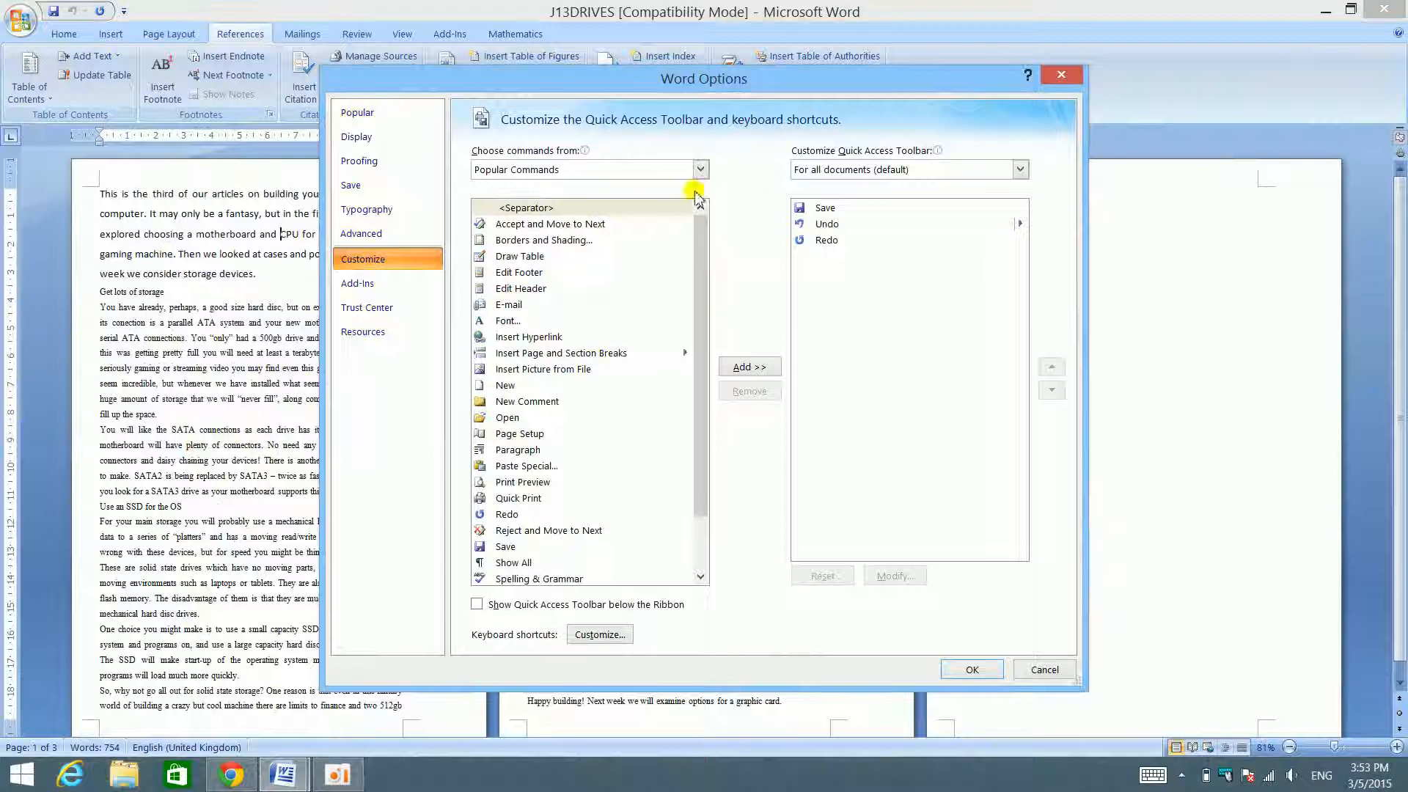
pyautogui.click(1076, 79)
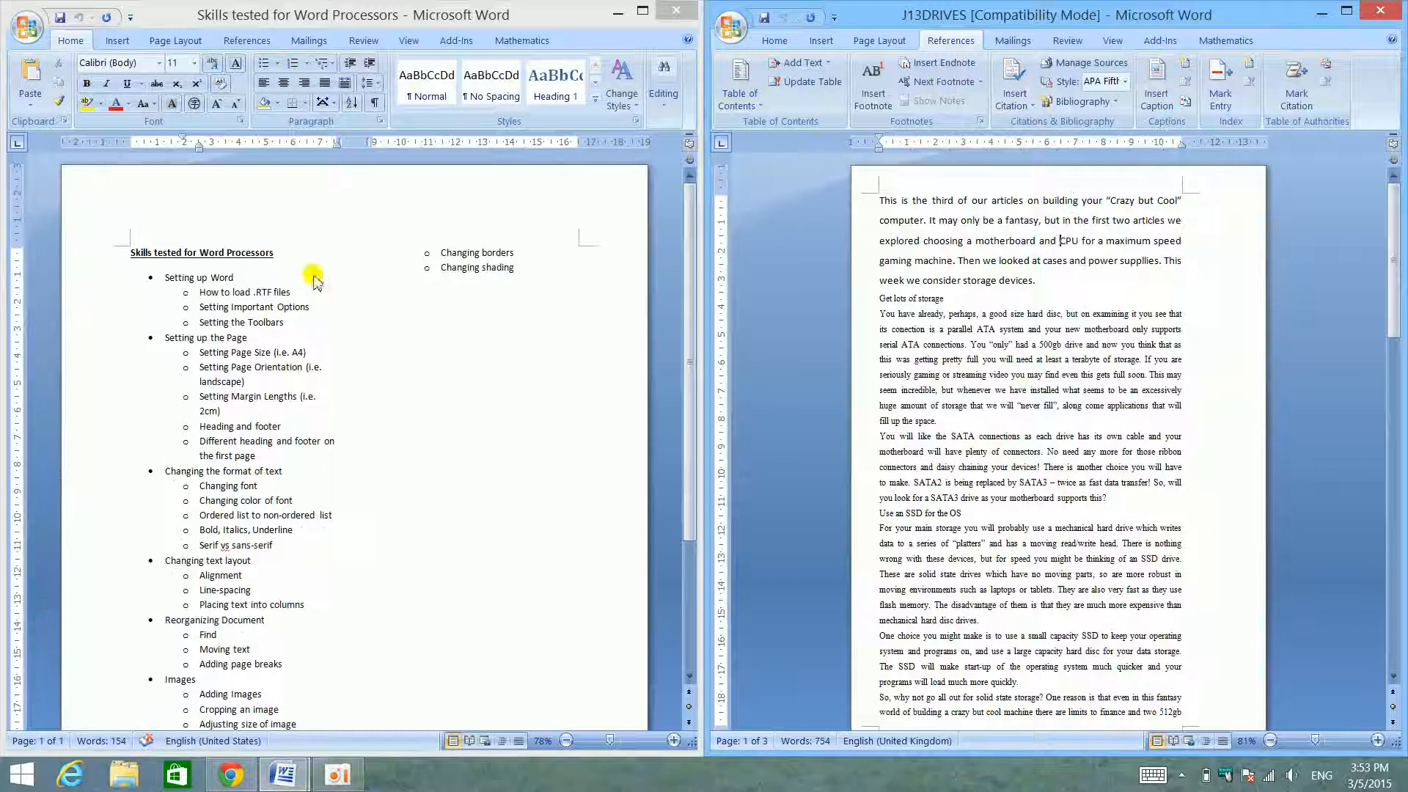
# - Check the Setting up the Page entries in the skills list, and maximize J13DRIVES with its page layout commands shown
pyautogui.click(290, 308)
pyautogui.scroll(-2, 290, 322)
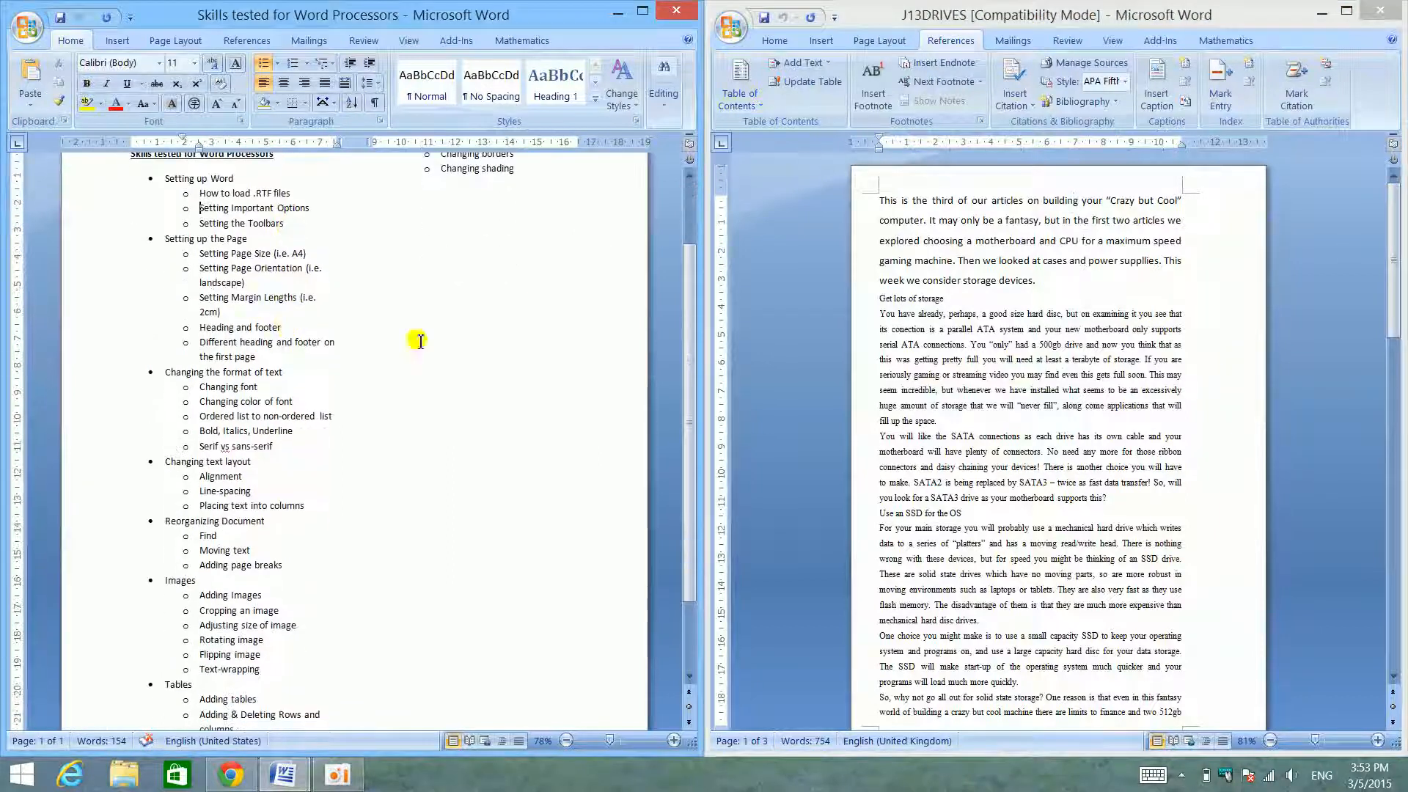
pyautogui.click(970, 339)
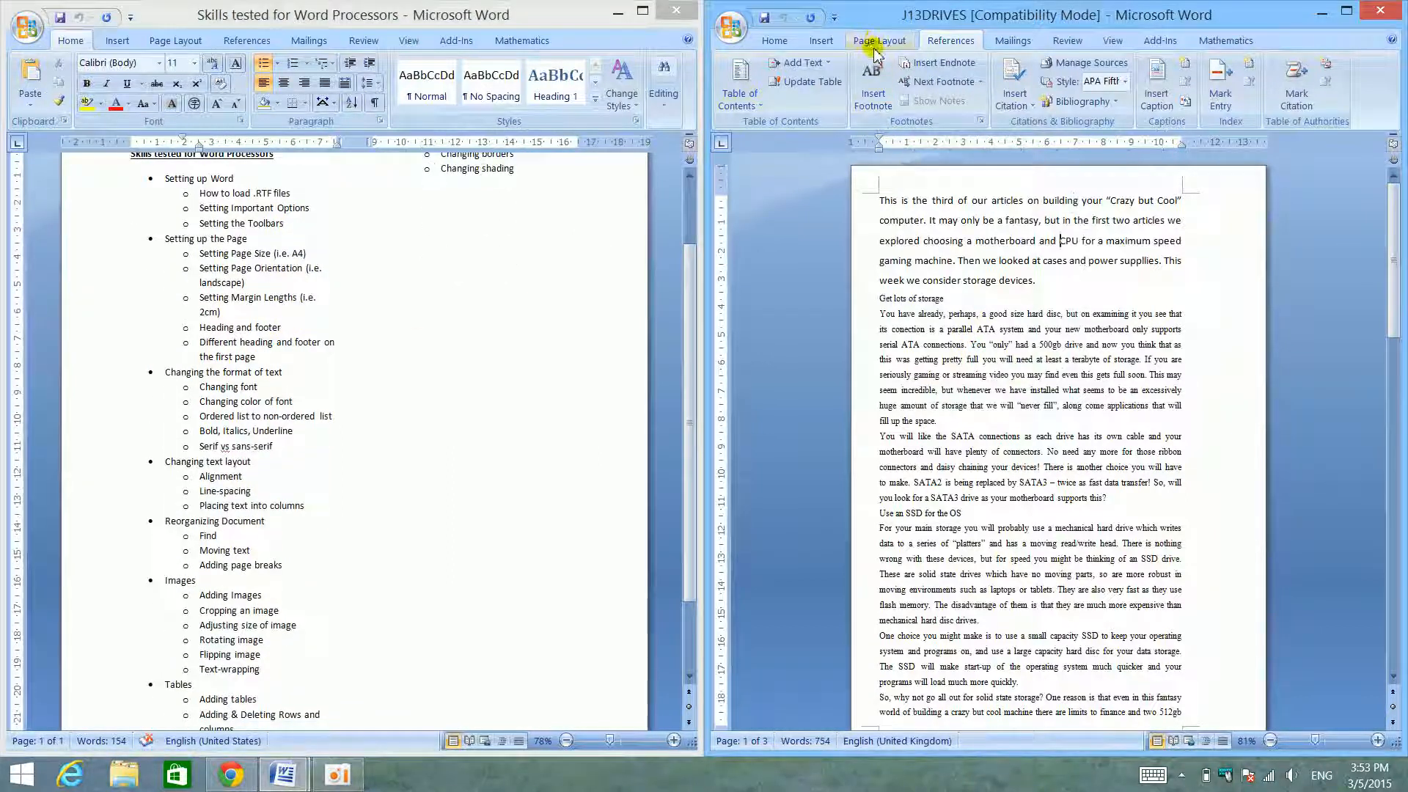
pyautogui.click(876, 44)
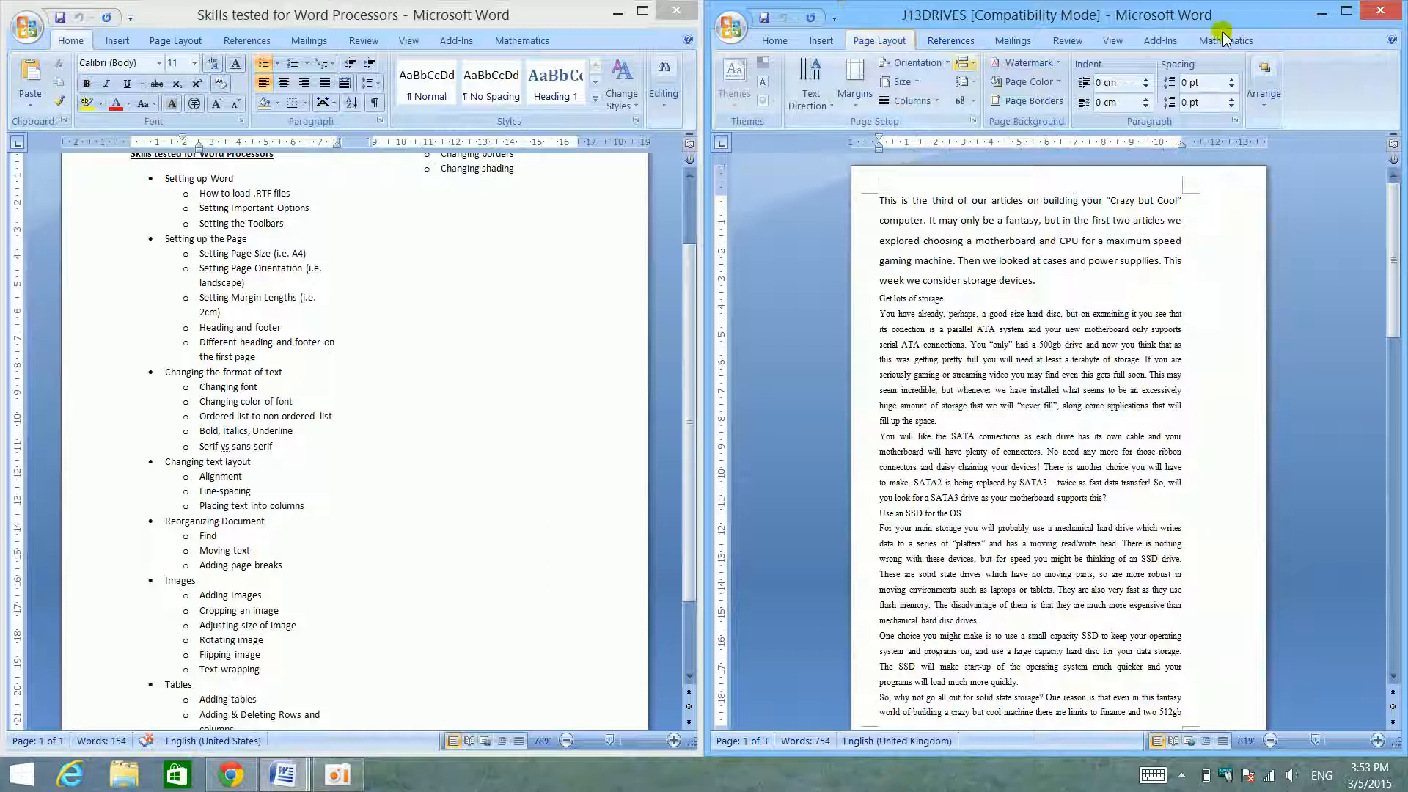
pyautogui.click(1347, 11)
pyautogui.click(258, 33)
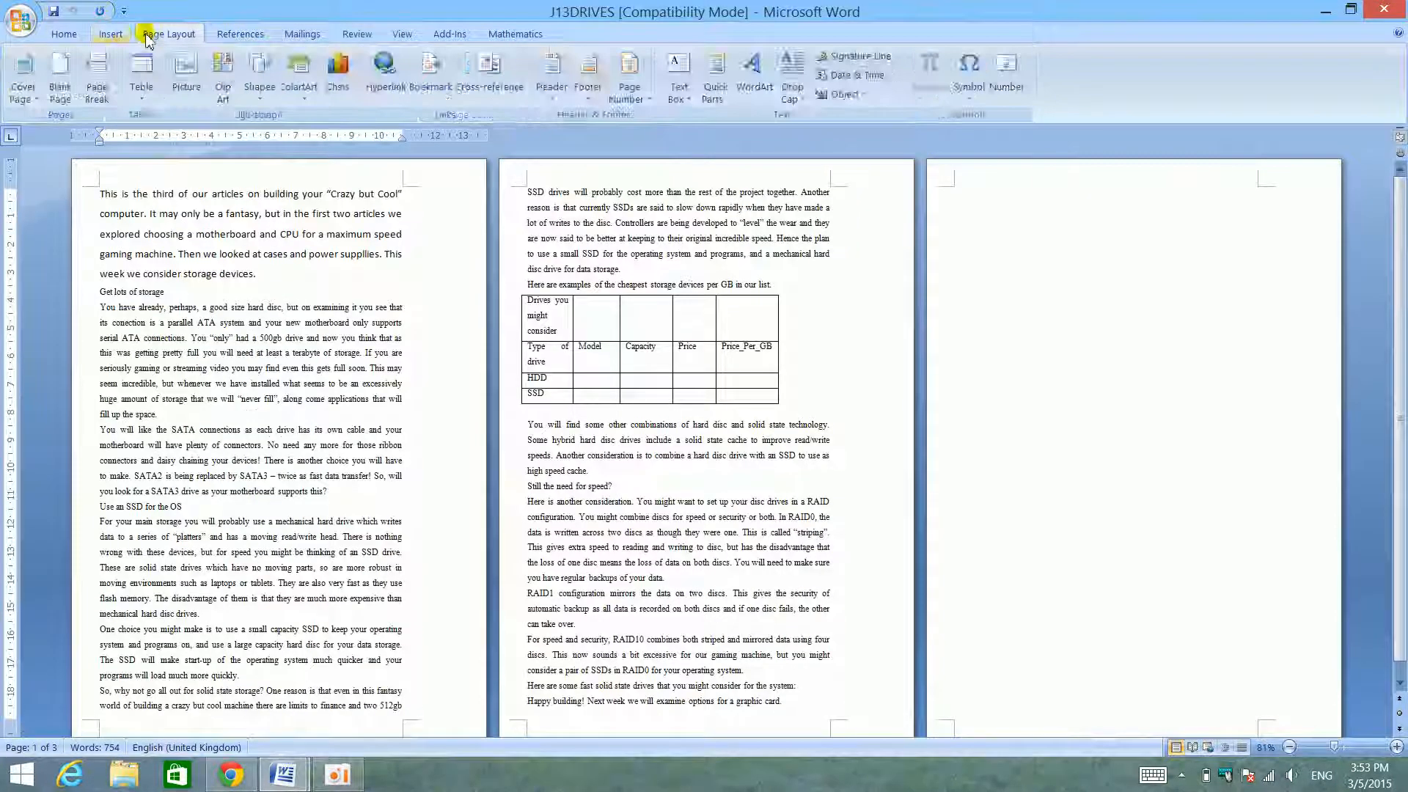
pyautogui.click(182, 33)
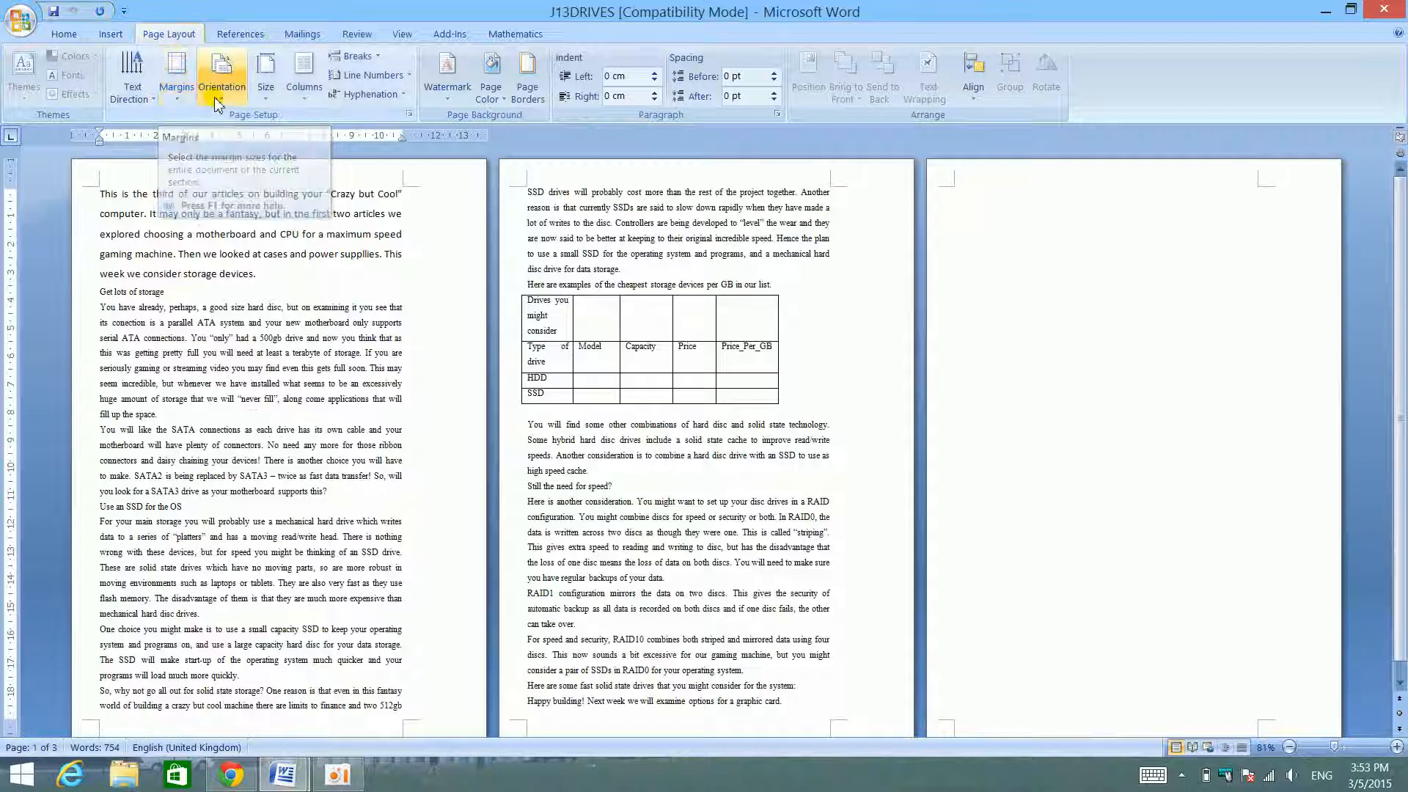
# - Examine the paper sizes offered for J13DRIVES in Page Setup, and cancel the dialog
pyautogui.click(260, 97)
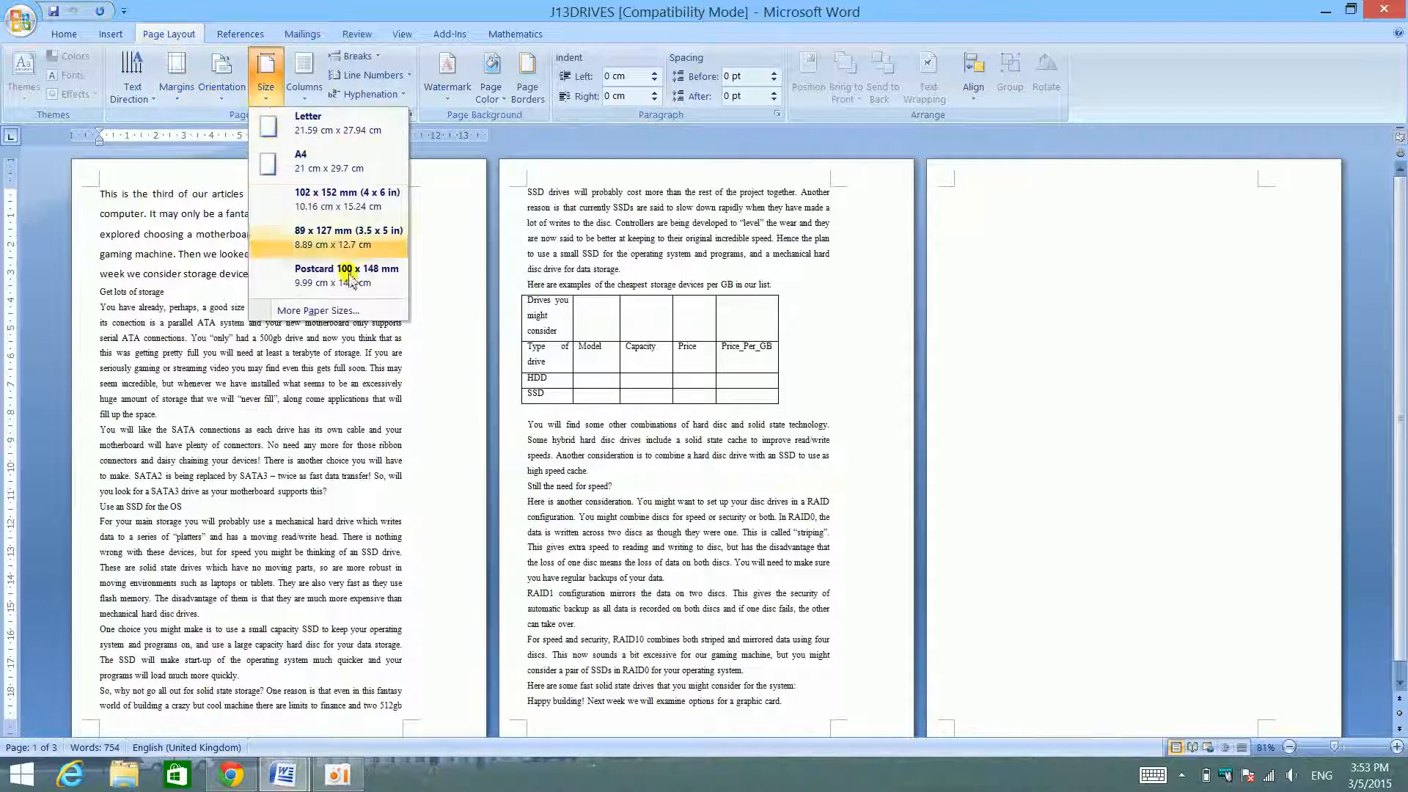
pyautogui.click(338, 311)
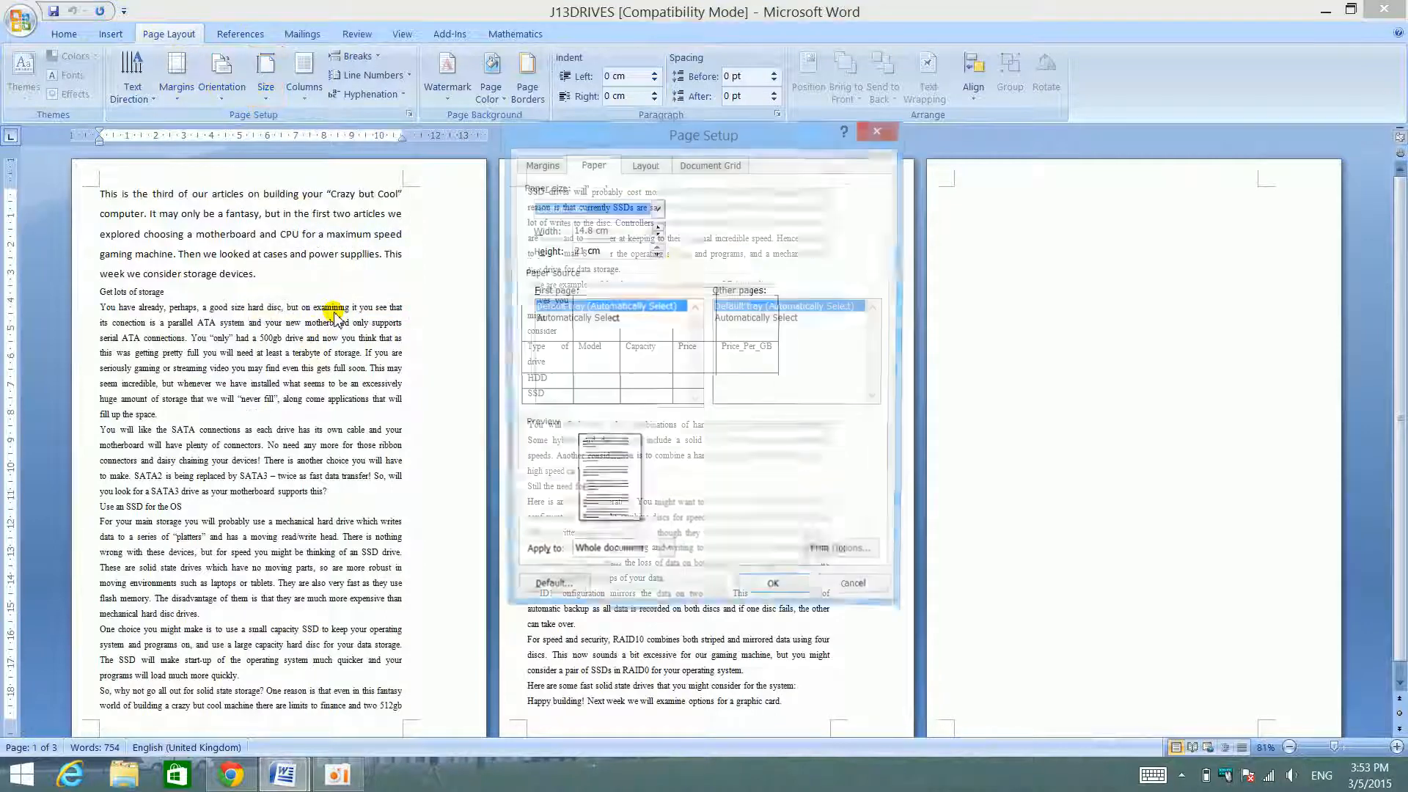
pyautogui.click(655, 212)
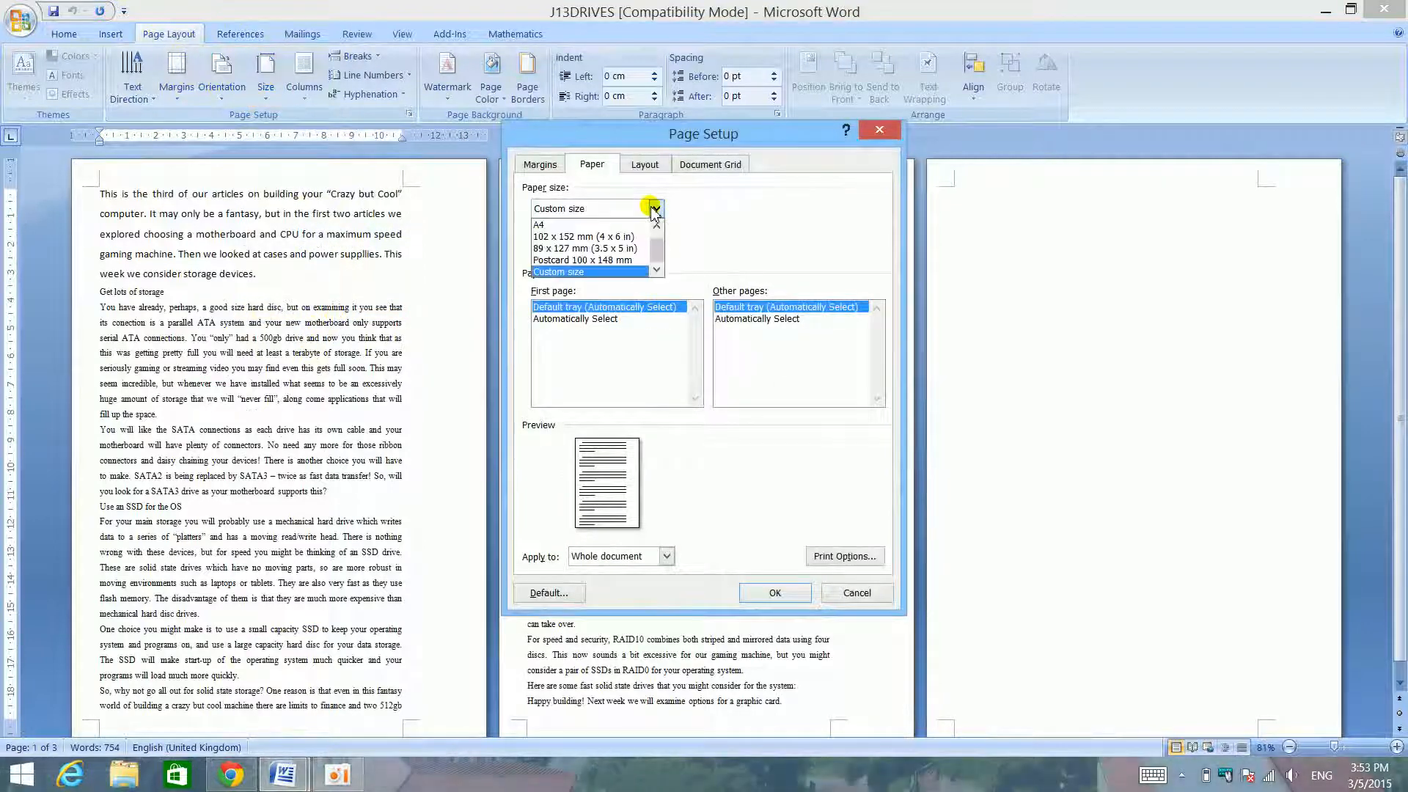
pyautogui.click(655, 211)
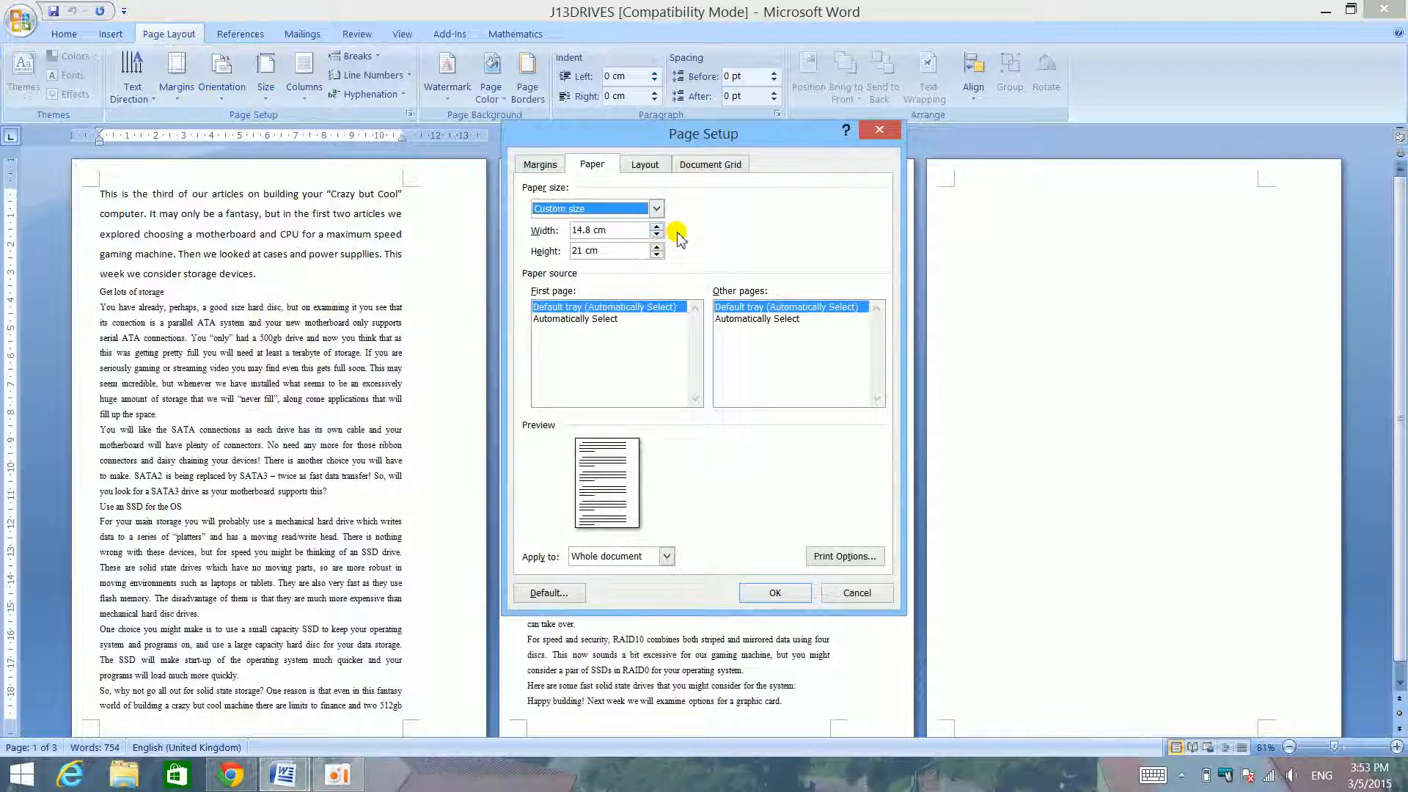
pyautogui.click(856, 591)
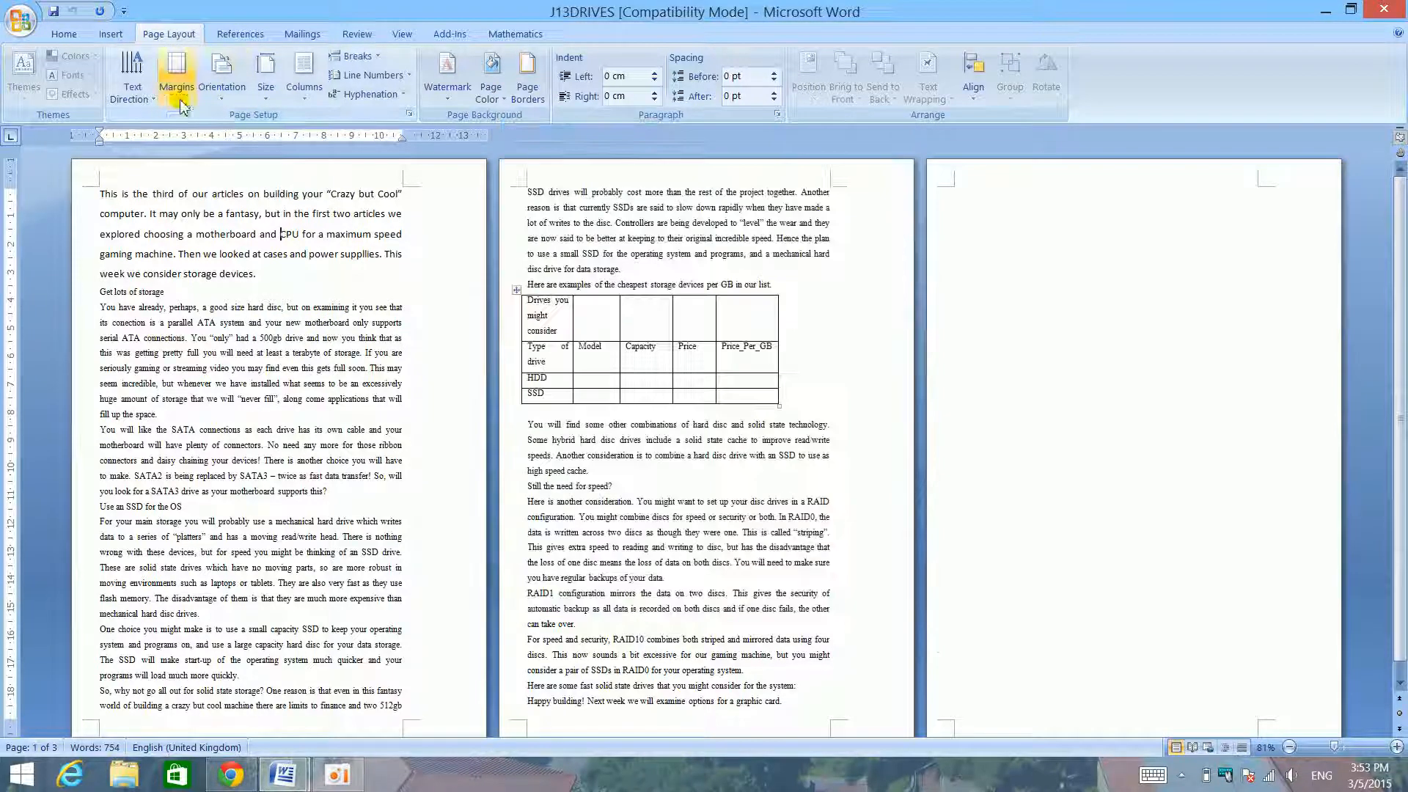
# - Set the page size of J13DRIVES to A4 (21 cm x 29.7 cm) and check the resulting page layout
pyautogui.click(221, 77)
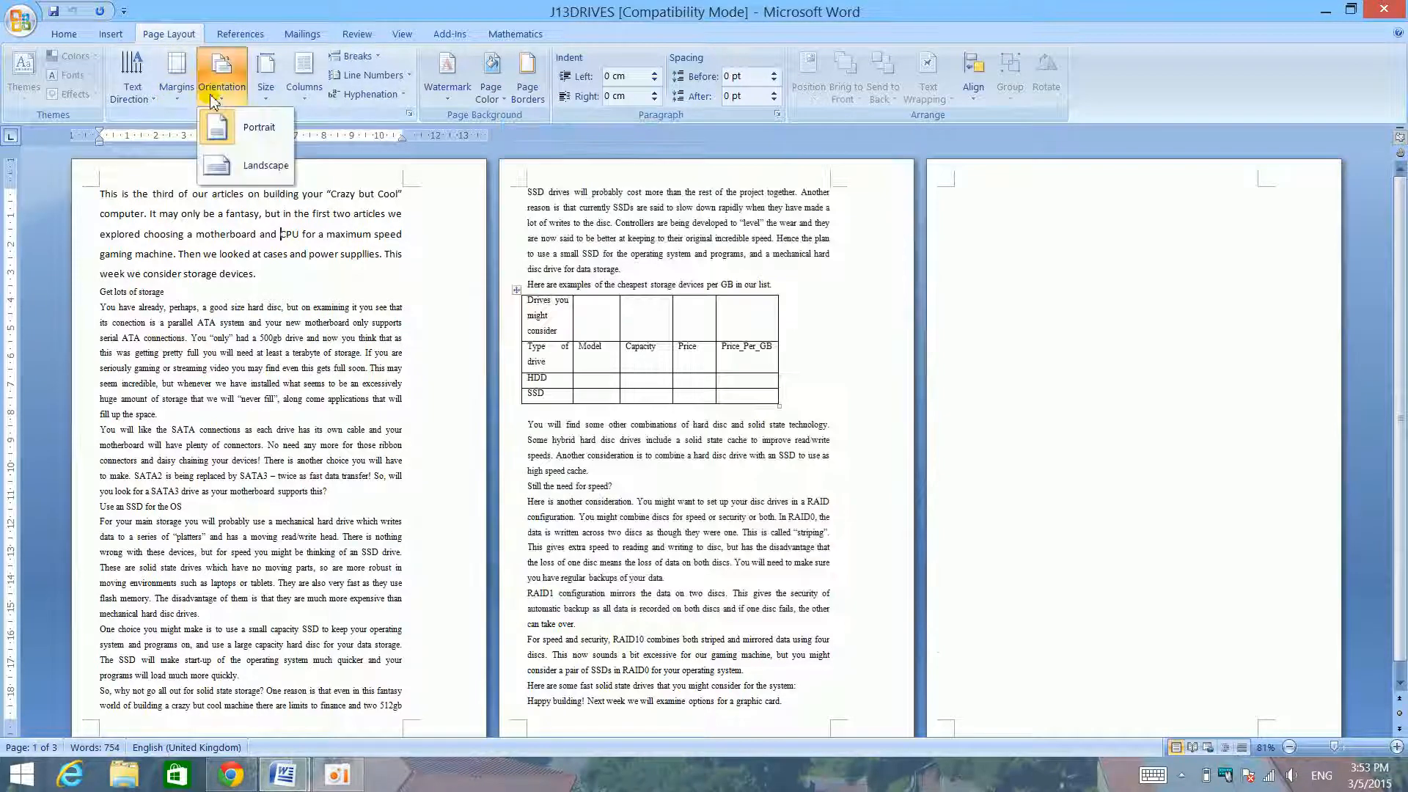
pyautogui.click(265, 90)
pyautogui.click(323, 165)
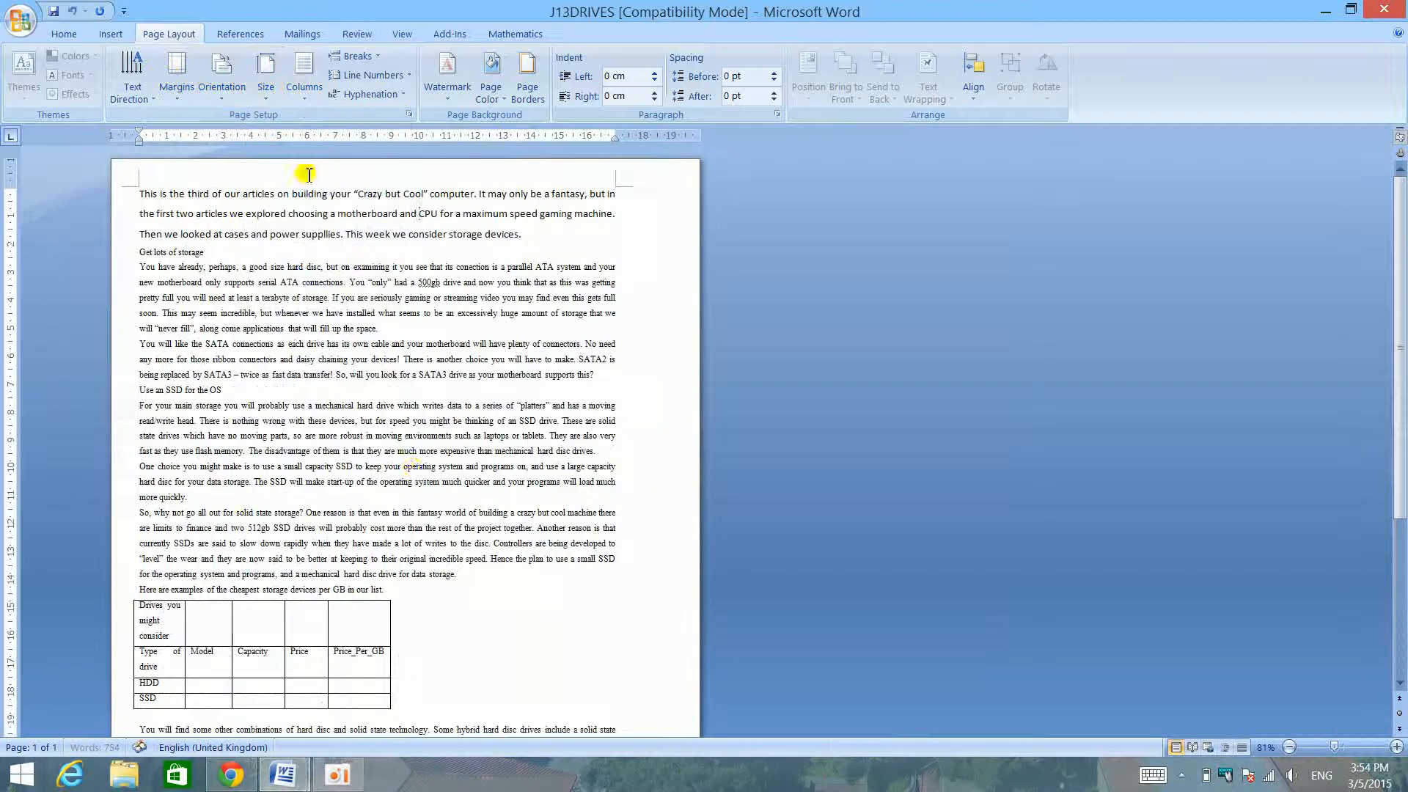
pyautogui.scroll(-5, 408, 453)
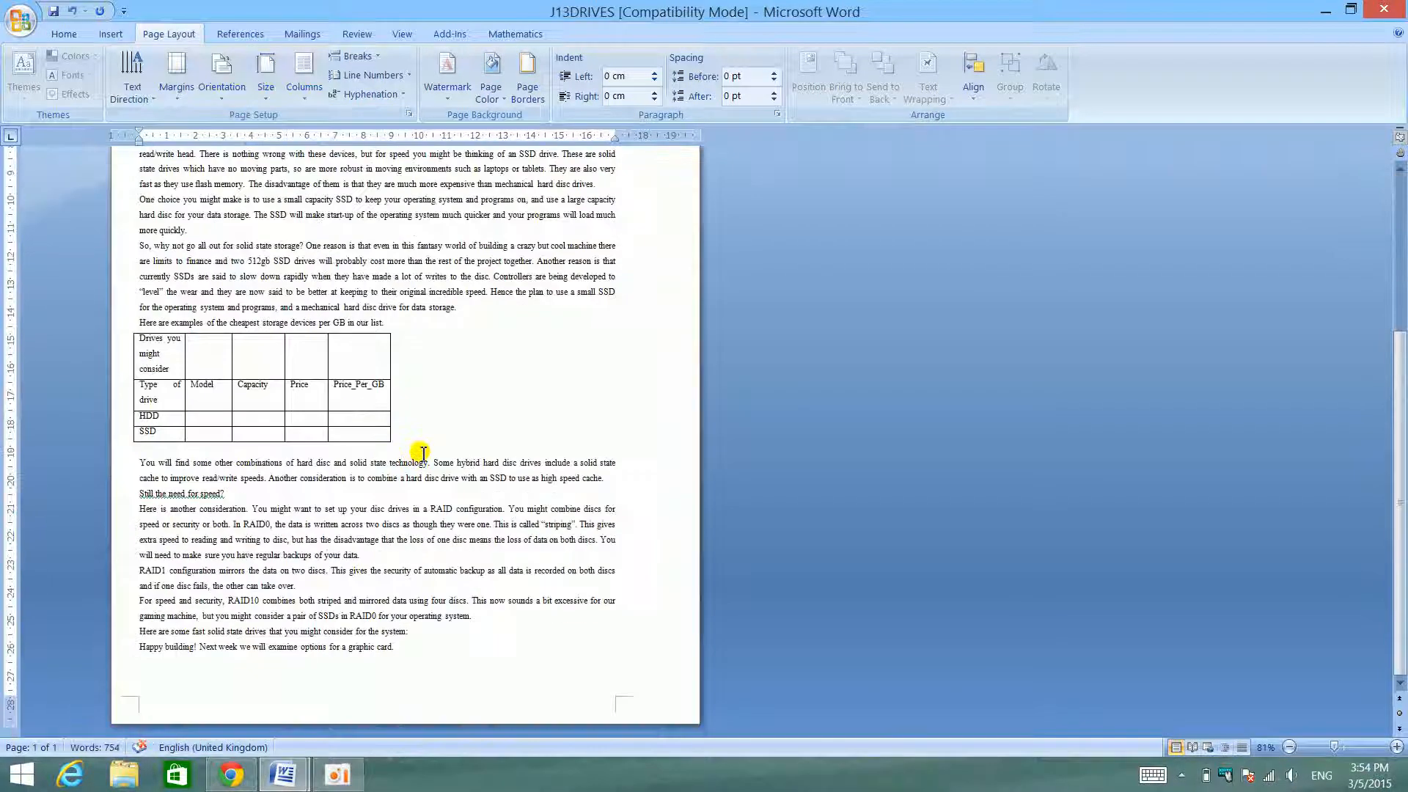
# - Check the Setting up the Page entries in the skills list beside J13DRIVES, and maximize J13DRIVES again
pyautogui.scroll(15, 423, 452)
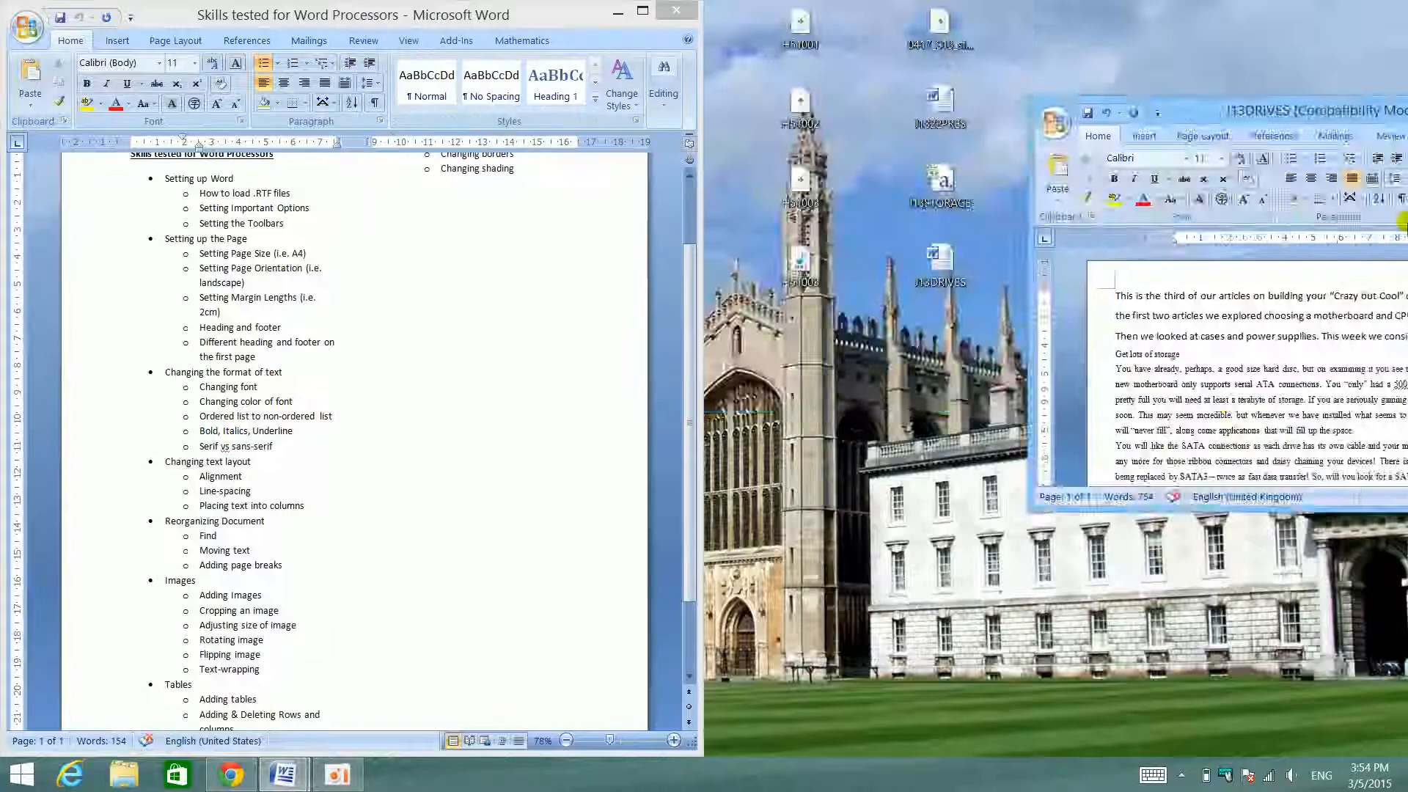
pyautogui.press('super+Right')
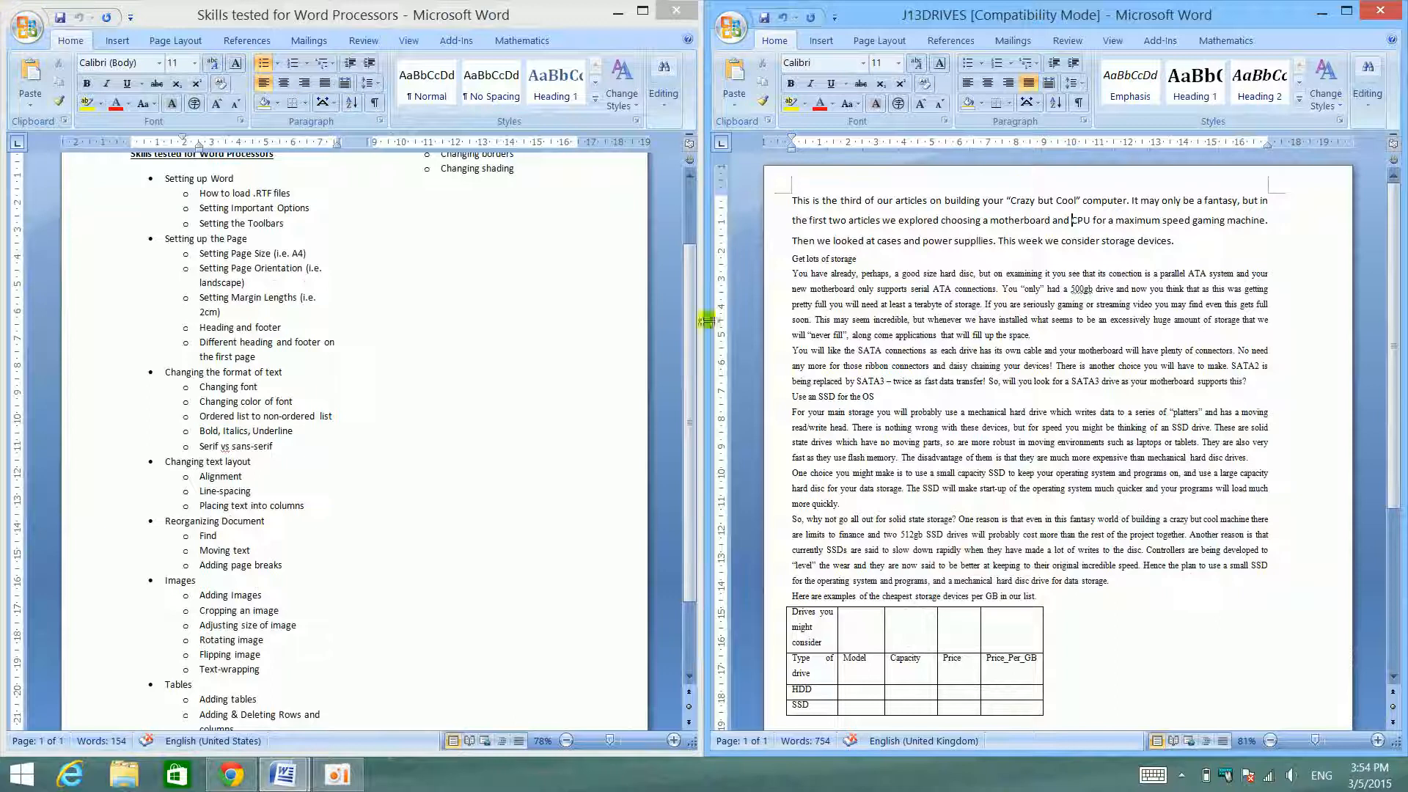
pyautogui.click(1358, 16)
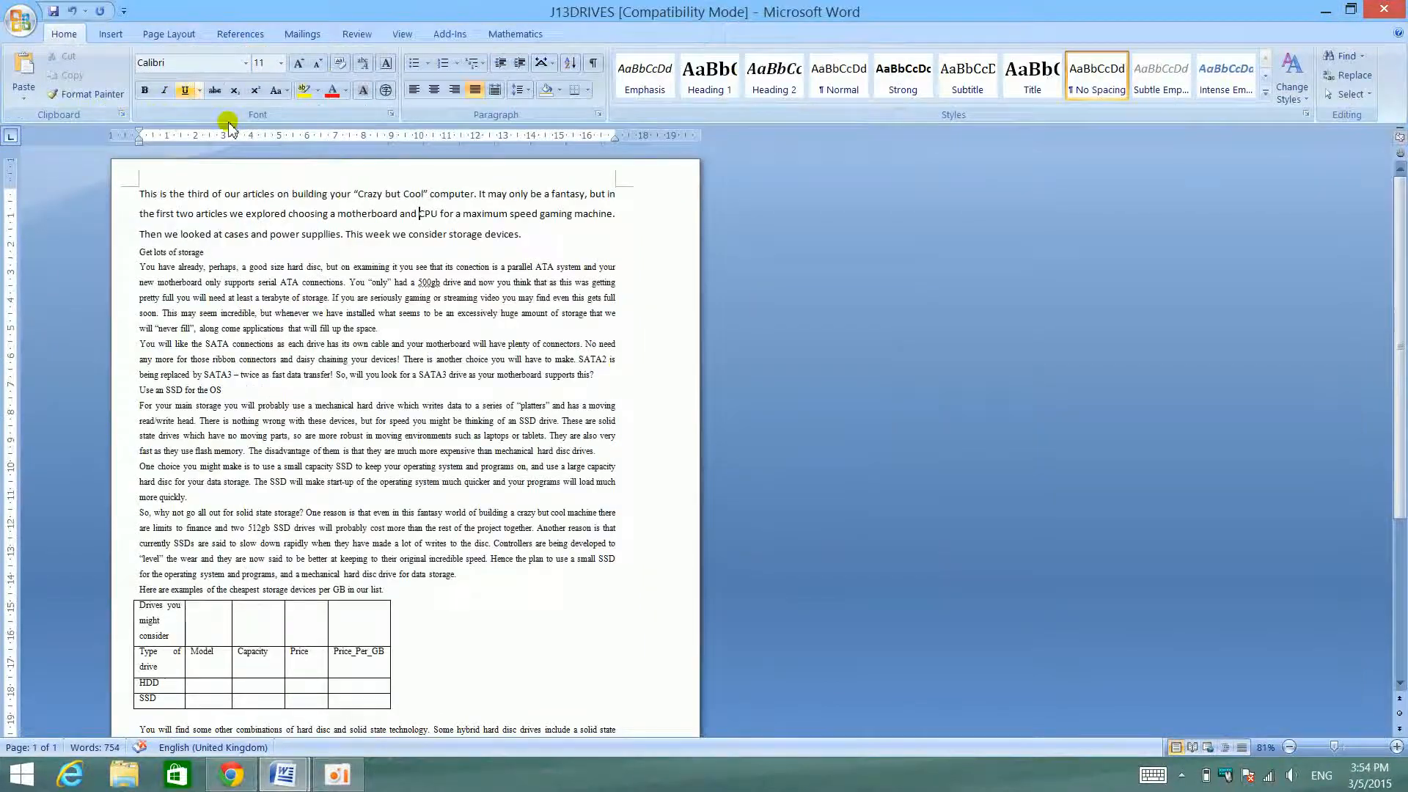
pyautogui.scroll(-6, 375, 264)
pyautogui.scroll(6, 323, 309)
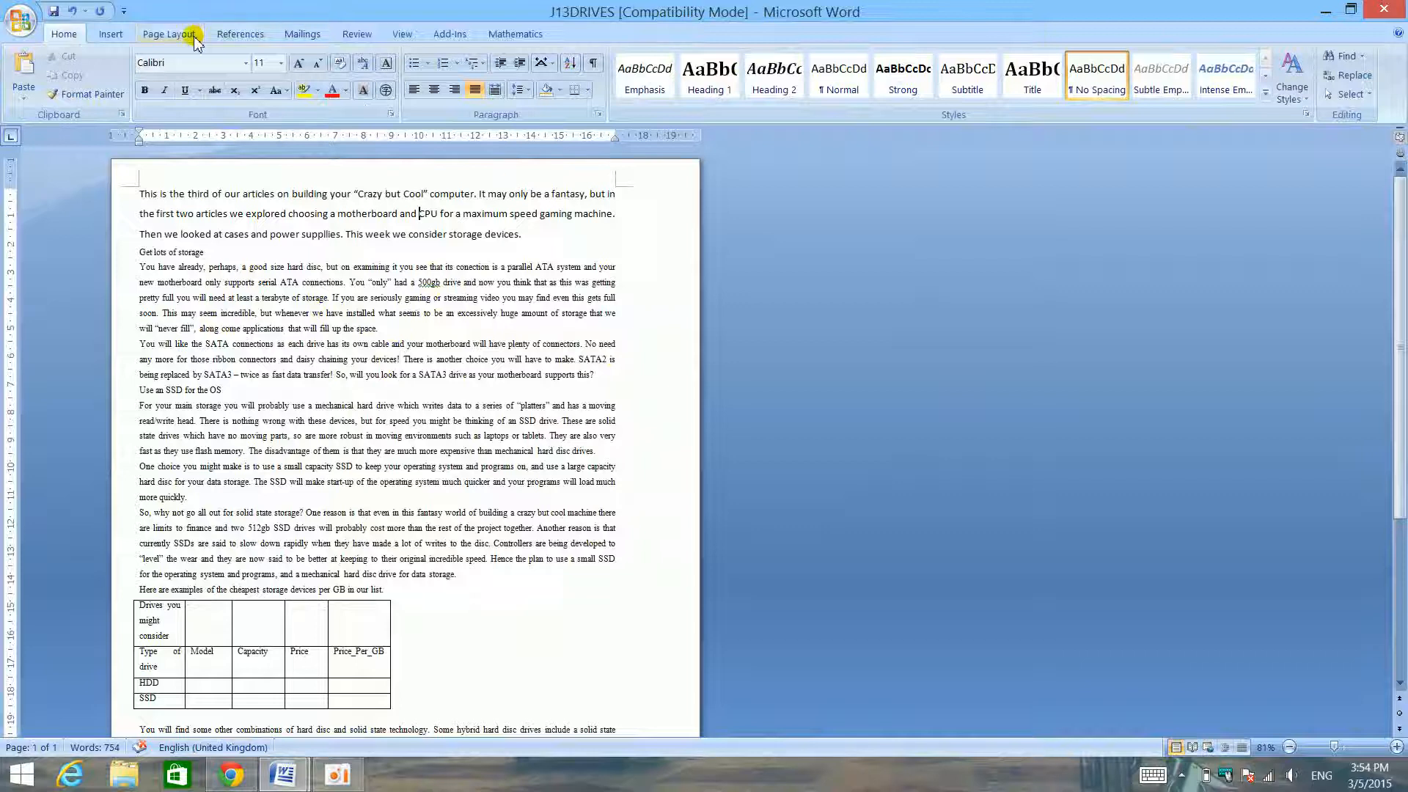
# - Set the page orientation of J13DRIVES to Landscape and check the resulting pages
pyautogui.click(168, 33)
pyautogui.scroll(2, 167, 34)
pyautogui.scroll(-2, 180, 34)
pyautogui.scroll(2, 180, 34)
pyautogui.click(178, 37)
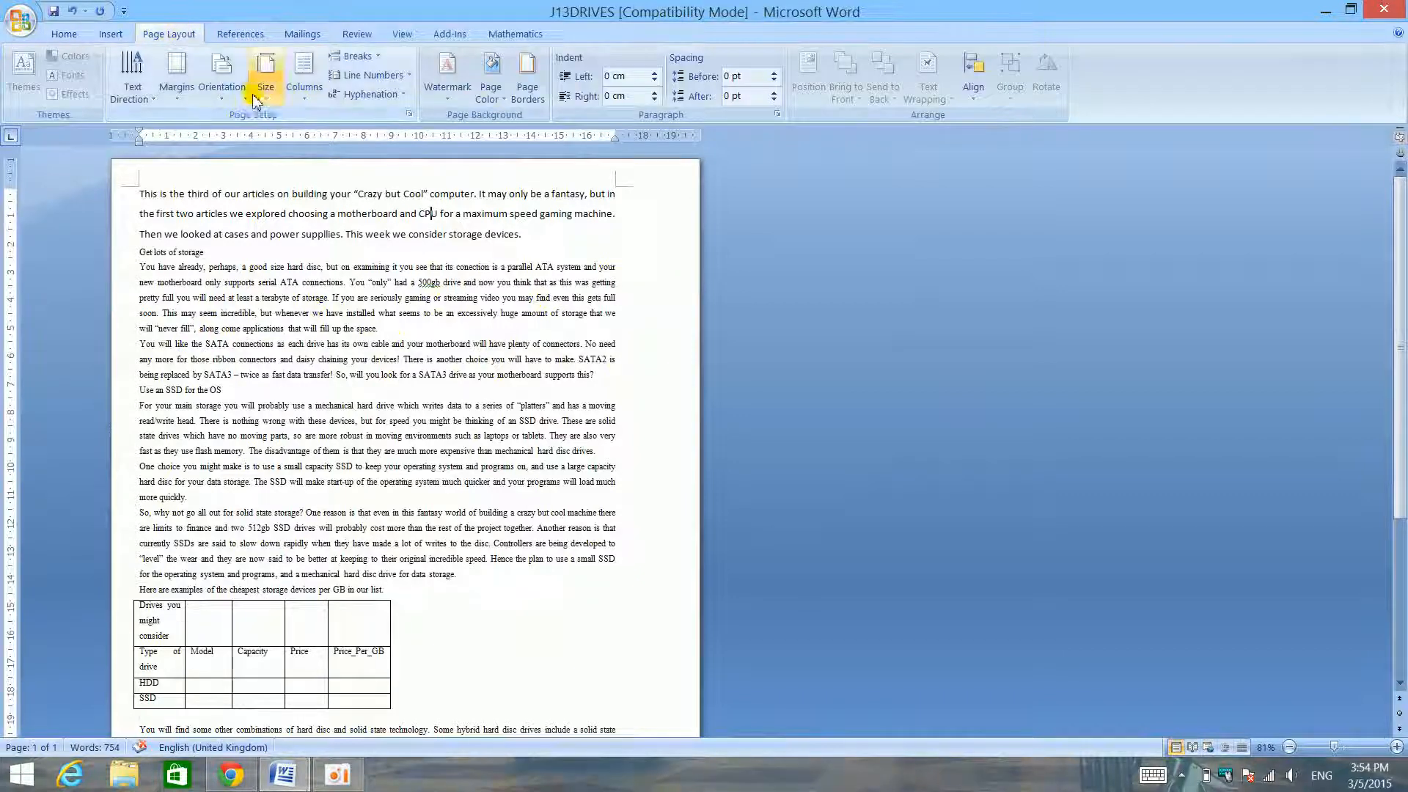
pyautogui.click(220, 94)
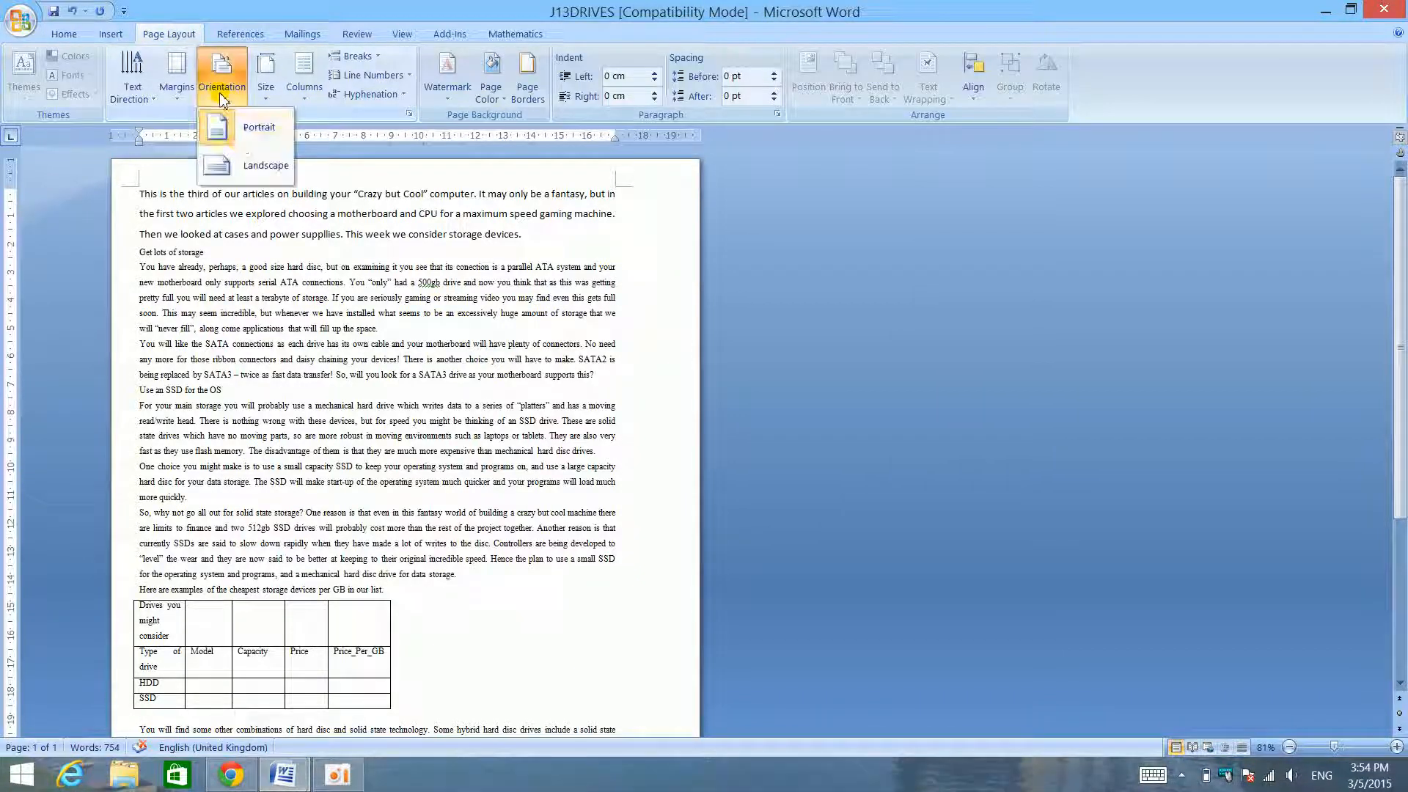
pyautogui.click(247, 169)
pyautogui.scroll(-10, 728, 323)
pyautogui.scroll(10, 727, 323)
pyautogui.scroll(2, 214, 97)
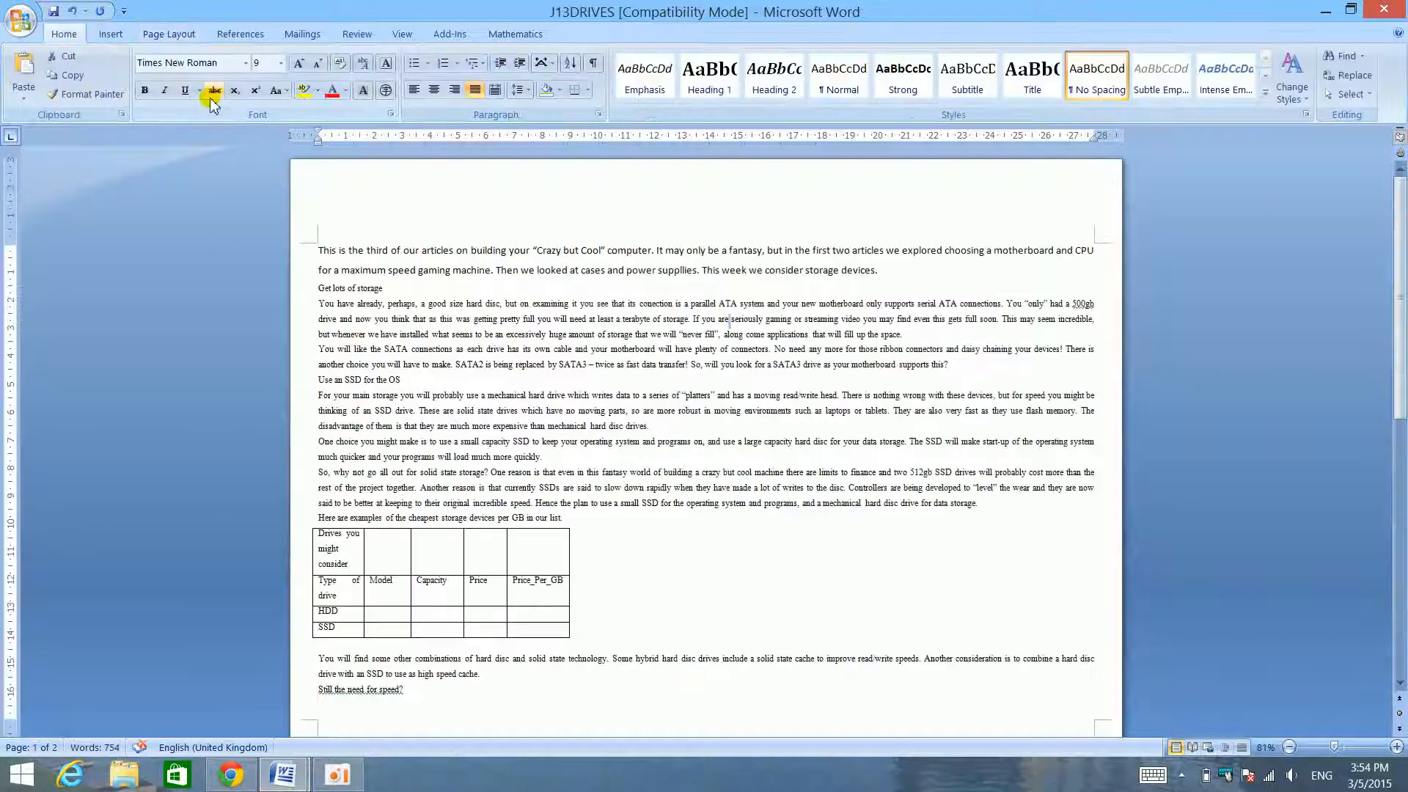
# - Check the margin lengths entry in the skills list beside J13DRIVES, and restore J13DRIVES to full screen
pyautogui.moveTo(552, 10); pyautogui.dragTo(1407, 411)
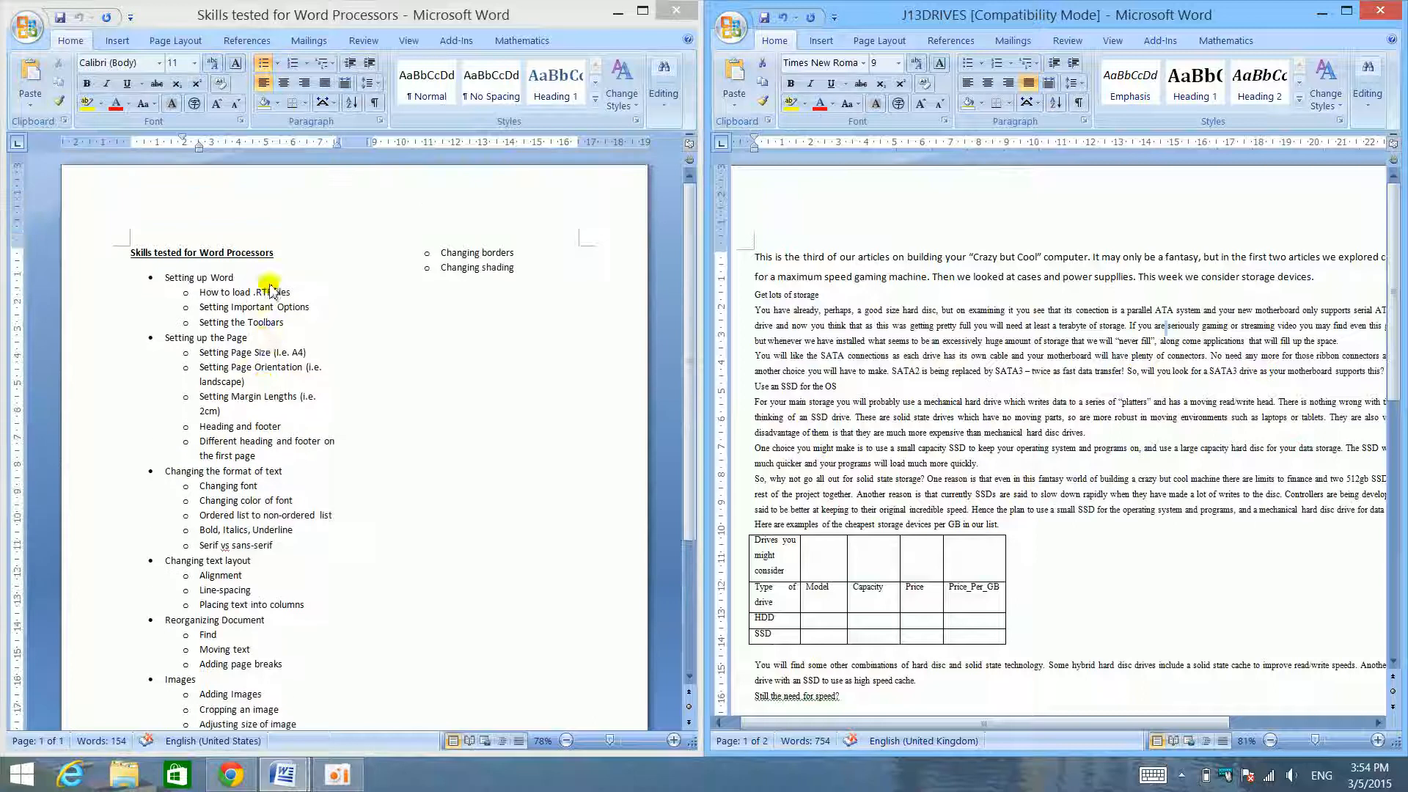
pyautogui.click(273, 337)
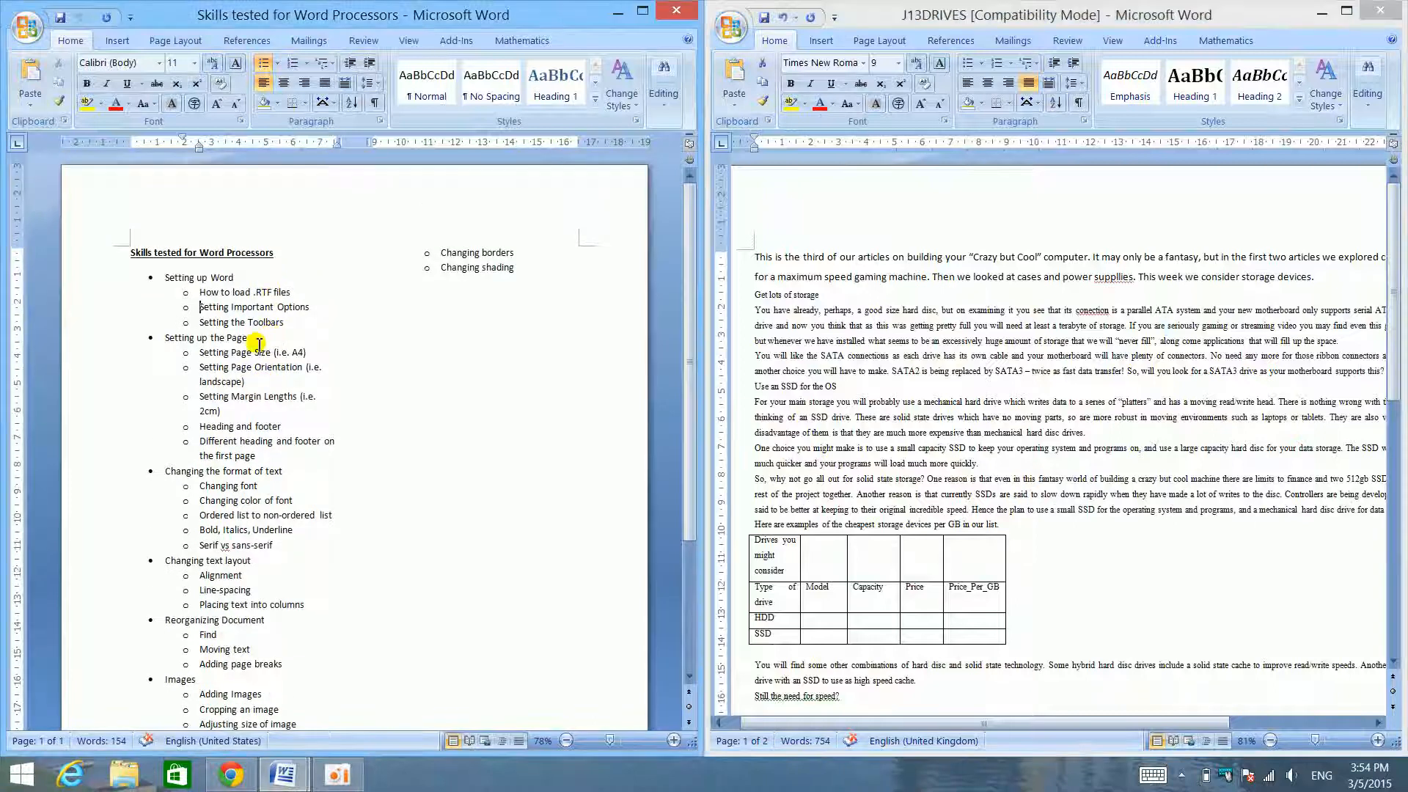
pyautogui.click(1014, 358)
pyautogui.click(1296, 31)
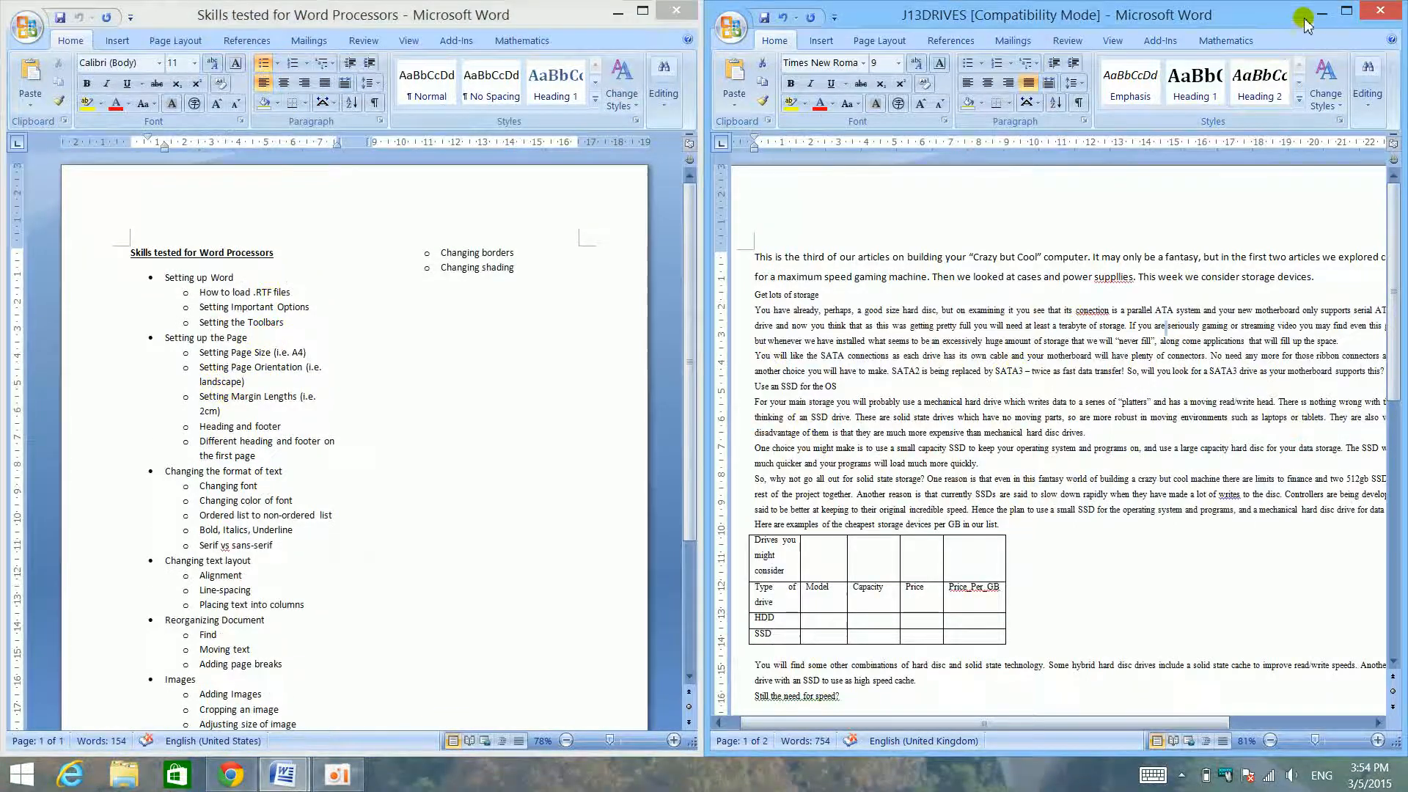
pyautogui.click(1346, 11)
# - Examine the margin presets and the custom margin settings of J13DRIVES in Page Setup, and close the dialog
pyautogui.click(159, 34)
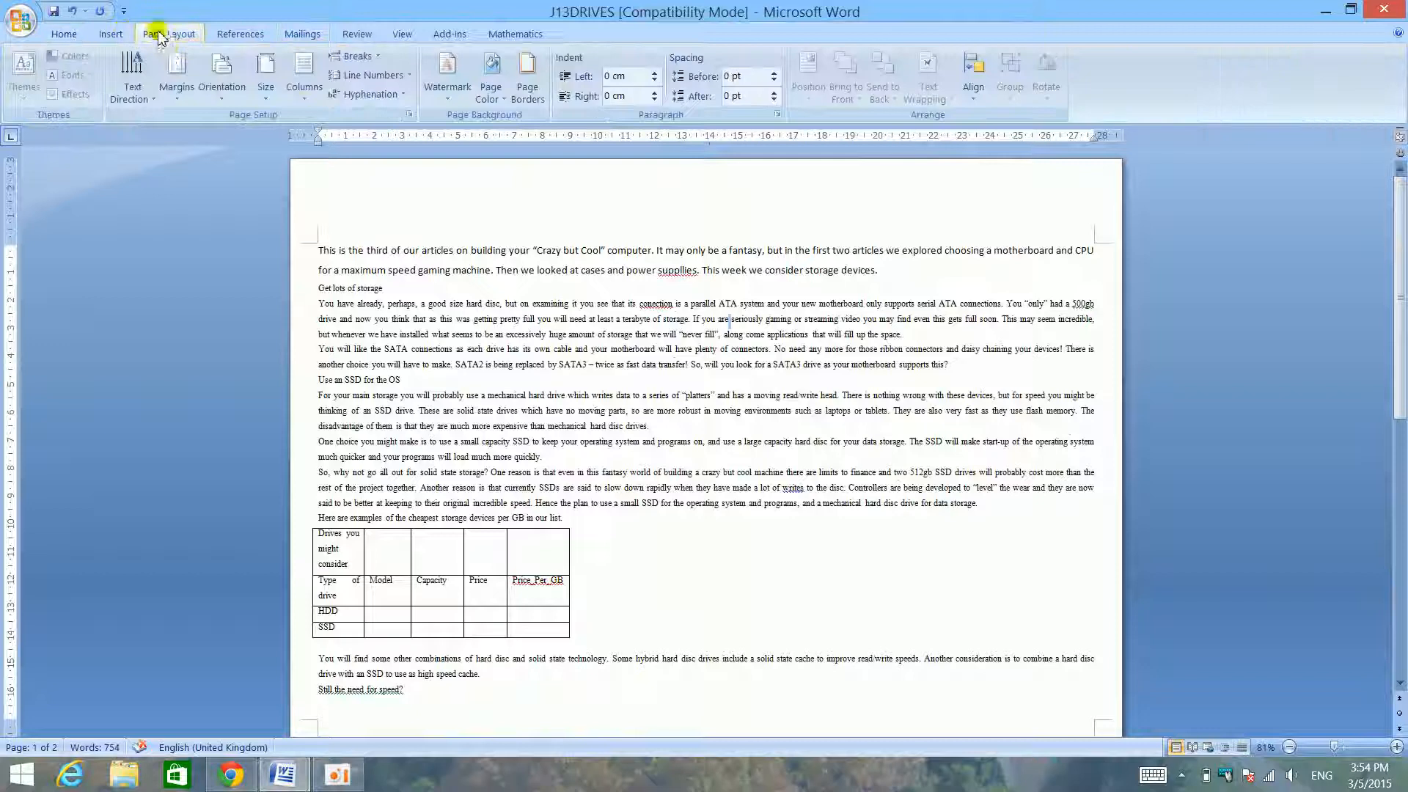
pyautogui.click(177, 93)
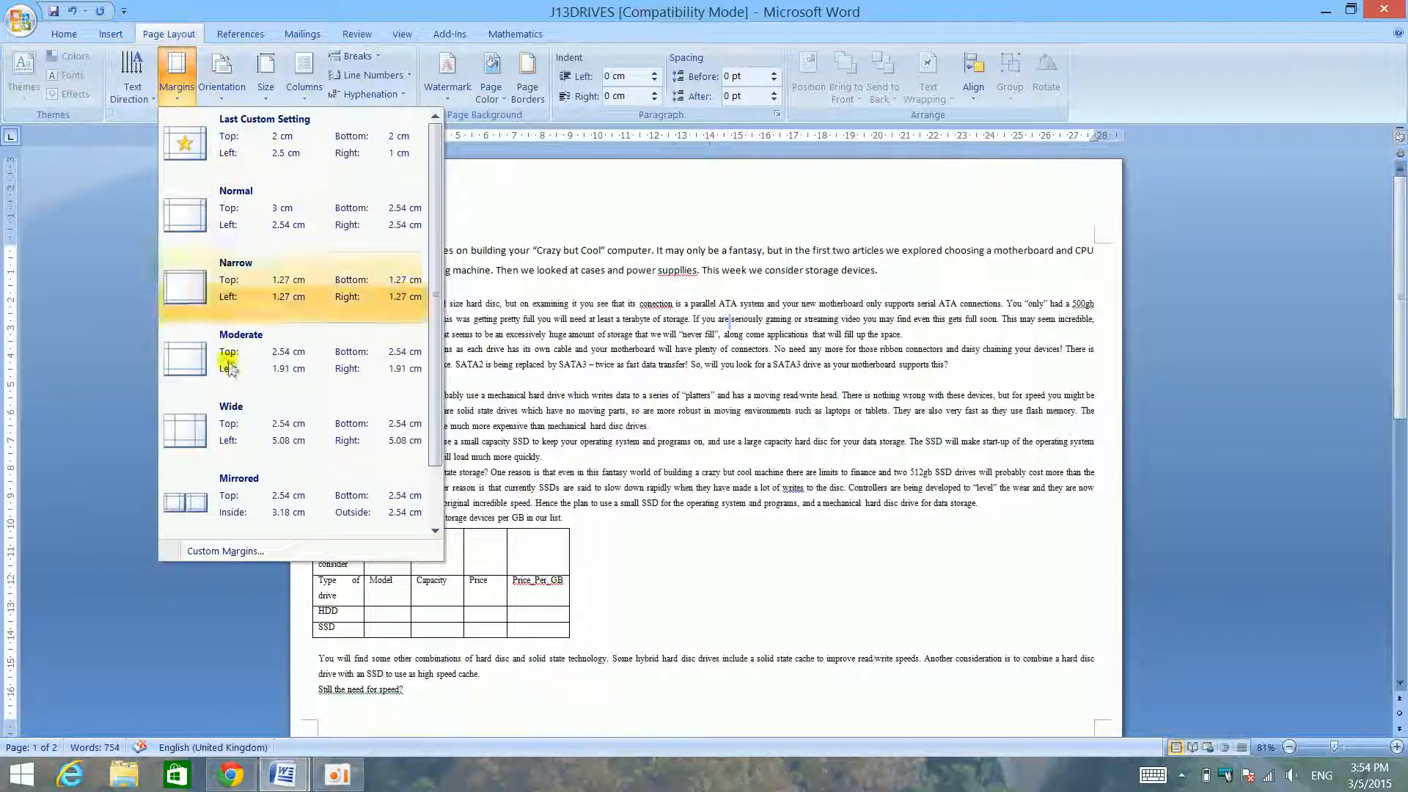
pyautogui.click(235, 556)
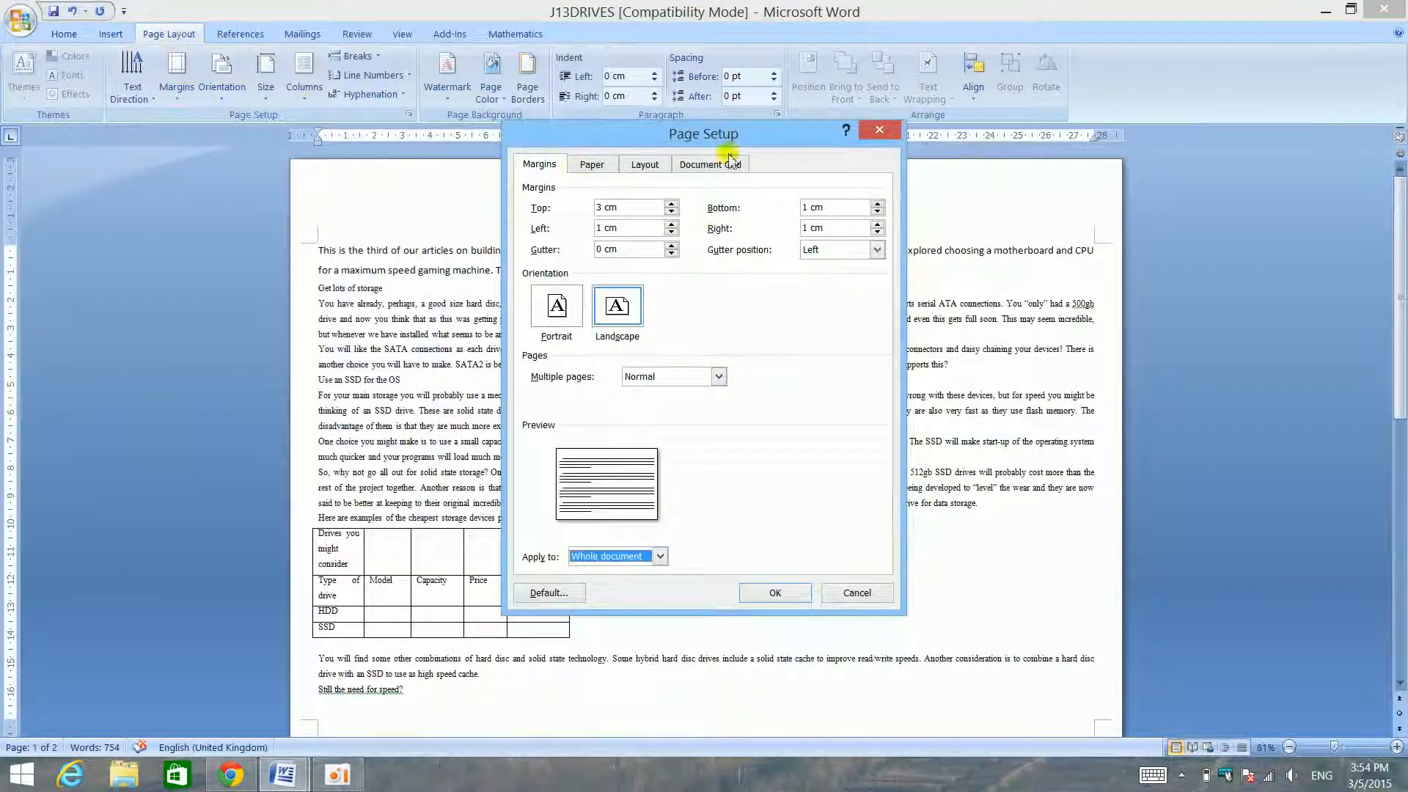
pyautogui.click(899, 133)
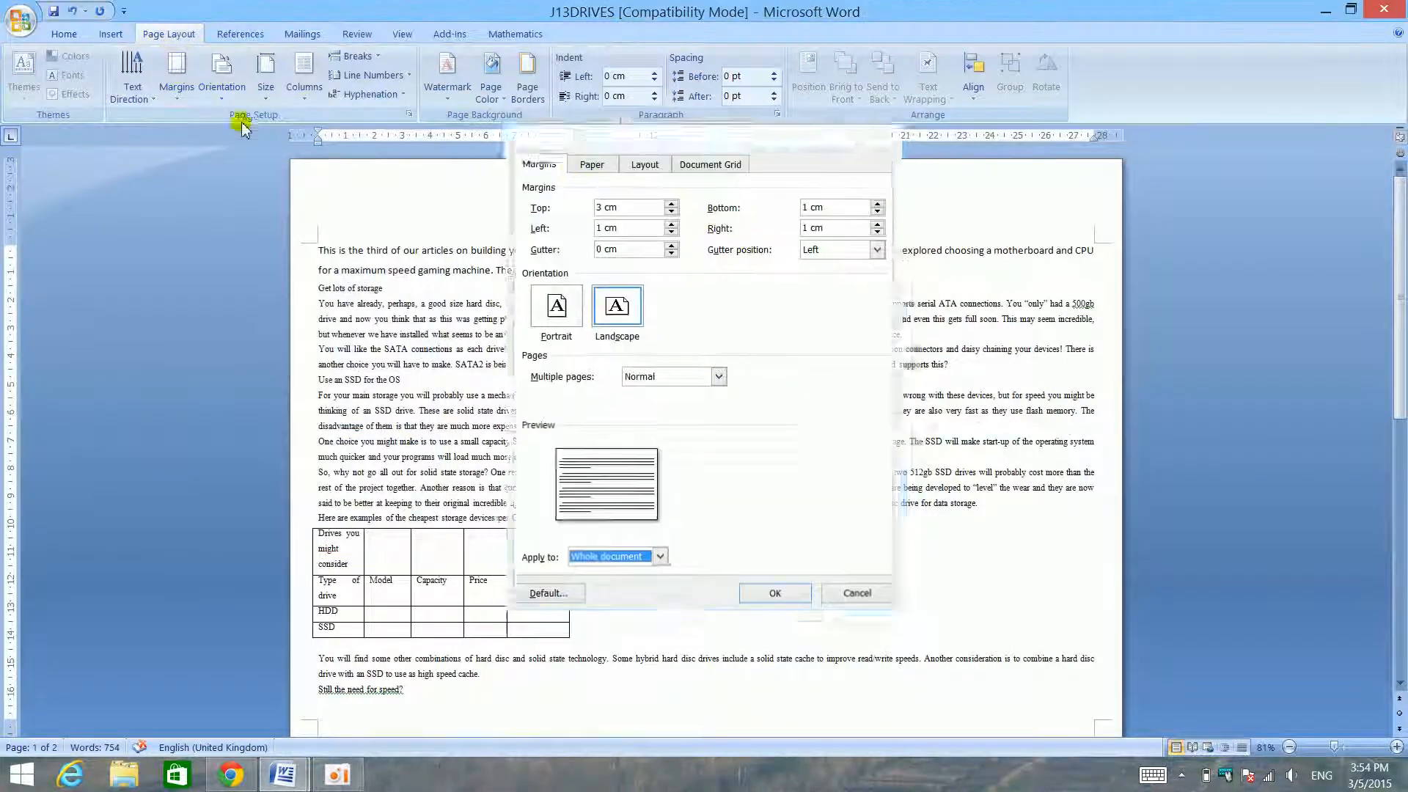
# - Set custom left and right margins of 2 cm for the whole document, reviewing the multiple-pages and apply-to options
pyautogui.click(176, 81)
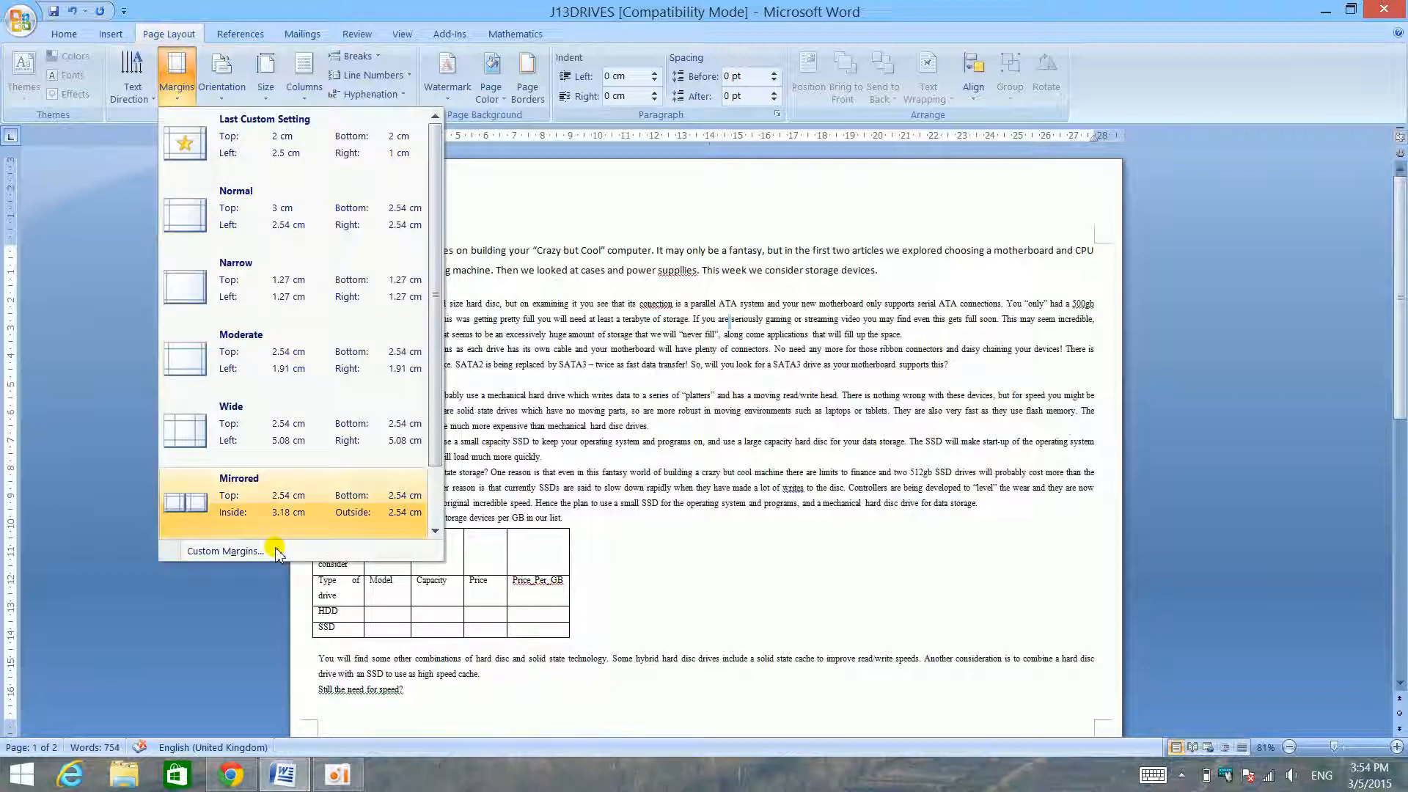
pyautogui.click(254, 554)
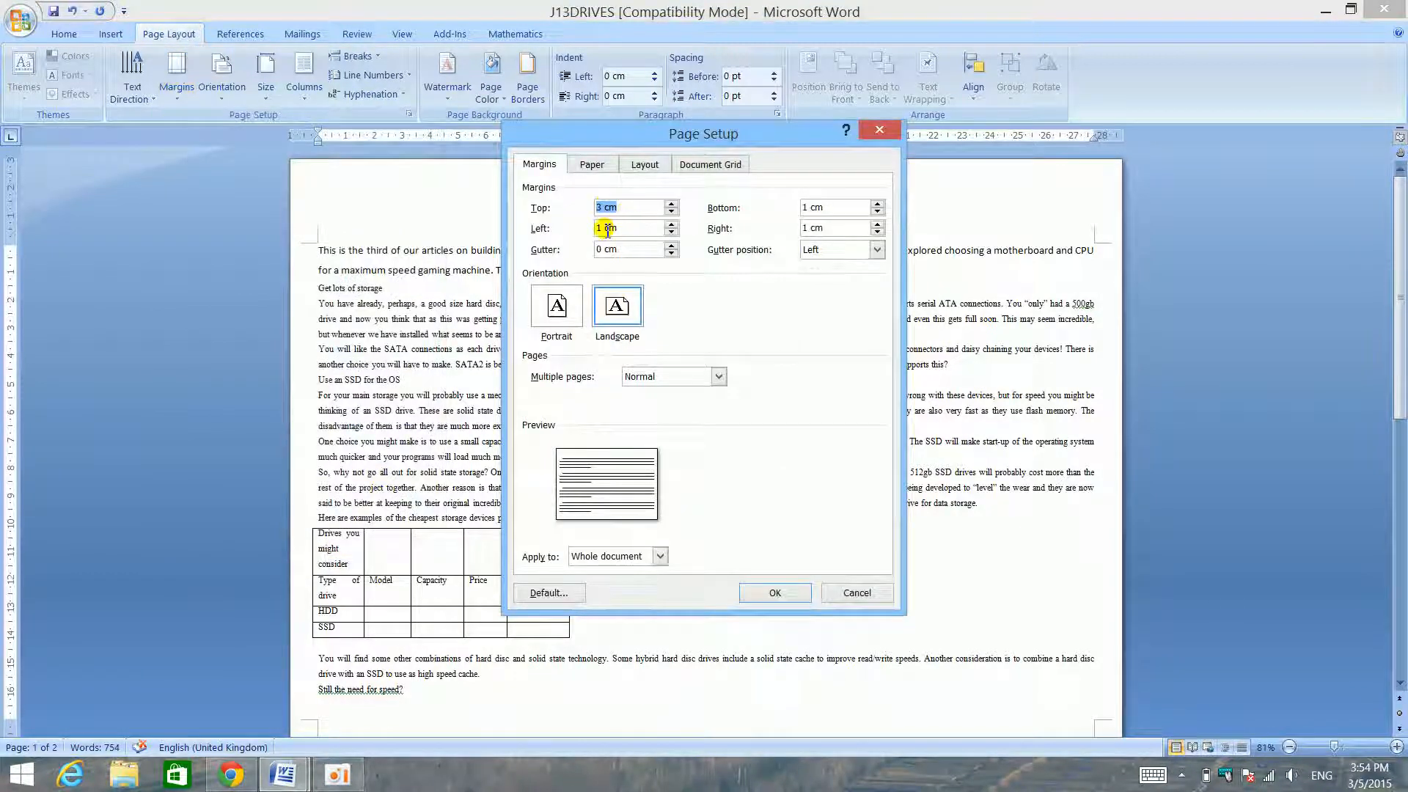
pyautogui.click(610, 229)
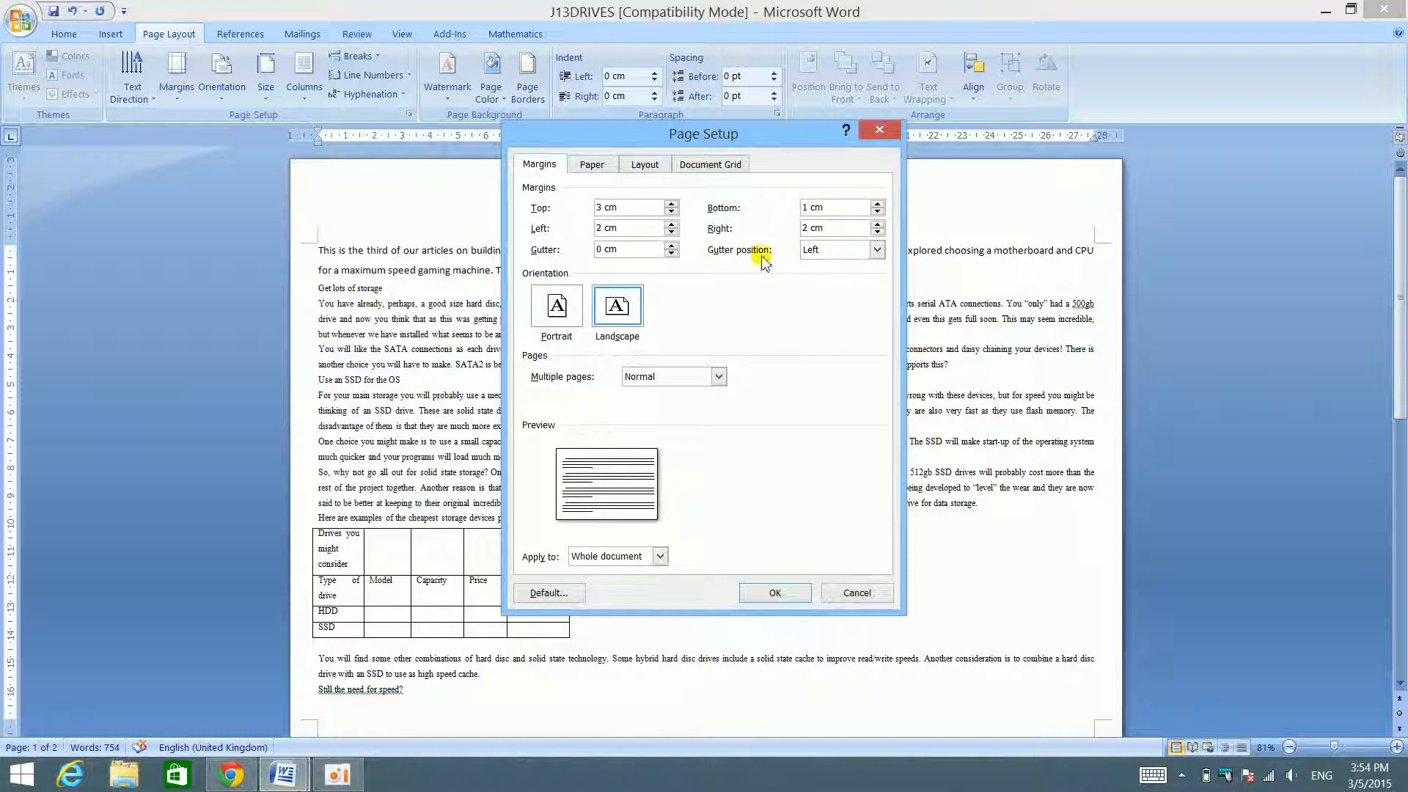
pyautogui.click(716, 377)
pyautogui.click(717, 377)
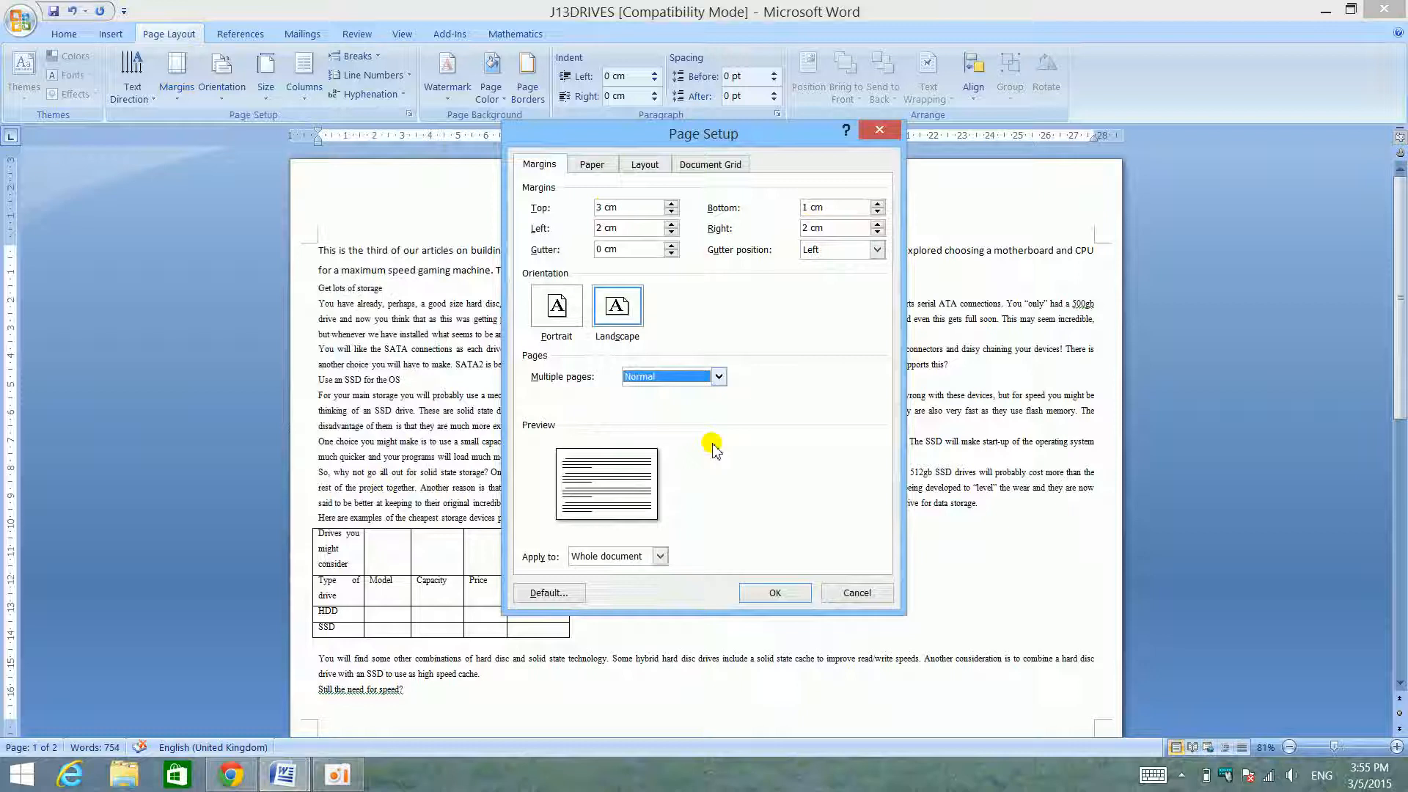
pyautogui.click(639, 558)
pyautogui.click(647, 564)
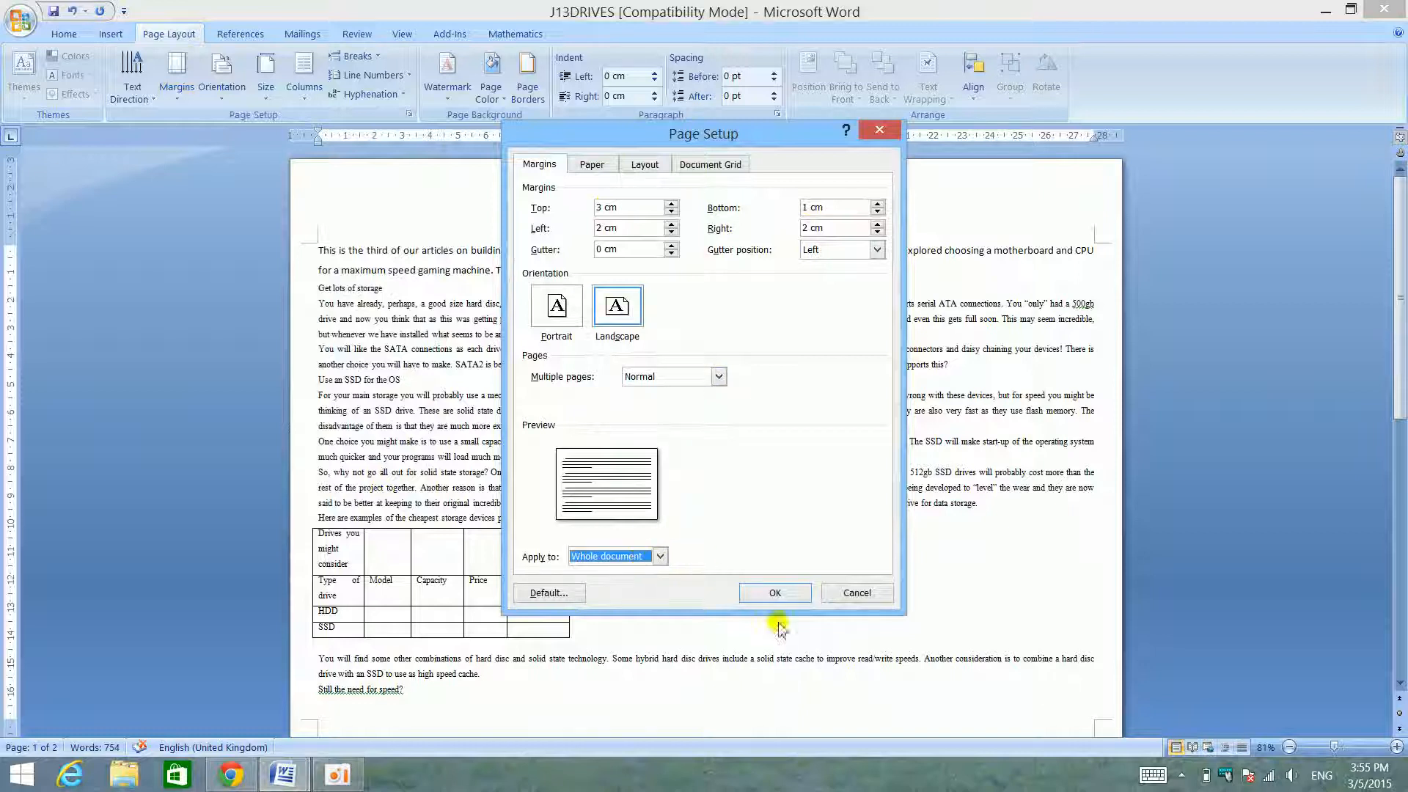
pyautogui.click(642, 557)
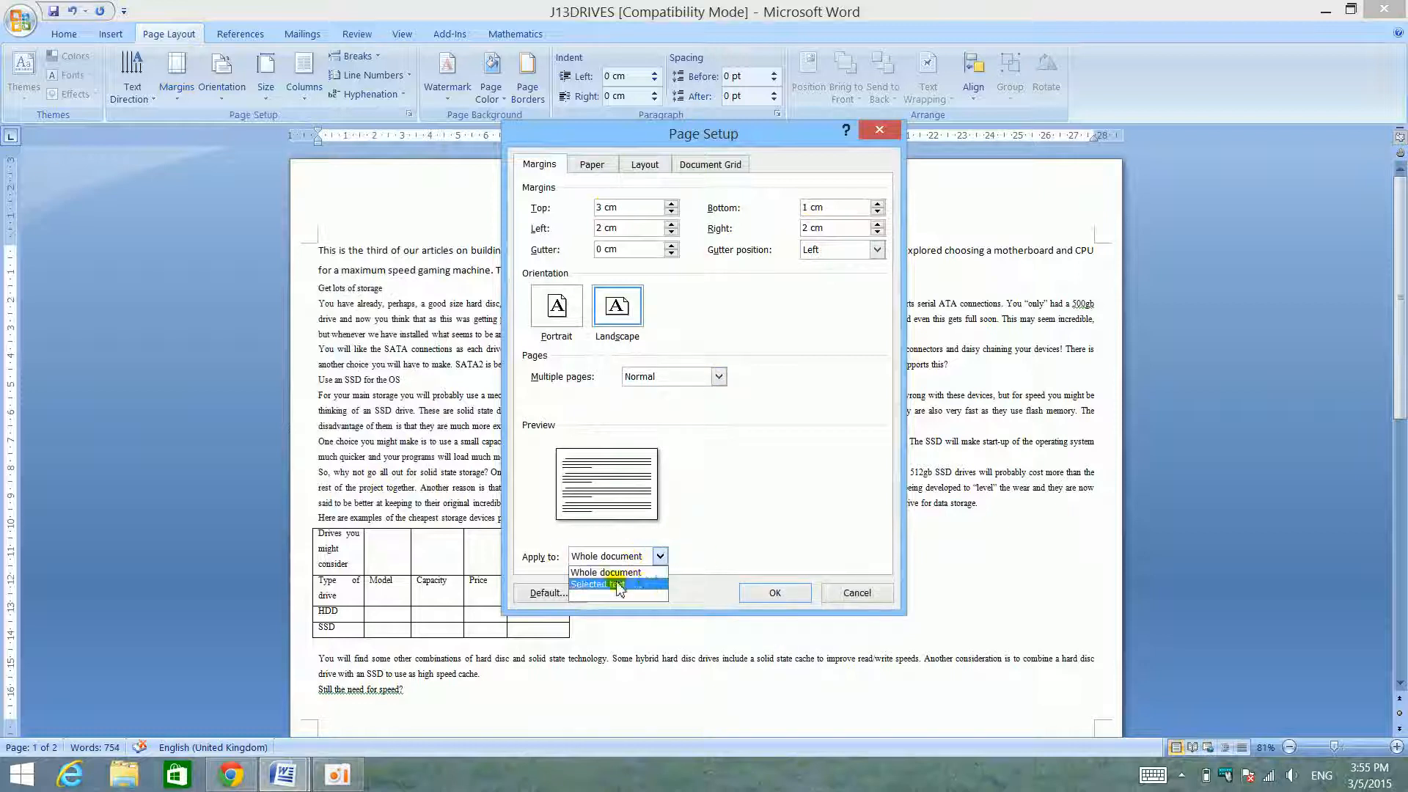
pyautogui.click(774, 592)
# - Check the new margins on both pages, try shifting the left edge of the text on the ruler, and undo the shift
pyautogui.scroll(-5, 667, 493)
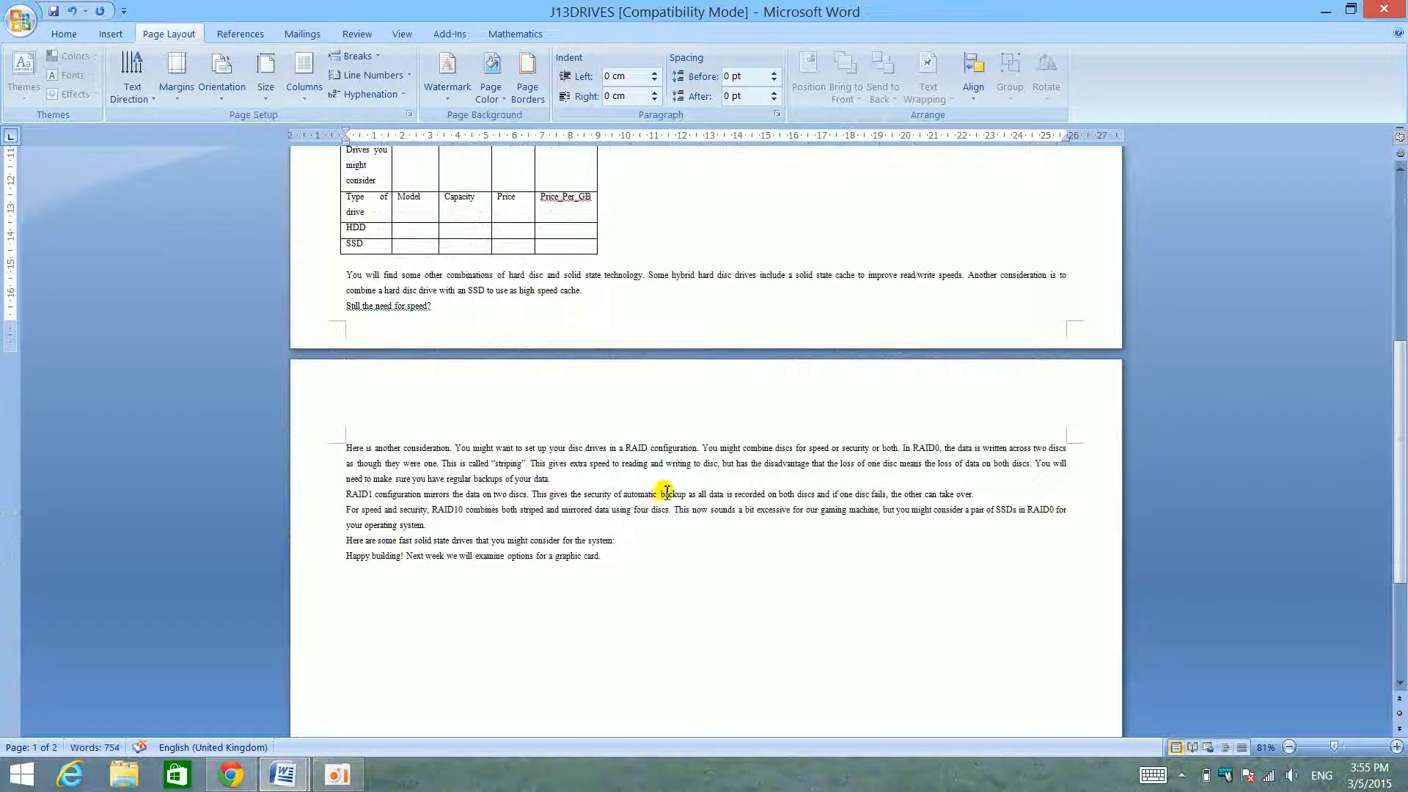
pyautogui.scroll(-5, 667, 493)
pyautogui.scroll(14, 641, 505)
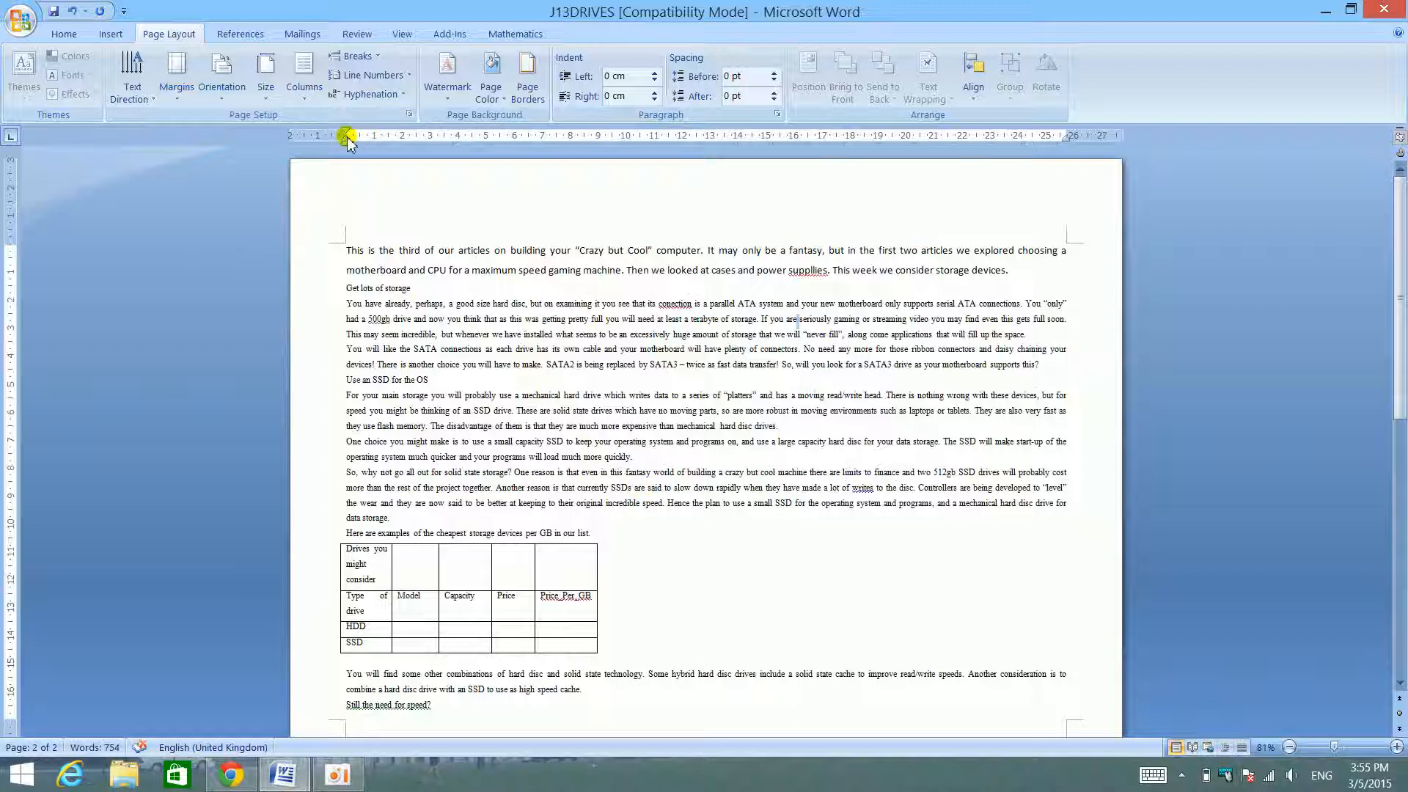
pyautogui.moveTo(358, 139)
pyautogui.mouseDown()
pyautogui.moveTo(349, 147)
pyautogui.moveTo(400, 147)
pyautogui.mouseUp()
pyautogui.hotkey('ctrl', 'z')
# - Copy all the text of J13DRIVES and paste it repeatedly at the document's end until it spans 11 pages
pyautogui.tripleClick(313, 271)
pyautogui.scroll(-15, 689, 419)
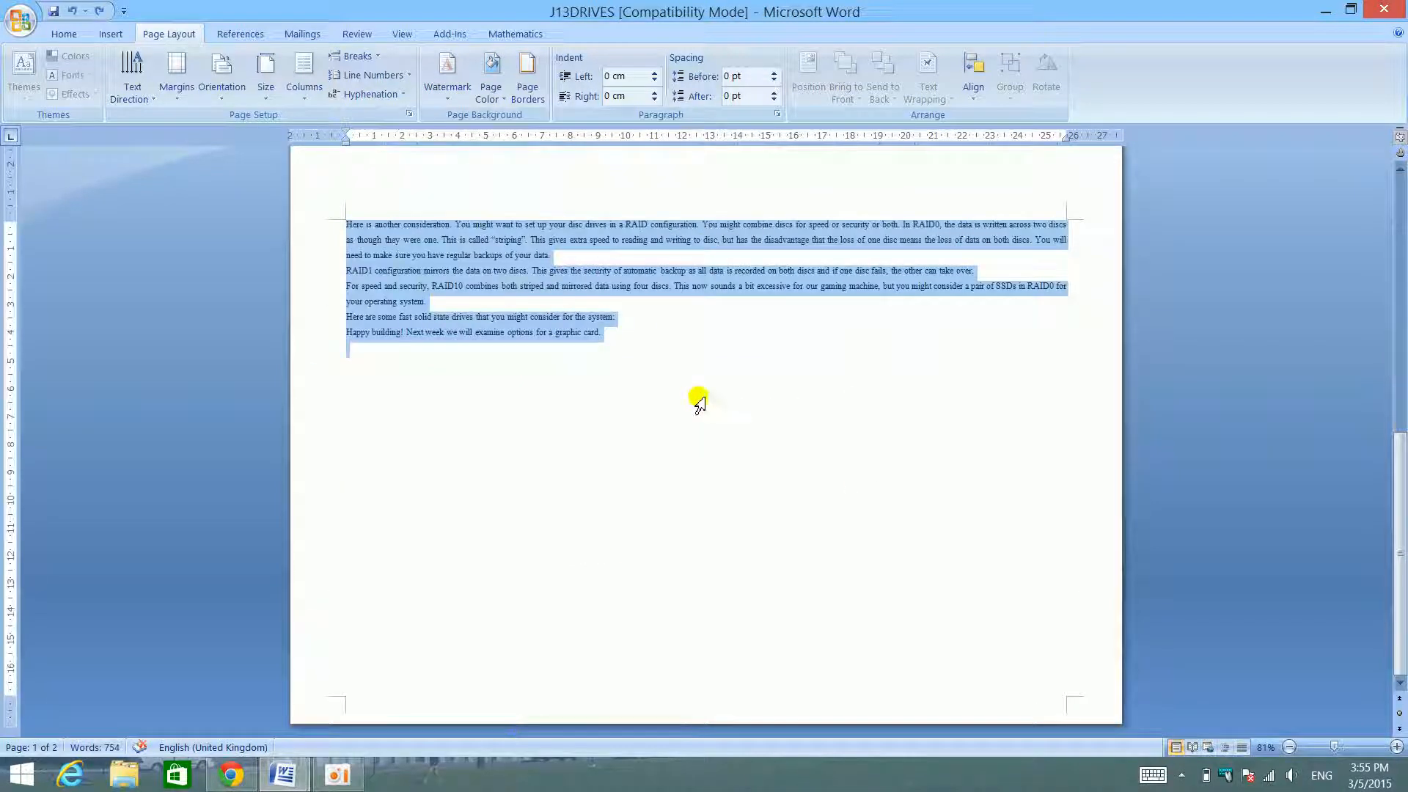
pyautogui.scroll(15, 717, 323)
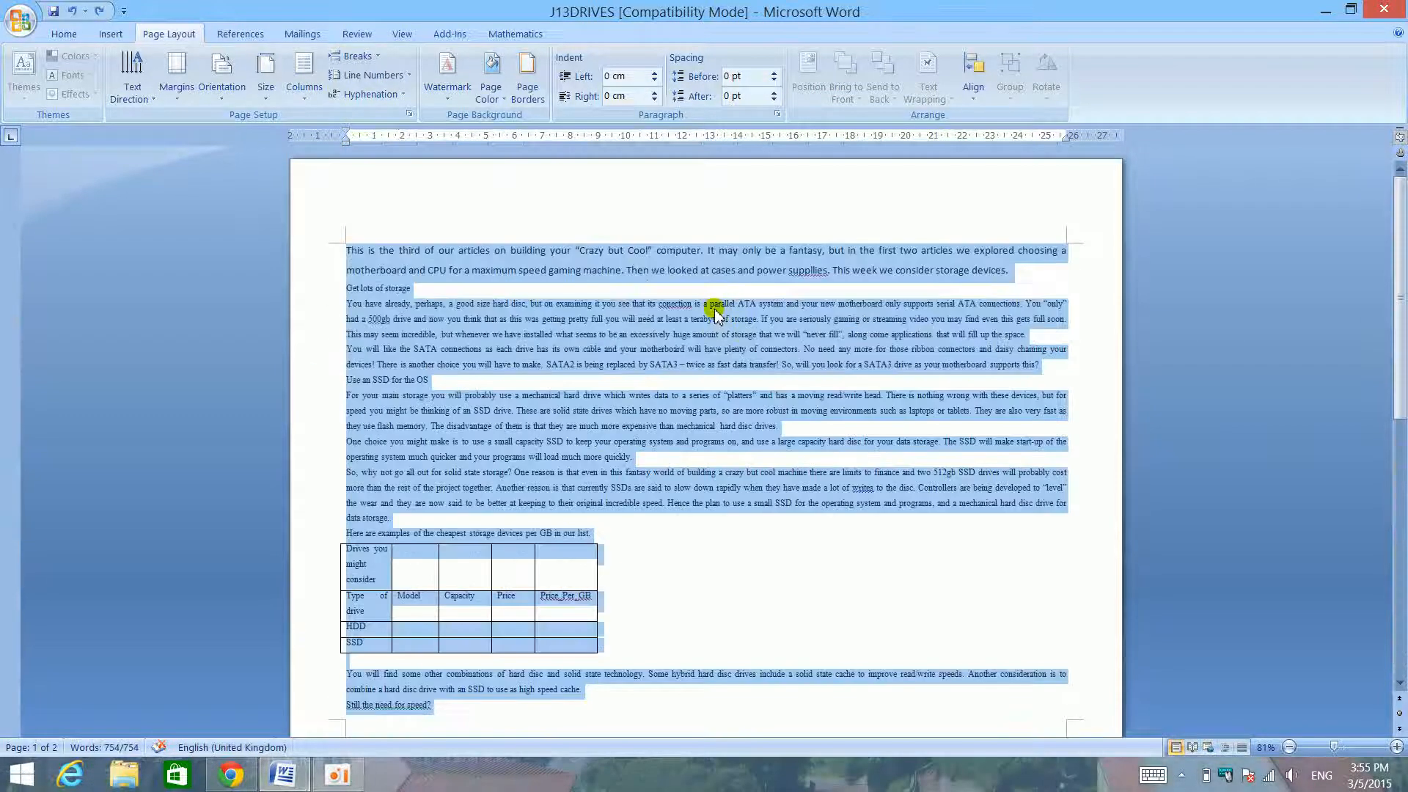
pyautogui.keyDown('ctrl'); pyautogui.scroll(5, 716, 314); pyautogui.keyUp('ctrl')
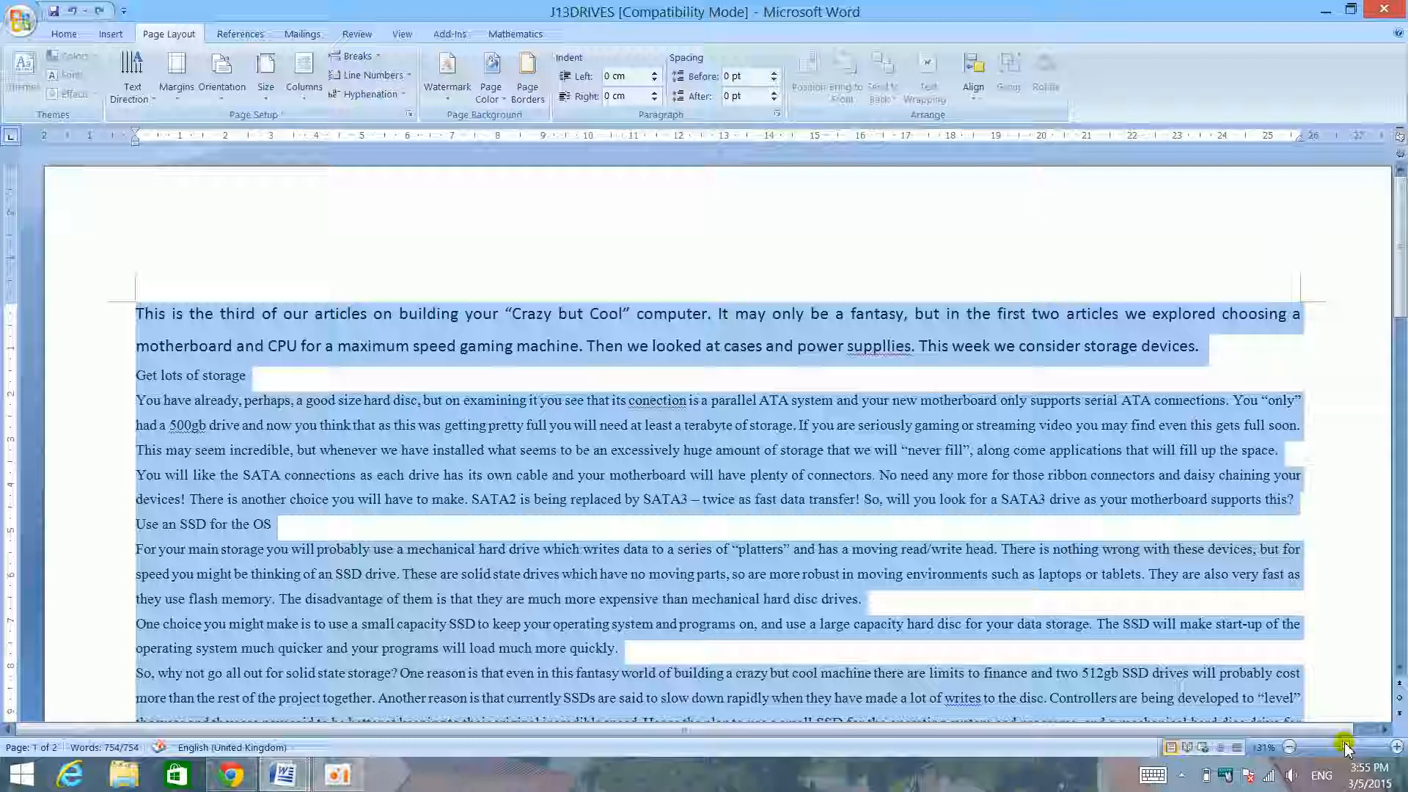
pyautogui.keyDown('ctrl'); pyautogui.scroll(-5, 1059, 642); pyautogui.keyUp('ctrl')
pyautogui.scroll(-5, 900, 582)
pyautogui.scroll(-3, 902, 583)
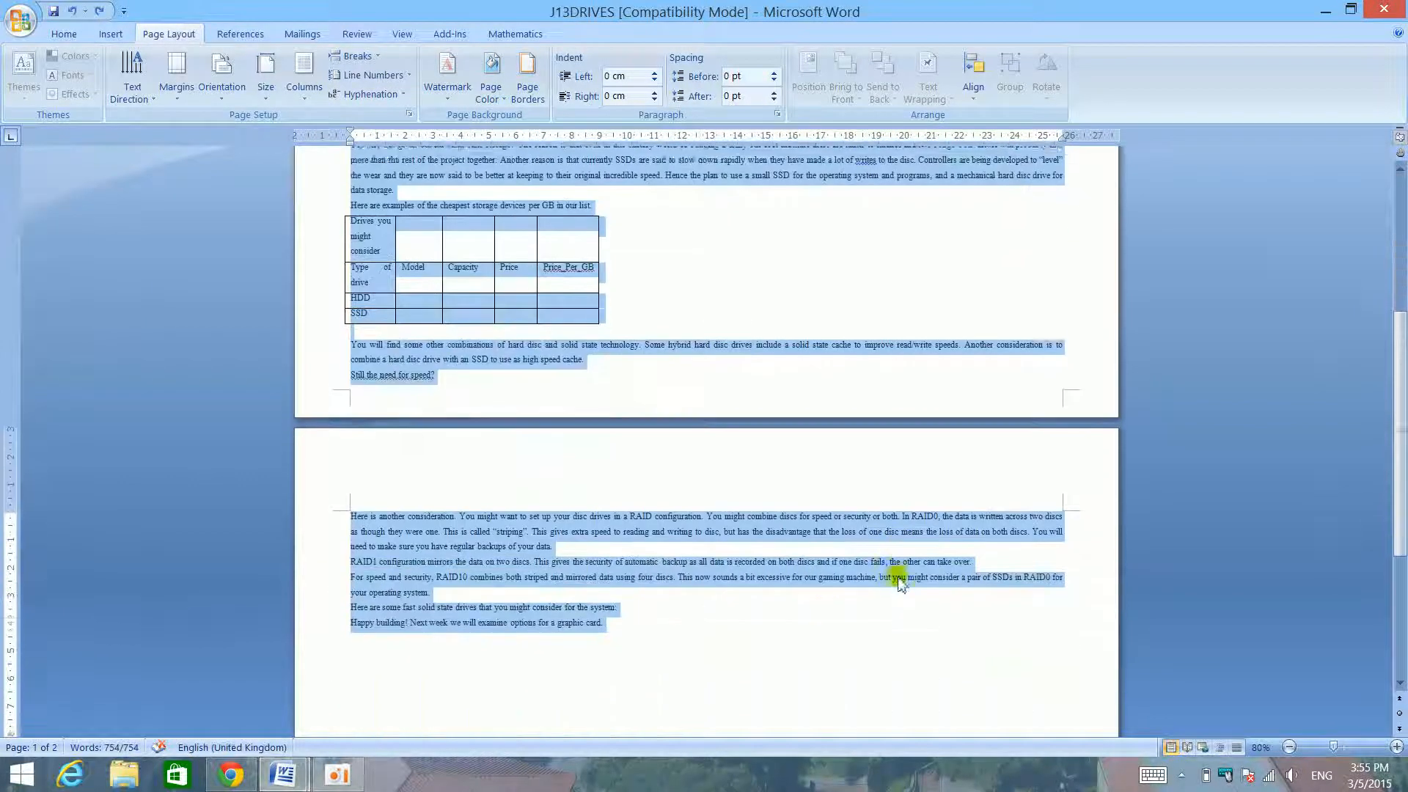
pyautogui.click(710, 616)
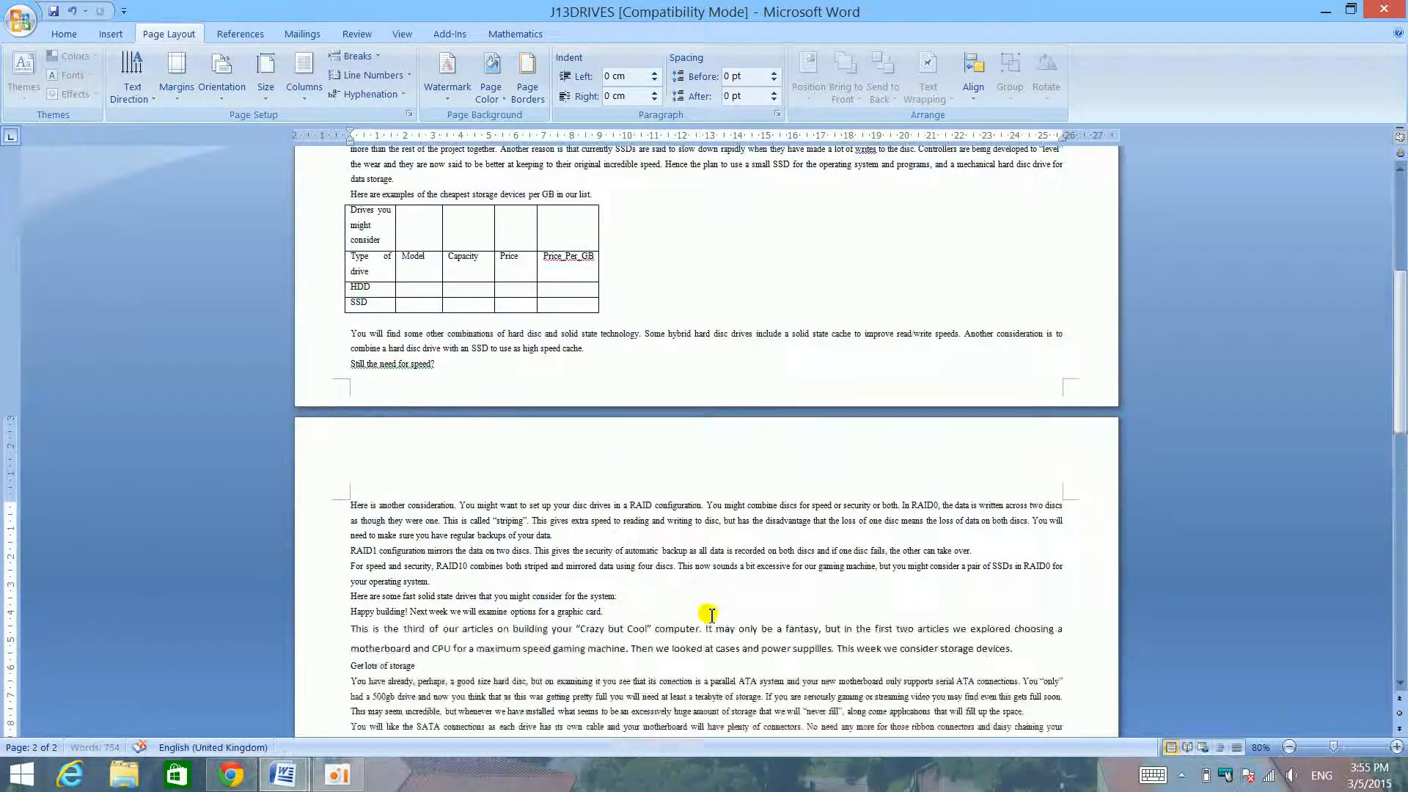
pyautogui.hotkey('ctrl', 'v')
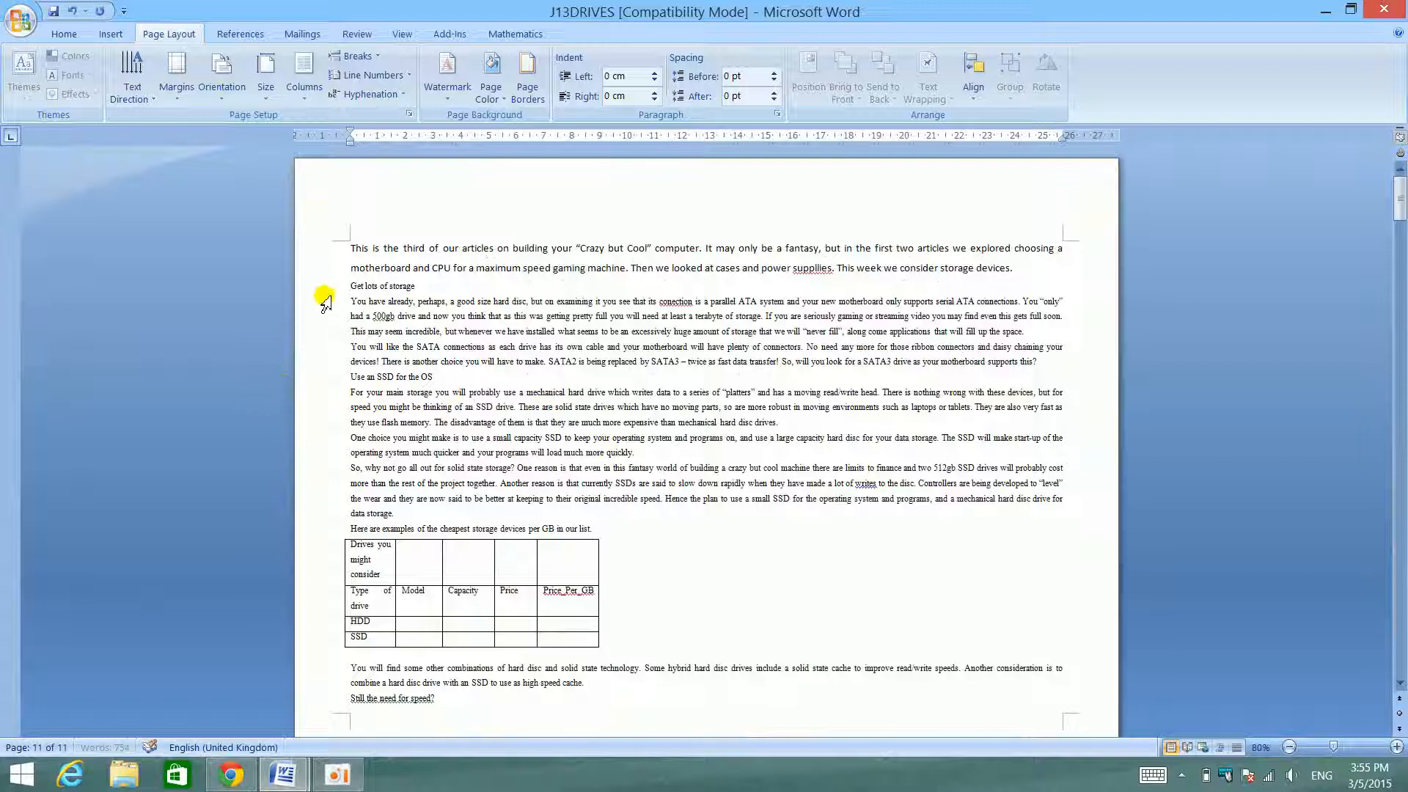
# - Select the first page's text and apply custom margins to the selection only: top and bottom 7 cm, left and right 10 cm
pyautogui.moveTo(329, 253); pyautogui.dragTo(368, 651)
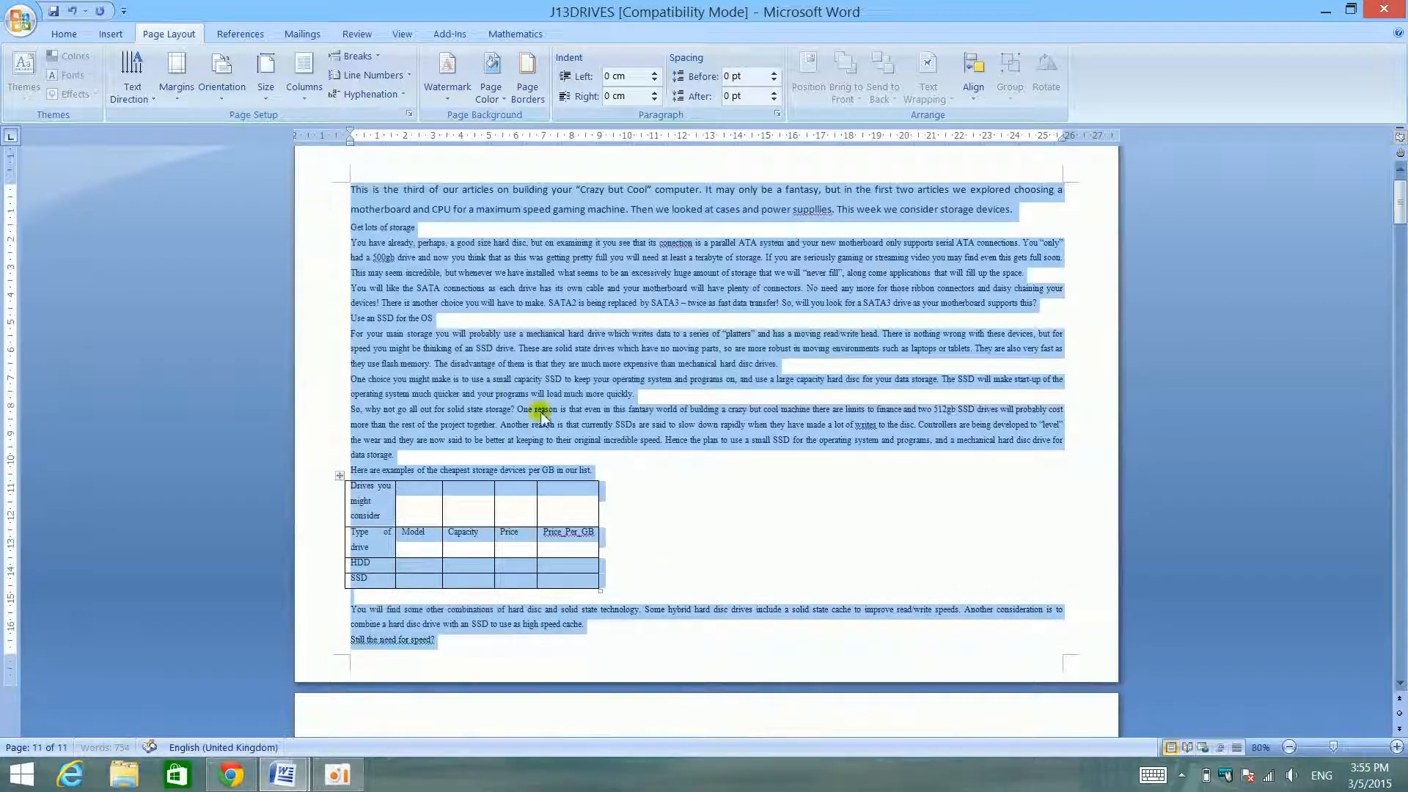
pyautogui.click(176, 77)
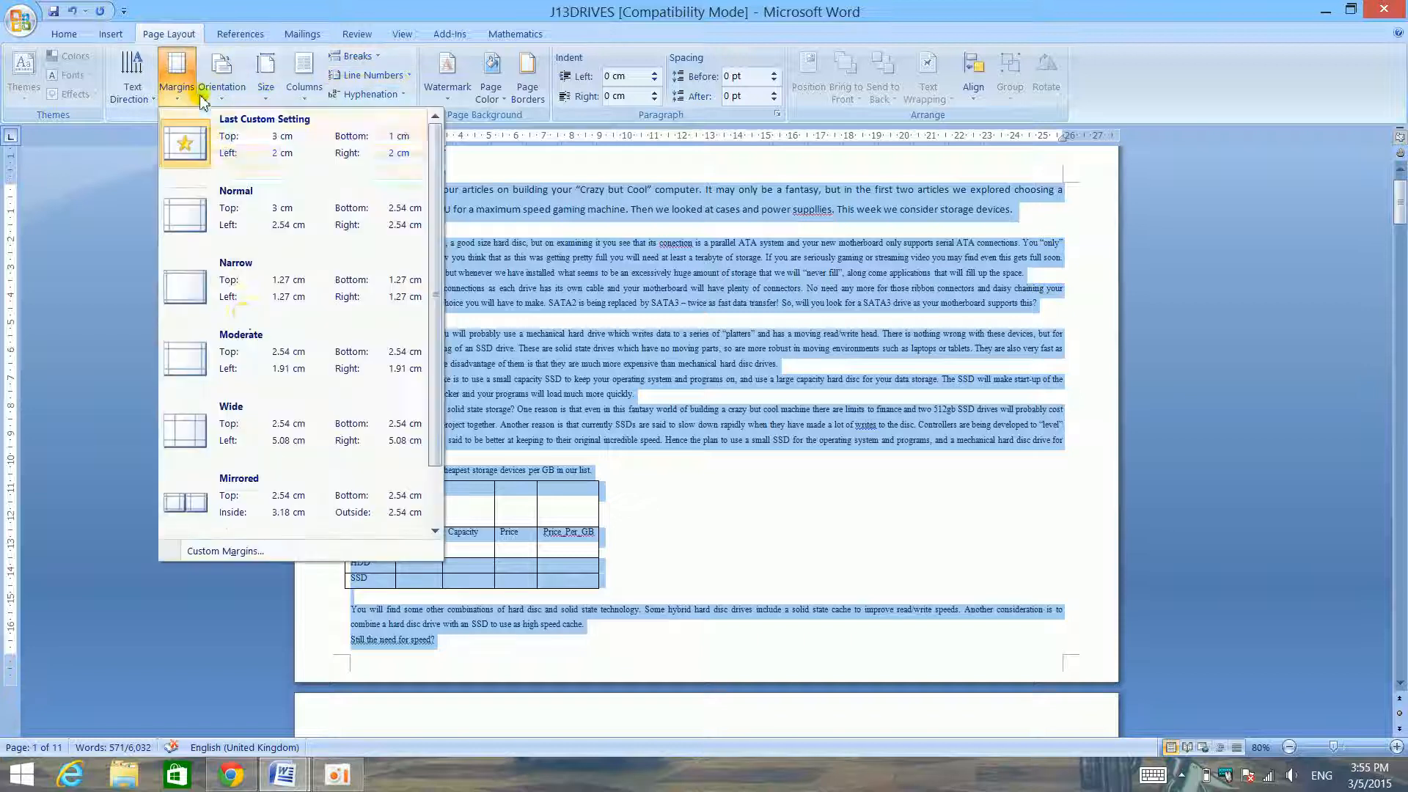
pyautogui.click(261, 550)
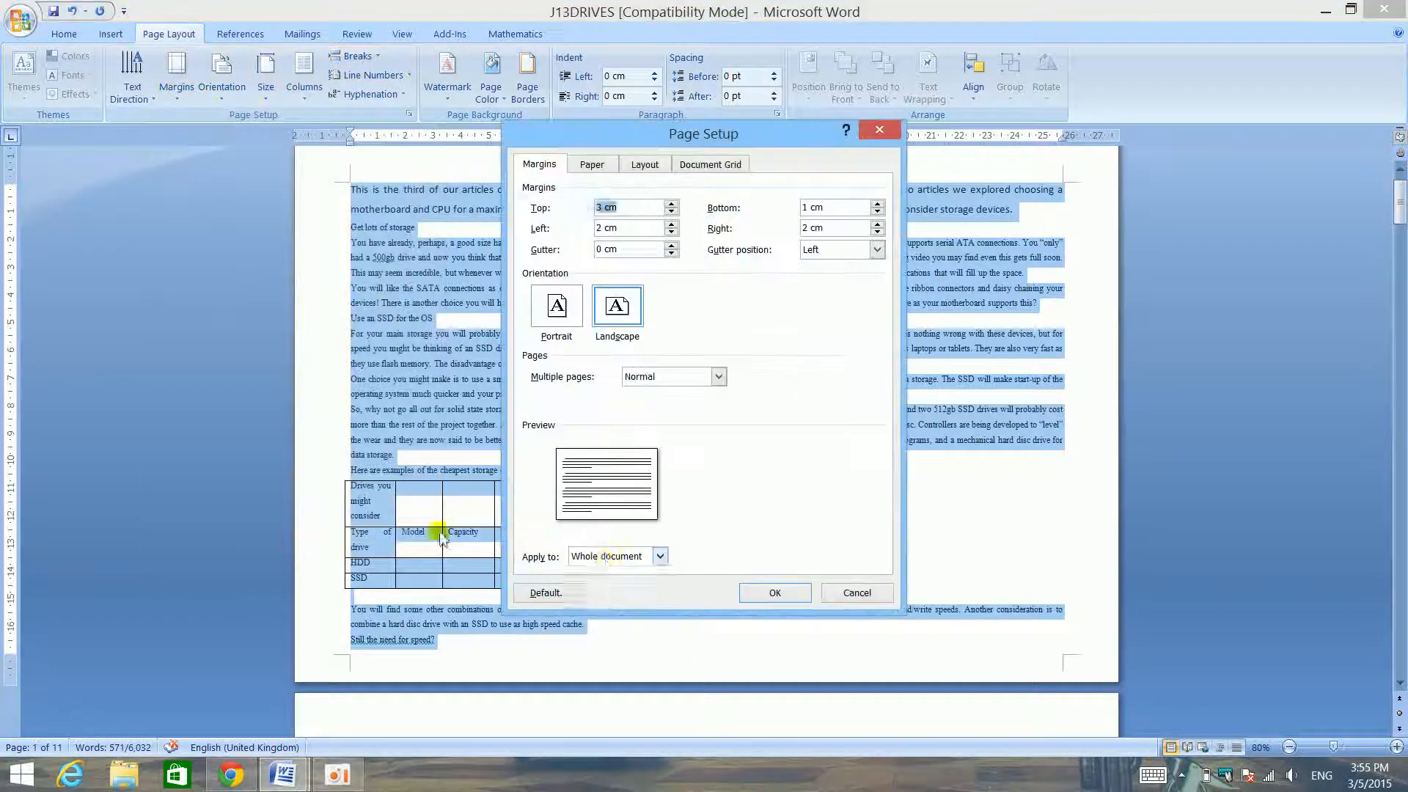
pyautogui.click(619, 556)
pyautogui.click(608, 584)
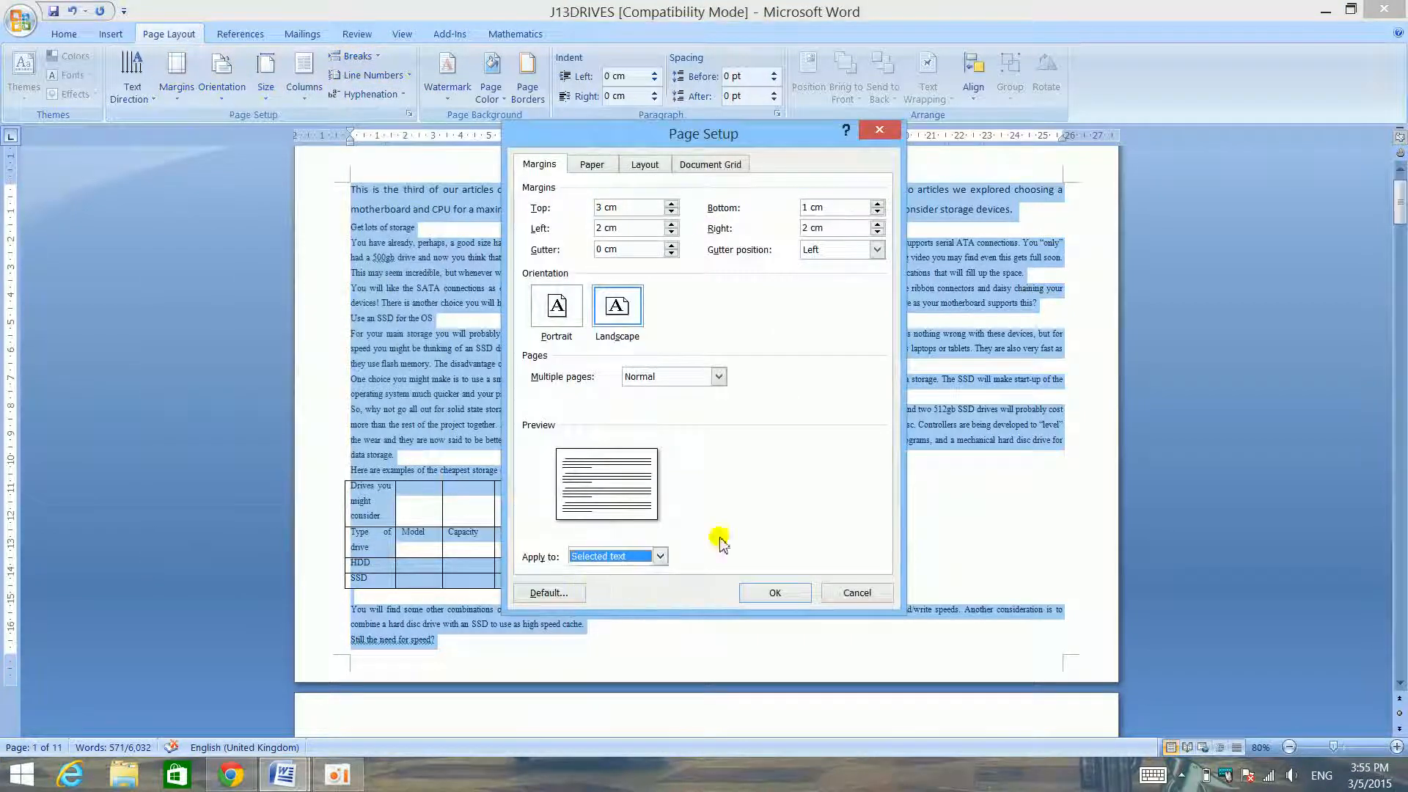
pyautogui.click(602, 228)
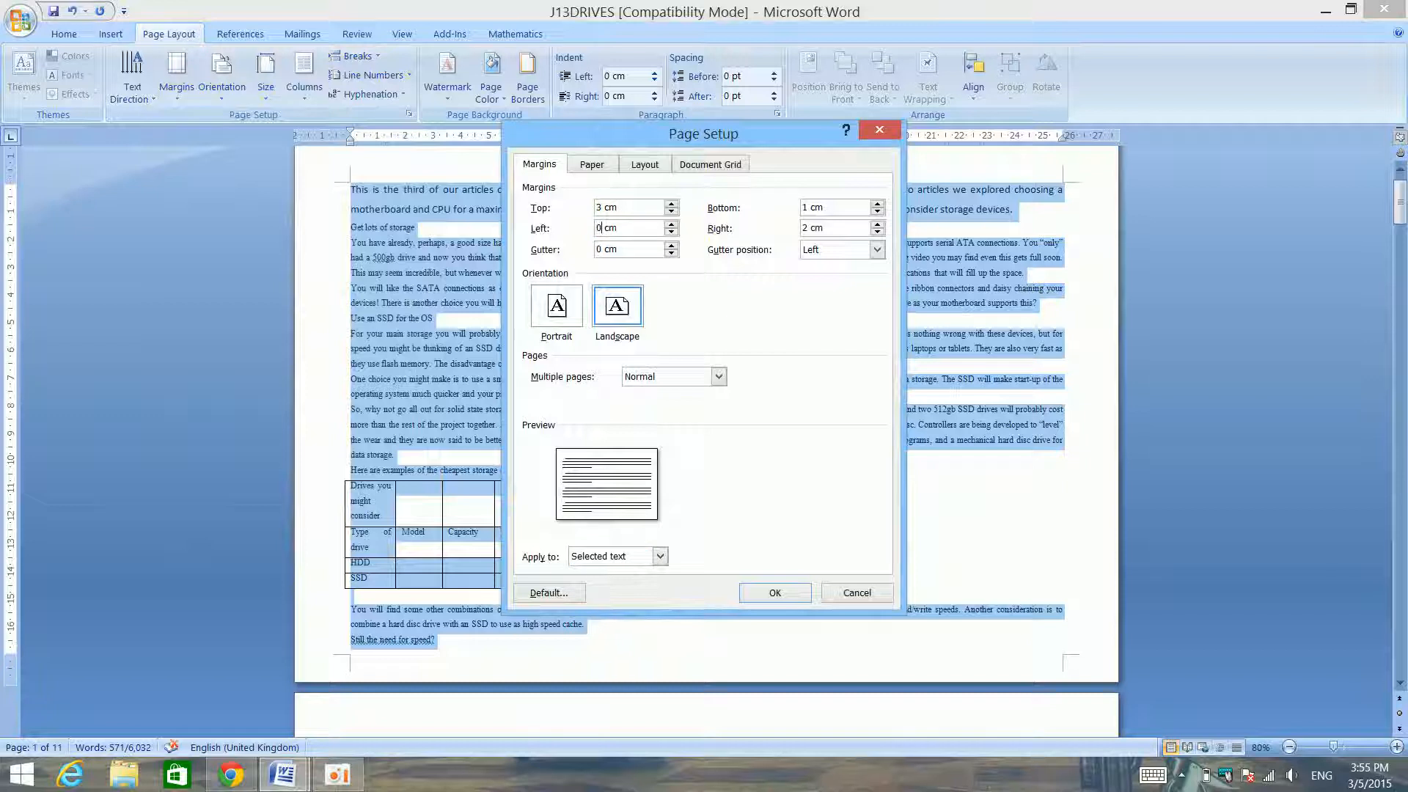
pyautogui.click(805, 228)
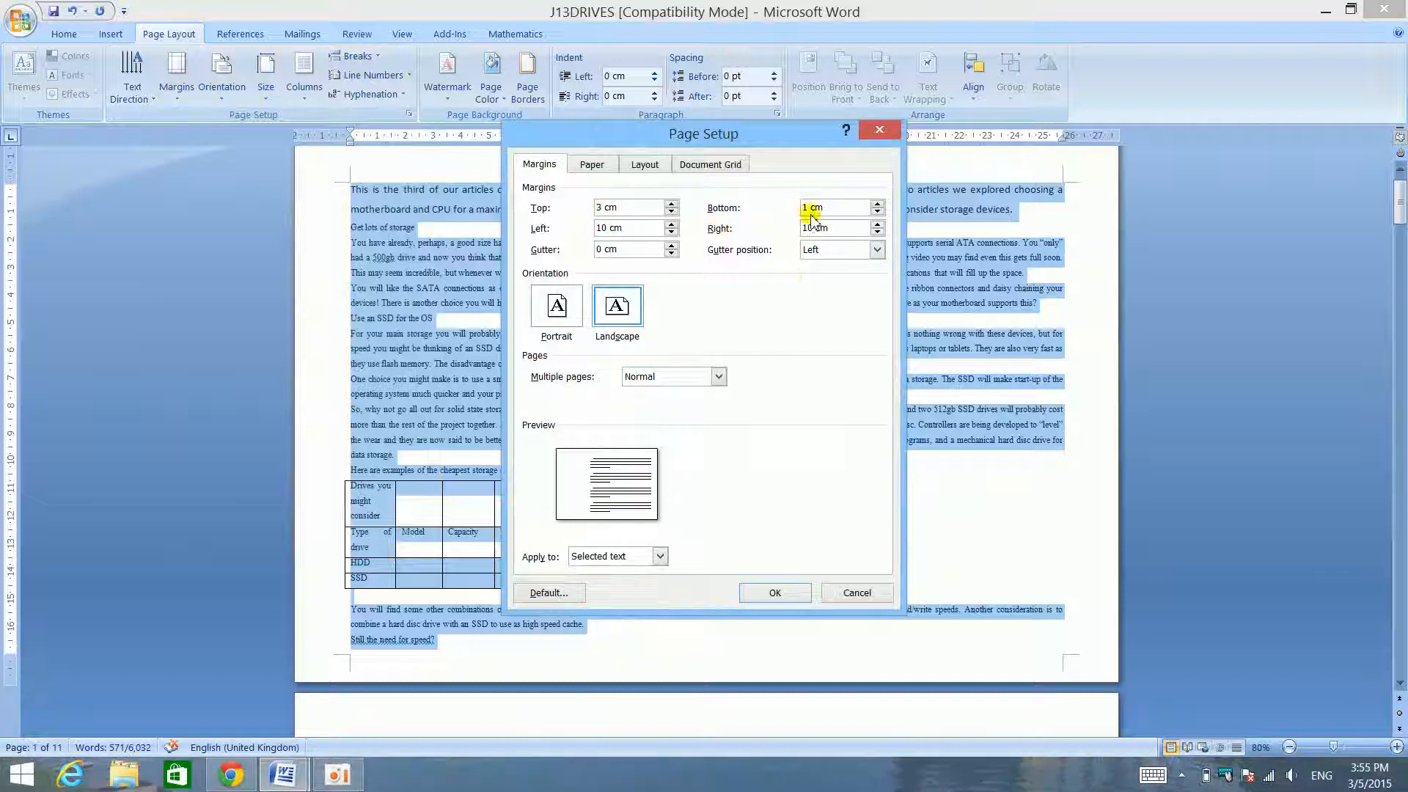
pyautogui.click(810, 207)
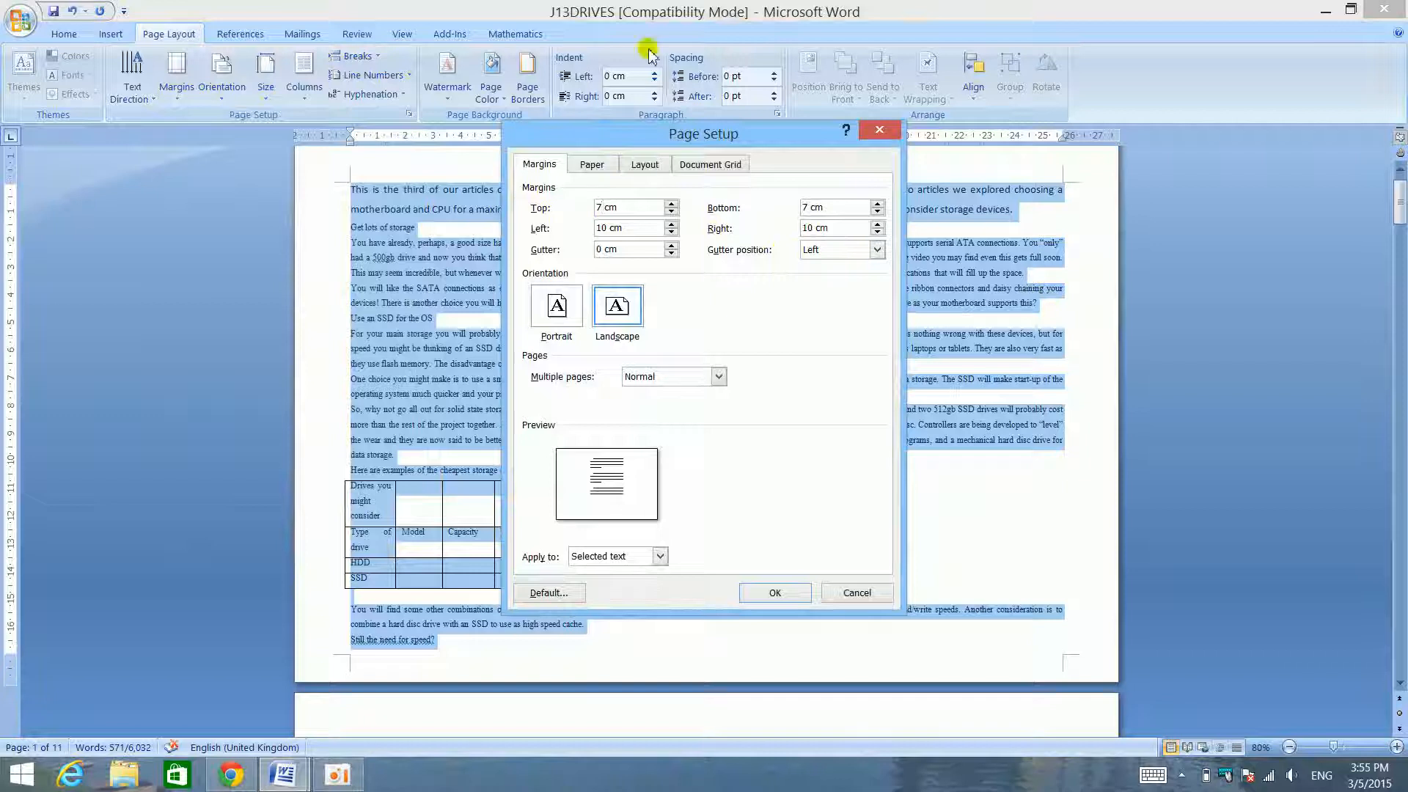
pyautogui.click(778, 592)
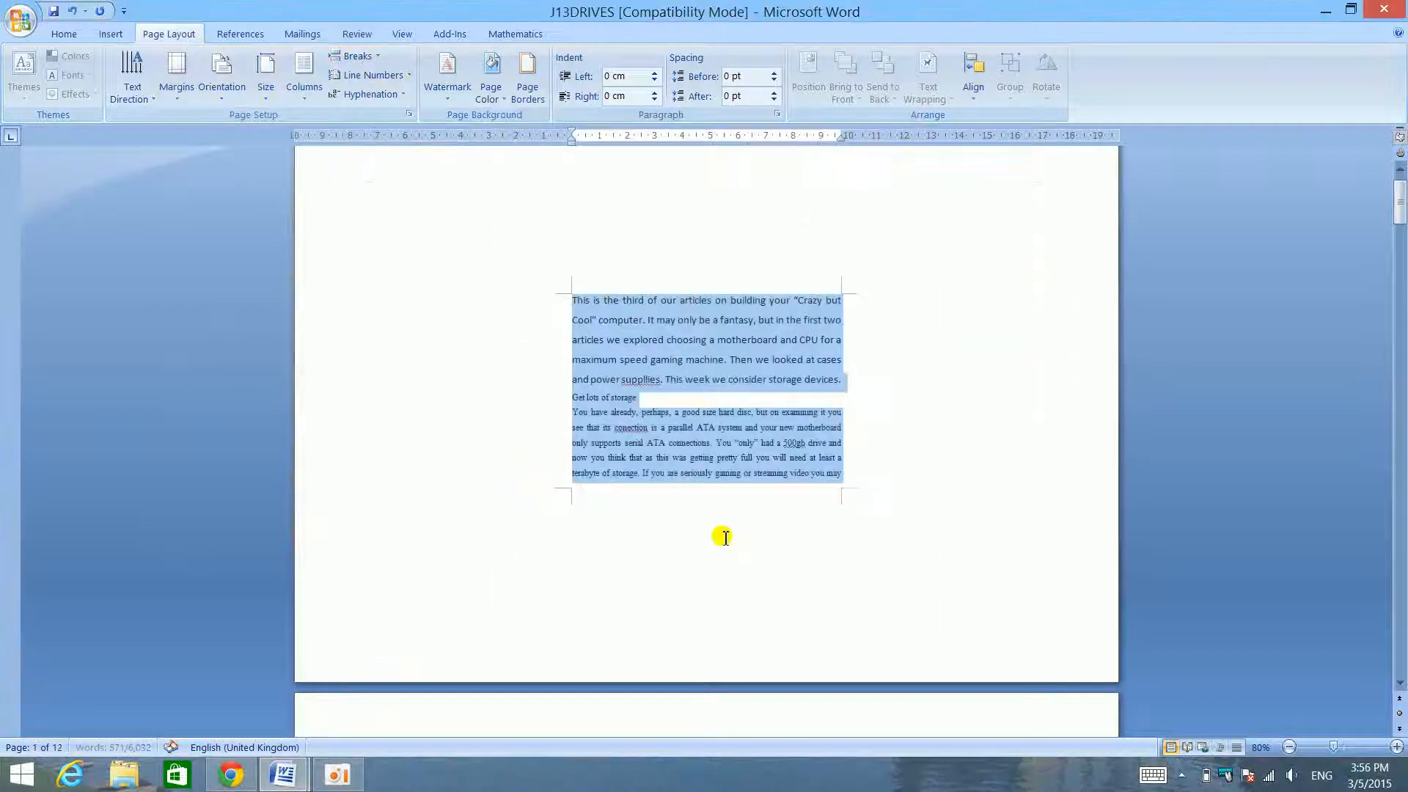
# - Examine how the selection-only margins affect the first pages compared with the rest of the document
pyautogui.click(722, 402)
pyautogui.scroll(-20, 723, 401)
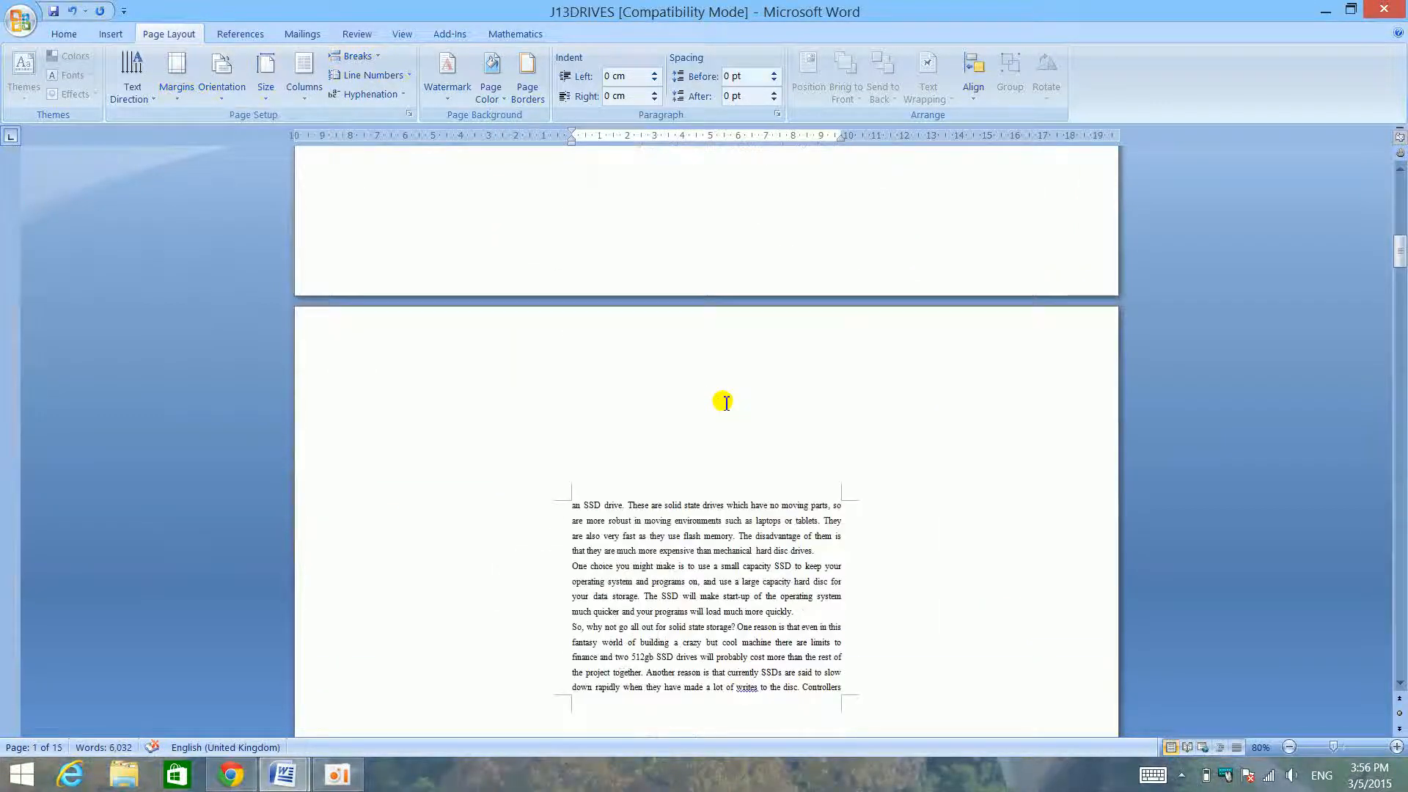
pyautogui.scroll(-10, 725, 401)
pyautogui.scroll(14, 726, 398)
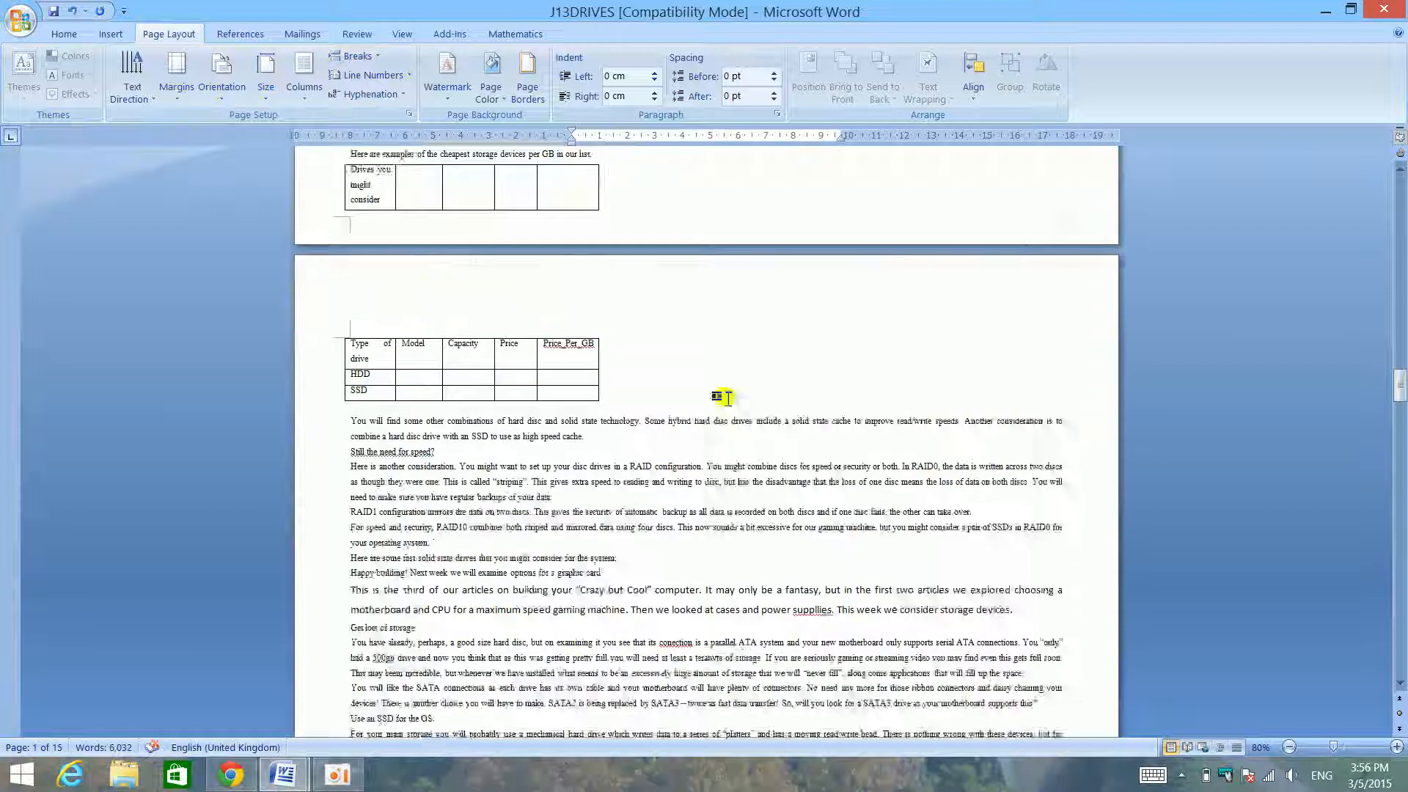
pyautogui.scroll(-3, 727, 394)
pyautogui.scroll(-7, 730, 394)
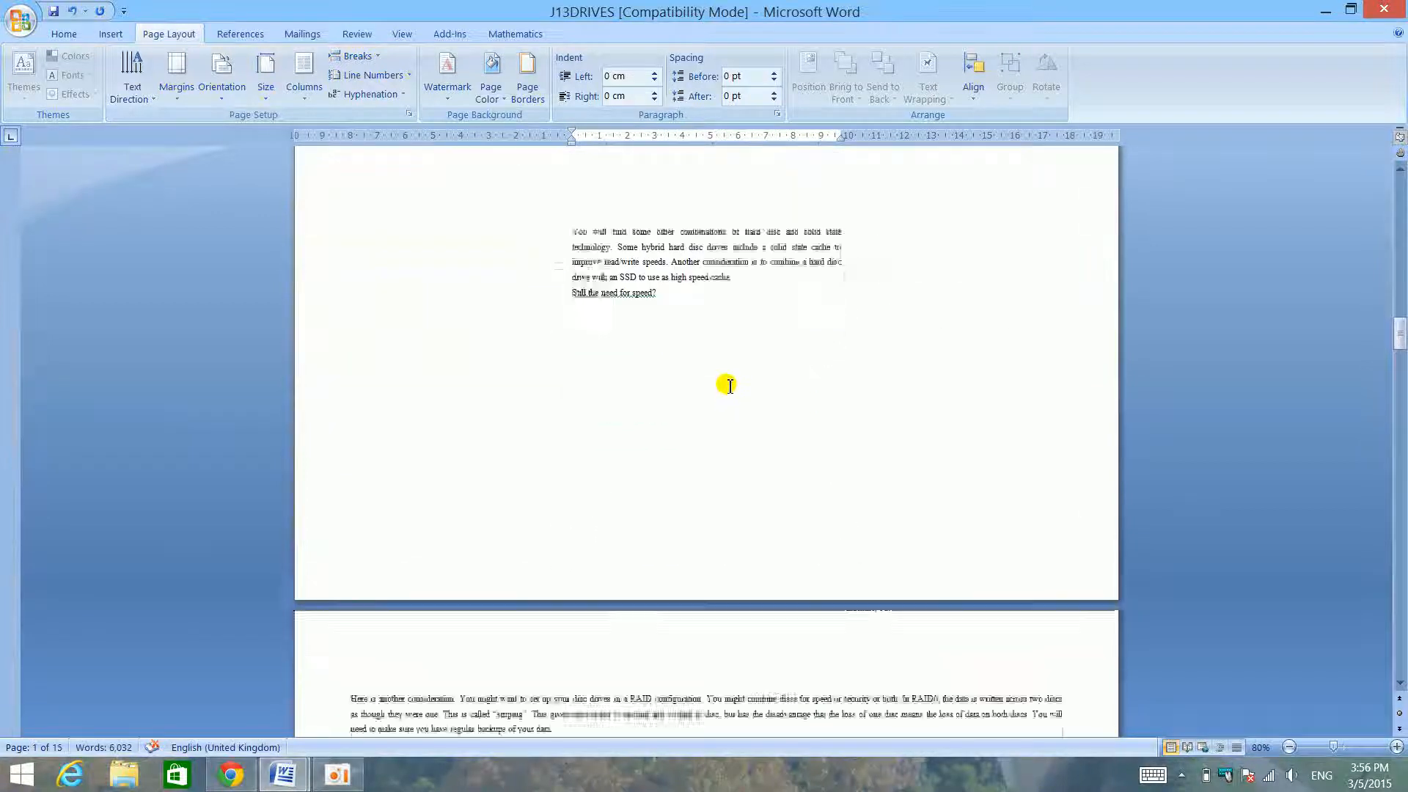
pyautogui.moveTo(322, 396); pyautogui.dragTo(490, 781)
pyautogui.scroll(20, 544, 497)
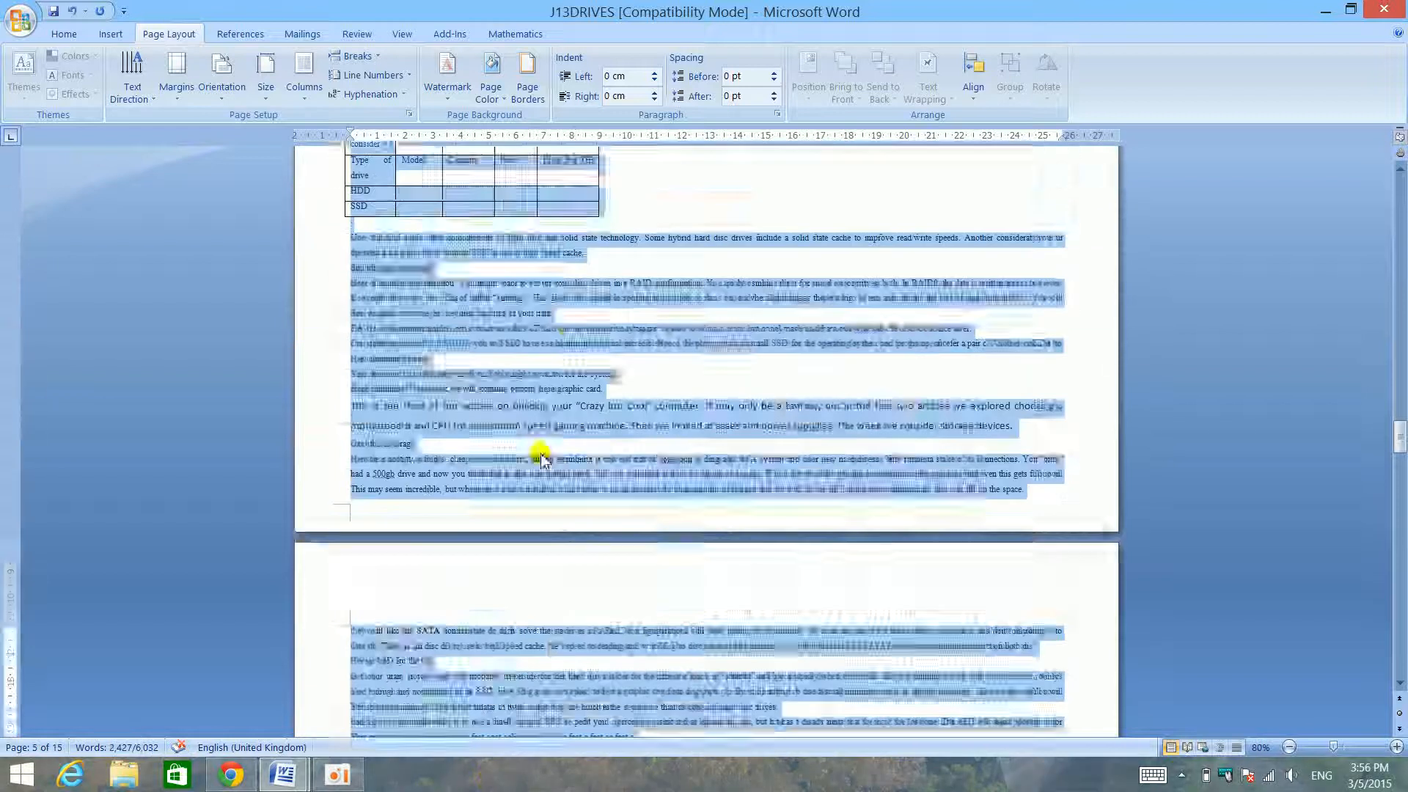
pyautogui.scroll(15, 493, 418)
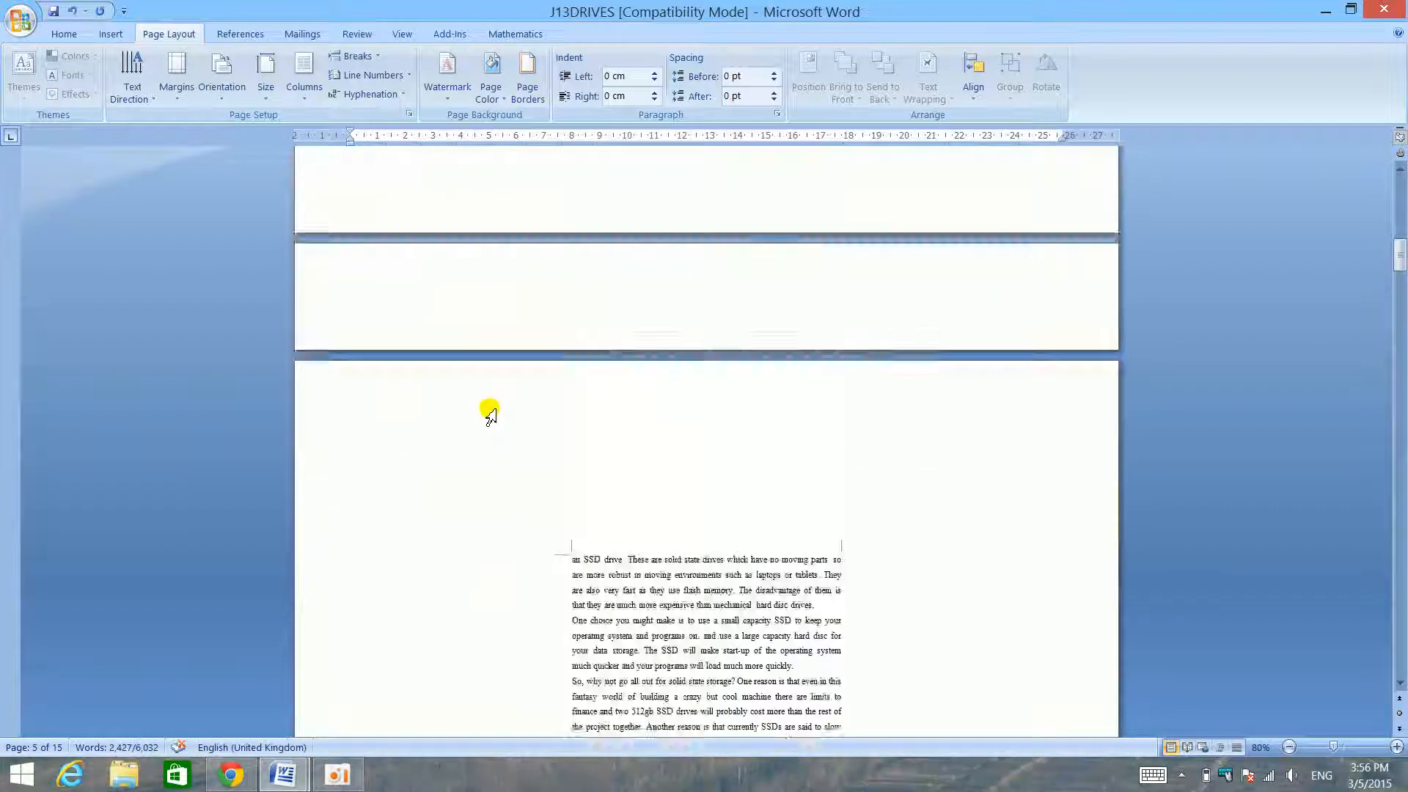
# - Undo the custom margins applied to the selected first-page text
pyautogui.moveTo(738, 424); pyautogui.dragTo(710, 423)
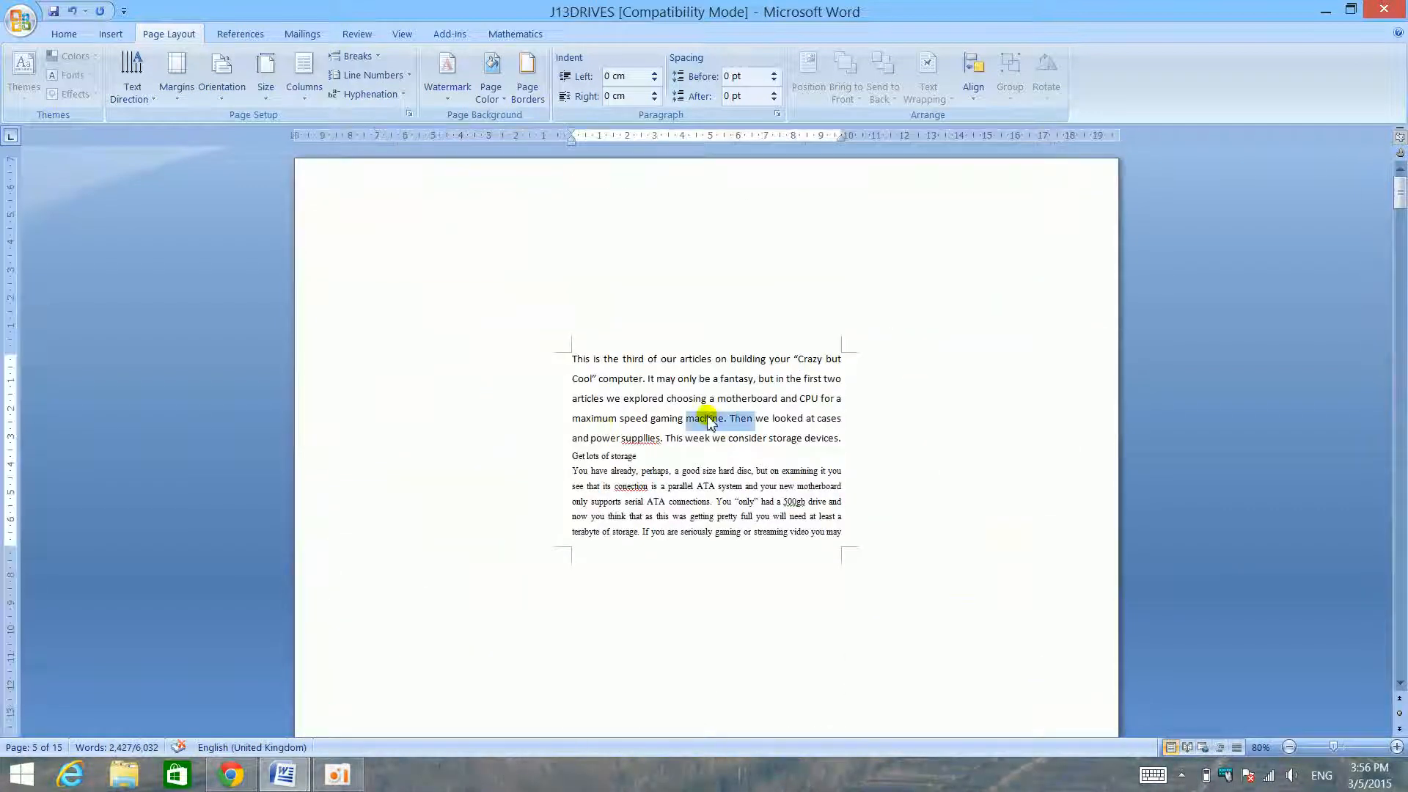
pyautogui.hotkey('ctrl', 'z')
pyautogui.click(562, 332)
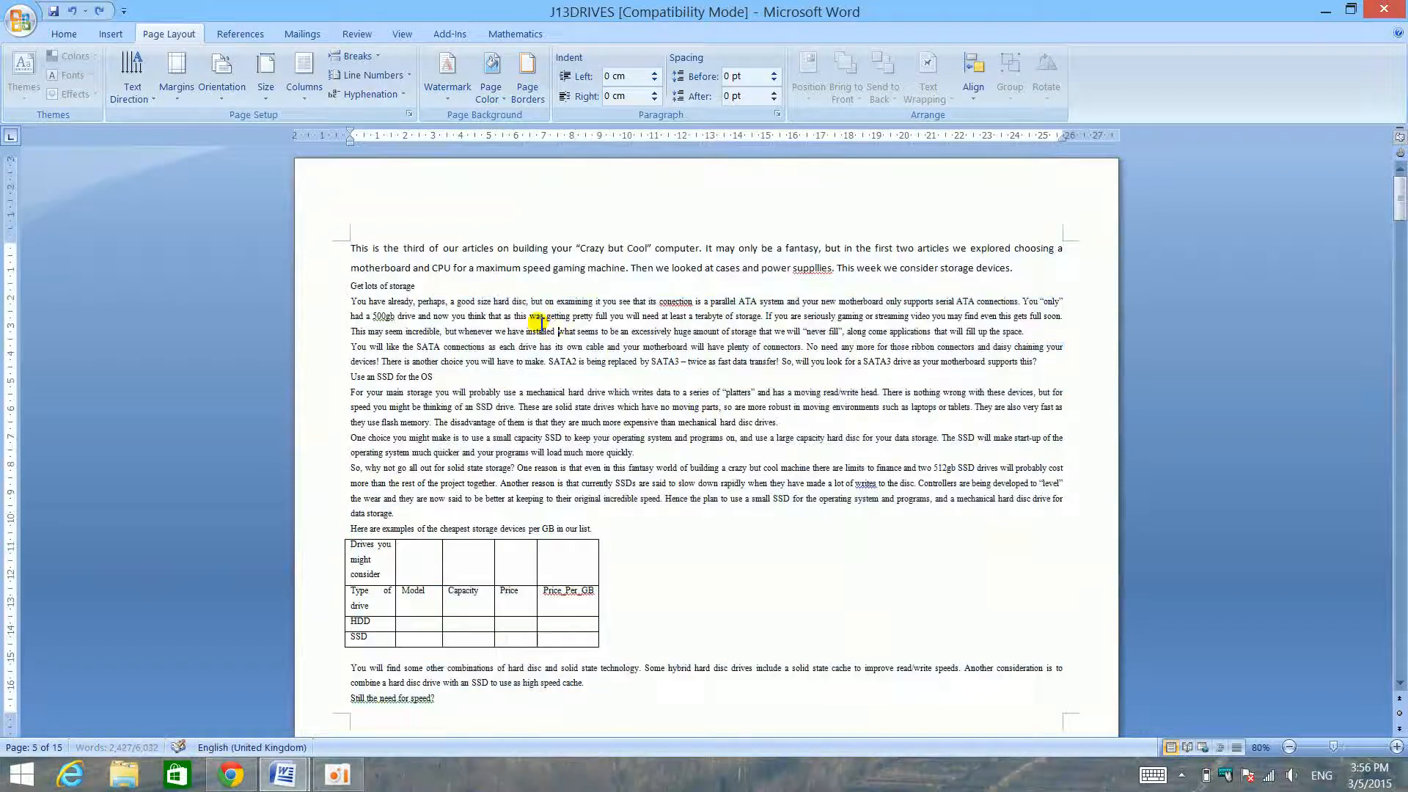
# - Check the page-setup items in the Skills tested for Word Processors document, and return to J13DRIVES at full window size
pyautogui.moveTo(814, 6); pyautogui.dragTo(1319, 146)
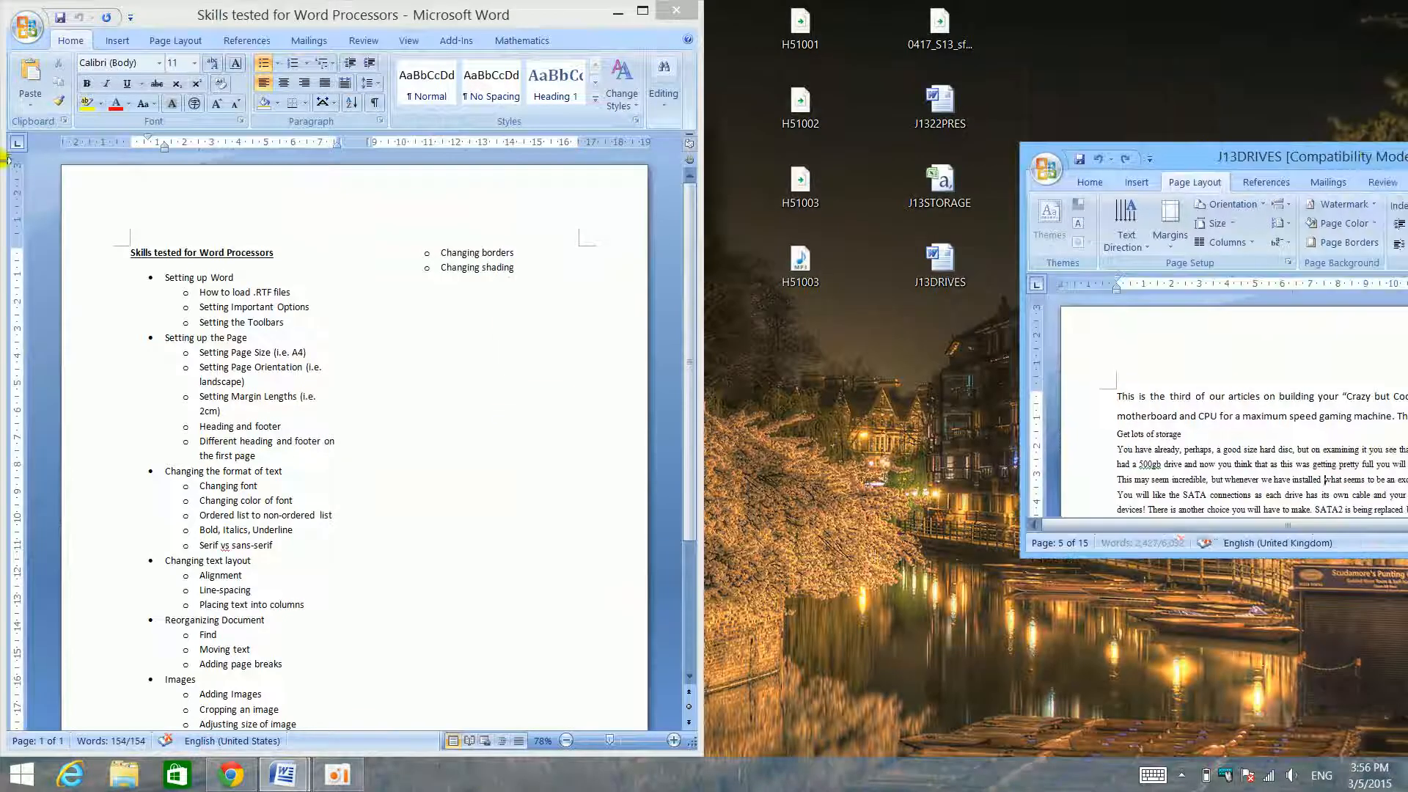
pyautogui.moveTo(1186, 170); pyautogui.dragTo(1407, 176)
pyautogui.click(281, 441)
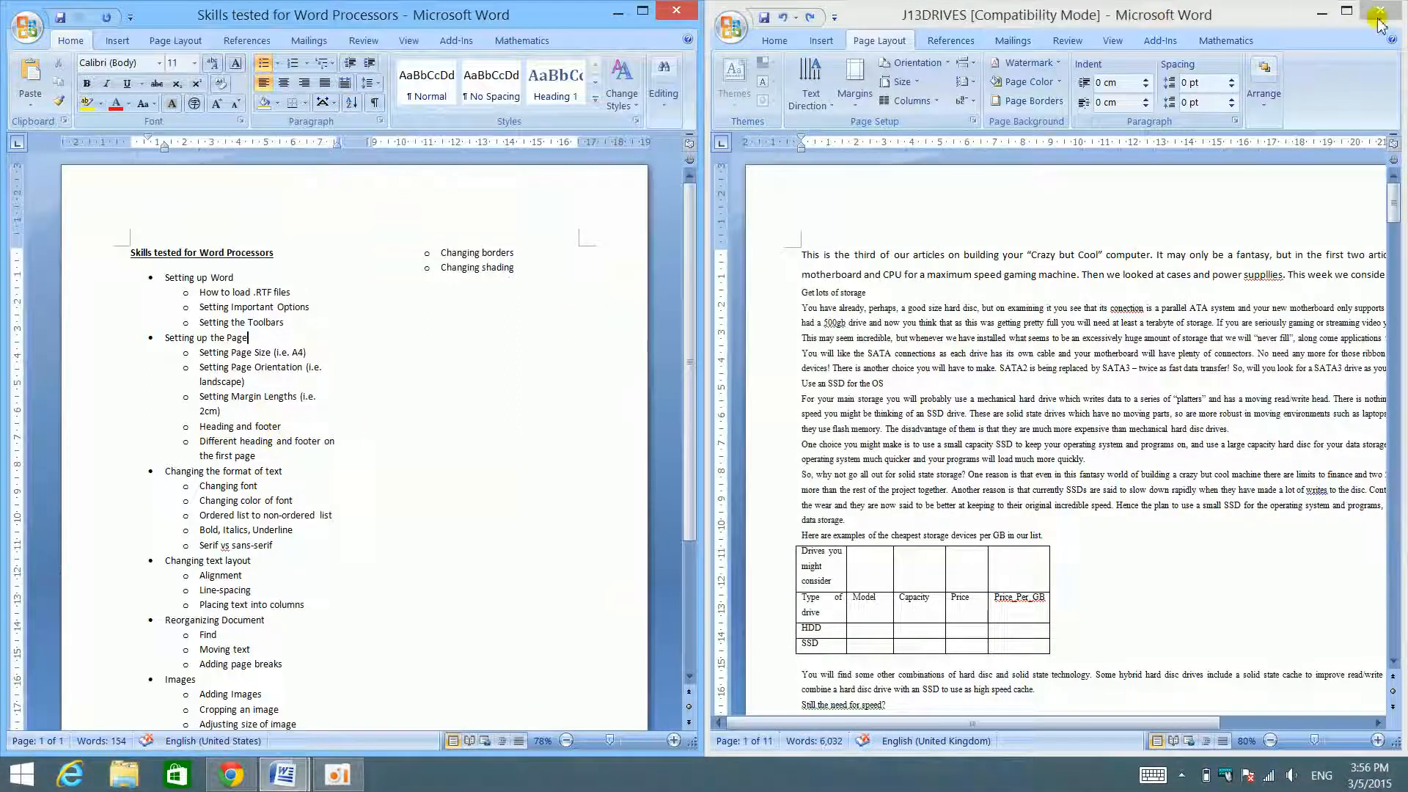
pyautogui.click(1347, 10)
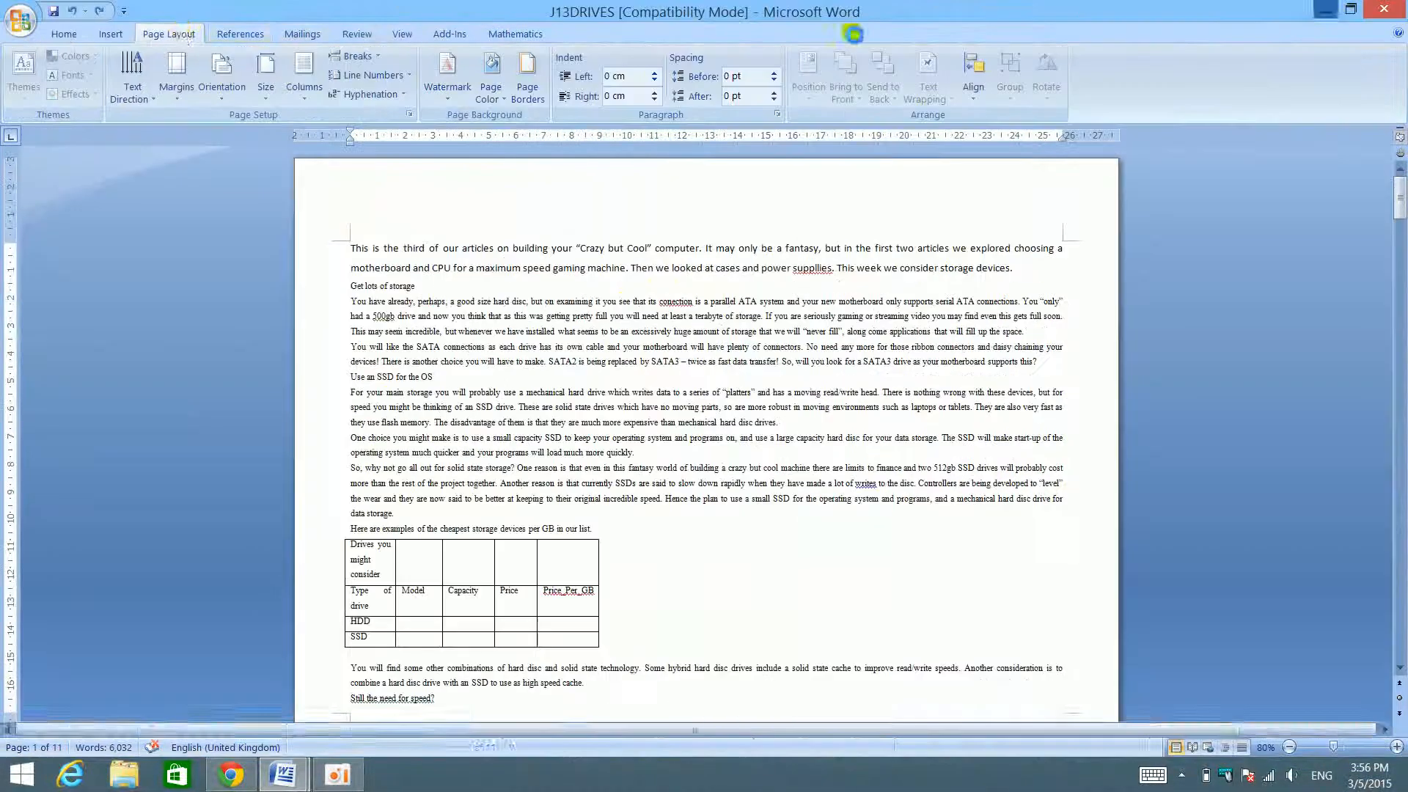
# - Examine the top and bottom margin areas of the first two pages where headers and footers go
pyautogui.click(108, 34)
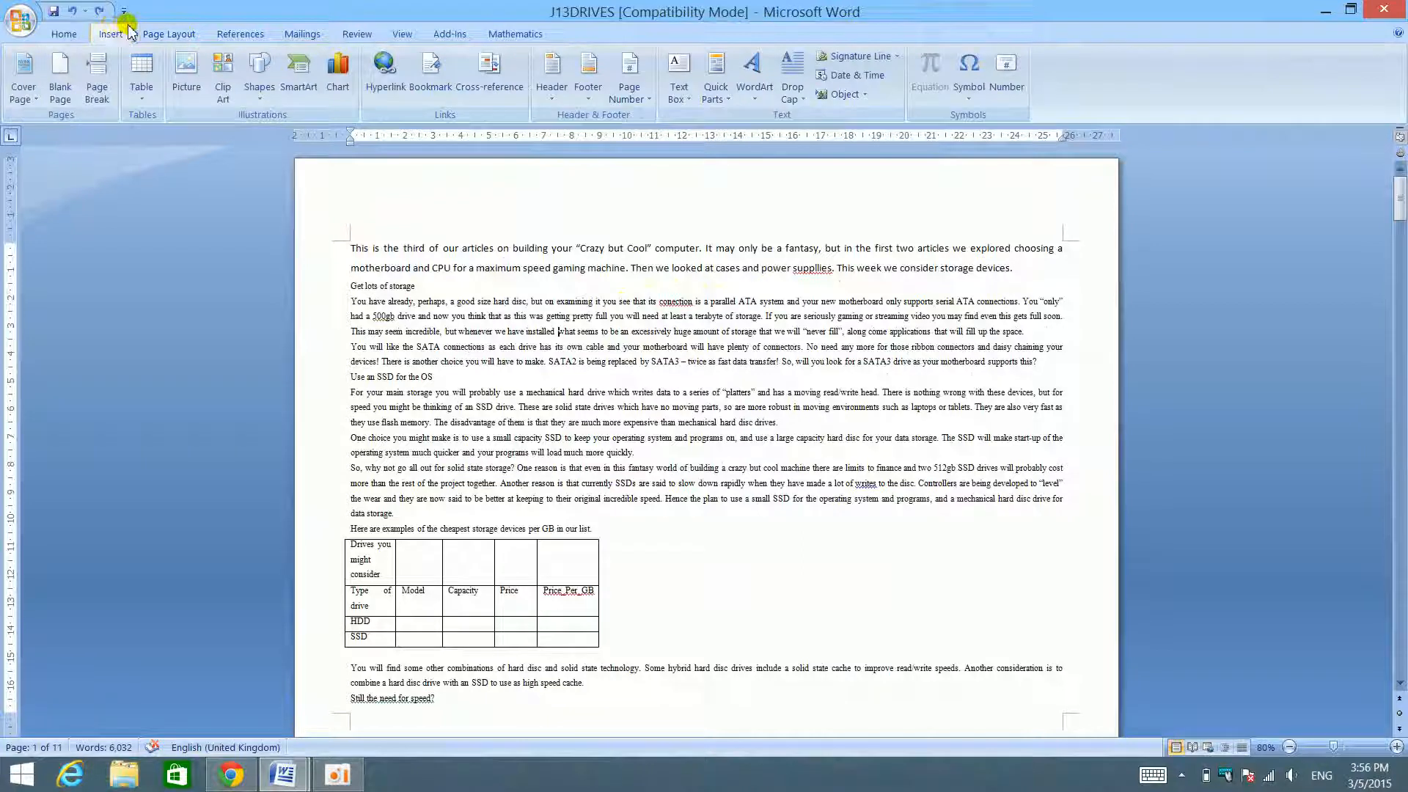
pyautogui.click(555, 92)
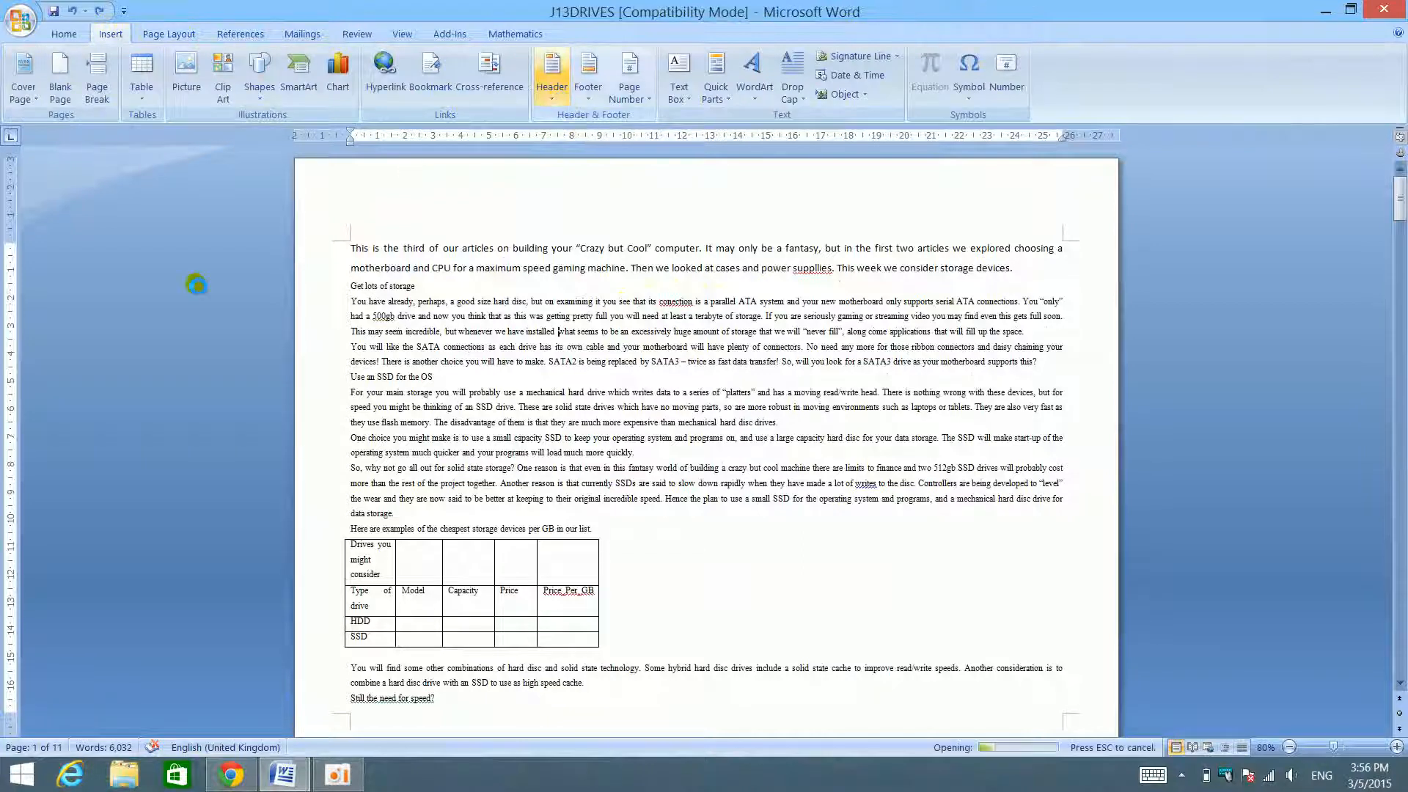
pyautogui.click(427, 361)
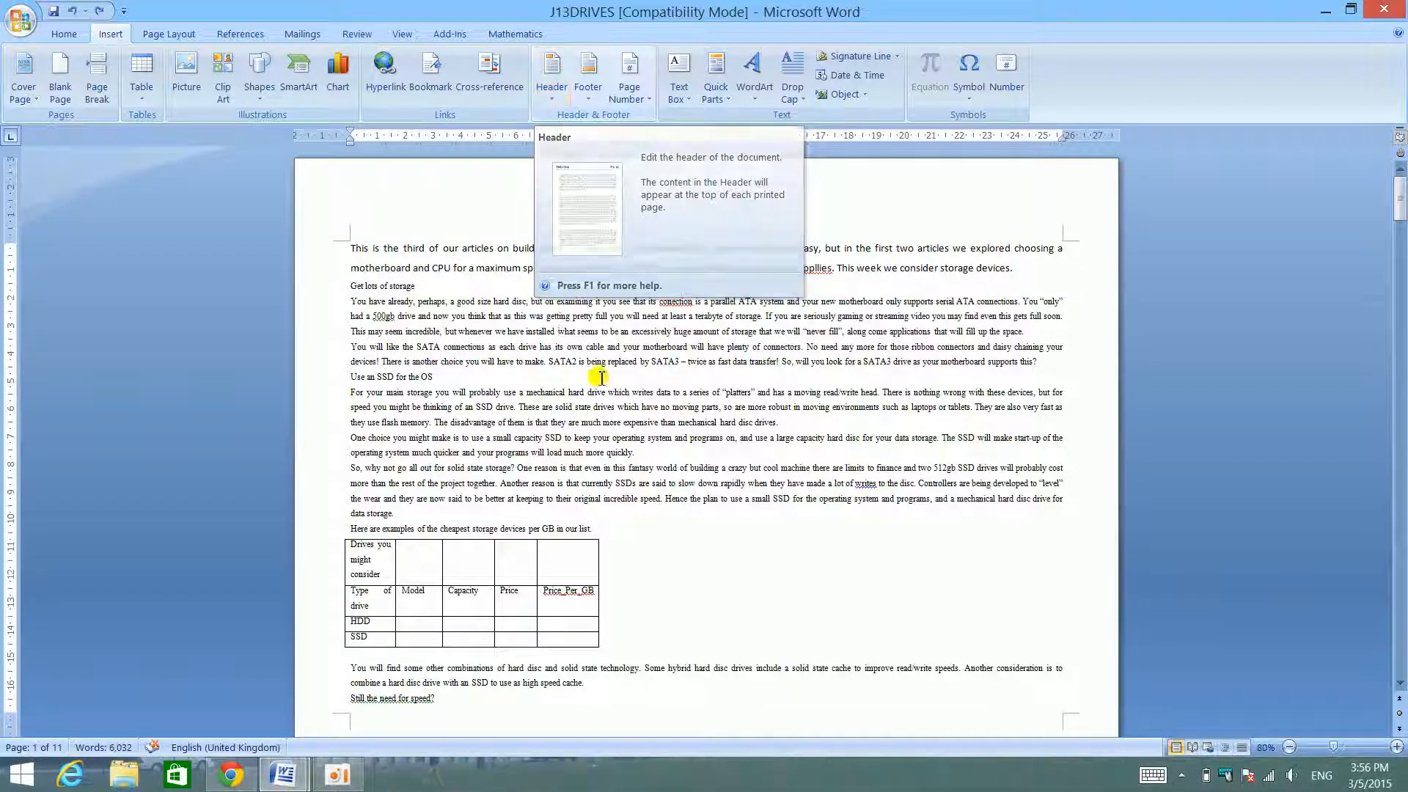
pyautogui.scroll(-1, 575, 454)
pyautogui.scroll(-2, 578, 455)
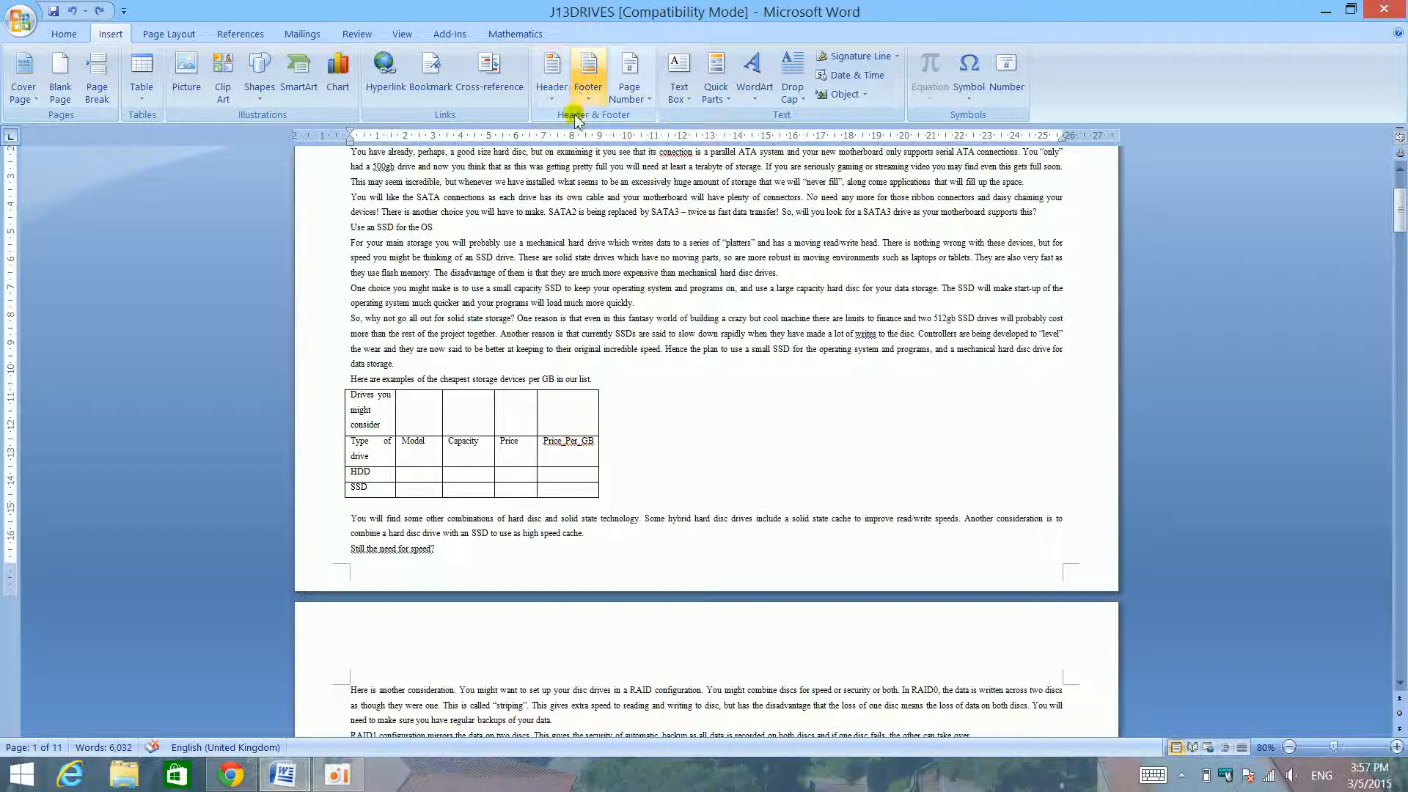
pyautogui.scroll(3, 575, 220)
pyautogui.scroll(1, 562, 73)
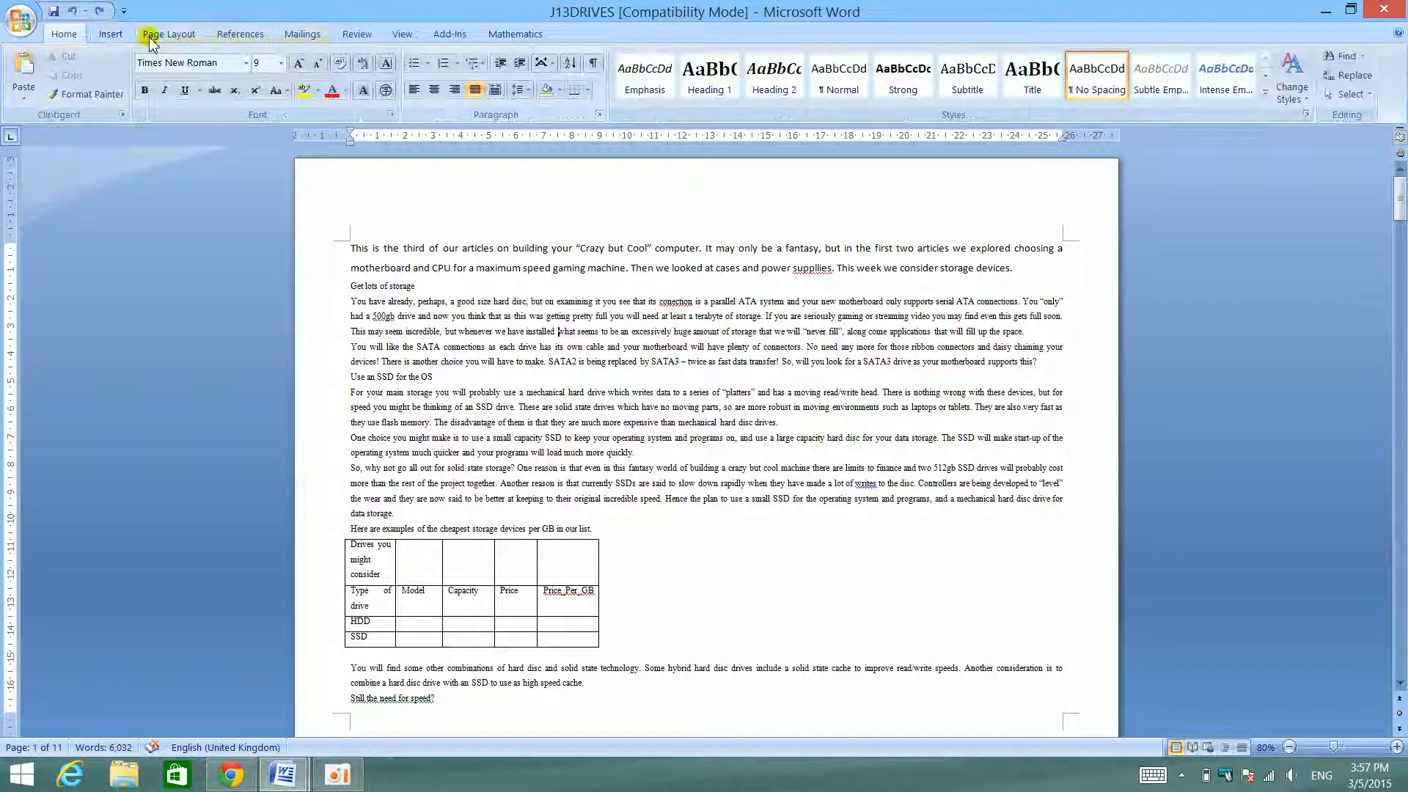
# - Insert the built-in Blank header and clear its placeholder text
pyautogui.click(110, 33)
pyautogui.click(552, 77)
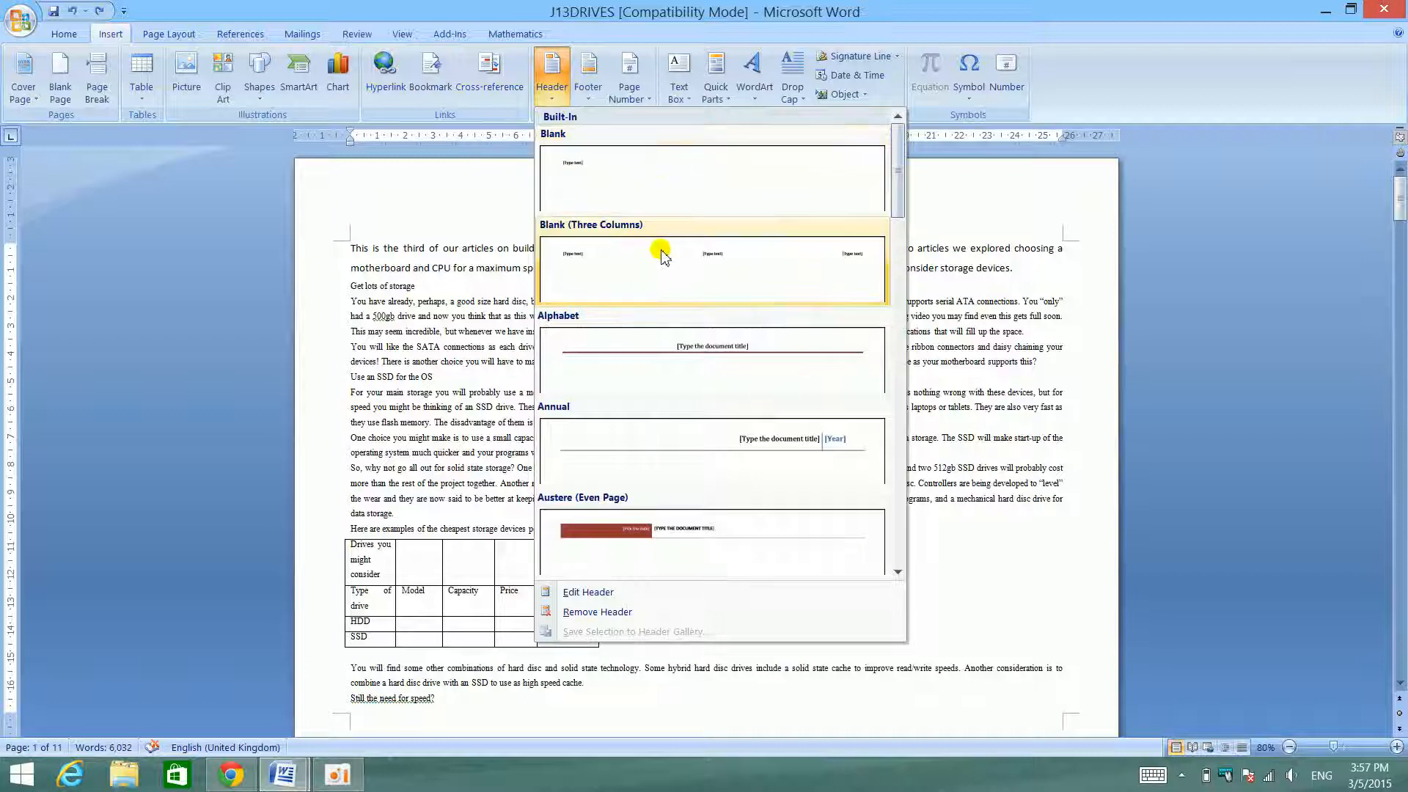
pyautogui.click(665, 200)
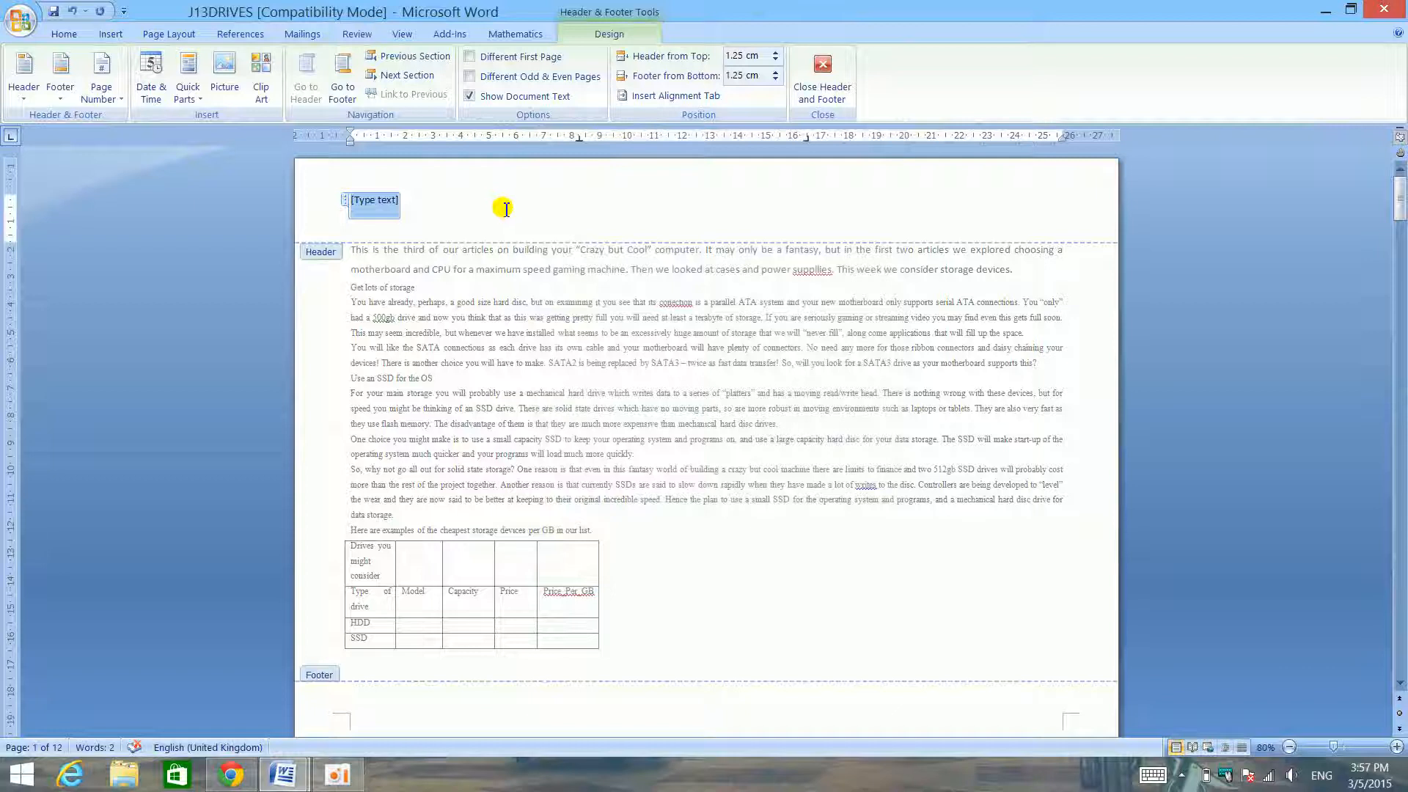
pyautogui.write('H')
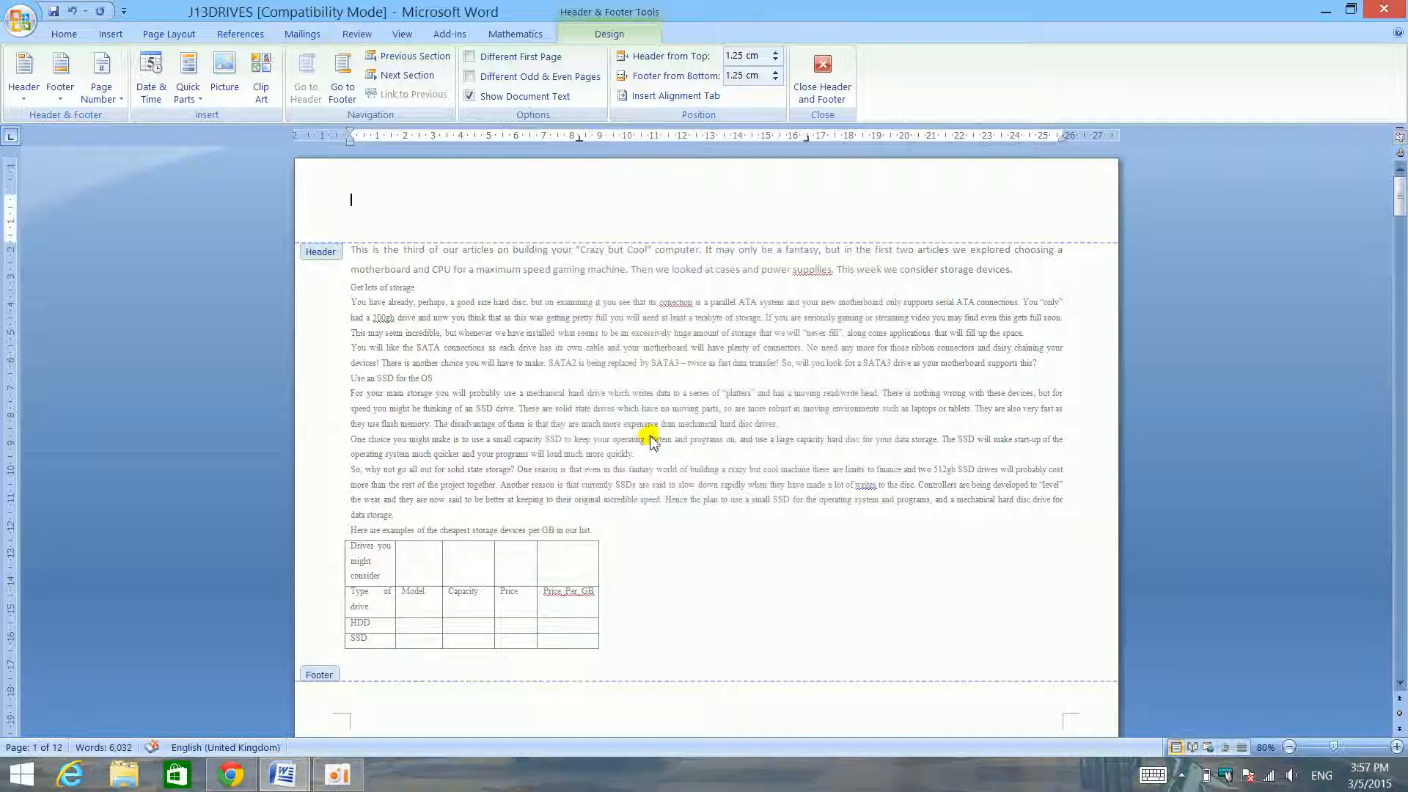
# - Apply the Blank (Three Columns) header and fill its left-aligned placeholder with "Candidate Name"
pyautogui.click(29, 87)
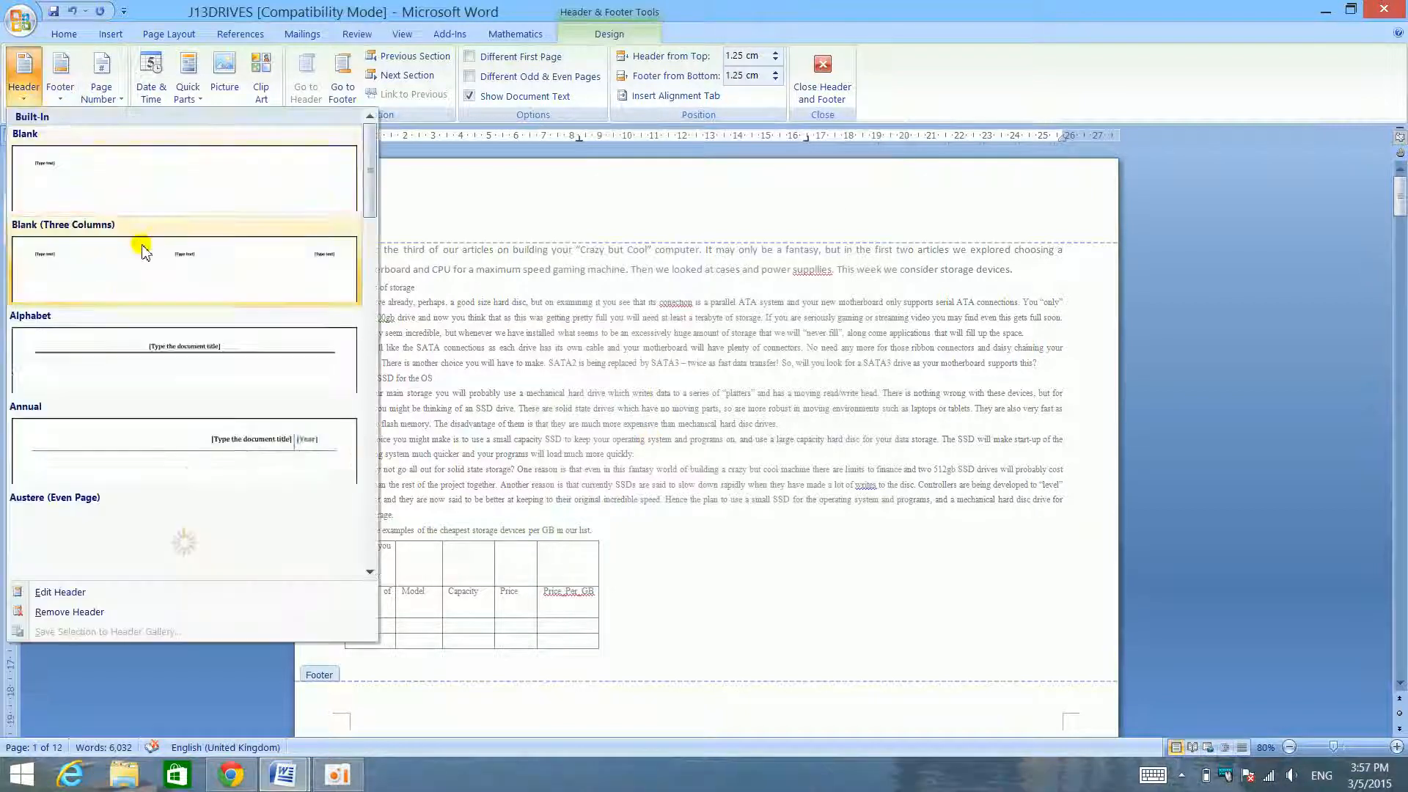
pyautogui.click(141, 245)
pyautogui.click(402, 209)
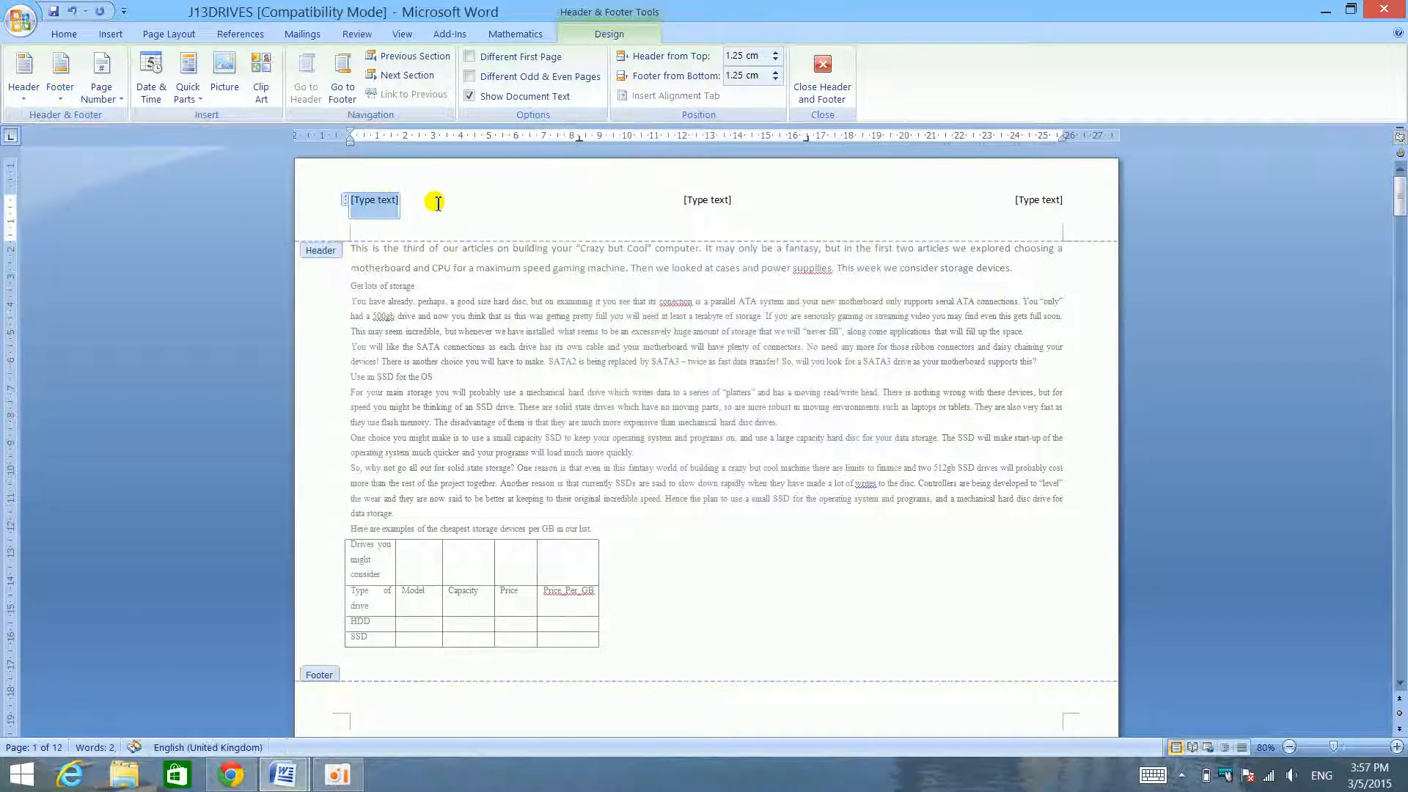
pyautogui.write('c')
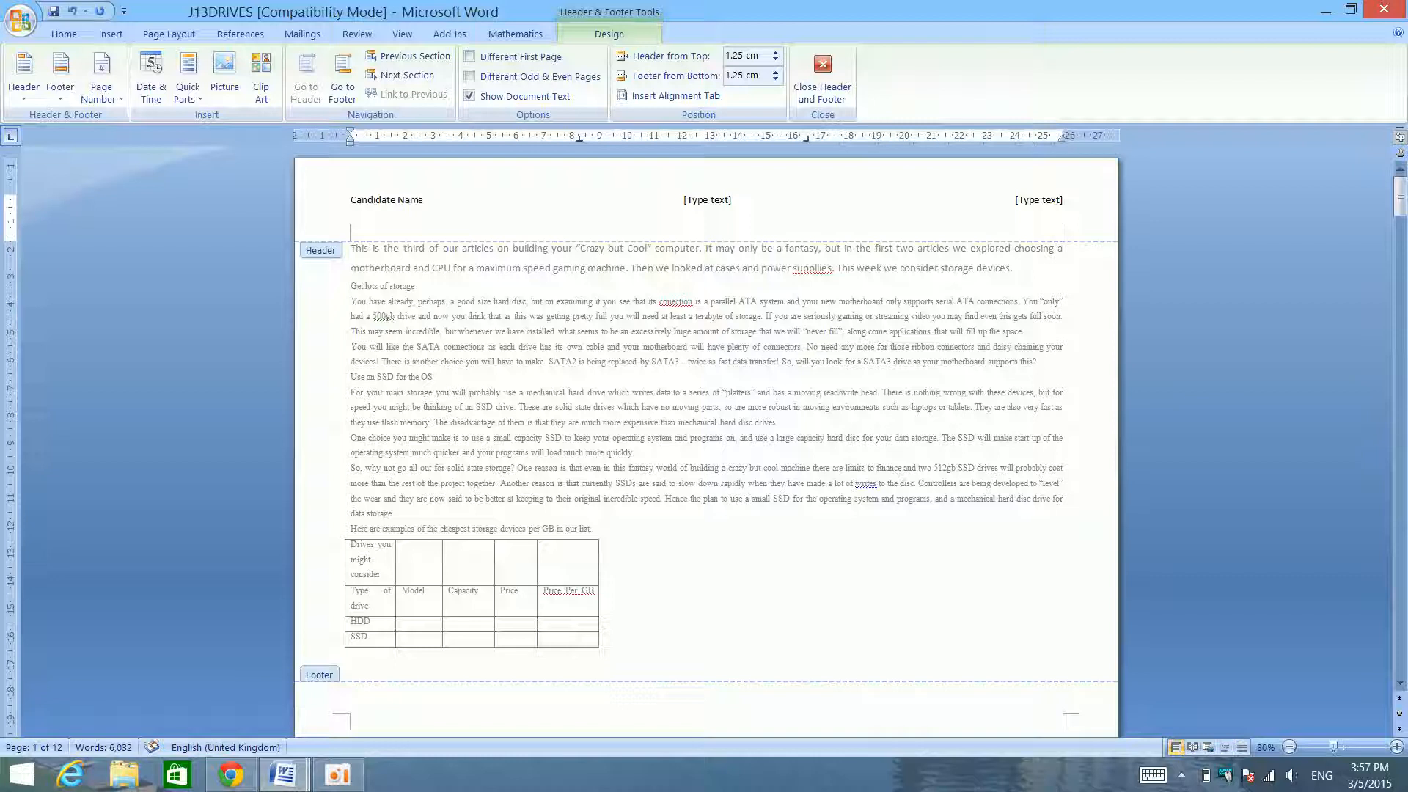
# - Fill the header's centre placeholder with "Center number" and the right-aligned one with "Candidate number", and return to the body text
pyautogui.click(715, 205)
pyautogui.press('Delete')
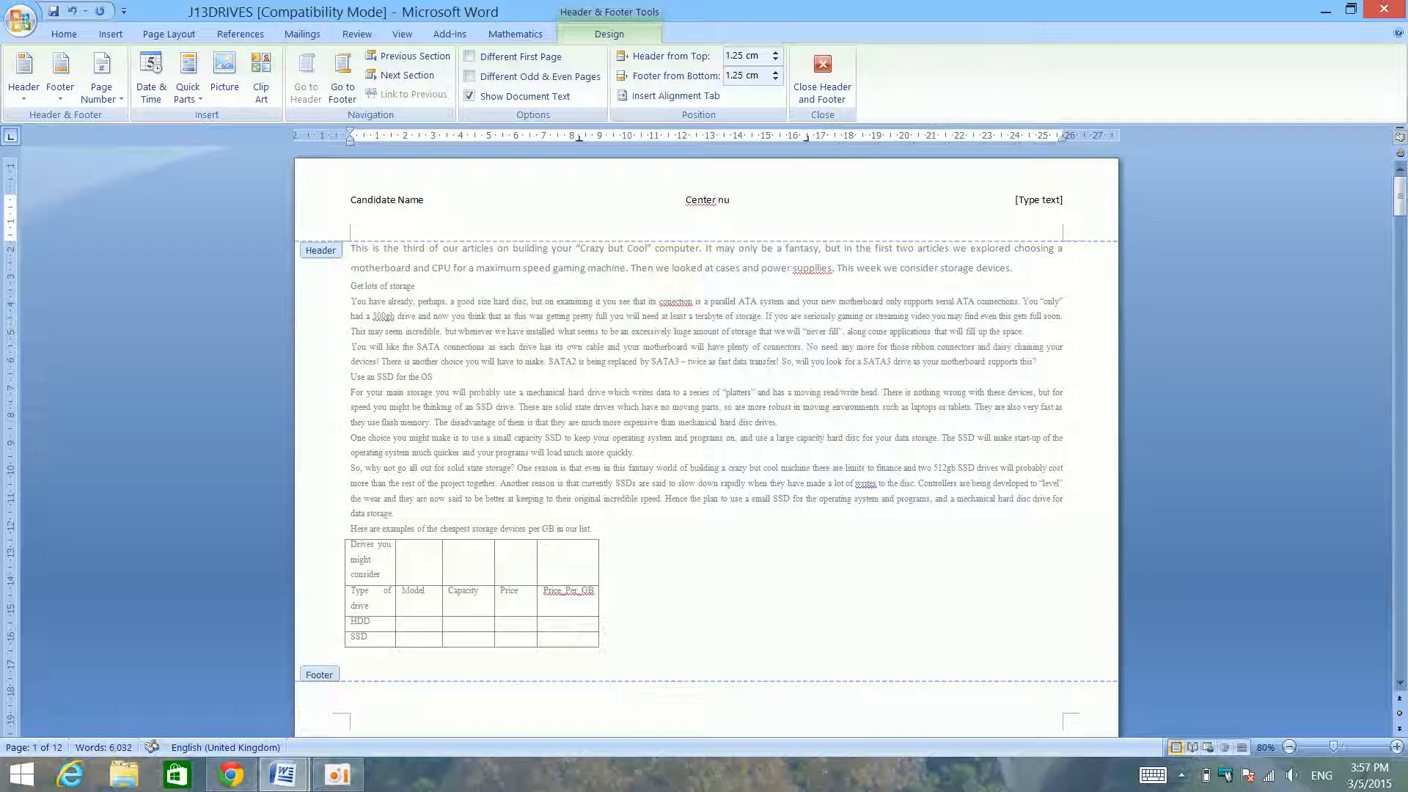
pyautogui.click(1042, 202)
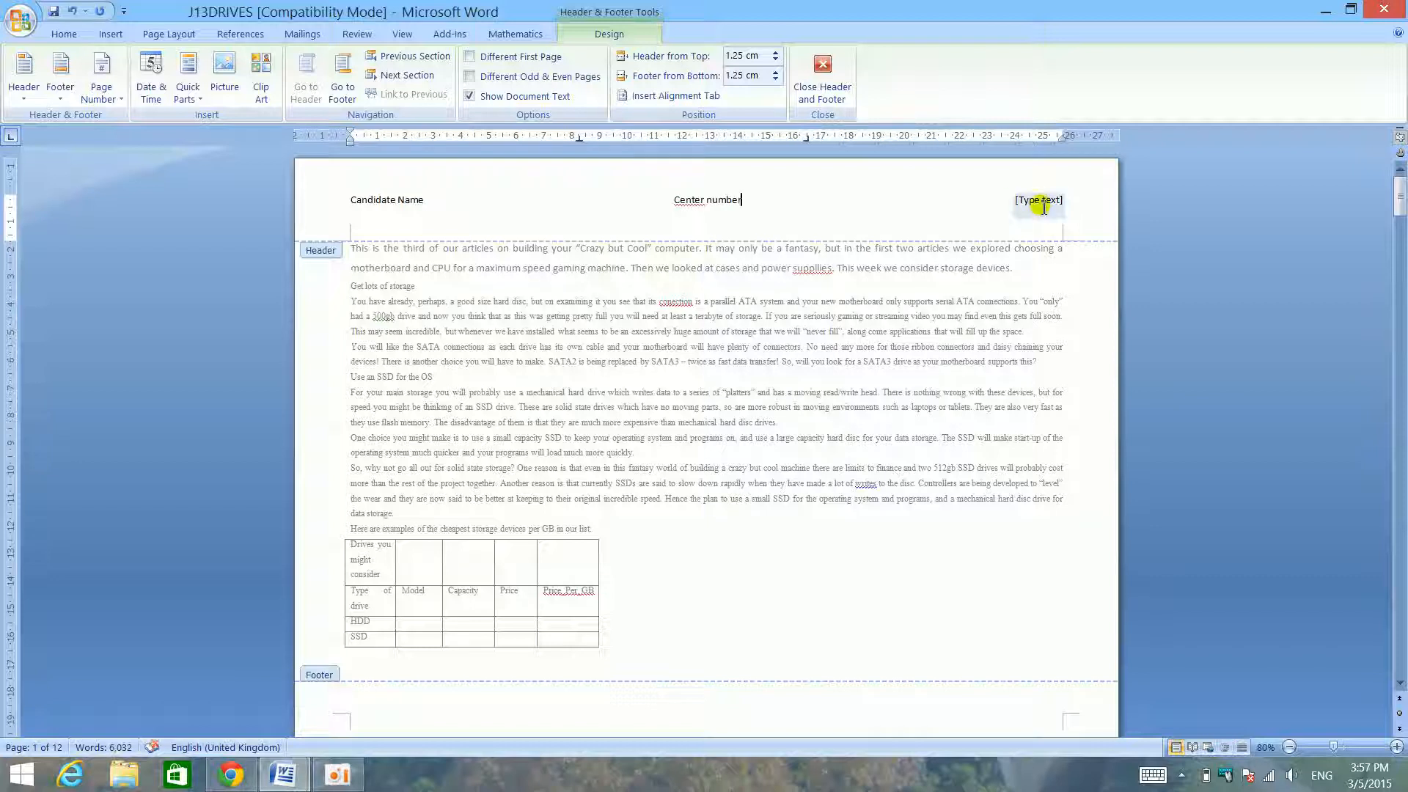
pyautogui.write('Candidn')
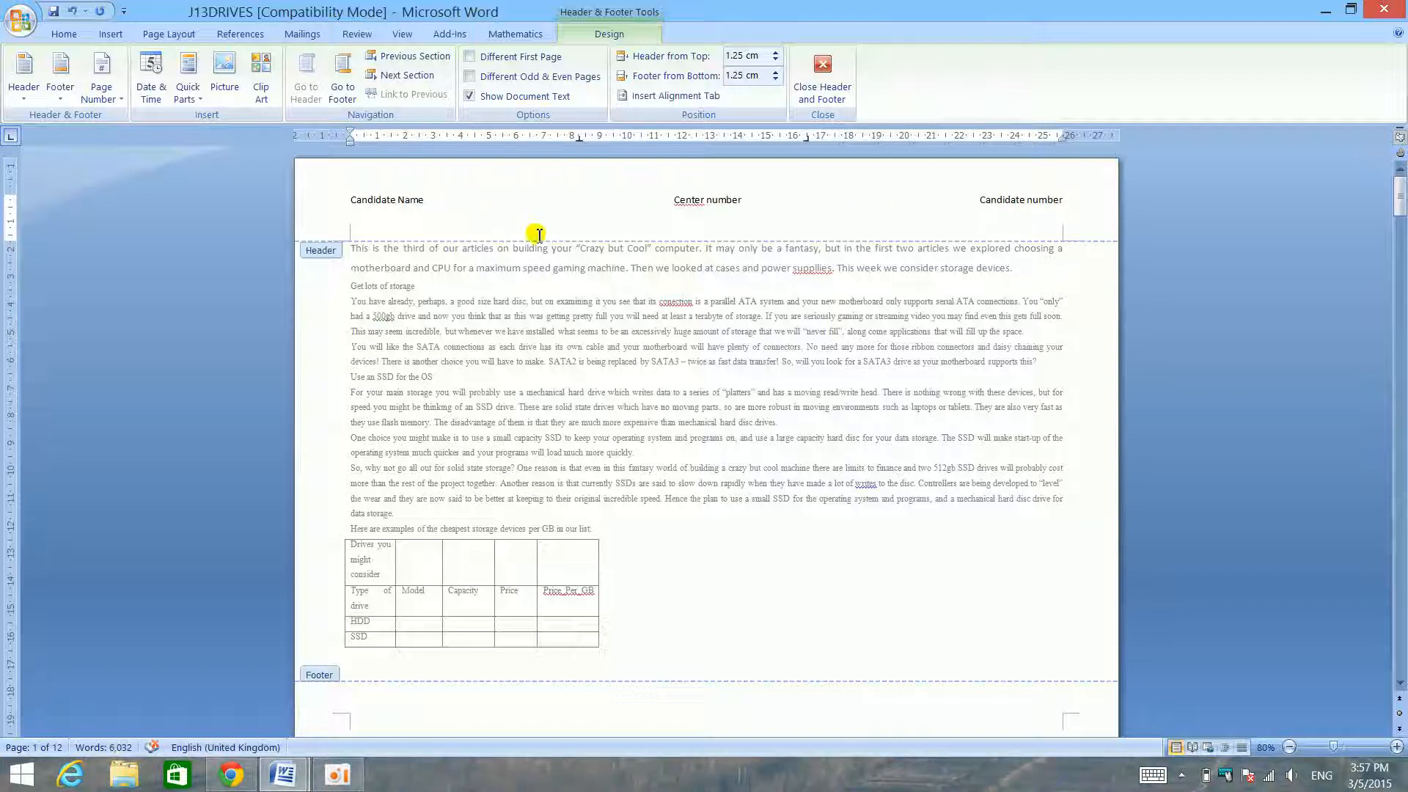
pyautogui.doubleClick(541, 282)
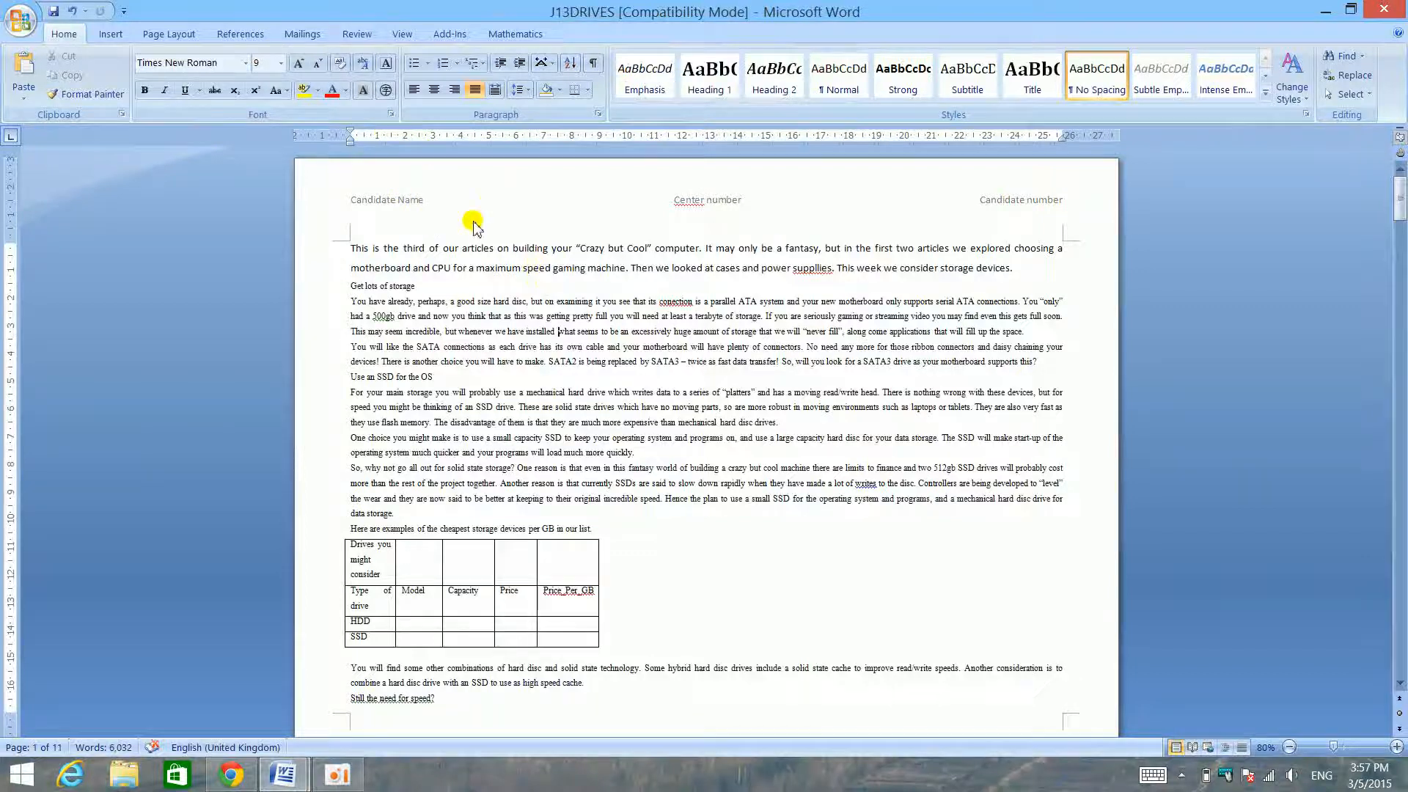
# - Insert the built-in Blank footer and put the current date in it in the 05/03/2015 format
pyautogui.scroll(-4, 297, 143)
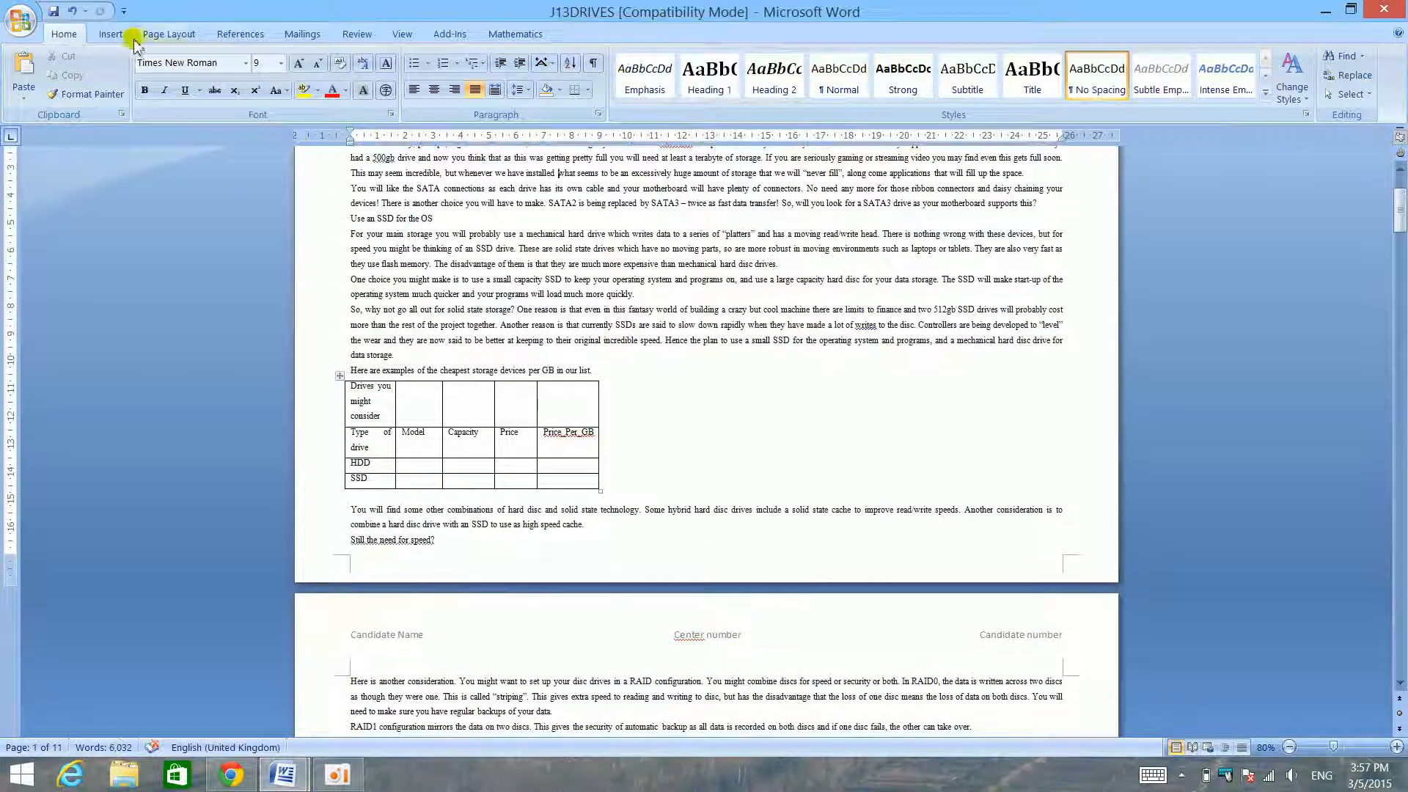
pyautogui.click(110, 34)
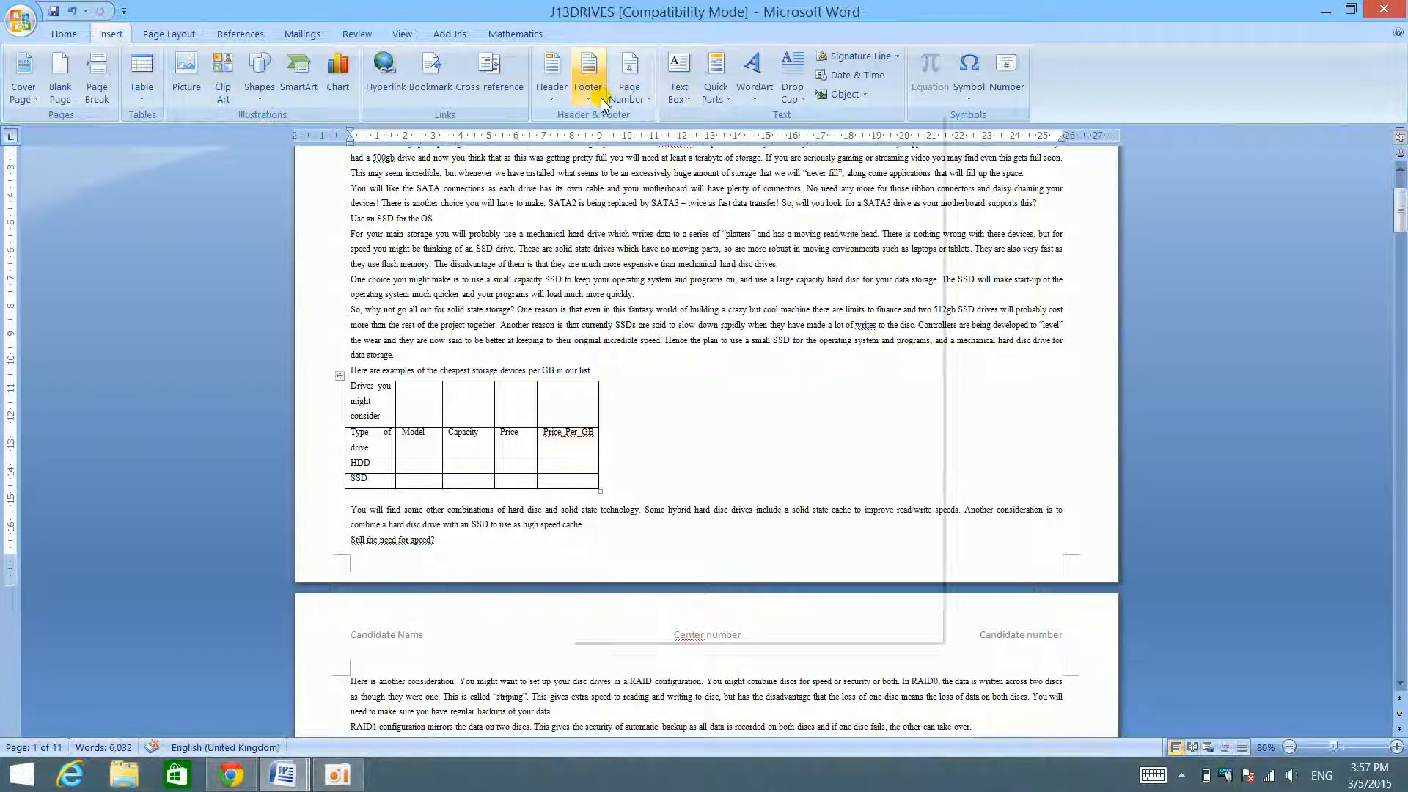
pyautogui.click(589, 77)
pyautogui.click(732, 191)
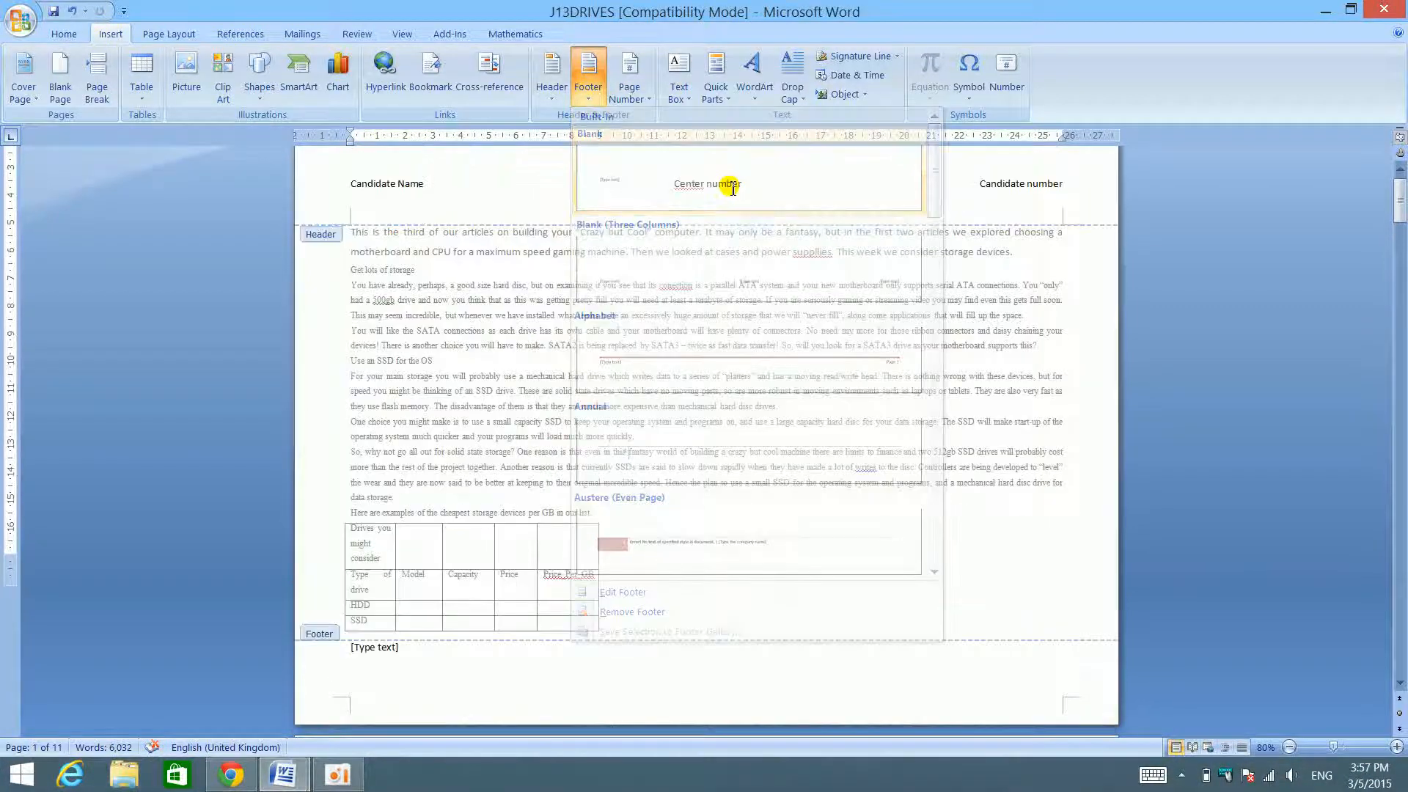
pyautogui.click(151, 83)
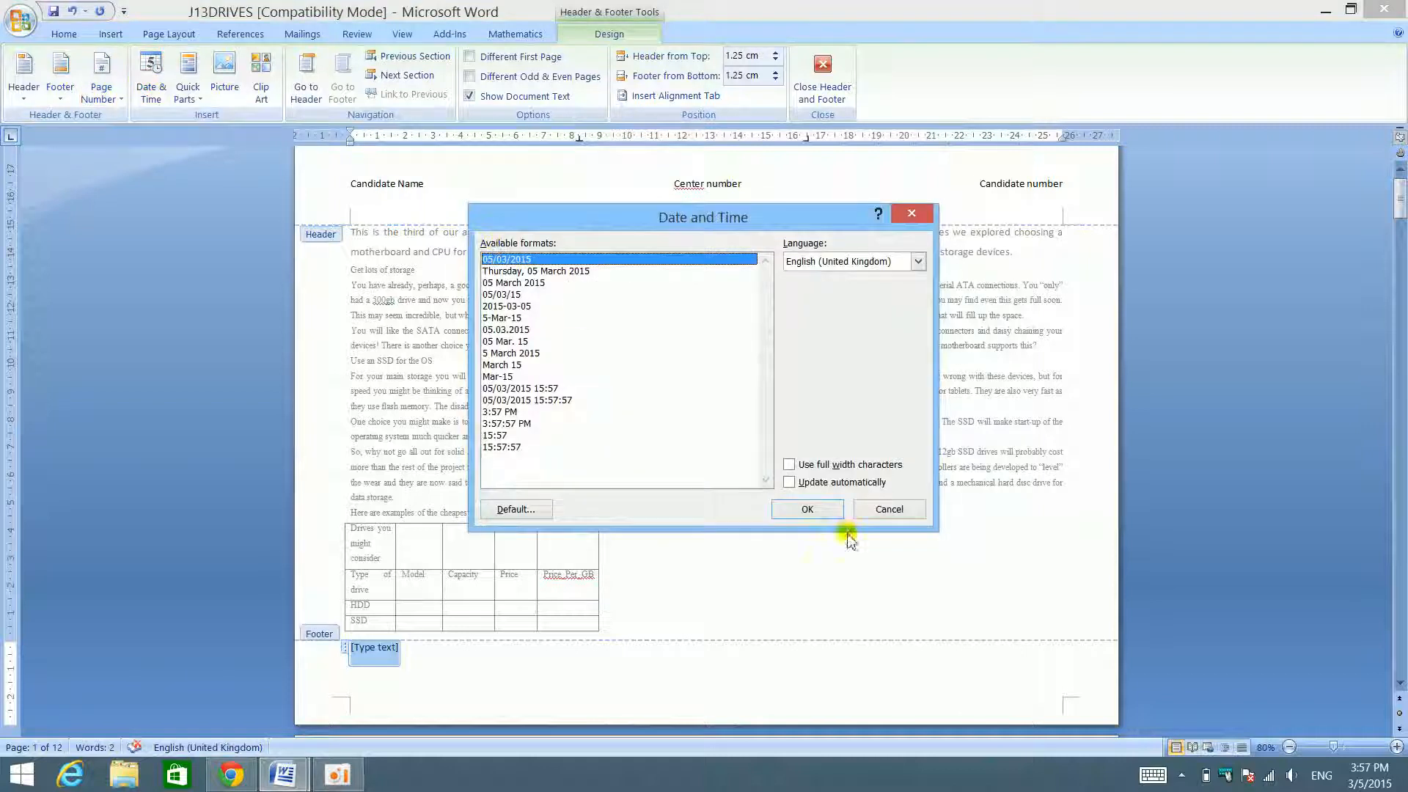
pyautogui.click(807, 509)
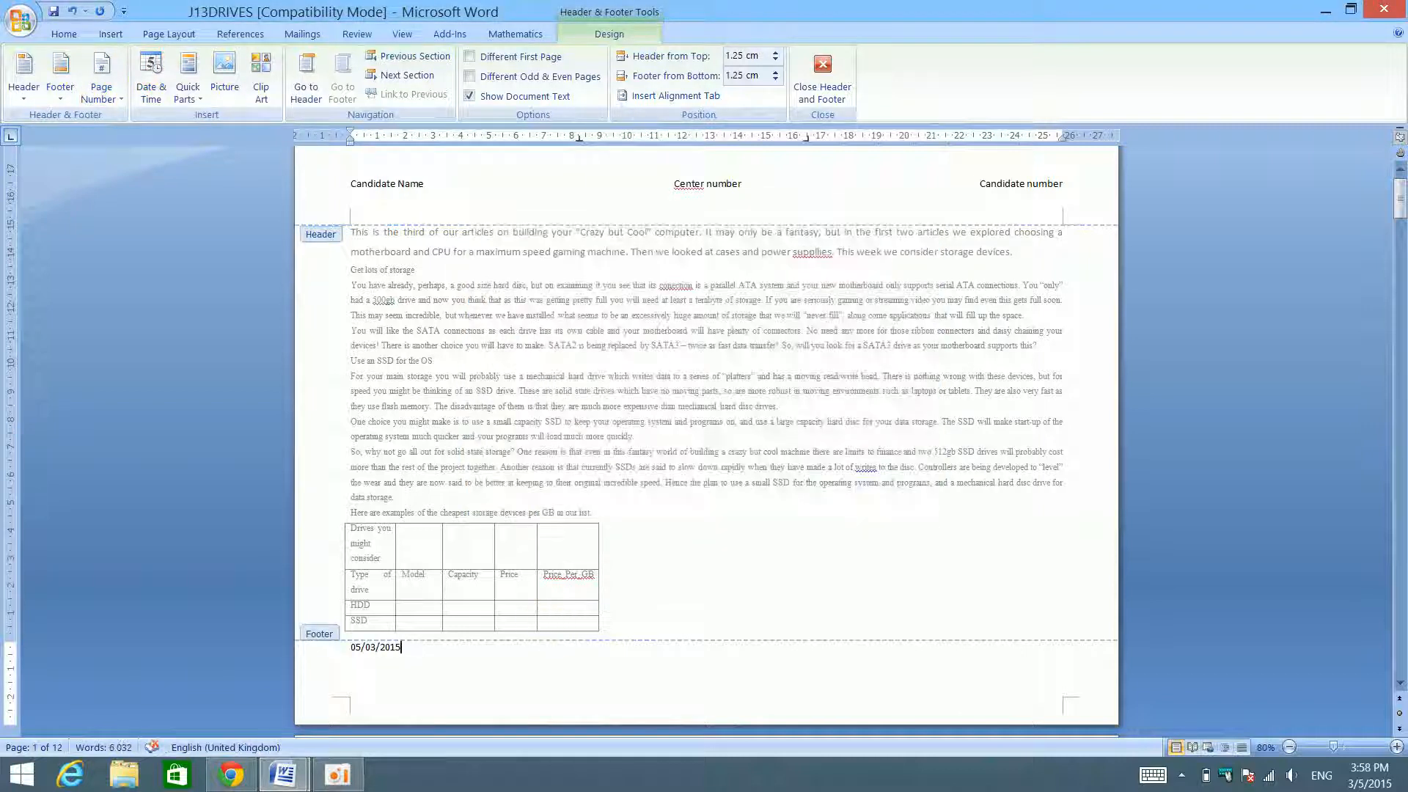
pyautogui.press('Tab')
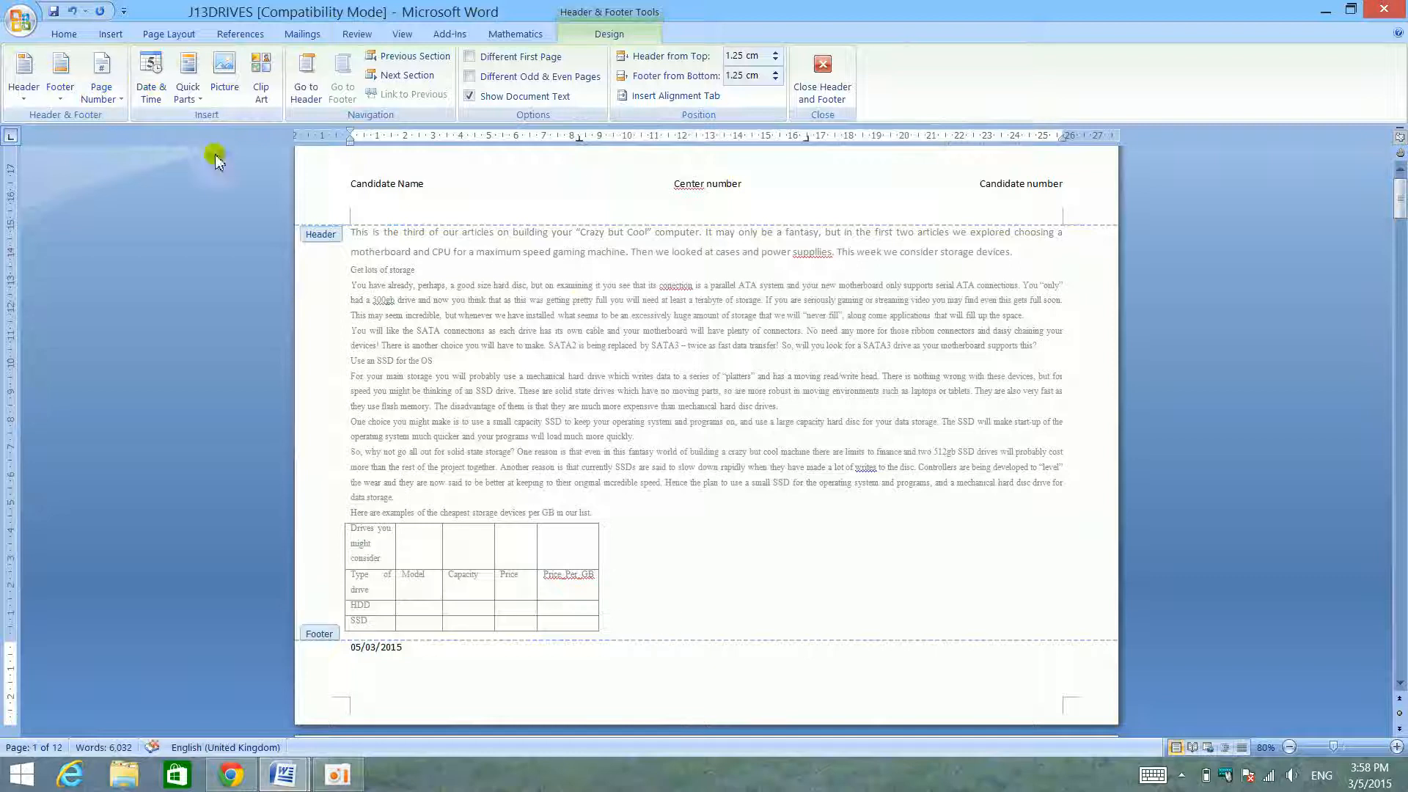
# - Apply the Blank (Three Columns) footer and insert the date 05/03/2015 in its left-aligned placeholder
pyautogui.click(61, 80)
pyautogui.click(151, 242)
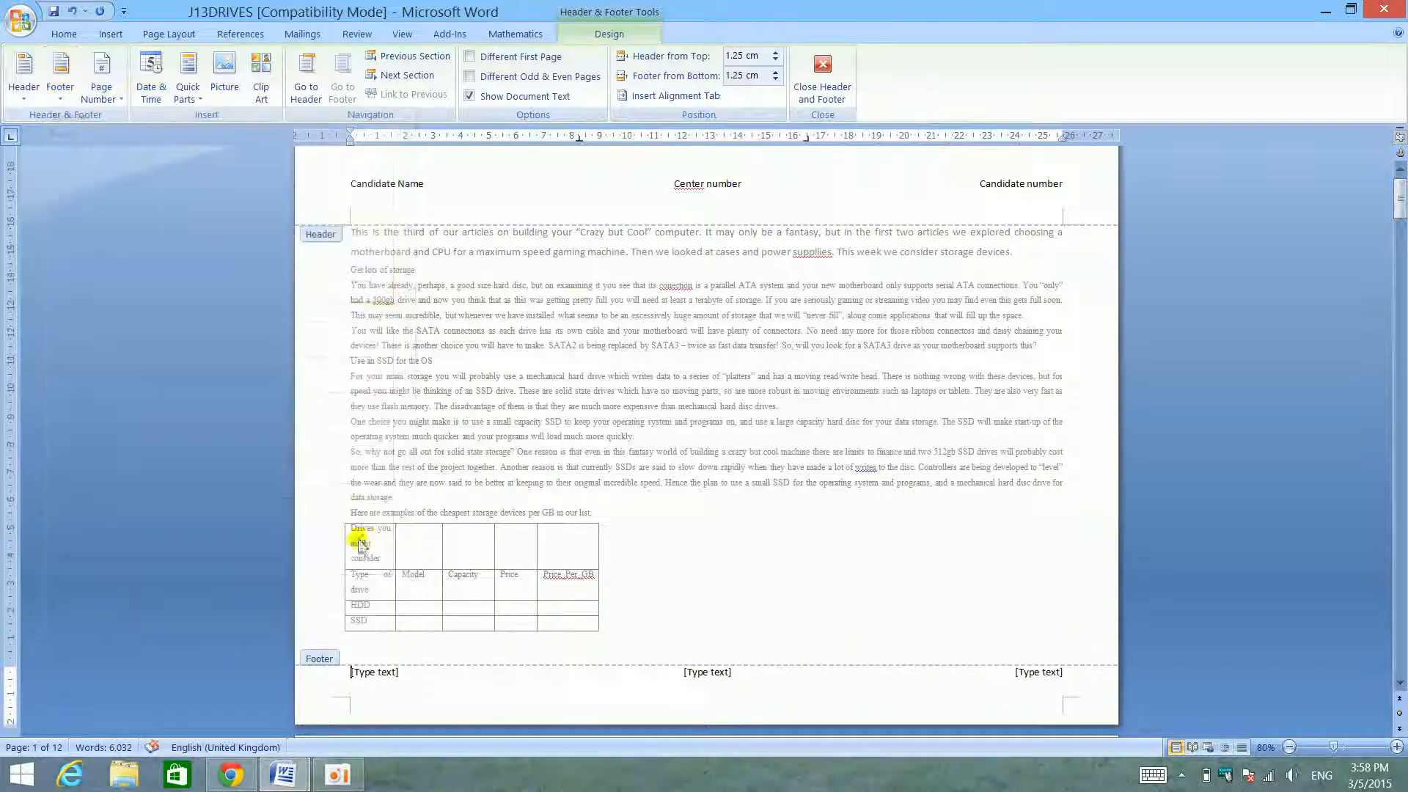
pyautogui.click(365, 669)
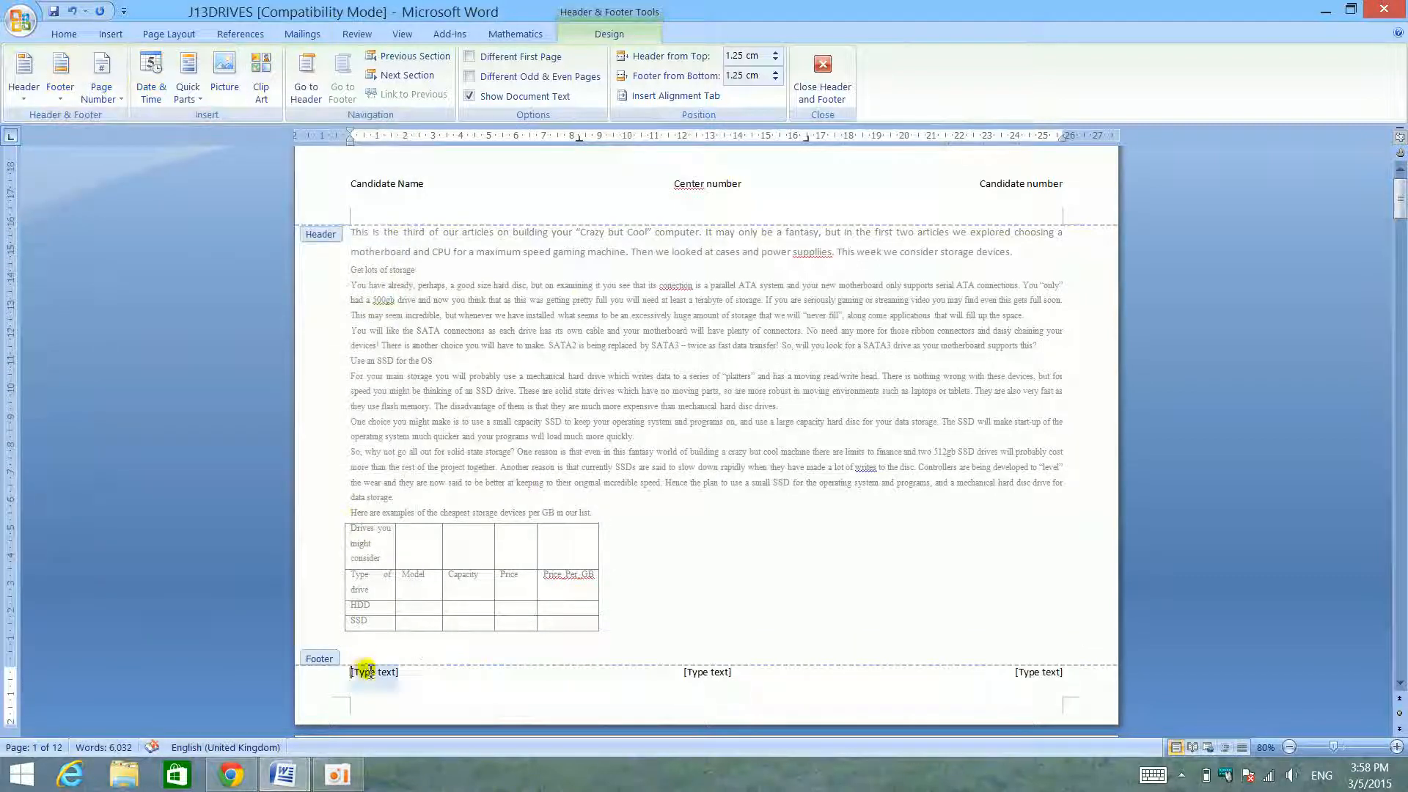
pyautogui.click(151, 78)
pyautogui.click(789, 521)
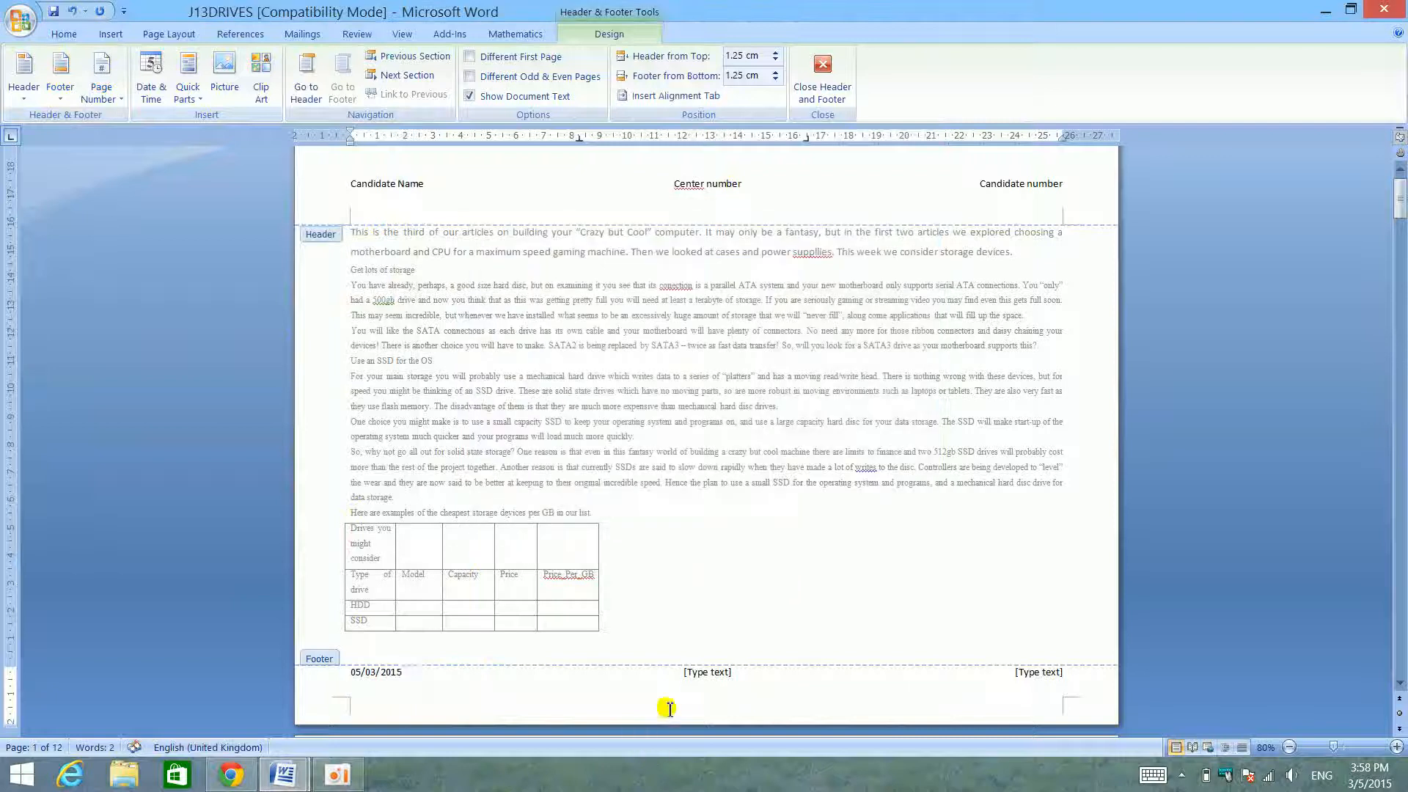
# - Try to add the Plain Number 2 page number at the top of the page from the footer's centre placeholder, and undo it
pyautogui.click(710, 679)
pyautogui.click(101, 80)
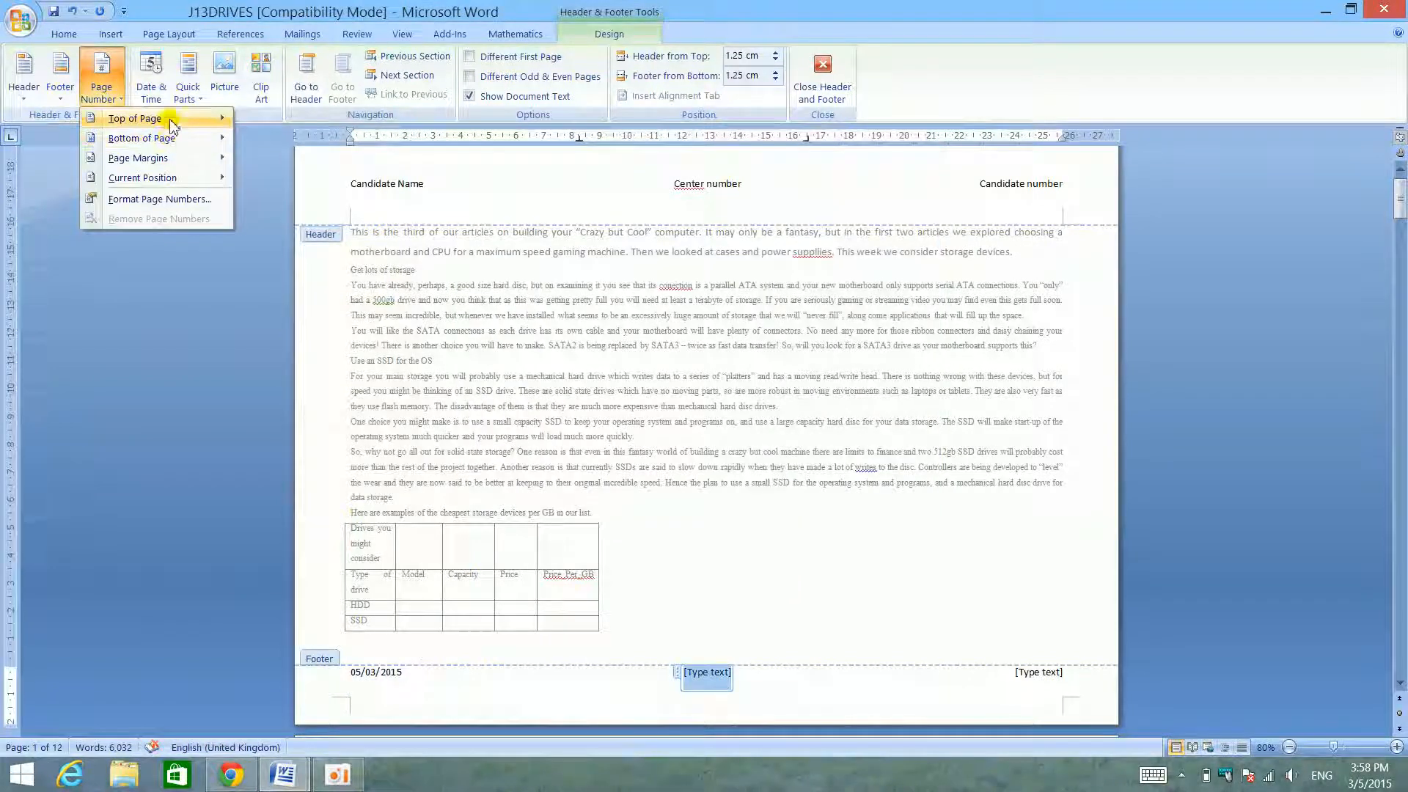
pyautogui.moveTo(136, 118)
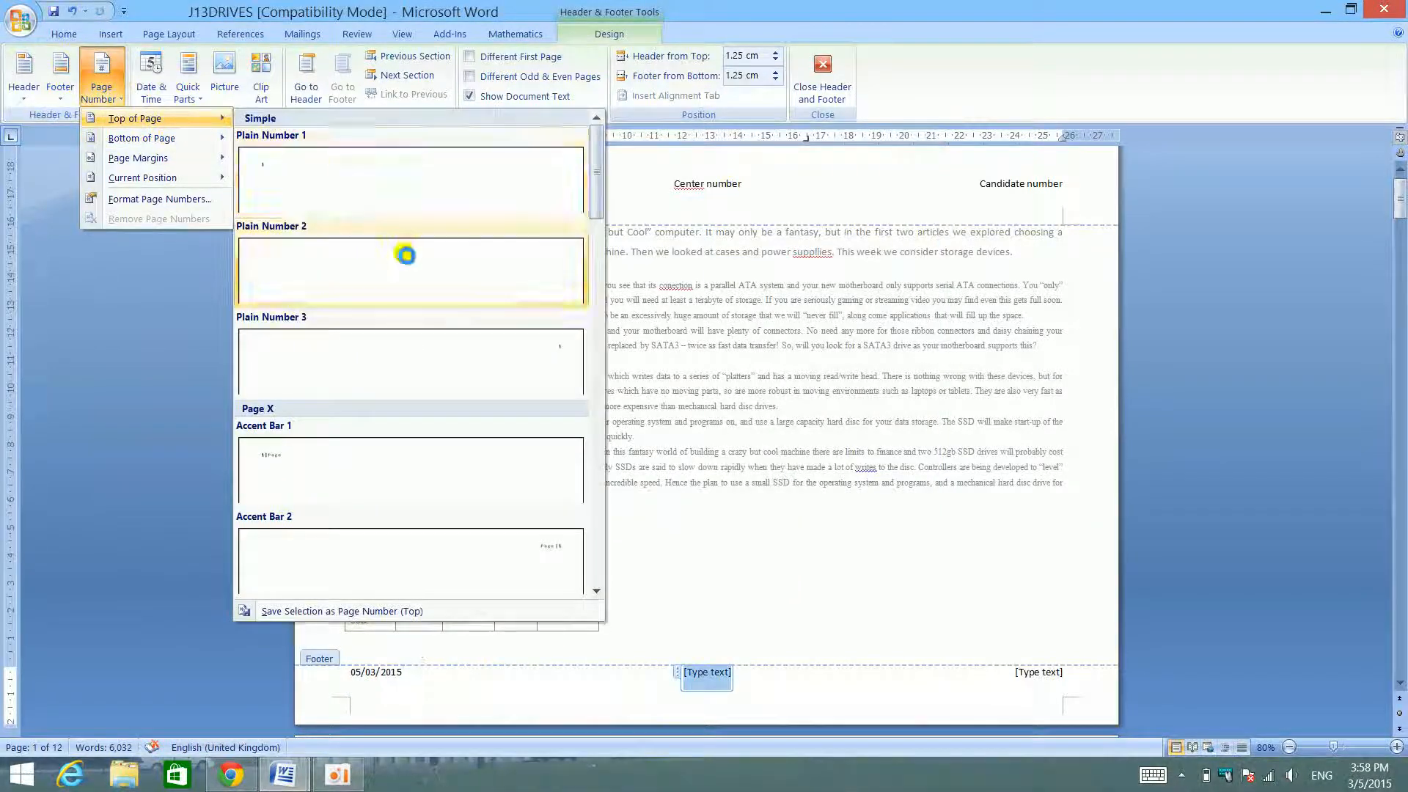
pyautogui.click(403, 252)
pyautogui.hotkey('ctrl', 'z')
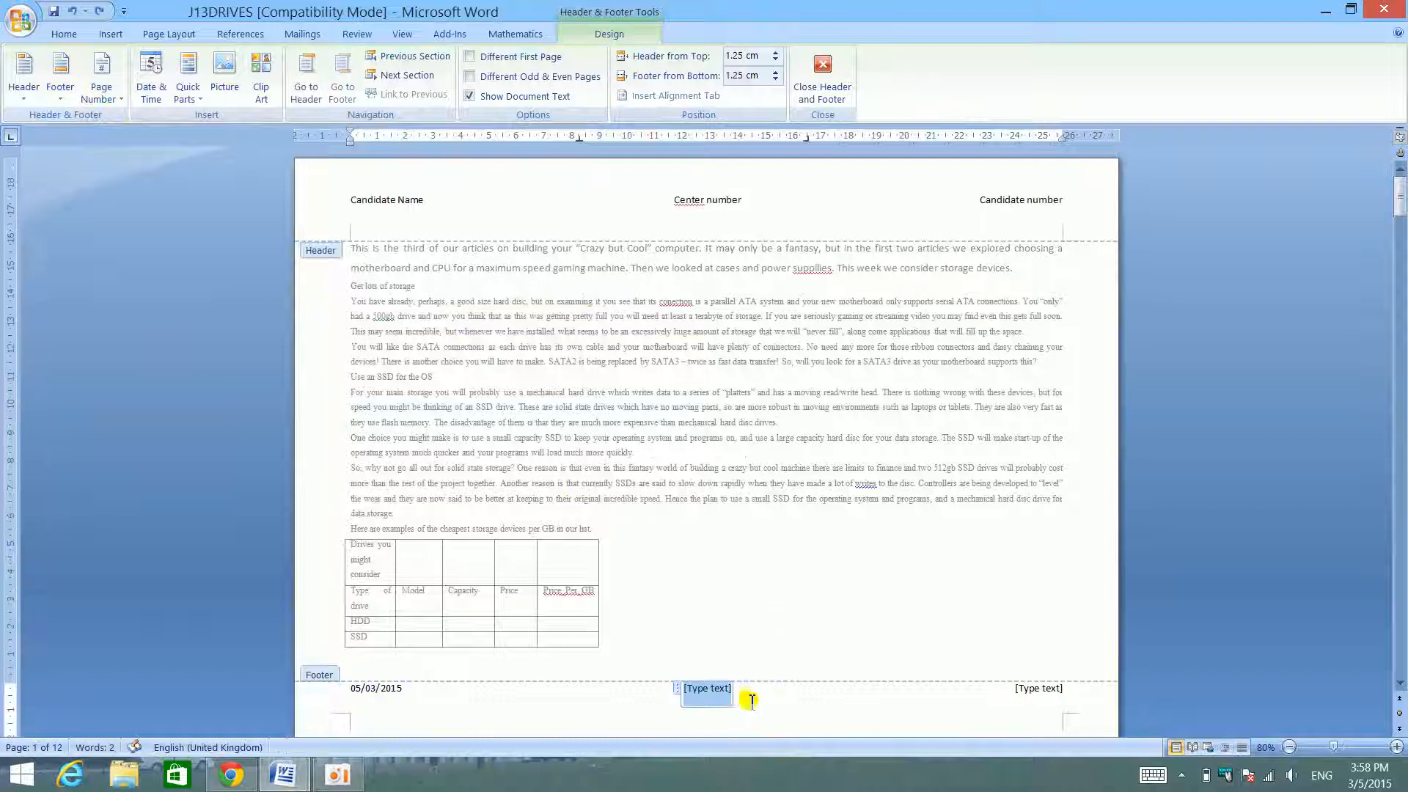
# - Insert a plain page number at the current position in the footer's centre placeholder
pyautogui.click(102, 73)
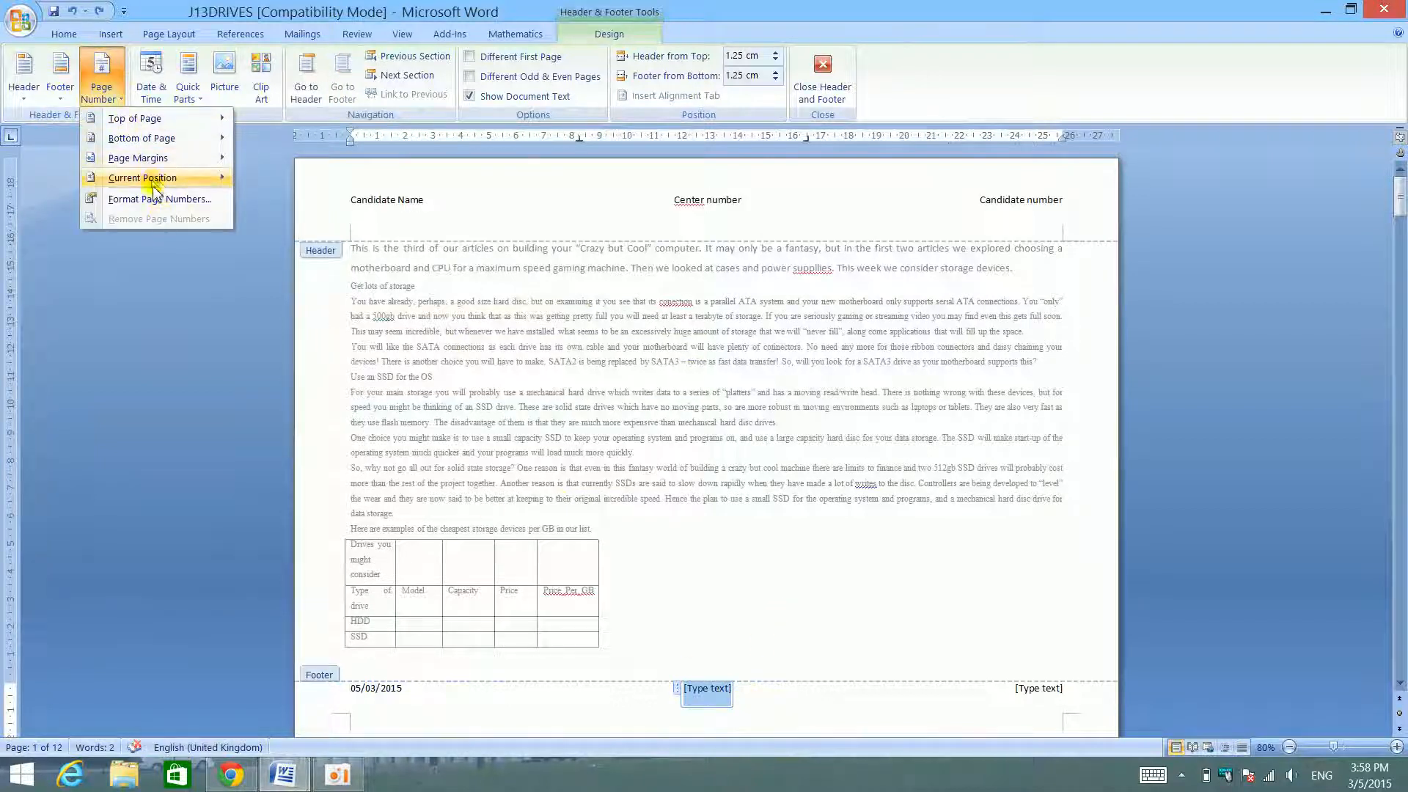
pyautogui.moveTo(159, 187)
pyautogui.click(396, 268)
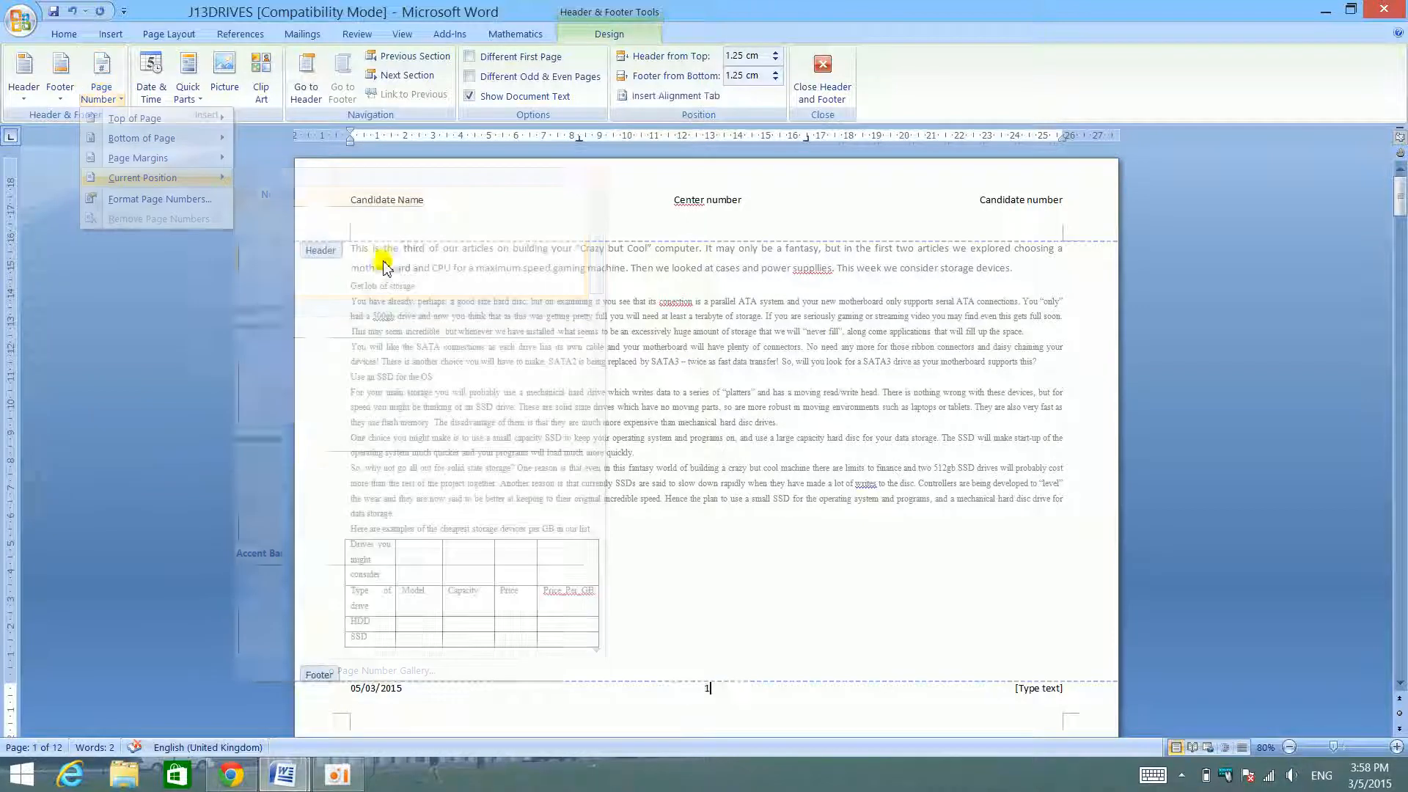
pyautogui.click(1039, 688)
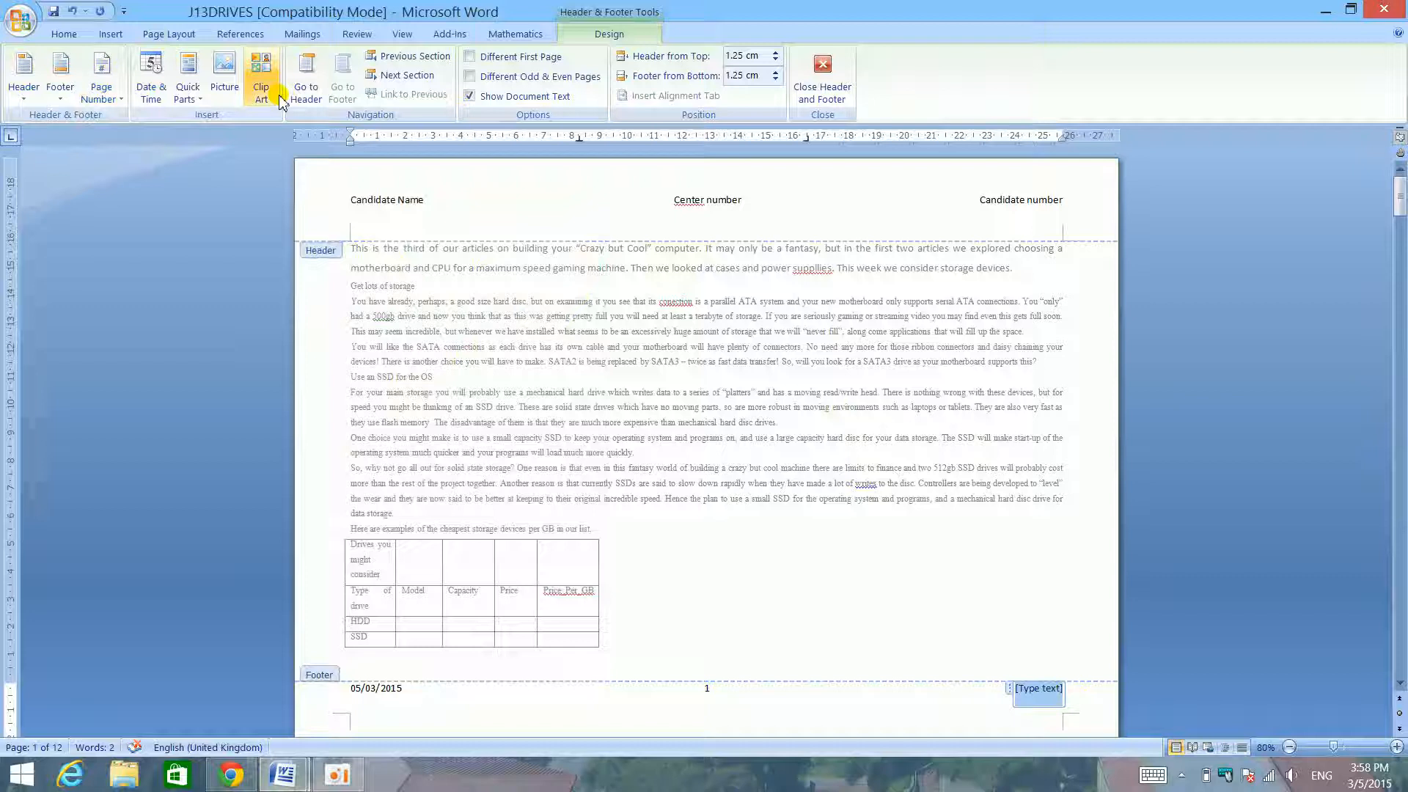
pyautogui.click(187, 92)
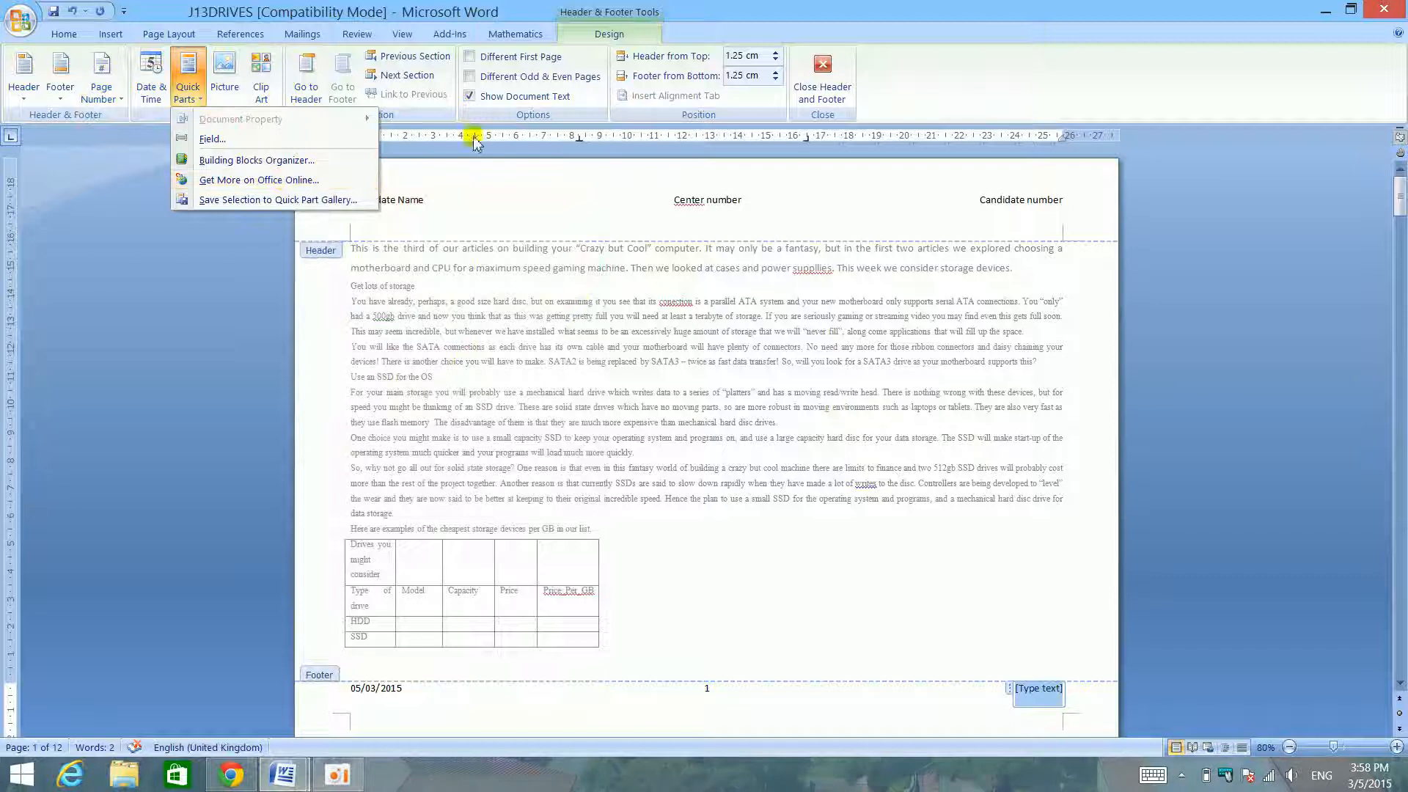
pyautogui.click(865, 7)
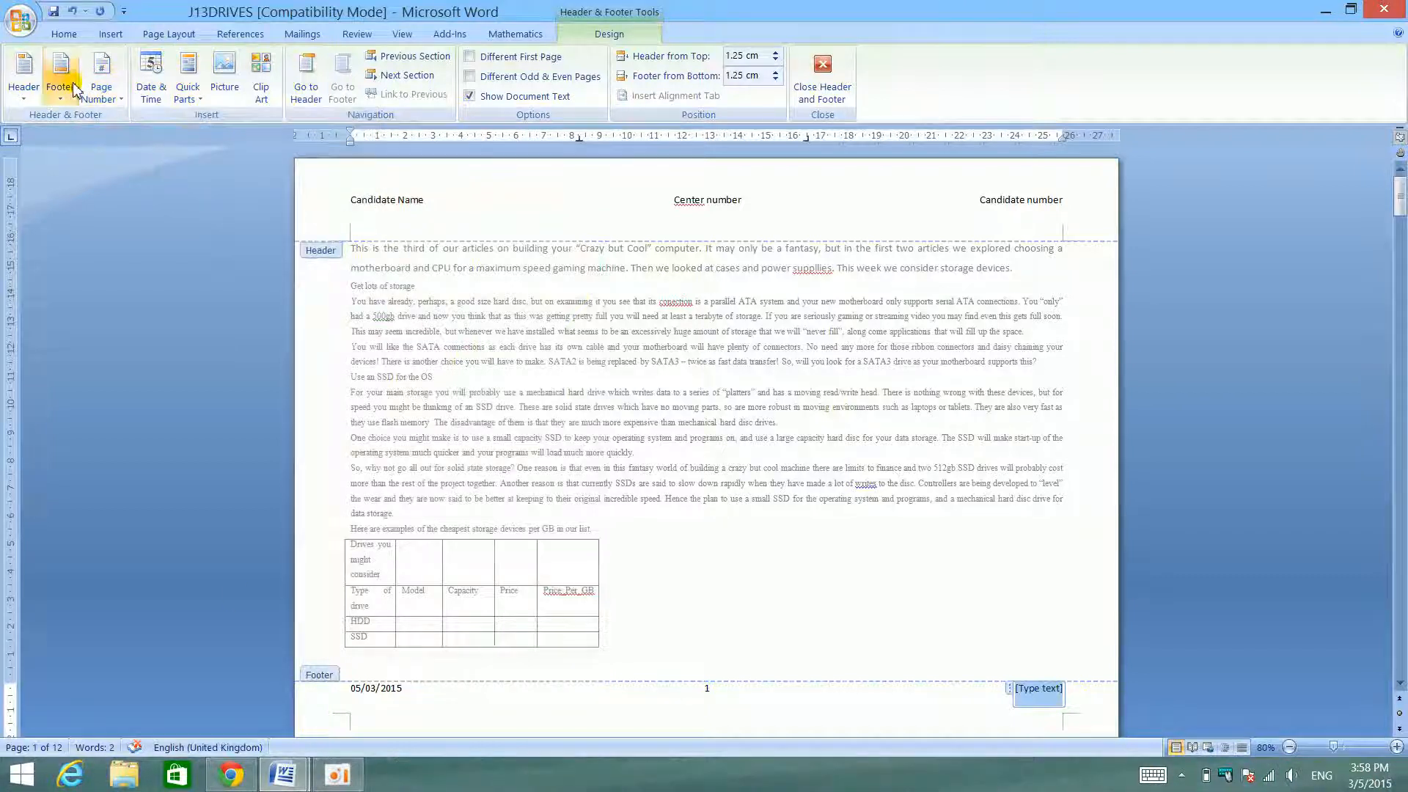
pyautogui.click(76, 89)
pyautogui.scroll(-5, 240, 533)
pyautogui.scroll(-1, 247, 529)
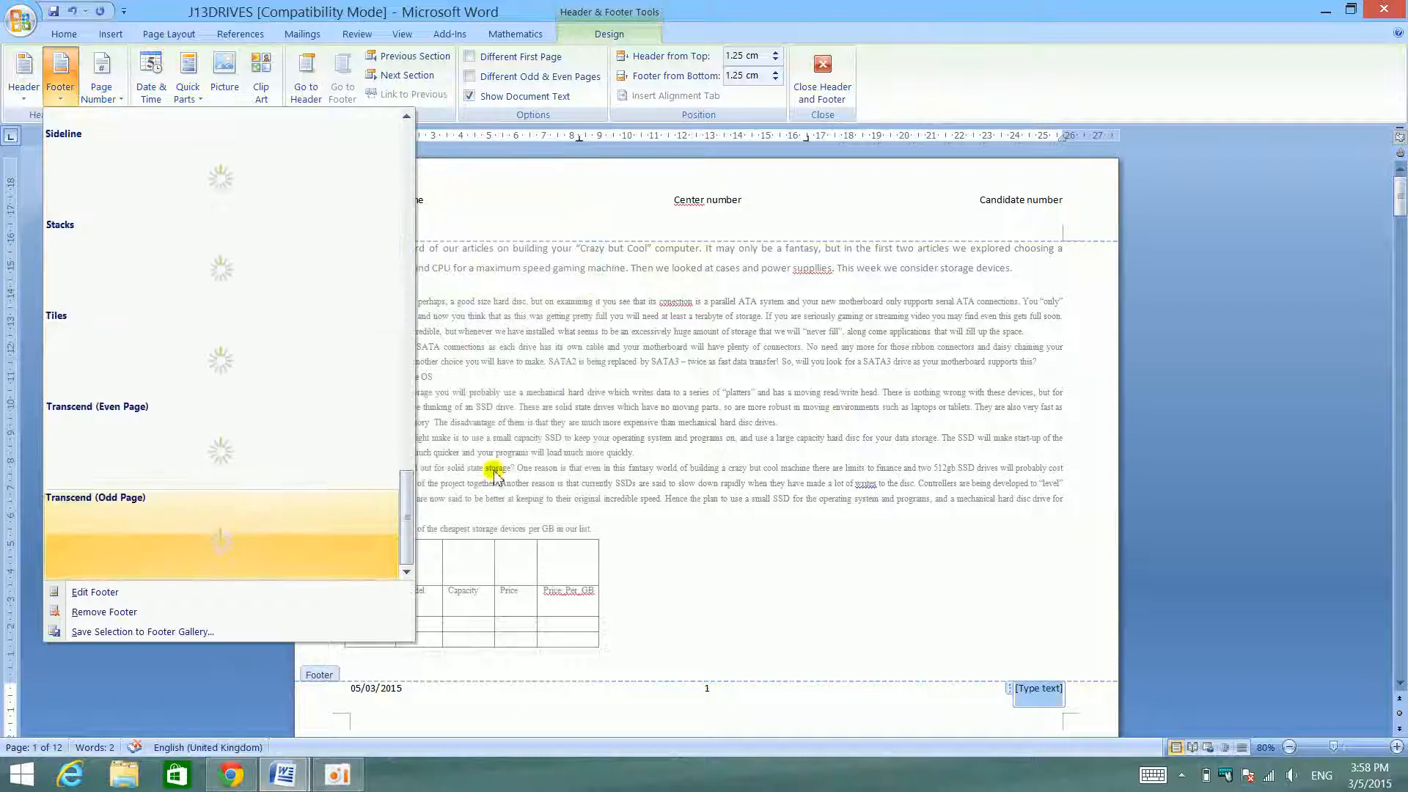
pyautogui.click(824, 572)
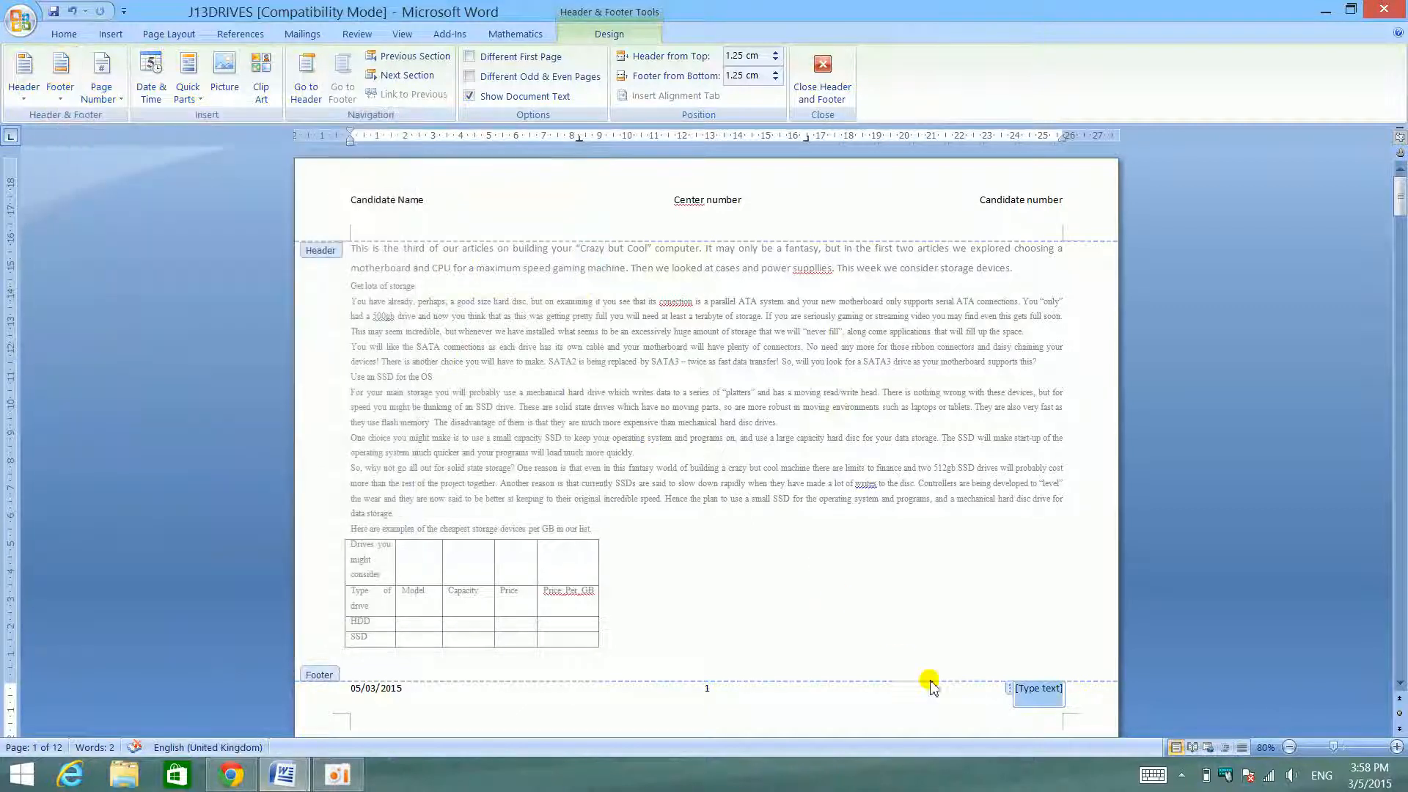
# - Return to the body text and place J13DRIVES beside the skills list, selecting the "Different heading and footer on the first page" item
pyautogui.doubleClick(857, 523)
pyautogui.tripleClick(857, 523)
pyautogui.click(857, 523)
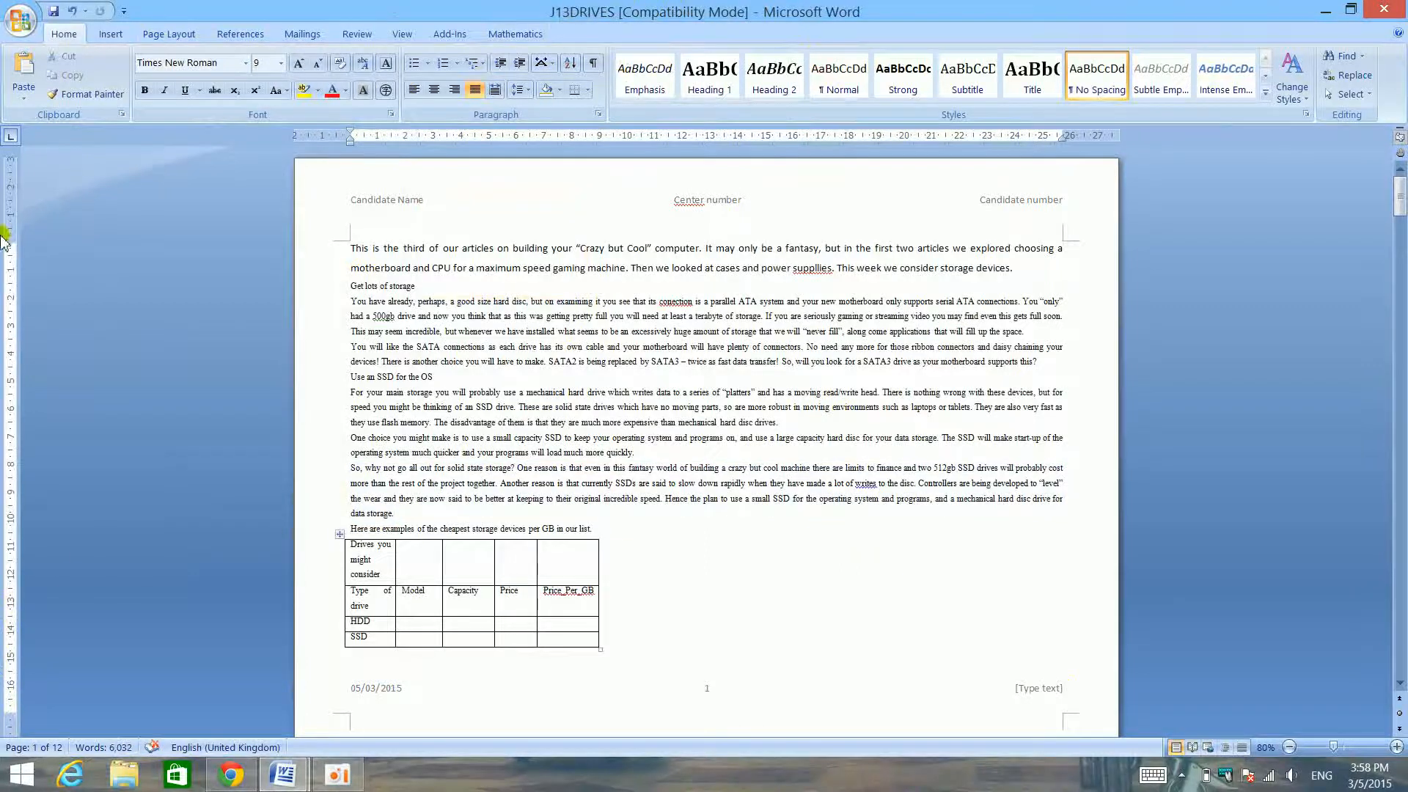
pyautogui.moveTo(539, 9); pyautogui.dragTo(1405, 220)
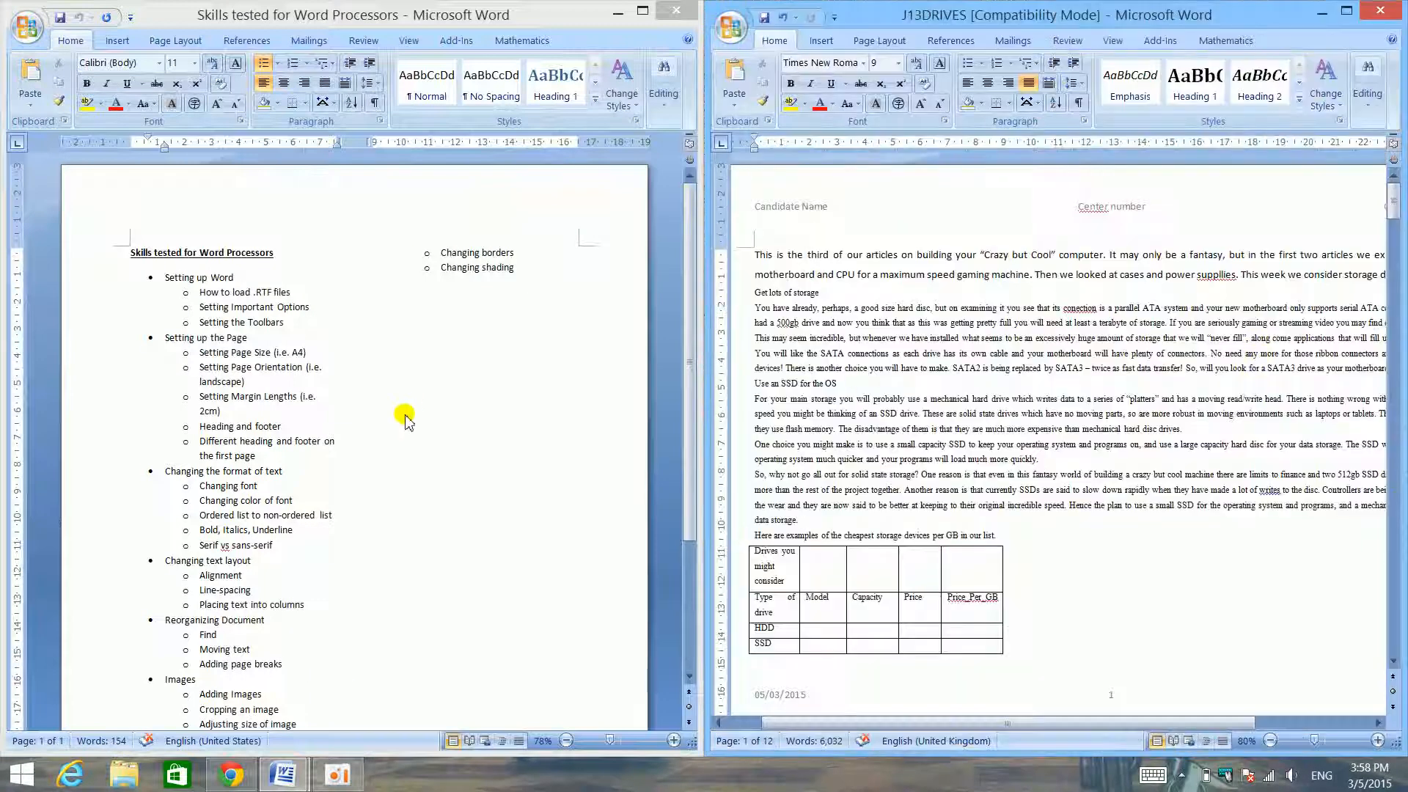
pyautogui.tripleClick(187, 445)
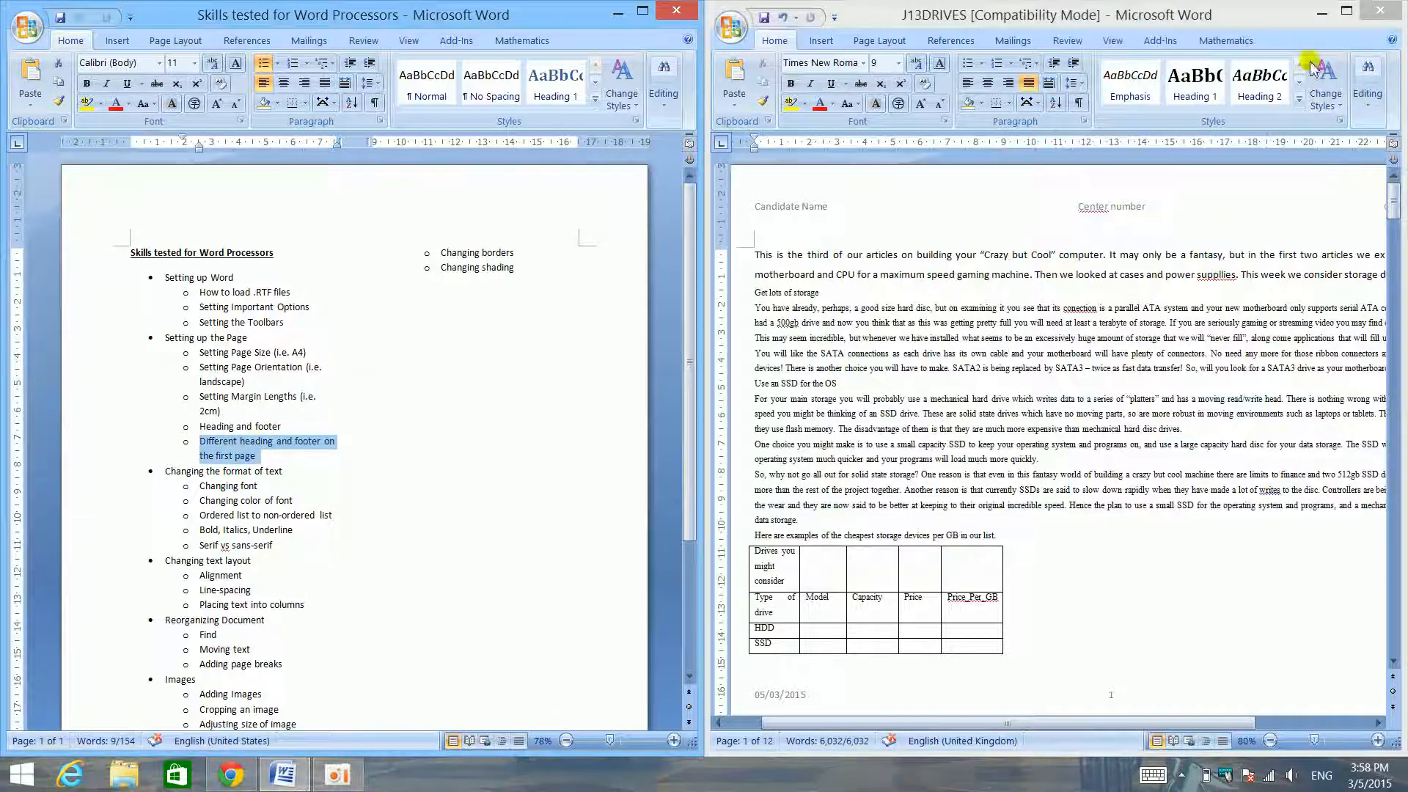
# - Maximize the J13DRIVES window and turn on a different first page for its header and footer
pyautogui.click(1345, 14)
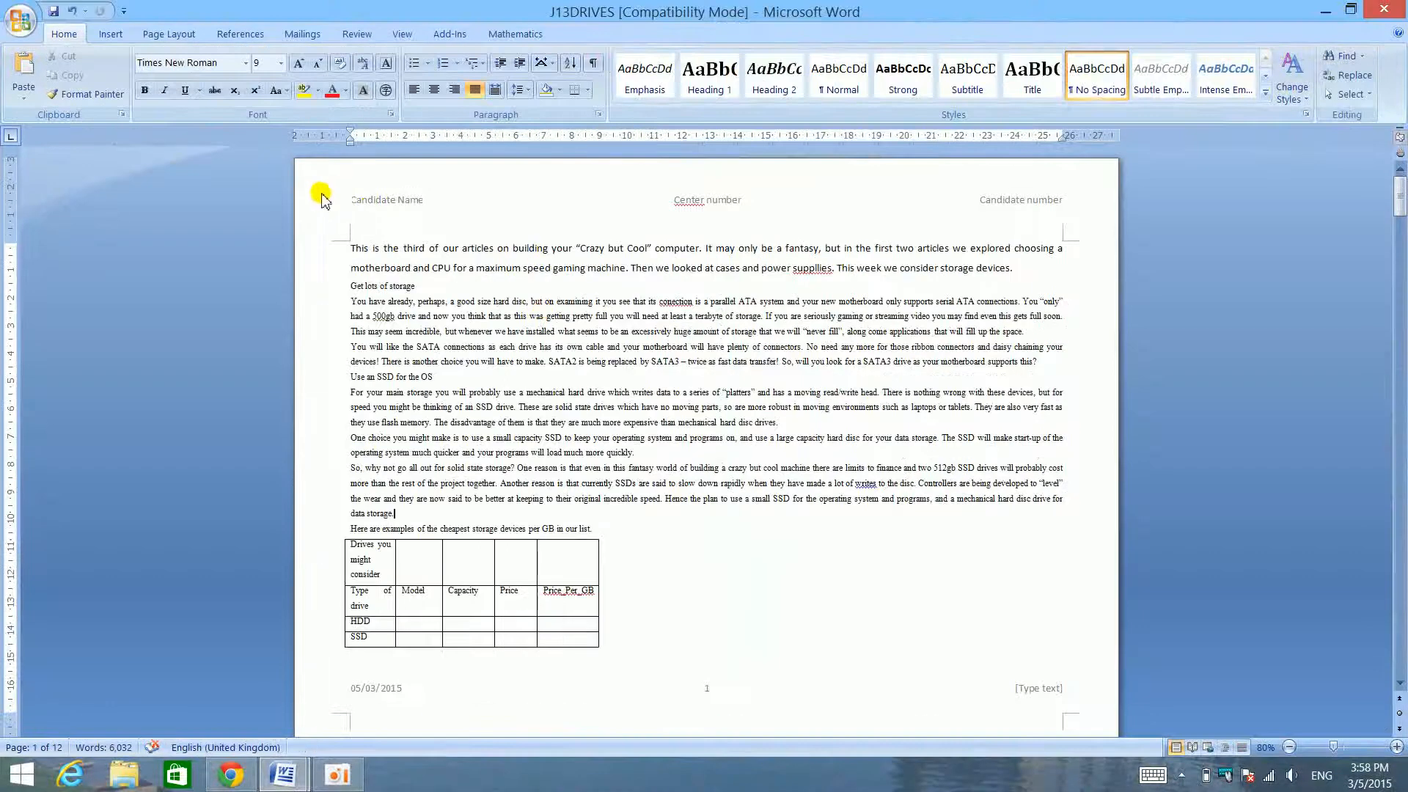
pyautogui.doubleClick(397, 209)
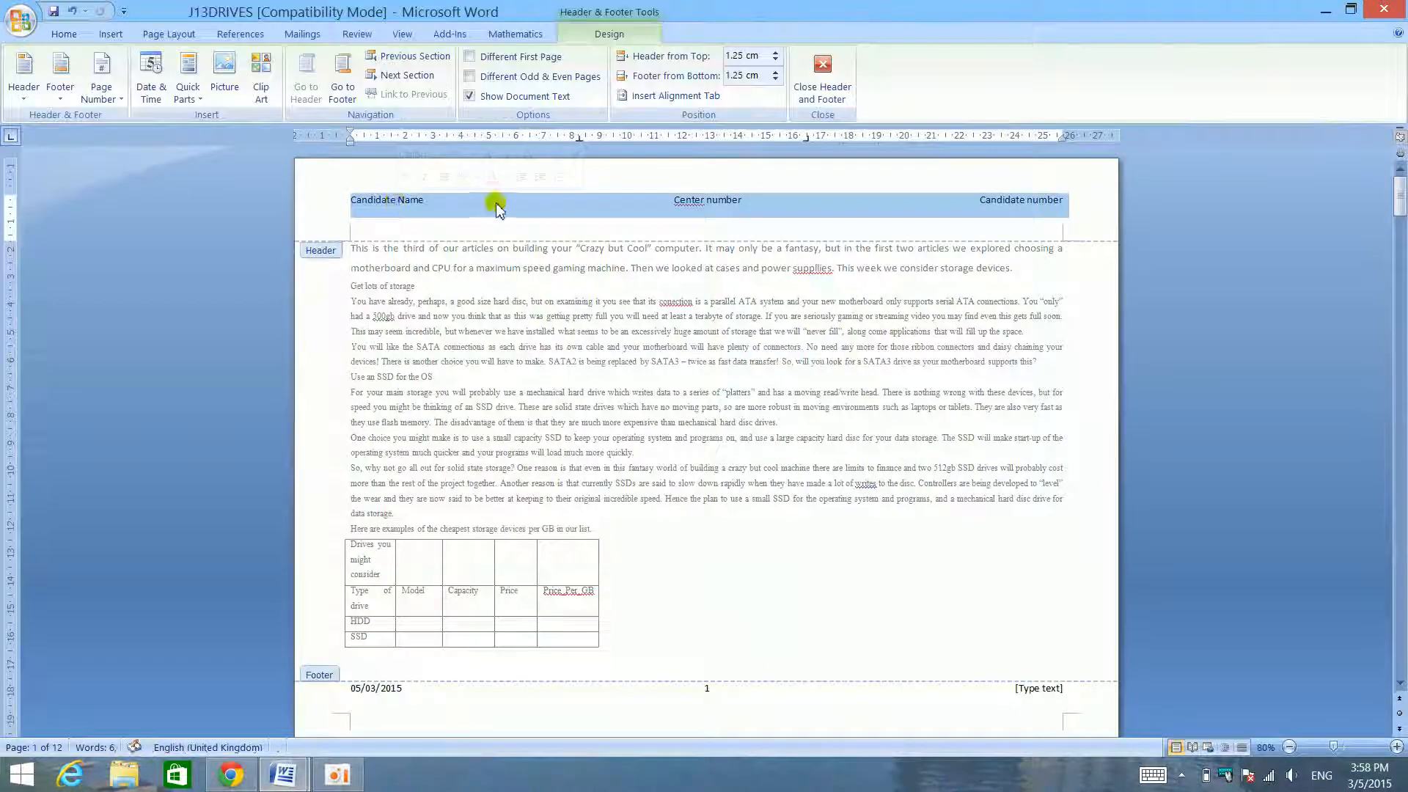
pyautogui.doubleClick(560, 335)
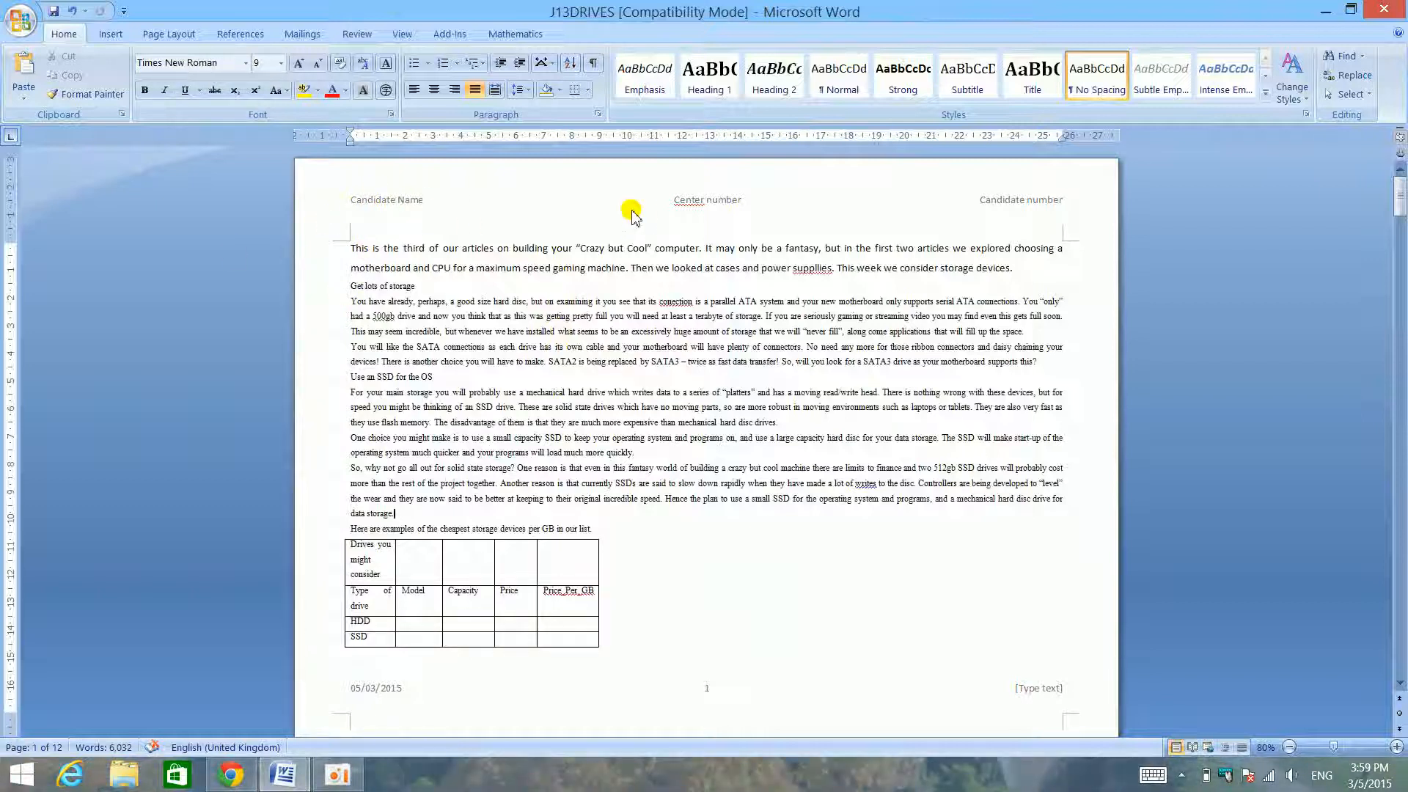
pyautogui.doubleClick(516, 202)
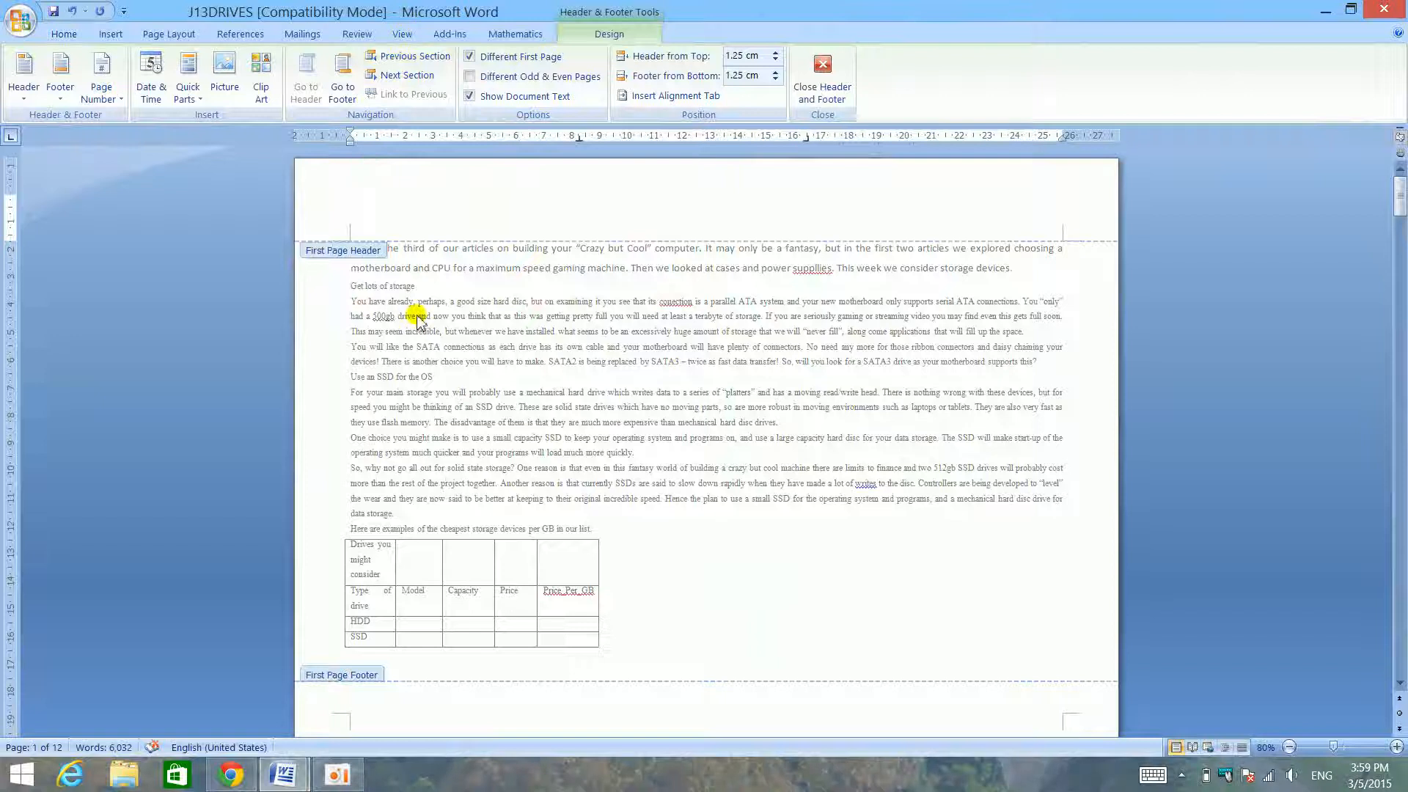
# - Compare the first-page header with page 2's header and enter "ghsdhjksvfmn" in the first-page header
pyautogui.scroll(-5, 416, 320)
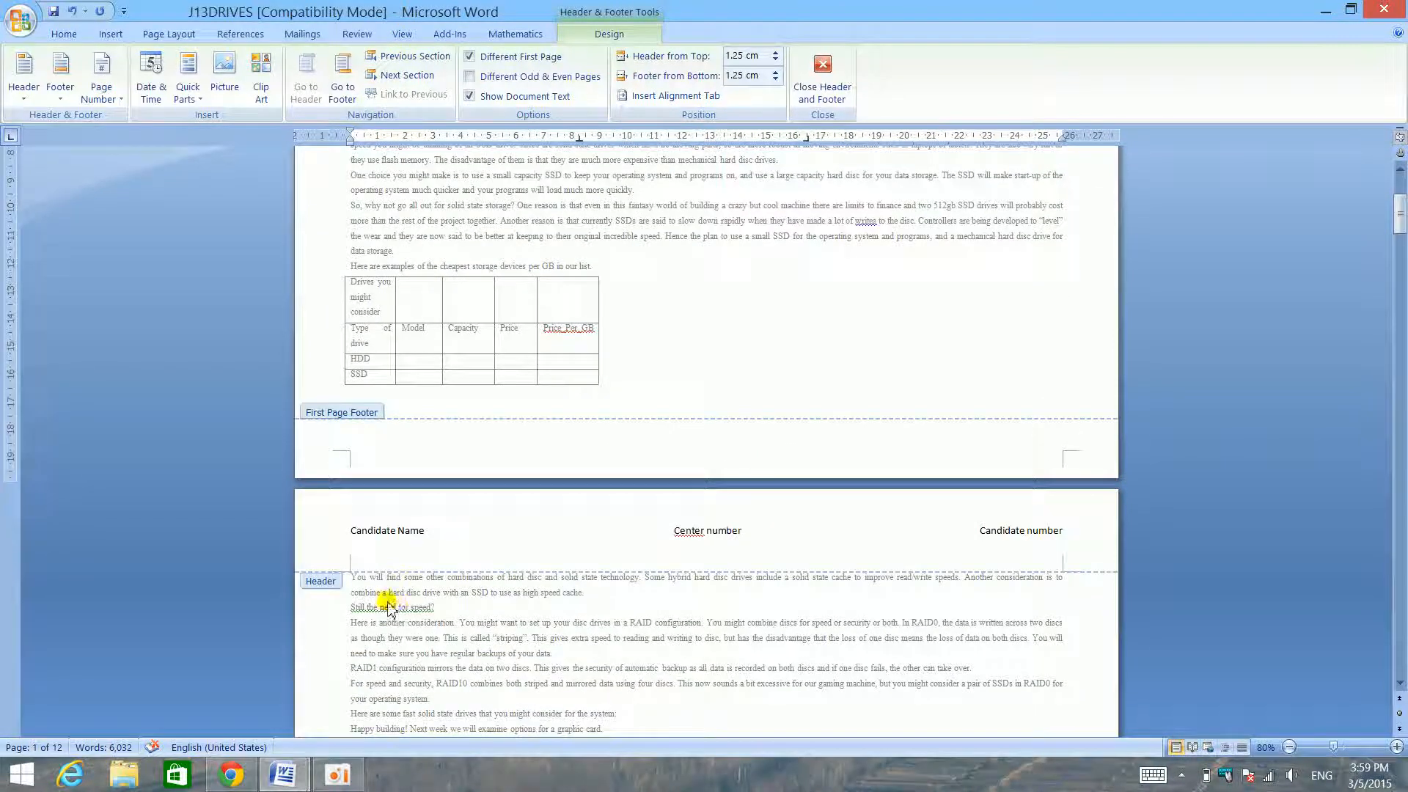
pyautogui.scroll(5, 438, 345)
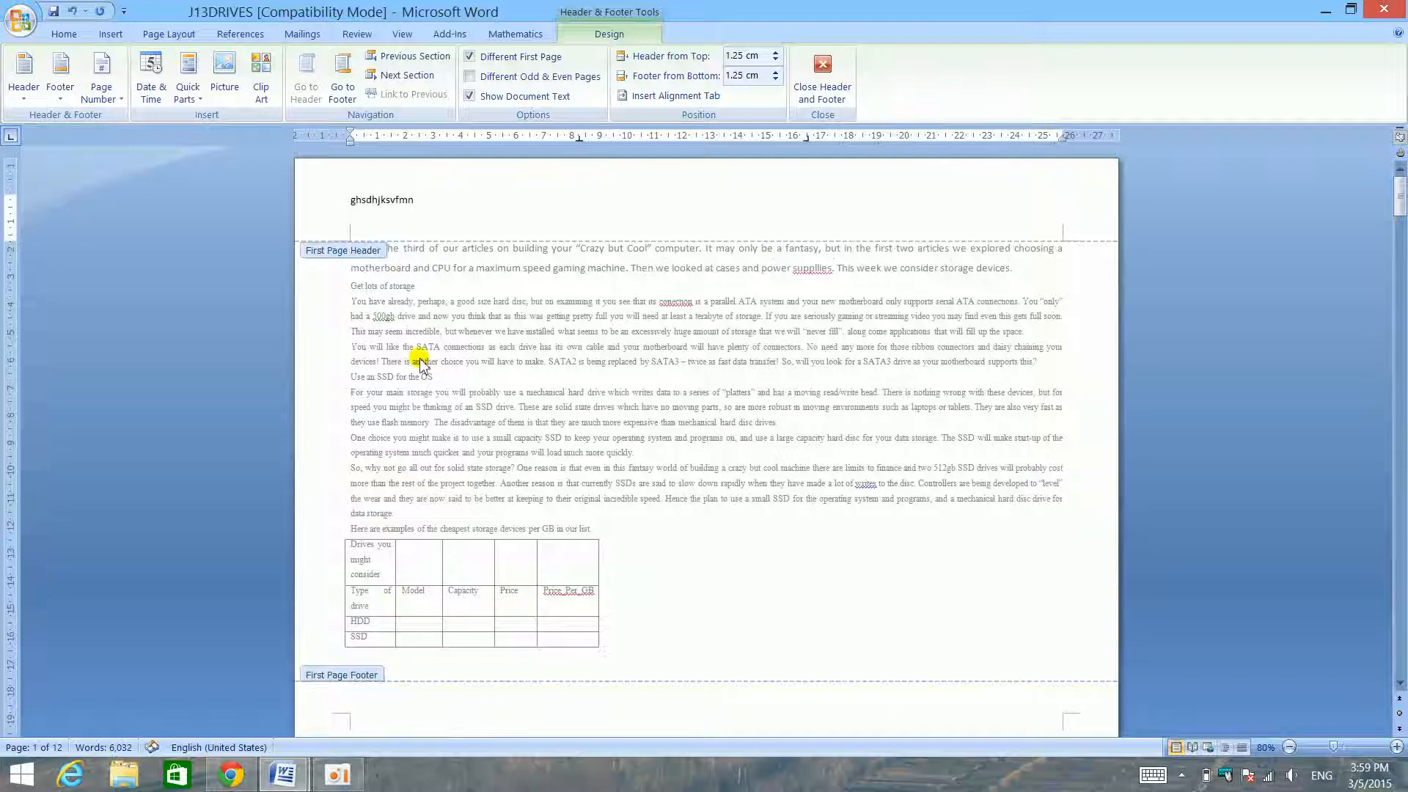
pyautogui.scroll(-5, 485, 438)
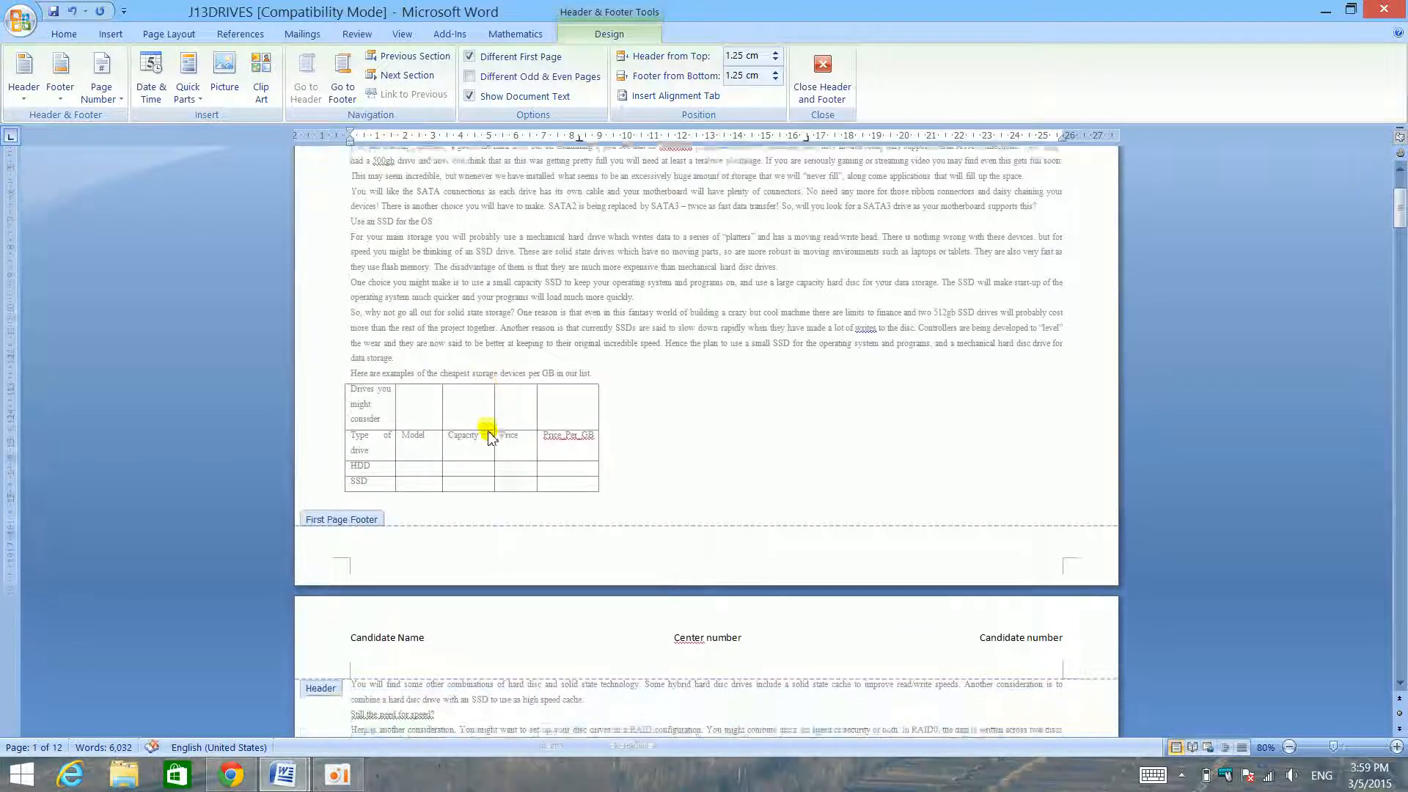
pyautogui.press('super')
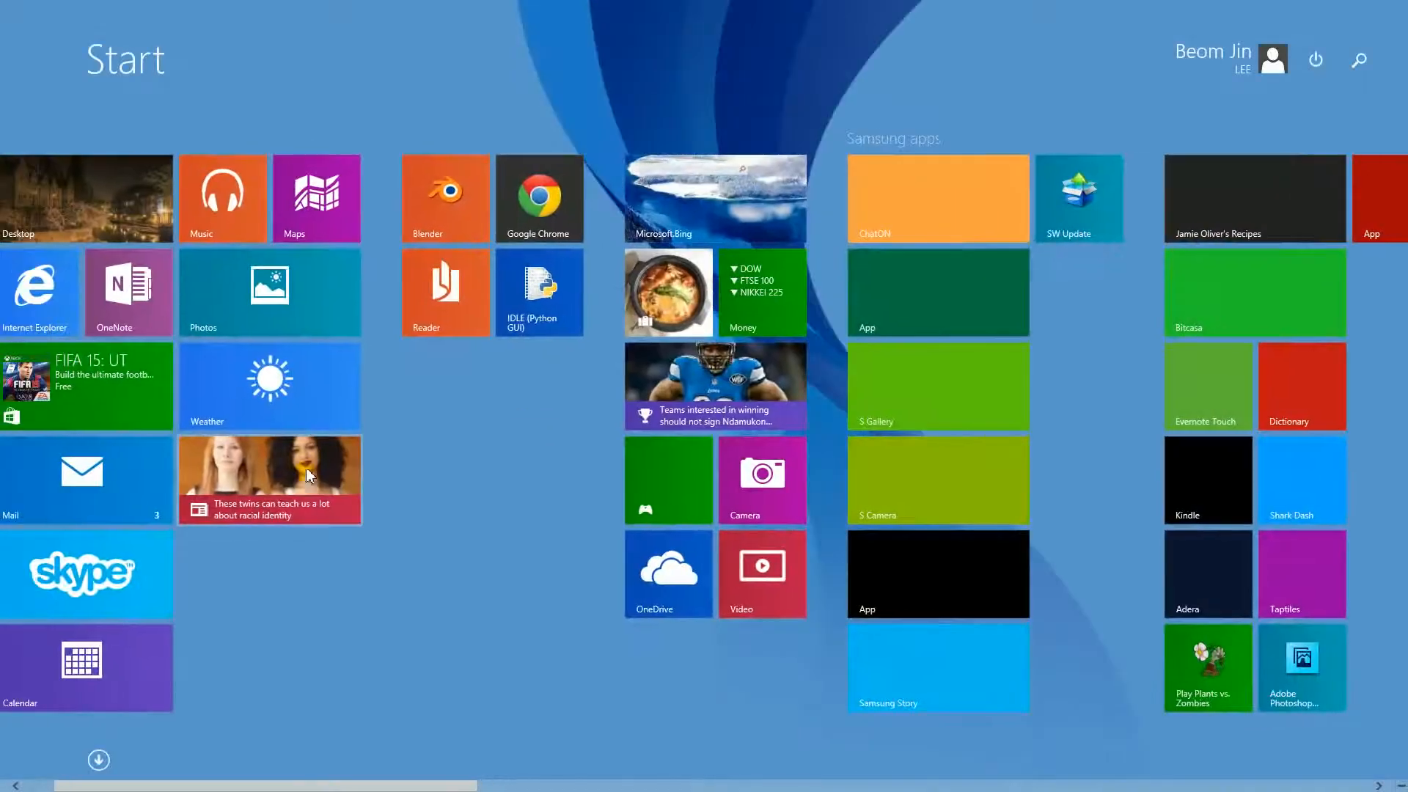
pyautogui.press('super')
pyautogui.press('super')
pyautogui.press('super')
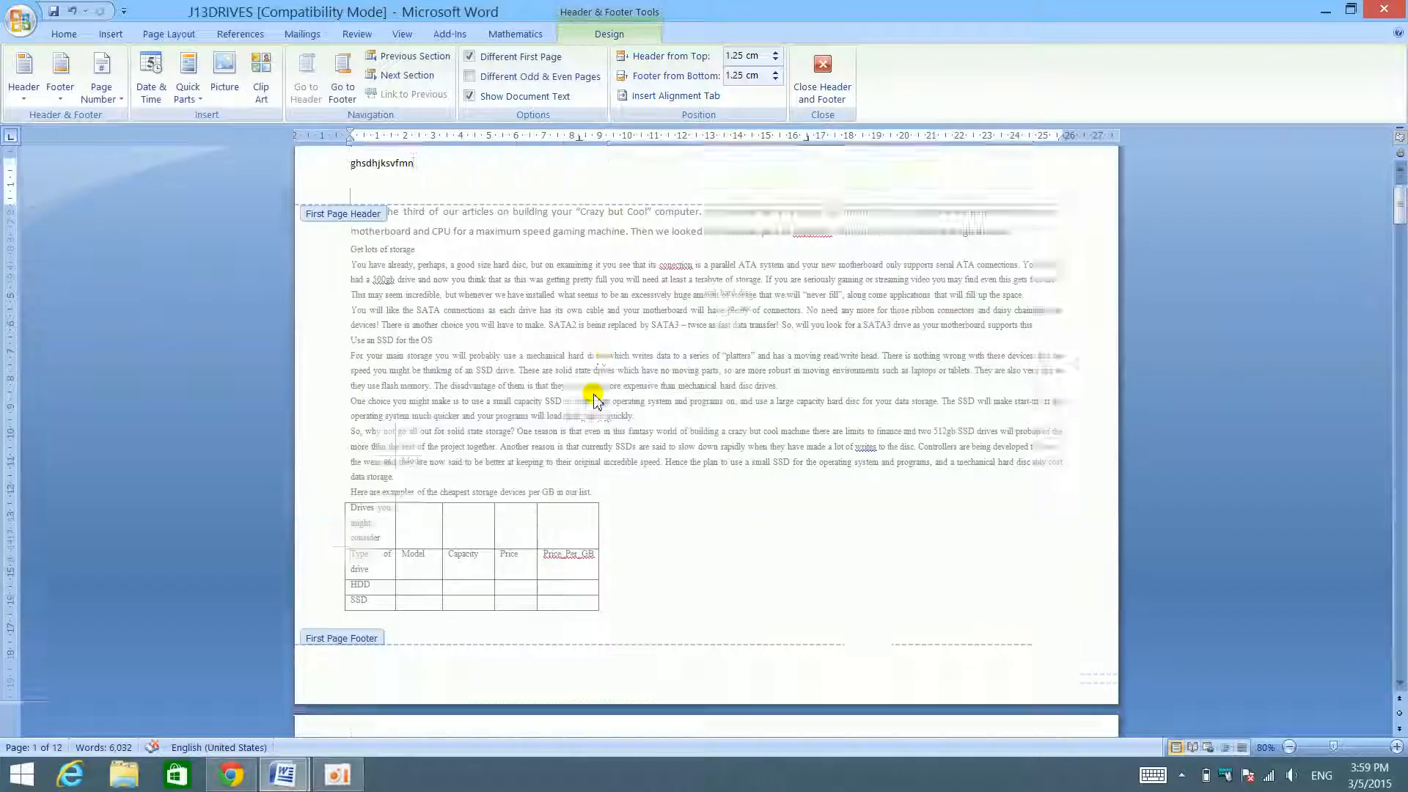
# - Enter "fafasfa" in the first-page footer, compare it with page 2's footer, and return to the body text
pyautogui.scroll(-3, 597, 390)
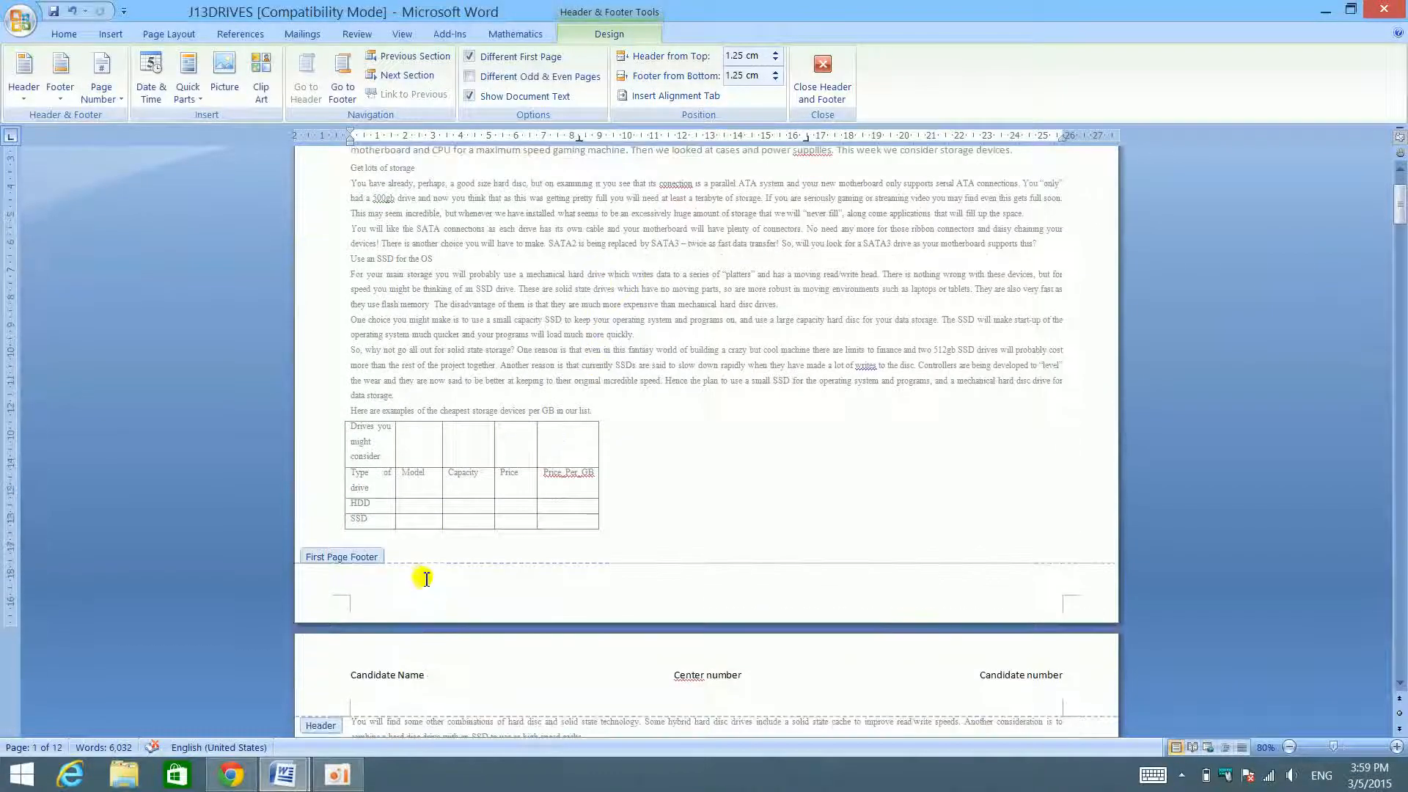
pyautogui.scroll(-10, 431, 575)
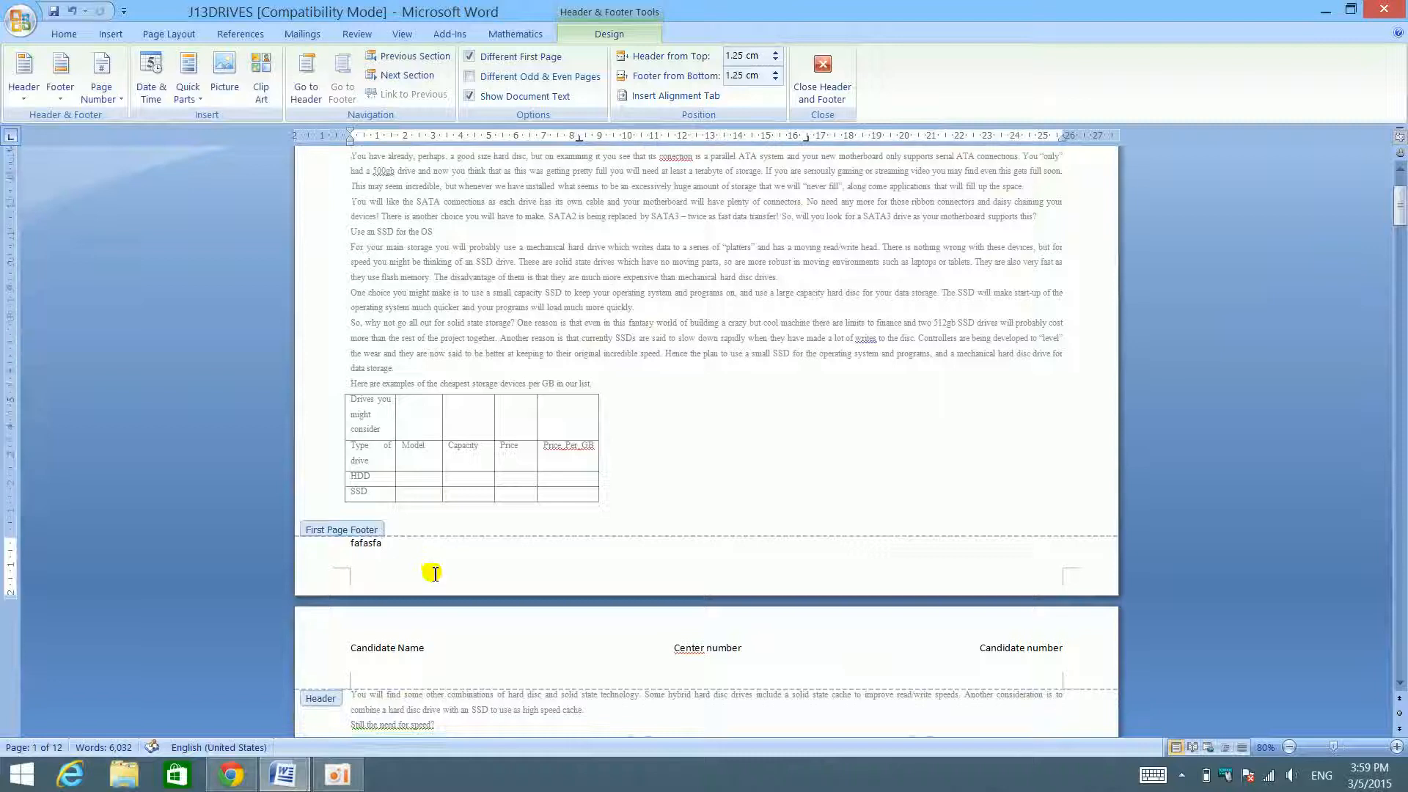
pyautogui.scroll(-2, 433, 570)
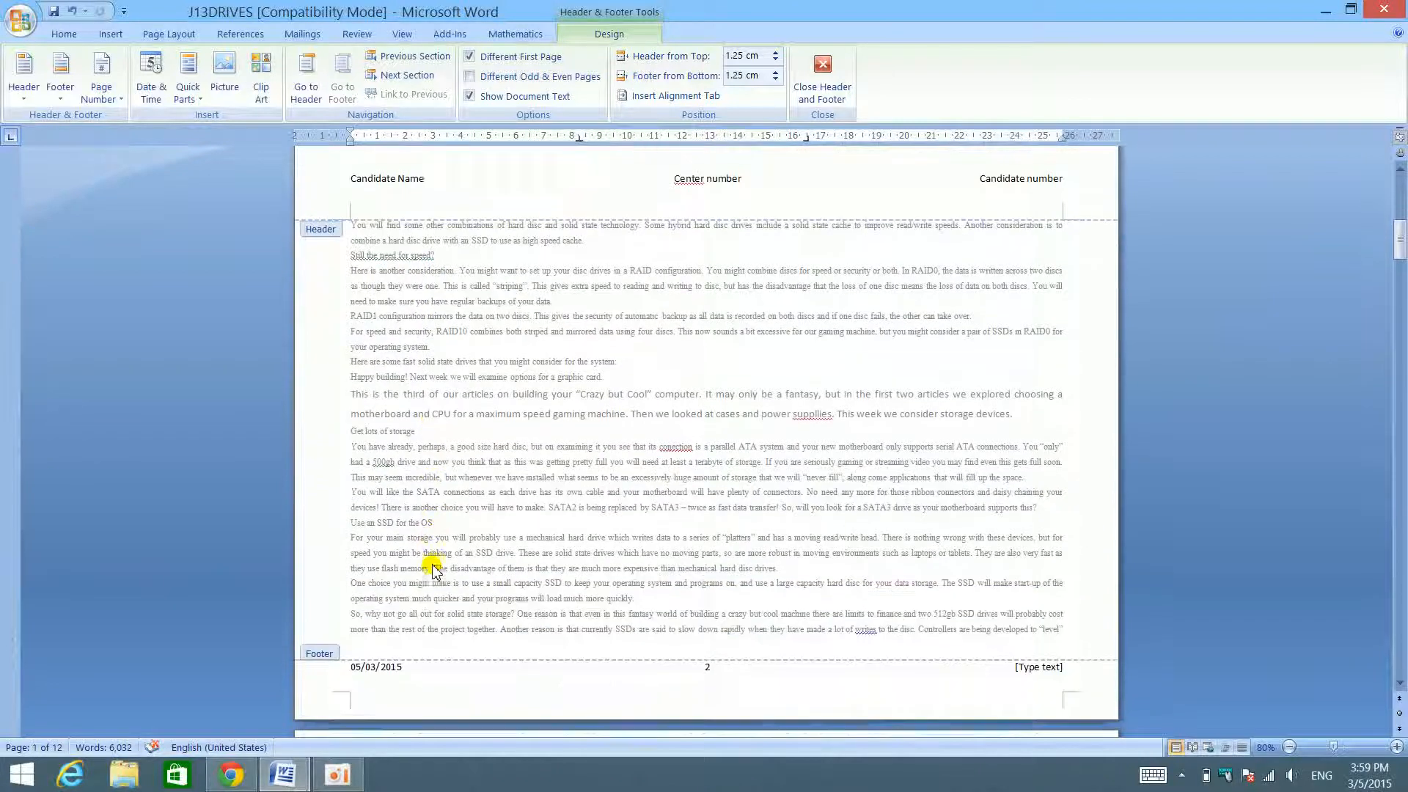
pyautogui.doubleClick(455, 561)
pyautogui.scroll(10, 451, 560)
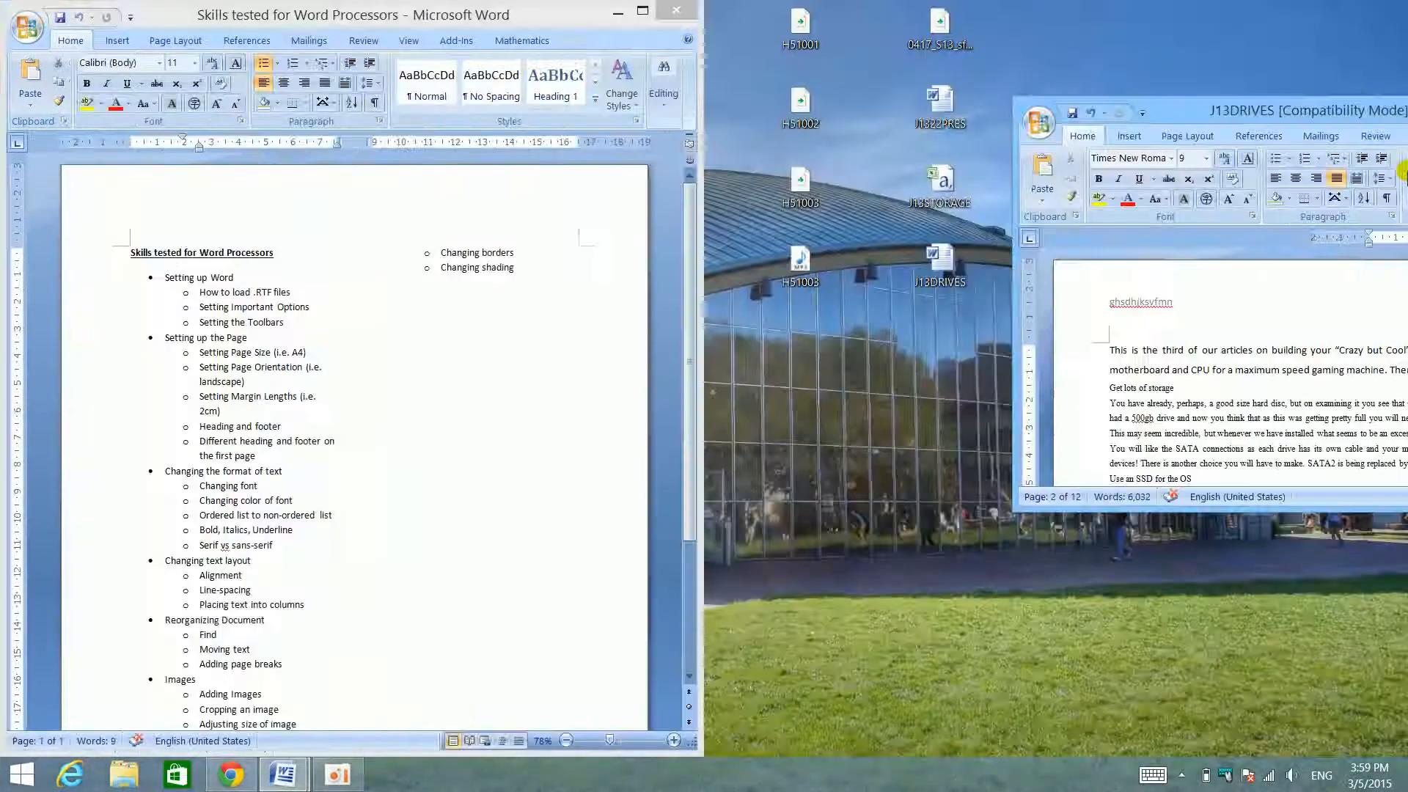
# - Place J13DRIVES beside the skills list again and review the skills that follow the first-page header and footer item
pyautogui.moveTo(1406, 176); pyautogui.dragTo(1407, 163)
pyautogui.click(363, 460)
pyautogui.tripleClick(363, 460)
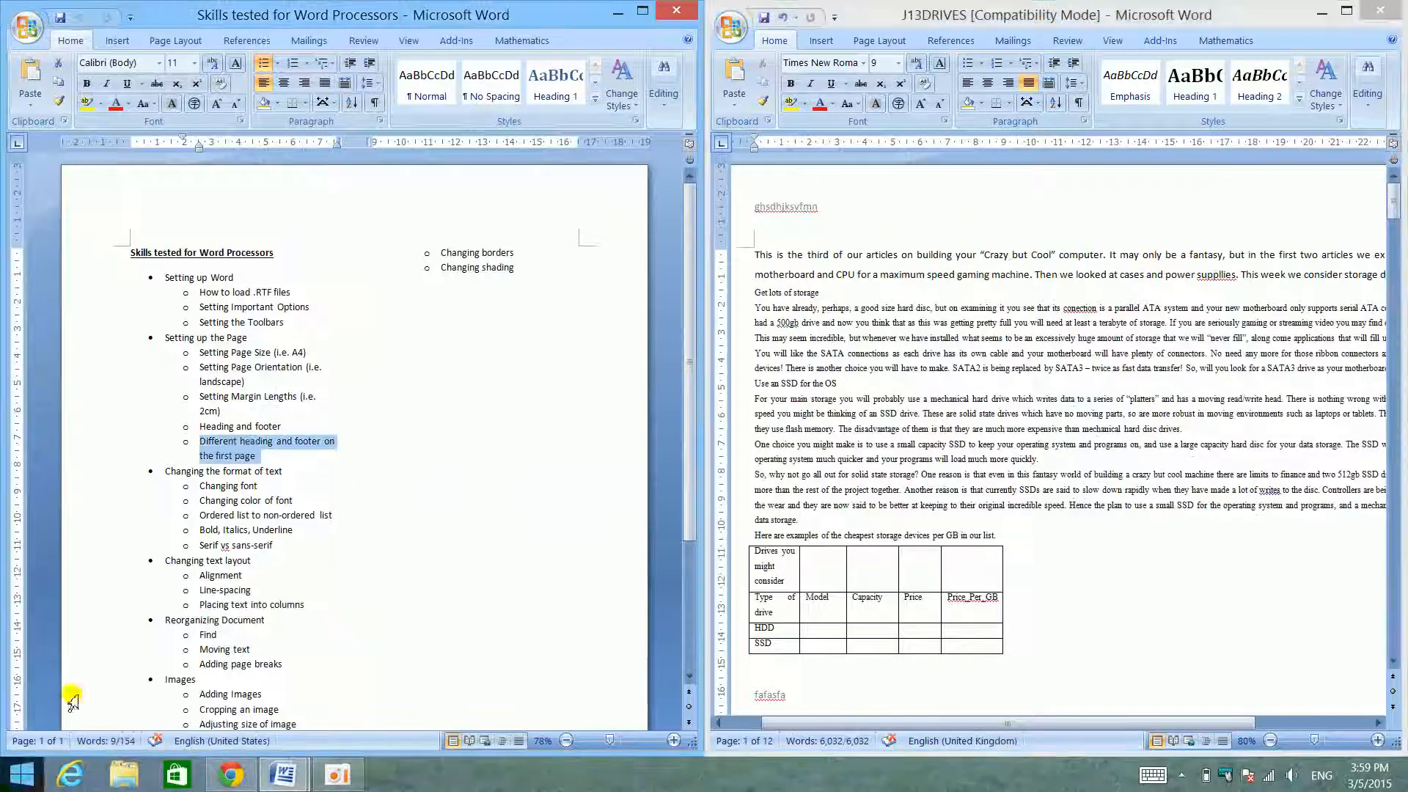
pyautogui.scroll(-5, 355, 490)
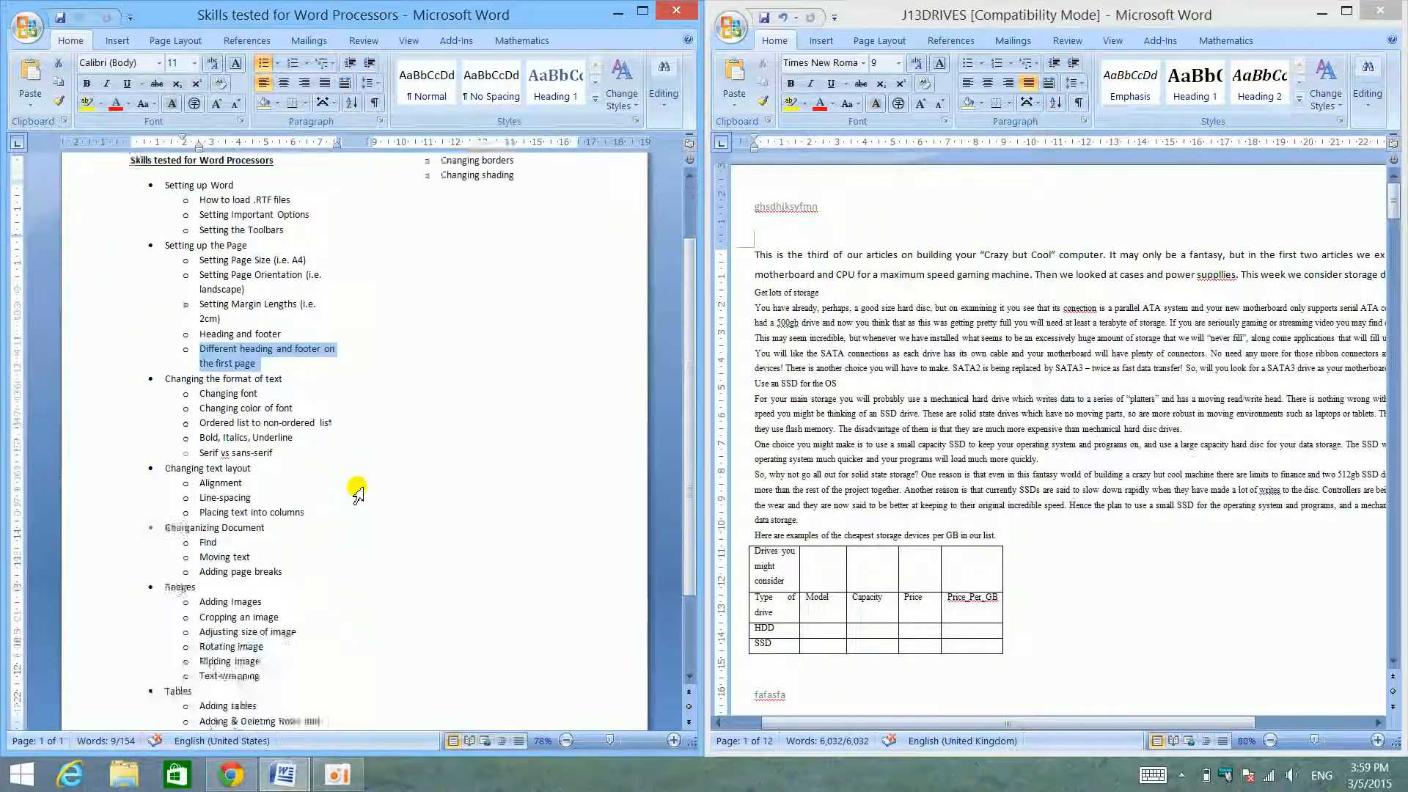
# - Select the opening paragraph of J13DRIVES and preview the available fonts on it without applying one
pyautogui.click(907, 314)
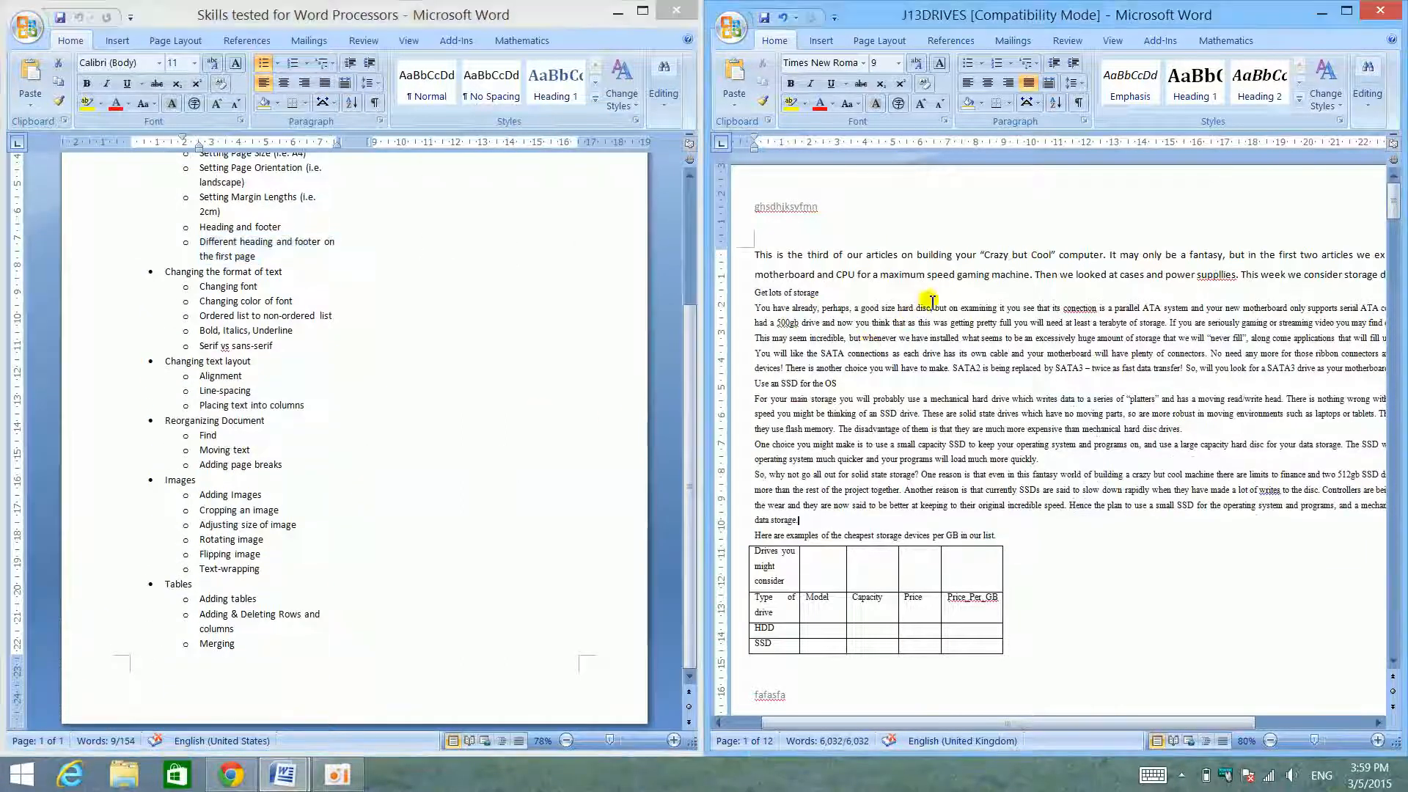
pyautogui.tripleClick(961, 256)
pyautogui.click(864, 64)
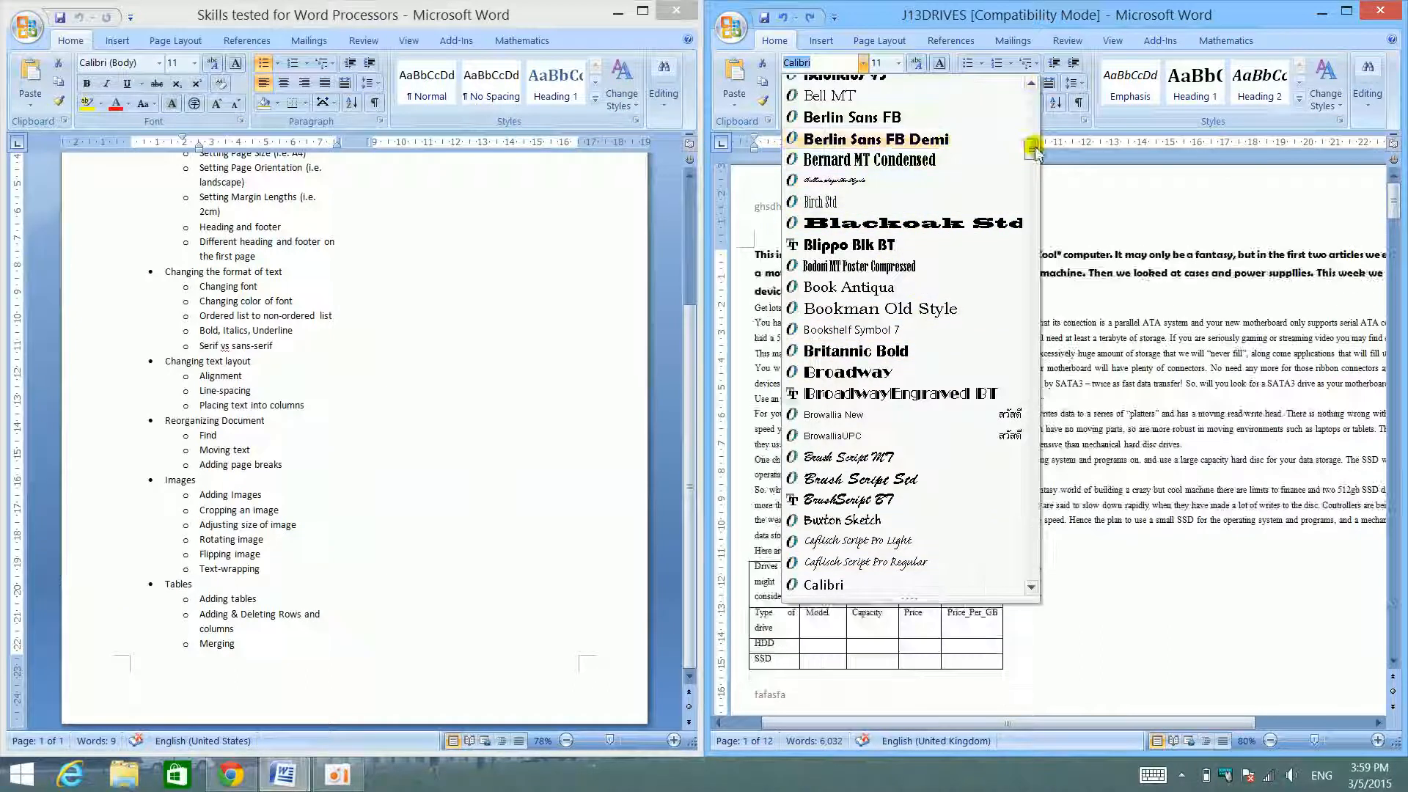
pyautogui.moveTo(1032, 148); pyautogui.dragTo(1032, 86)
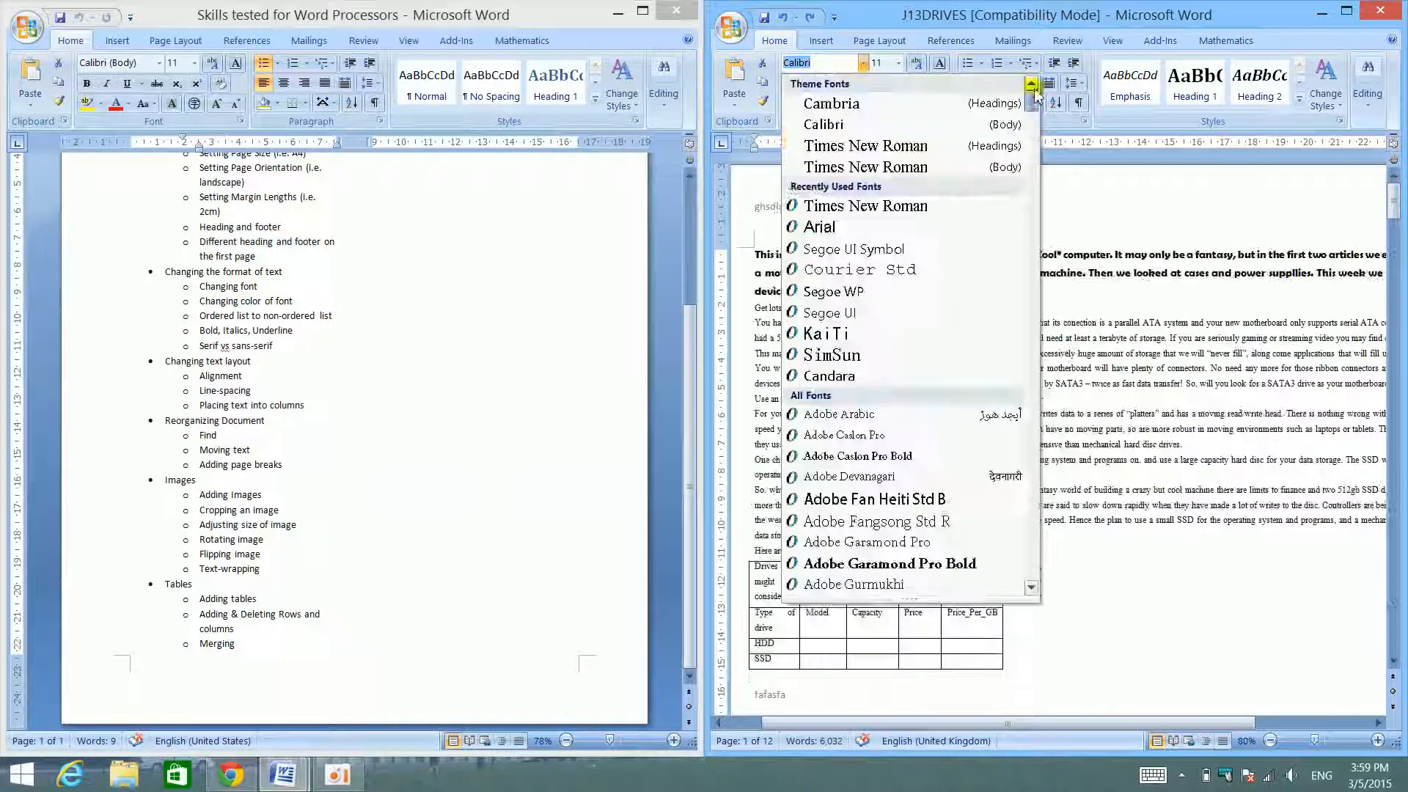
pyautogui.click(865, 65)
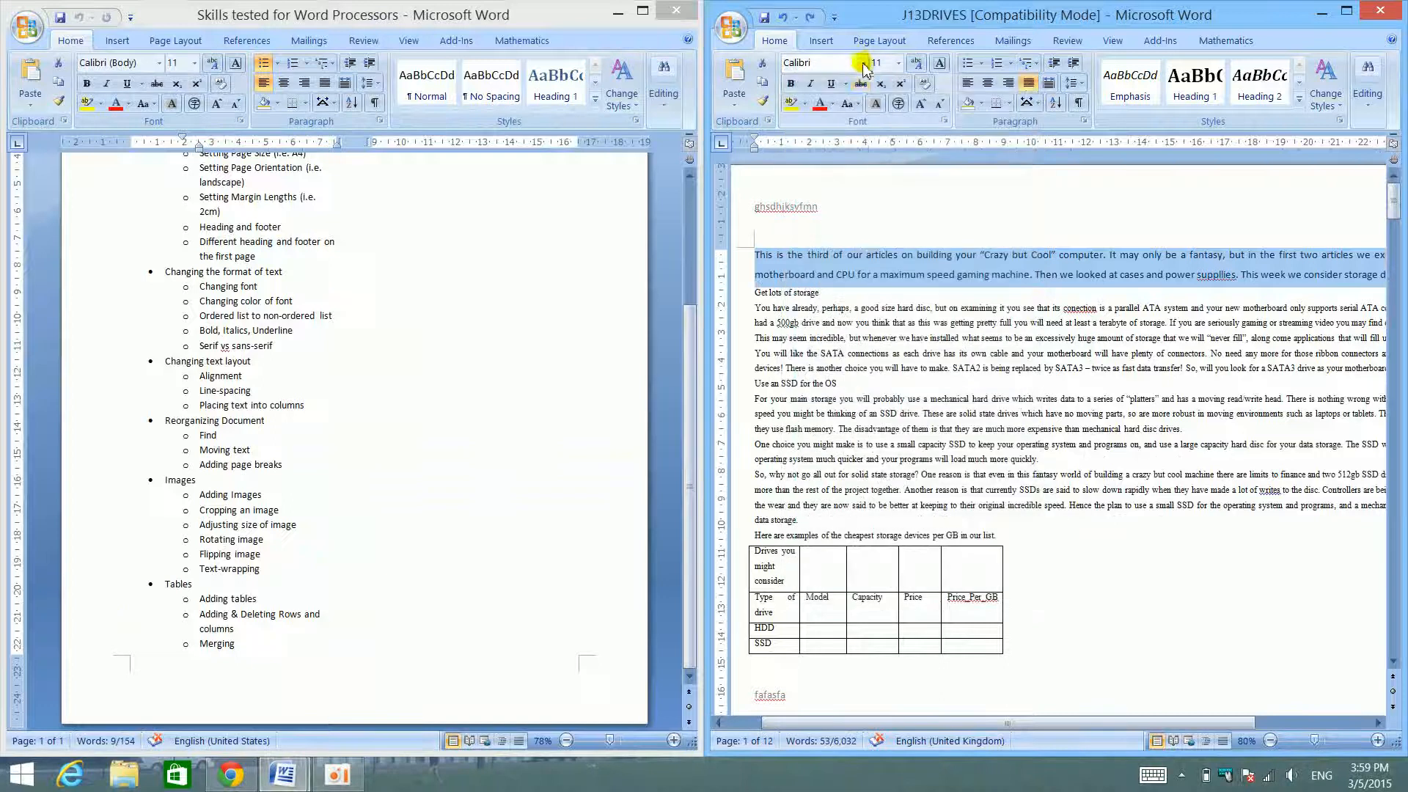
# - Try a light blue font colour on the opening paragraph, undo it, and maximize the J13DRIVES window
pyautogui.click(834, 106)
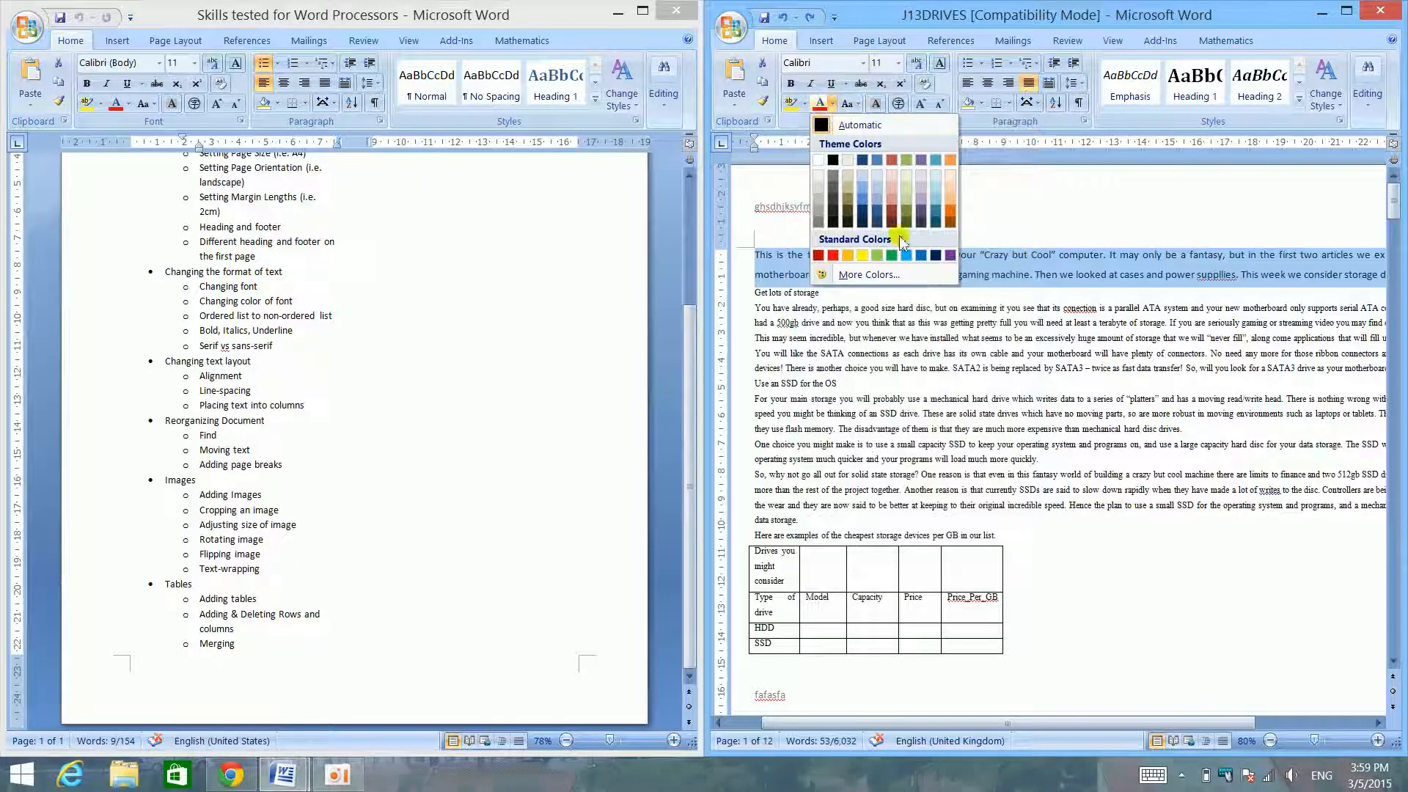
pyautogui.click(862, 188)
pyautogui.click(969, 289)
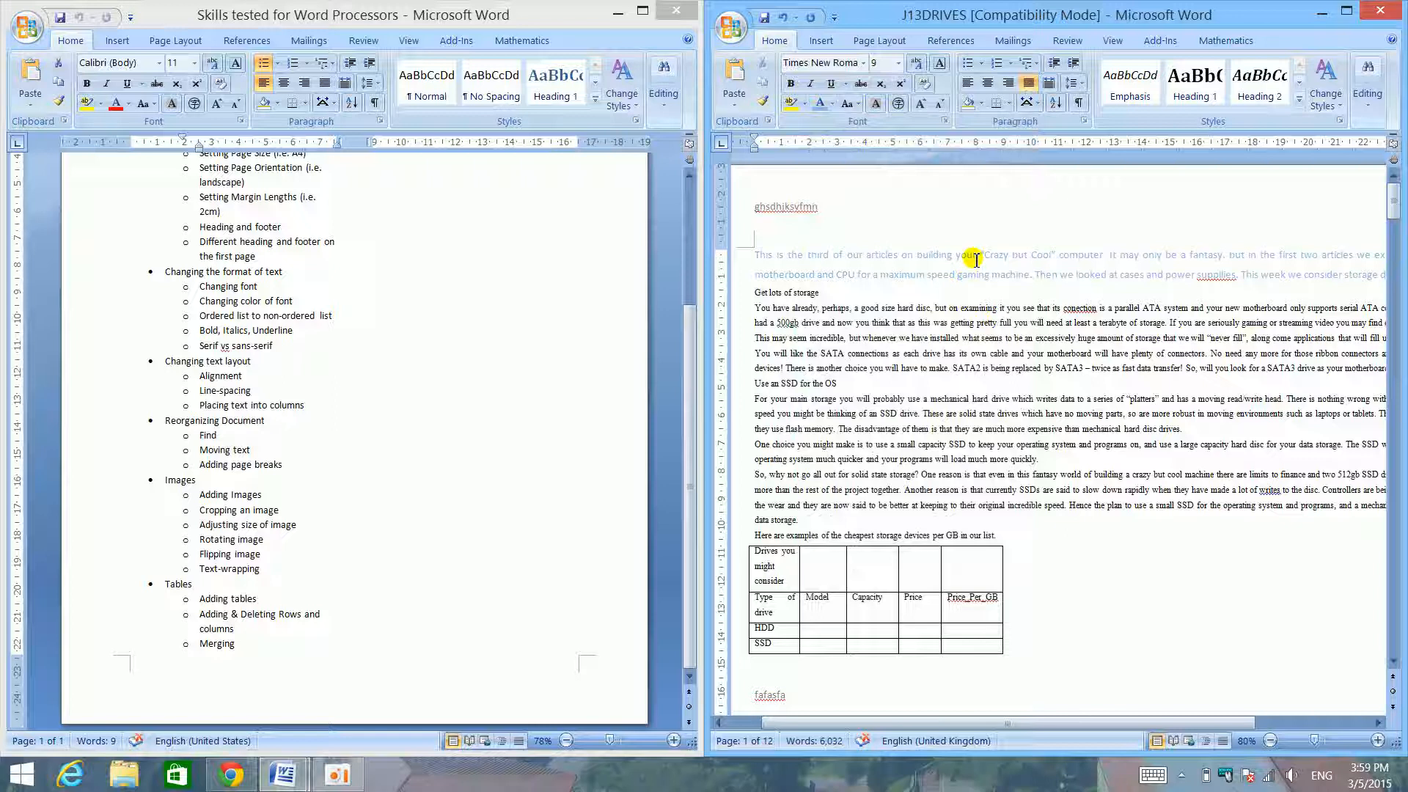
pyautogui.hotkey('ctrl', 'z')
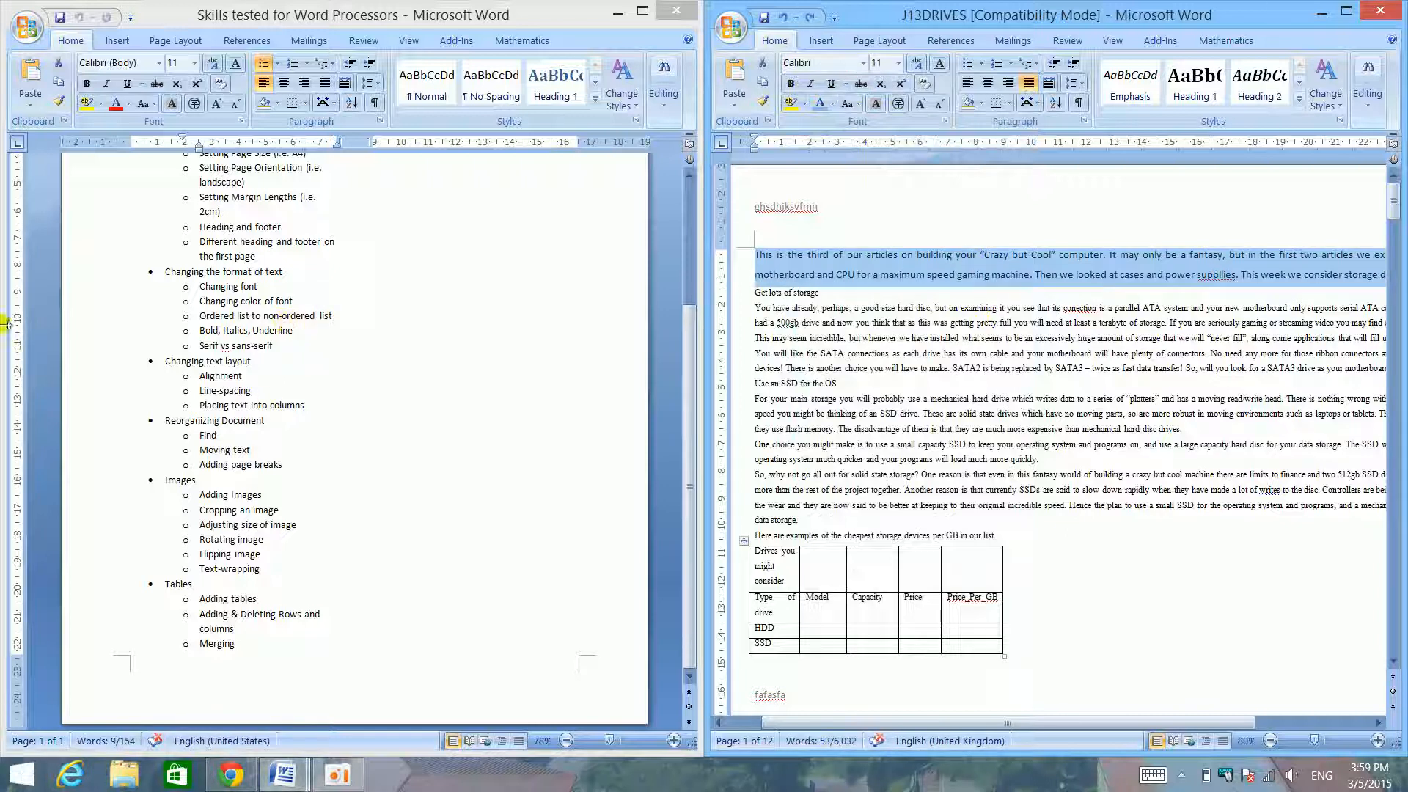
pyautogui.click(1346, 11)
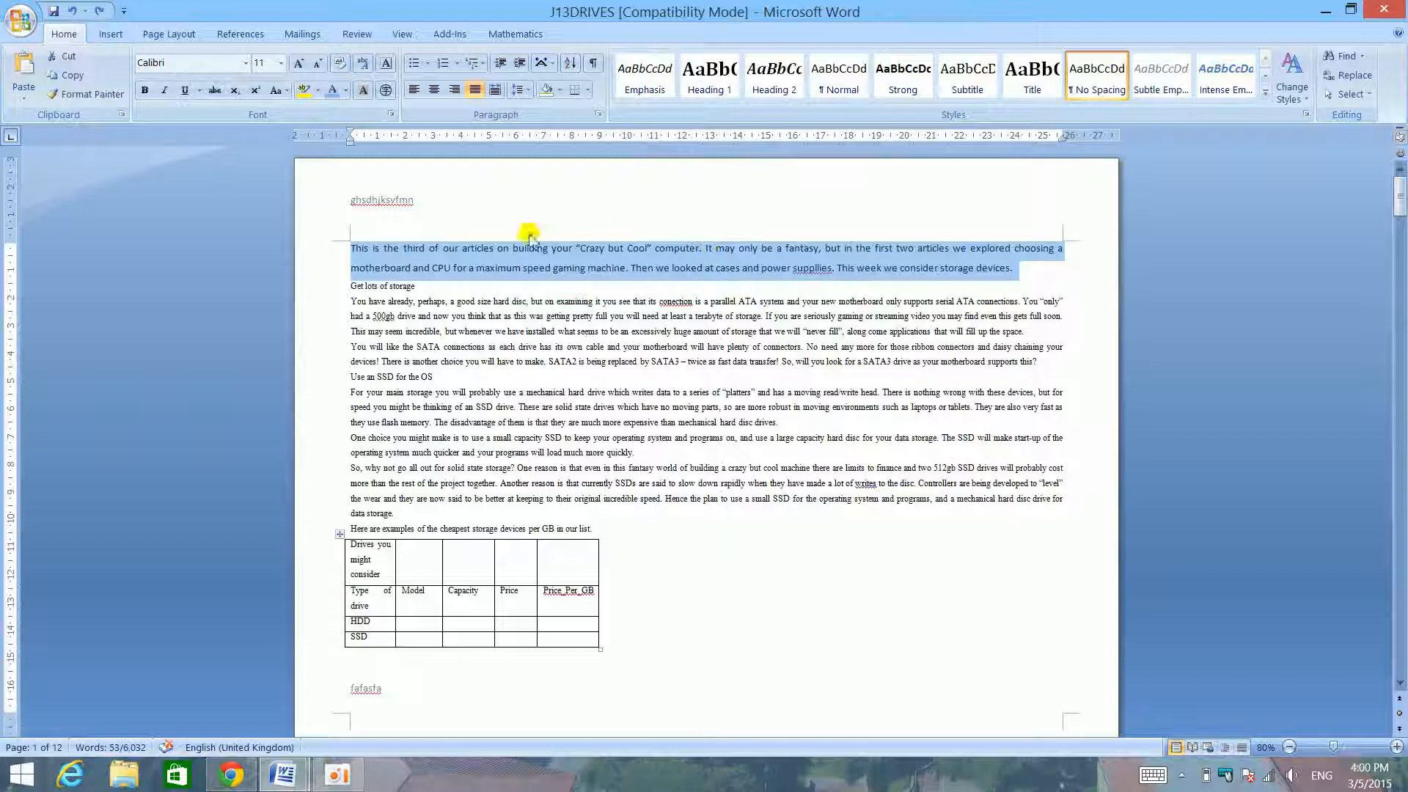
# - Start a numbered list above the opening paragraph with the items "Fjkd", "Fbjklbd", "Nsjksfnsljd" and "nfjksdnkls"
pyautogui.click(341, 245)
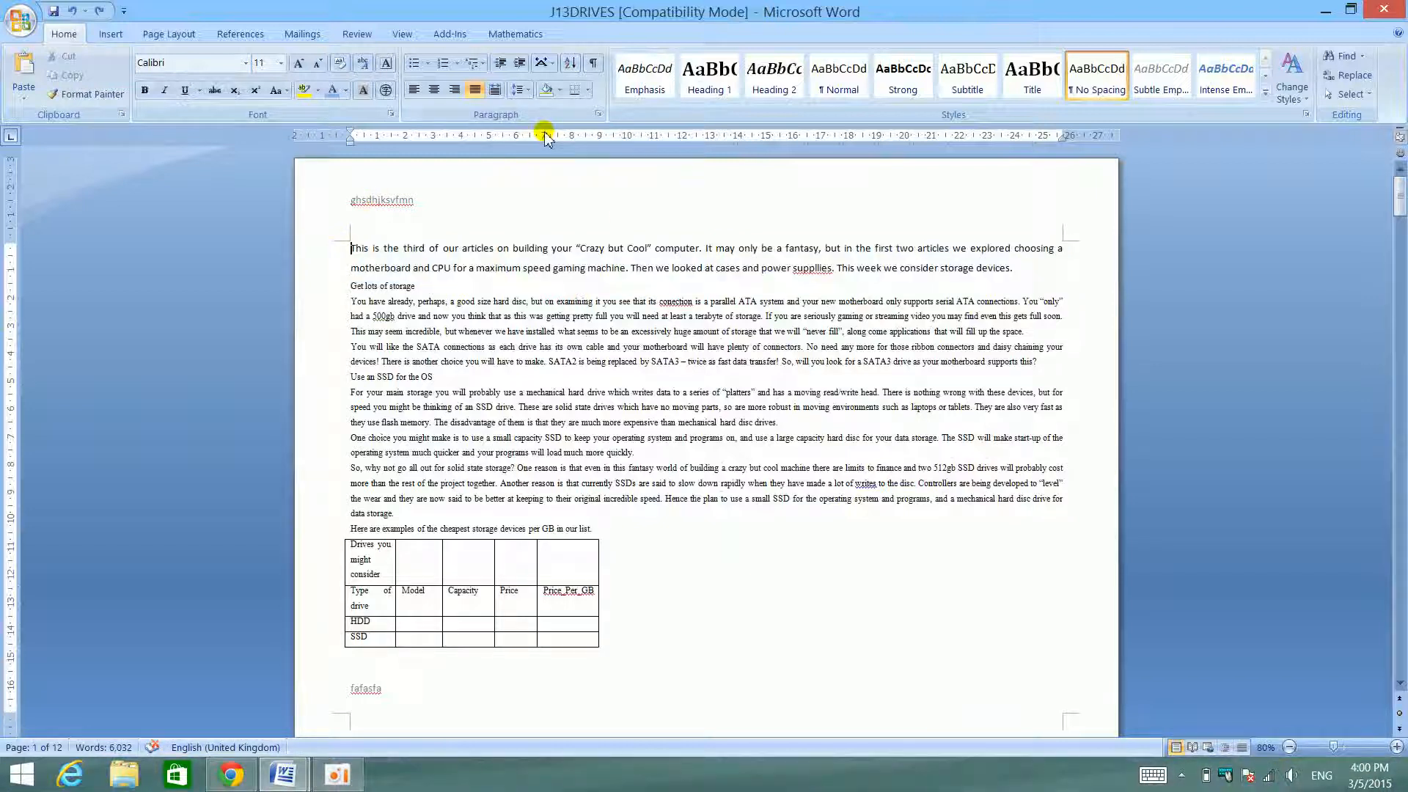
pyautogui.press('Return')
pyautogui.press('Return')
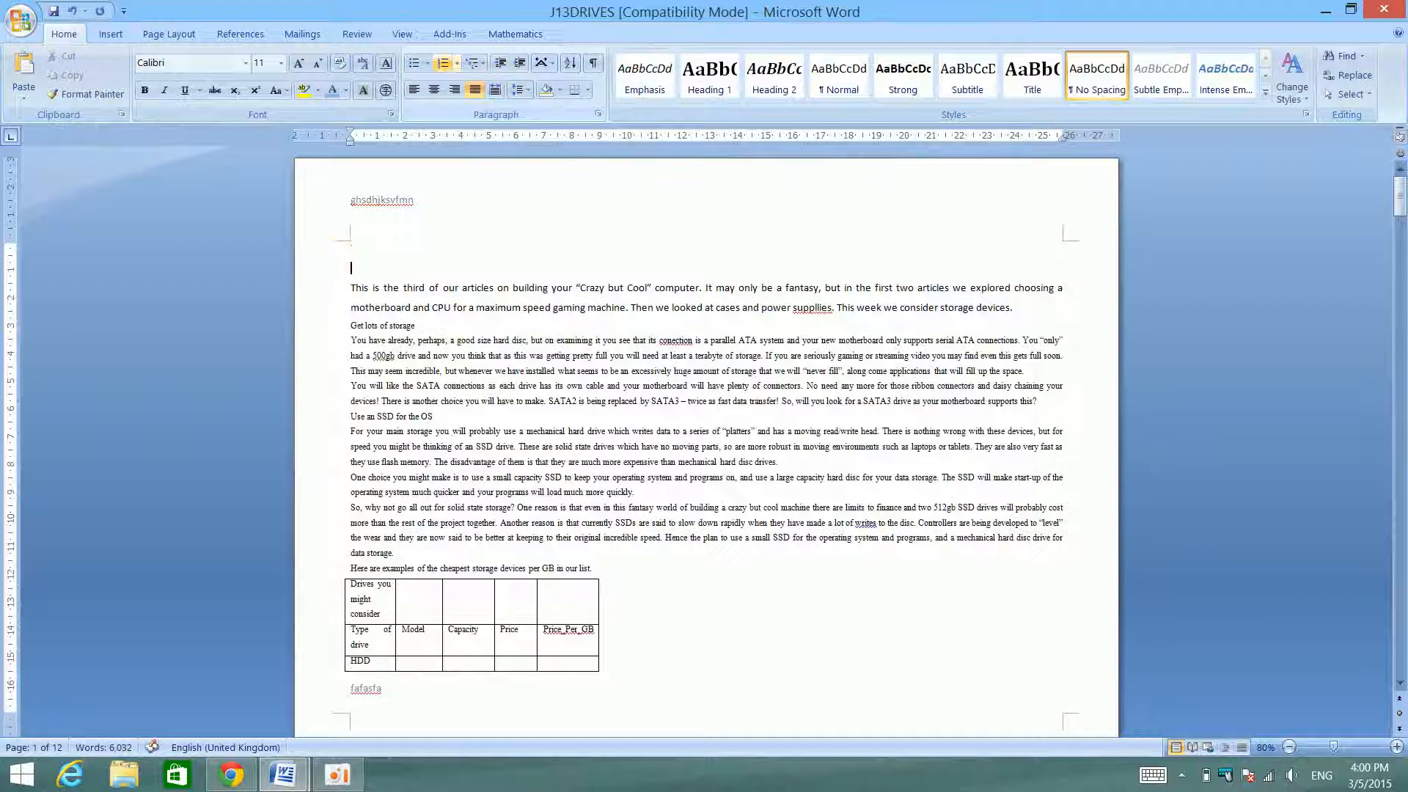
pyautogui.click(443, 64)
pyautogui.write('Fjkd')
pyautogui.press('Return')
pyautogui.write('fbjklbd')
pyautogui.press('Return')
pyautogui.write('n')
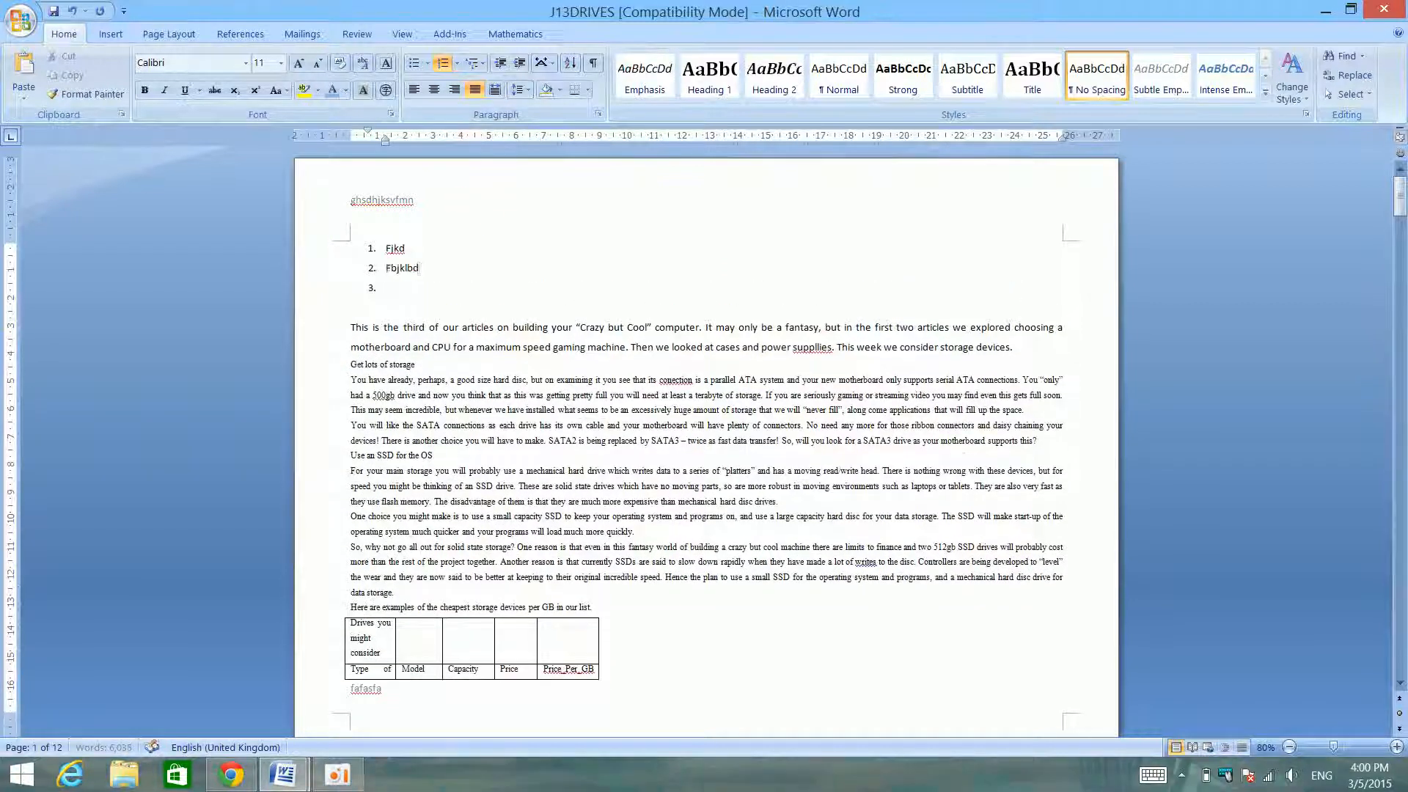
pyautogui.write('sjksfnsljd')
pyautogui.press('Return')
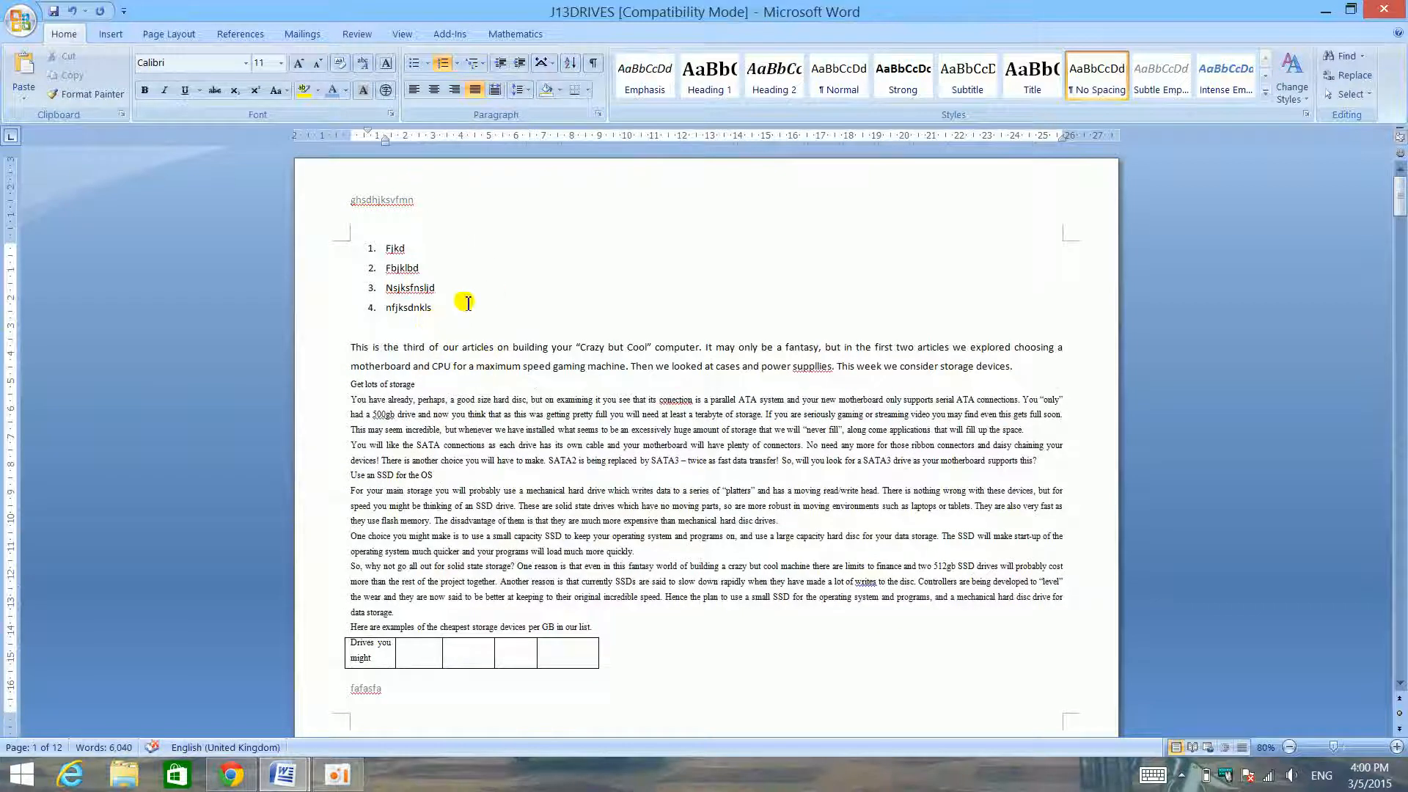
# - Select the four list items and switch them from numbering to bullets and back, doing this twice
pyautogui.moveTo(454, 308); pyautogui.dragTo(337, 231)
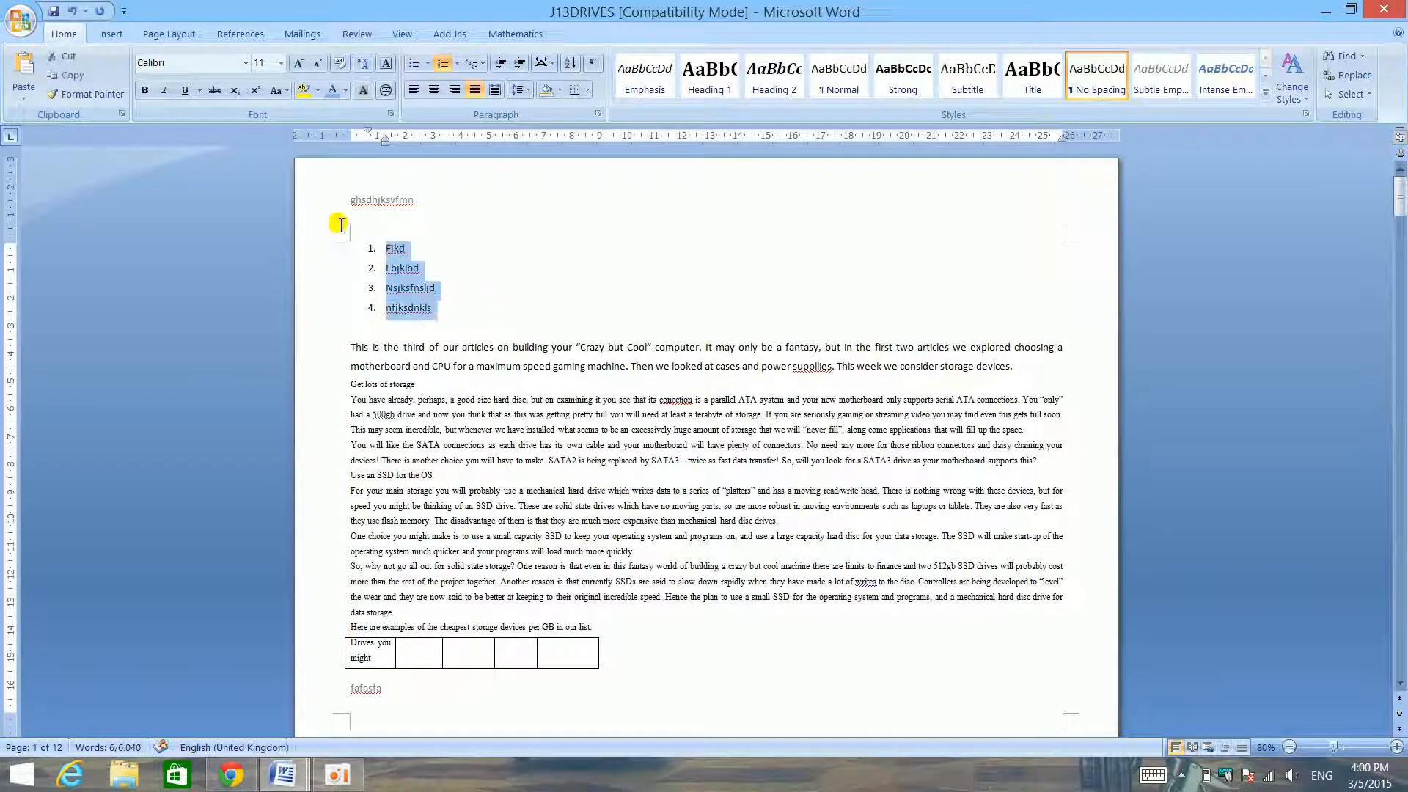
pyautogui.click(415, 66)
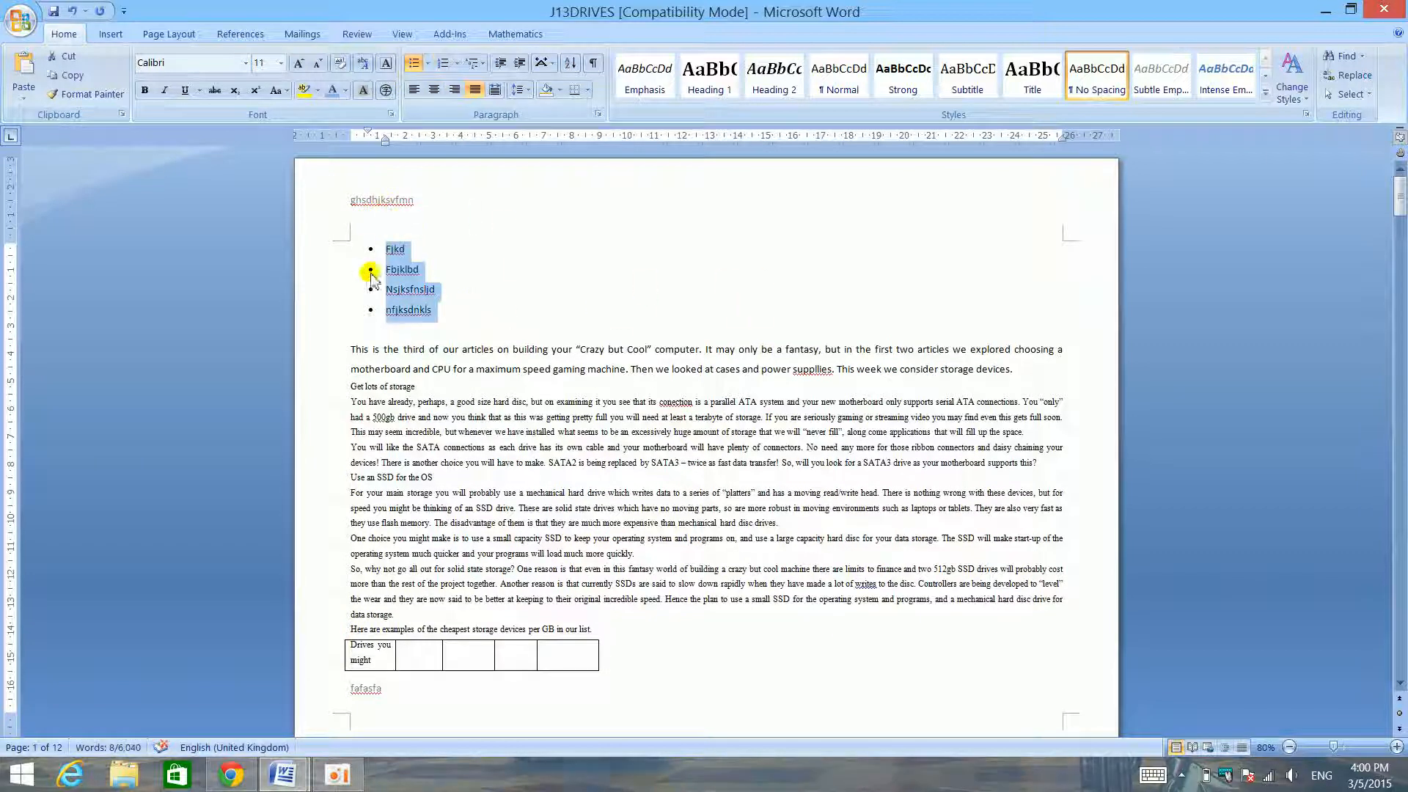
pyautogui.click(443, 66)
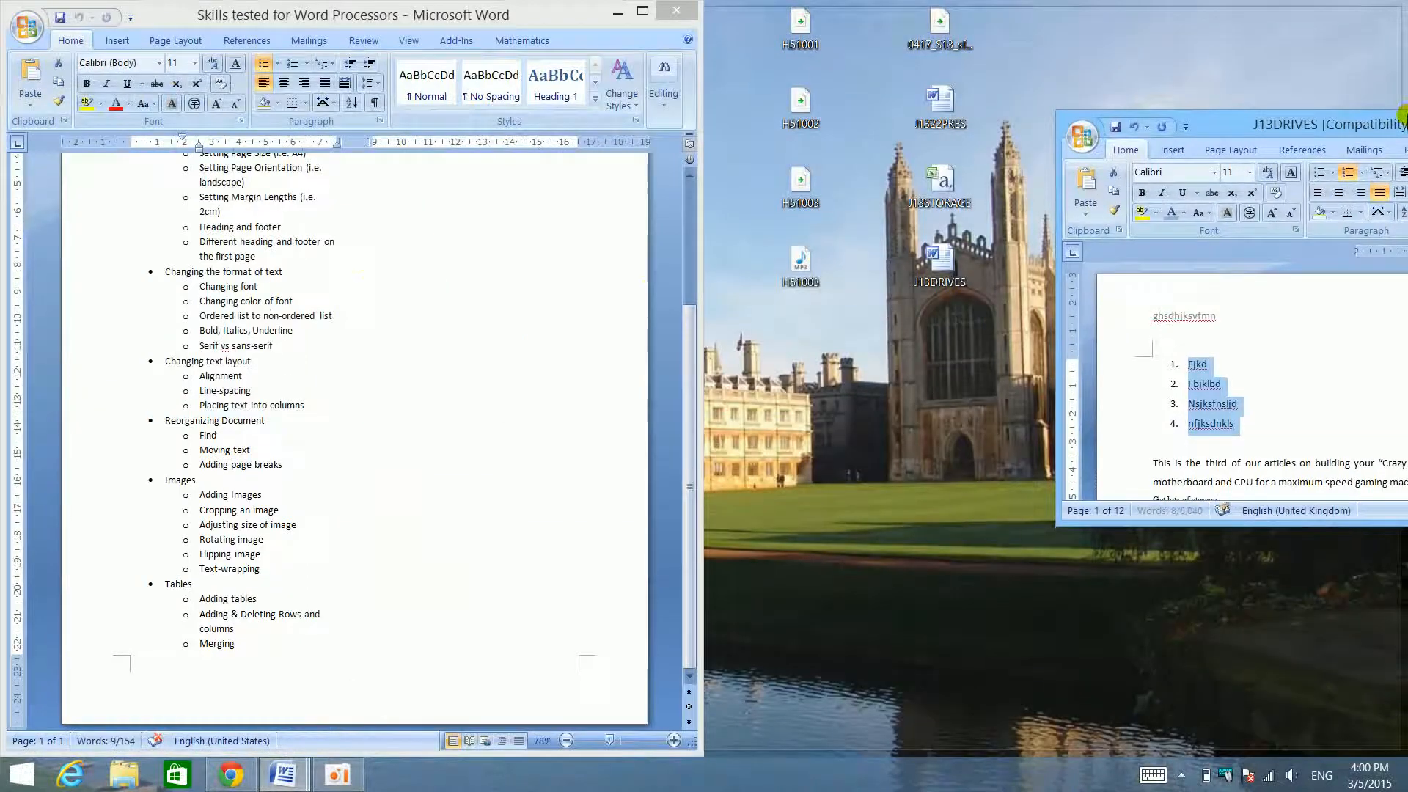
pyautogui.doubleClick(1401, 119)
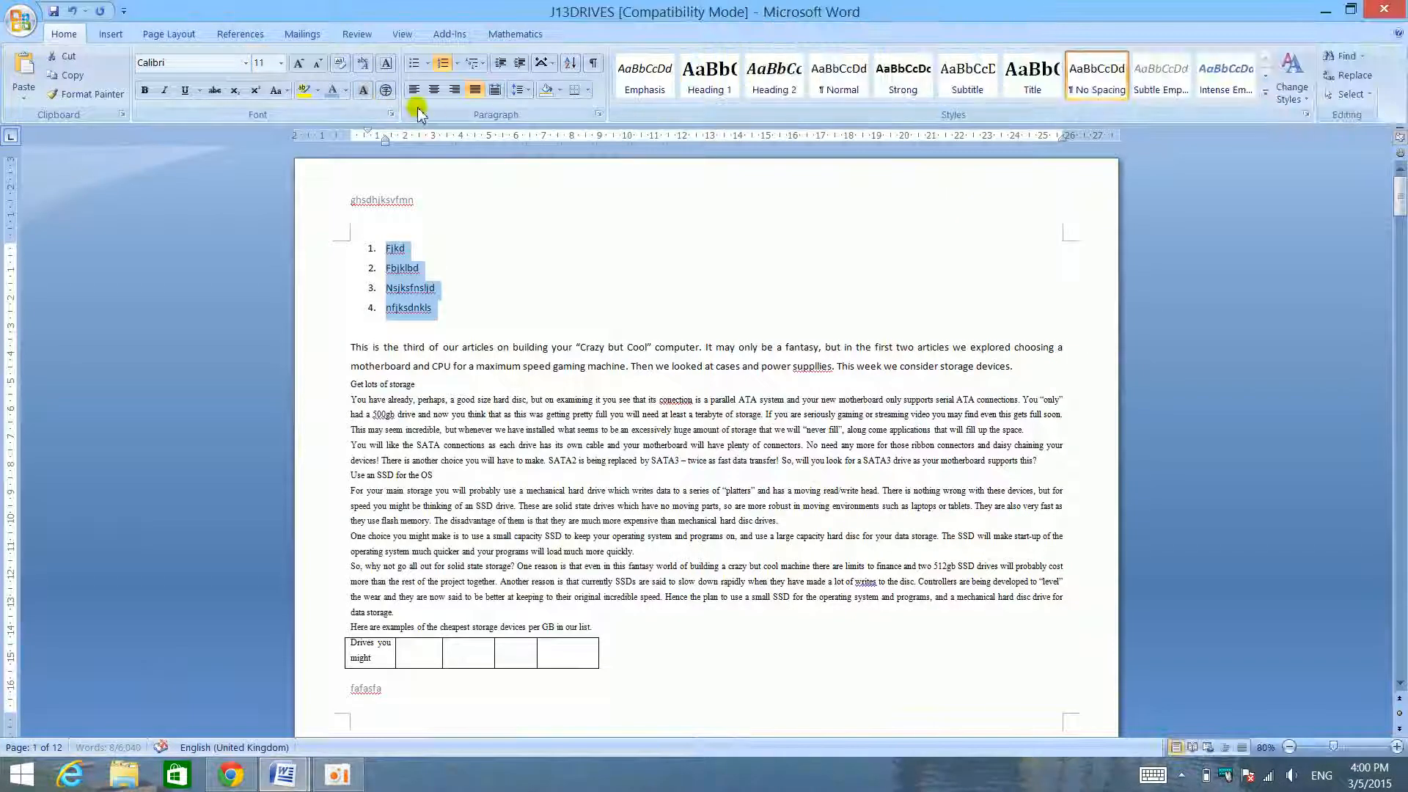
pyautogui.moveTo(326, 255); pyautogui.dragTo(354, 308)
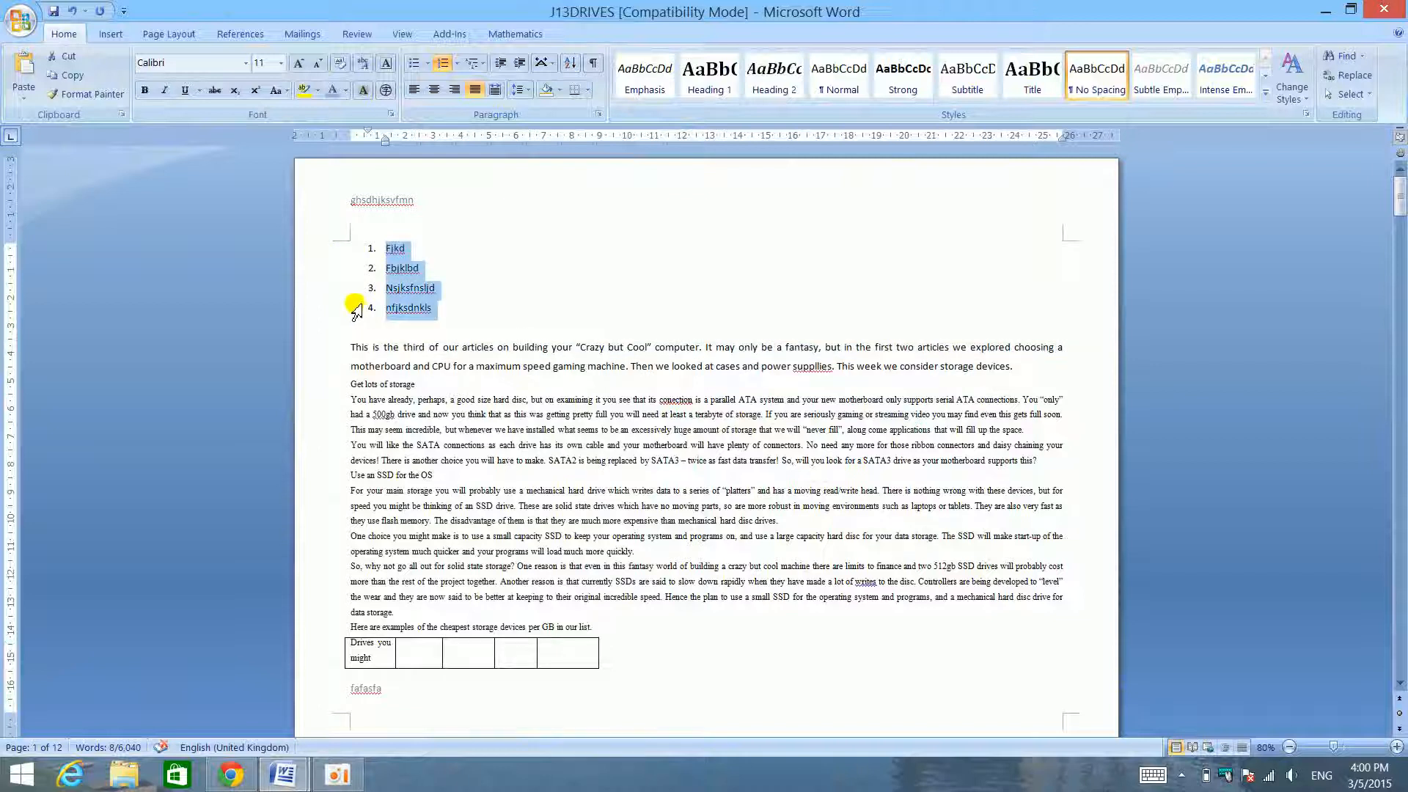
pyautogui.click(416, 63)
pyautogui.click(443, 64)
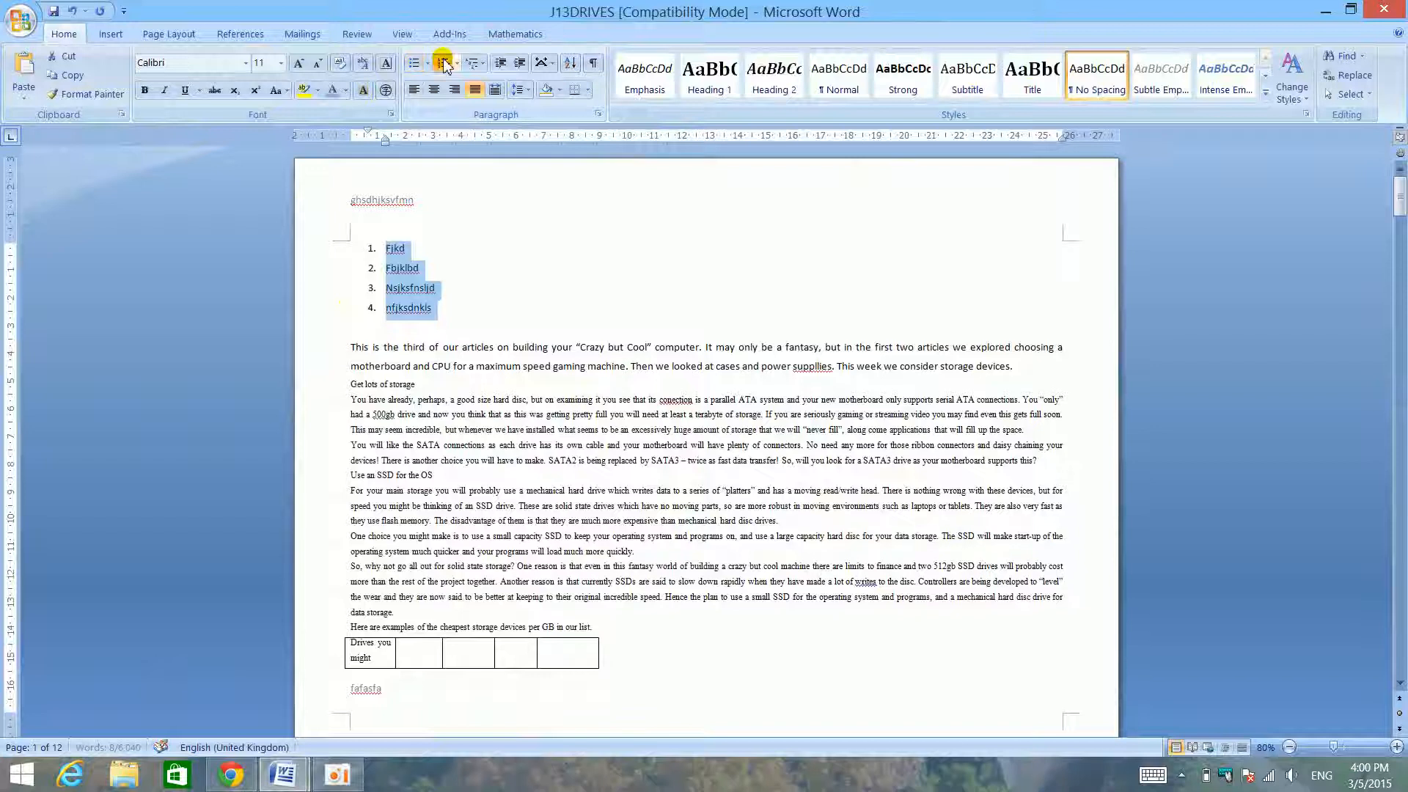
# - Delete the practice list with its leftover blank line and place J13DRIVES beside the skills list
pyautogui.press('Delete')
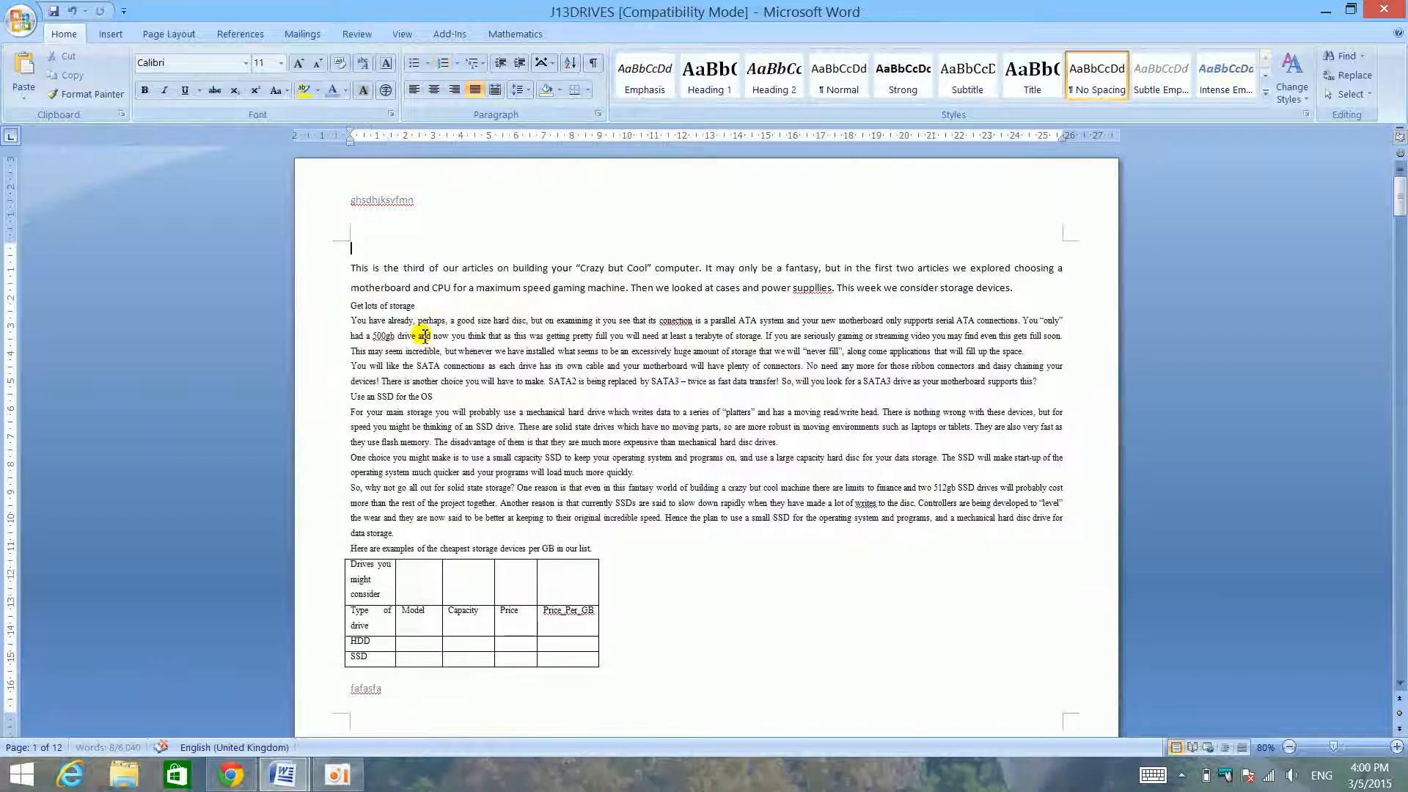
pyautogui.press('BackSpace')
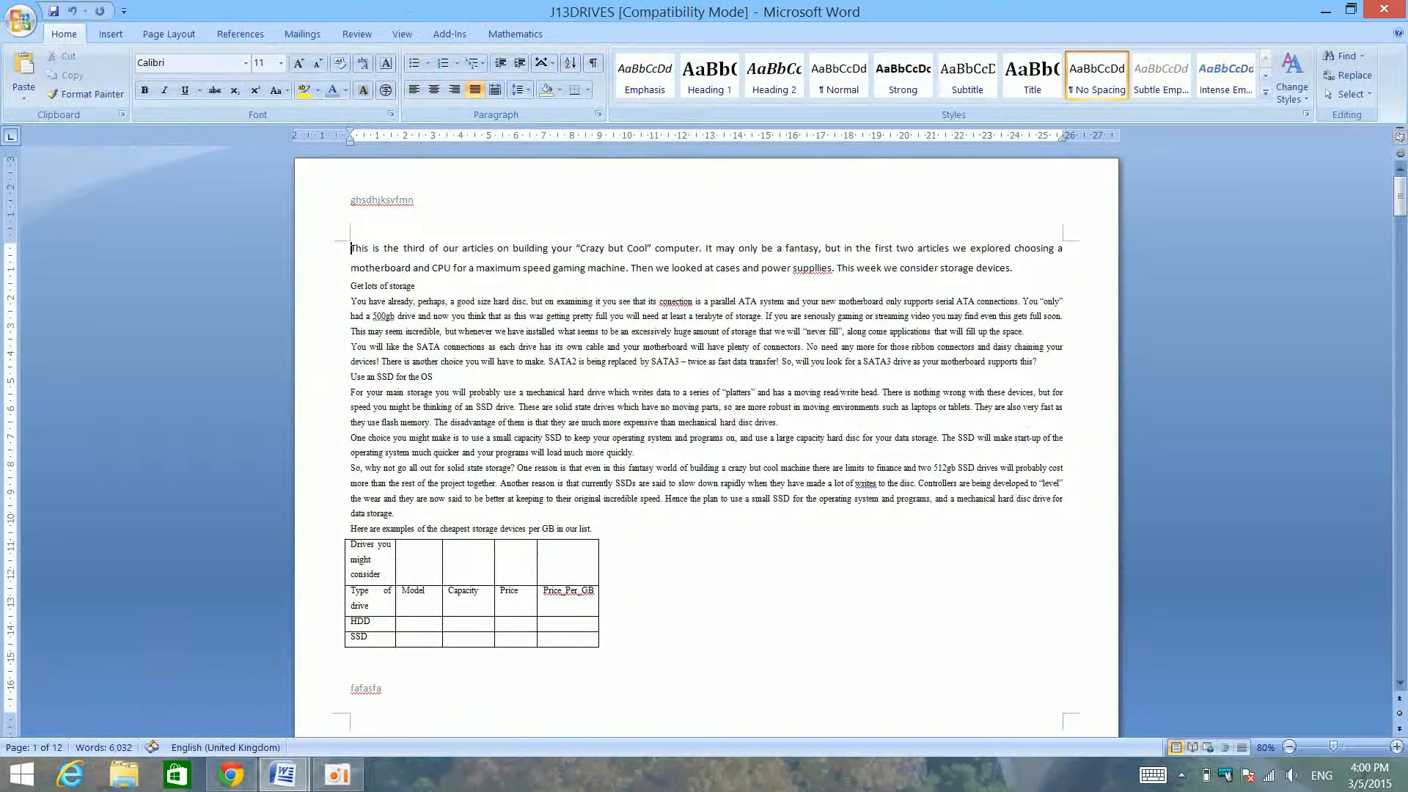
pyautogui.moveTo(651, 3); pyautogui.dragTo(1407, 649)
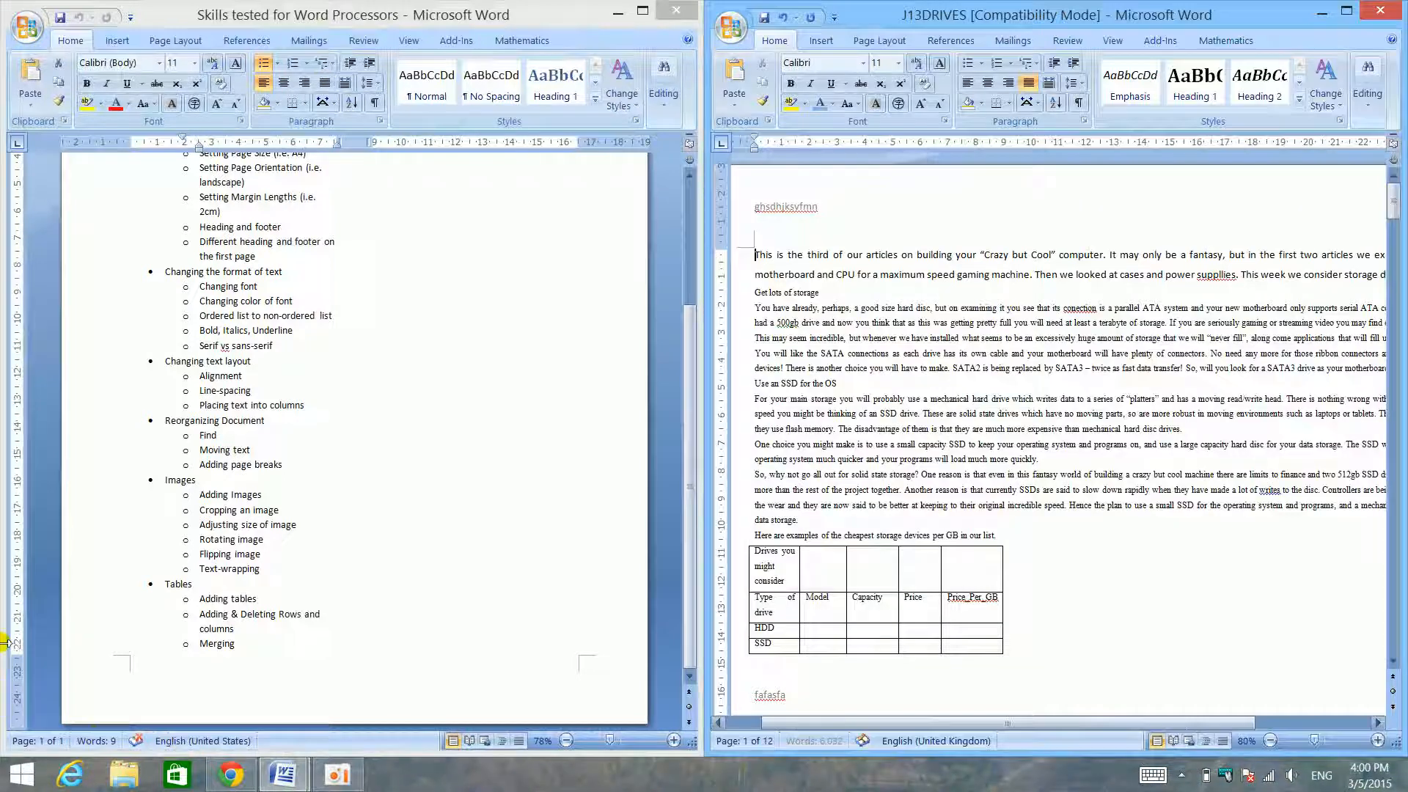
# - Select the opening paragraph of J13DRIVES and try underline, italic and bold on it, removing each format again
pyautogui.moveTo(985, 255); pyautogui.dragTo(995, 273)
pyautogui.tripleClick(995, 273)
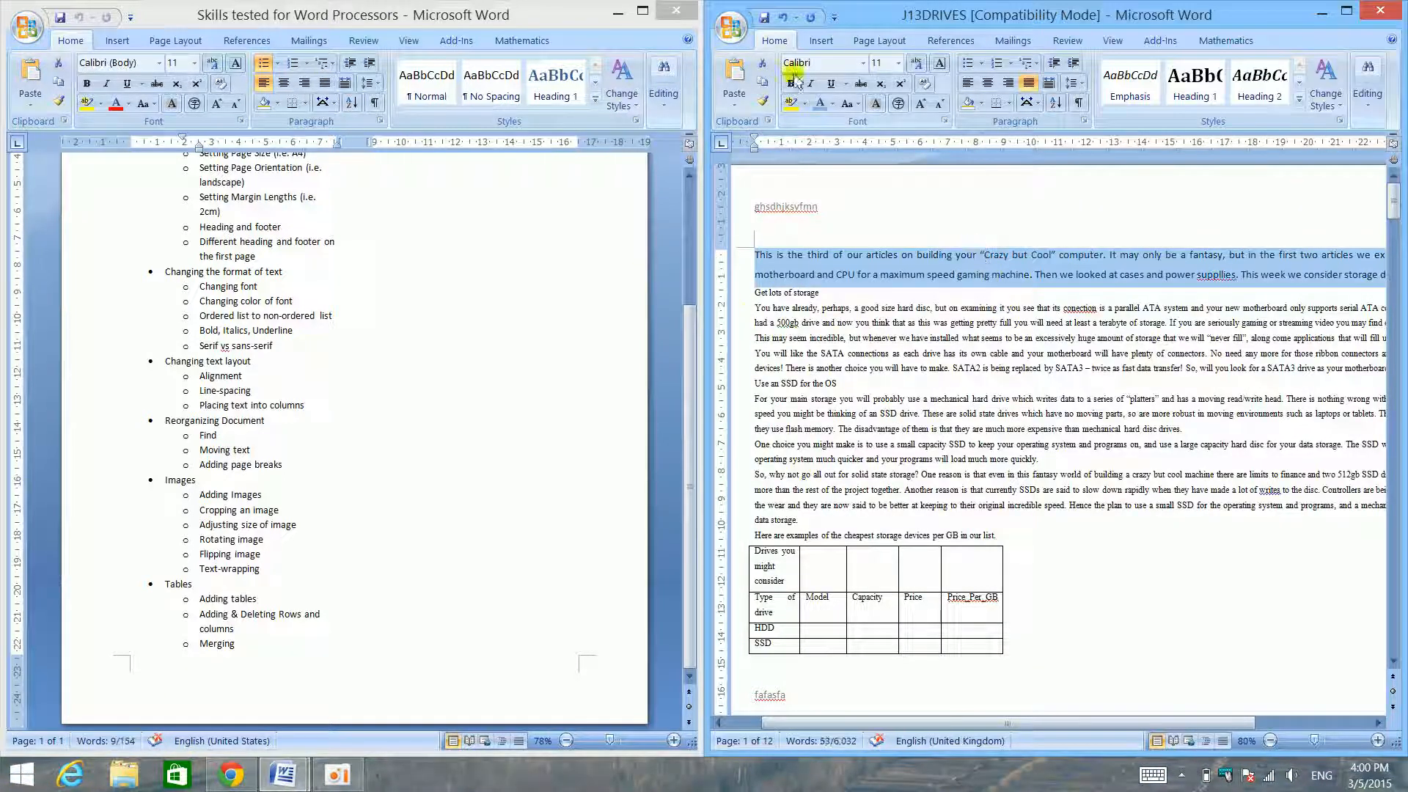
pyautogui.click(827, 84)
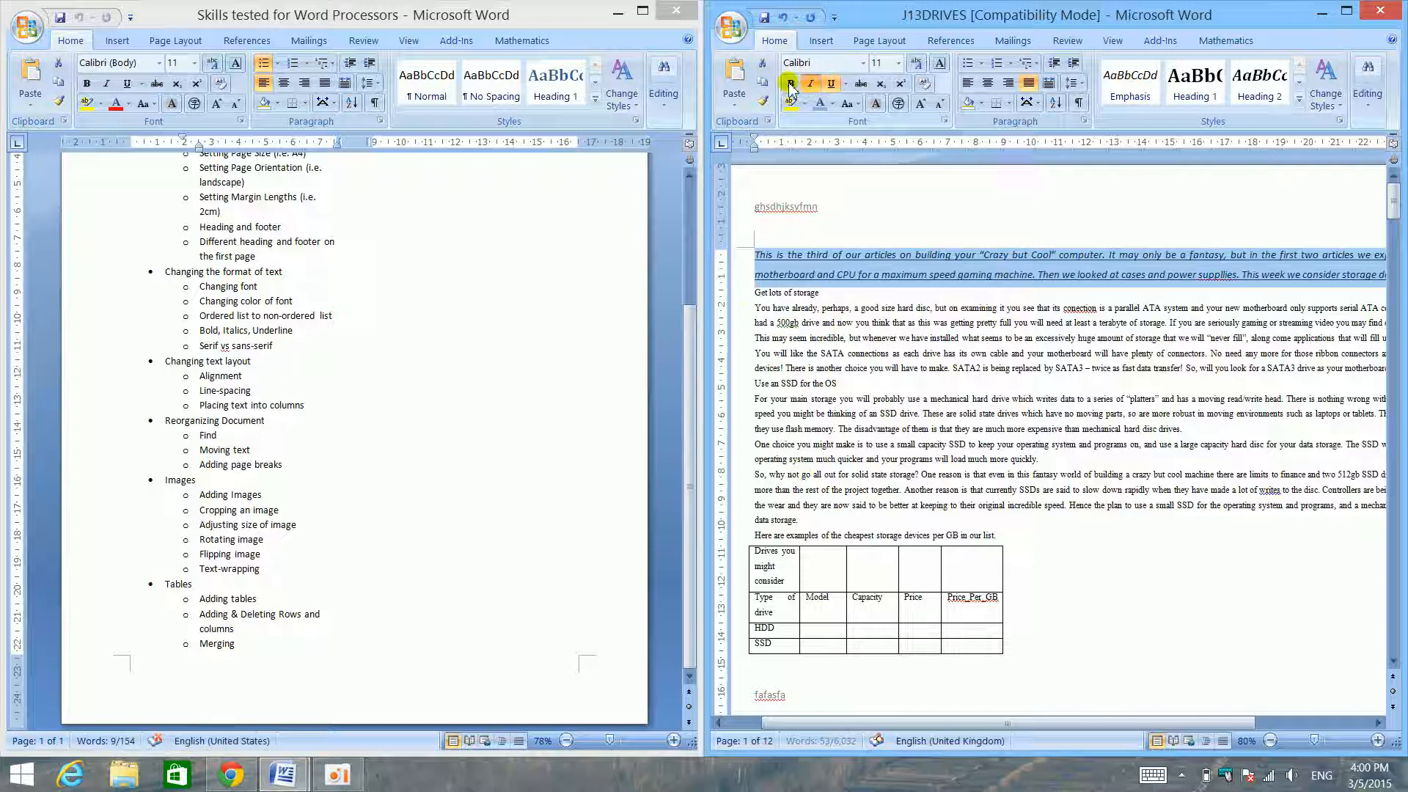
pyautogui.click(810, 84)
pyautogui.click(792, 84)
pyautogui.click(809, 84)
pyautogui.click(831, 84)
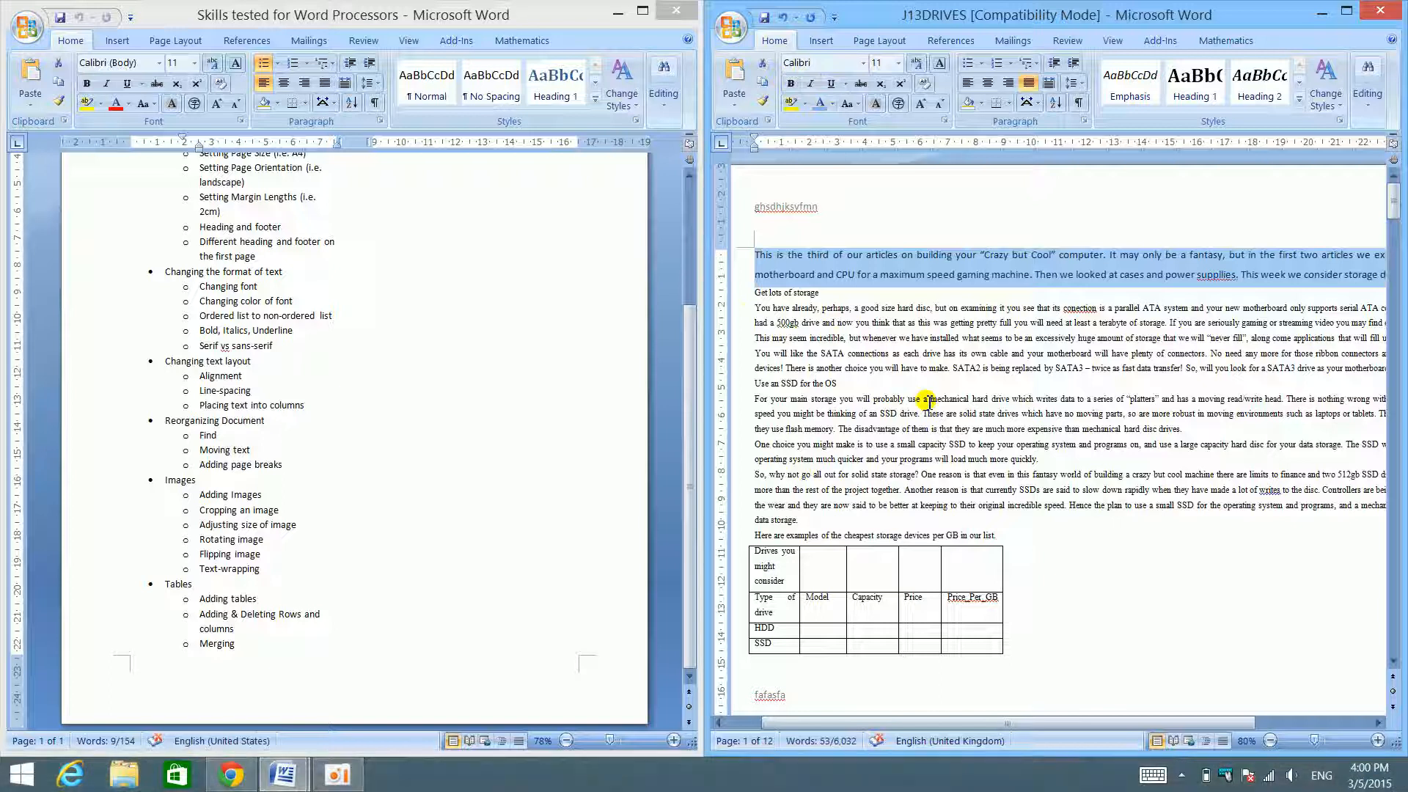
# - Switch bold, italic and underline on and off one at a time for the still-selected opening paragraph
pyautogui.hotkey('ctrl', 'b')
pyautogui.hotkey('ctrl', 'b')
pyautogui.hotkey('ctrl', 'i')
pyautogui.hotkey('ctrl', 'i')
pyautogui.hotkey('ctrl', 'u')
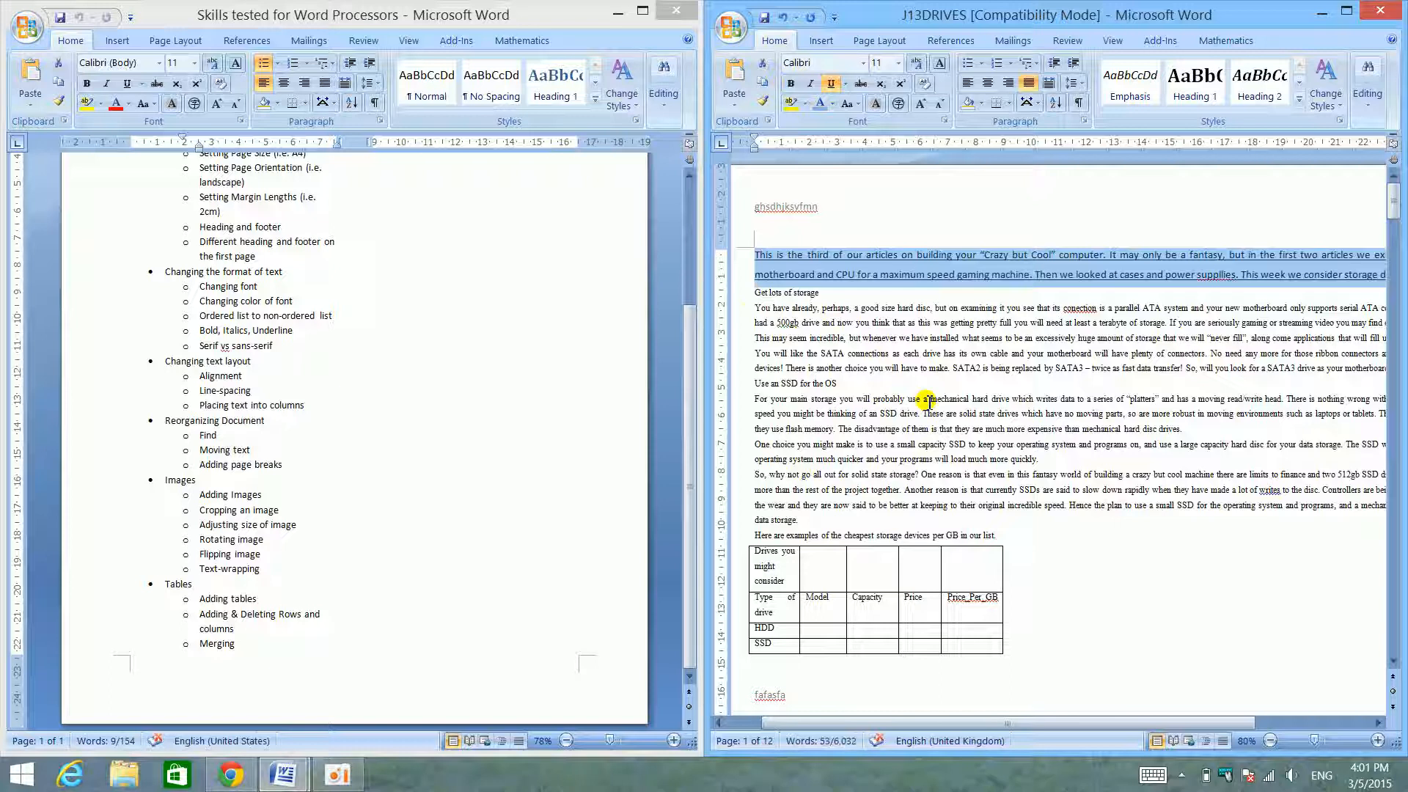
pyautogui.hotkey('ctrl', 'u')
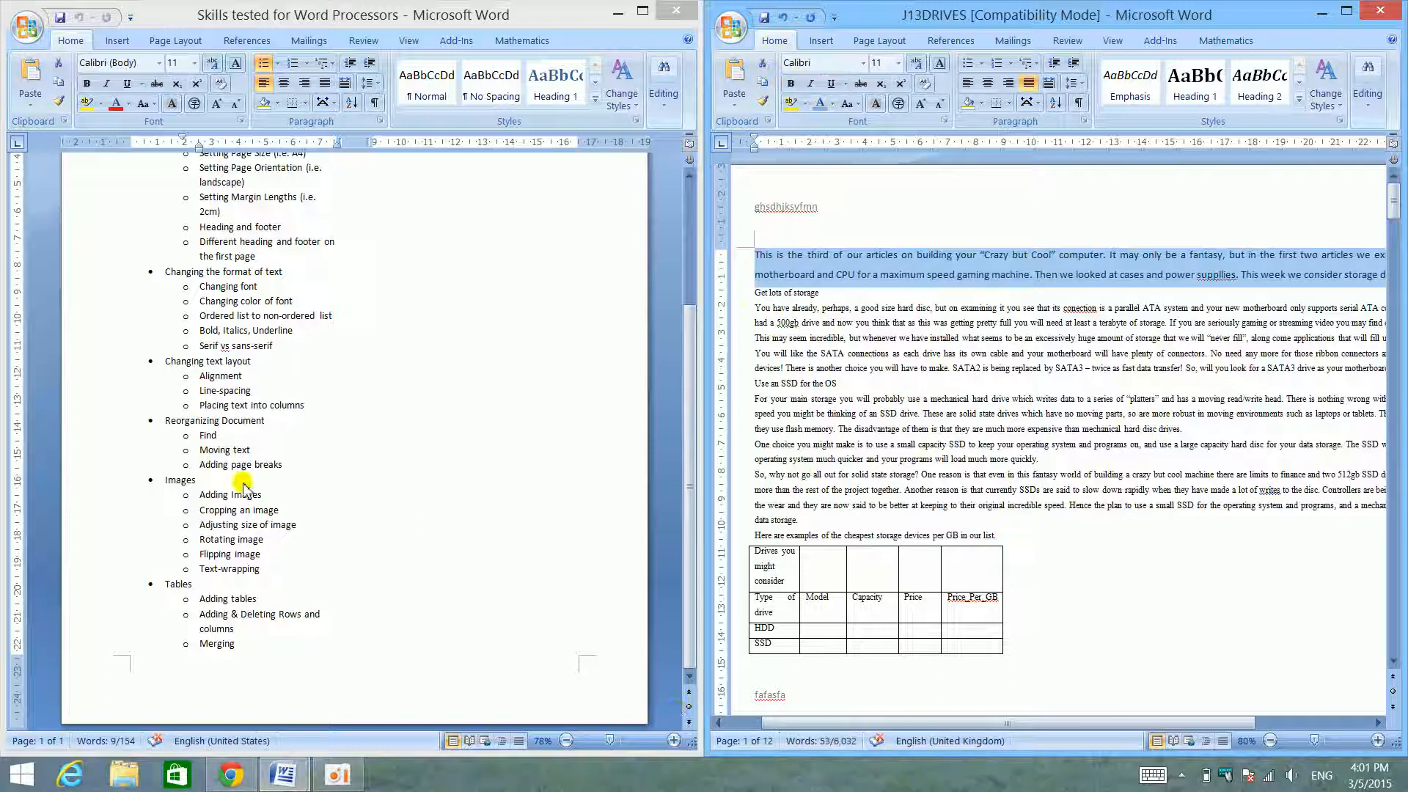
# - Apply Times New Roman to the opening paragraph and enlarge the view to about 406% to examine its serifs
pyautogui.click(983, 281)
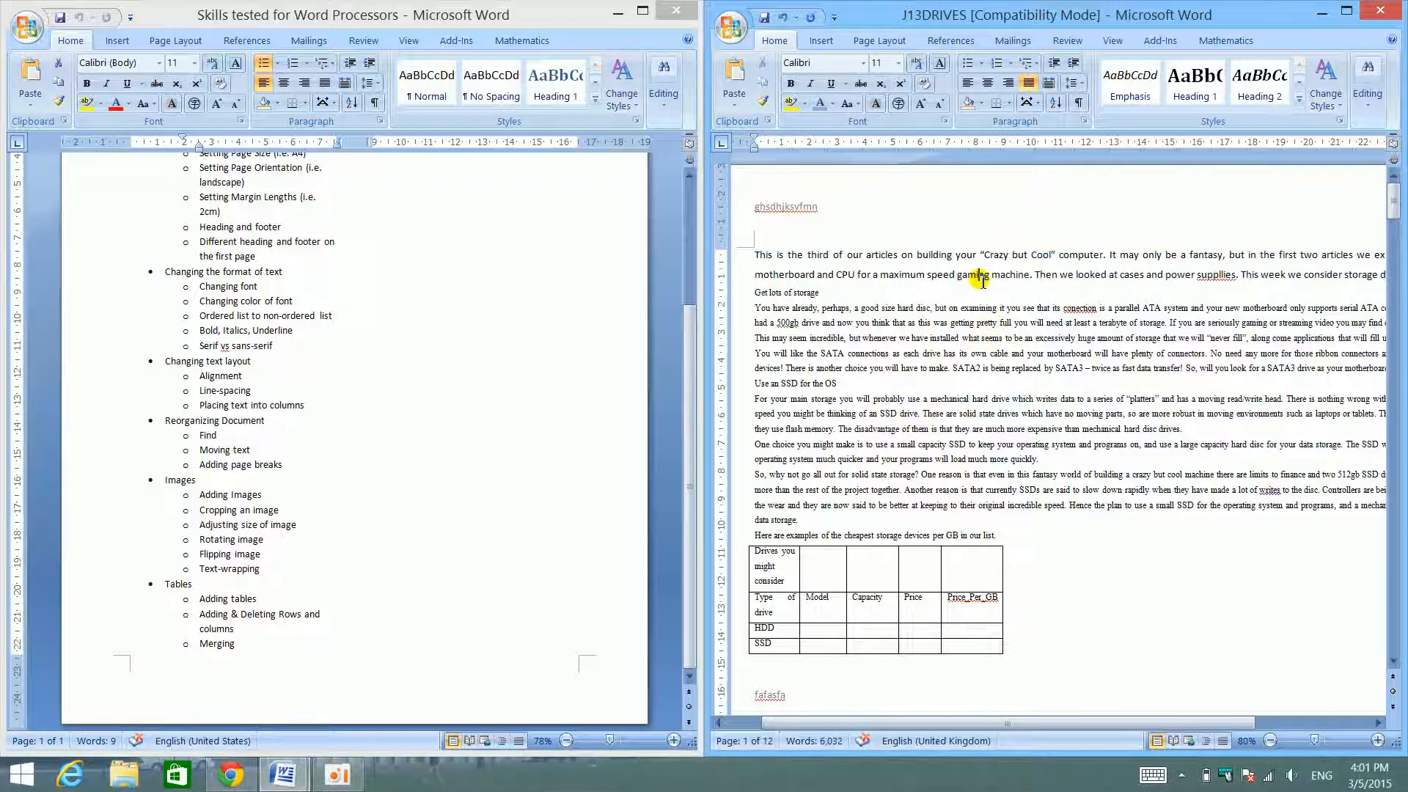
pyautogui.tripleClick(983, 279)
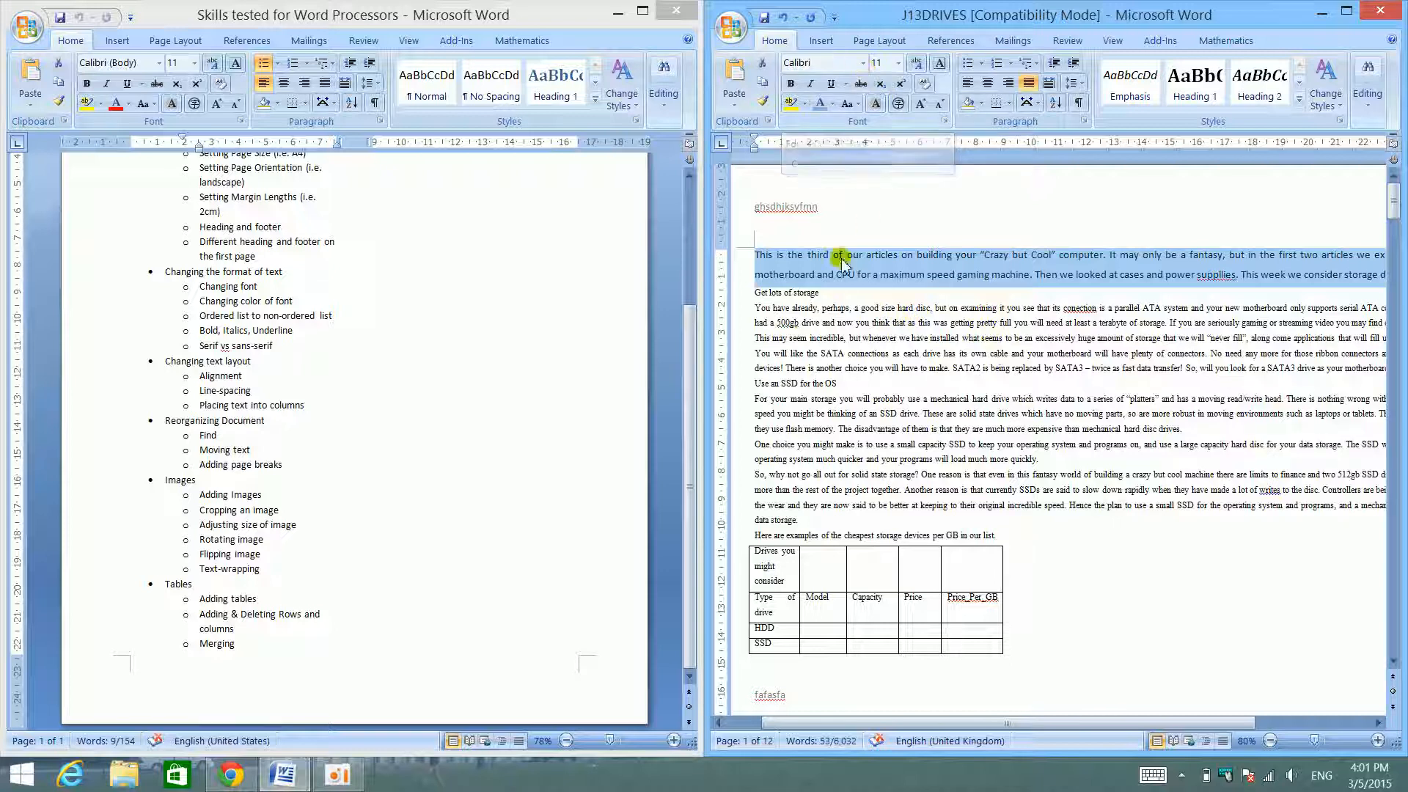
pyautogui.click(863, 63)
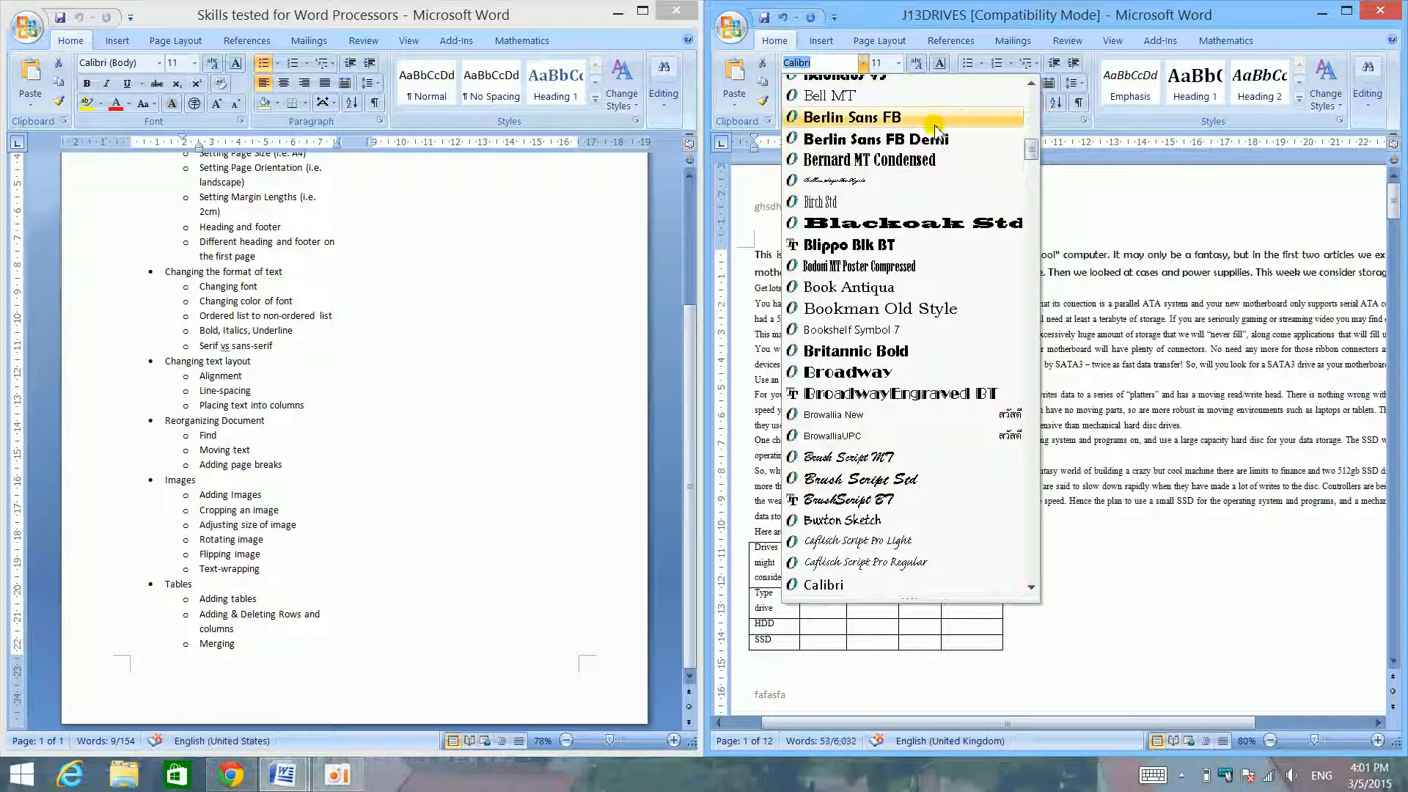
pyautogui.write('Times New Roma')
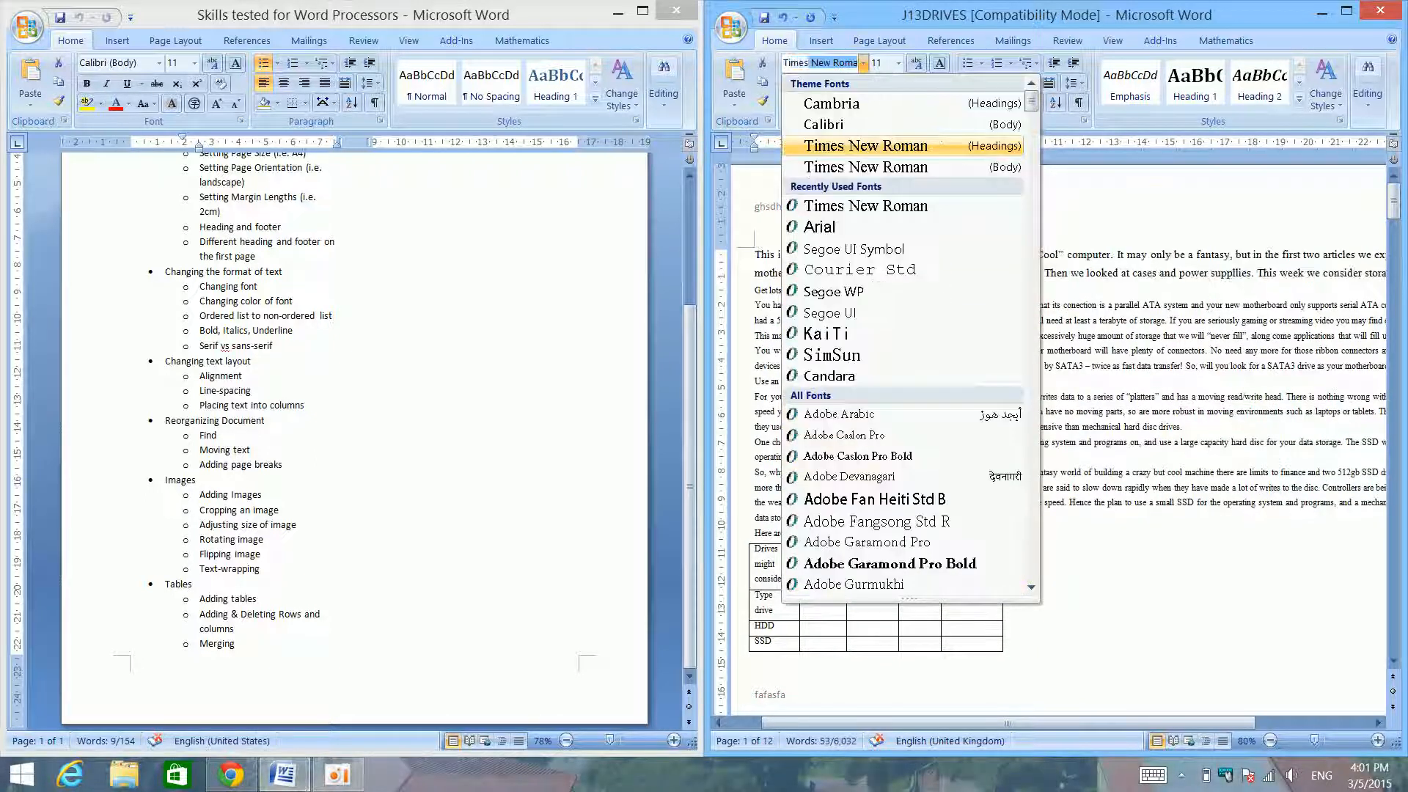
pyautogui.click(917, 170)
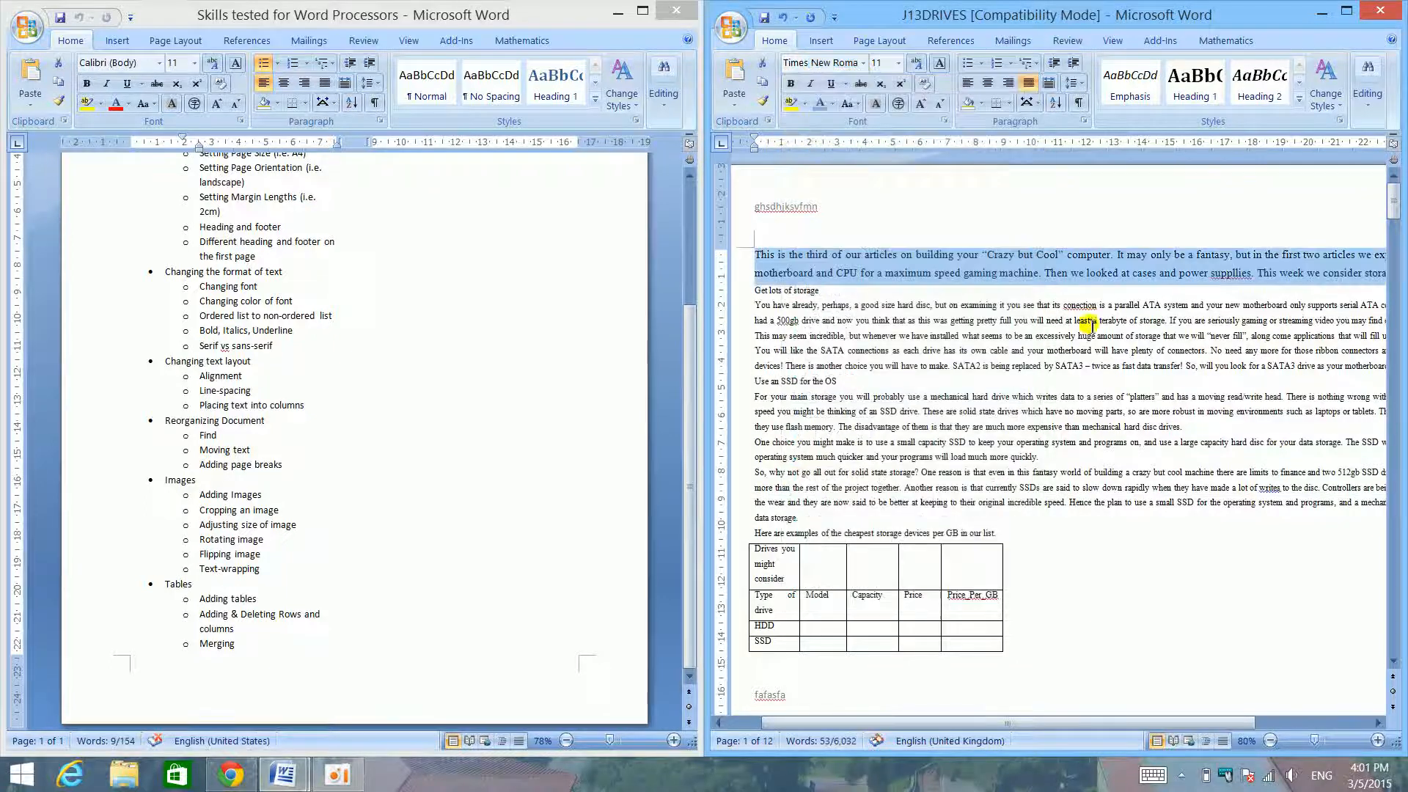
pyautogui.moveTo(1314, 741); pyautogui.dragTo(1354, 741)
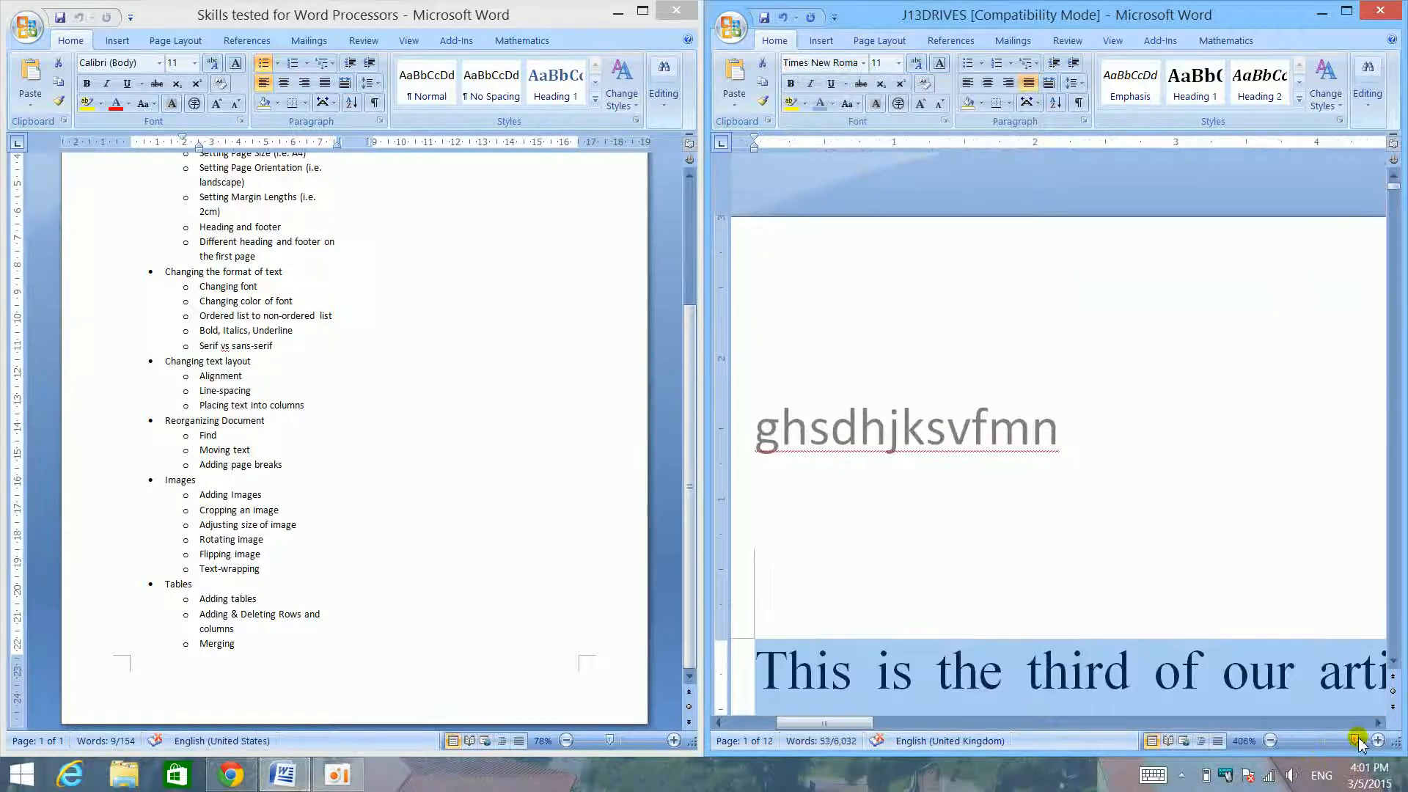
pyautogui.scroll(-3, 1005, 585)
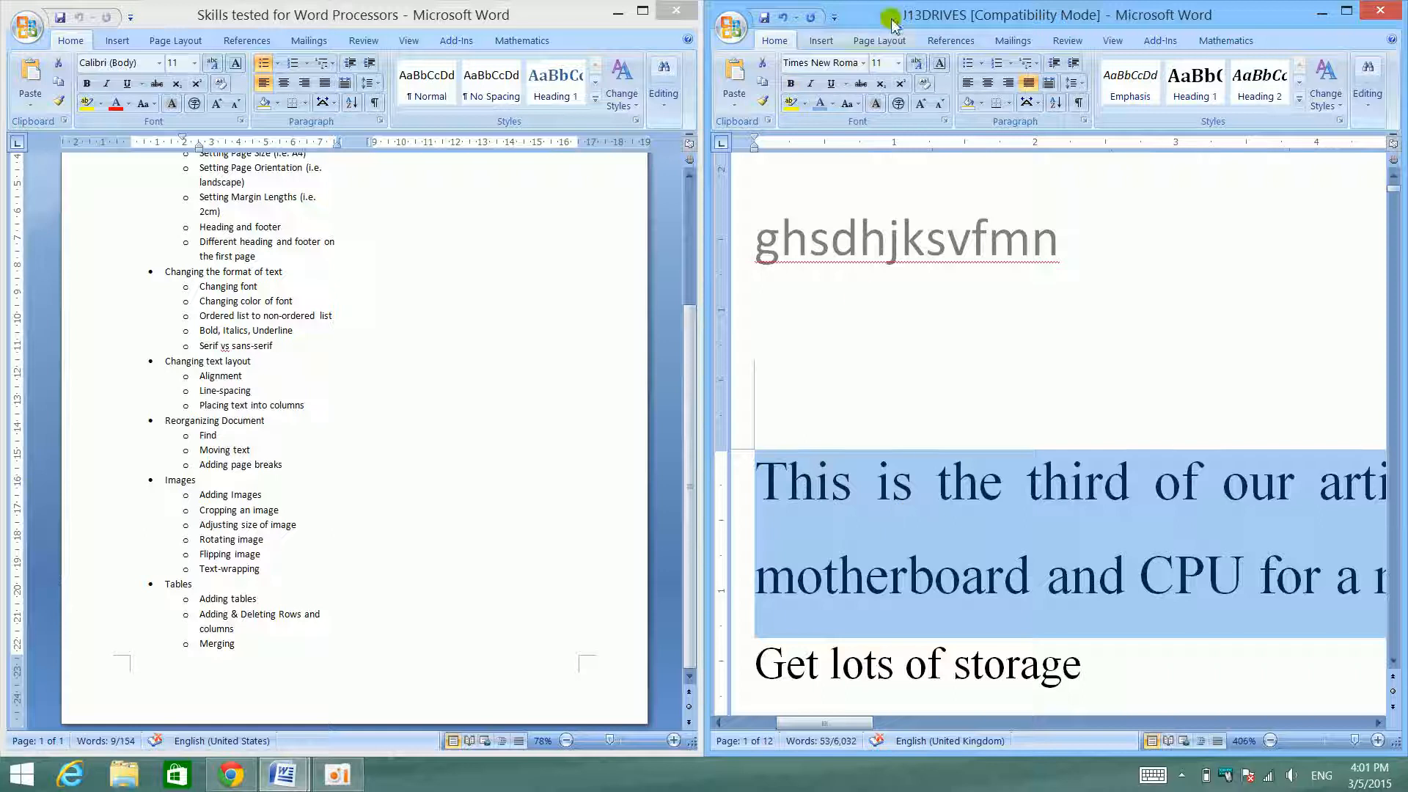
# - Change the opening paragraph's font to Arial, preview Times New Roman for comparison, and return the zoom to 91%
pyautogui.click(862, 64)
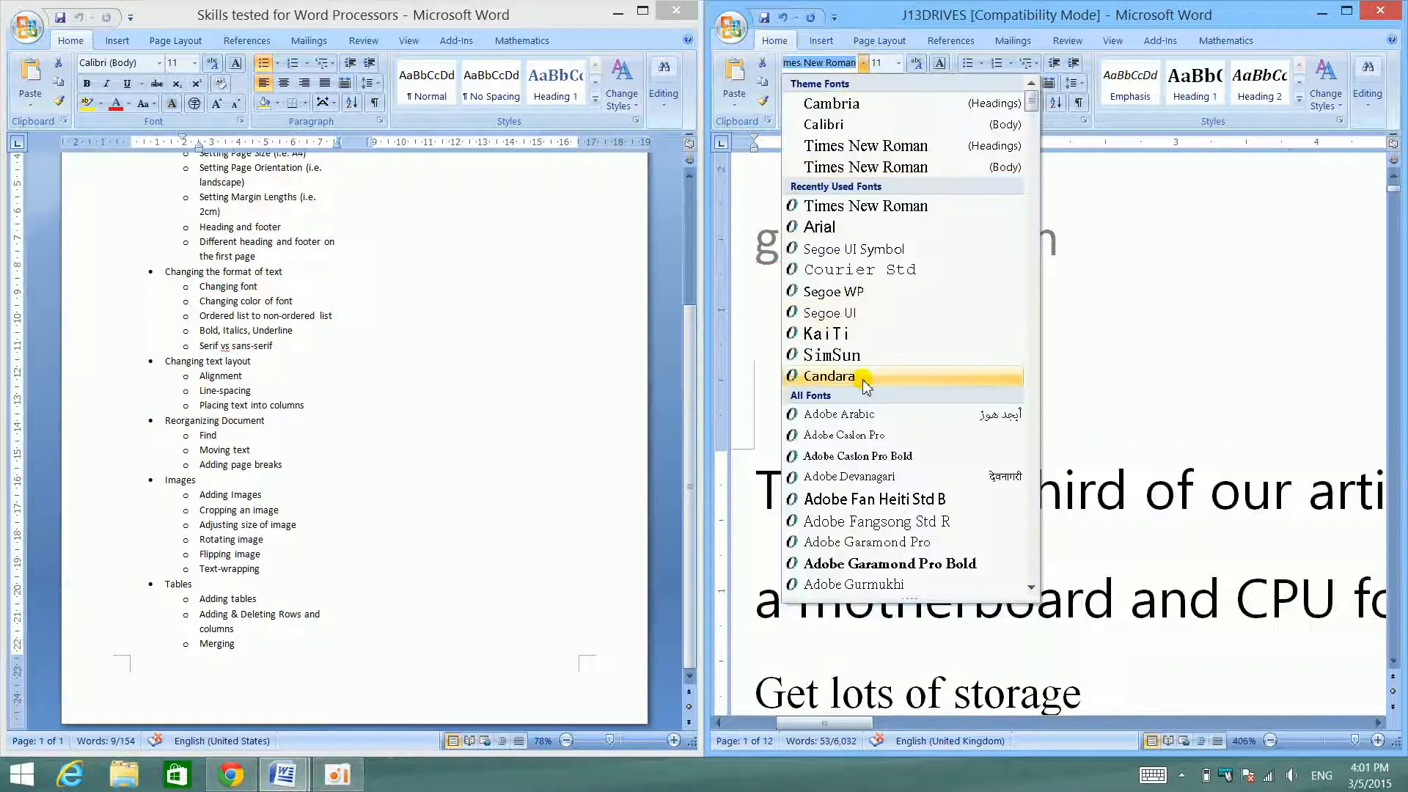
pyautogui.click(881, 227)
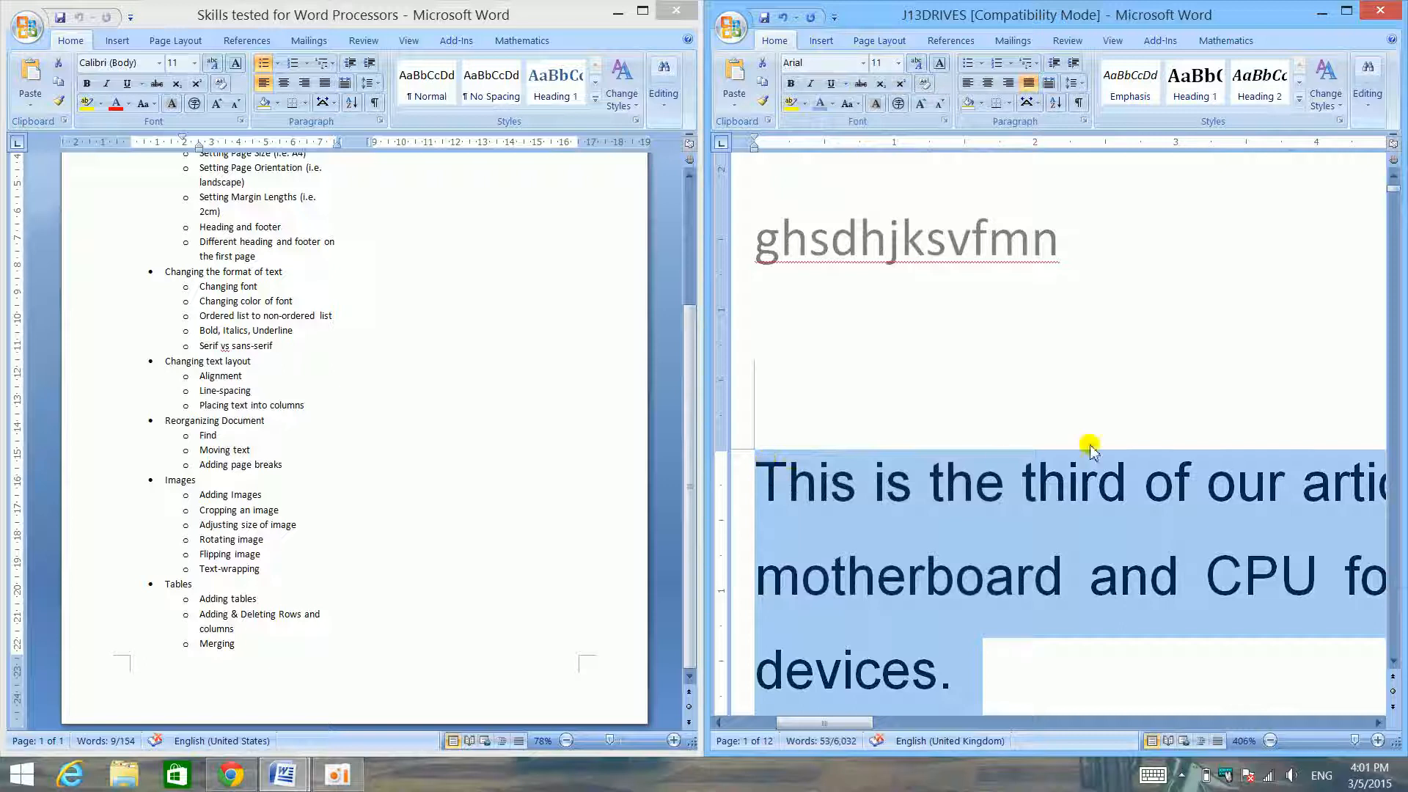
pyautogui.click(864, 63)
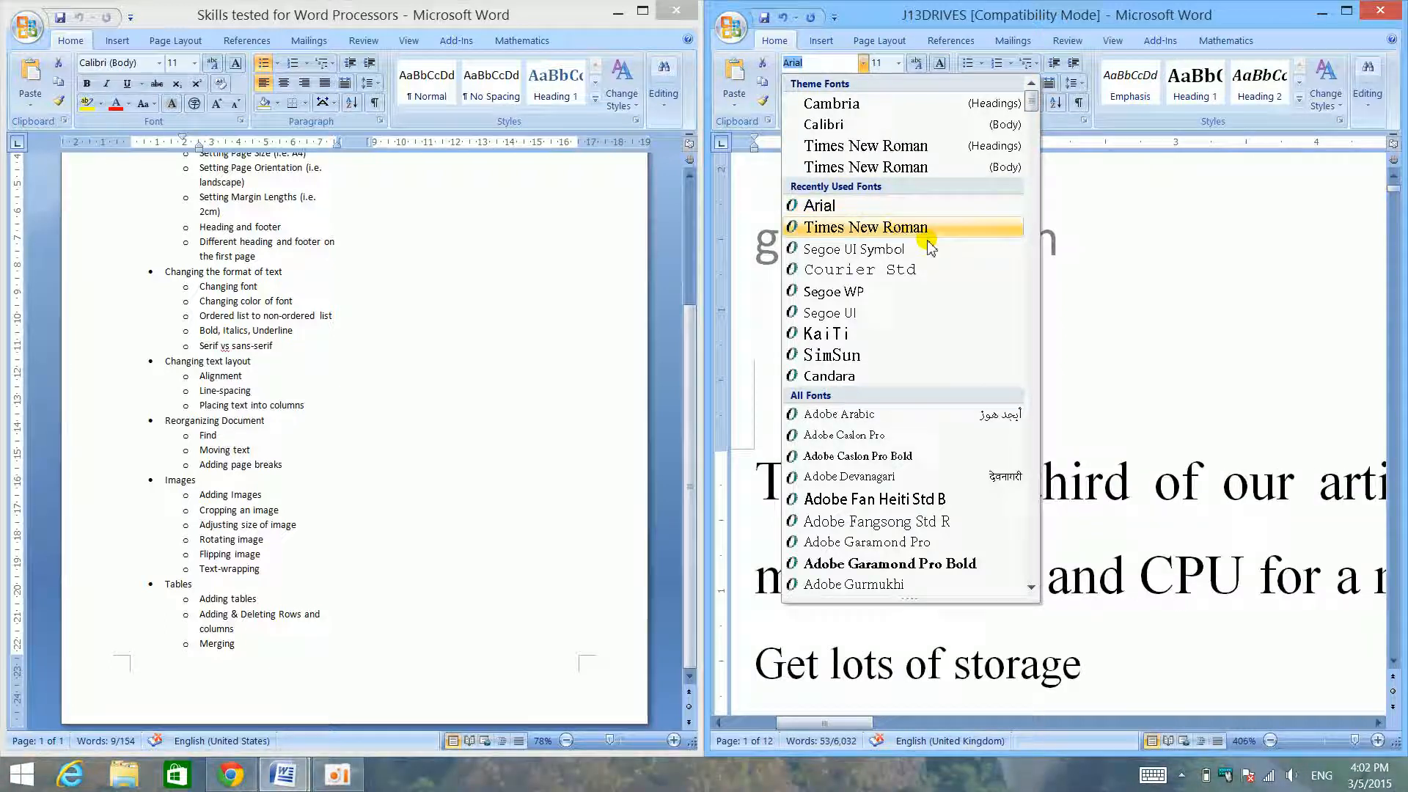
pyautogui.click(1218, 541)
pyautogui.moveTo(1331, 743); pyautogui.dragTo(1320, 742)
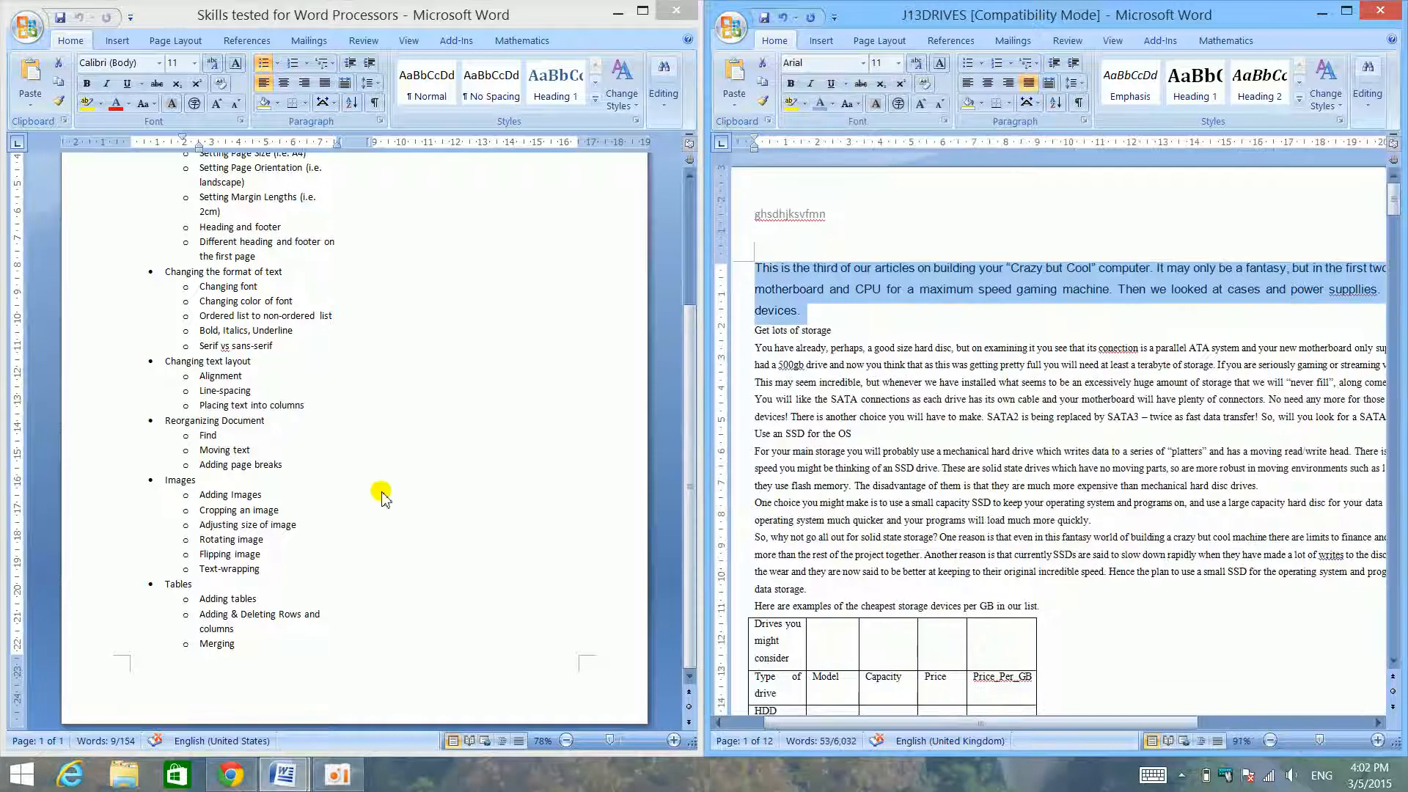
# - Maximize J13DRIVES and try left alignment on the first paragraph under "Get lots of storage", ending with it centred
pyautogui.click(350, 477)
pyautogui.click(233, 420)
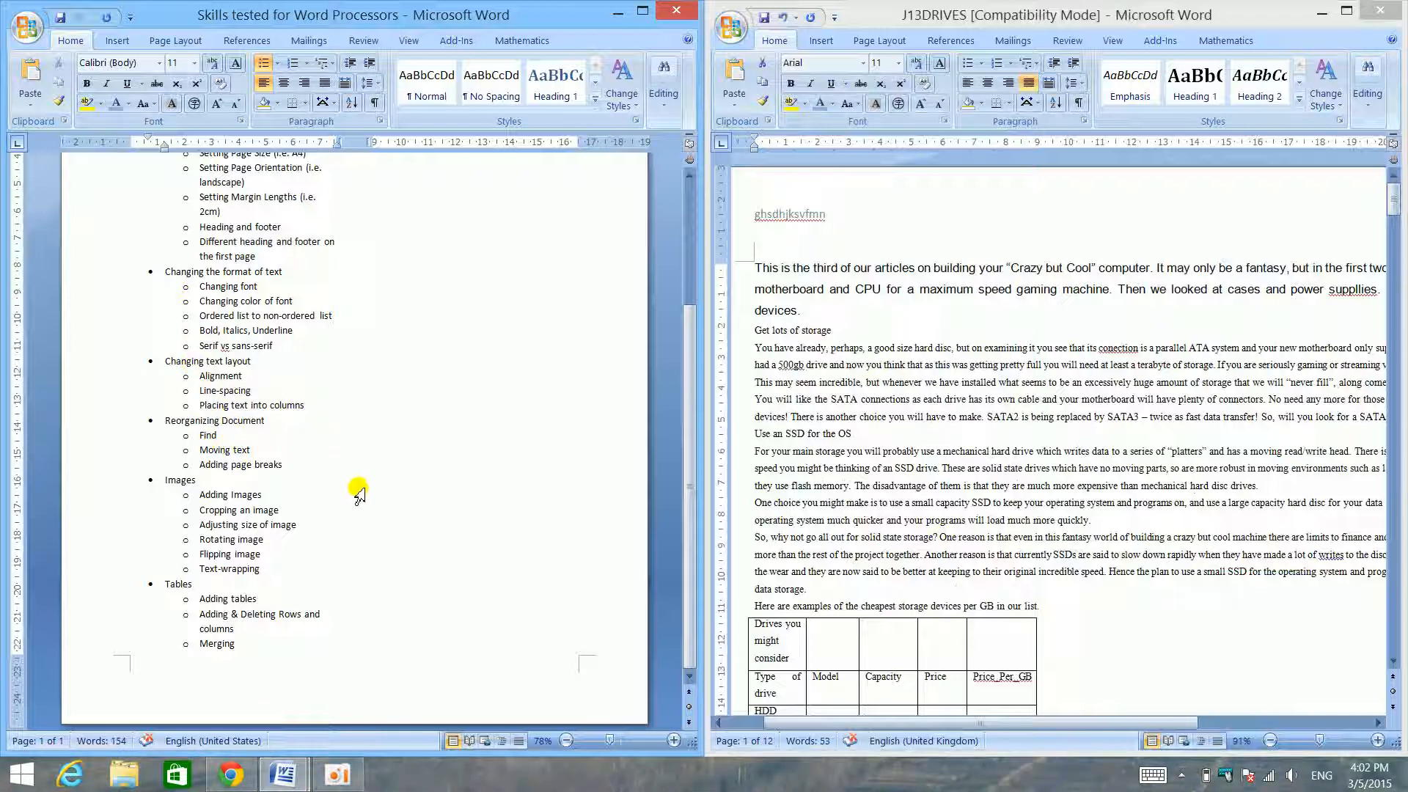
pyautogui.tripleClick(949, 366)
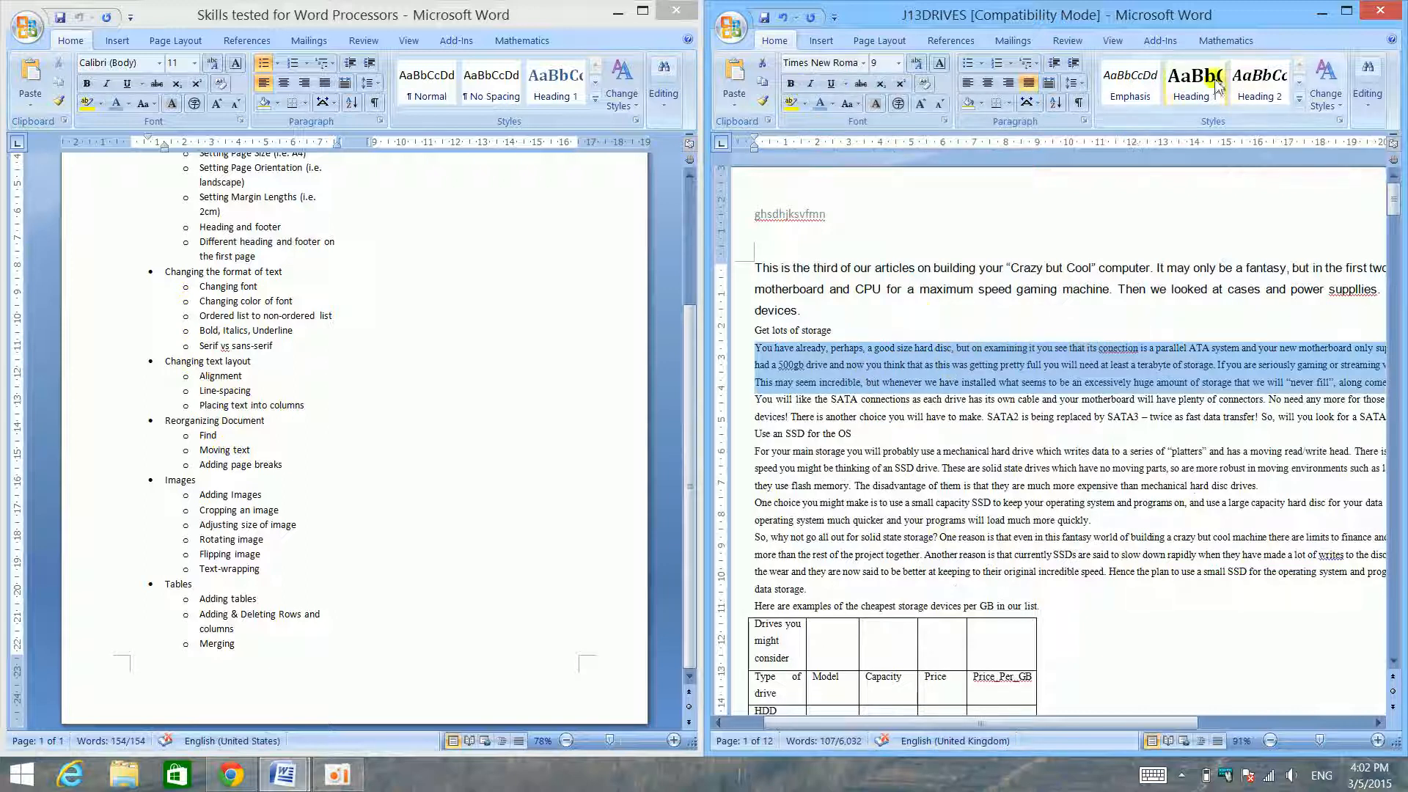
pyautogui.click(1344, 13)
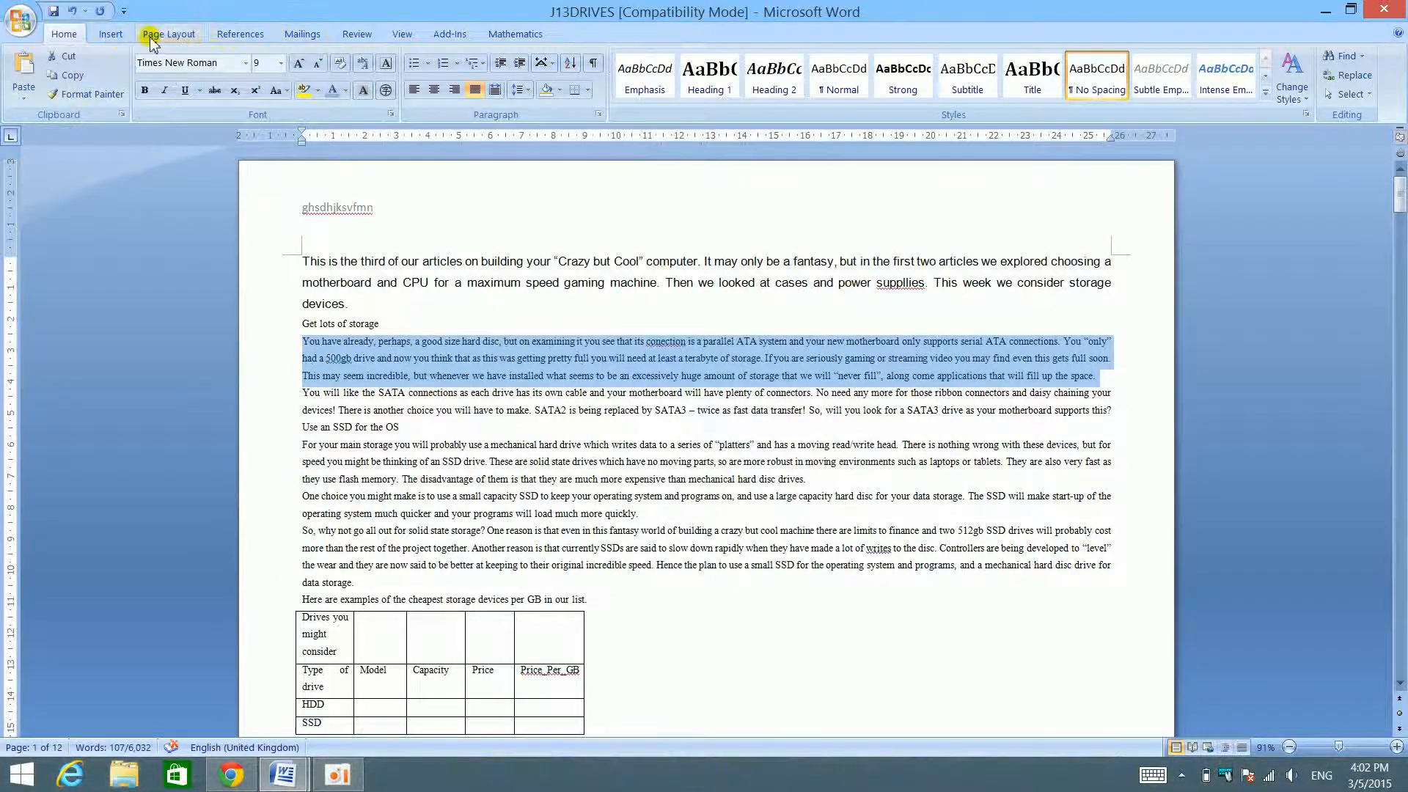
pyautogui.moveTo(559, 7); pyautogui.dragTo(1050, 3)
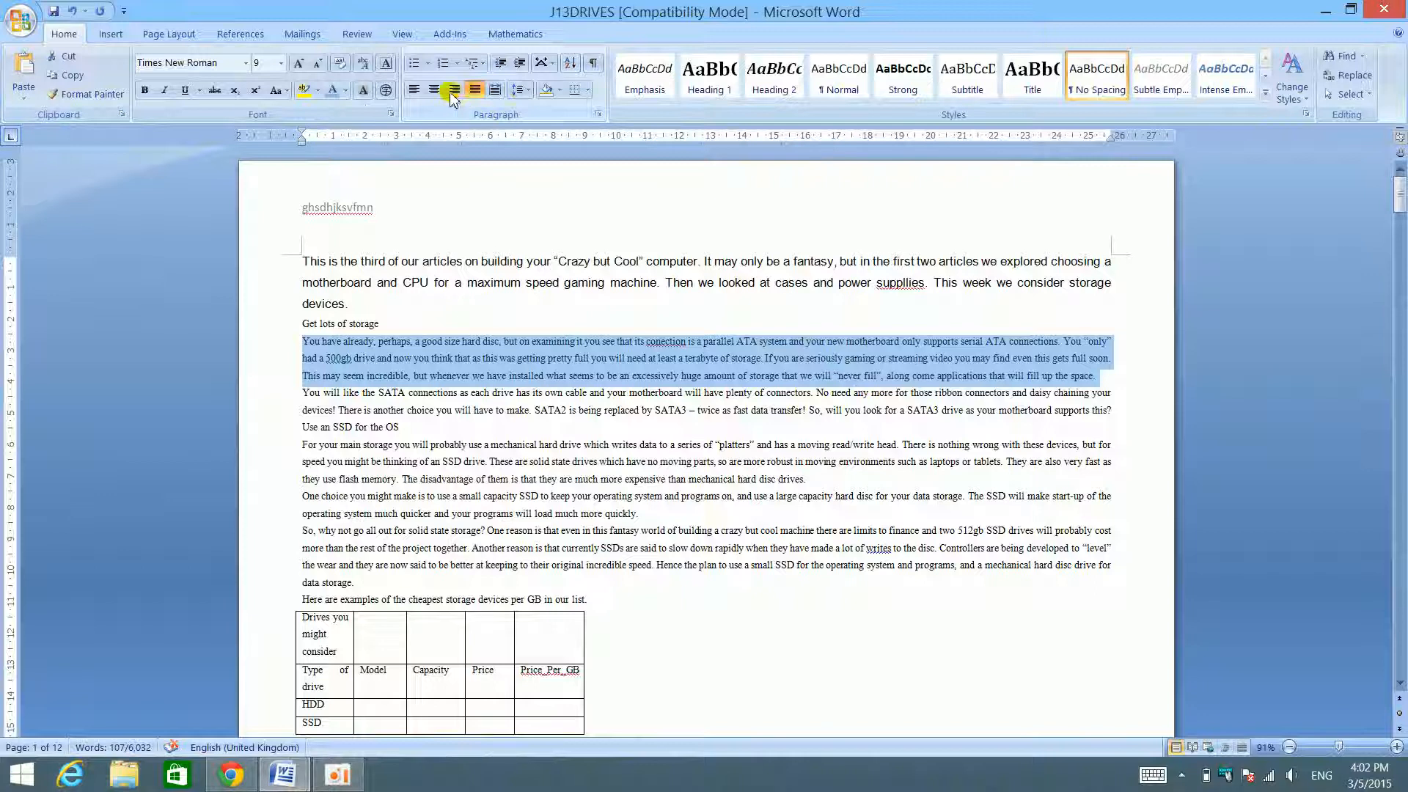
pyautogui.hotkey('ctrl', 'e')
pyautogui.hotkey('ctrl', 'l')
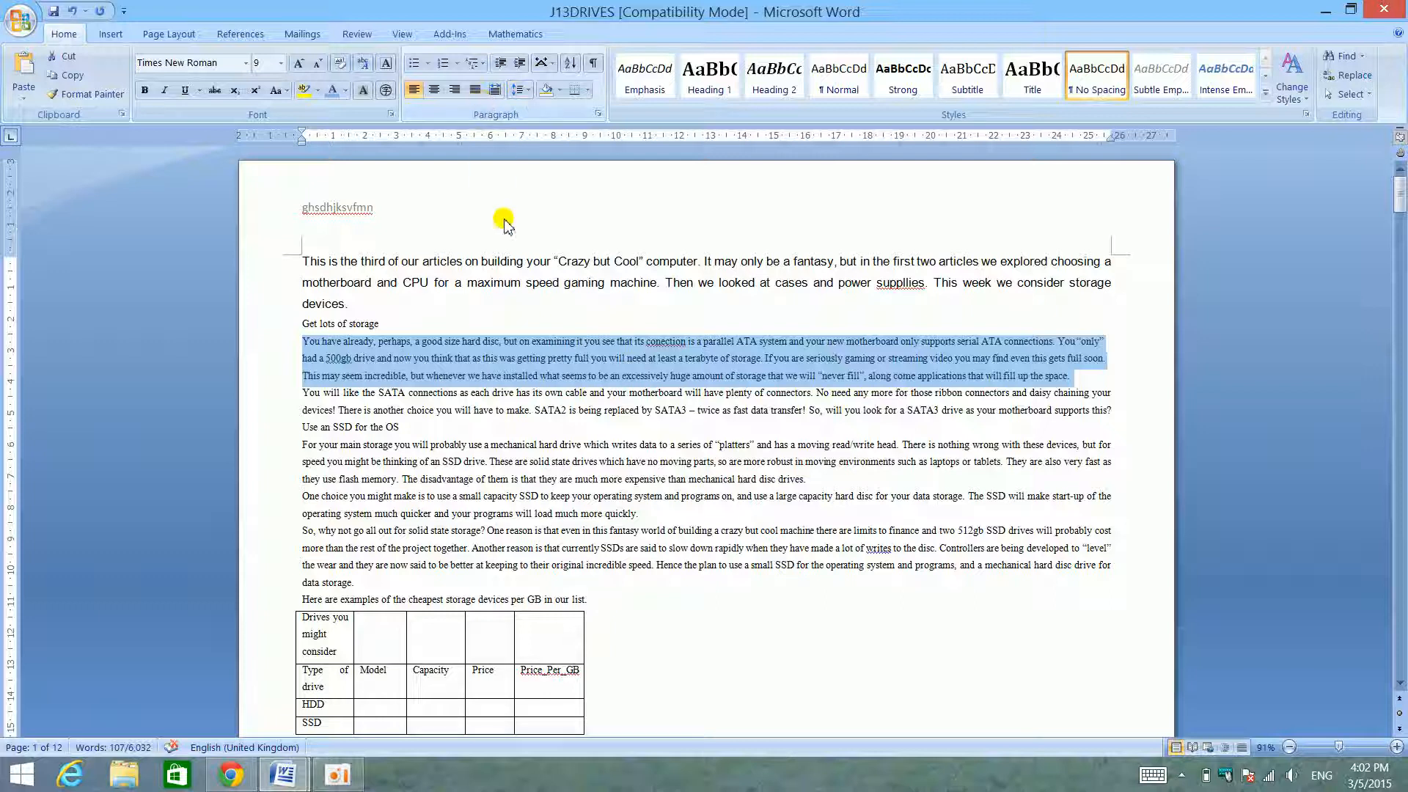
pyautogui.hotkey('ctrl', 'e')
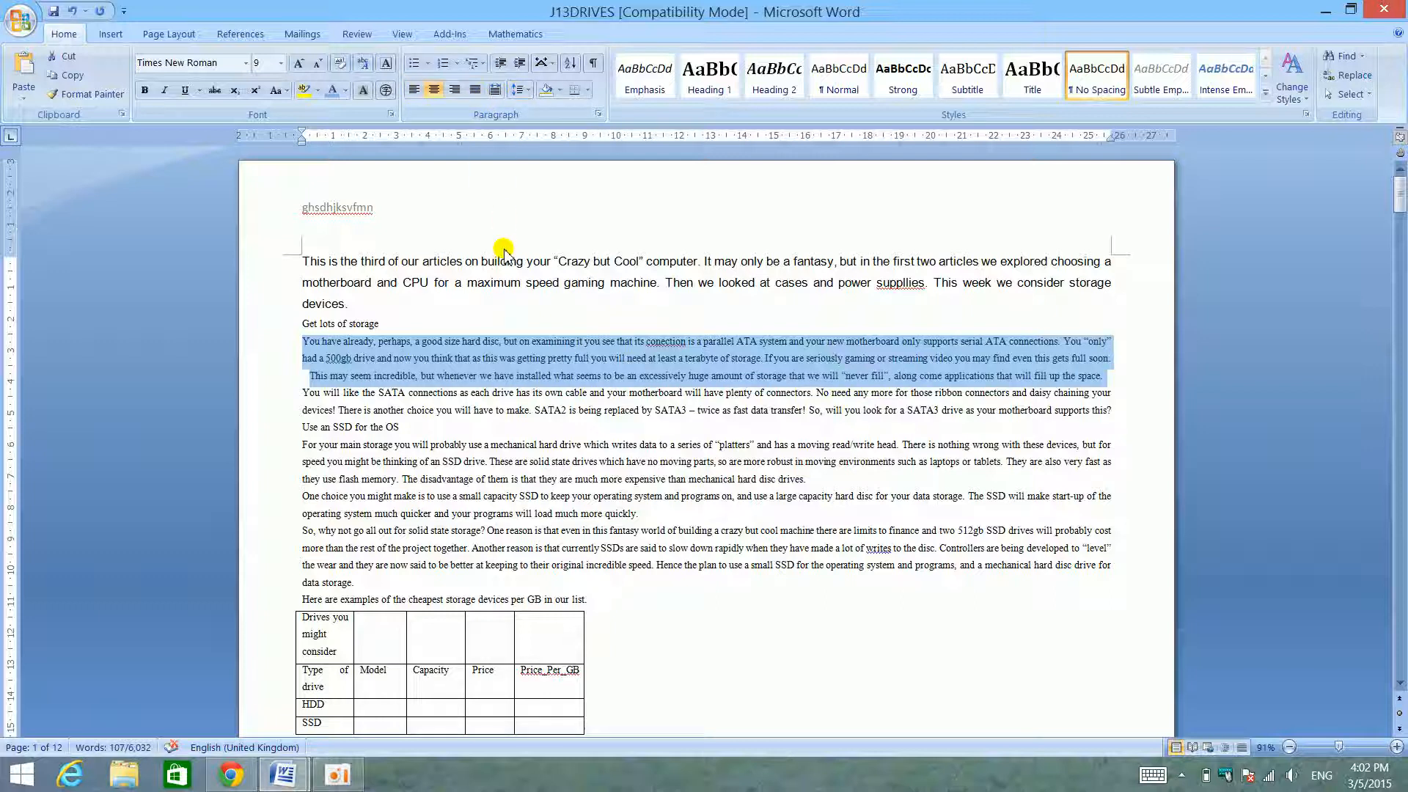
# - Try left, right, justified and centred alignment in turn on the selected first paragraph under "Get lots of storage", stopping at justified
pyautogui.hotkey('ctrl', 'l')
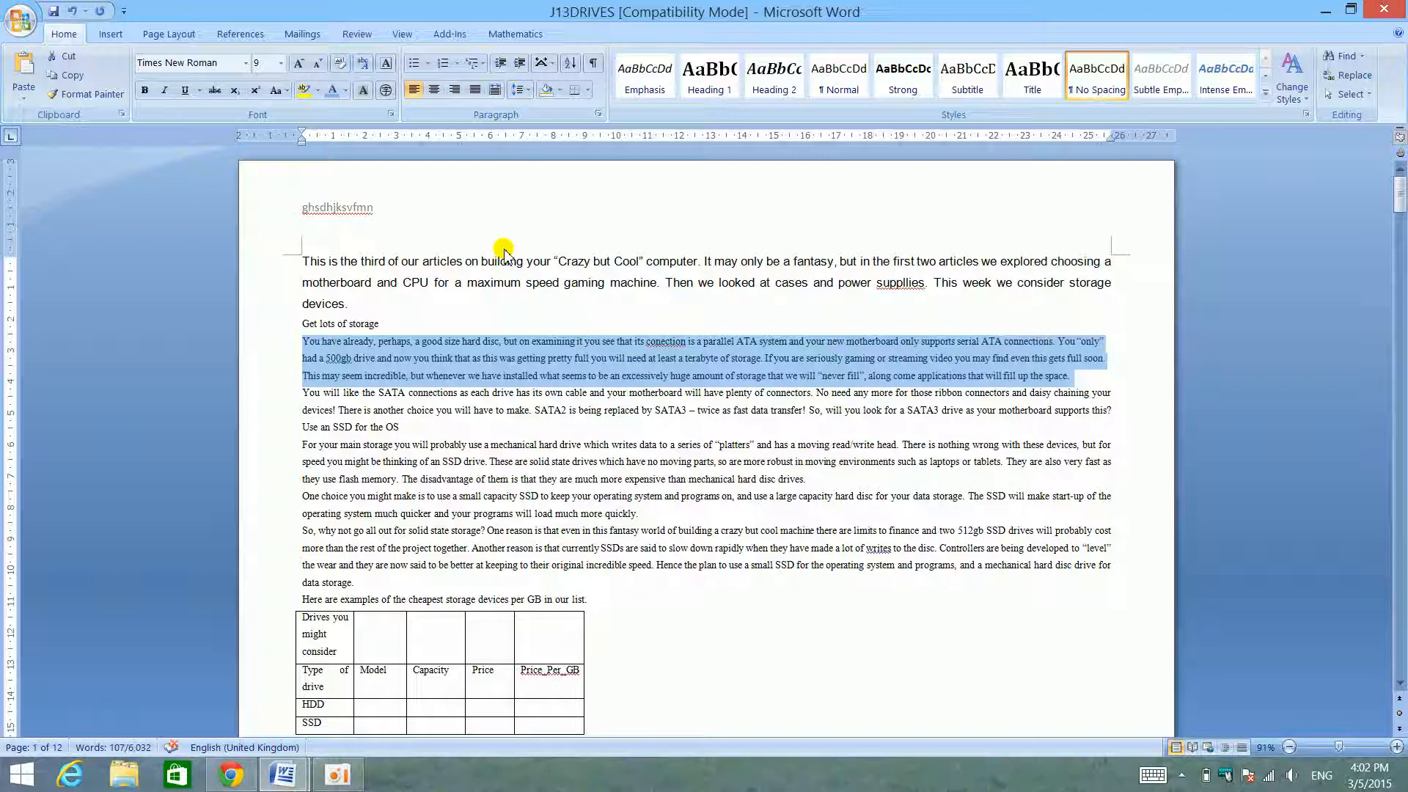
pyautogui.hotkey('ctrl', 'r')
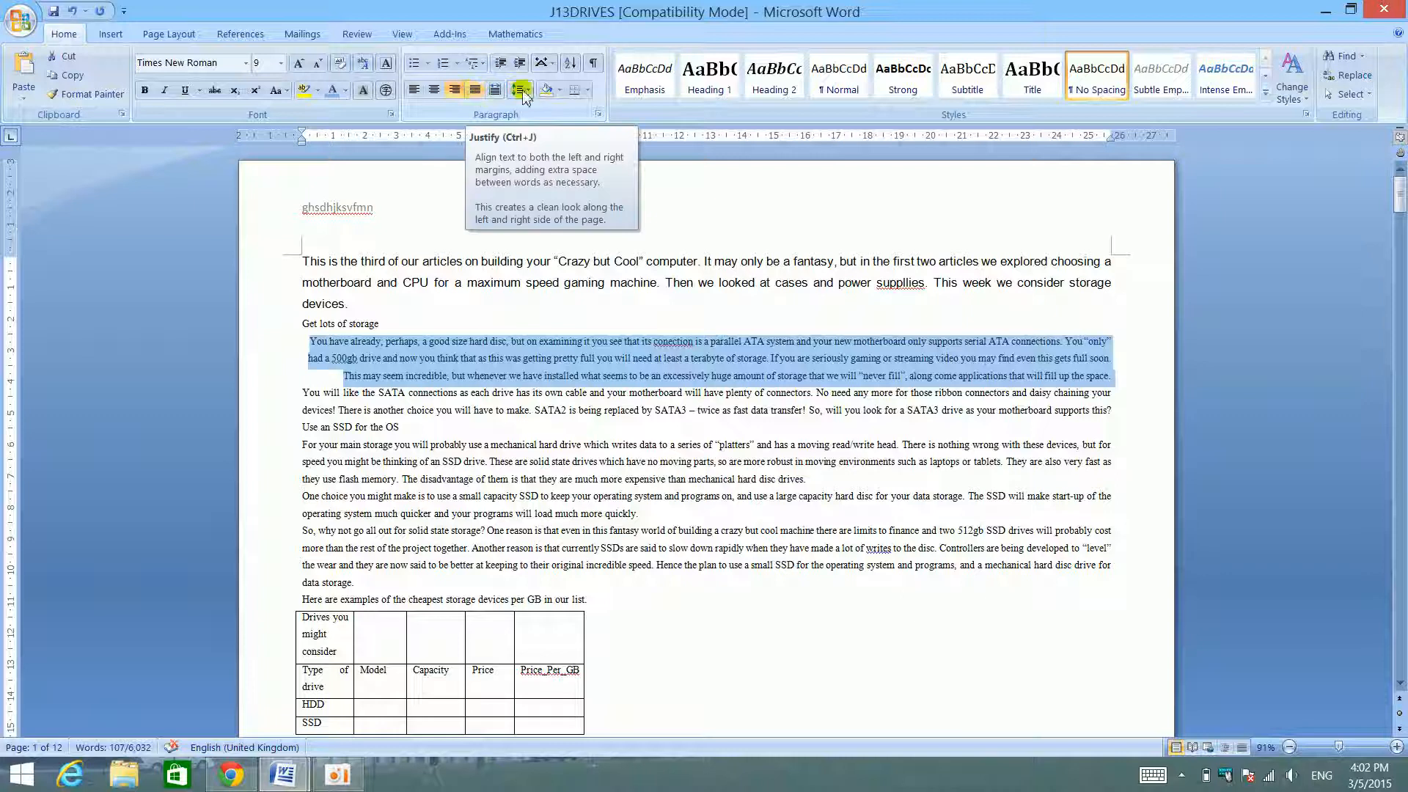
pyautogui.hotkey('ctrl', 'j')
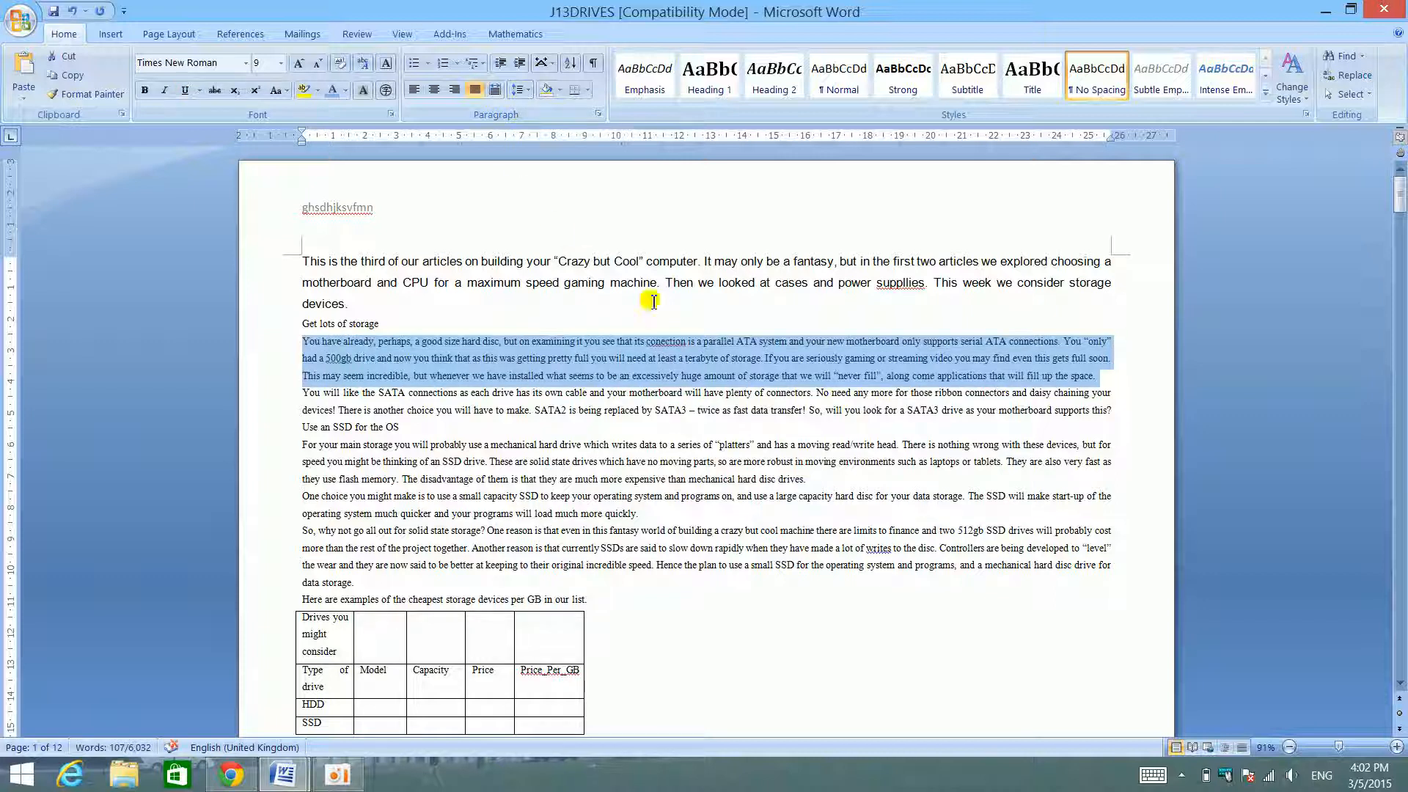
pyautogui.click(433, 90)
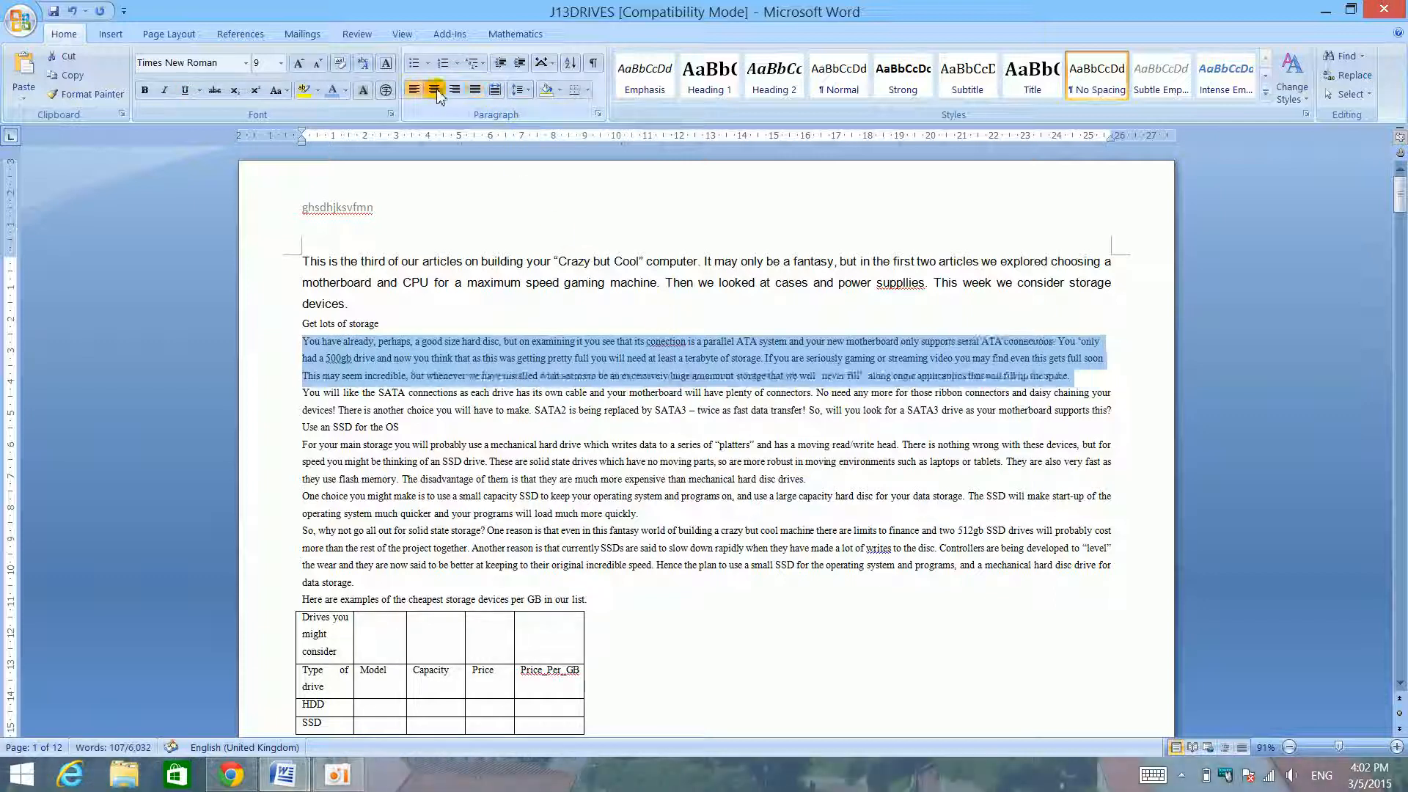
pyautogui.click(455, 89)
pyautogui.click(475, 89)
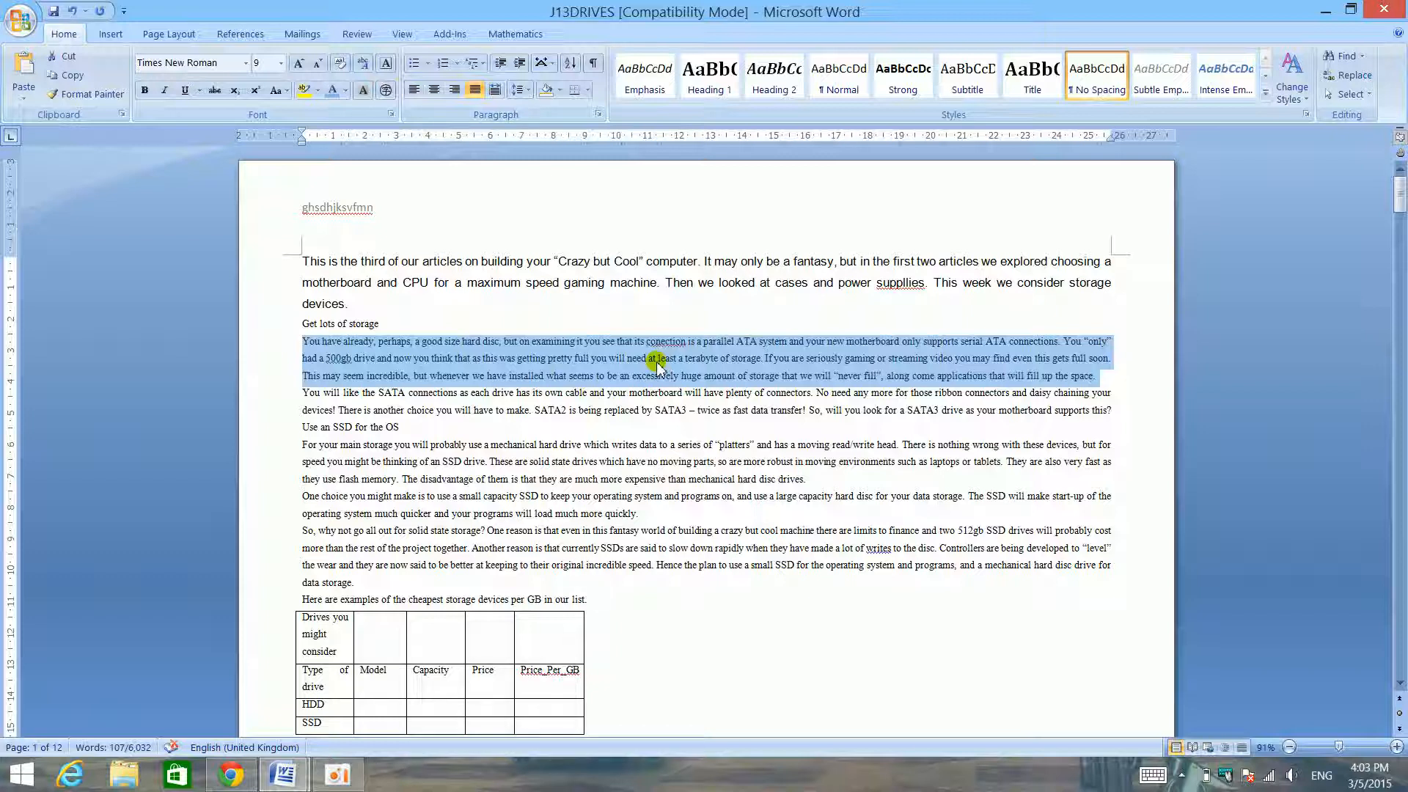
# - Cycle the same paragraph through left, right and justified alignment again, finishing with it centred
pyautogui.hotkey('ctrl', 'l')
pyautogui.hotkey('ctrl', 'r')
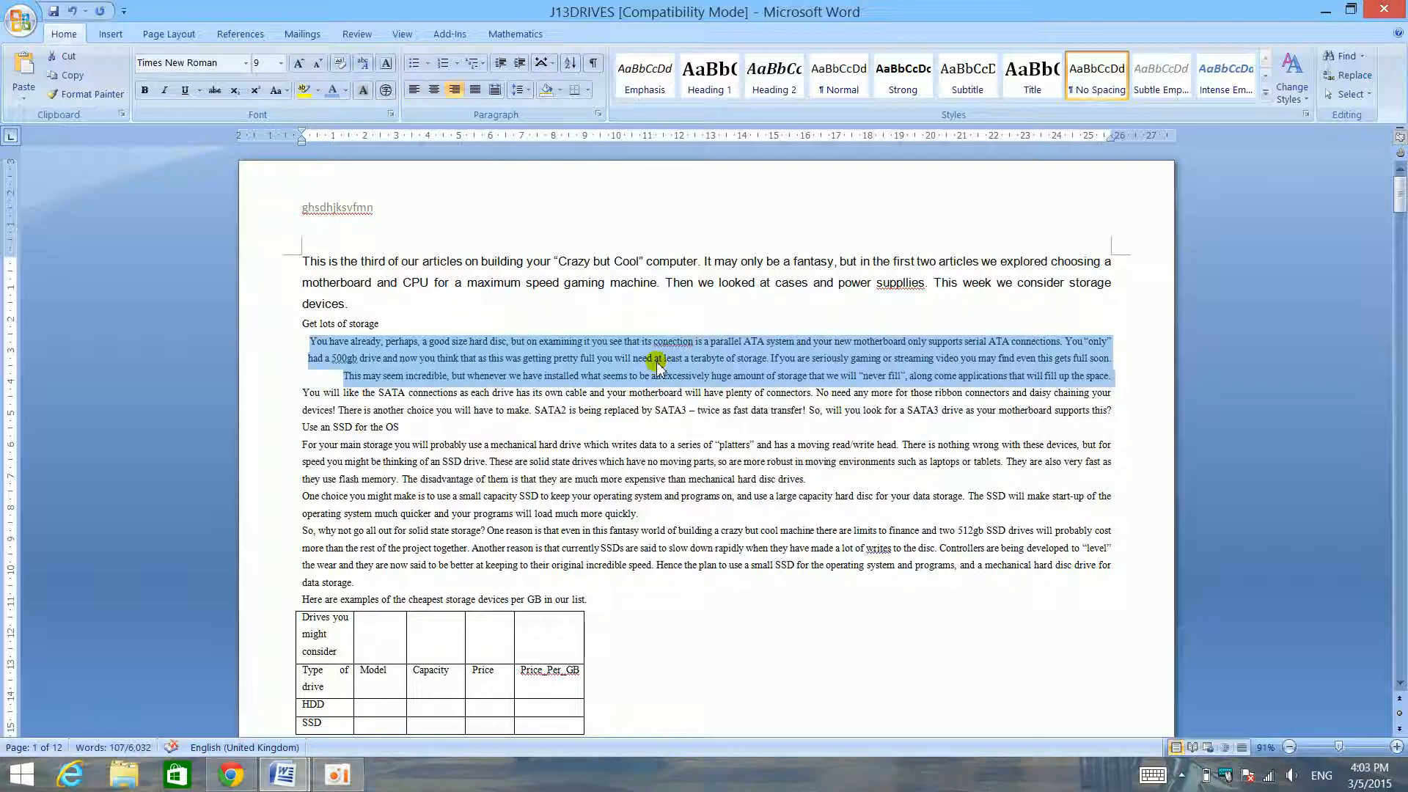
pyautogui.hotkey('ctrl', 'j')
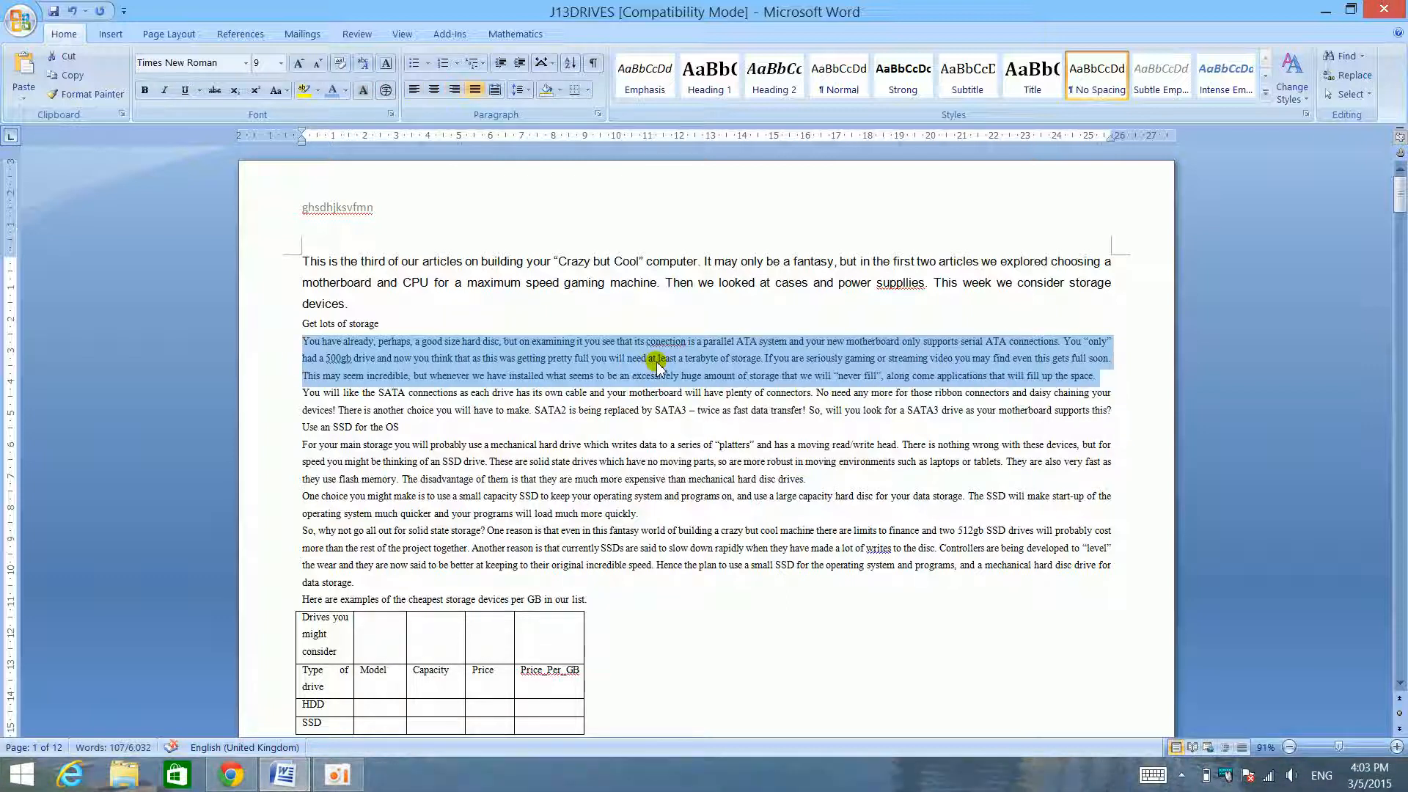
pyautogui.hotkey('ctrl', 'e')
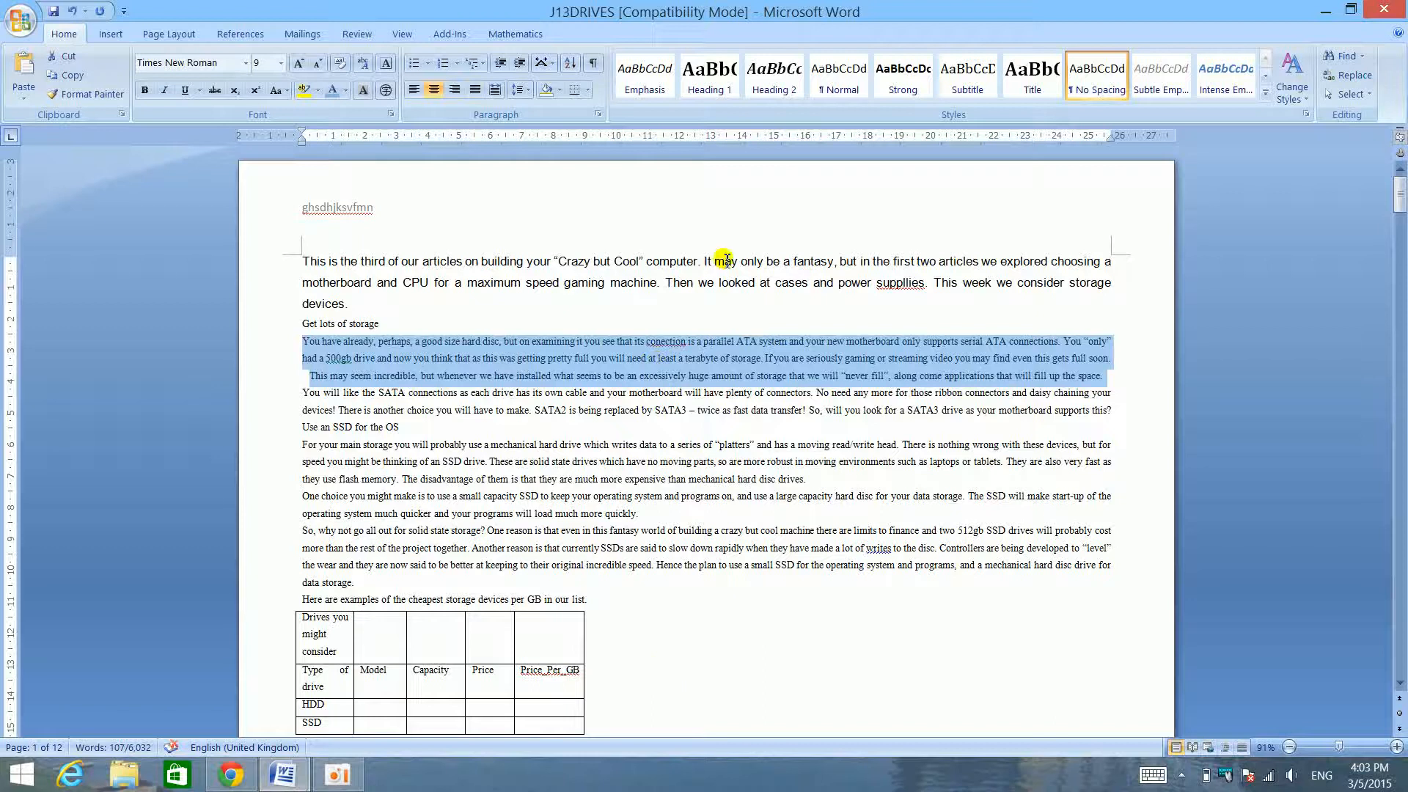
# - Glance at the skills checklist, and examine the line-spacing choices in the centred paragraph's spacing settings, keeping 1.5 lines
pyautogui.doubleClick(584, 6)
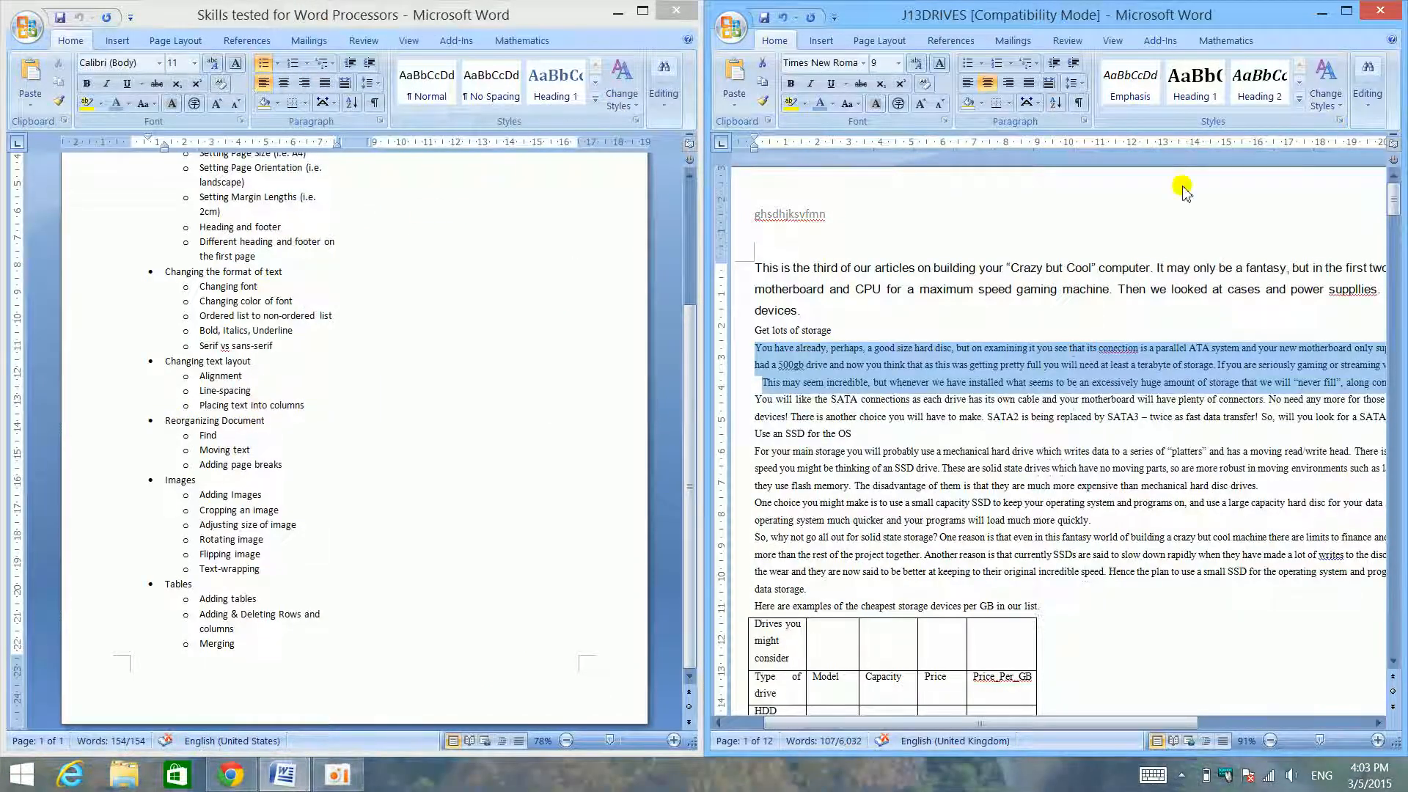
pyautogui.click(1345, 12)
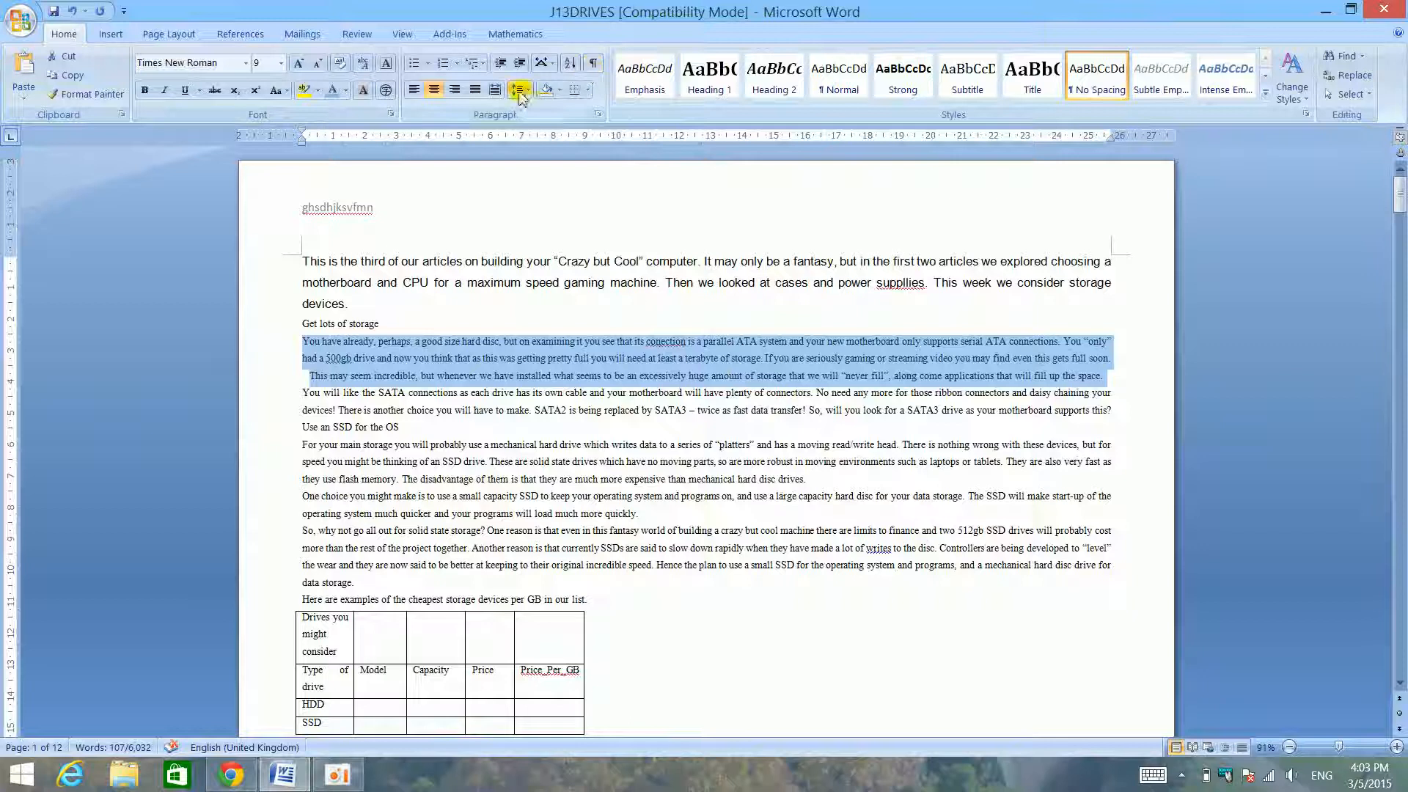
pyautogui.click(521, 90)
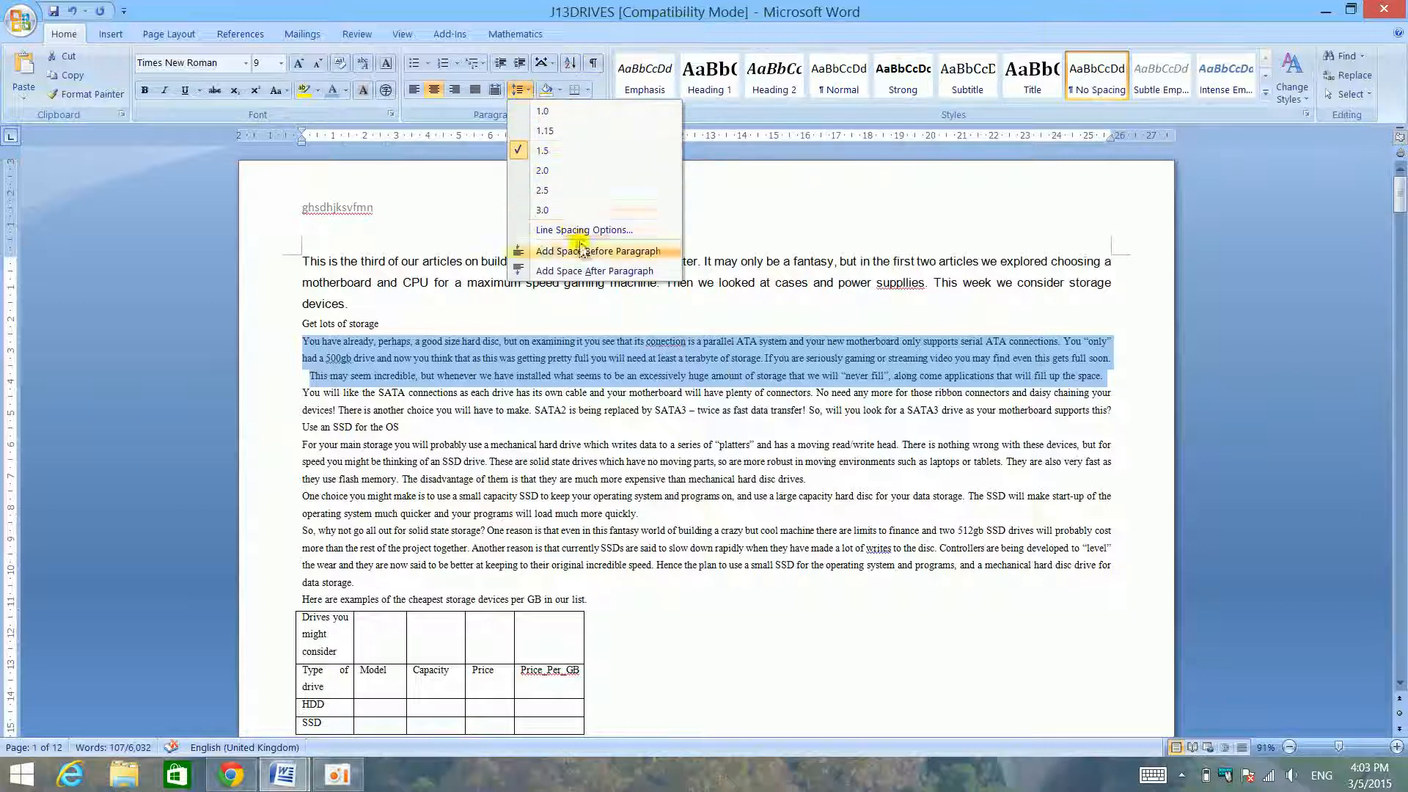
pyautogui.click(613, 229)
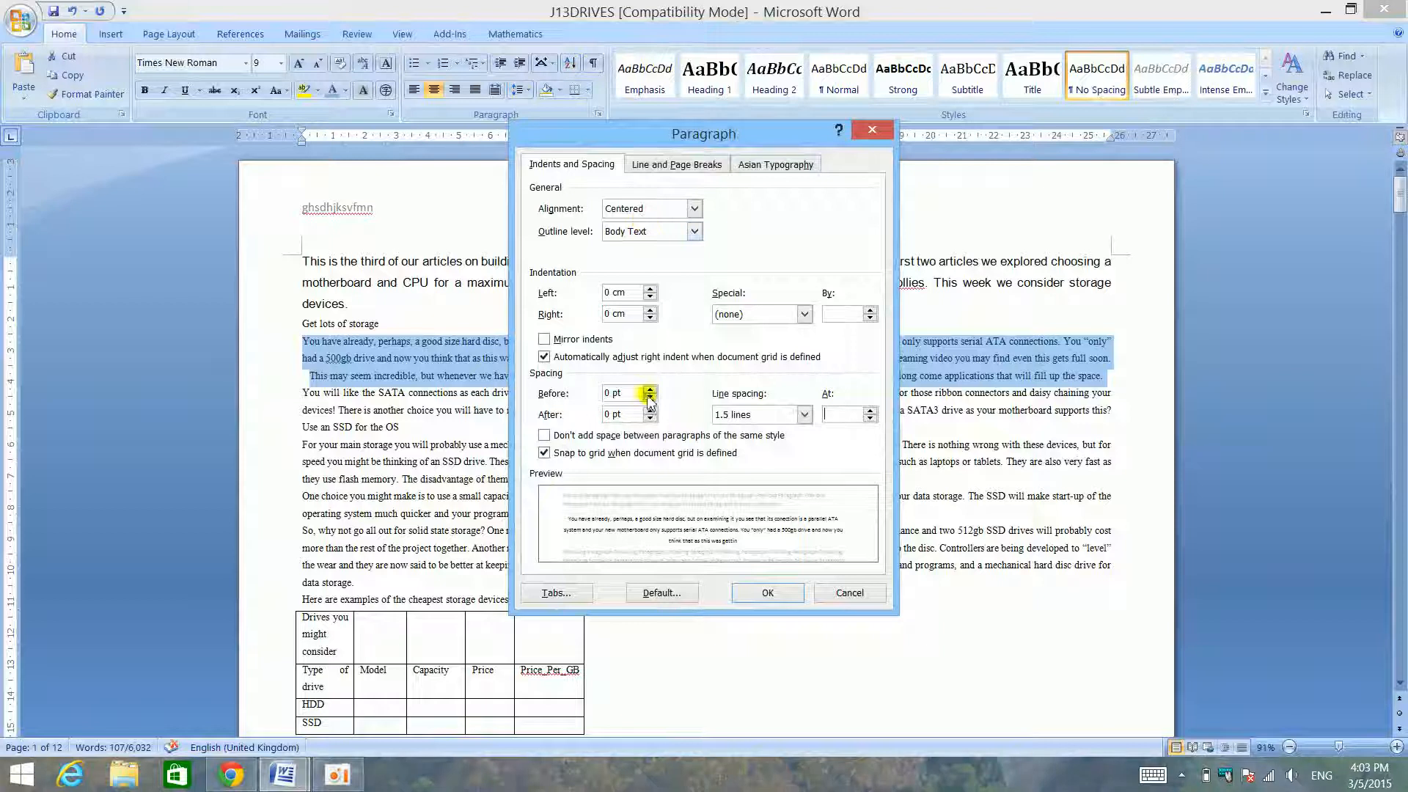
pyautogui.click(756, 416)
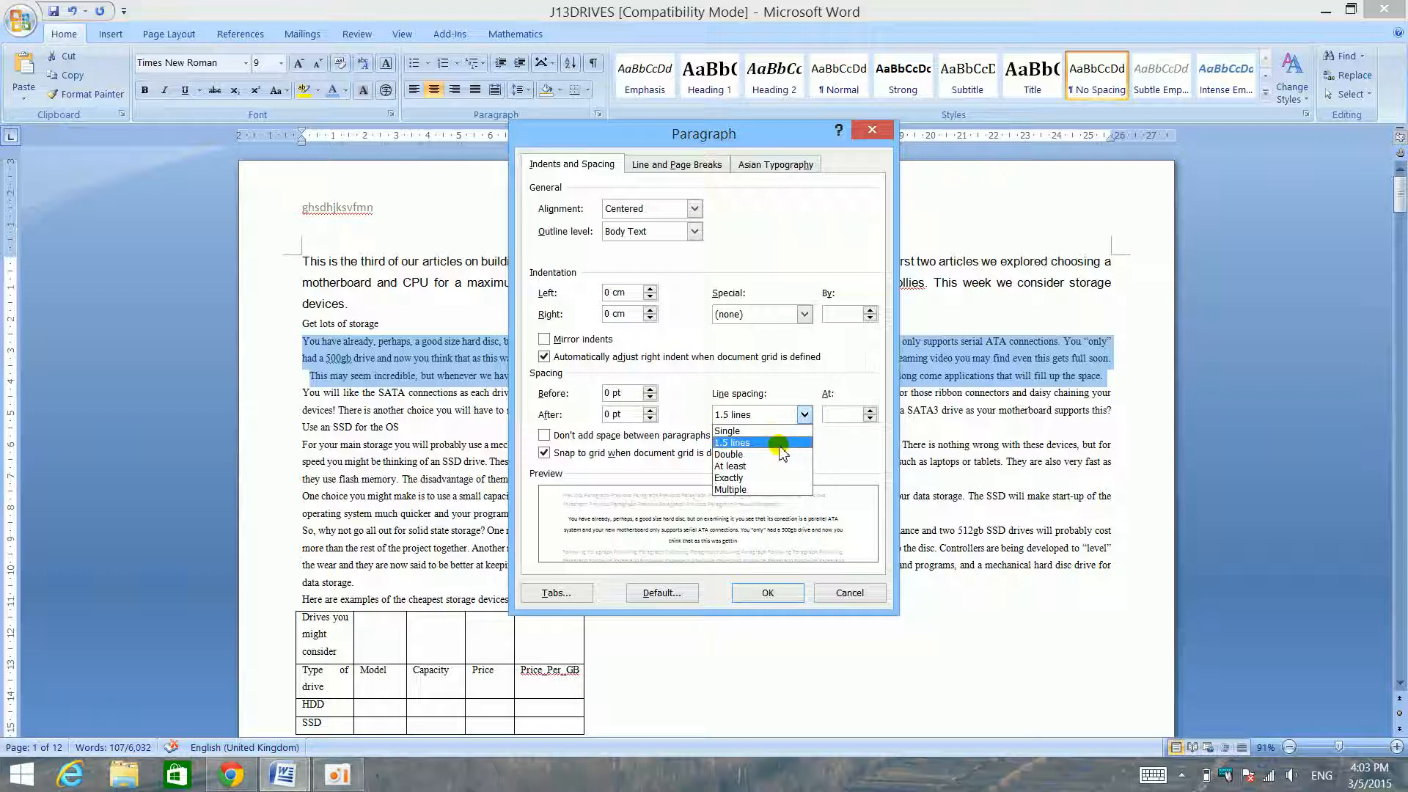
pyautogui.click(775, 592)
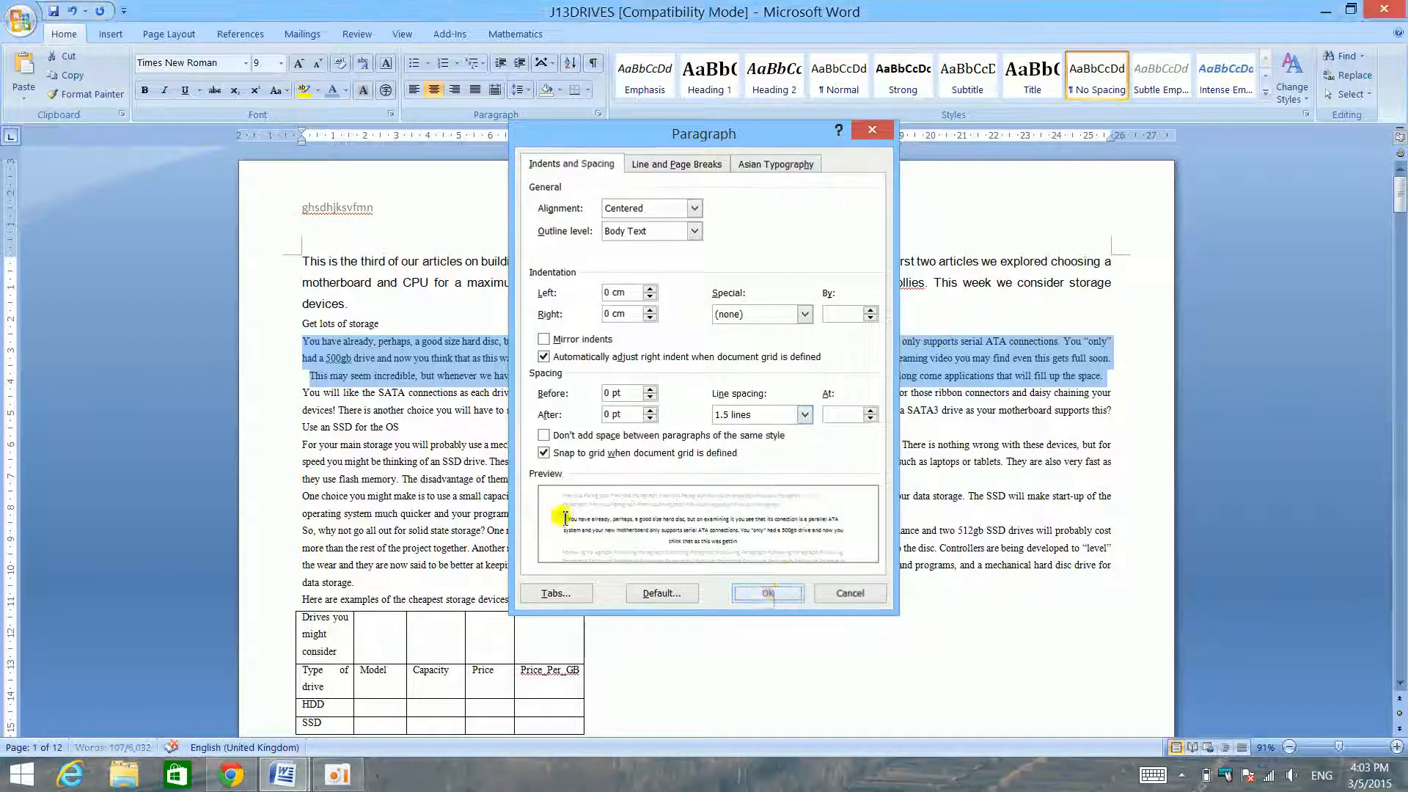
pyautogui.click(774, 592)
# - Try wider line spacing on the text from "You will like the SATA connections" through "Here are examples of the cheapest storage devices", and undo it
pyautogui.moveTo(273, 394); pyautogui.dragTo(297, 600)
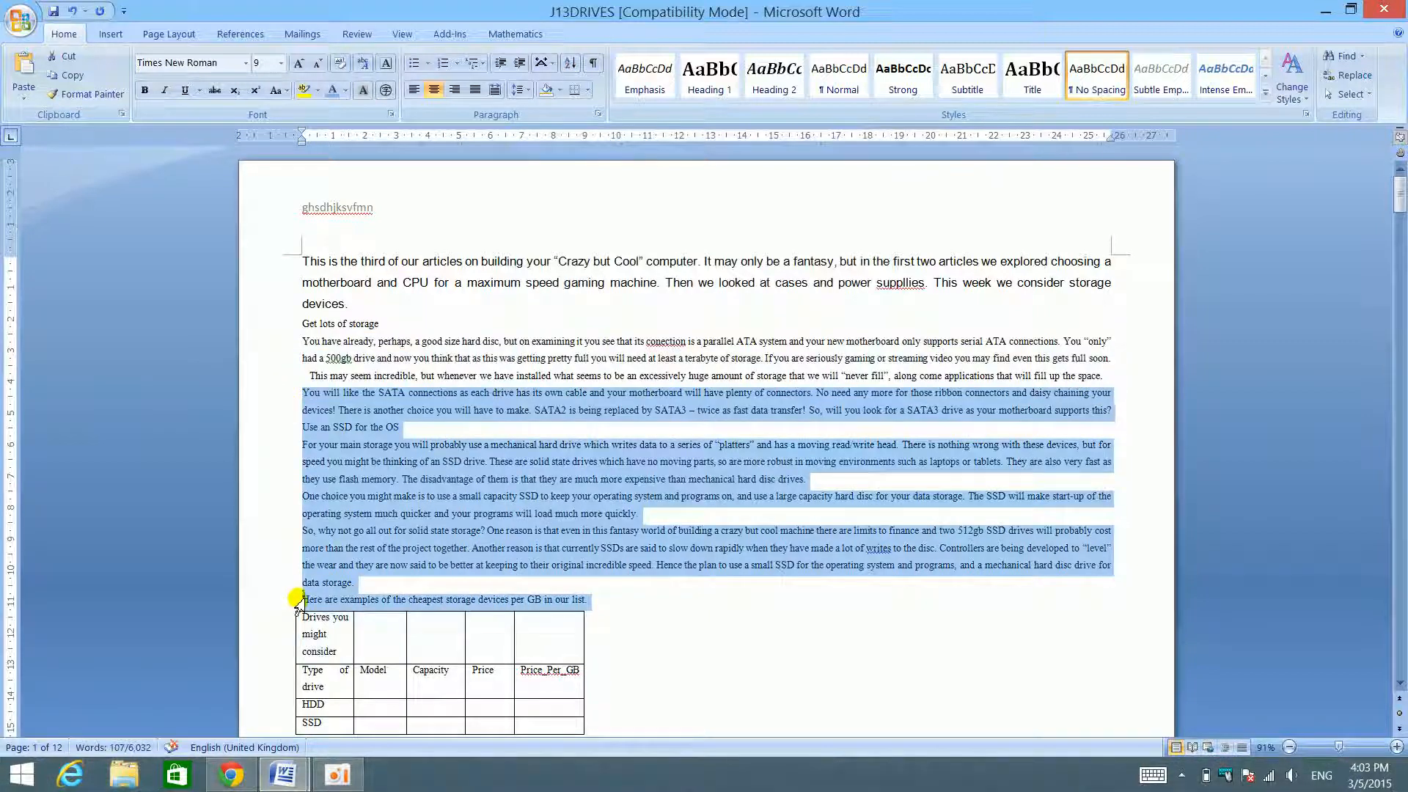
pyautogui.click(522, 90)
pyautogui.click(532, 185)
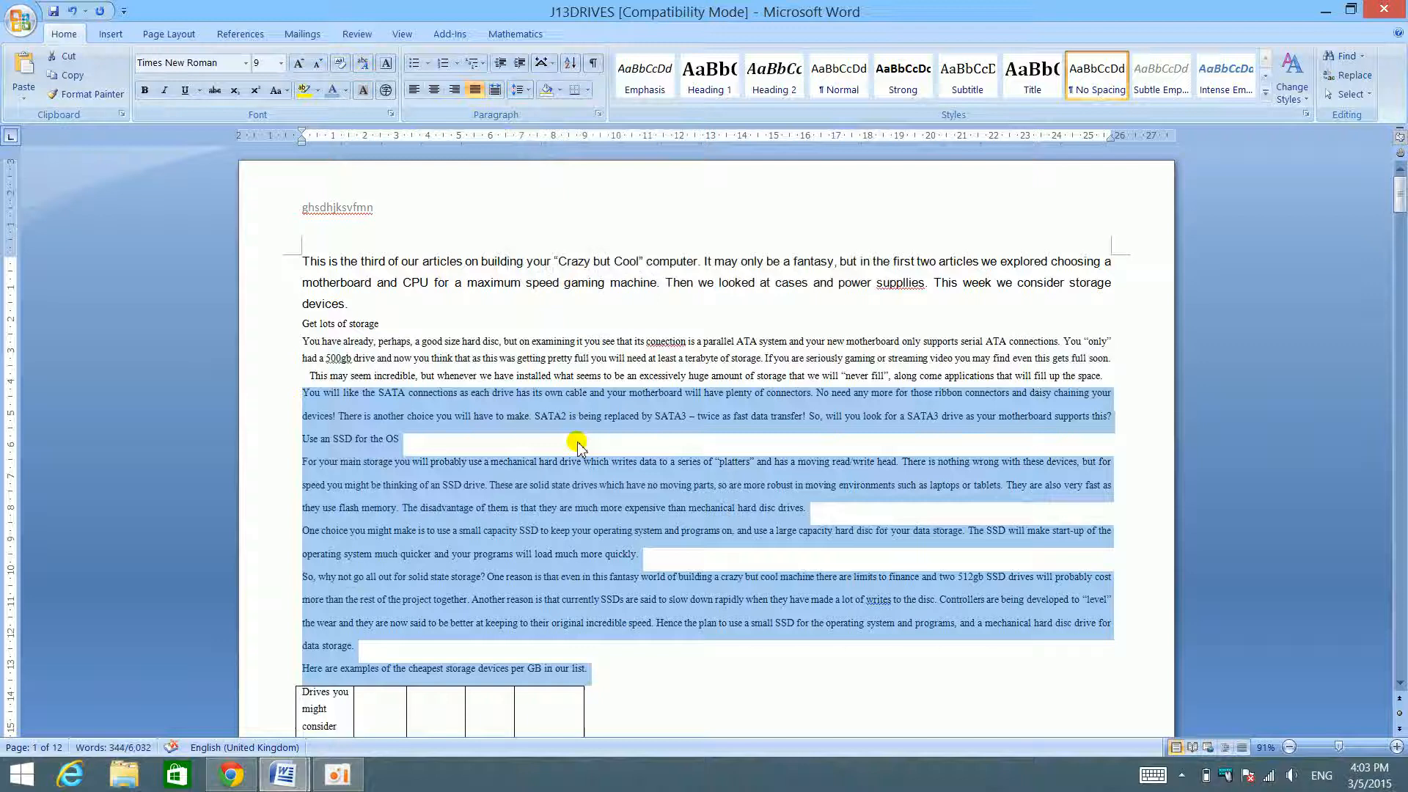
pyautogui.click(543, 438)
pyautogui.moveTo(273, 393); pyautogui.dragTo(313, 670)
pyautogui.hotkey('ctrl', 'z')
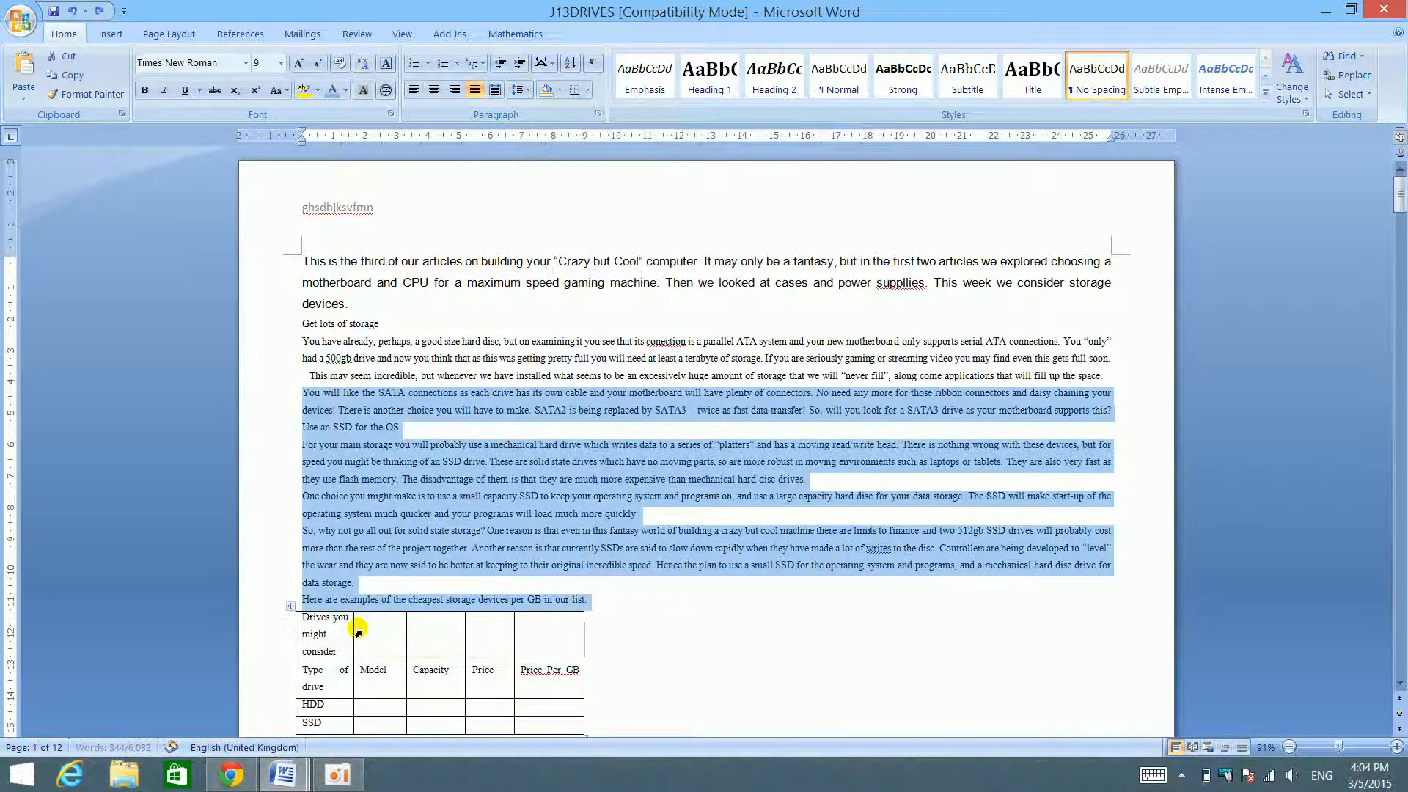
# - Show J13DRIVES beside the skills checklist to review the topics, clear the text selection, and maximize J13DRIVES again
pyautogui.moveTo(734, 11); pyautogui.dragTo(1407, 389)
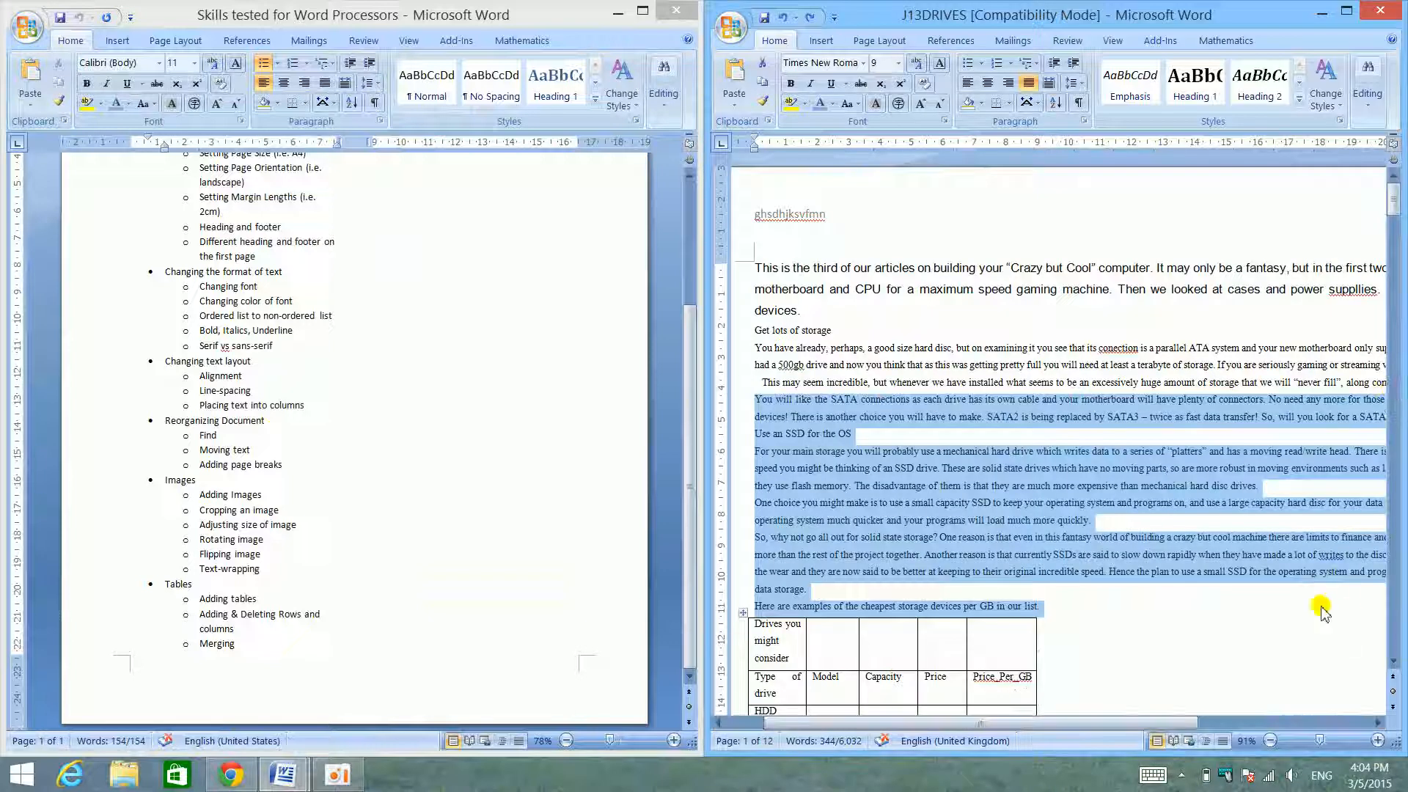
pyautogui.click(1251, 555)
pyautogui.moveTo(1165, 723); pyautogui.dragTo(1328, 620)
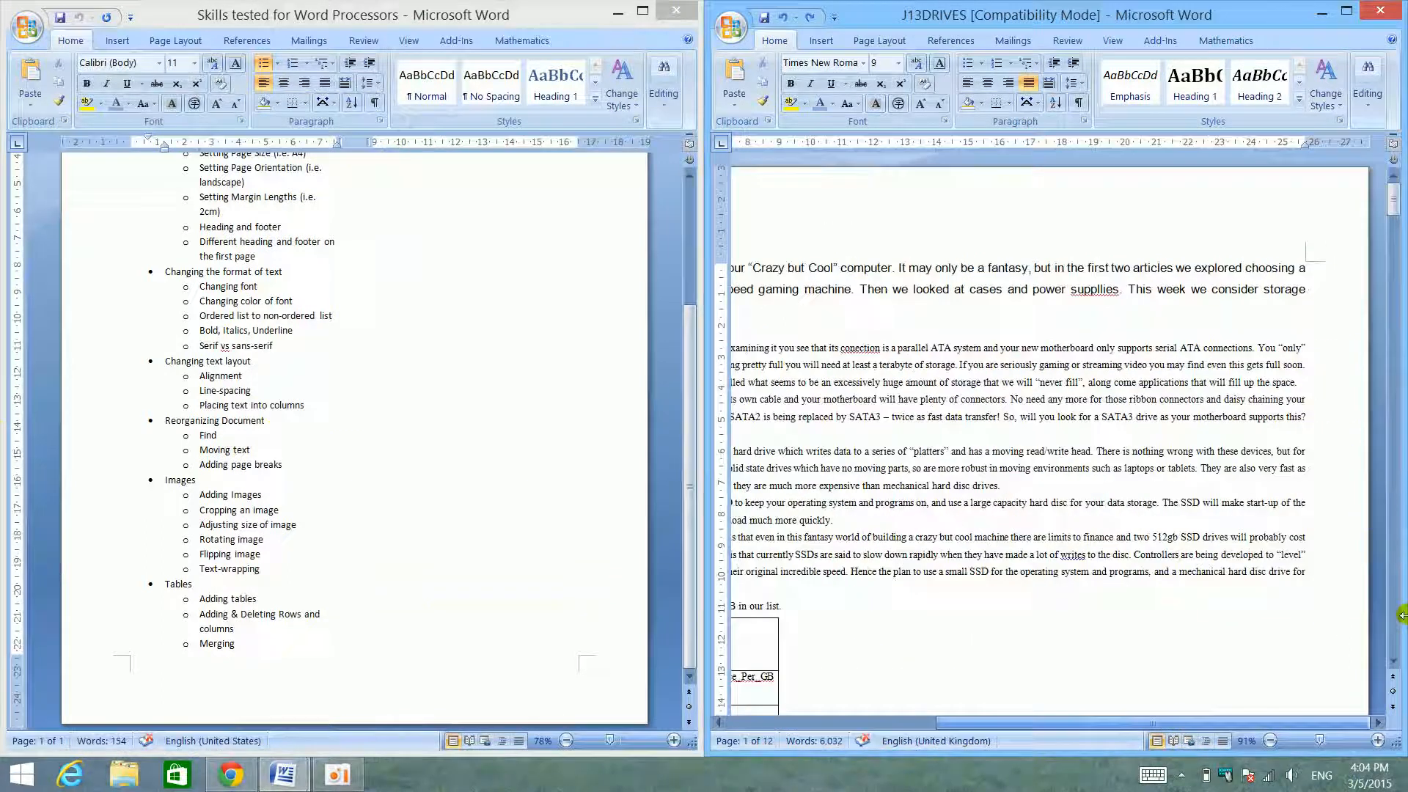
pyautogui.click(1346, 11)
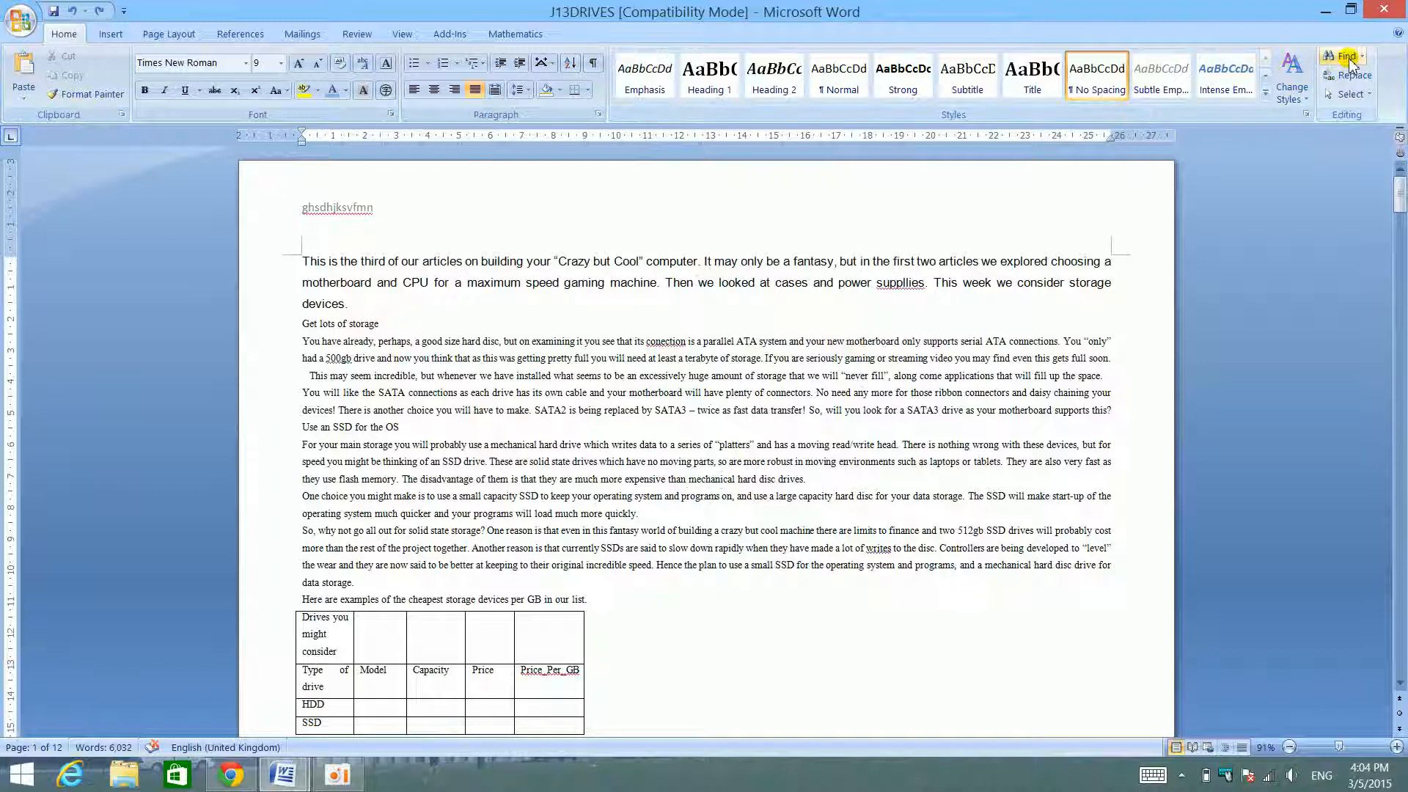
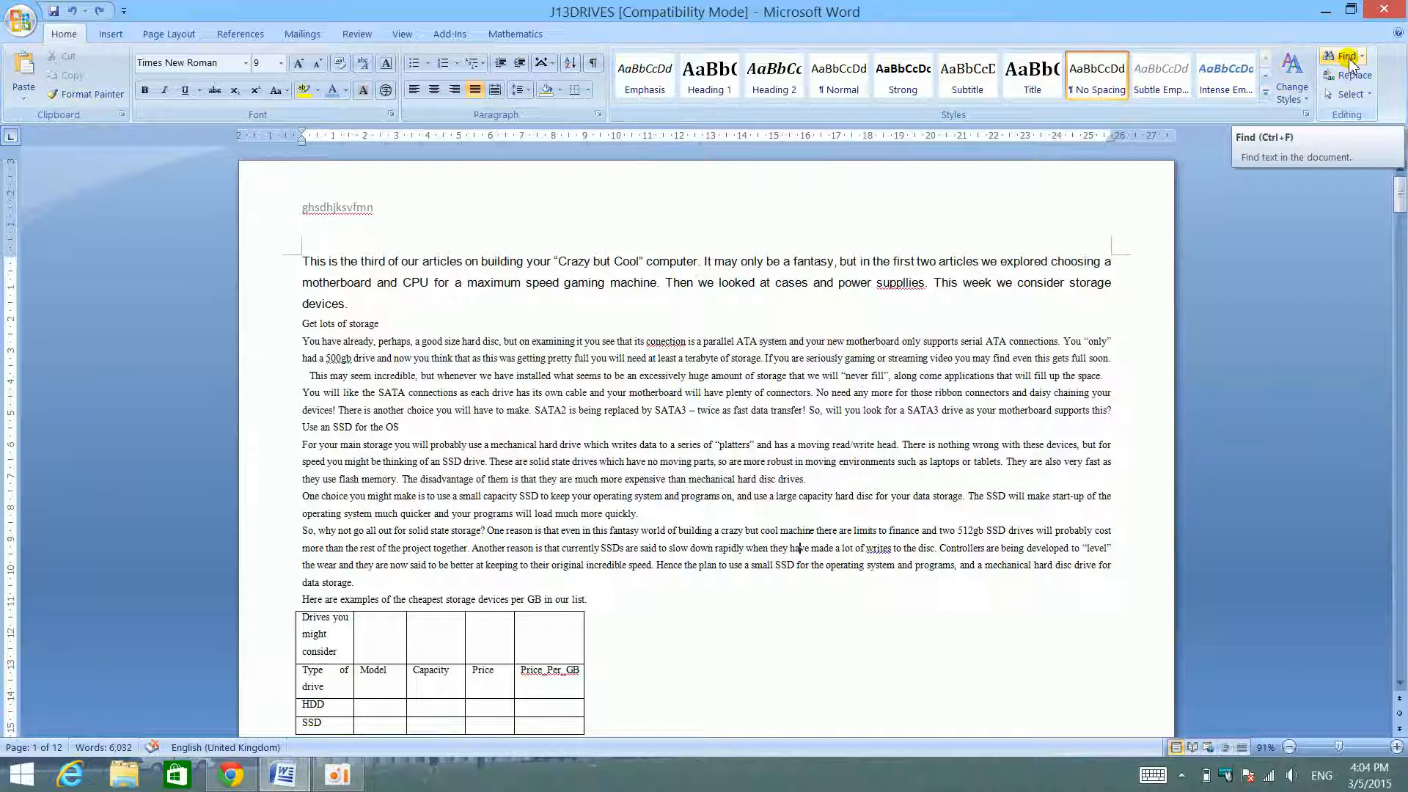
# - Search J13DRIVES for the letter I, moving the Find and Replace dialog aside and advancing to the next match
pyautogui.click(1349, 57)
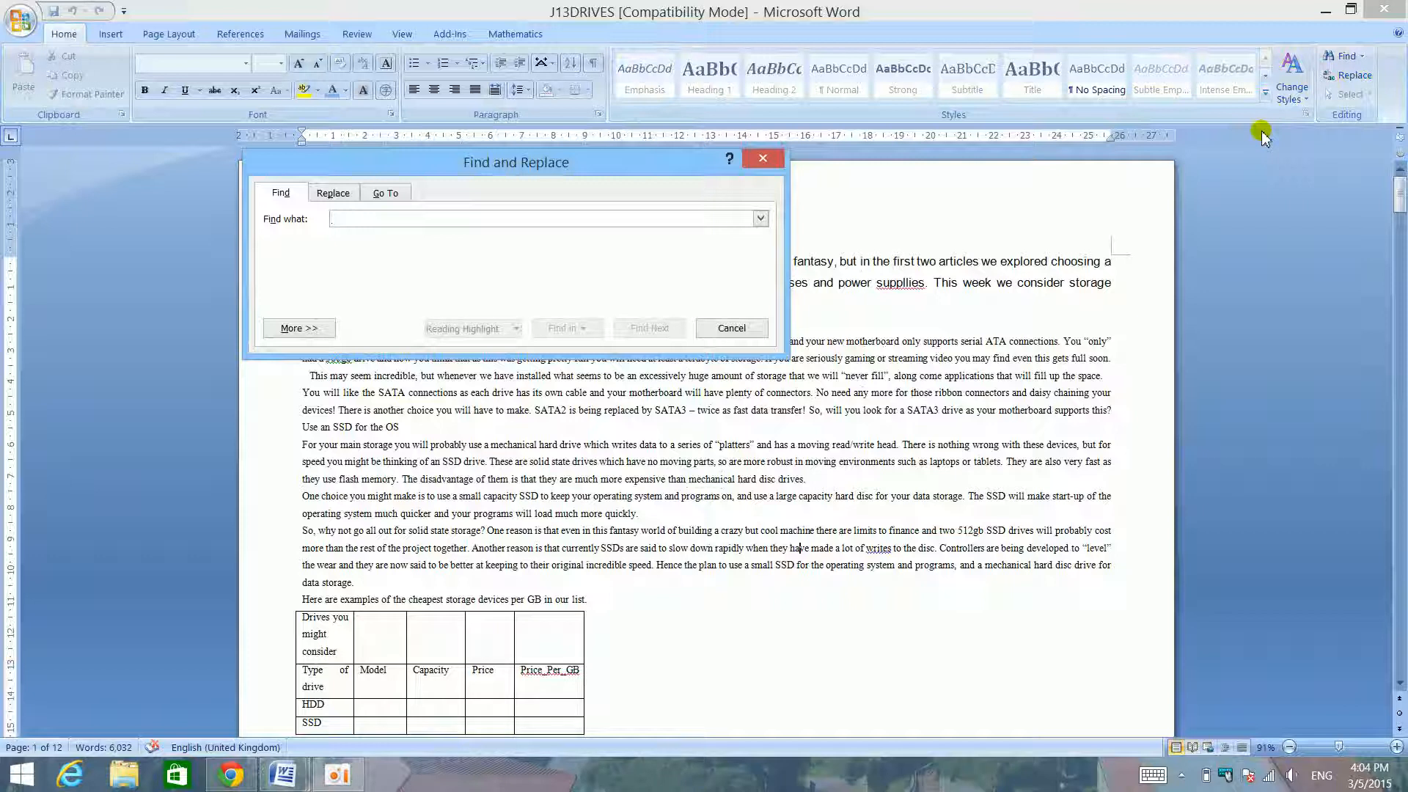
pyautogui.write('1')
pyautogui.press('Return')
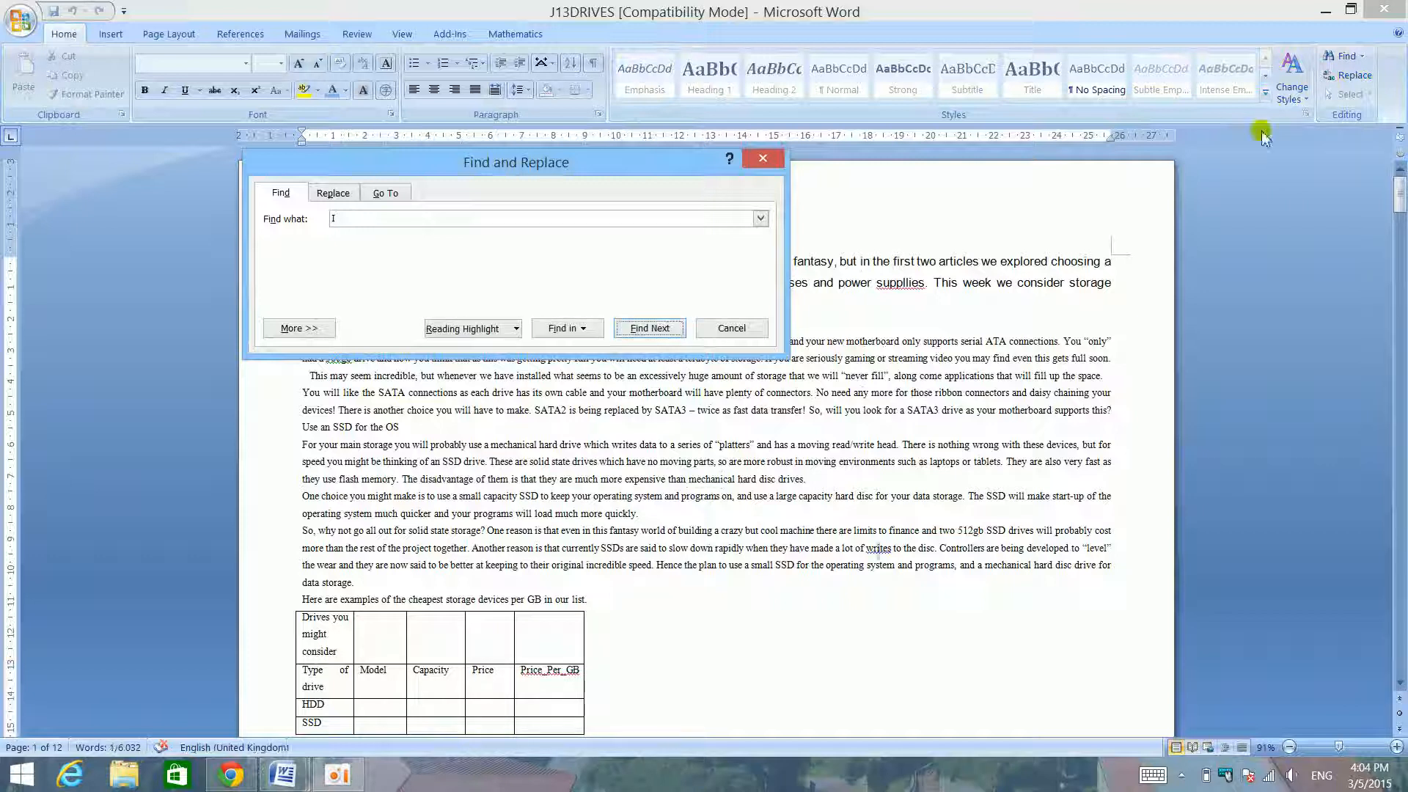
pyautogui.moveTo(461, 147); pyautogui.dragTo(538, 380)
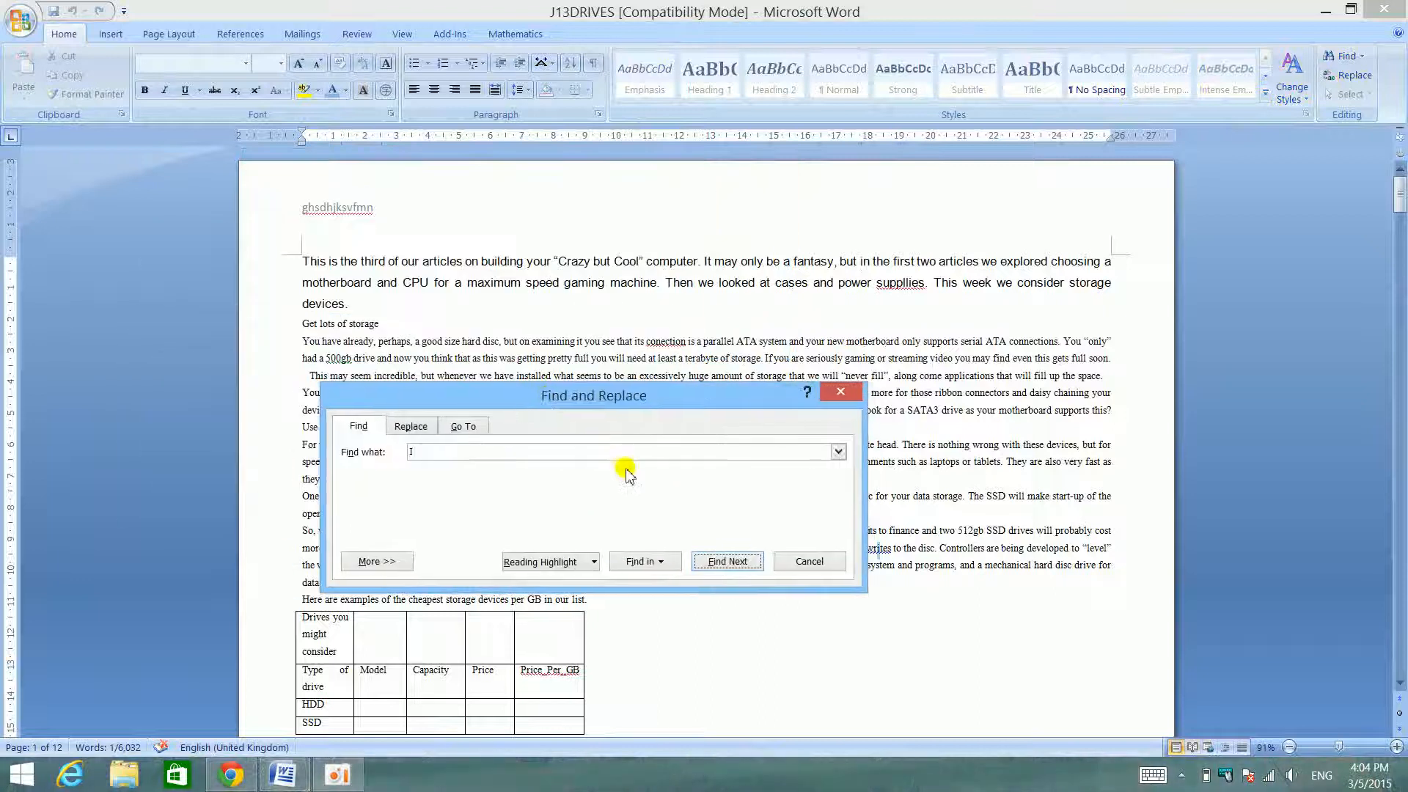
pyautogui.click(741, 570)
# - Replace every occurrence of I in J13DRIVES with u, and close Find and Replace
pyautogui.click(410, 400)
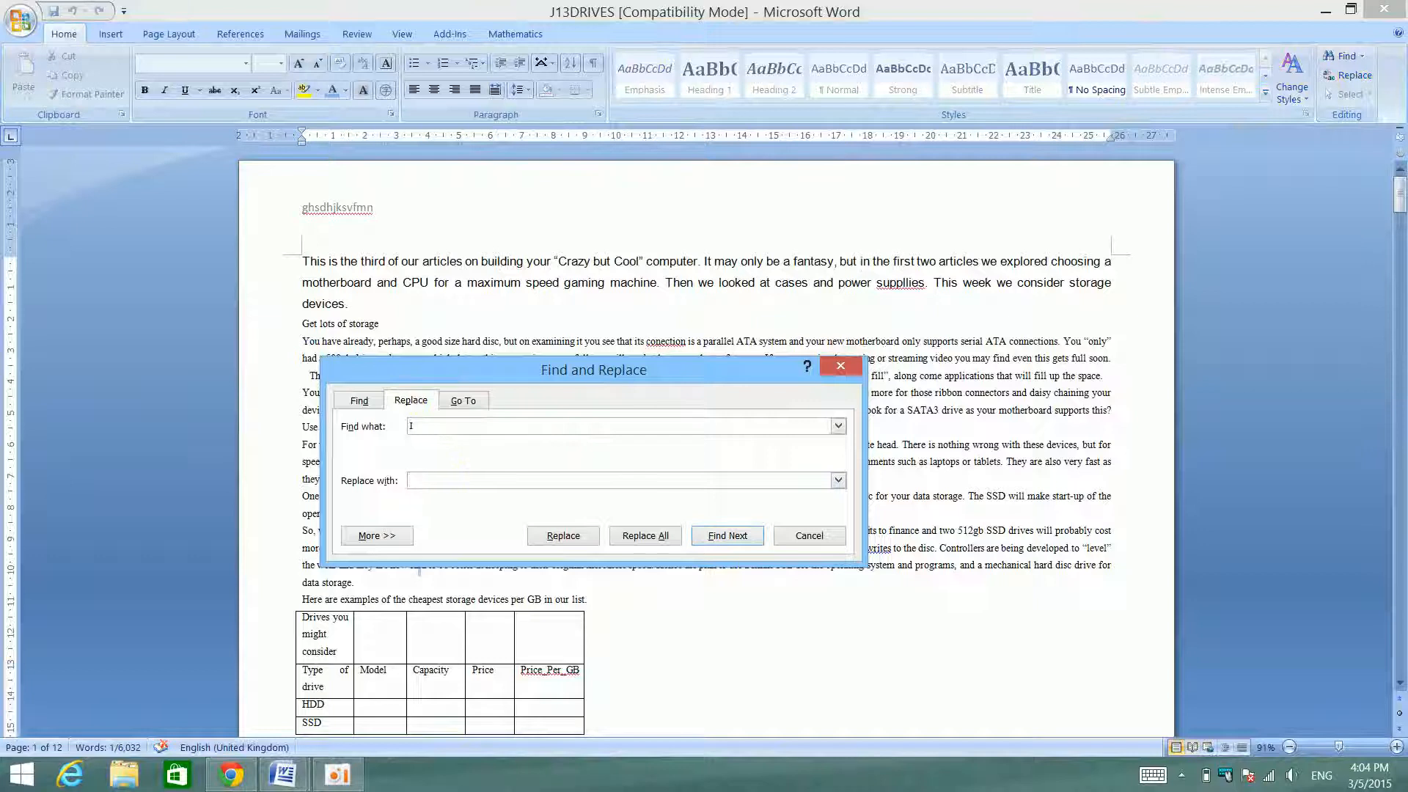
pyautogui.click(625, 537)
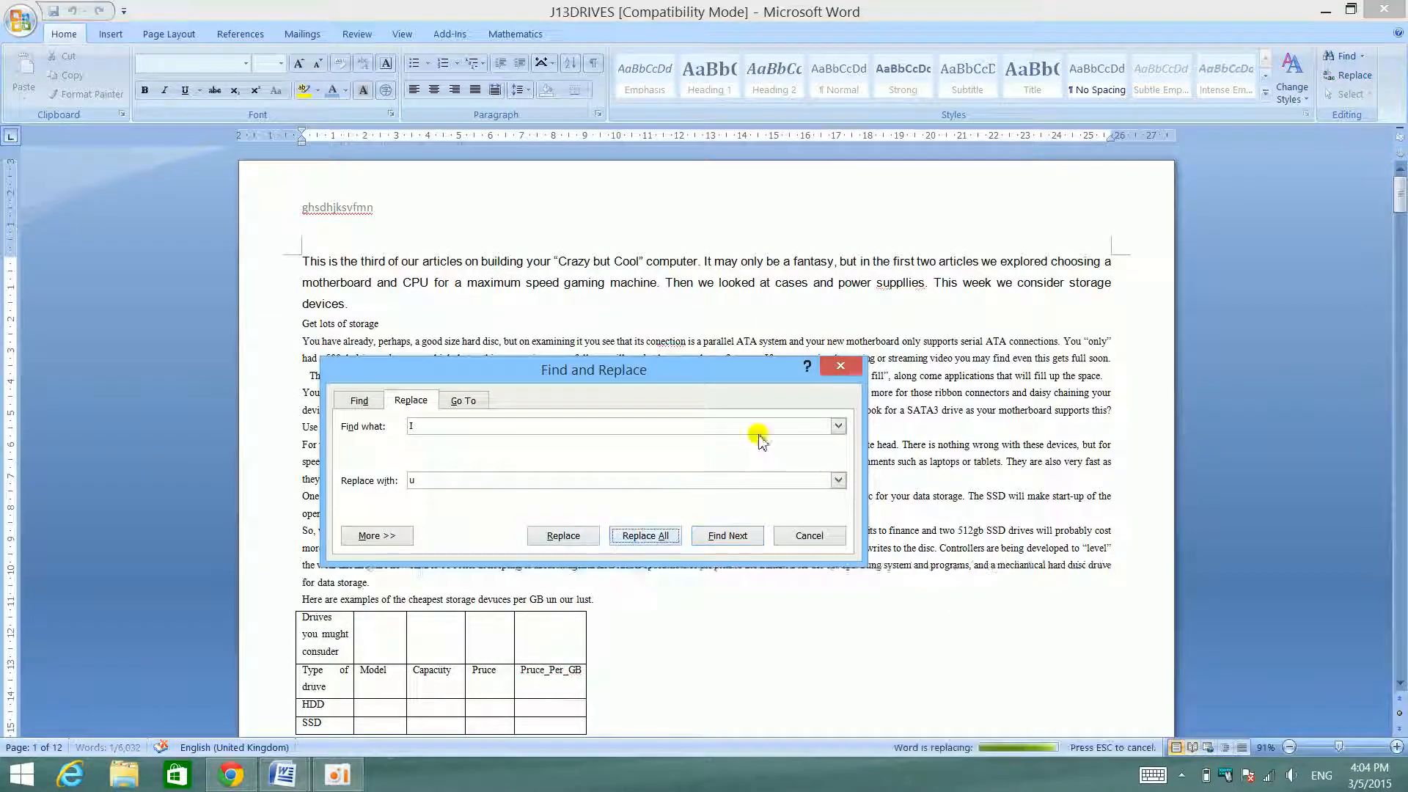
pyautogui.click(707, 432)
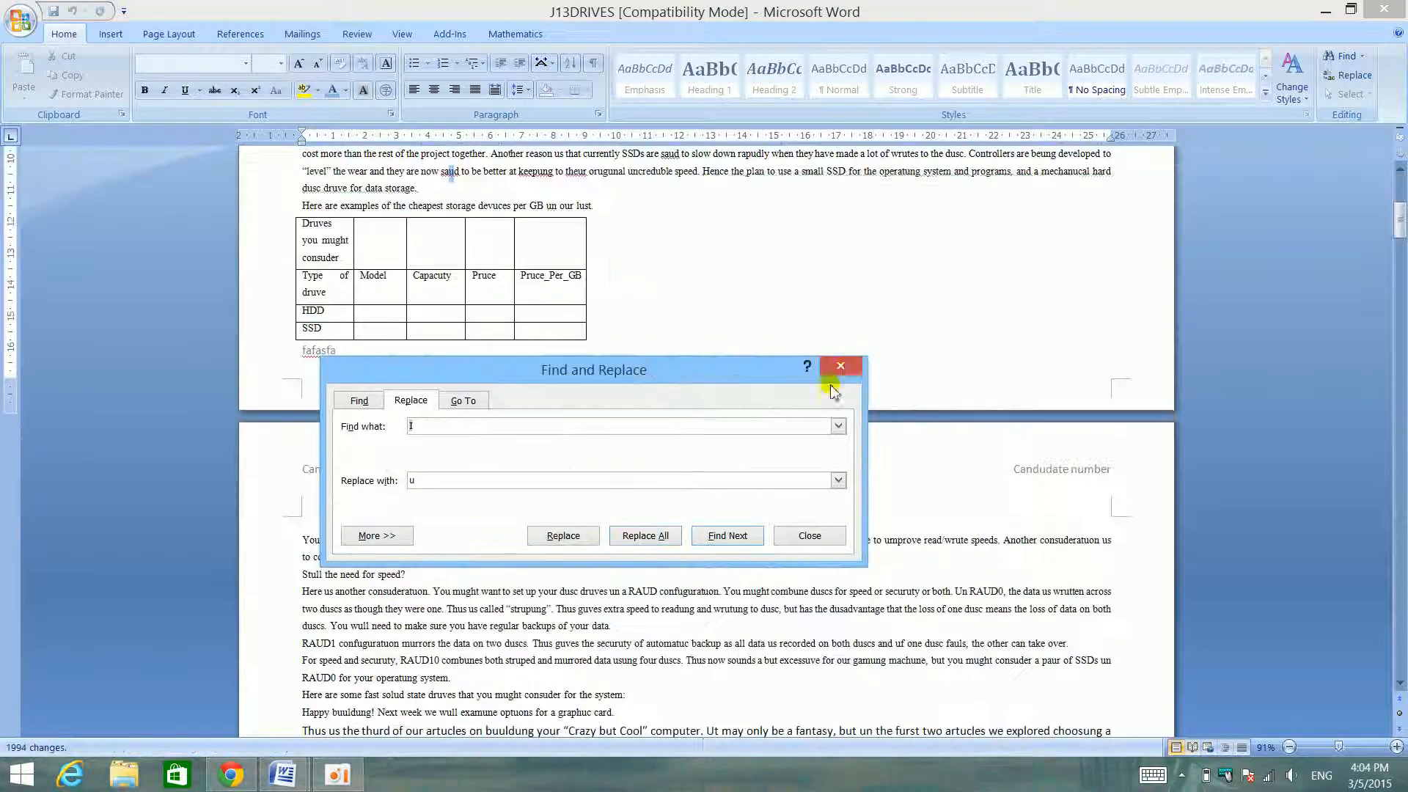
pyautogui.click(843, 369)
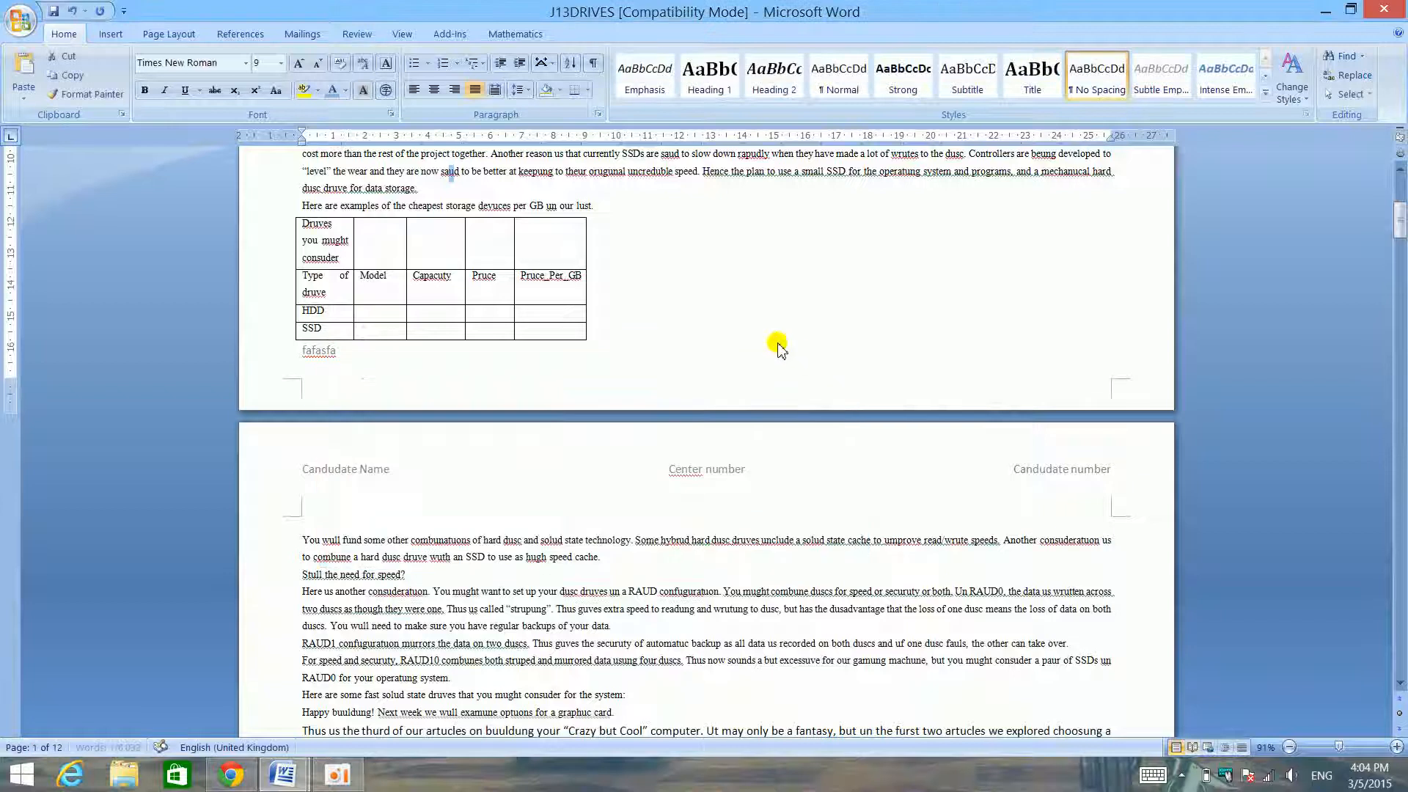
# - Replace every occurrence of u in the document with I, and close Find and Replace
pyautogui.scroll(1, 777, 343)
pyautogui.scroll(8, 778, 343)
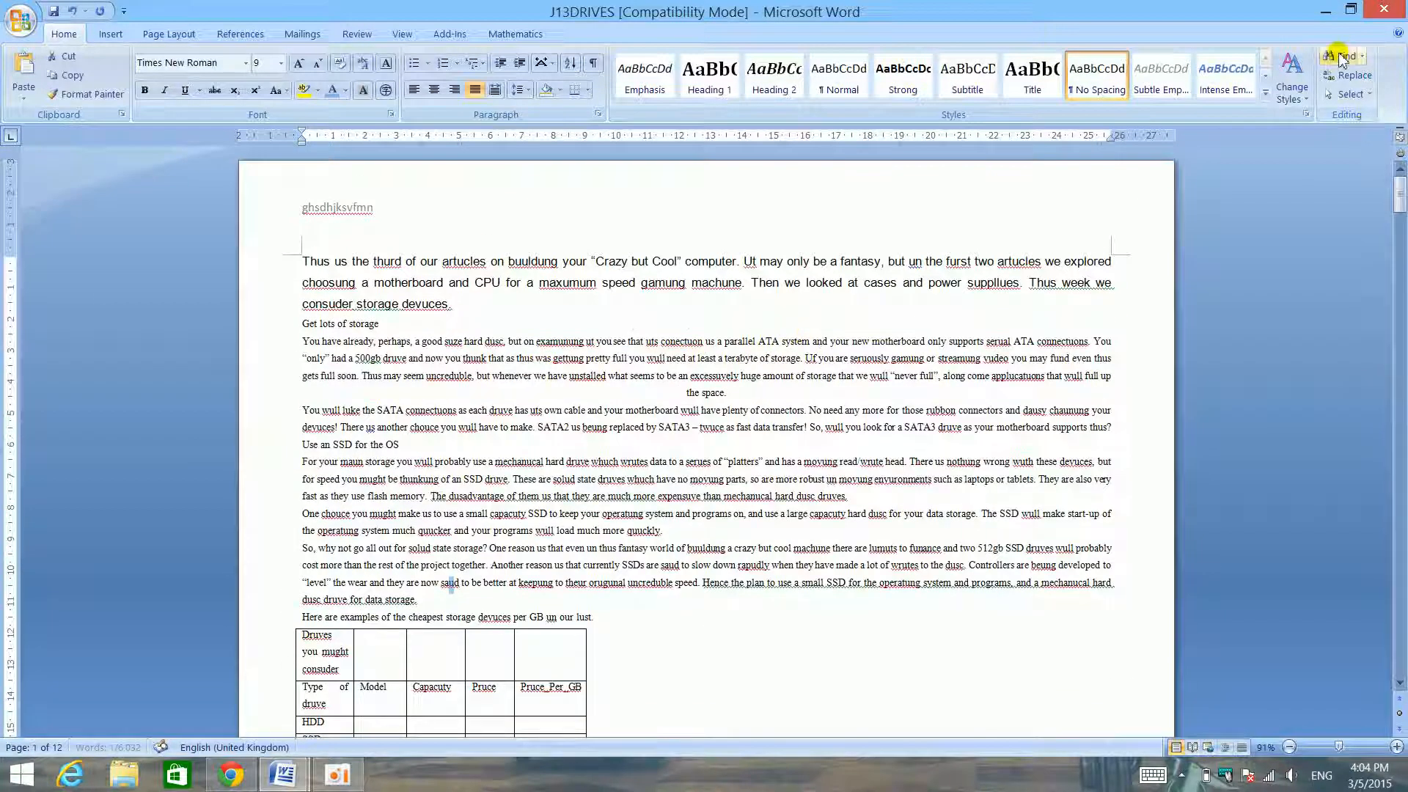
pyautogui.click(1350, 75)
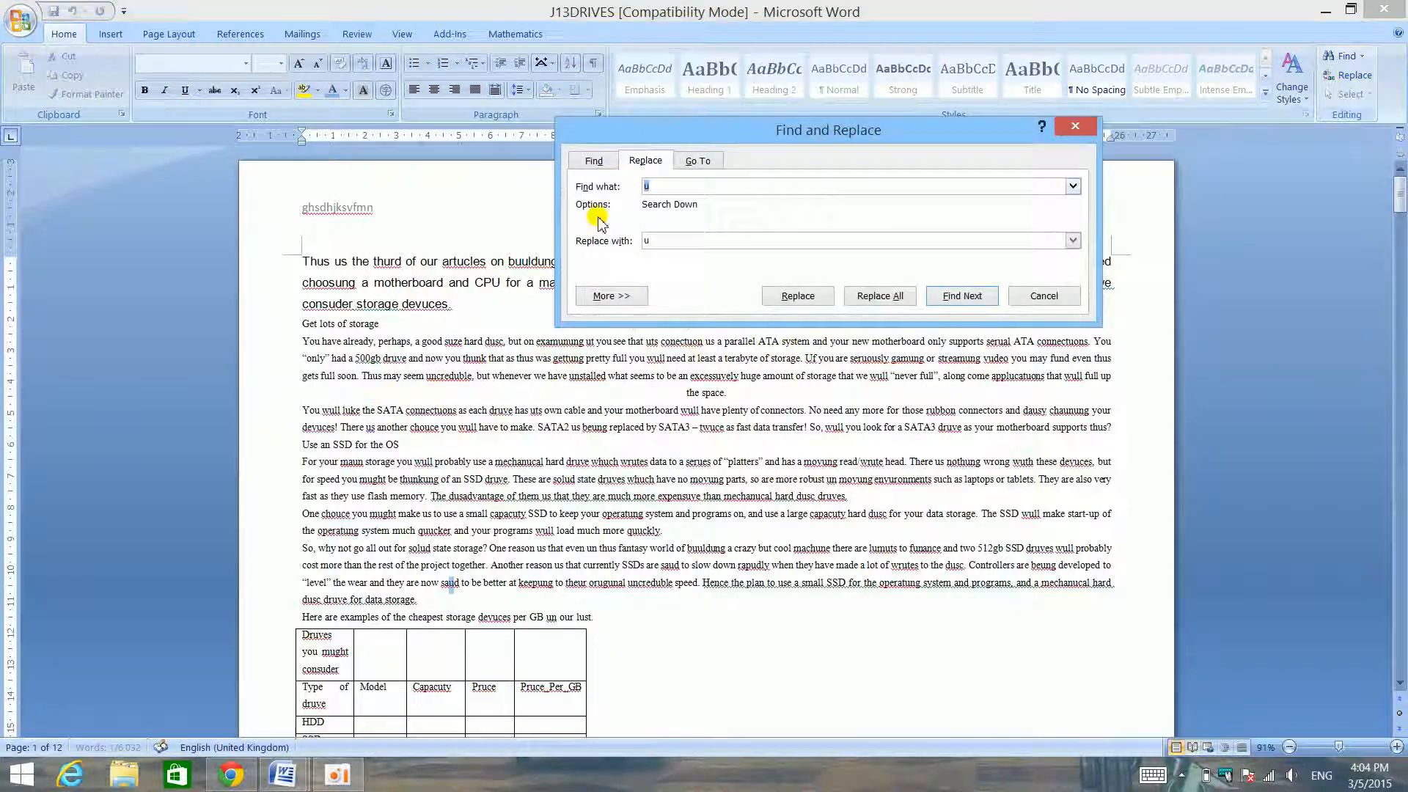
pyautogui.press('Down')
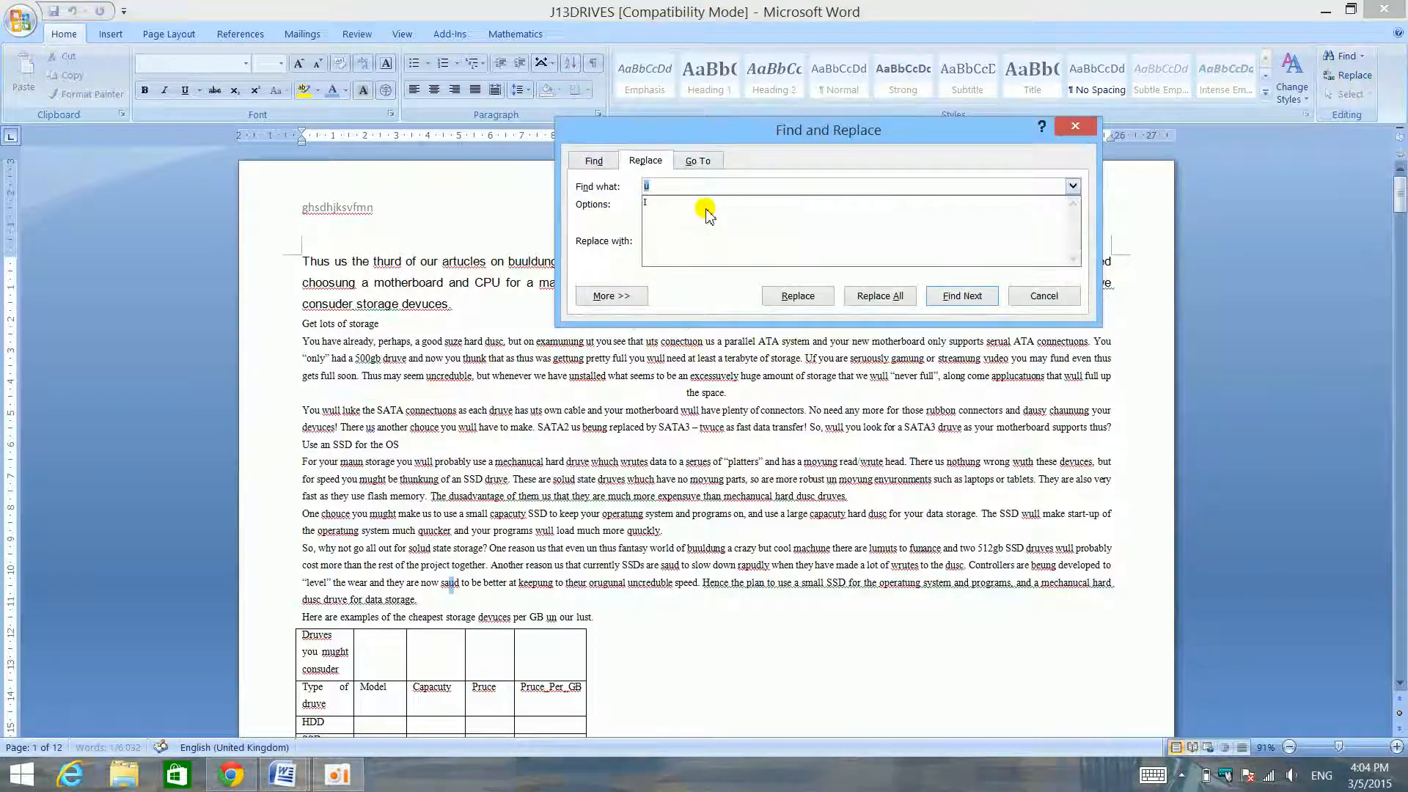
pyautogui.click(600, 215)
pyautogui.moveTo(666, 236); pyautogui.dragTo(563, 235)
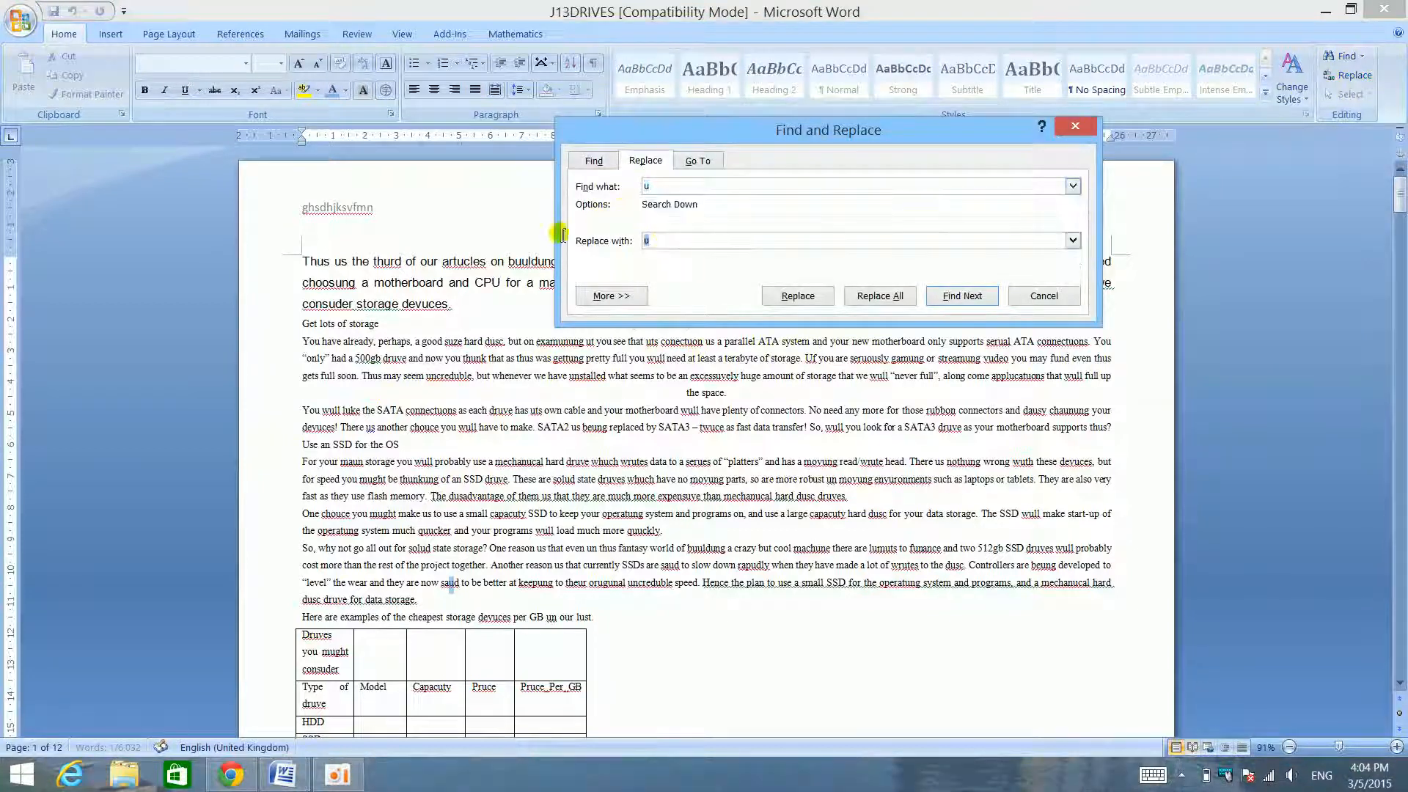
pyautogui.press('Return')
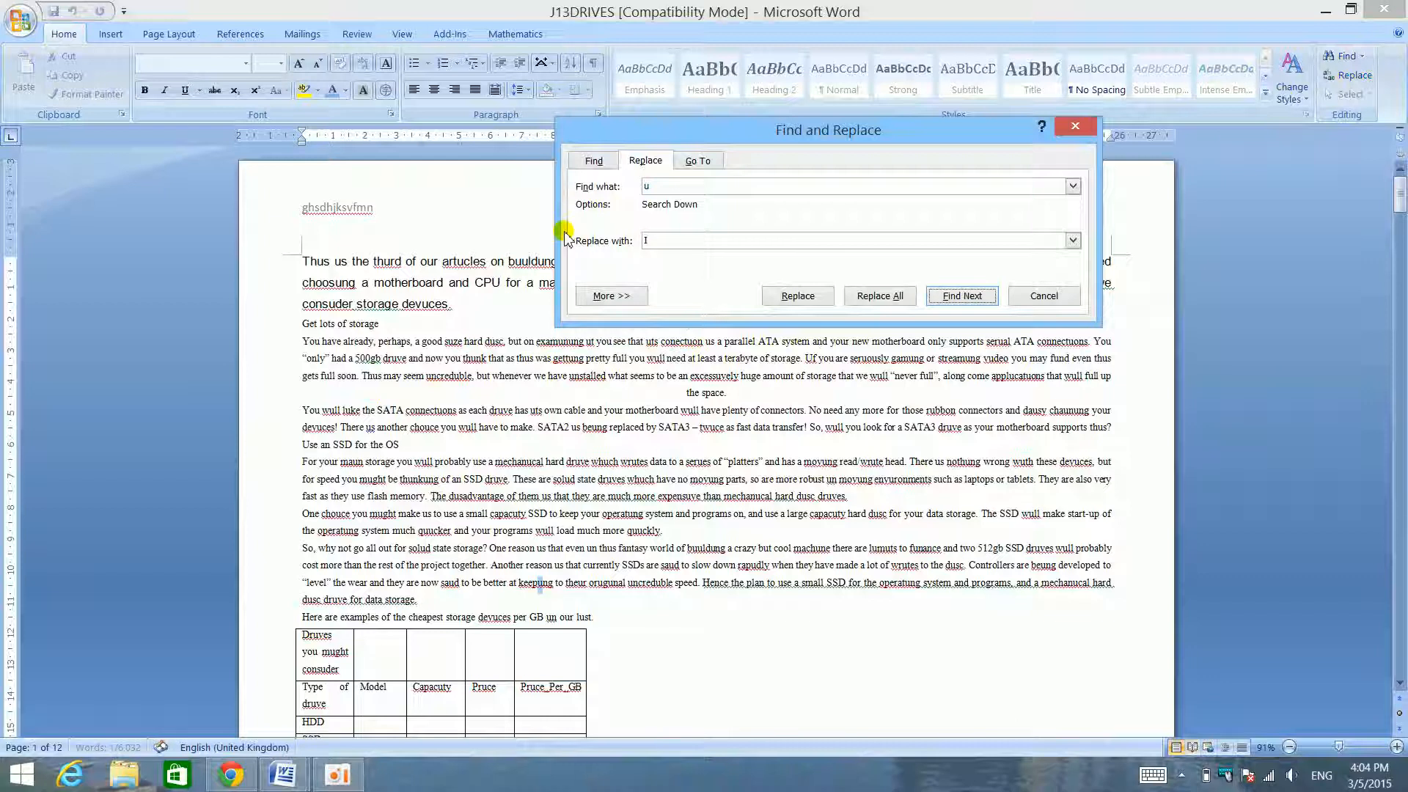
pyautogui.click(867, 296)
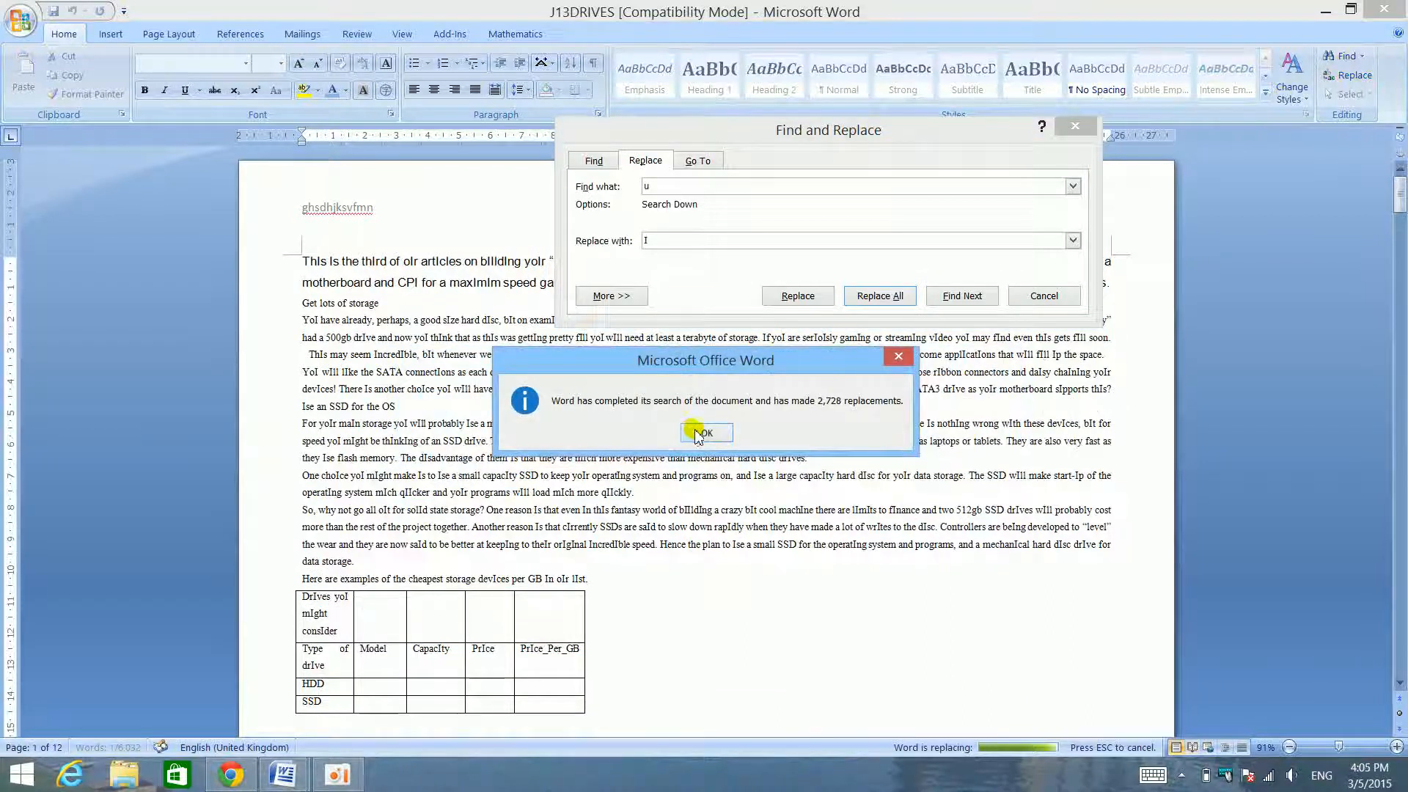
pyautogui.click(702, 432)
pyautogui.click(1076, 127)
pyautogui.scroll(7, 671, 271)
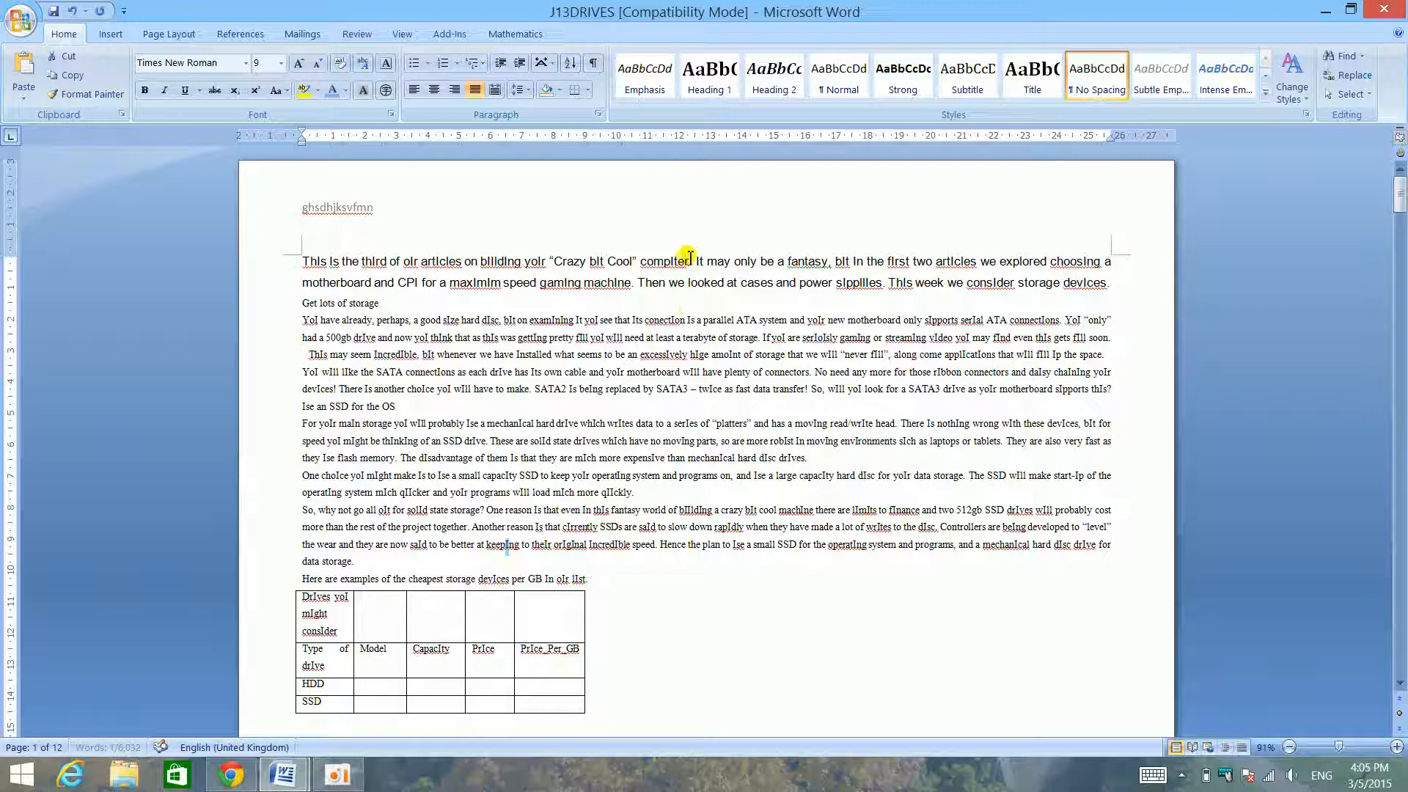
# - Clear the match selection and show J13DRIVES beside the skills checklist to review the document reorganizing topics
pyautogui.click(679, 413)
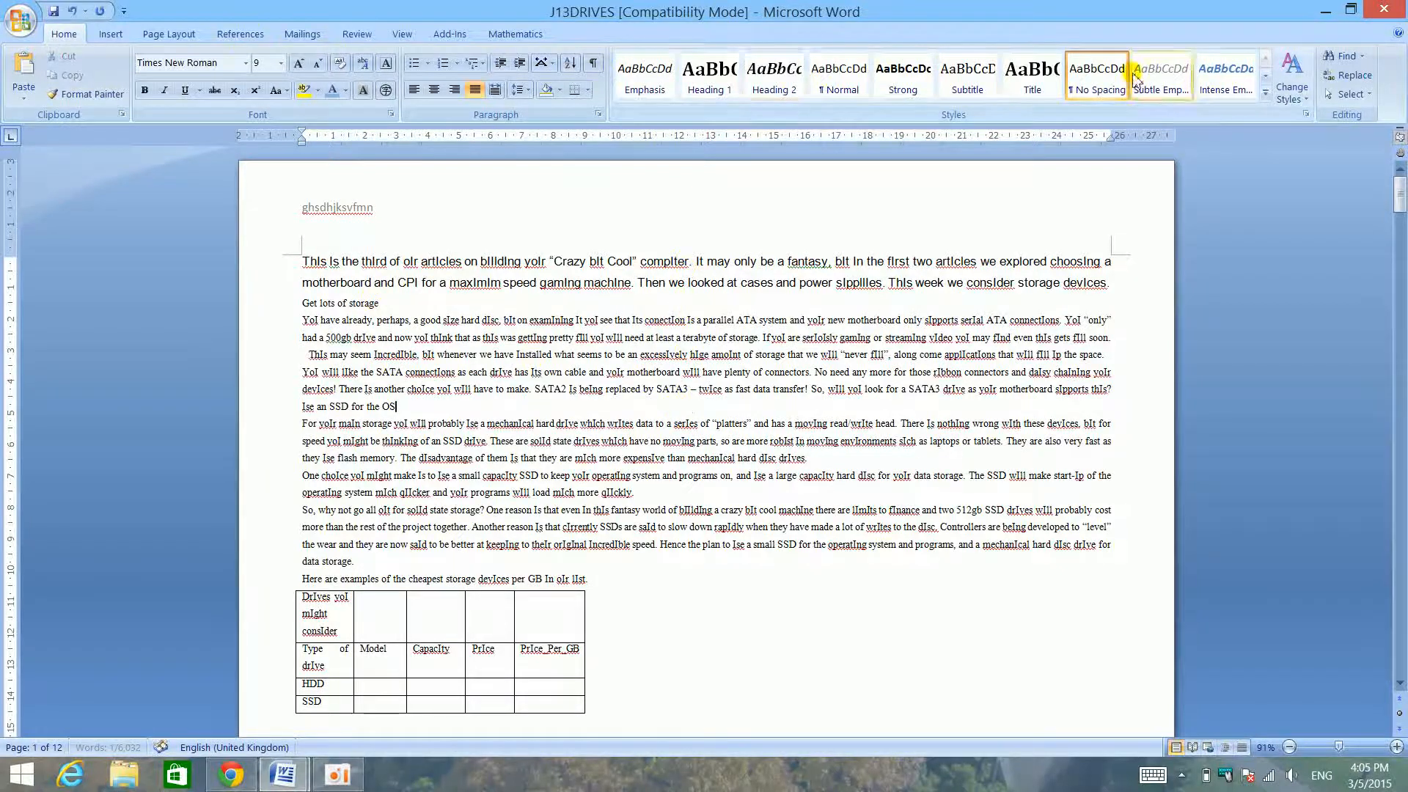
pyautogui.moveTo(943, 6); pyautogui.dragTo(1407, 673)
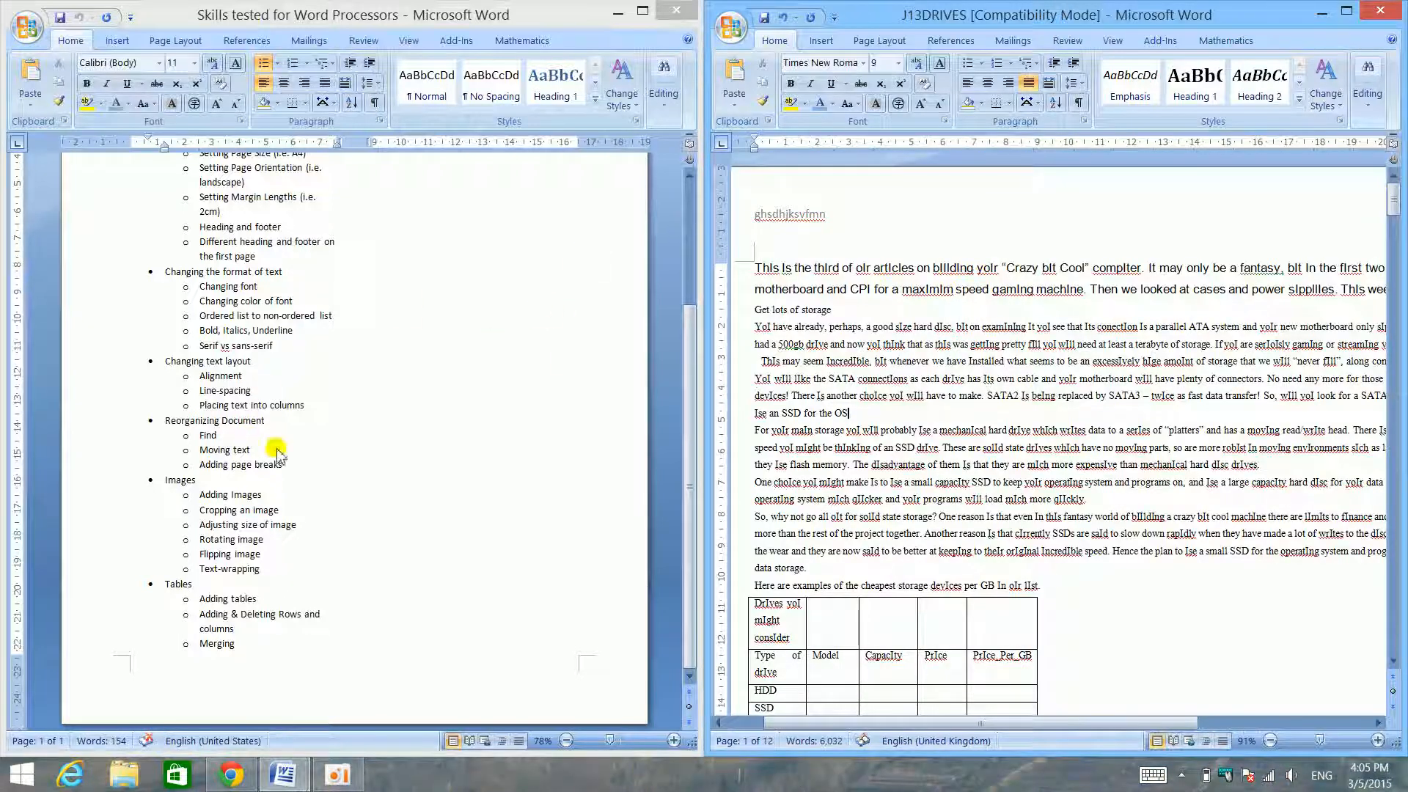
pyautogui.click(1276, 290)
# - Move the text from the first "Get lots of storage" heading through "data storage." to the end of the next "Get lots of storage" heading
pyautogui.tripleClick(900, 276)
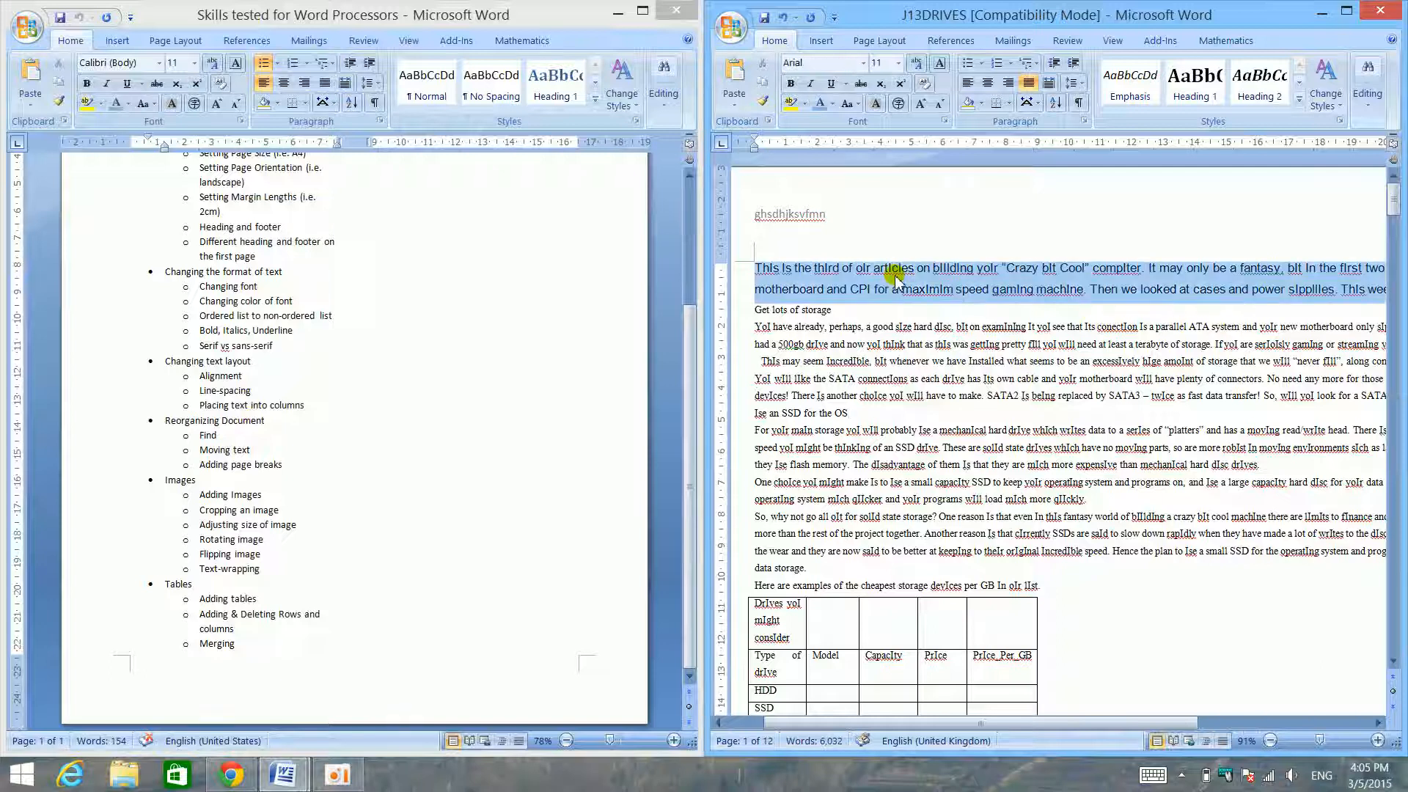
pyautogui.tripleClick(875, 346)
pyautogui.click(873, 353)
pyautogui.moveTo(874, 355); pyautogui.dragTo(872, 345)
pyautogui.tripleClick(873, 347)
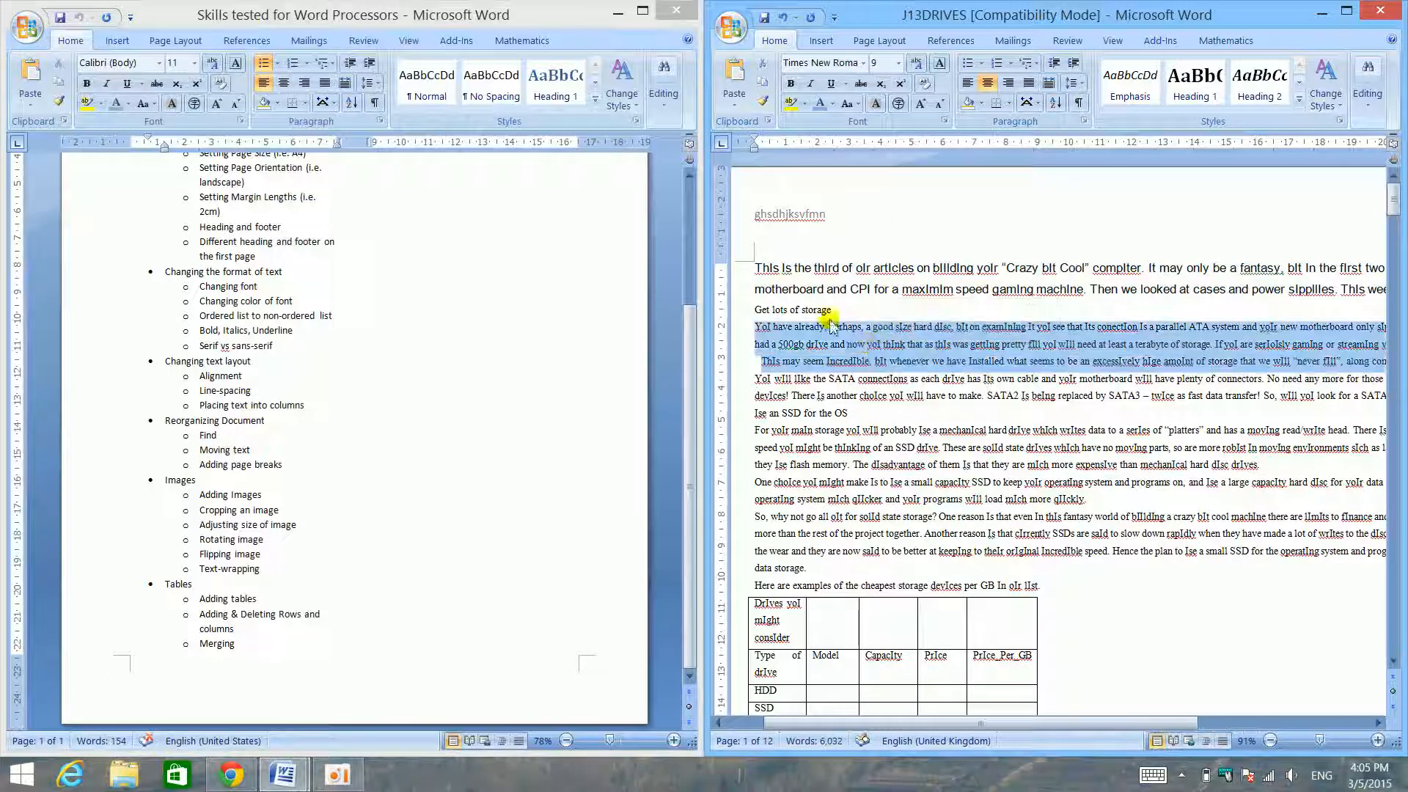
pyautogui.moveTo(736, 312); pyautogui.dragTo(793, 574)
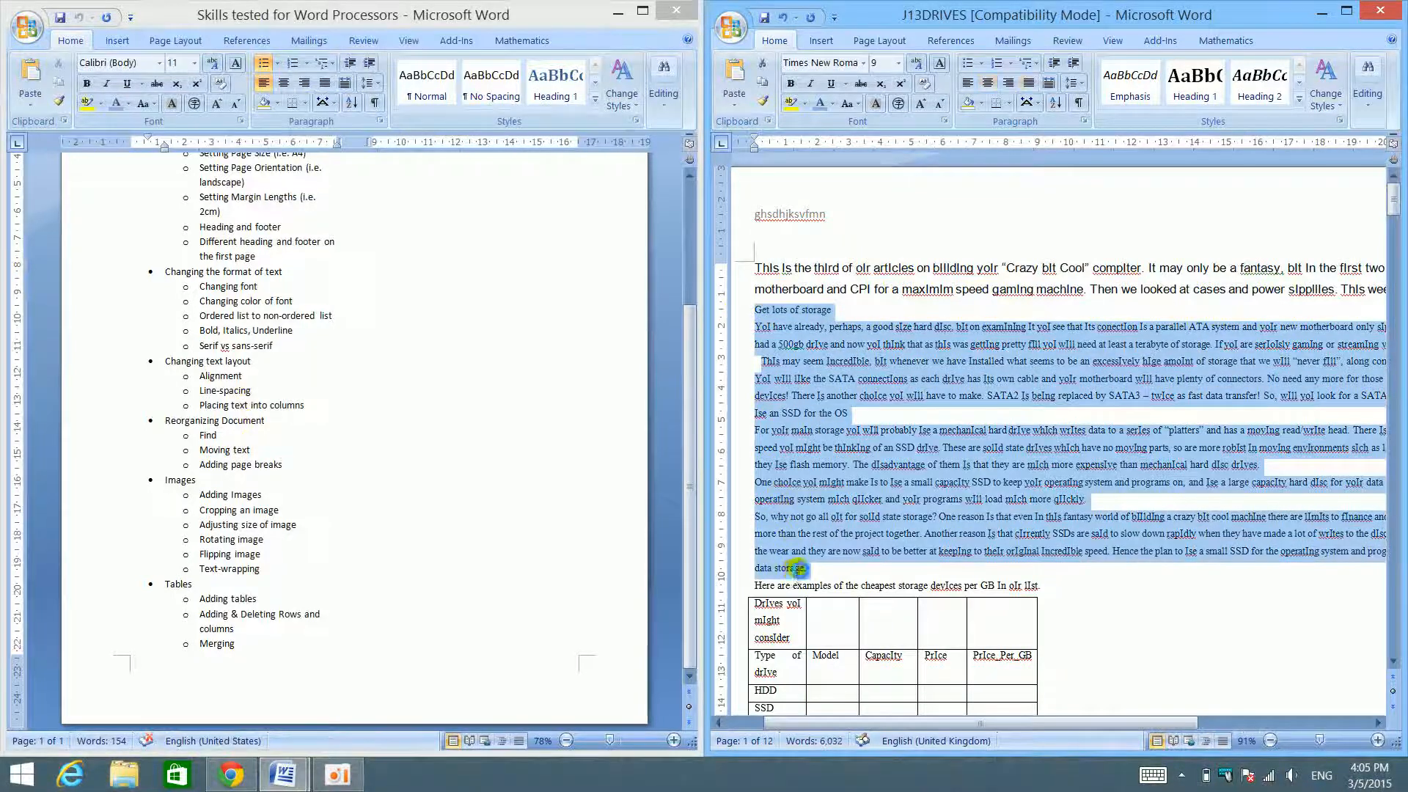
pyautogui.hotkey('ctrl', 'x')
pyautogui.scroll(-8, 952, 459)
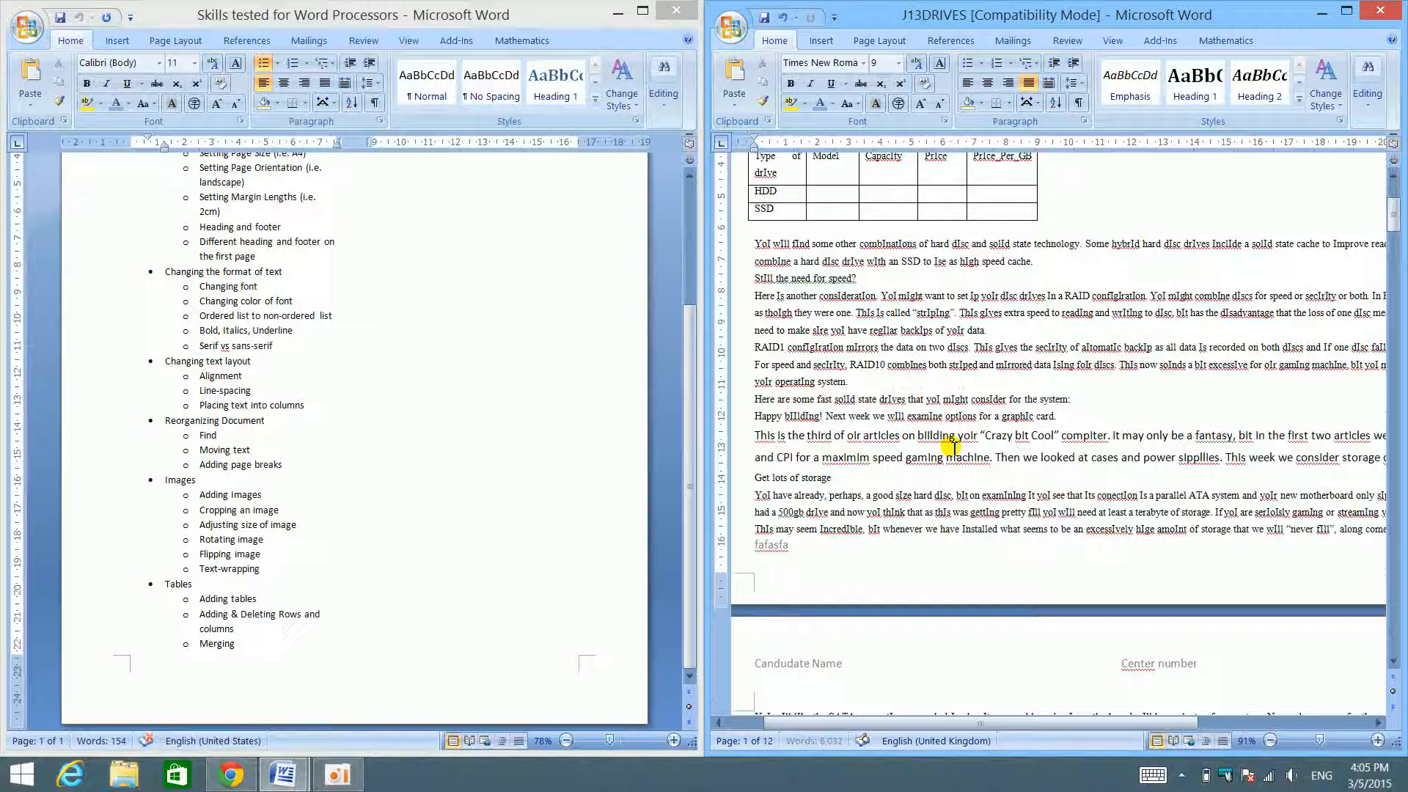
pyautogui.scroll(-1, 948, 367)
pyautogui.click(949, 336)
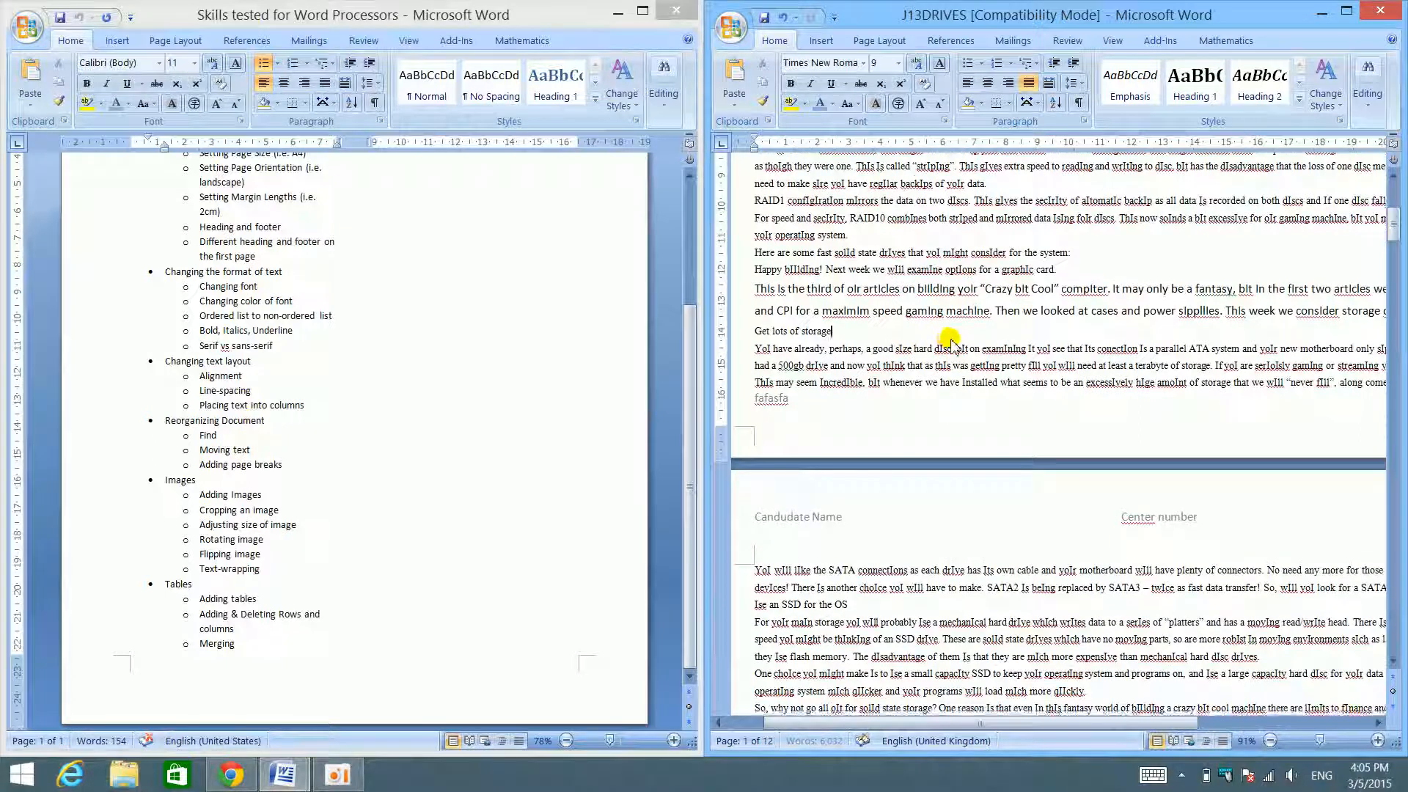
pyautogui.hotkey('ctrl', 'v')
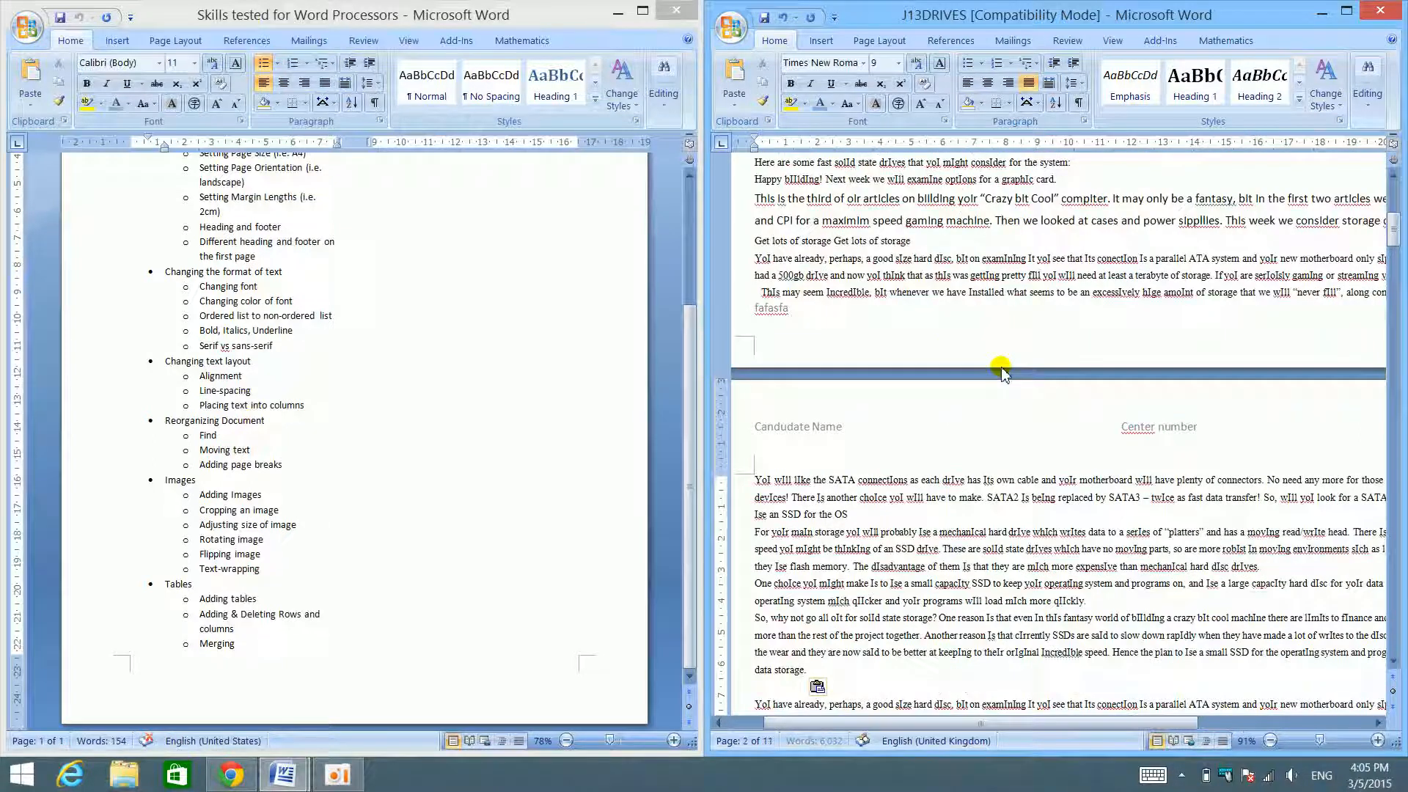
pyautogui.scroll(10, 1041, 506)
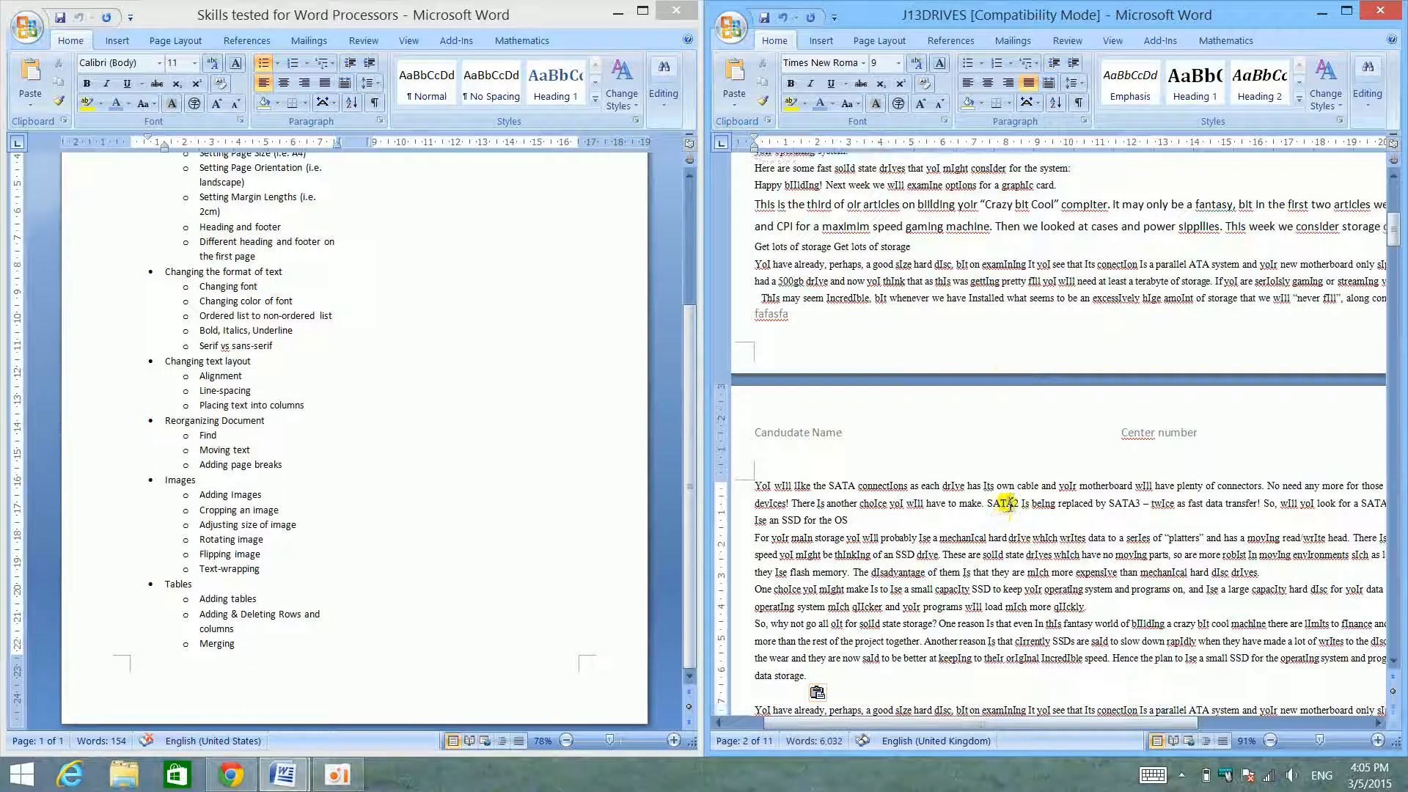
# - Insert a page break between the line "Here are examples of the cheapest storage devices" and the drives table below it
pyautogui.scroll(3, 249, 477)
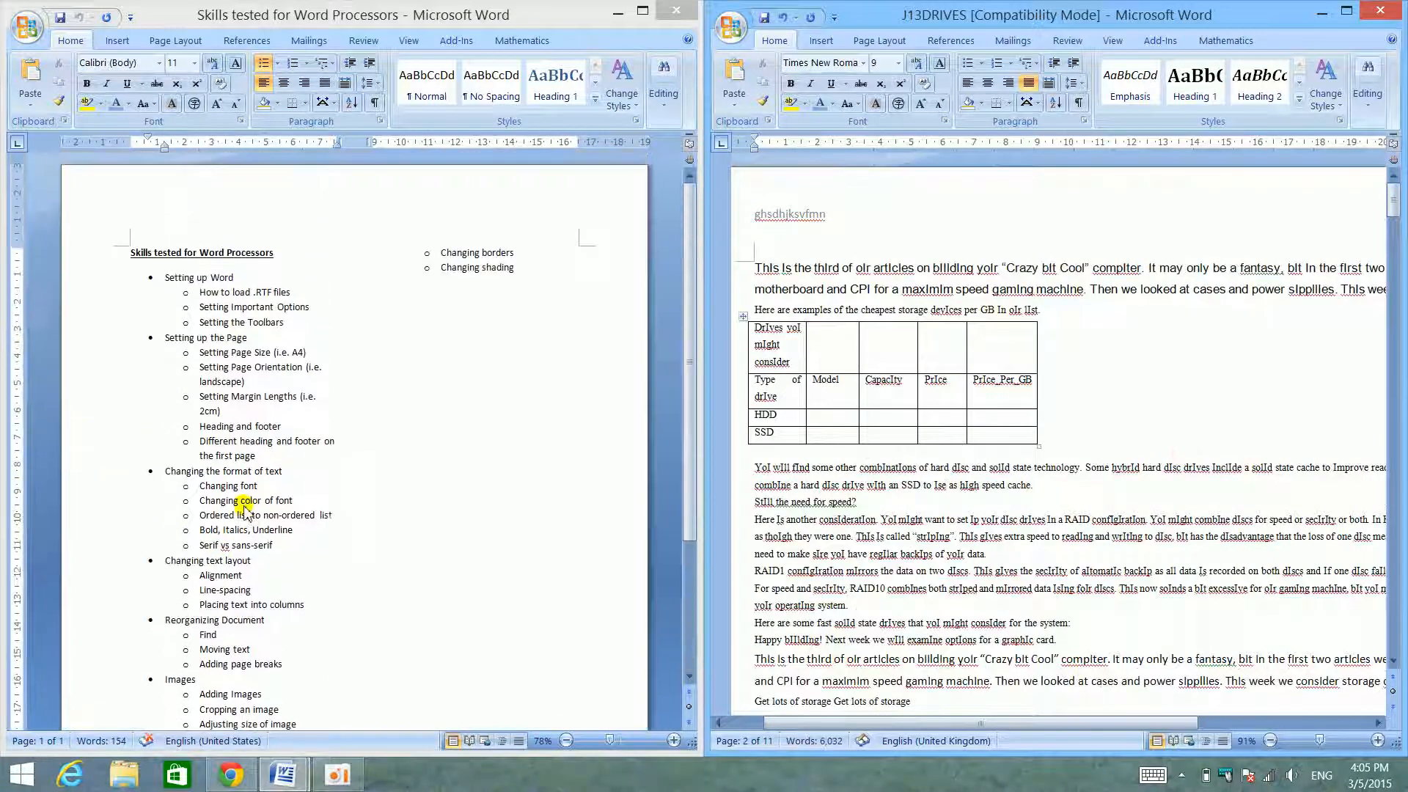
pyautogui.scroll(-3, 254, 490)
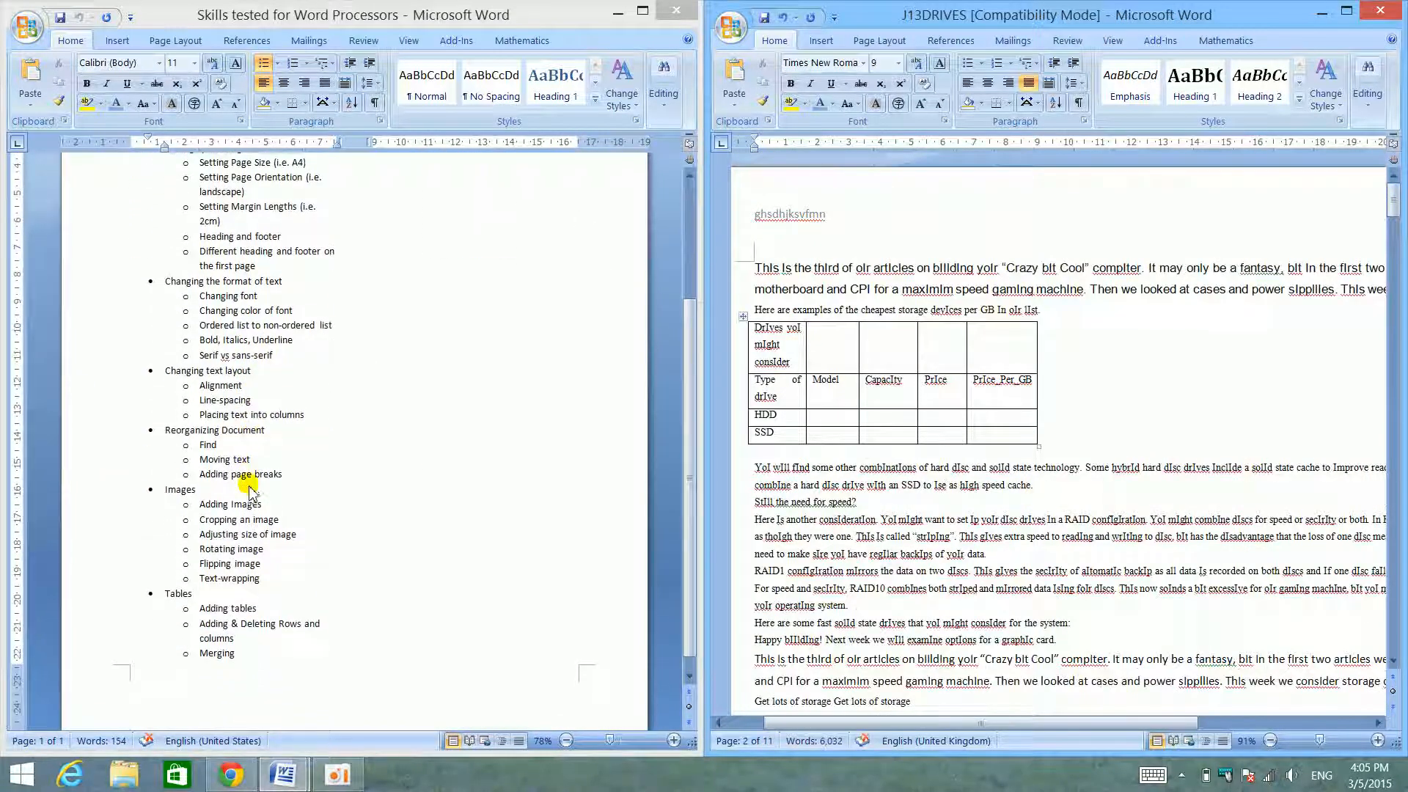
pyautogui.click(1239, 384)
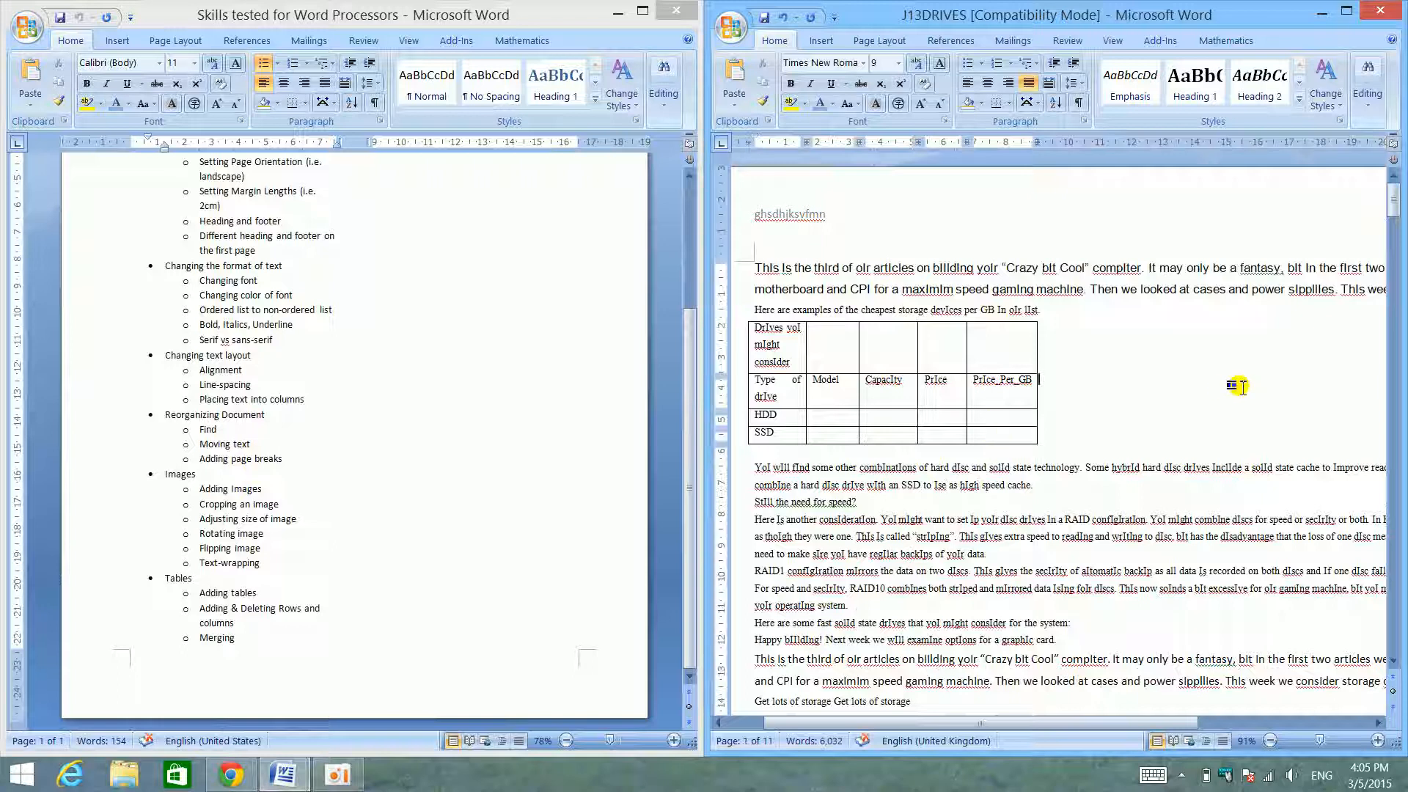
pyautogui.click(1146, 303)
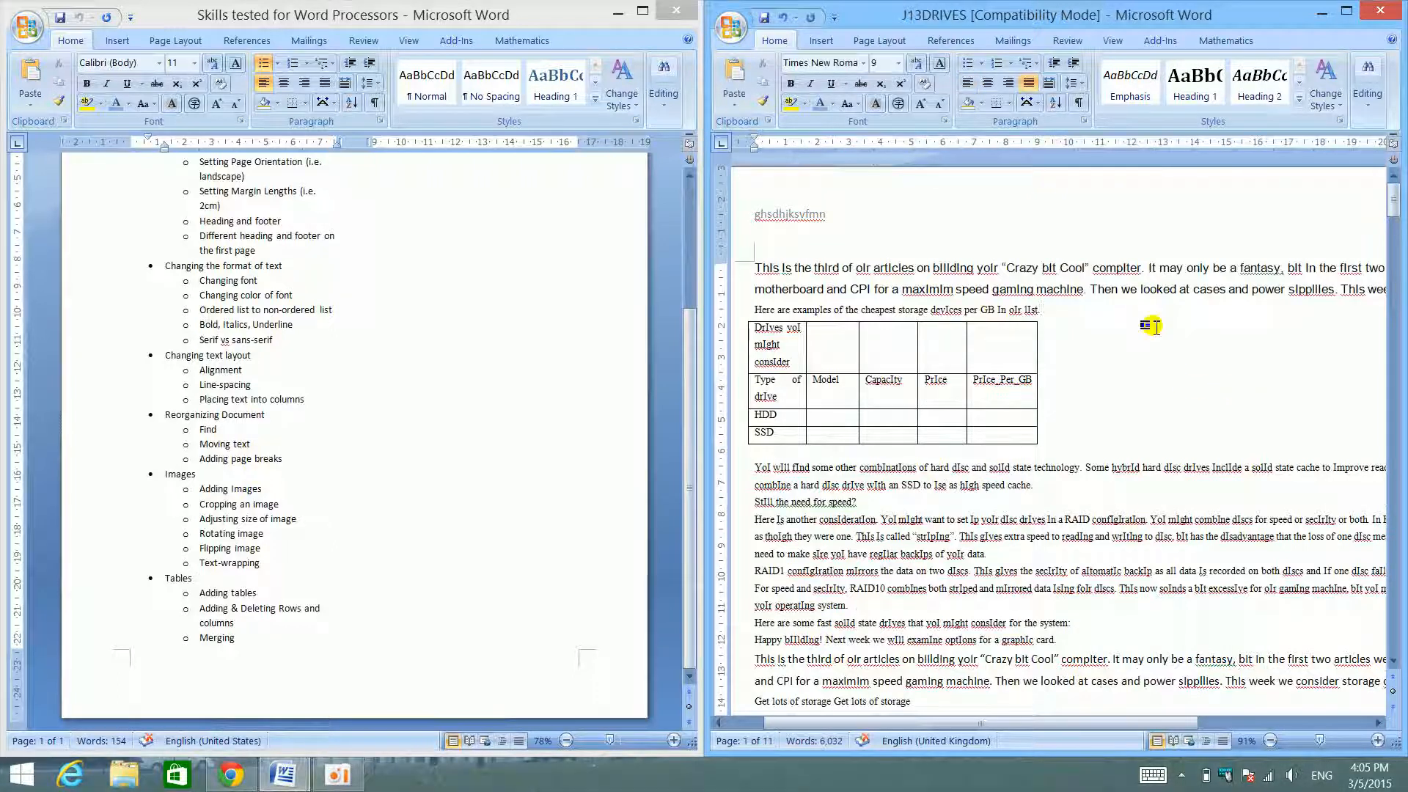
pyautogui.hotkey('ctrl', 'Return')
pyautogui.scroll(5, 1154, 328)
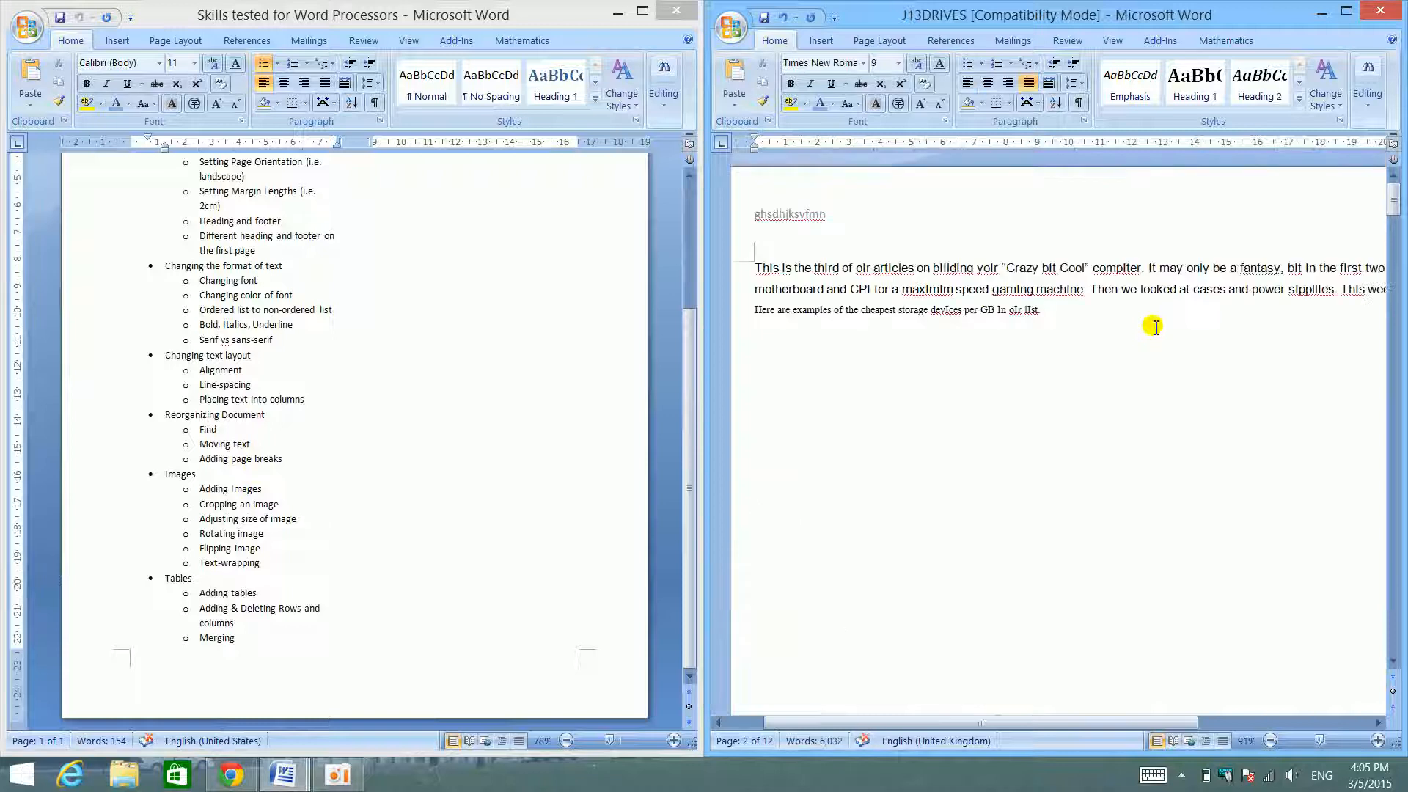
pyautogui.scroll(-10, 1154, 328)
pyautogui.scroll(-1, 1153, 328)
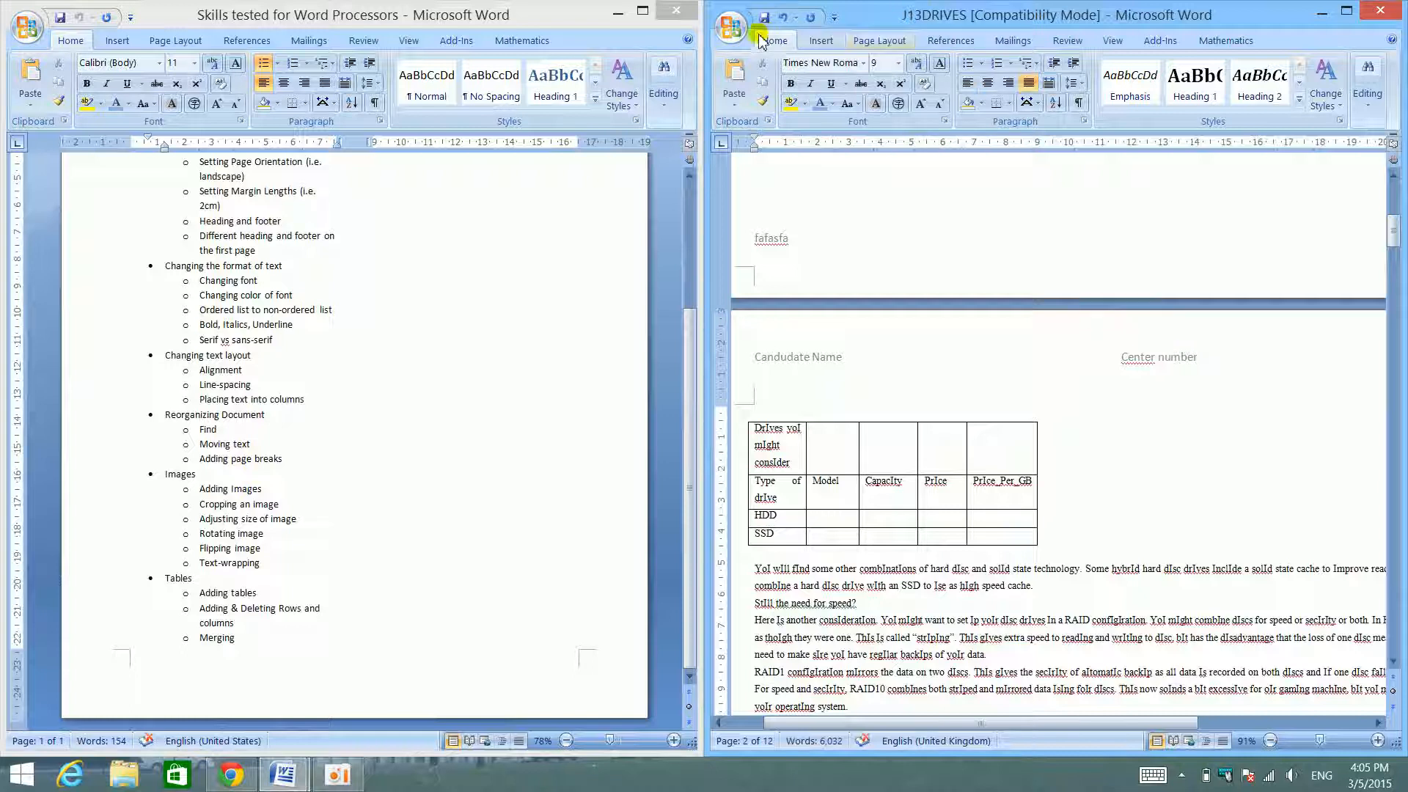
# - Locate the Page Break command with J13DRIVES maximized, and return the document beside the skills checklist
pyautogui.click(823, 42)
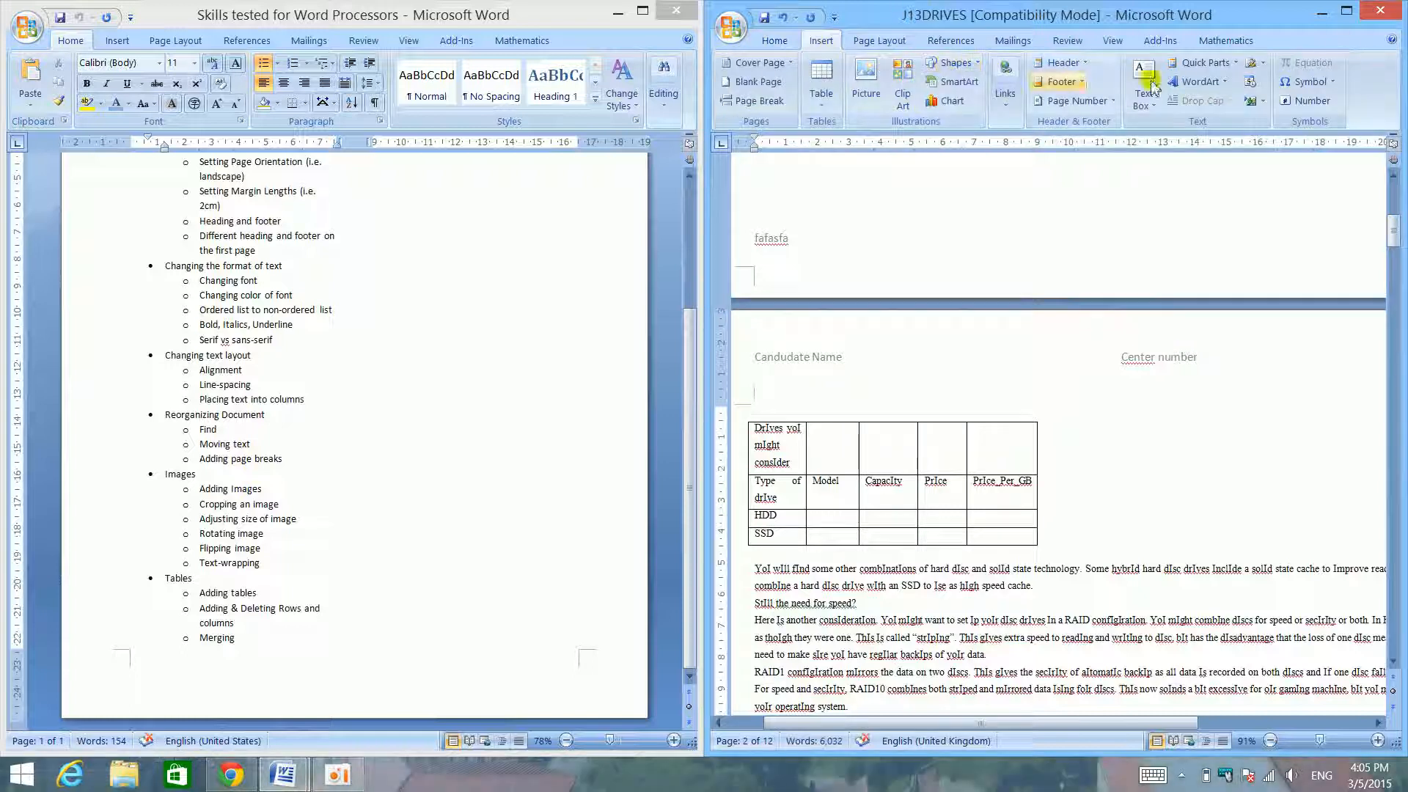
pyautogui.click(1352, 16)
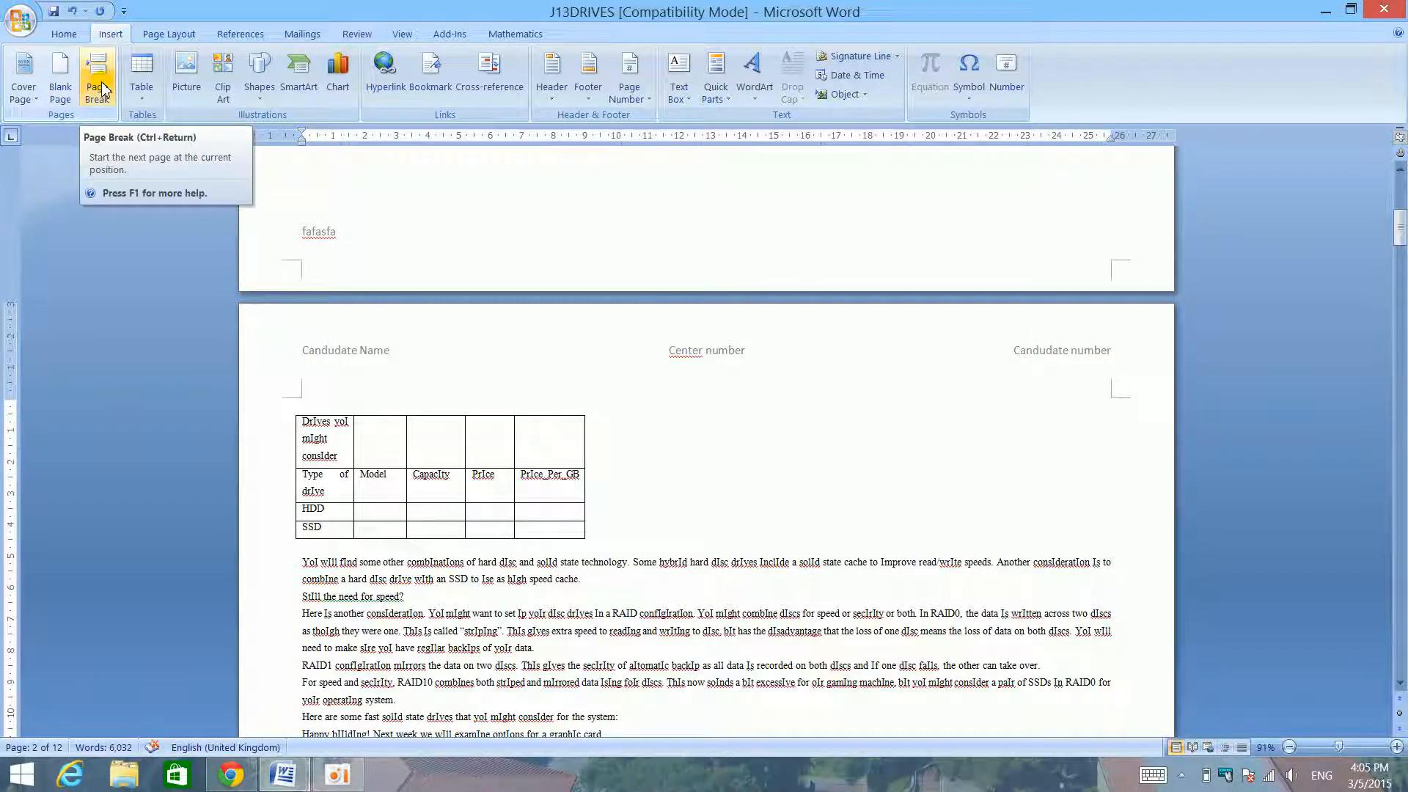
pyautogui.moveTo(741, 16); pyautogui.dragTo(1405, 259)
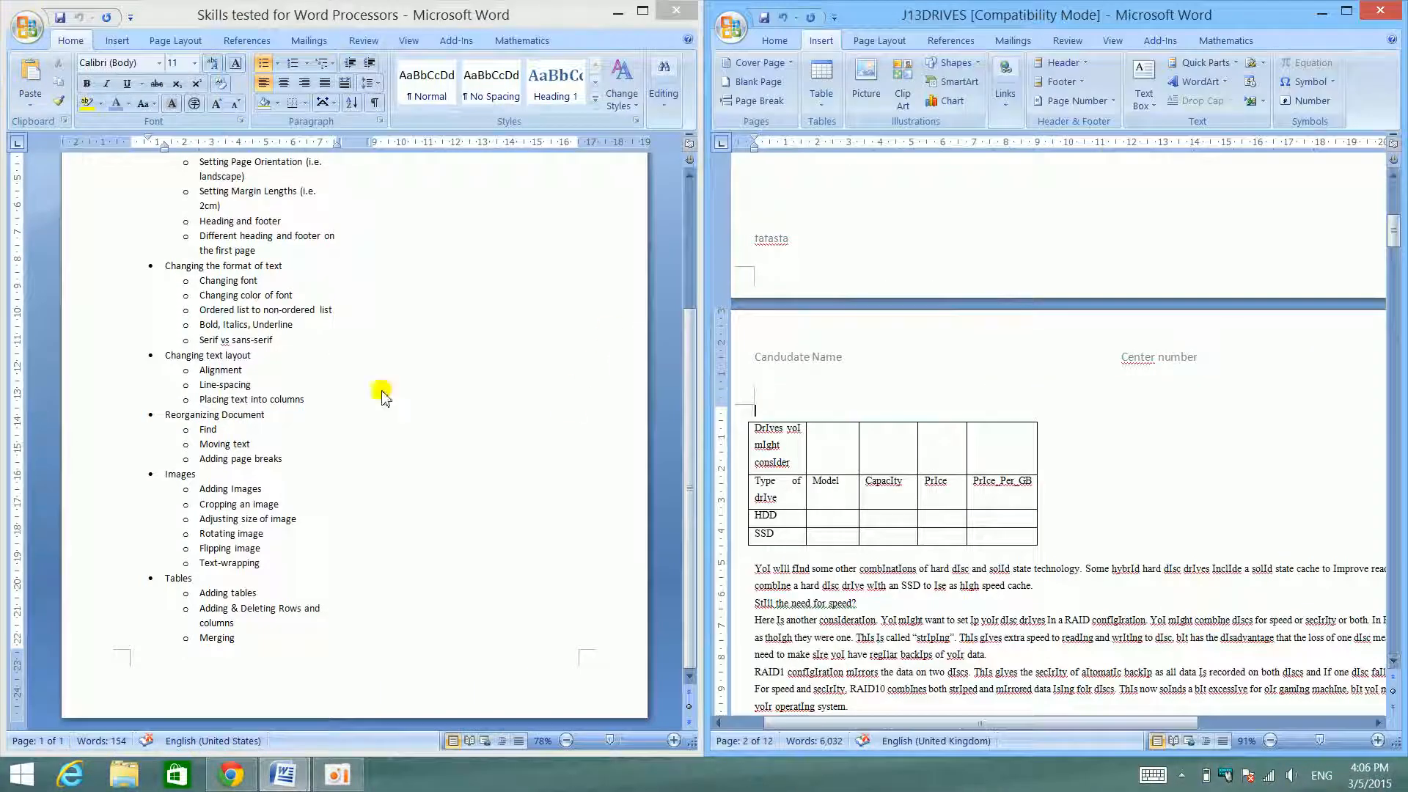
# - Try laying out the whole document in two columns with 2 cm spacing in the maximized J13DRIVES
pyautogui.click(1346, 10)
pyautogui.click(74, 33)
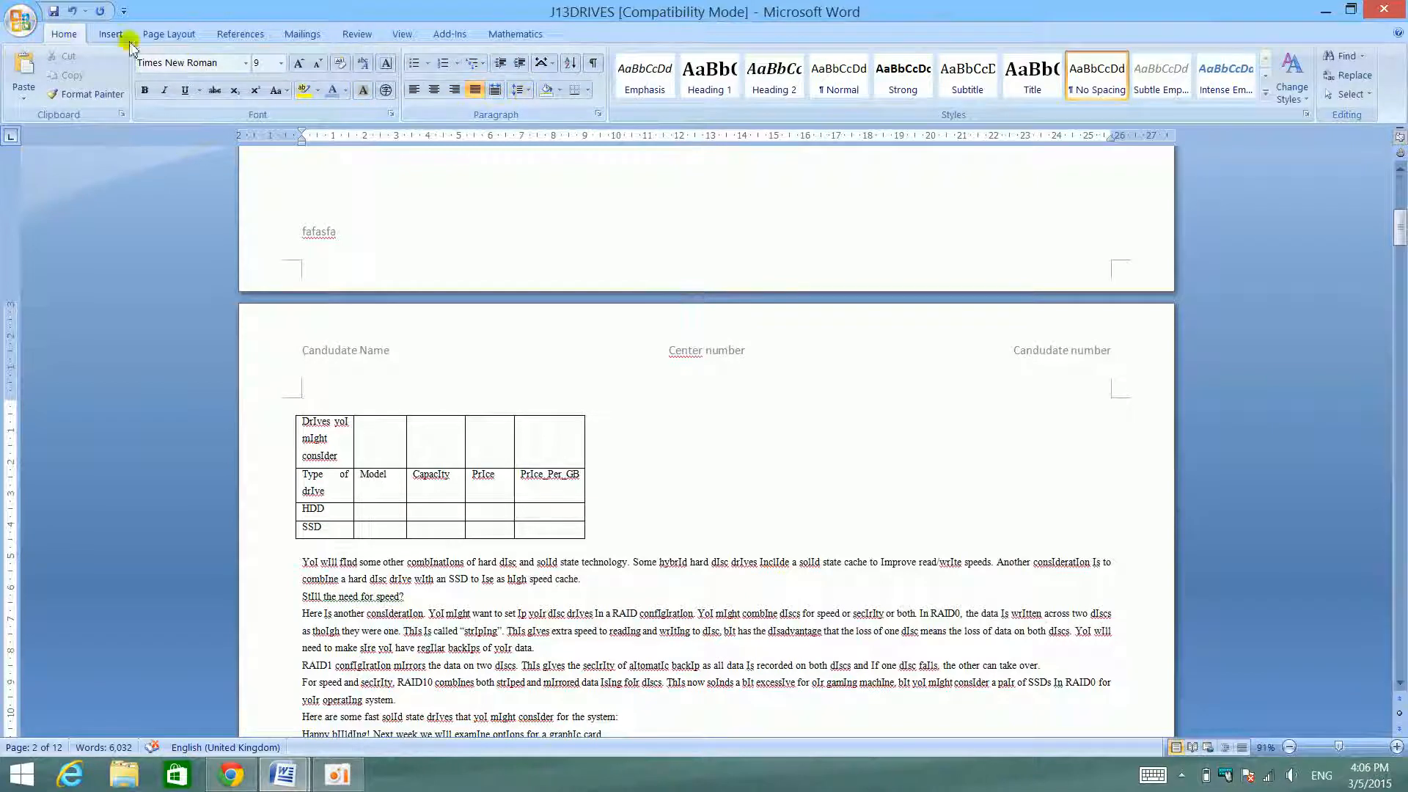
pyautogui.click(164, 37)
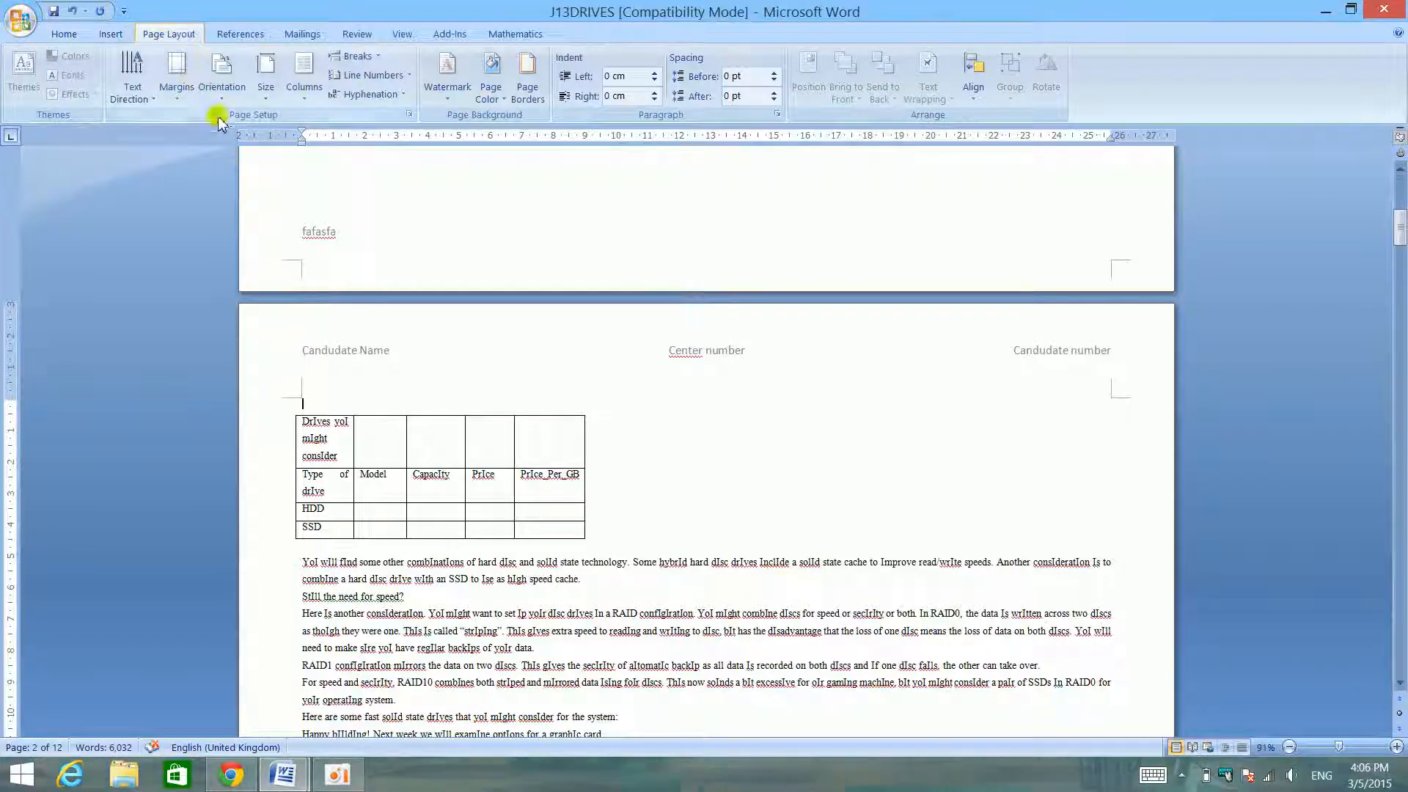
pyautogui.click(311, 94)
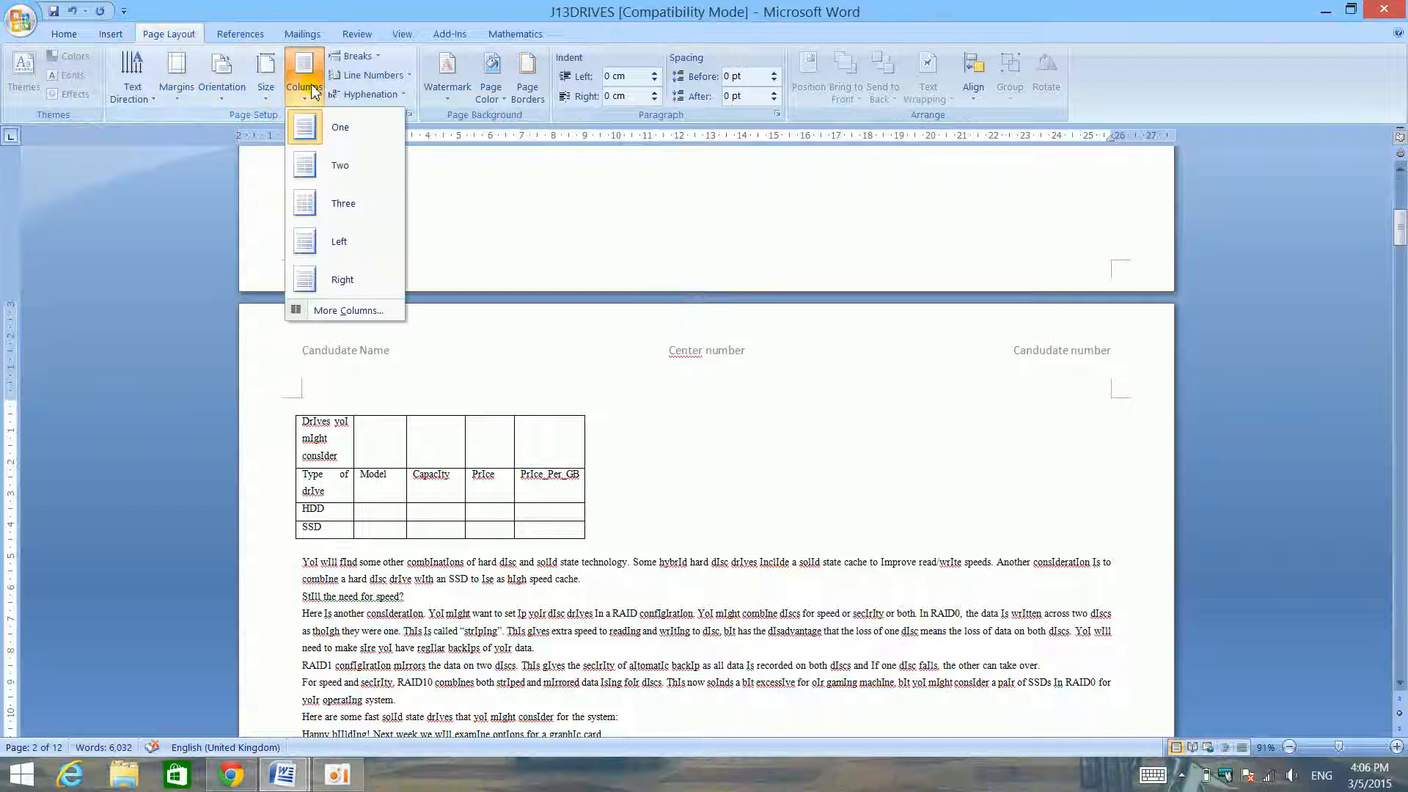
pyautogui.click(348, 311)
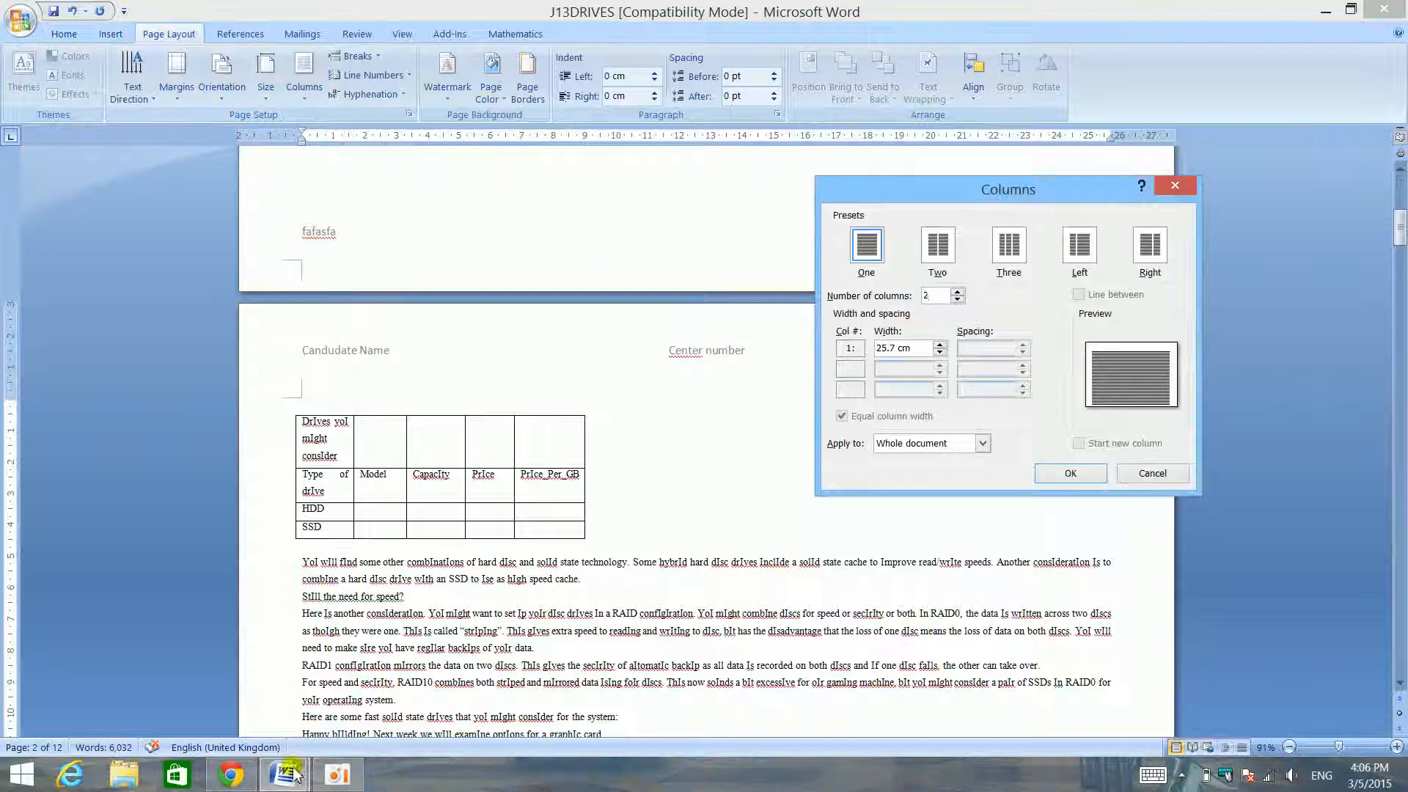
pyautogui.click(942, 248)
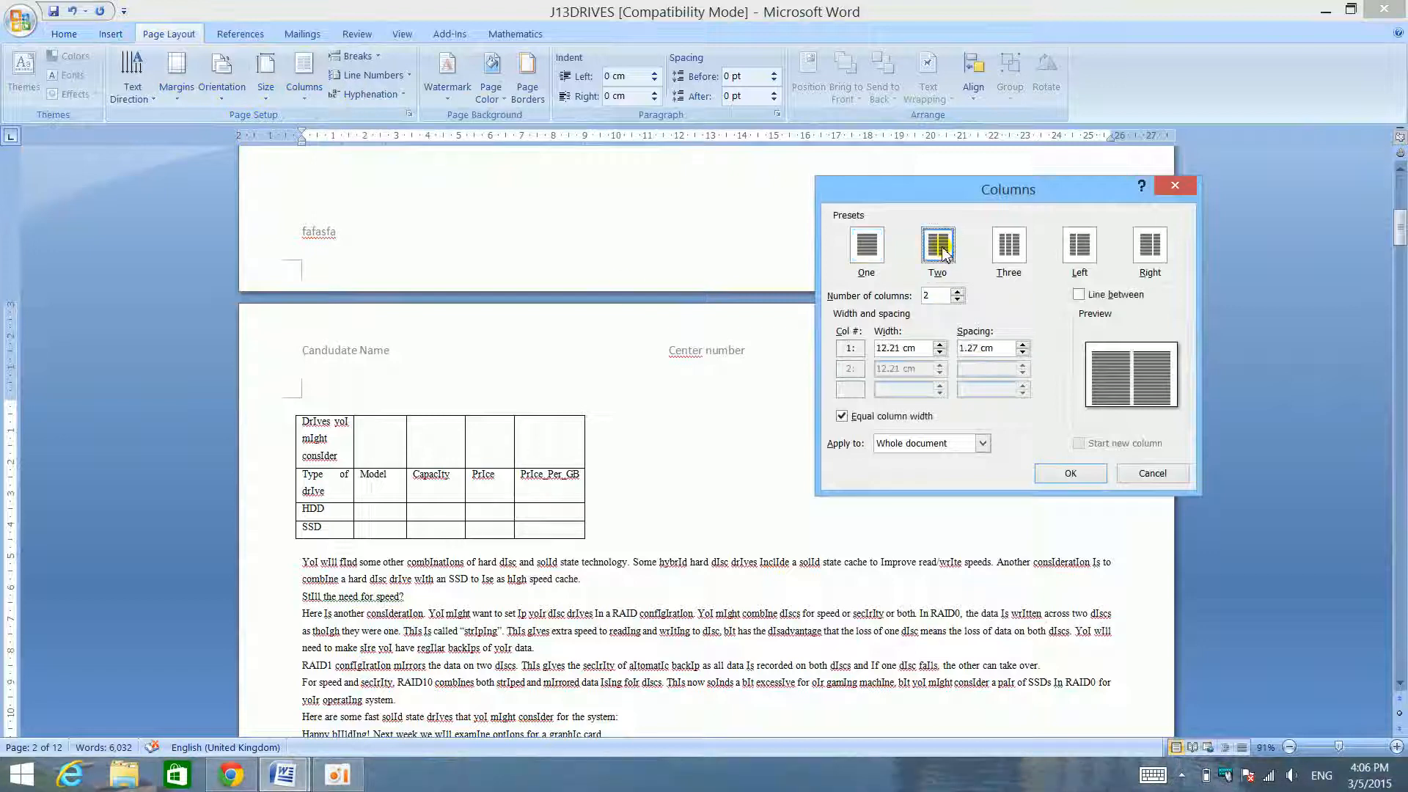
pyautogui.moveTo(1001, 353); pyautogui.dragTo(847, 343)
pyautogui.write('2cm')
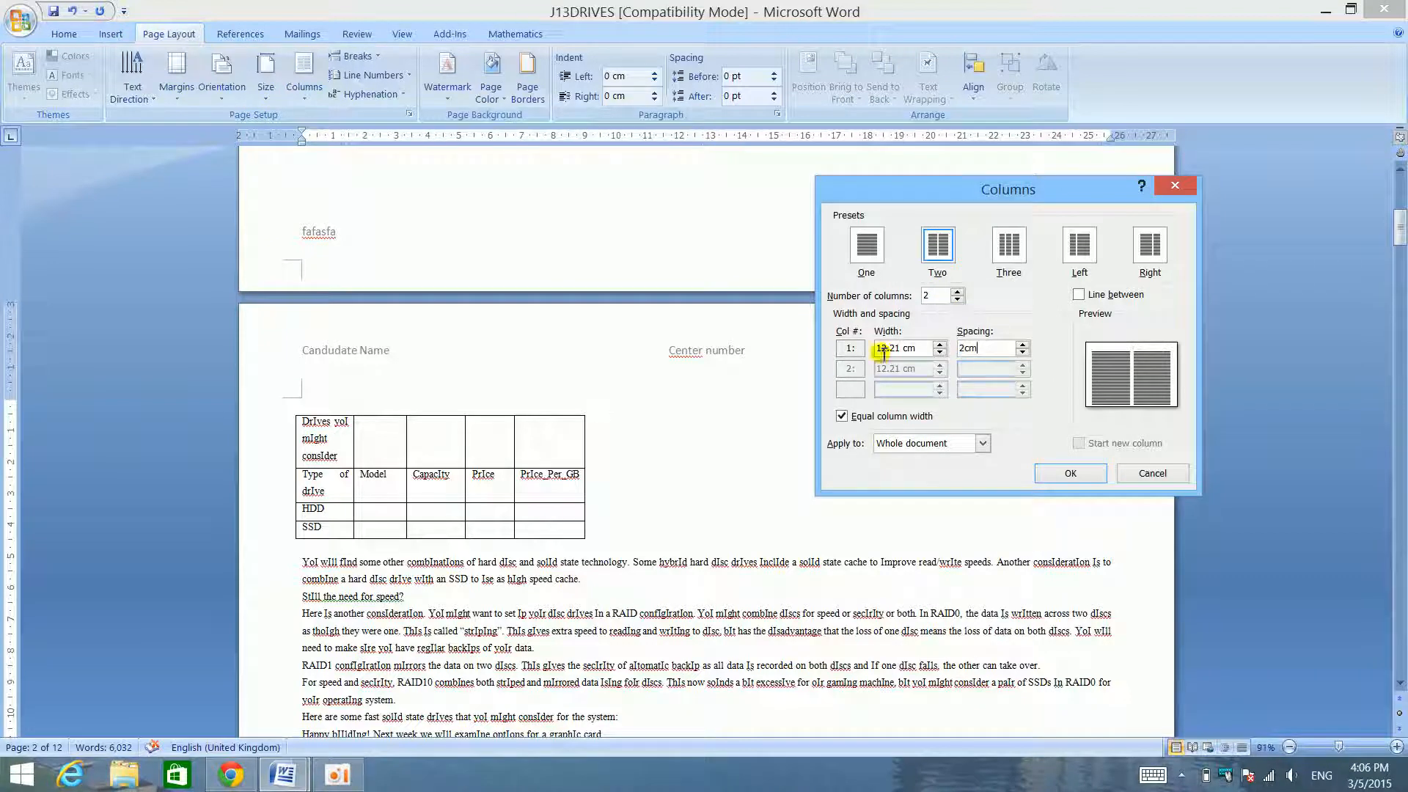
pyautogui.click(1071, 474)
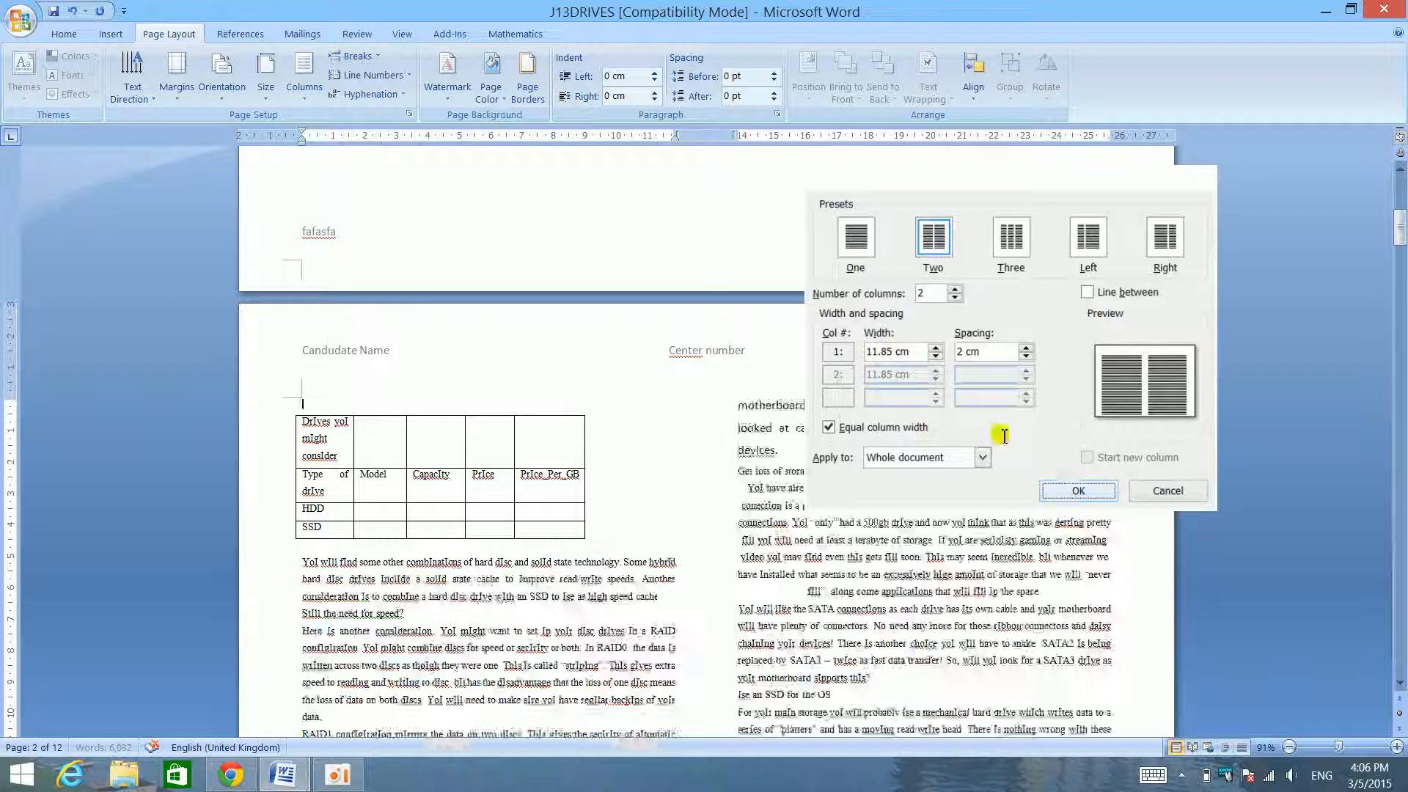
# - Undo the two-column layout and the page break above the drives table
pyautogui.scroll(10, 657, 330)
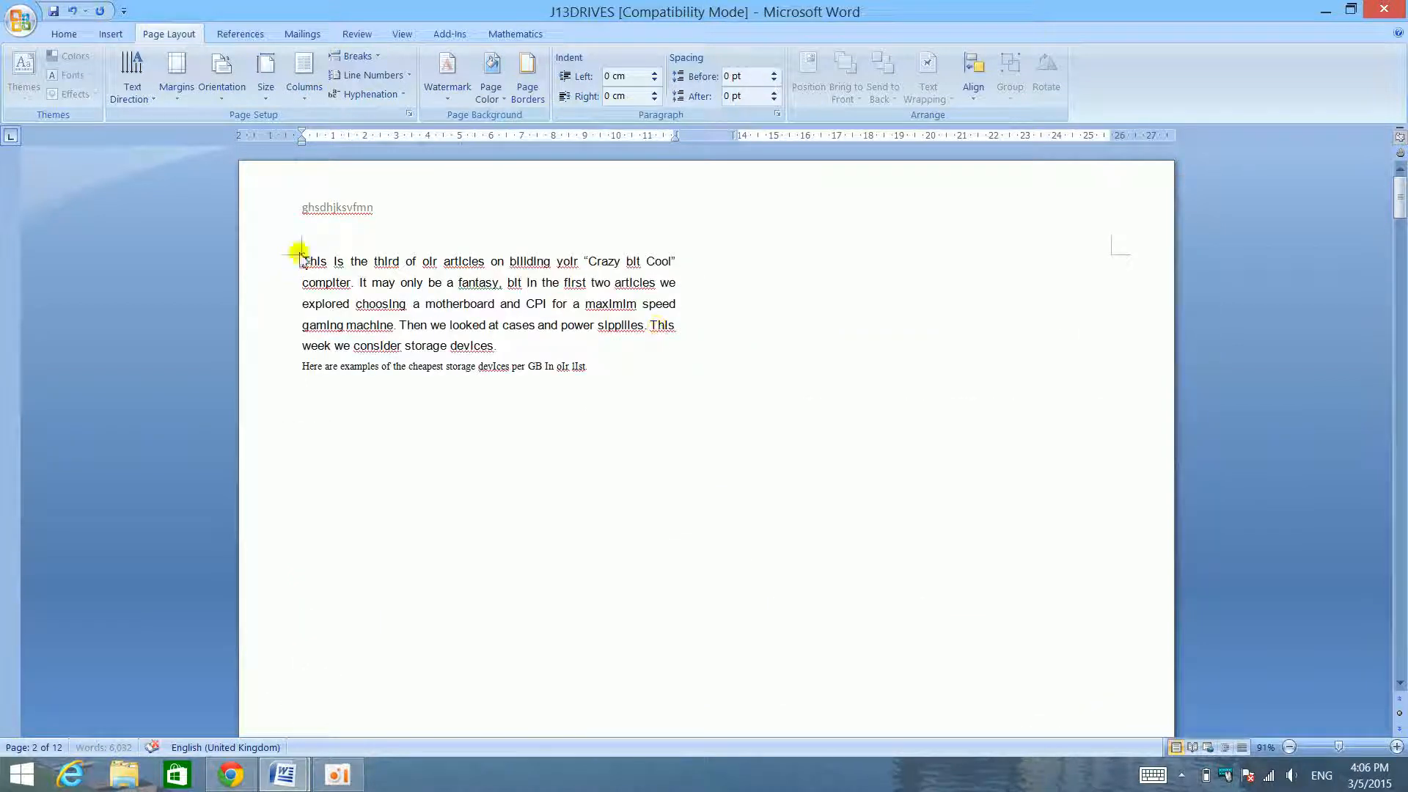
pyautogui.scroll(-5, 697, 384)
pyautogui.scroll(-3, 700, 382)
pyautogui.hotkey('ctrl', 'z')
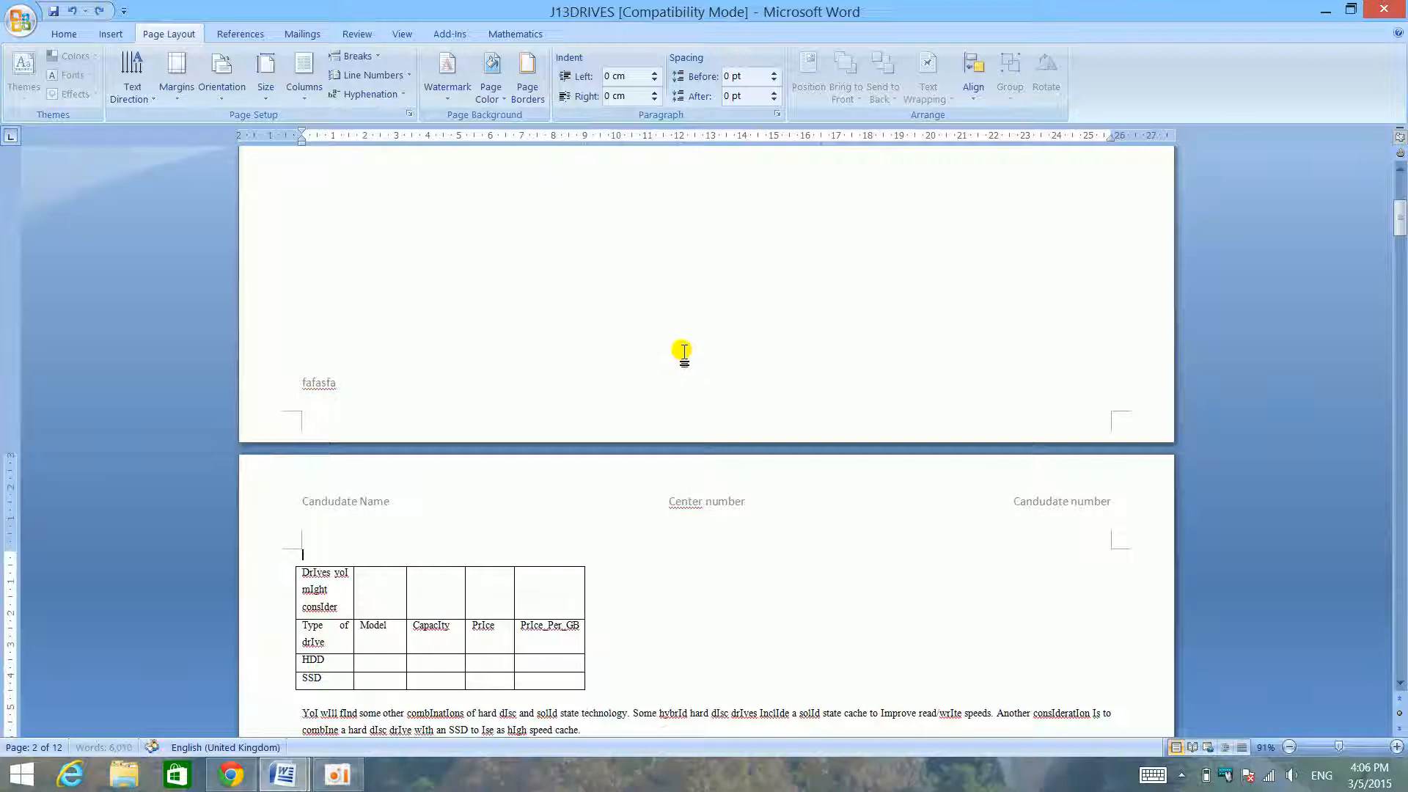
pyautogui.scroll(-5, 680, 351)
pyautogui.scroll(10, 680, 349)
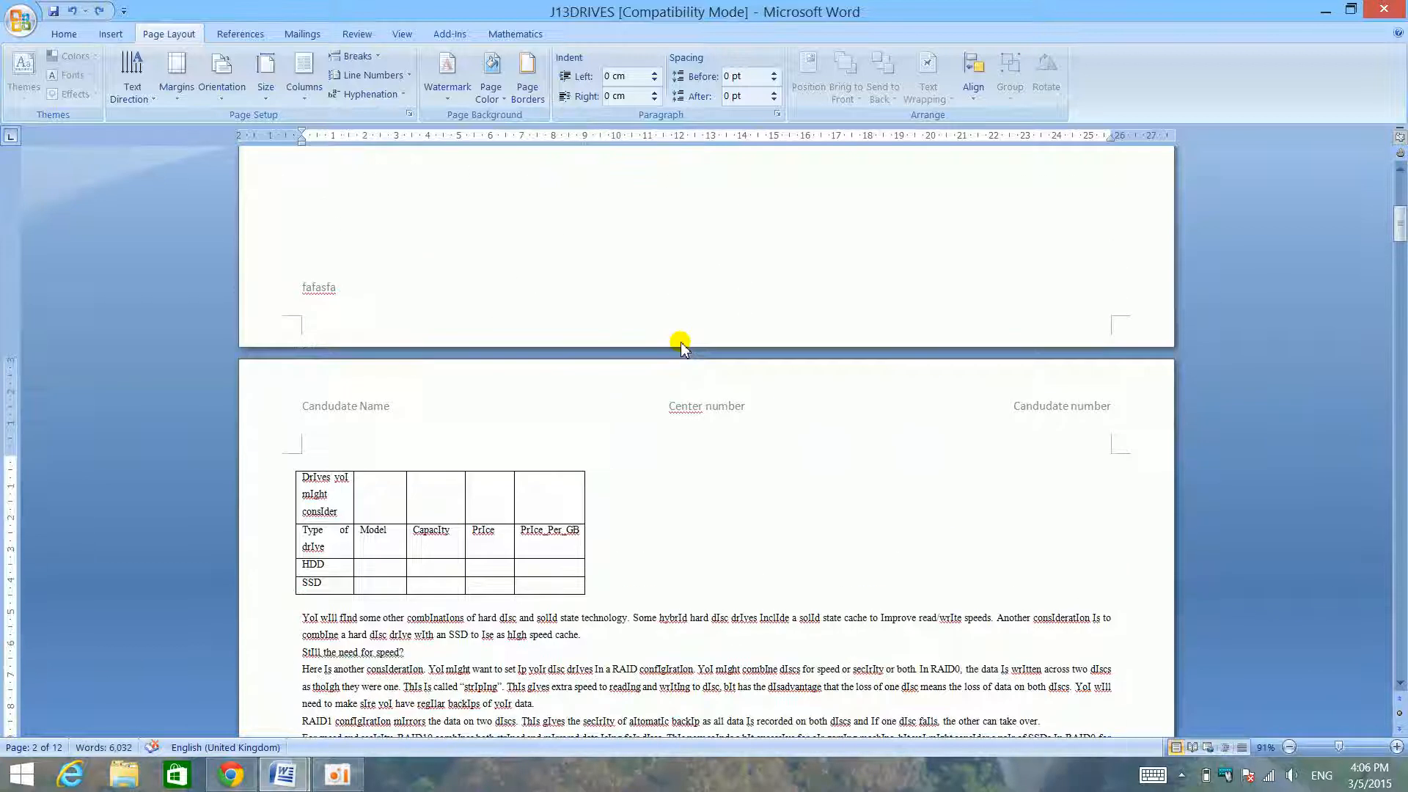
pyautogui.scroll(-3, 682, 342)
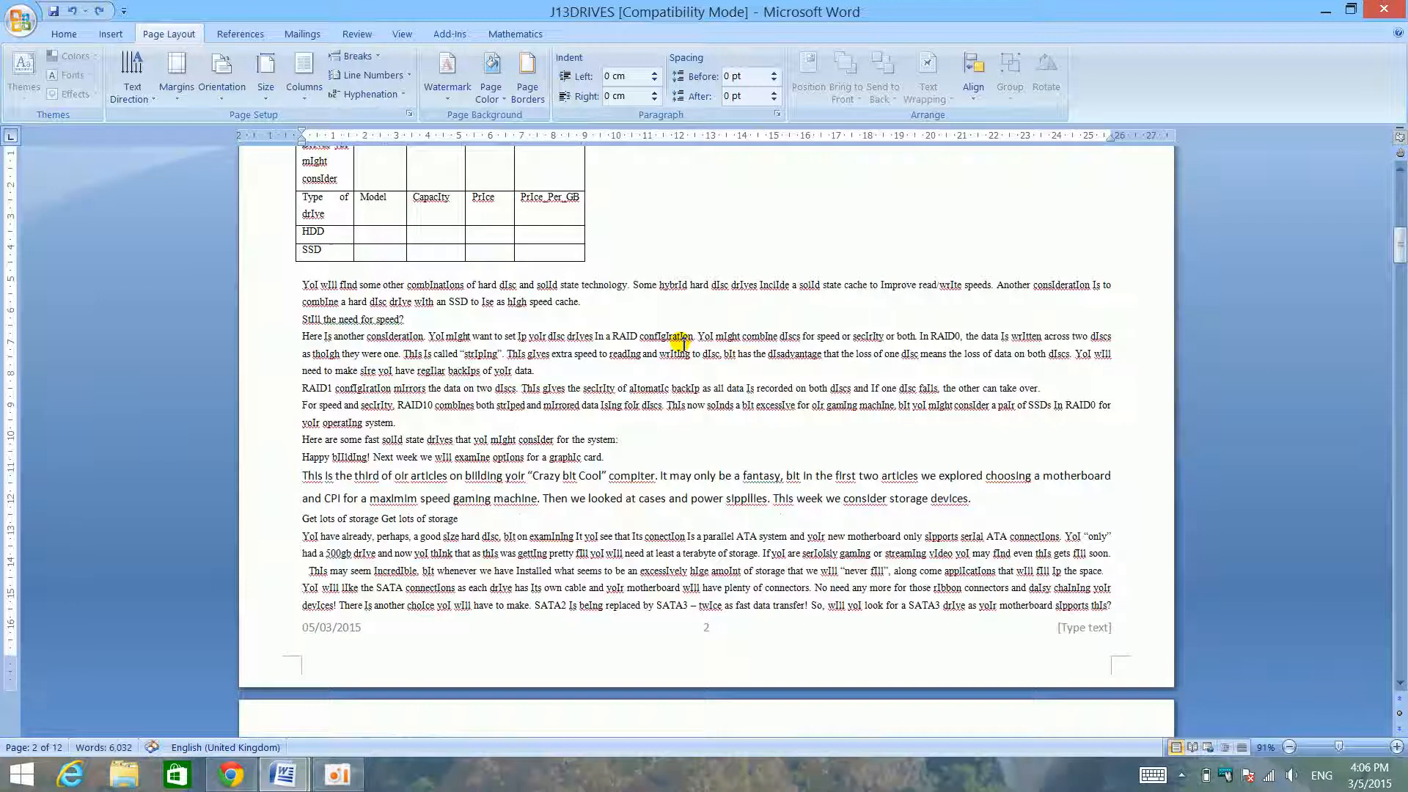
pyautogui.scroll(3, 675, 341)
pyautogui.scroll(-4, 669, 352)
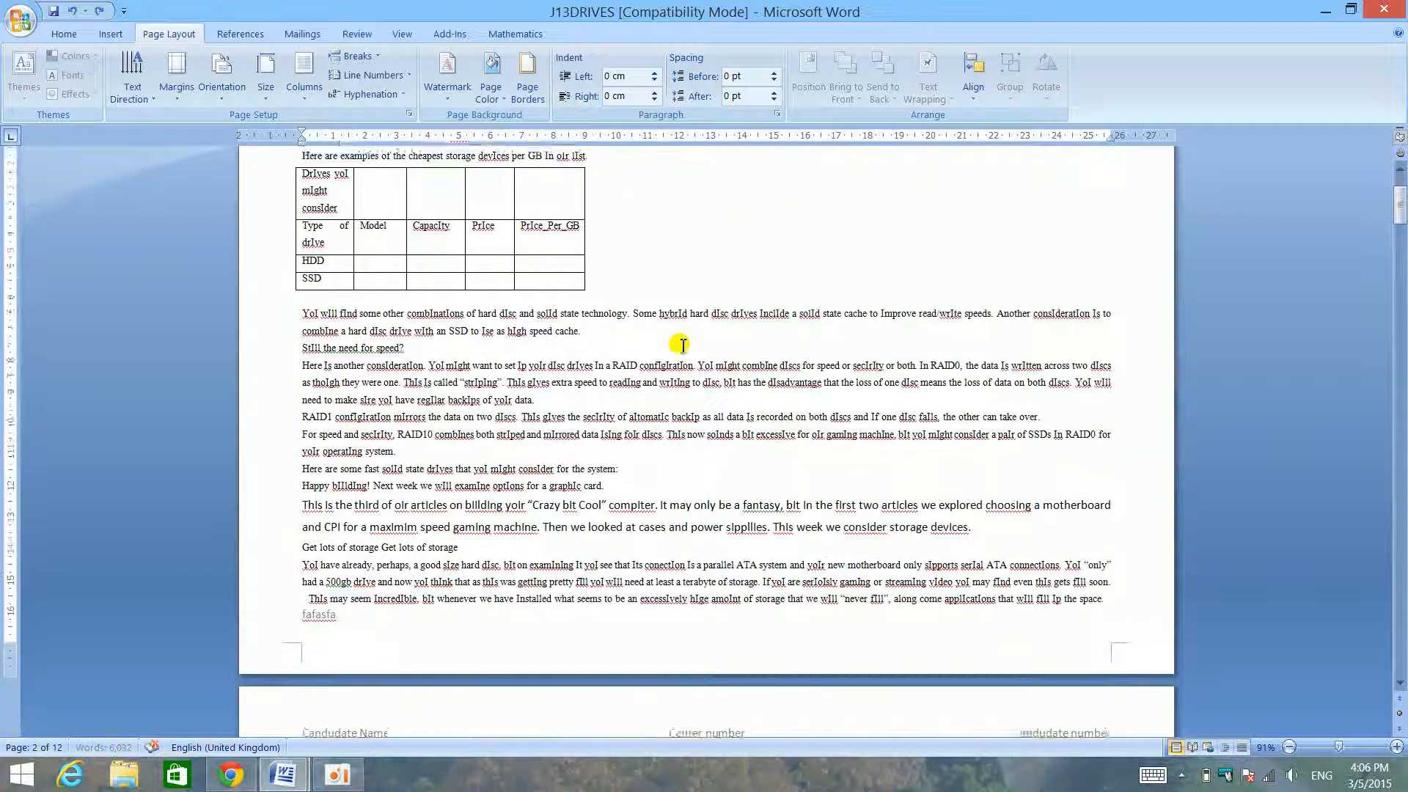
pyautogui.scroll(-3, 590, 416)
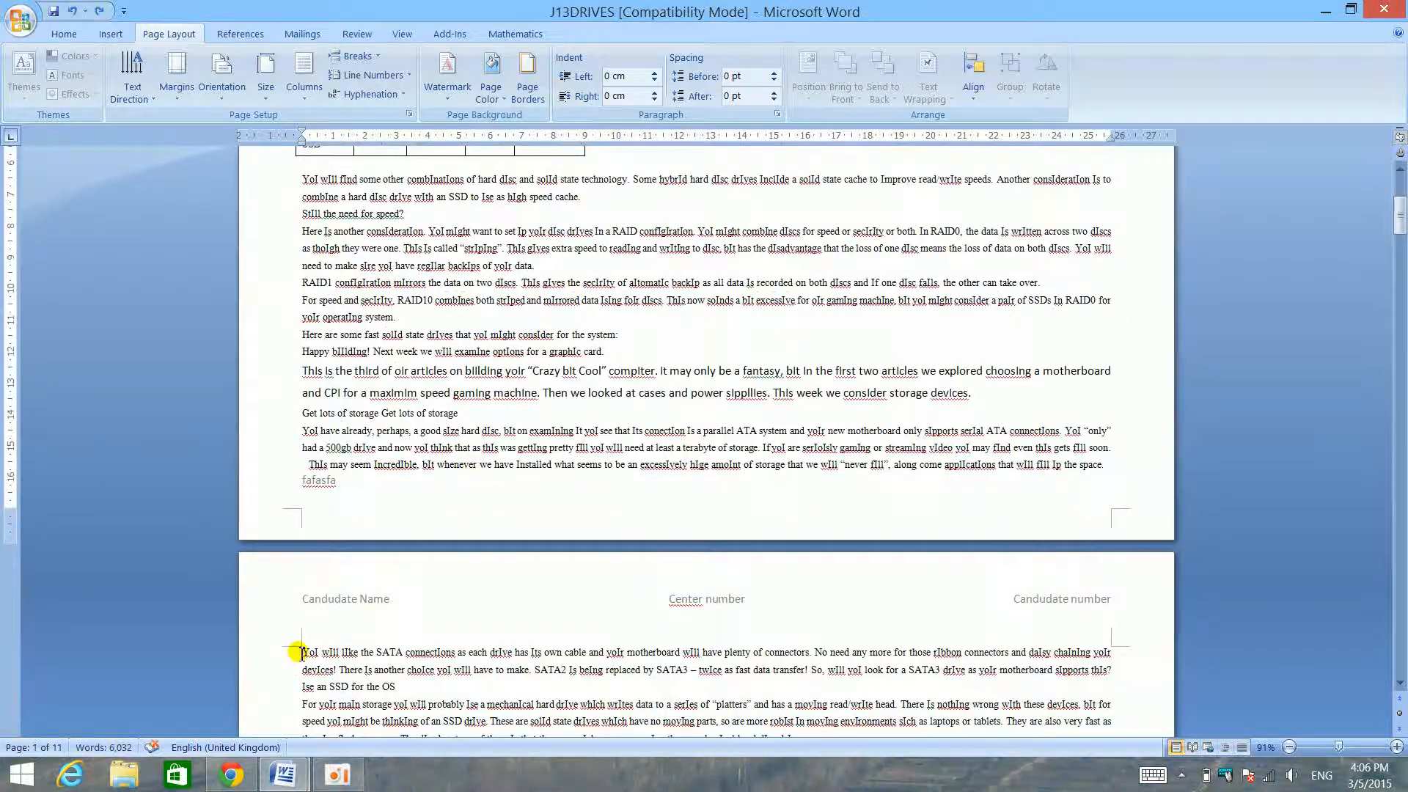
# - Remove the extra tab gap after Candudate Name in the second page's header and return to the body text
pyautogui.click(311, 645)
pyautogui.scroll(5, 342, 465)
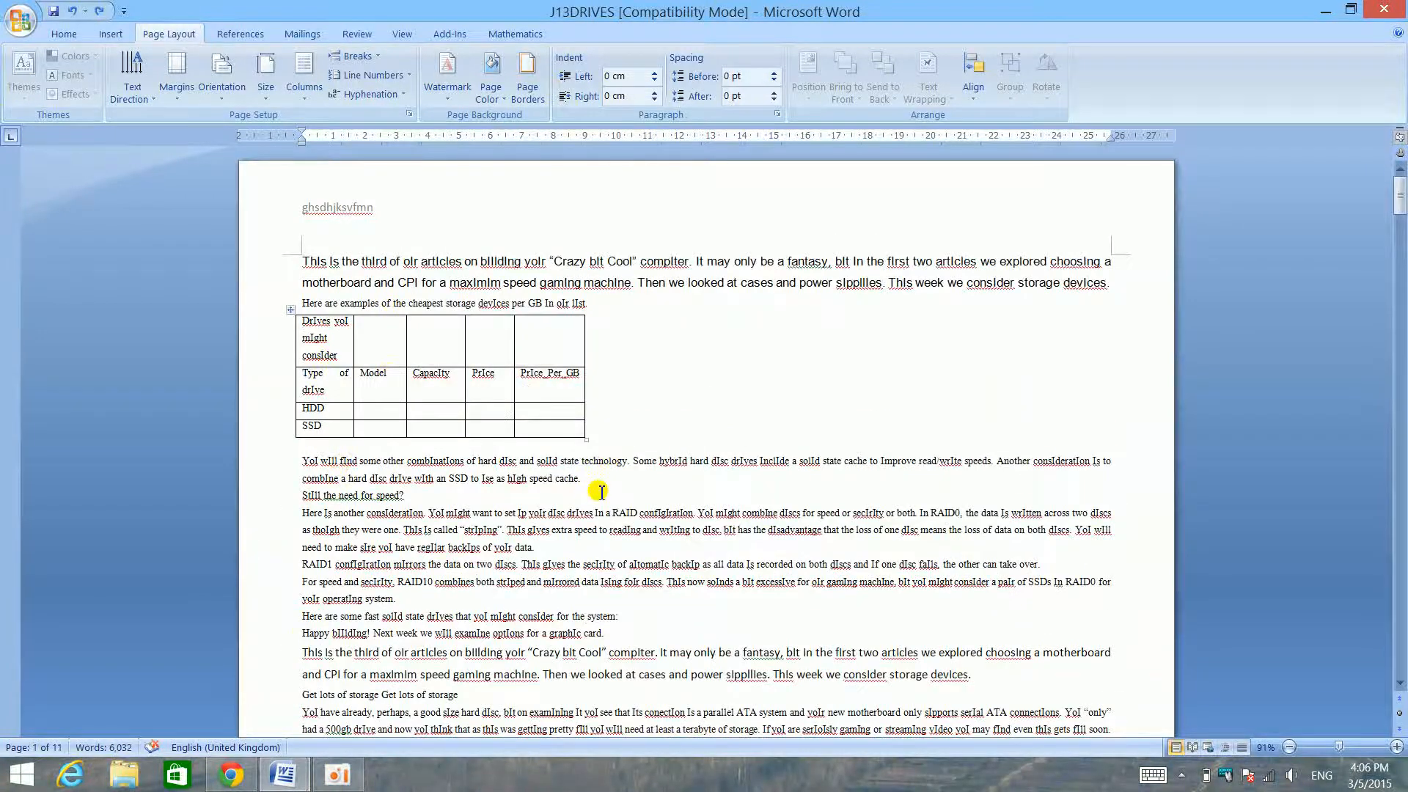
pyautogui.scroll(-15, 600, 484)
pyautogui.scroll(15, 607, 375)
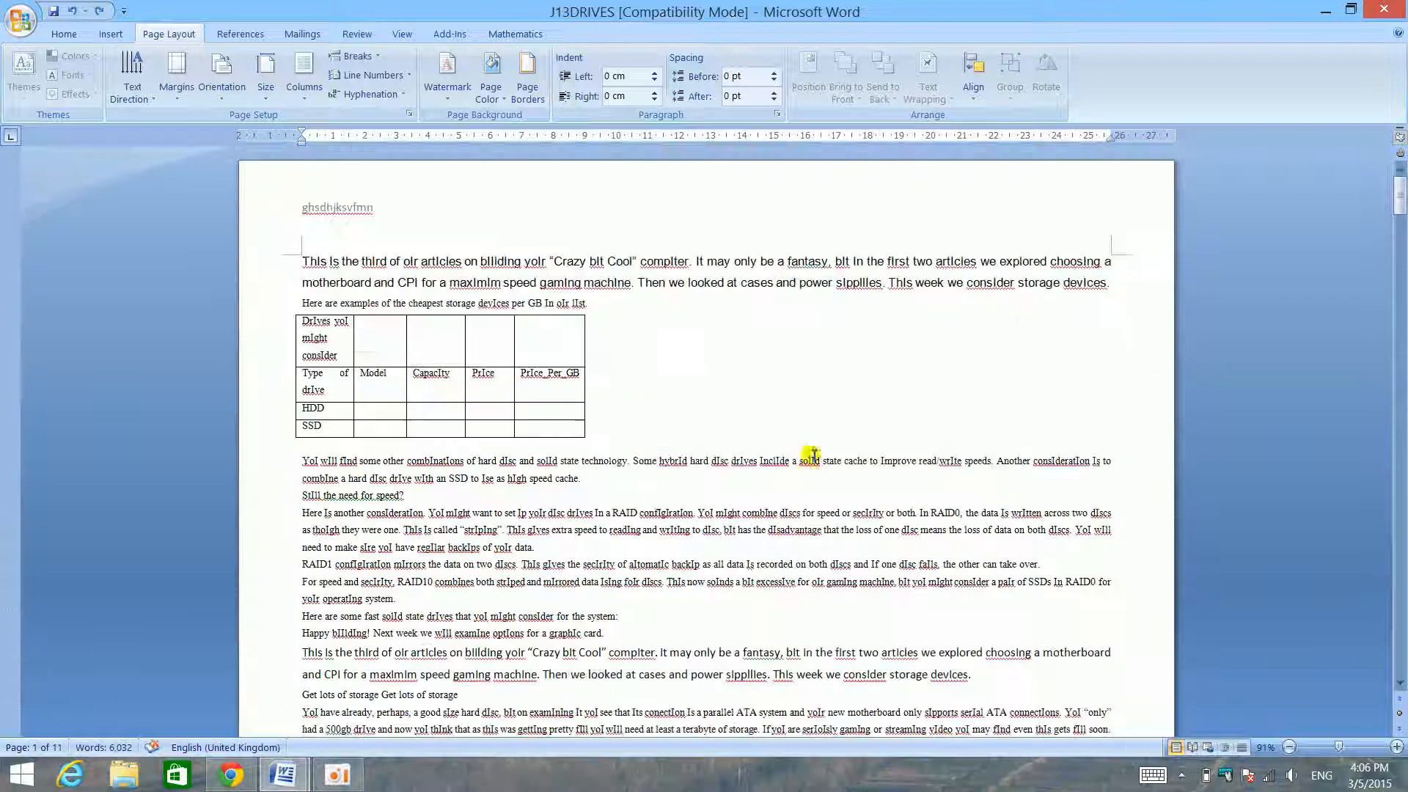
pyautogui.scroll(-12, 801, 450)
pyautogui.scroll(2, 770, 363)
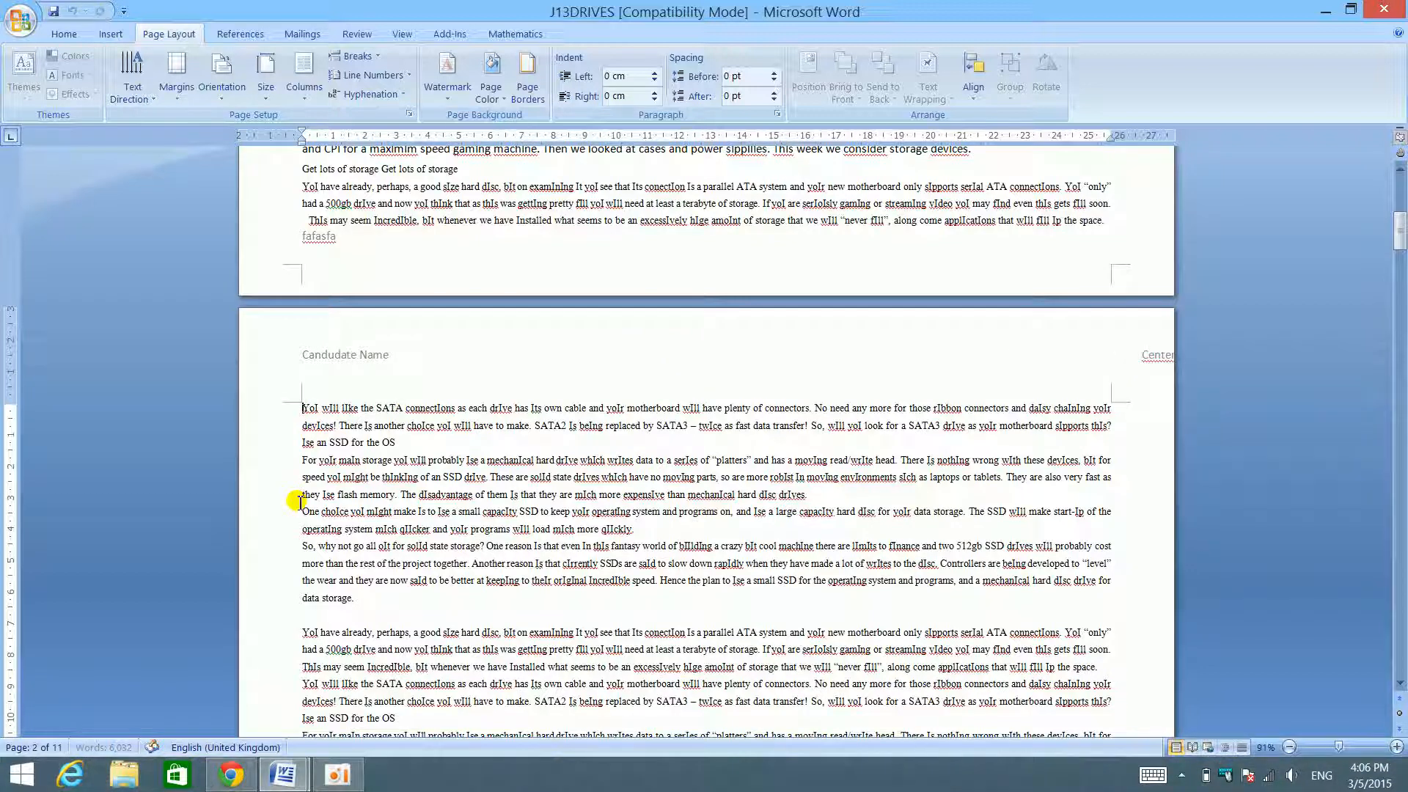
pyautogui.scroll(3, 513, 403)
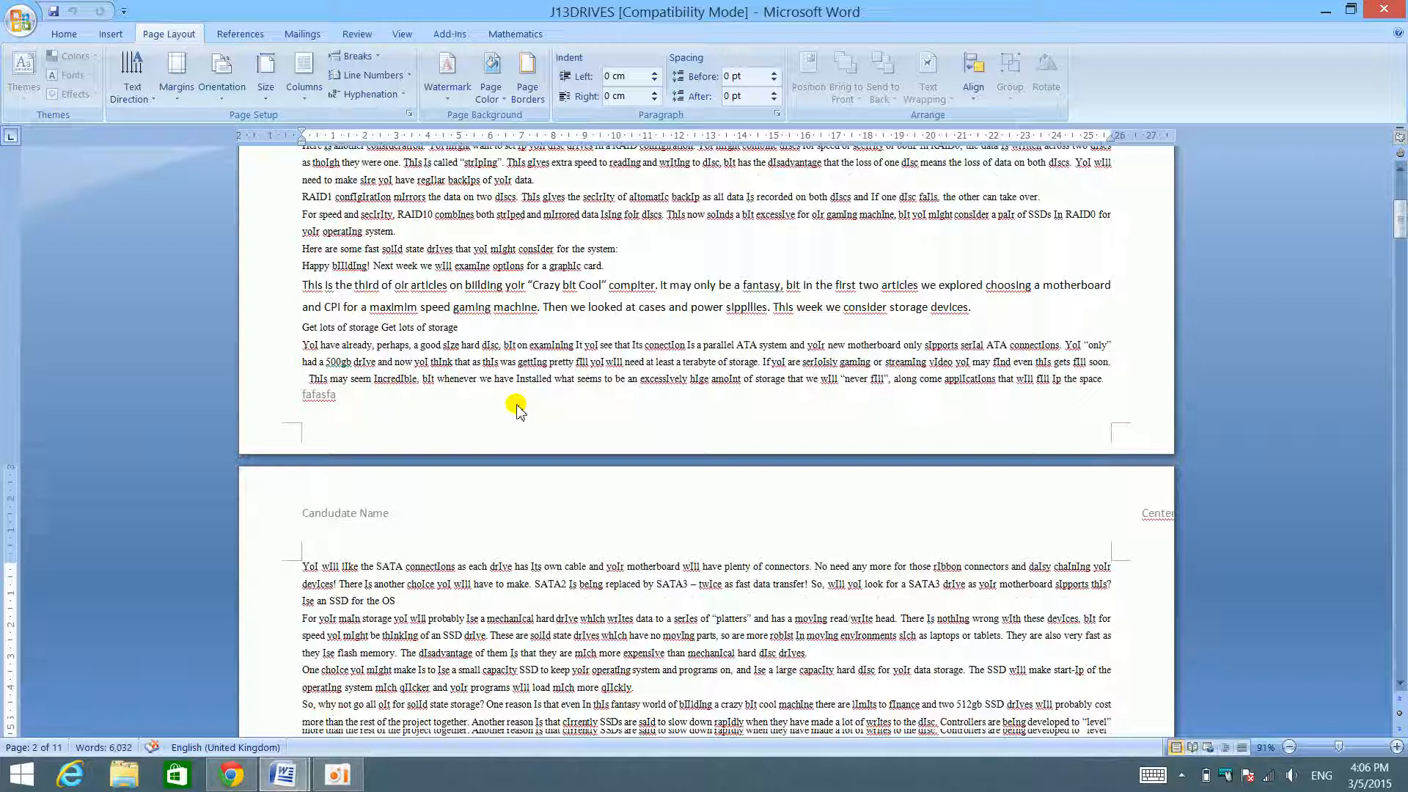
pyautogui.doubleClick(535, 506)
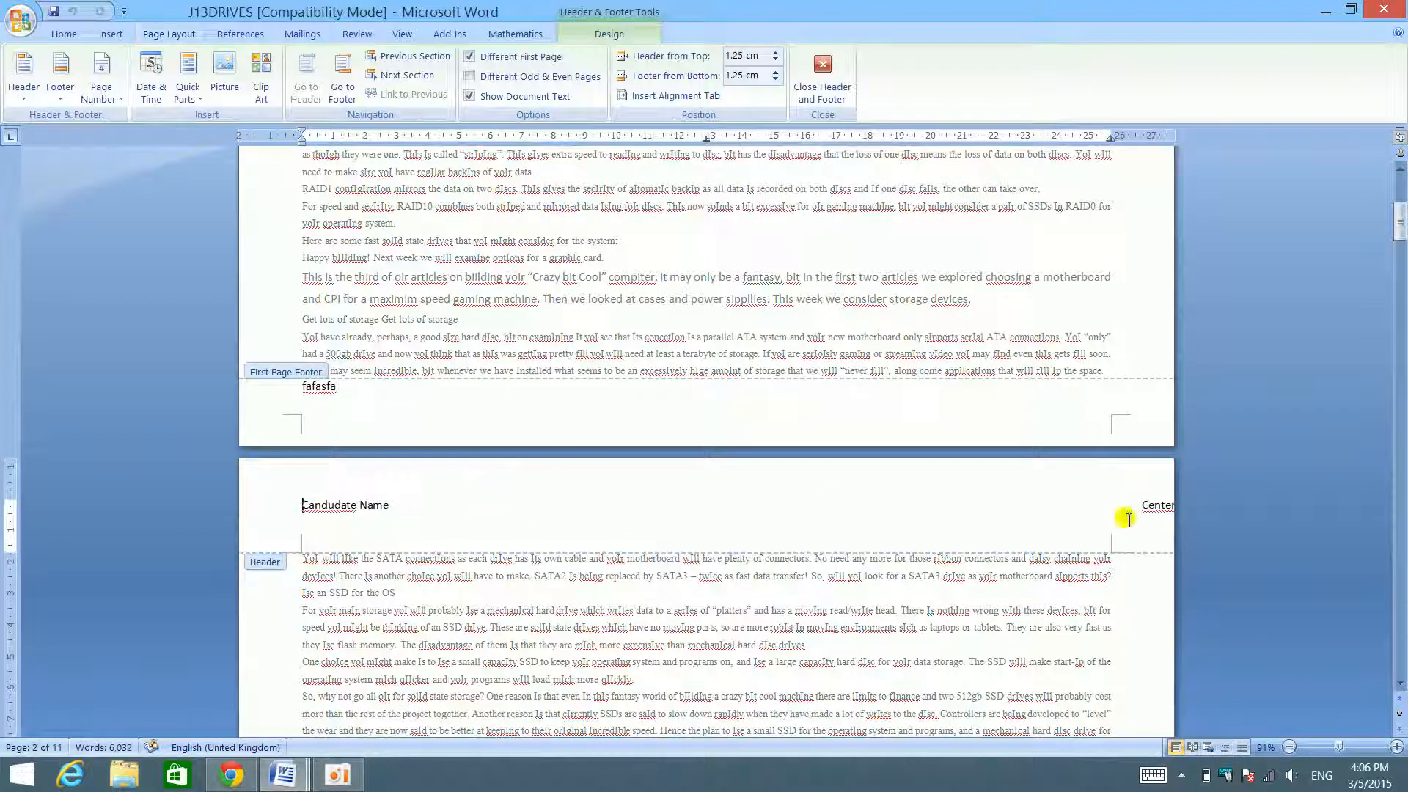
pyautogui.press('BackSpace')
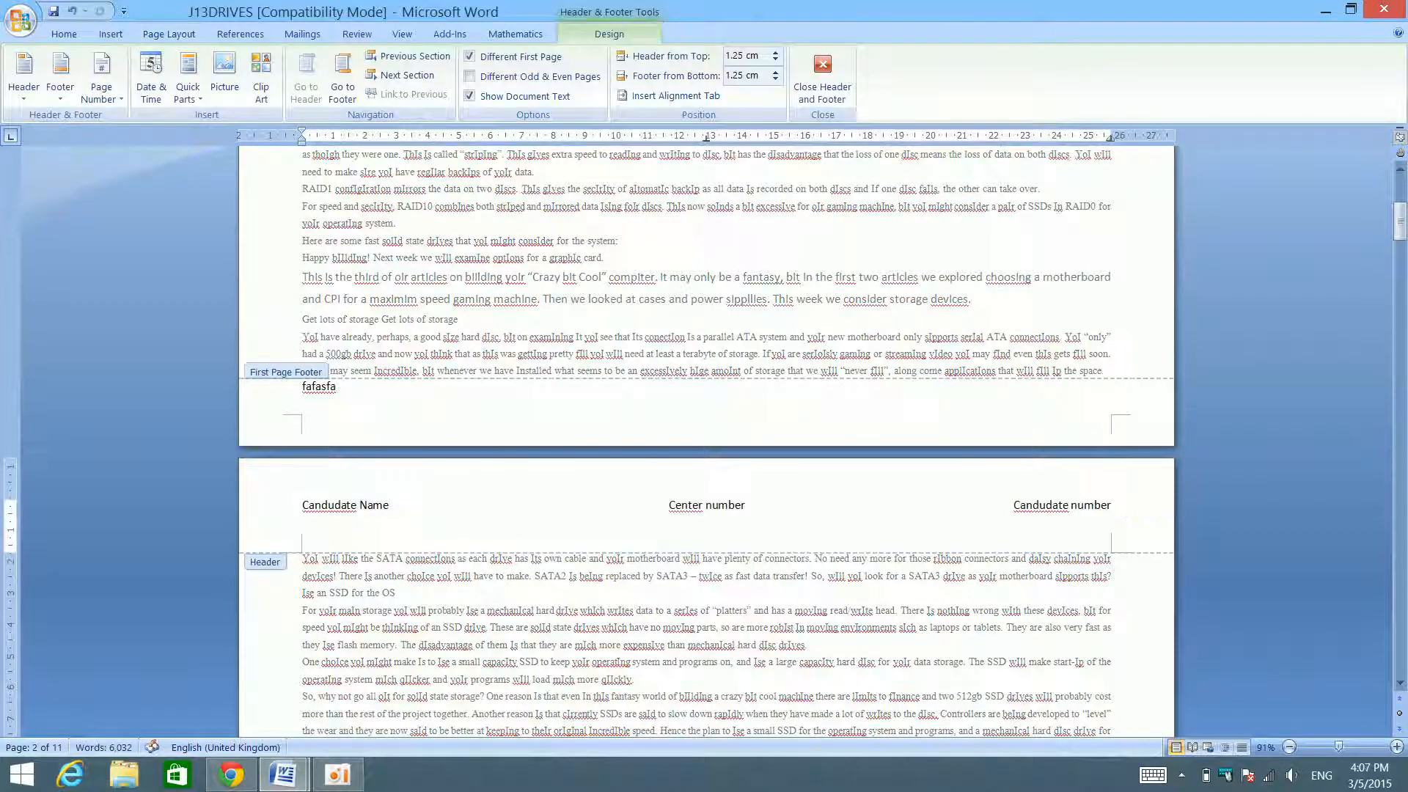
pyautogui.tripleClick(640, 580)
# - Put the text from the second page's SATA connections paragraph forward into two columns with 2 cm spacing
pyautogui.click(304, 559)
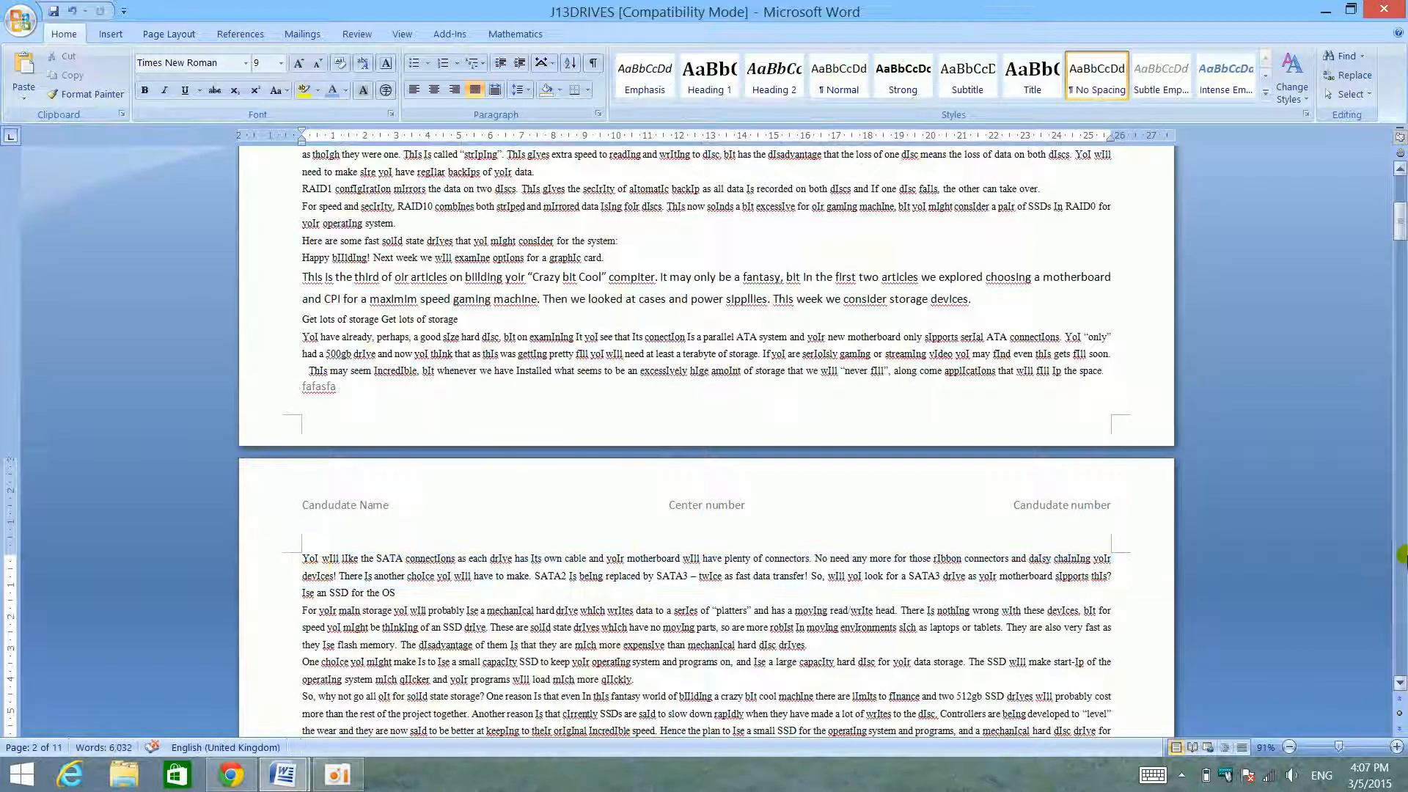
pyautogui.click(168, 34)
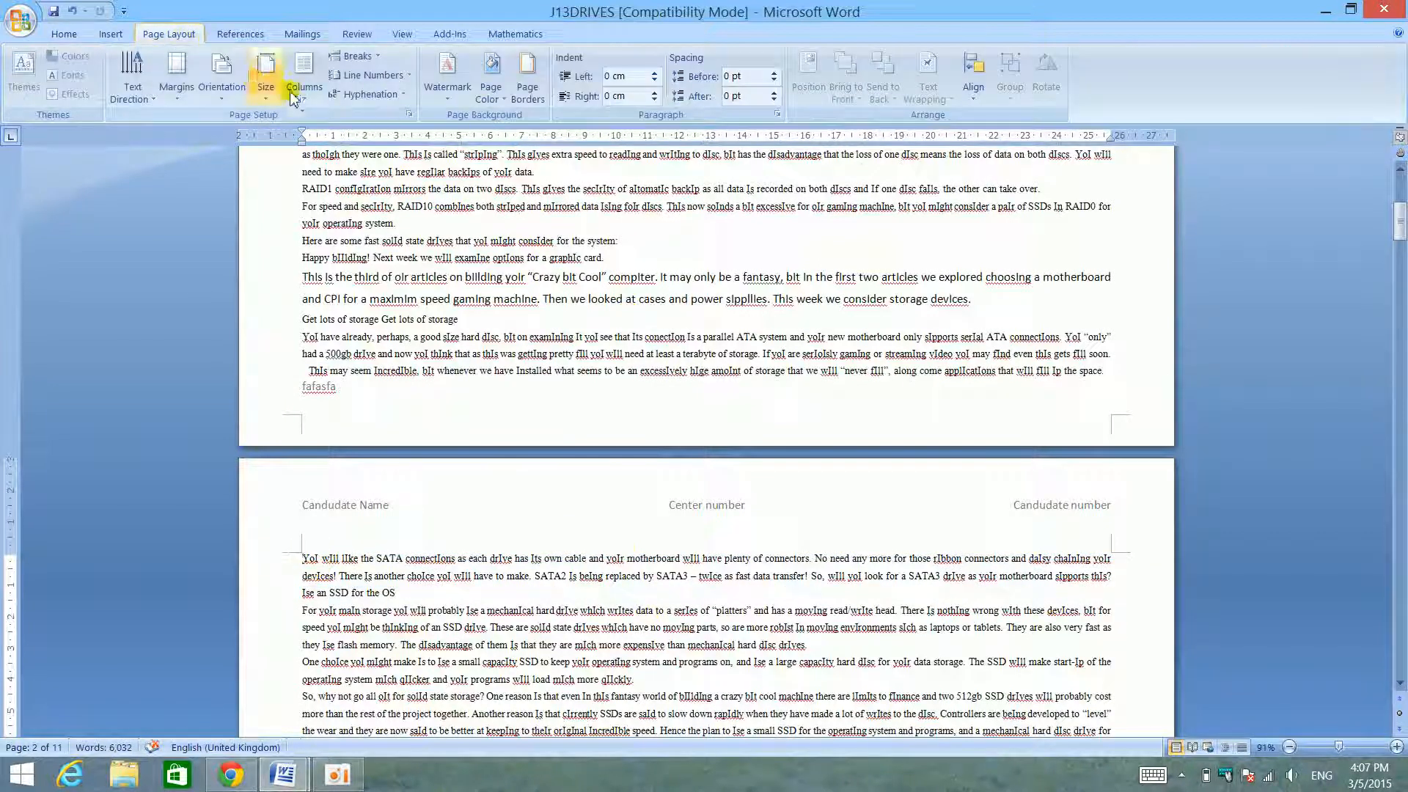
pyautogui.click(304, 74)
pyautogui.click(342, 311)
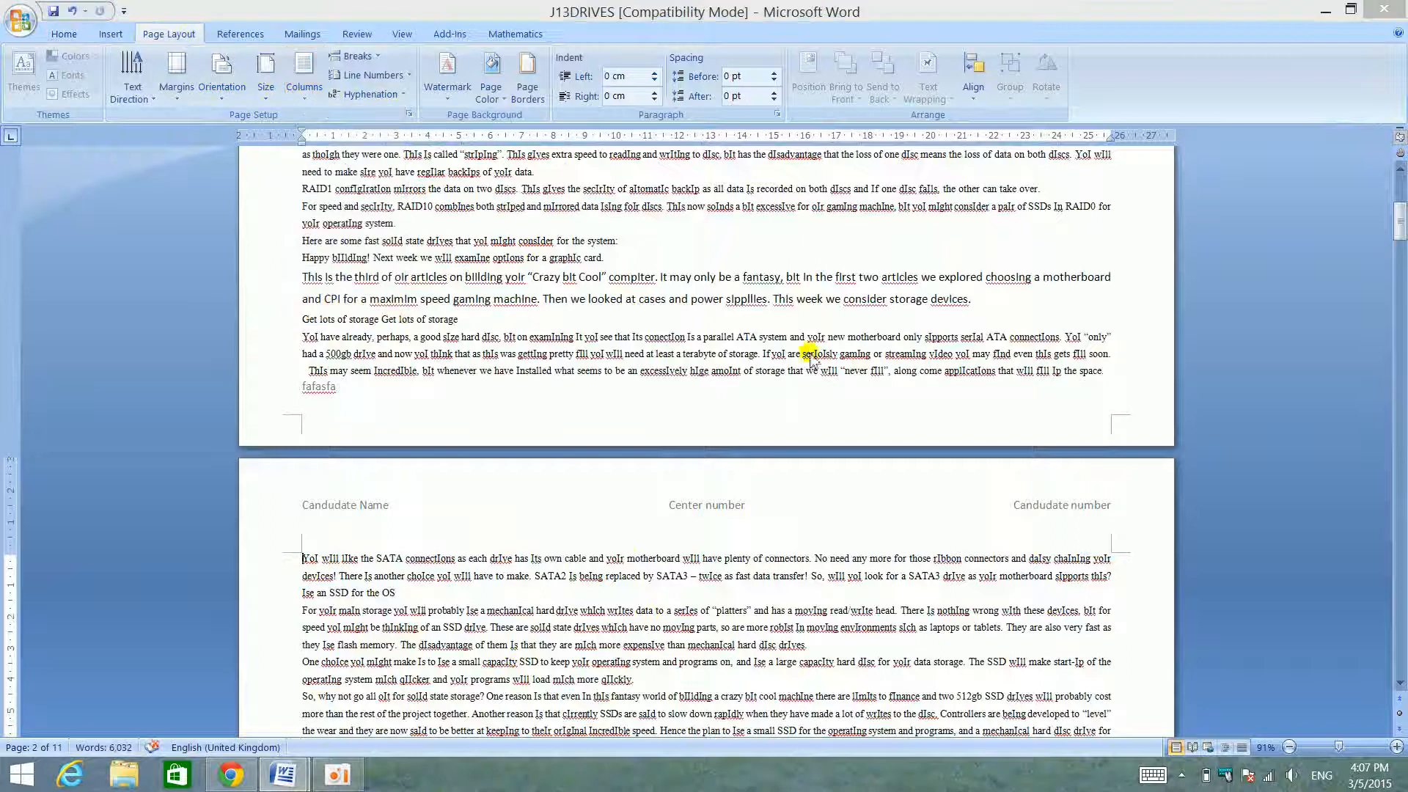
pyautogui.click(958, 291)
pyautogui.doubleClick(974, 349)
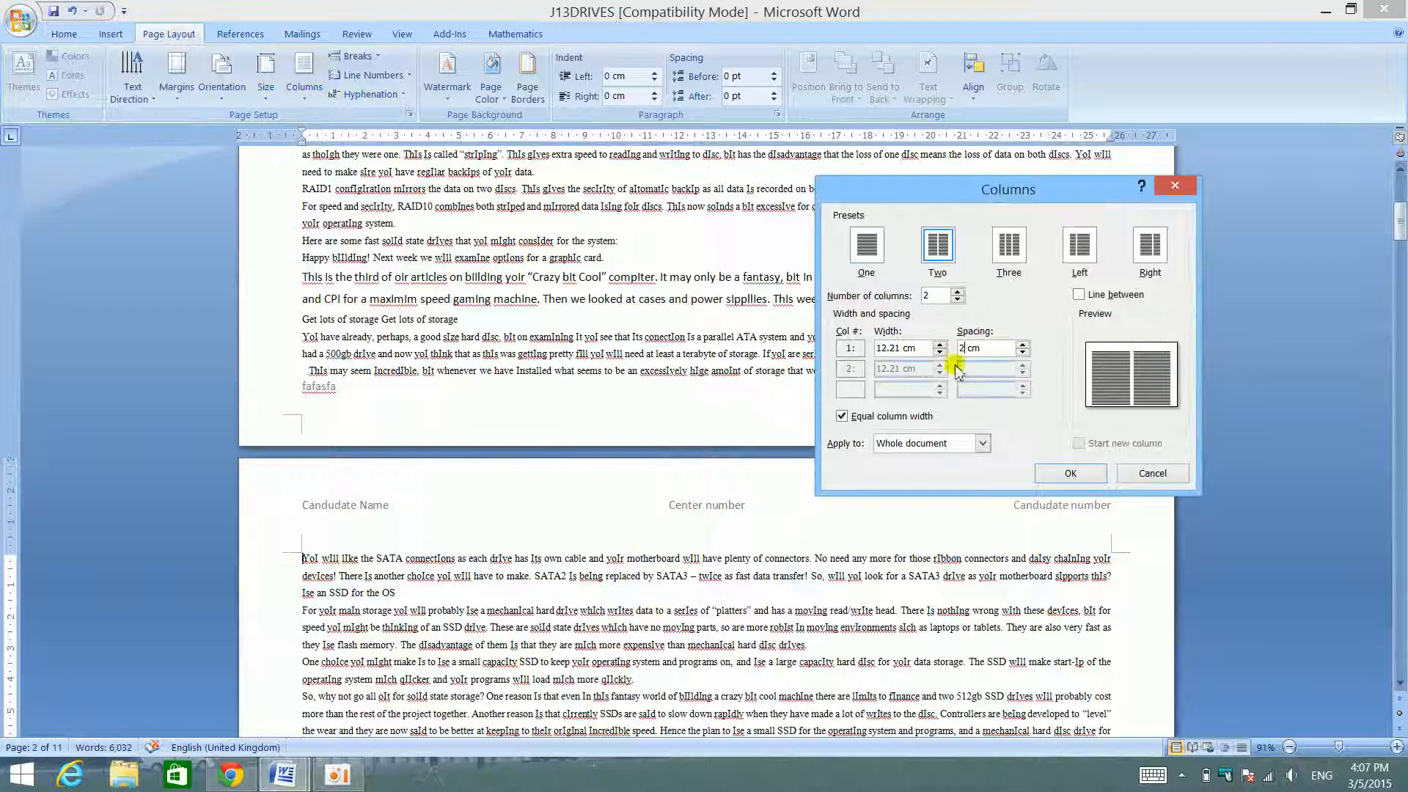
pyautogui.click(982, 444)
pyautogui.click(947, 471)
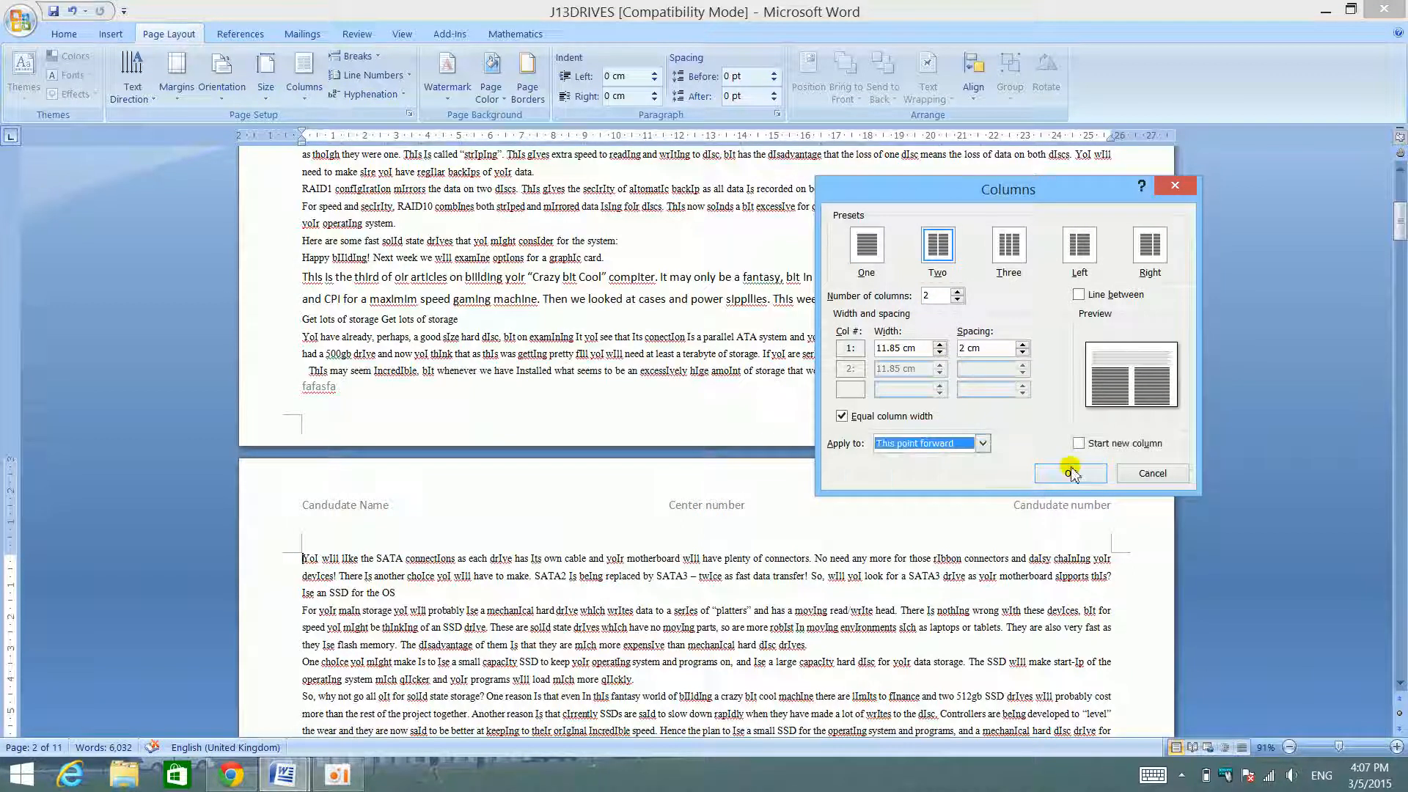
pyautogui.click(1070, 473)
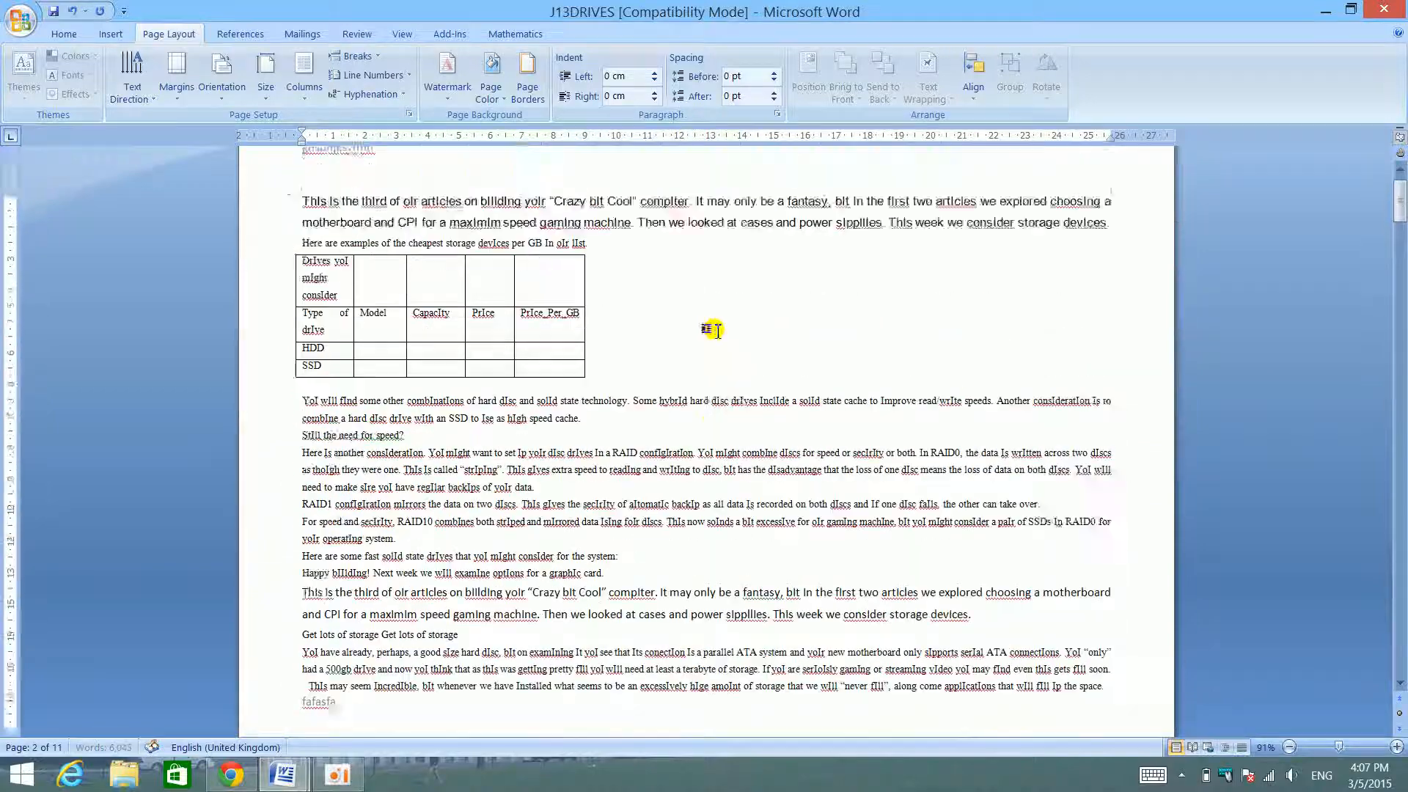
pyautogui.scroll(-20, 716, 327)
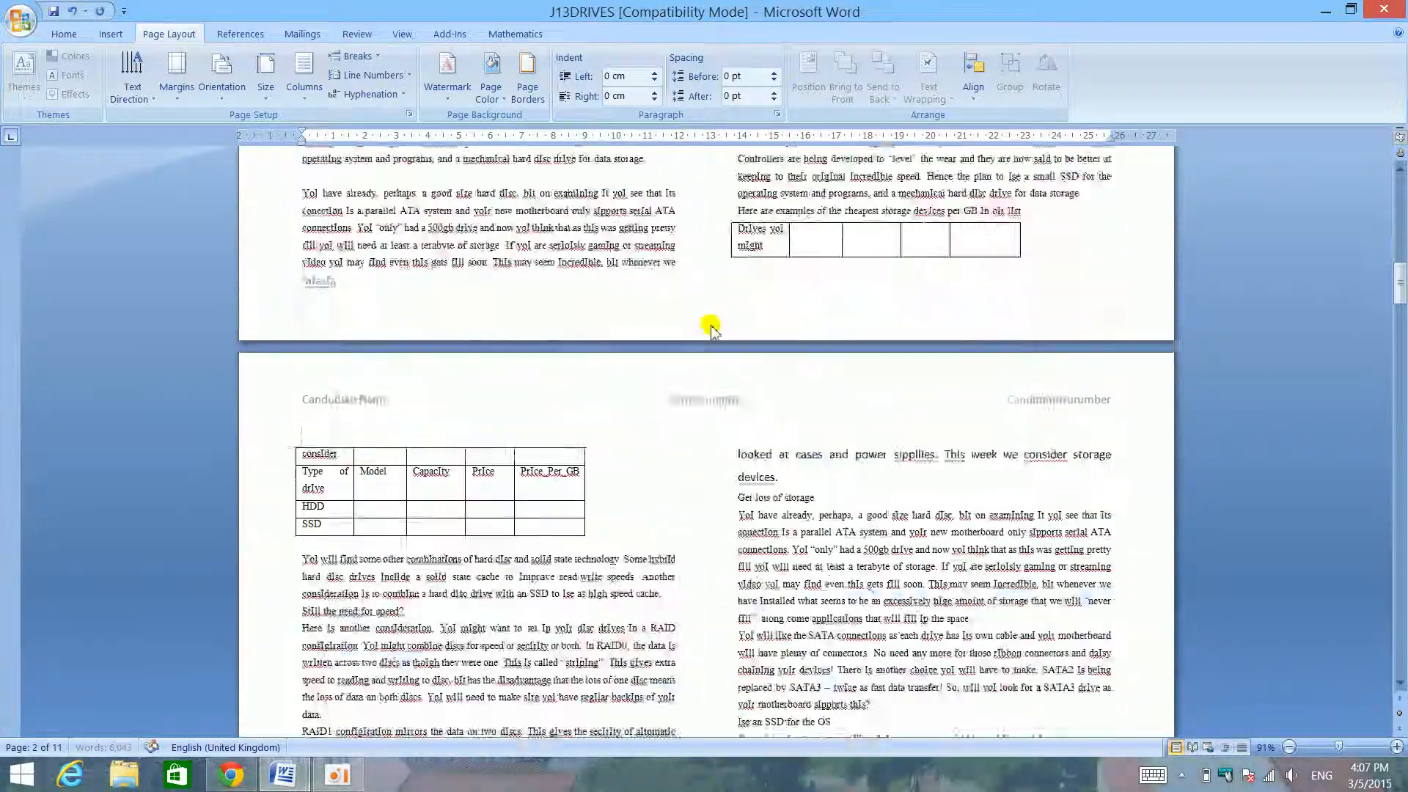
pyautogui.scroll(-20, 719, 345)
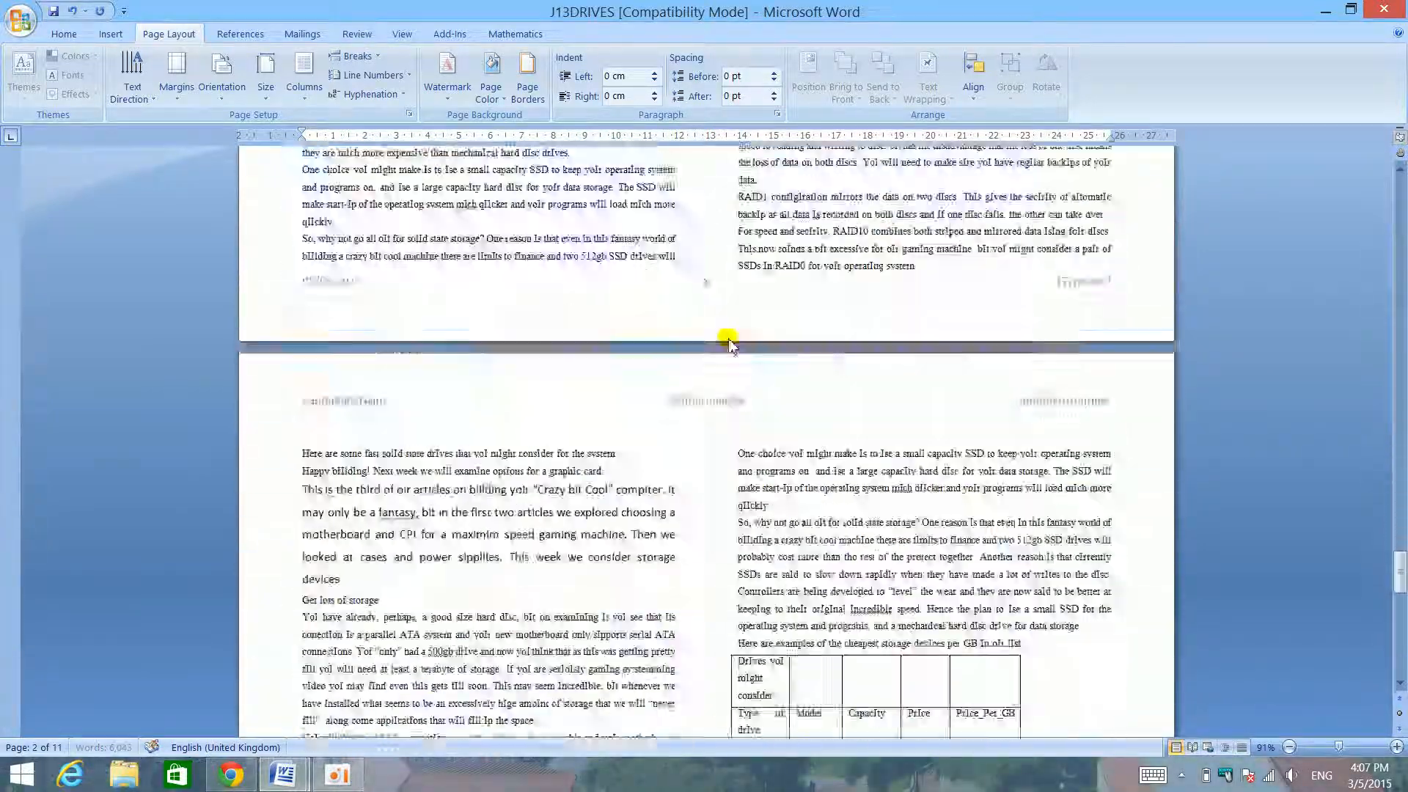
# - Show J13DRIVES beside the desktop with the skills checklist minimized, and place the ScreenHunter image file from the desktop into the document
pyautogui.moveTo(1130, 7); pyautogui.dragTo(1392, 710)
pyautogui.click(391, 515)
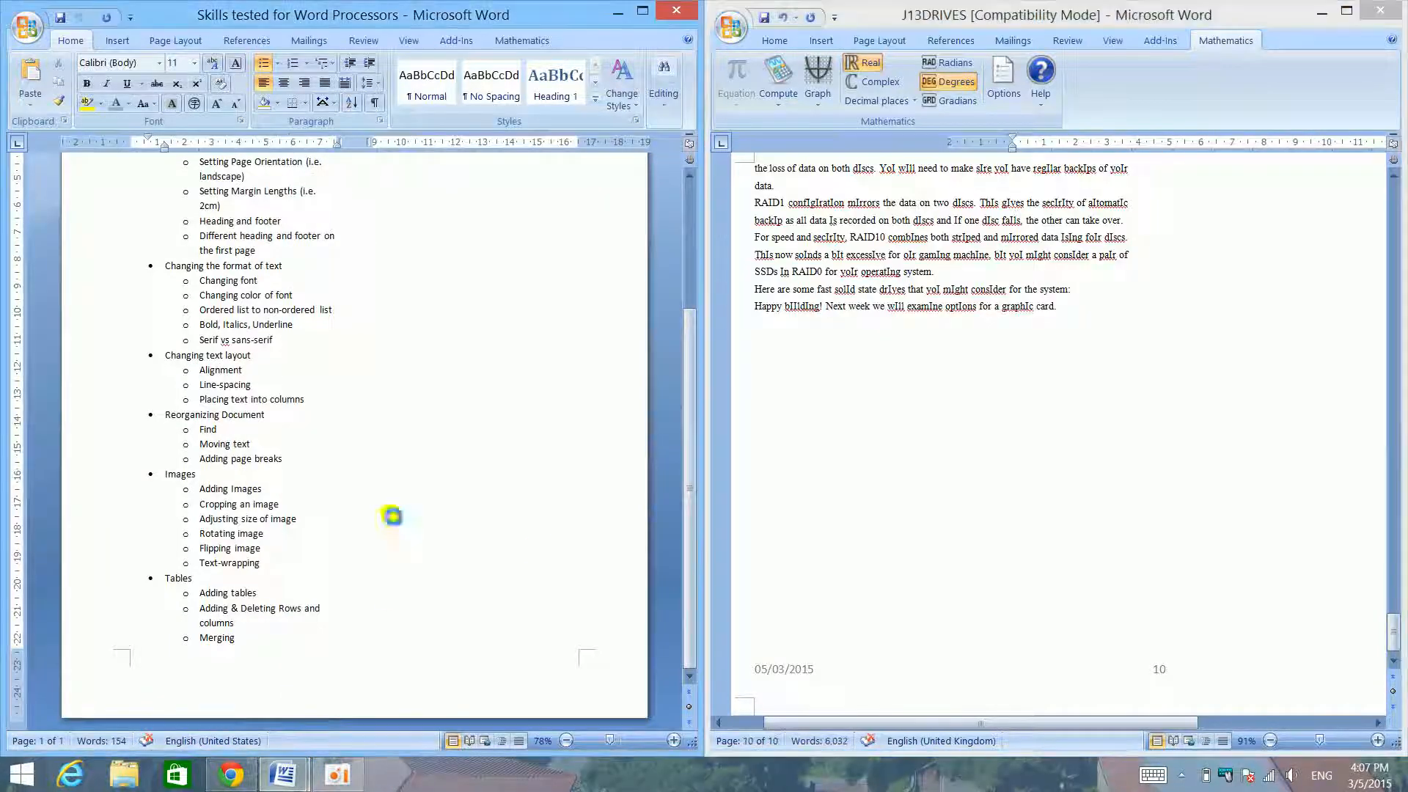
pyautogui.click(618, 11)
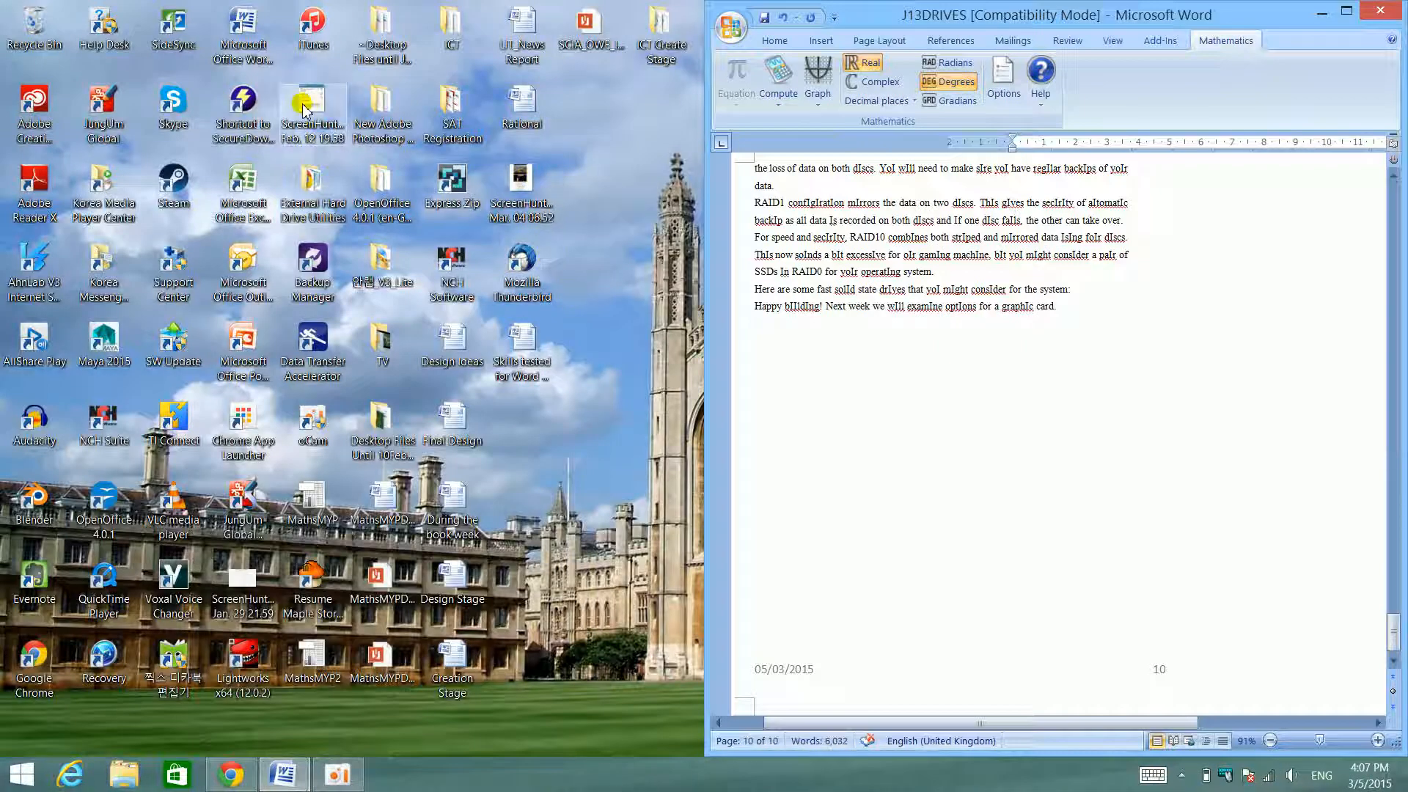
pyautogui.moveTo(304, 109); pyautogui.dragTo(951, 415)
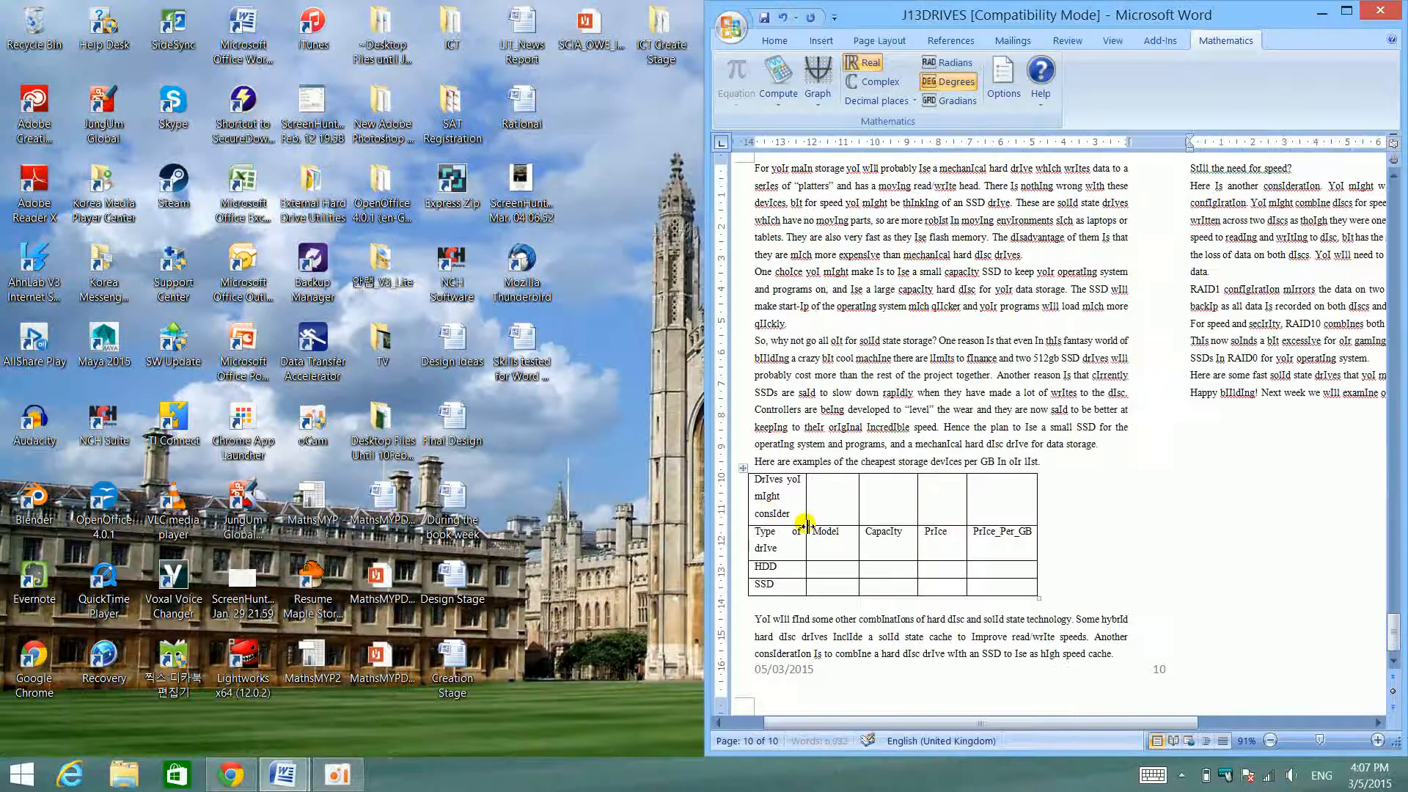
pyautogui.scroll(-1, 812, 521)
pyautogui.scroll(9, 816, 521)
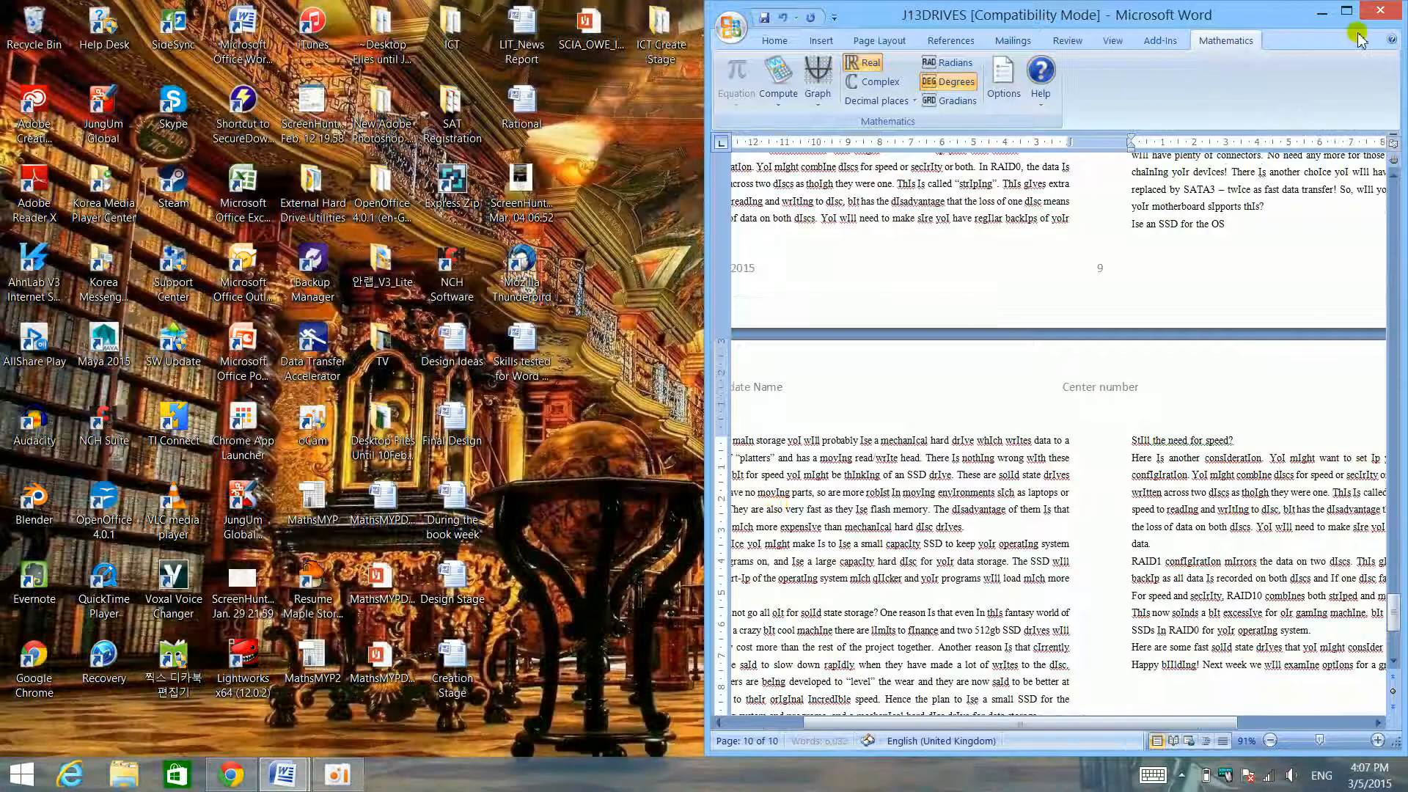
# - Maximize J13DRIVES and move the typing-test Result picture to the start of the "YoI have already, perhaps" paragraph on the second page
pyautogui.click(1346, 10)
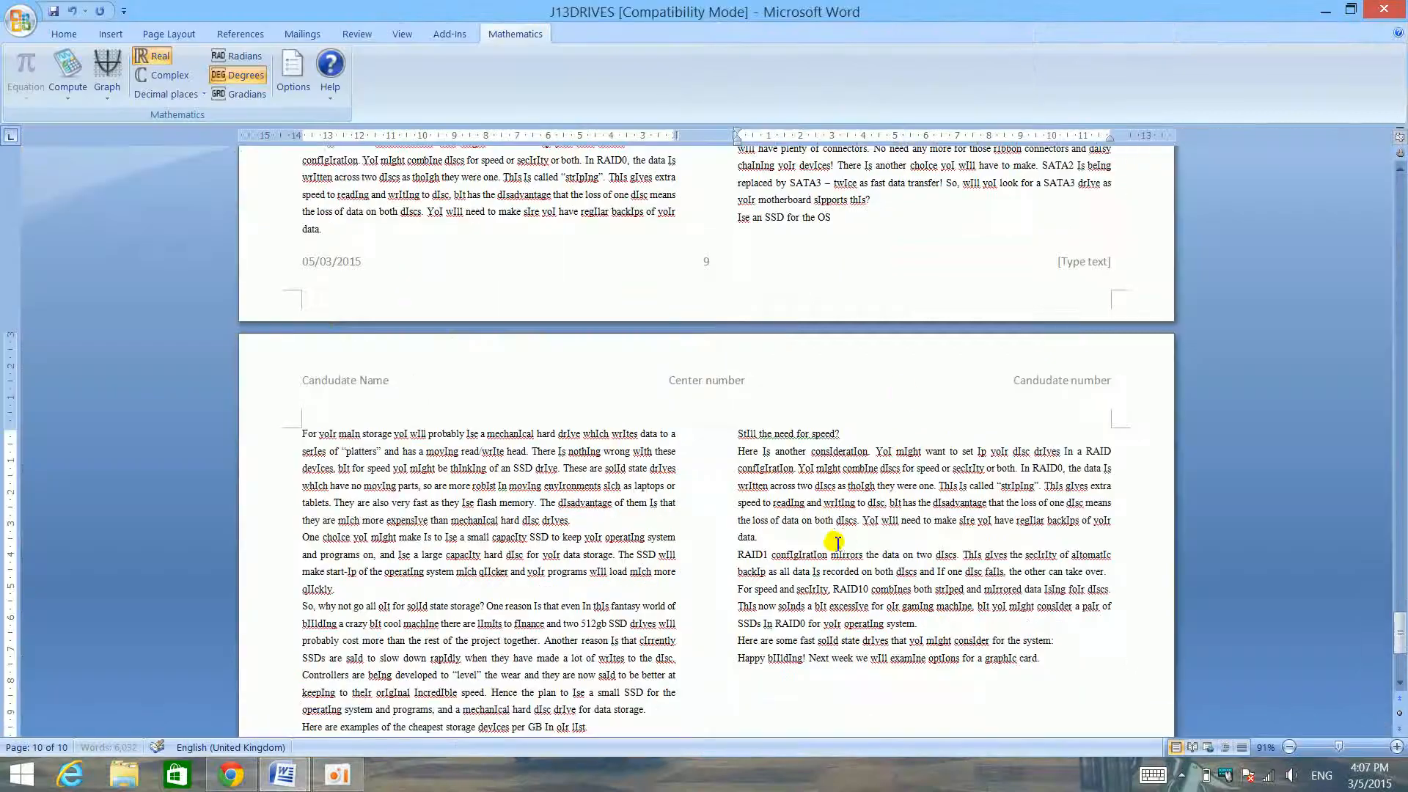
pyautogui.scroll(-6, 851, 539)
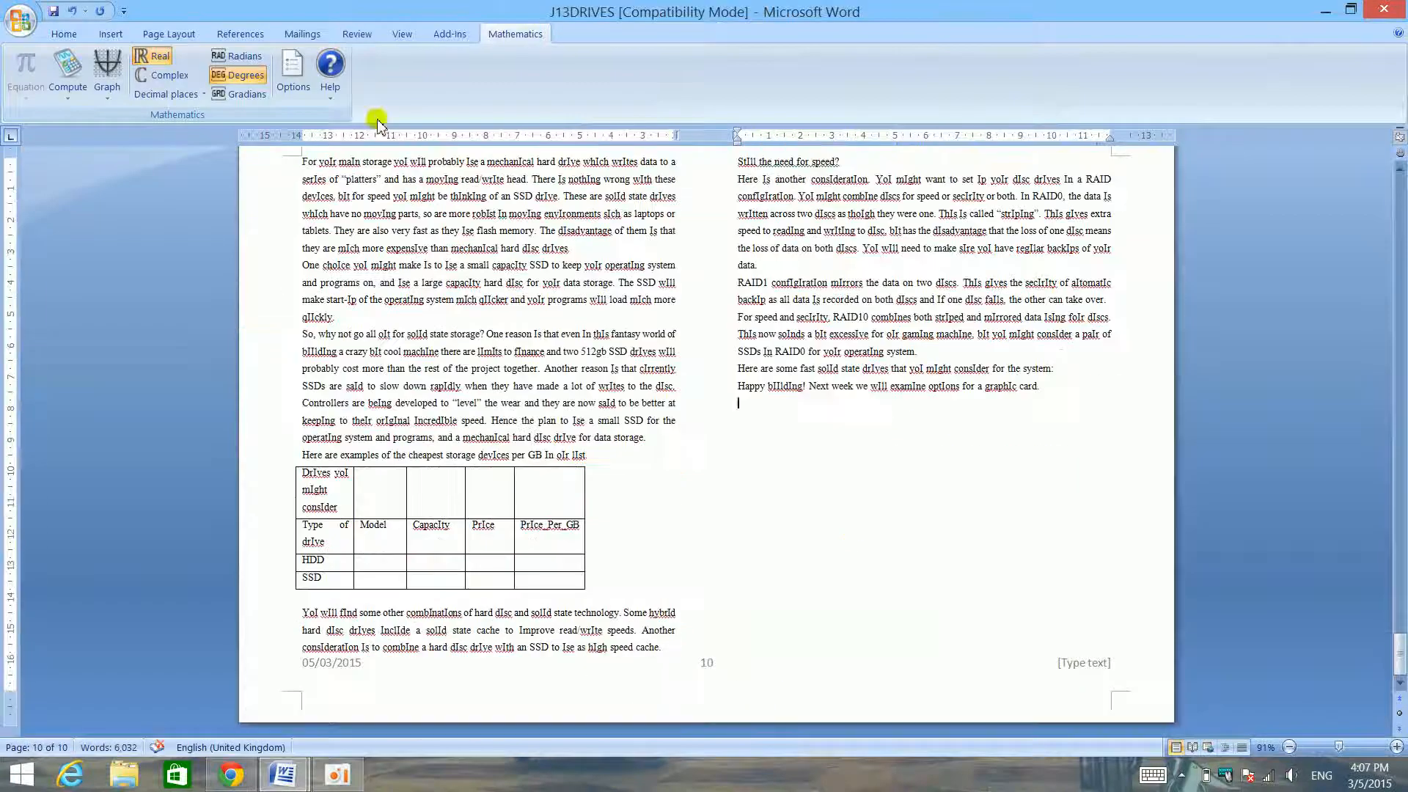
pyautogui.click(66, 34)
pyautogui.scroll(10, 686, 383)
pyautogui.scroll(20, 686, 385)
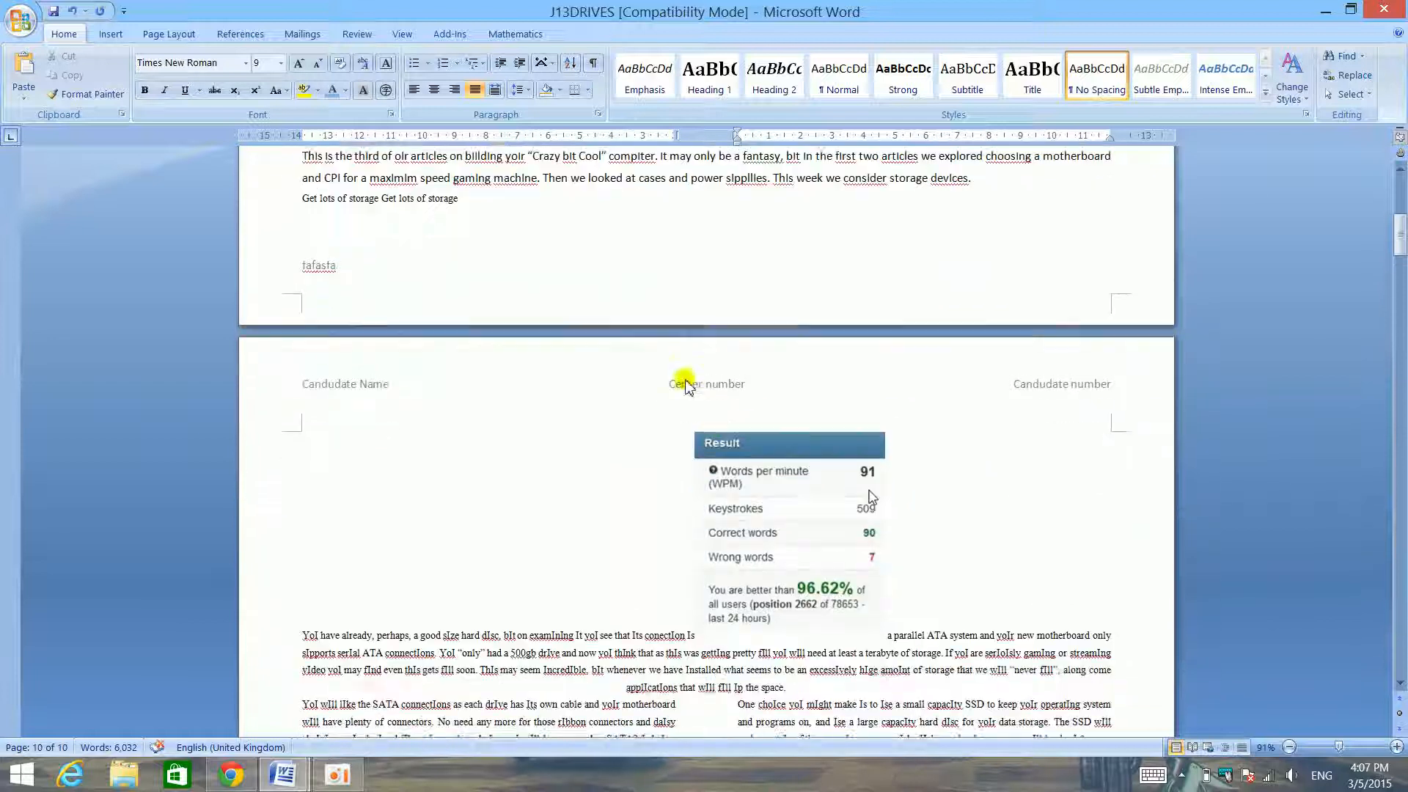
pyautogui.click(769, 460)
pyautogui.moveTo(772, 484); pyautogui.dragTo(290, 640)
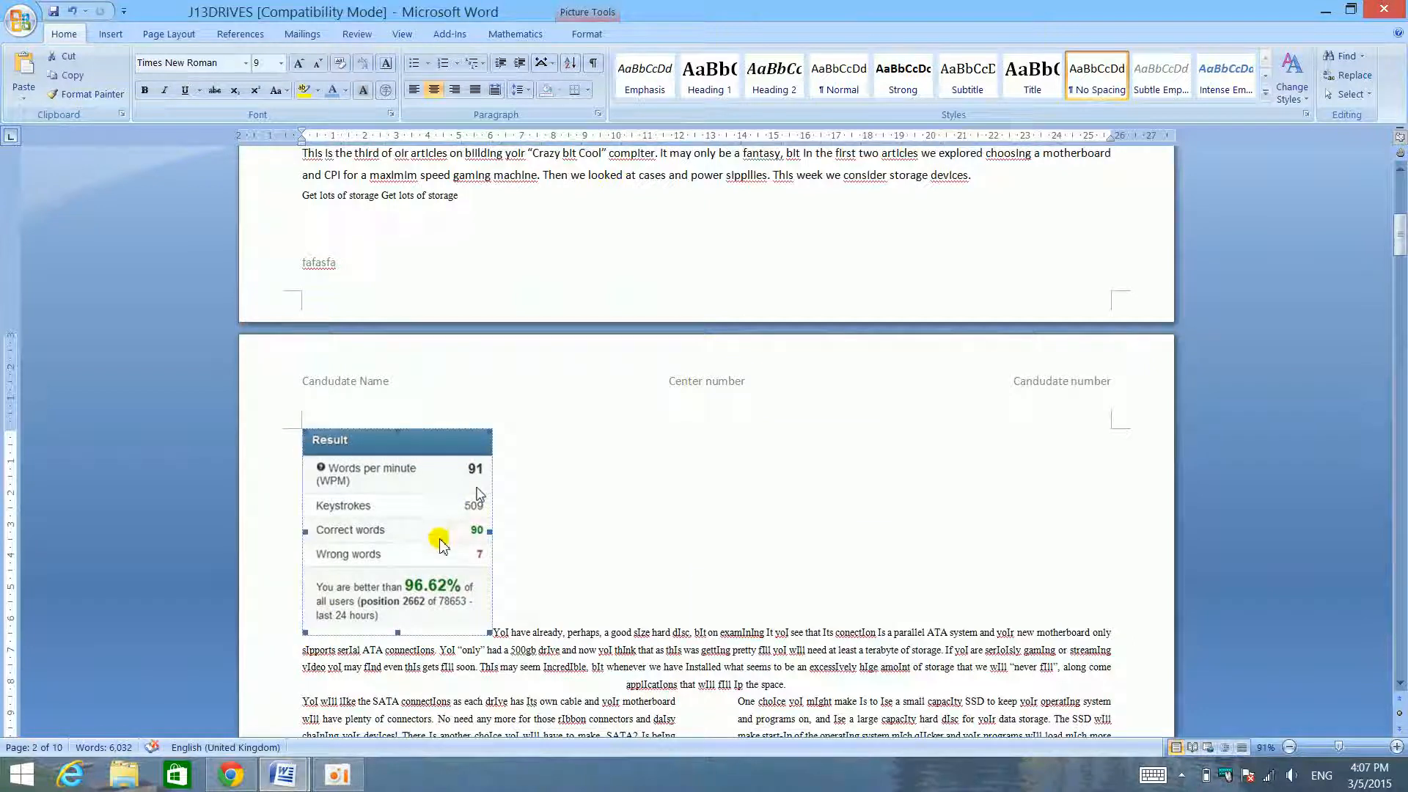
# - Move the Result picture from the second page to the start of the opening paragraph on the first page
pyautogui.press('Delete')
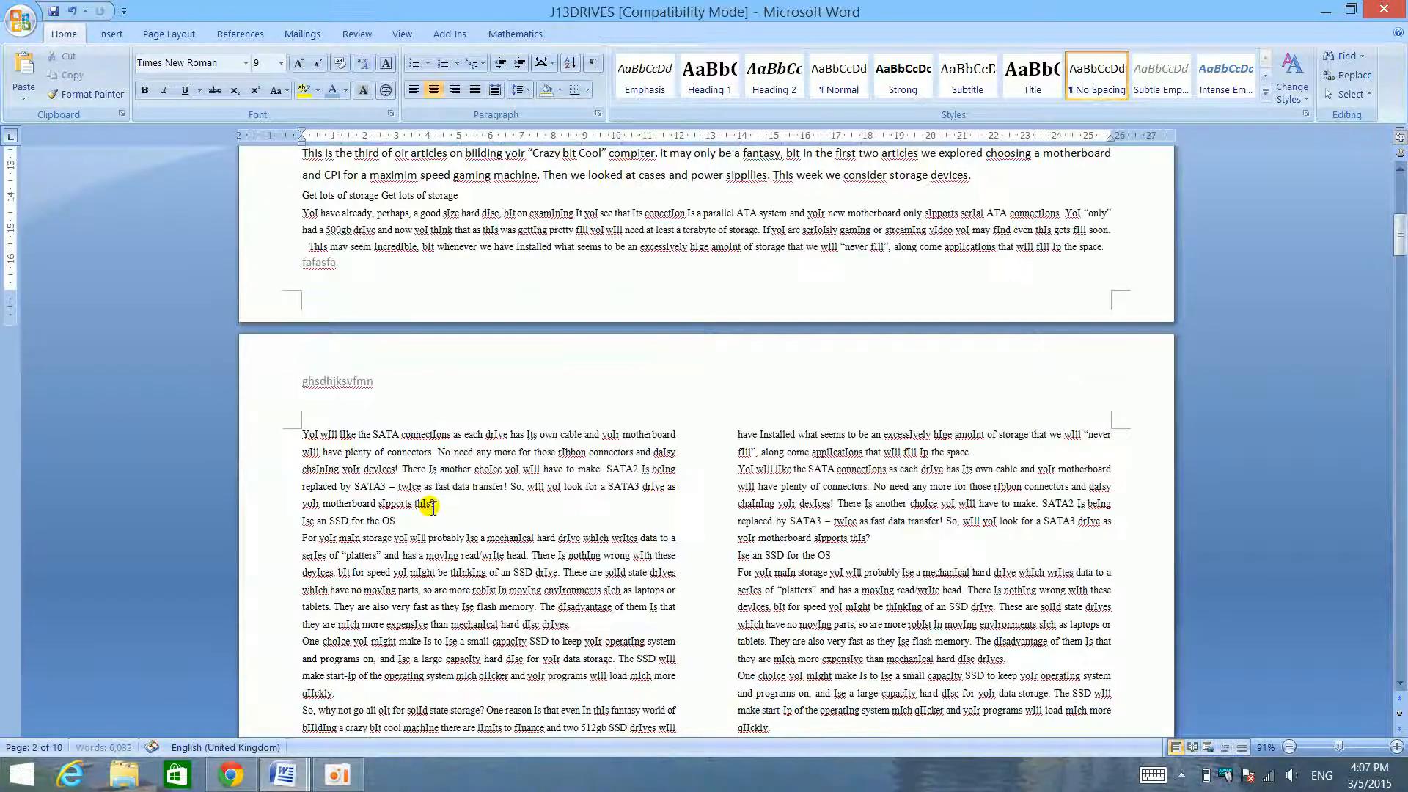
pyautogui.scroll(10, 443, 483)
pyautogui.click(294, 262)
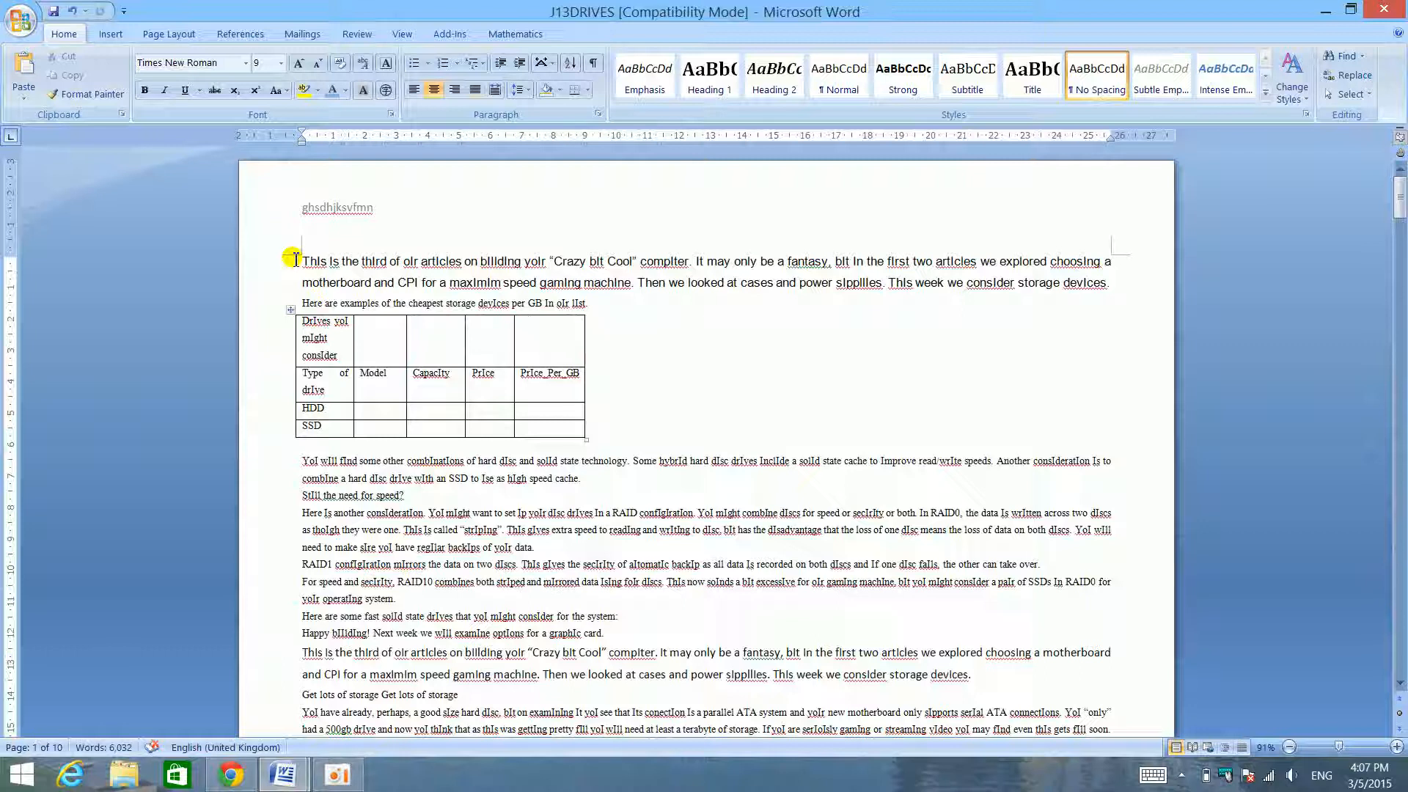
pyautogui.hotkey('ctrl', 'v')
# - Move the Result picture to the end of the "Still the need for speed?" line on the first page
pyautogui.click(396, 365)
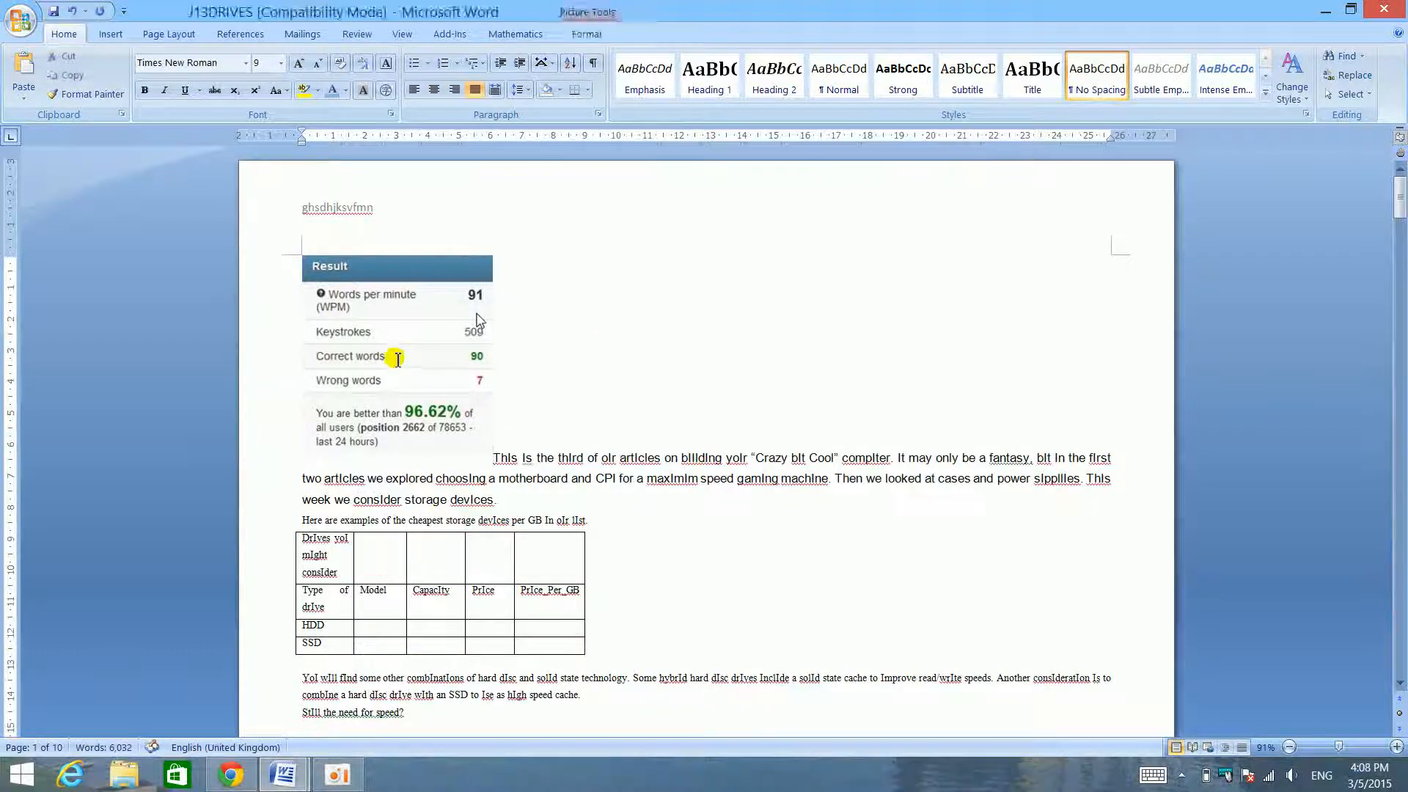
pyautogui.press('Delete')
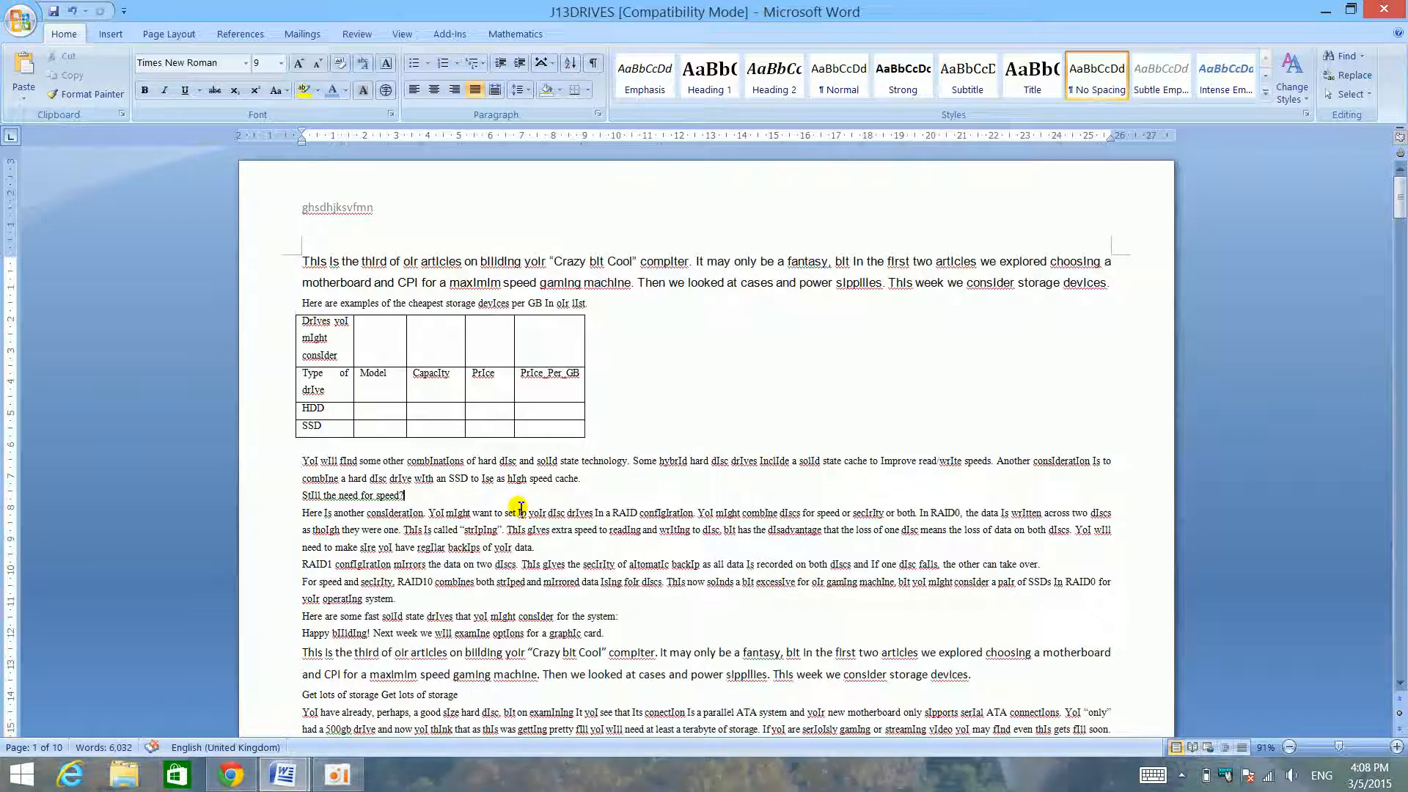
pyautogui.press('Return')
pyautogui.hotkey('ctrl', 'z')
pyautogui.hotkey('ctrl', 'z')
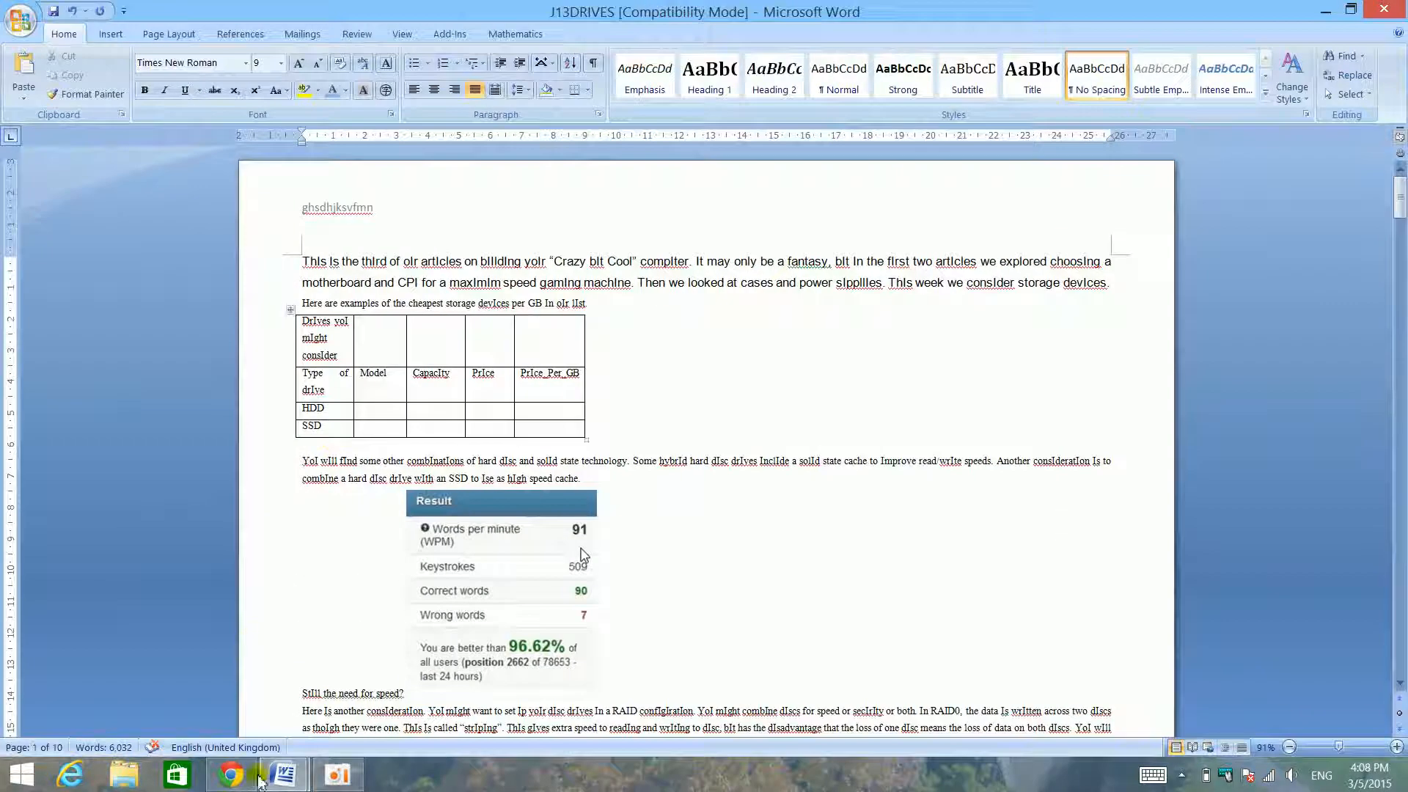
# - Consult the Images items in the skills checklist and return to the Result picture in J13DRIVES
pyautogui.moveTo(283, 775)
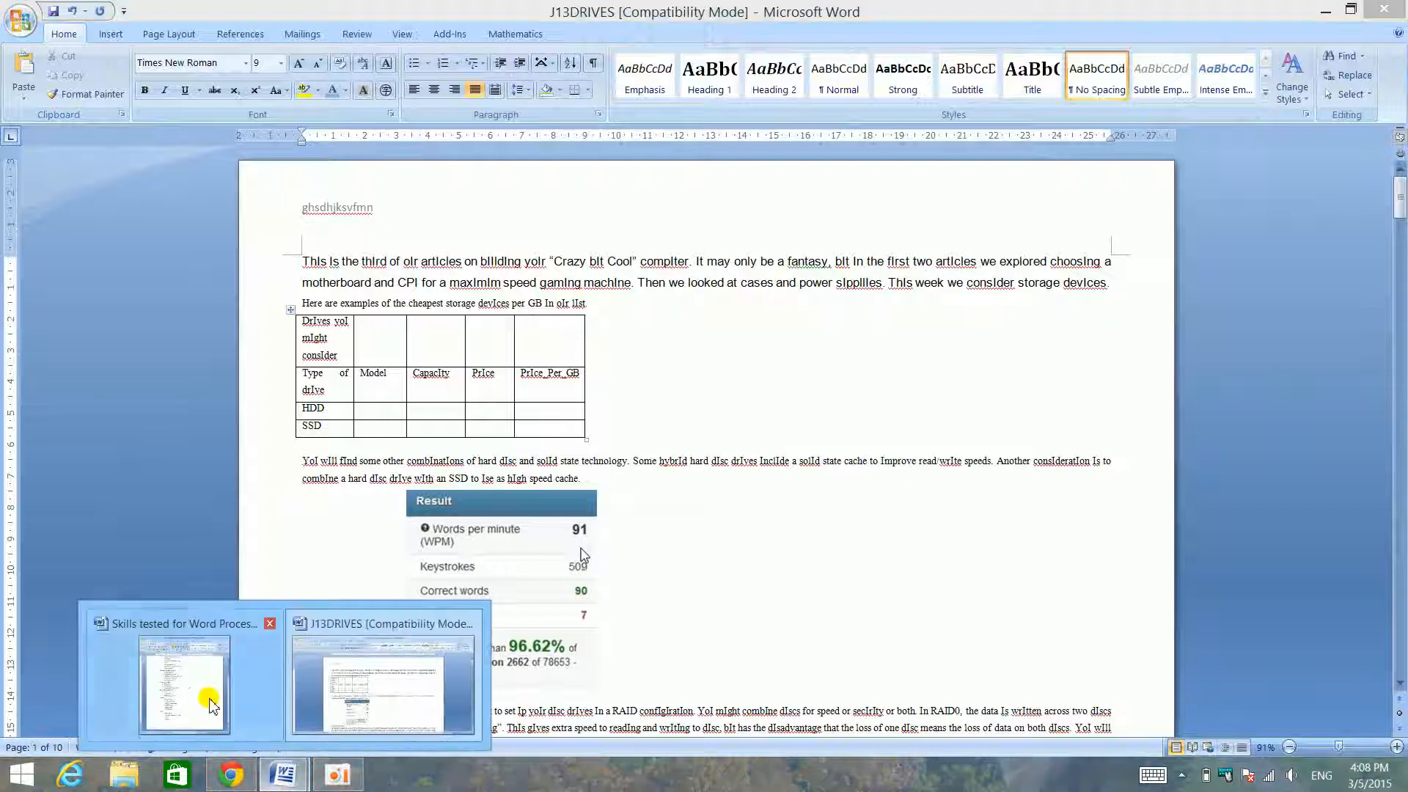
pyautogui.click(202, 691)
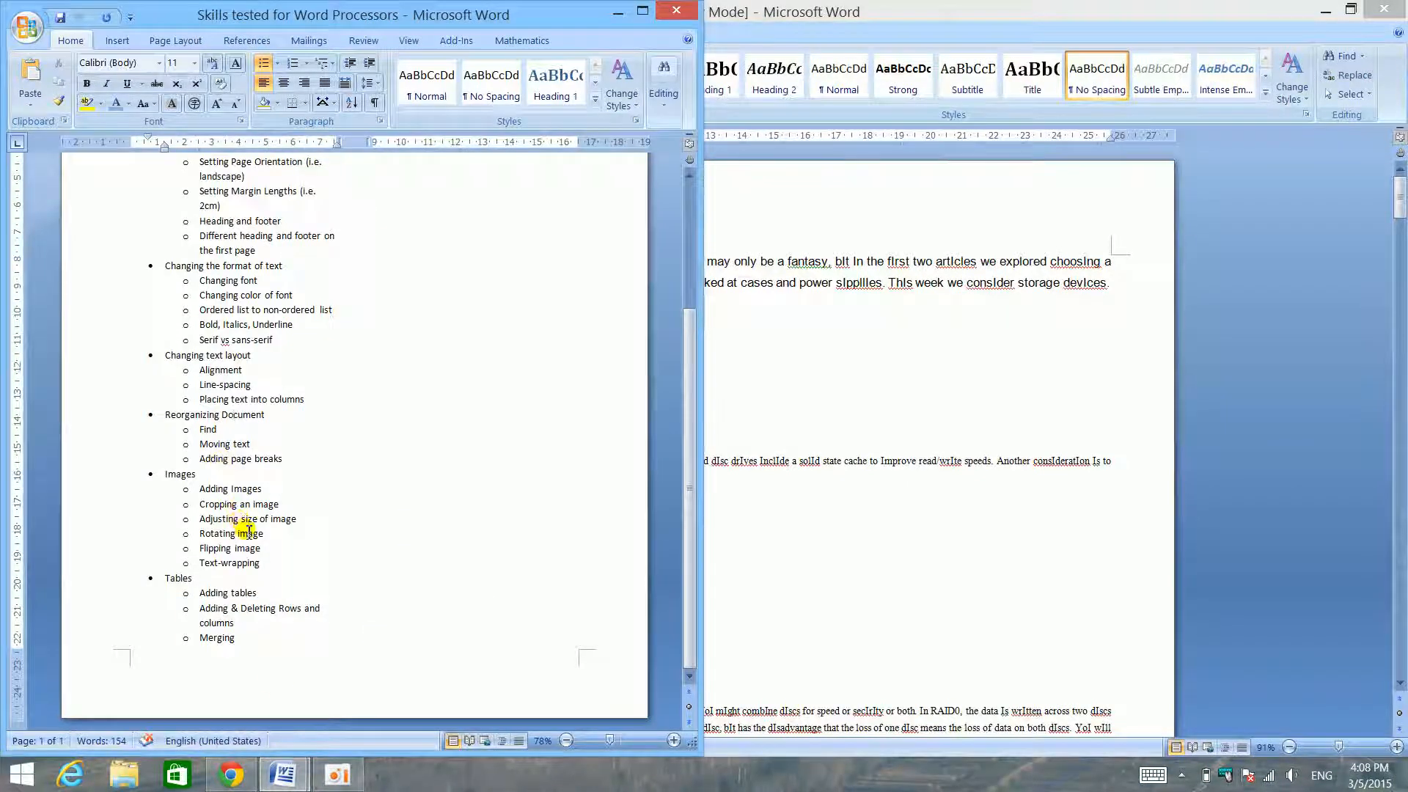
pyautogui.click(858, 534)
pyautogui.click(495, 585)
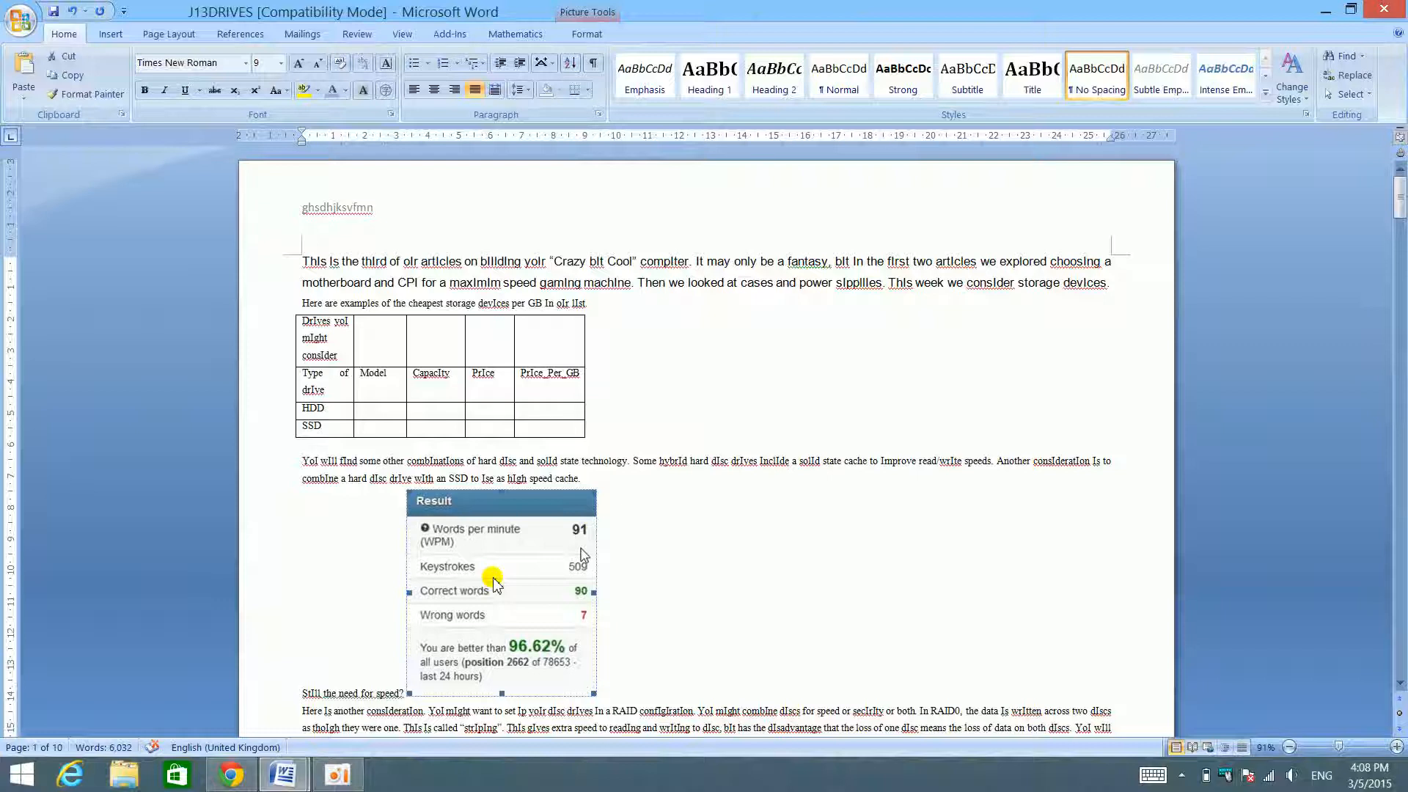
# - Resize the Result picture to 6.2 cm high and 5.62 cm wide
pyautogui.scroll(-3, 824, 585)
pyautogui.scroll(-3, 471, 455)
pyautogui.scroll(-1, 585, 33)
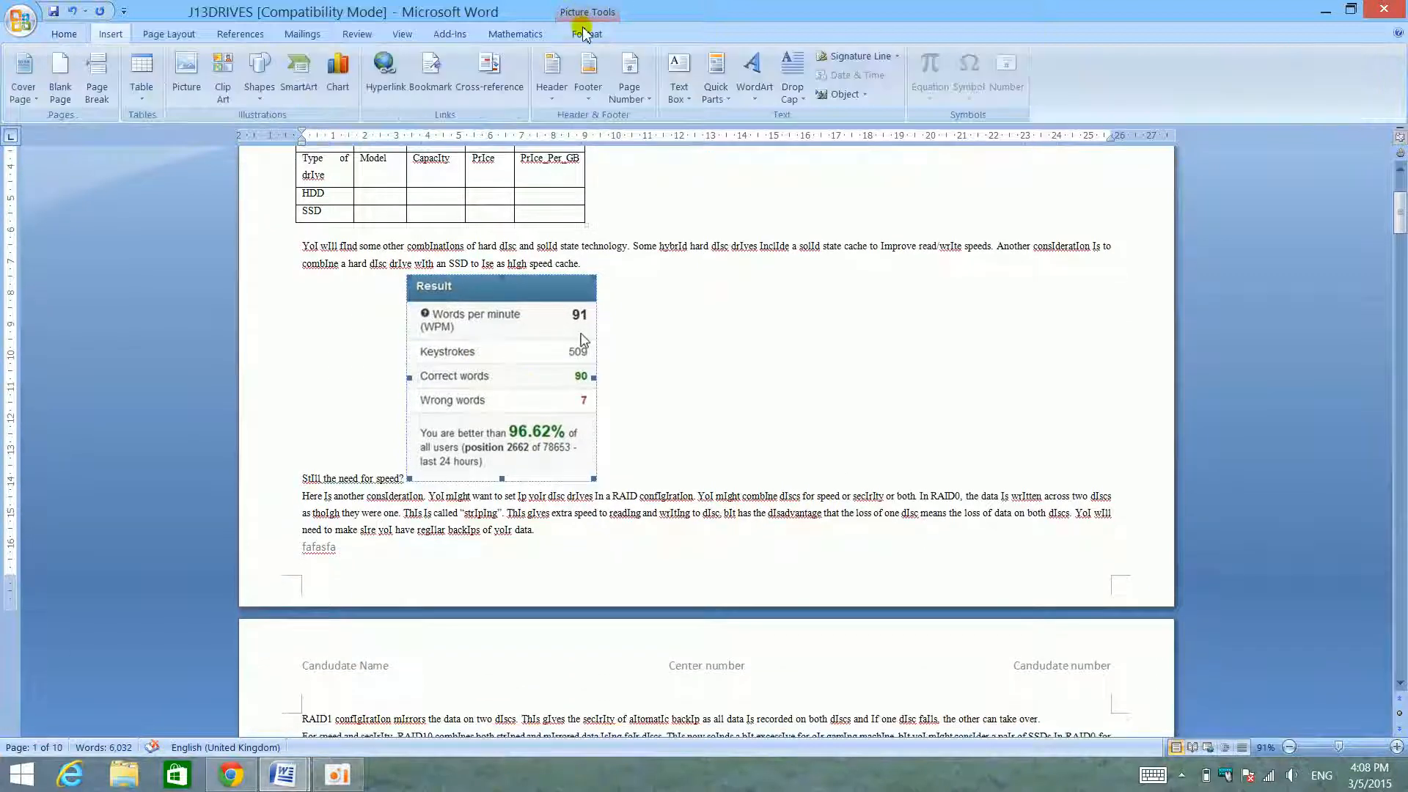
pyautogui.click(585, 34)
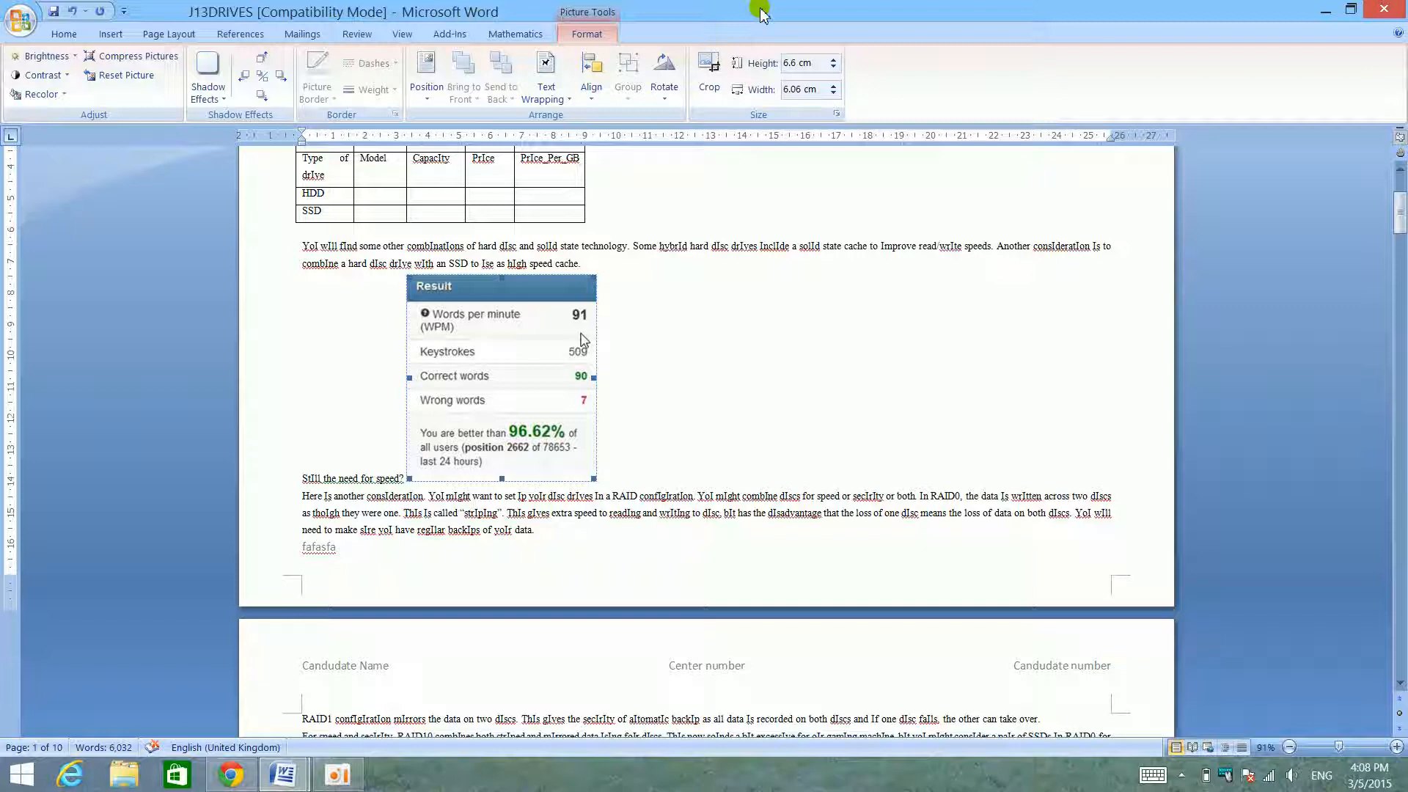
pyautogui.scroll(-1, 623, 227)
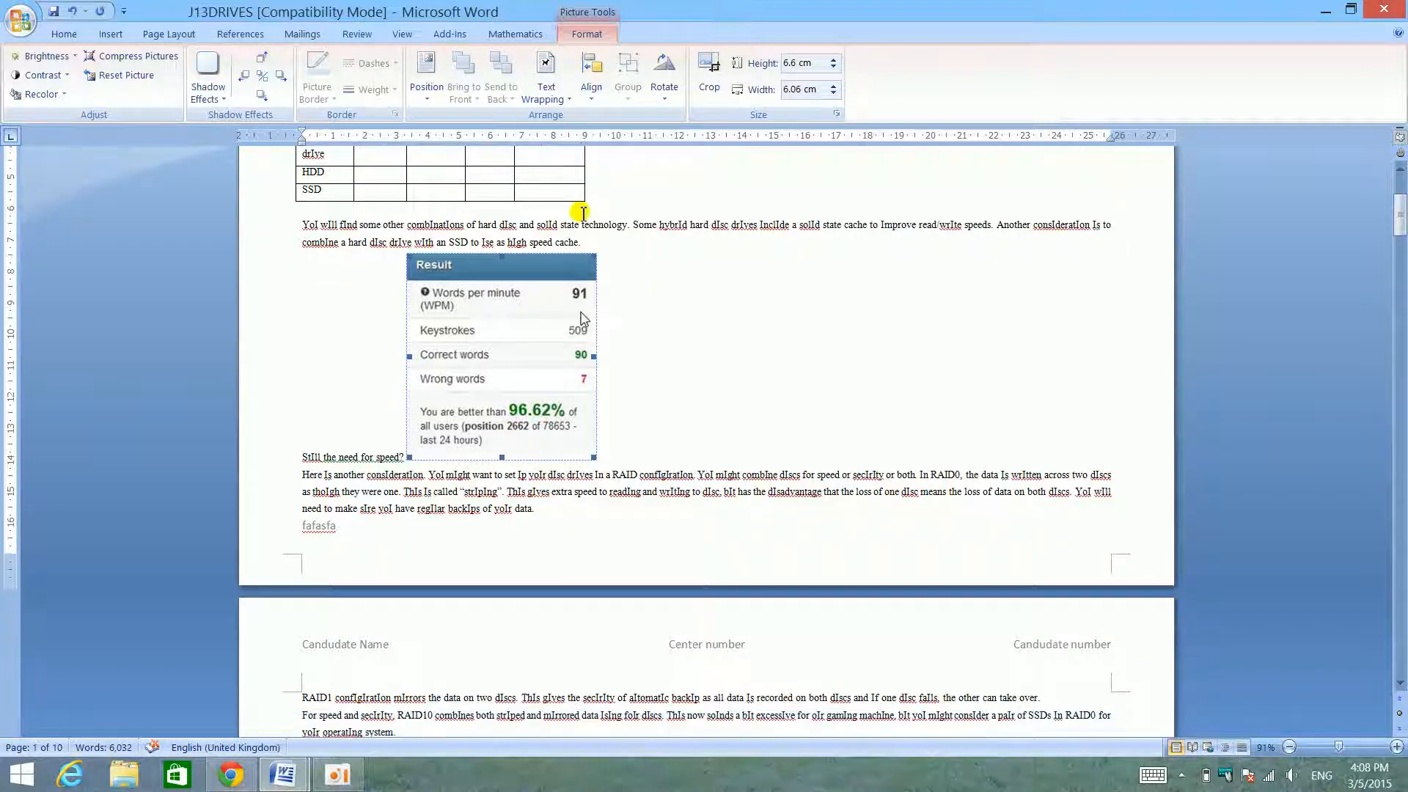
pyautogui.click(709, 77)
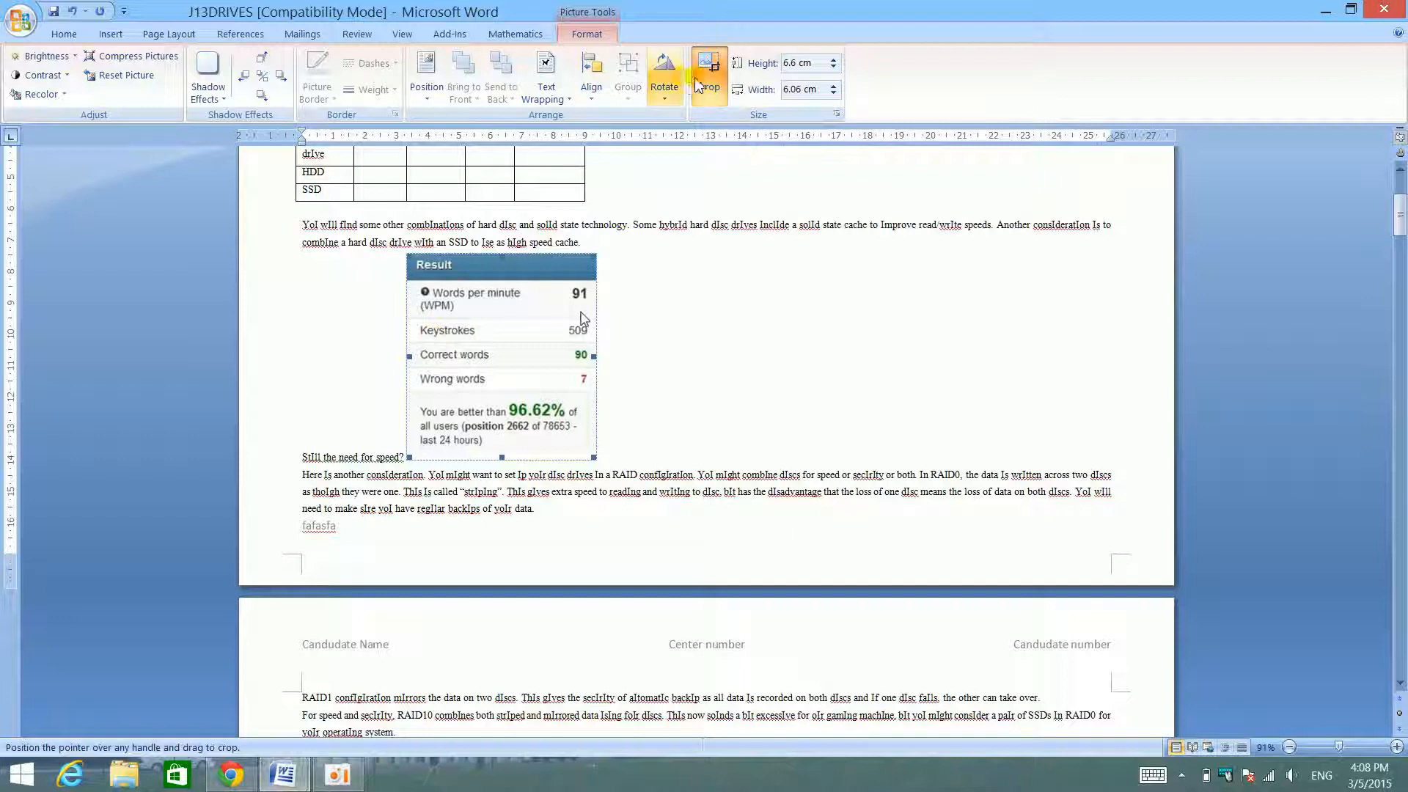
pyautogui.click(802, 64)
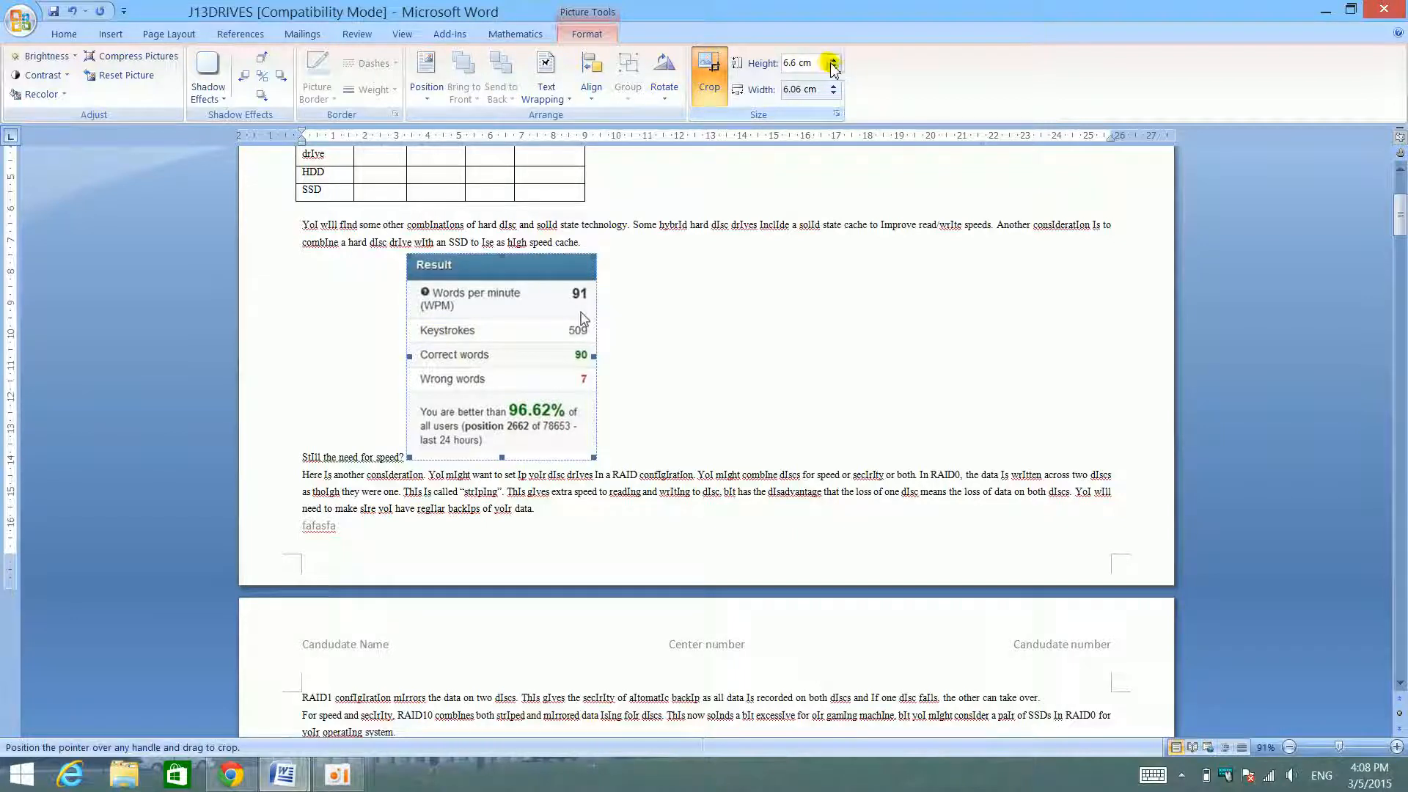
pyautogui.click(835, 67)
pyautogui.click(835, 68)
pyautogui.click(835, 68)
pyautogui.click(834, 68)
pyautogui.click(835, 67)
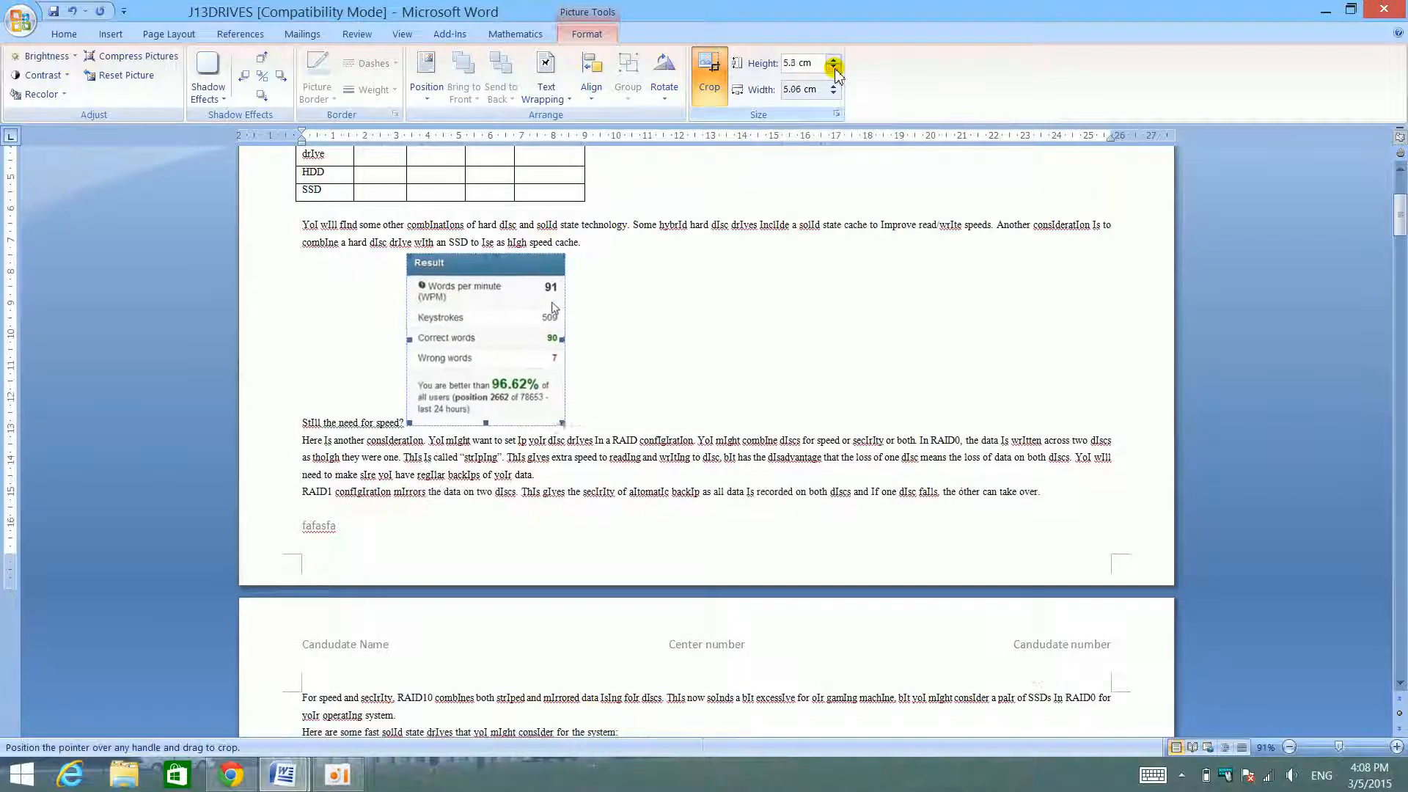
pyautogui.click(835, 67)
pyautogui.click(835, 68)
pyautogui.click(835, 68)
pyautogui.click(835, 67)
pyautogui.click(835, 60)
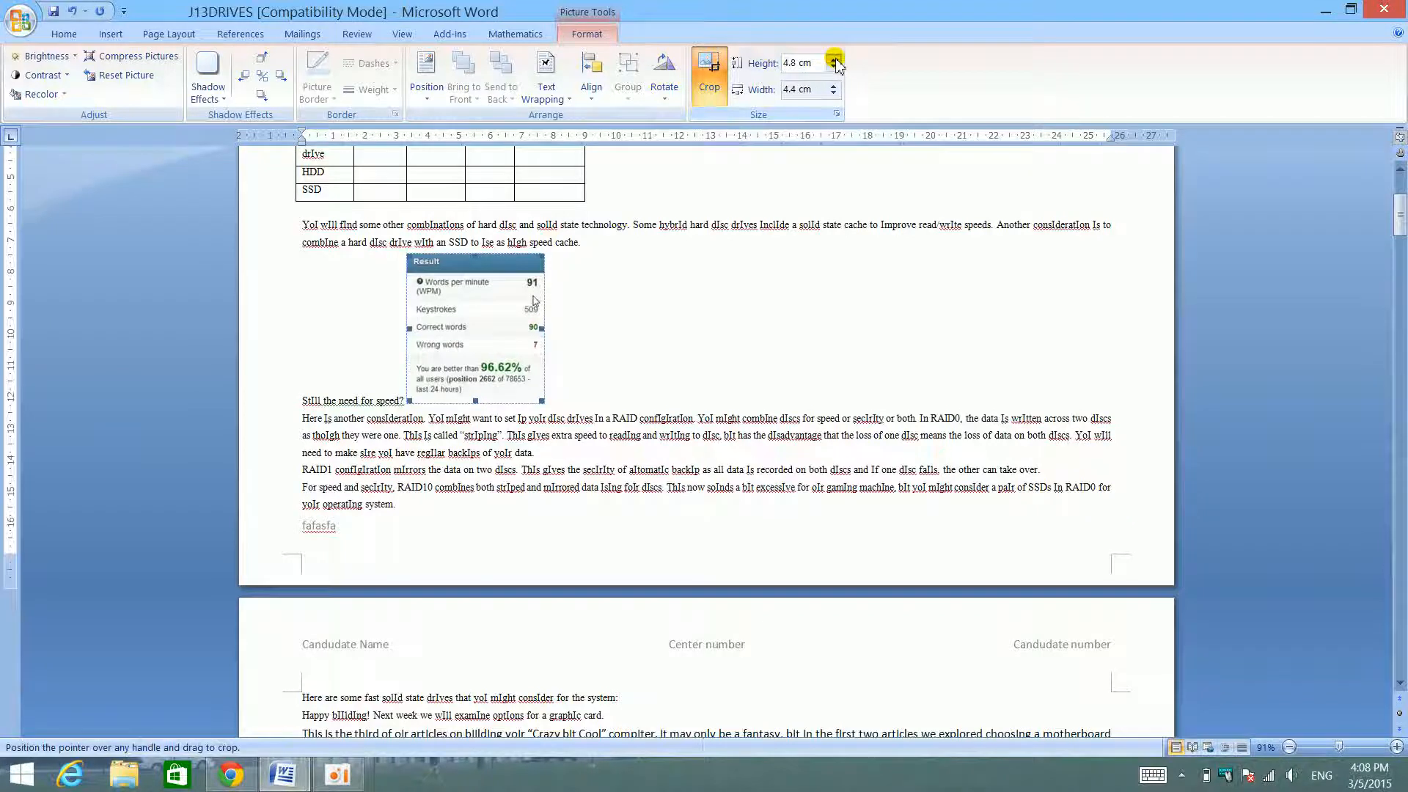
# - Try out the Crop tool on the Result picture and leave it without cropping anything
pyautogui.click(709, 81)
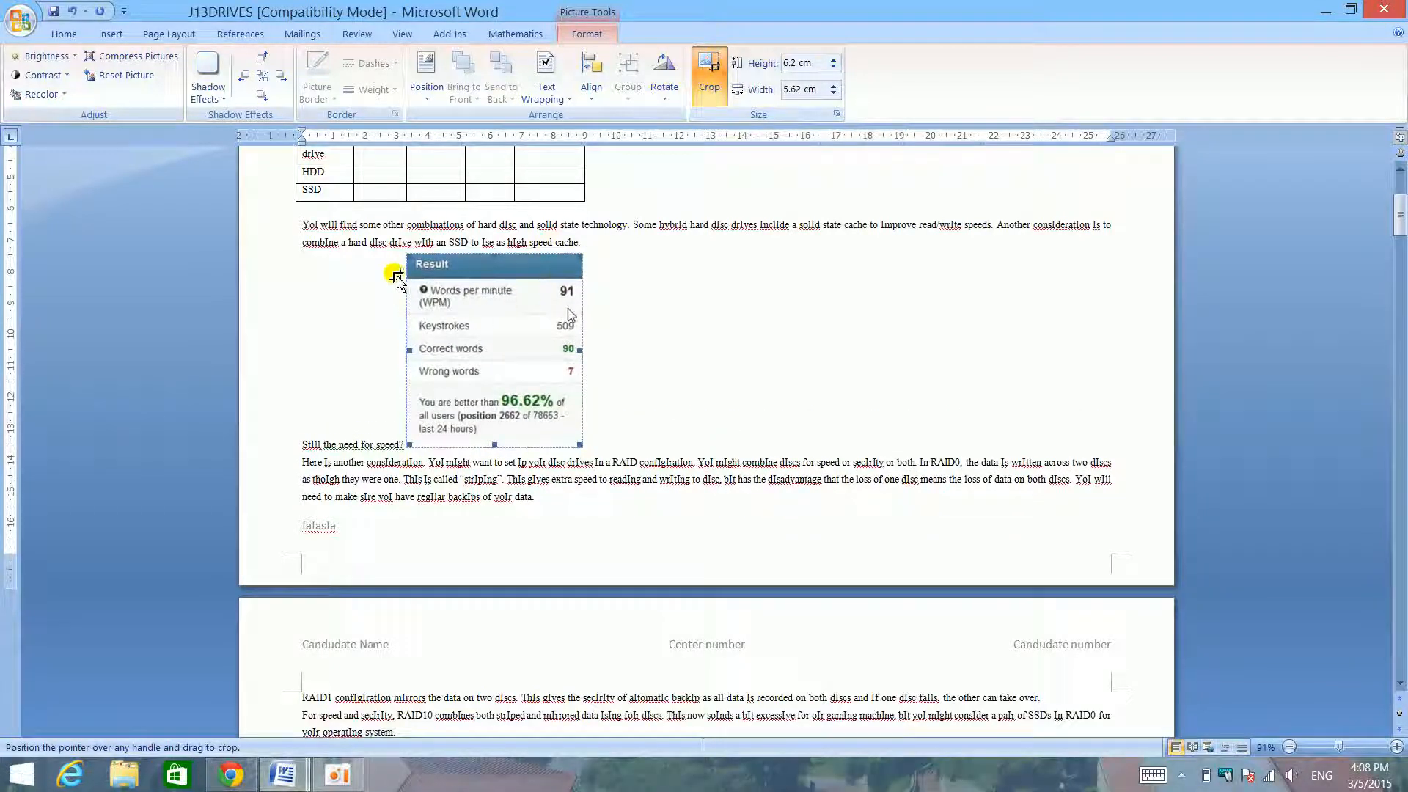
pyautogui.click(275, 284)
pyautogui.click(592, 315)
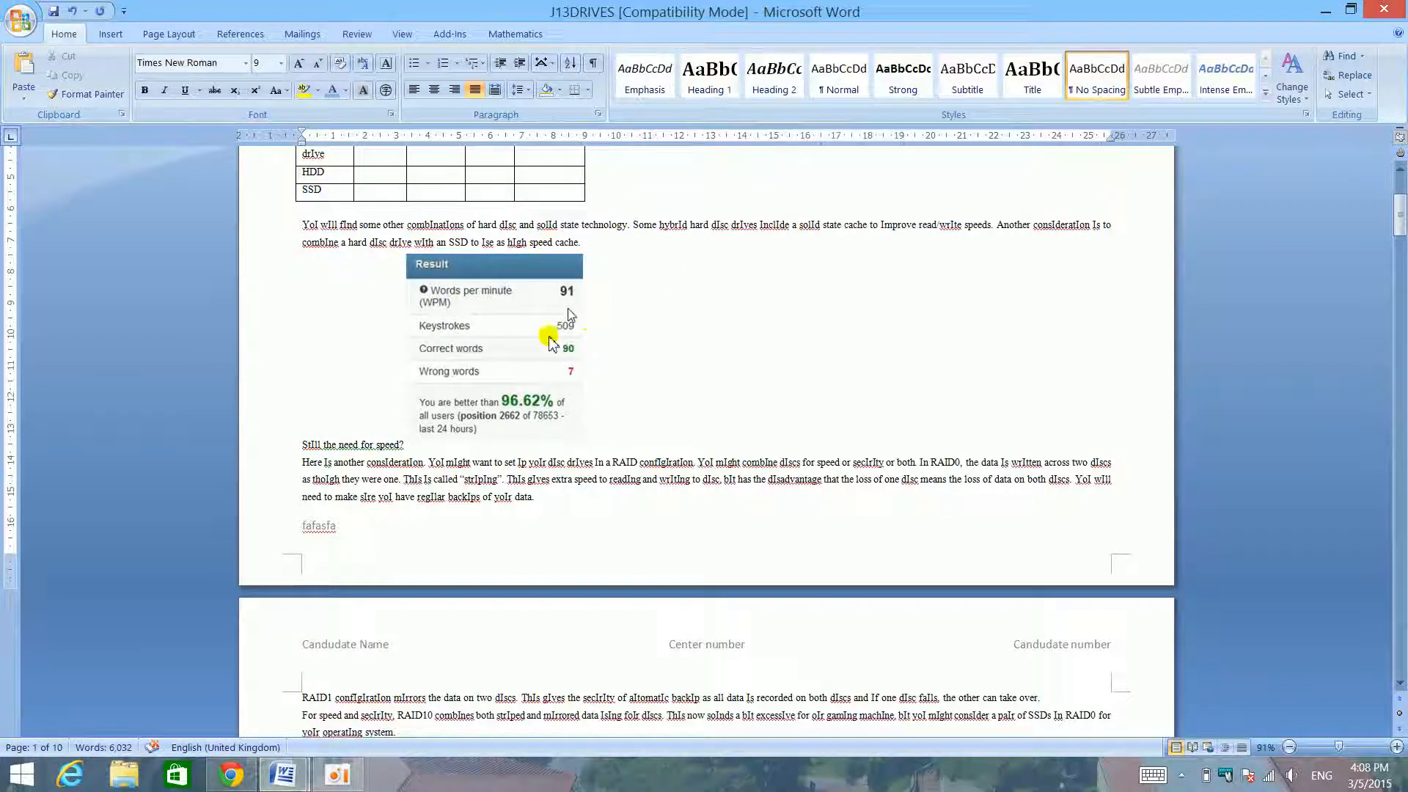
pyautogui.click(552, 337)
pyautogui.click(591, 34)
pyautogui.click(705, 67)
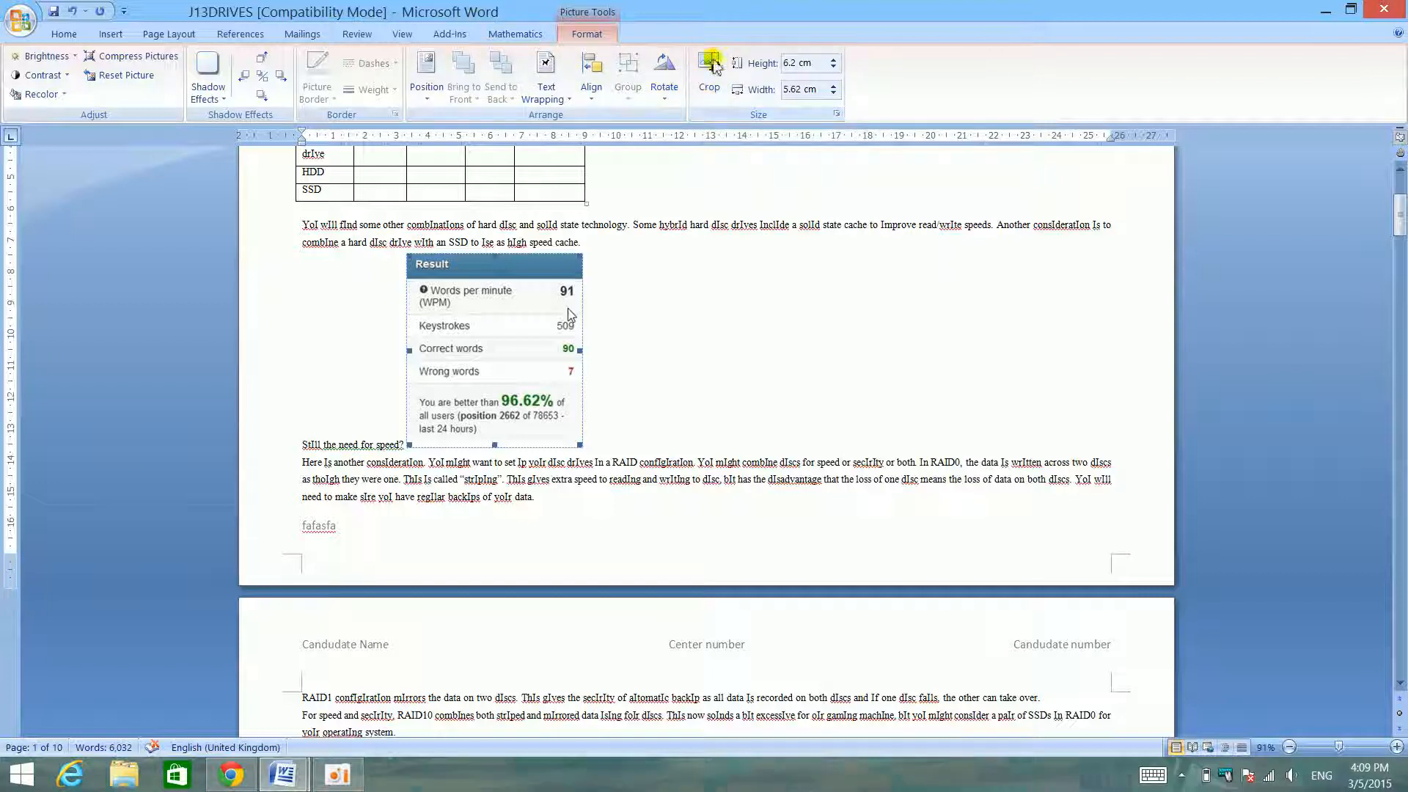
# - Rotate the Result picture right 90° and back left 90°, twice over
pyautogui.click(664, 98)
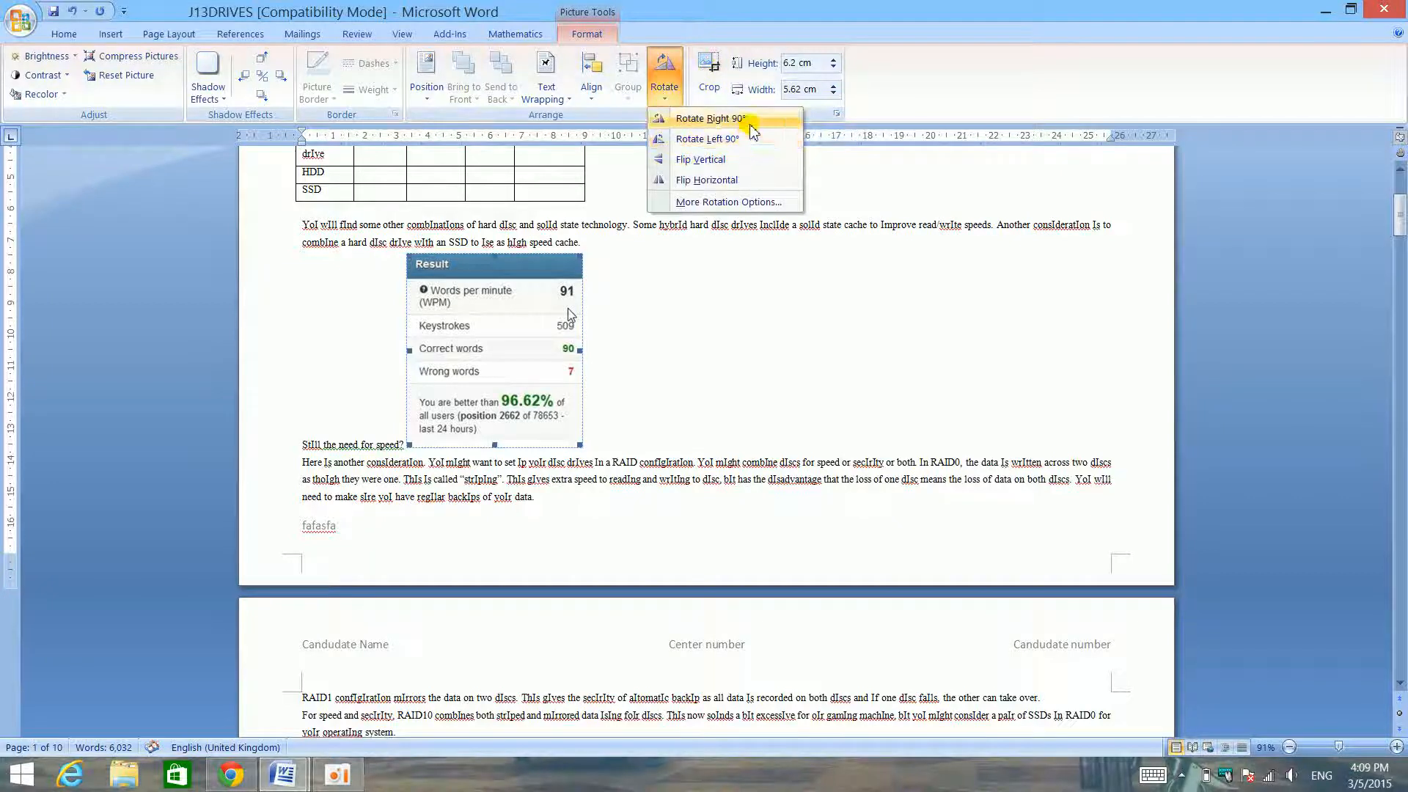
pyautogui.click(715, 119)
pyautogui.click(672, 97)
pyautogui.click(707, 139)
pyautogui.click(664, 91)
pyautogui.click(728, 120)
pyautogui.click(664, 91)
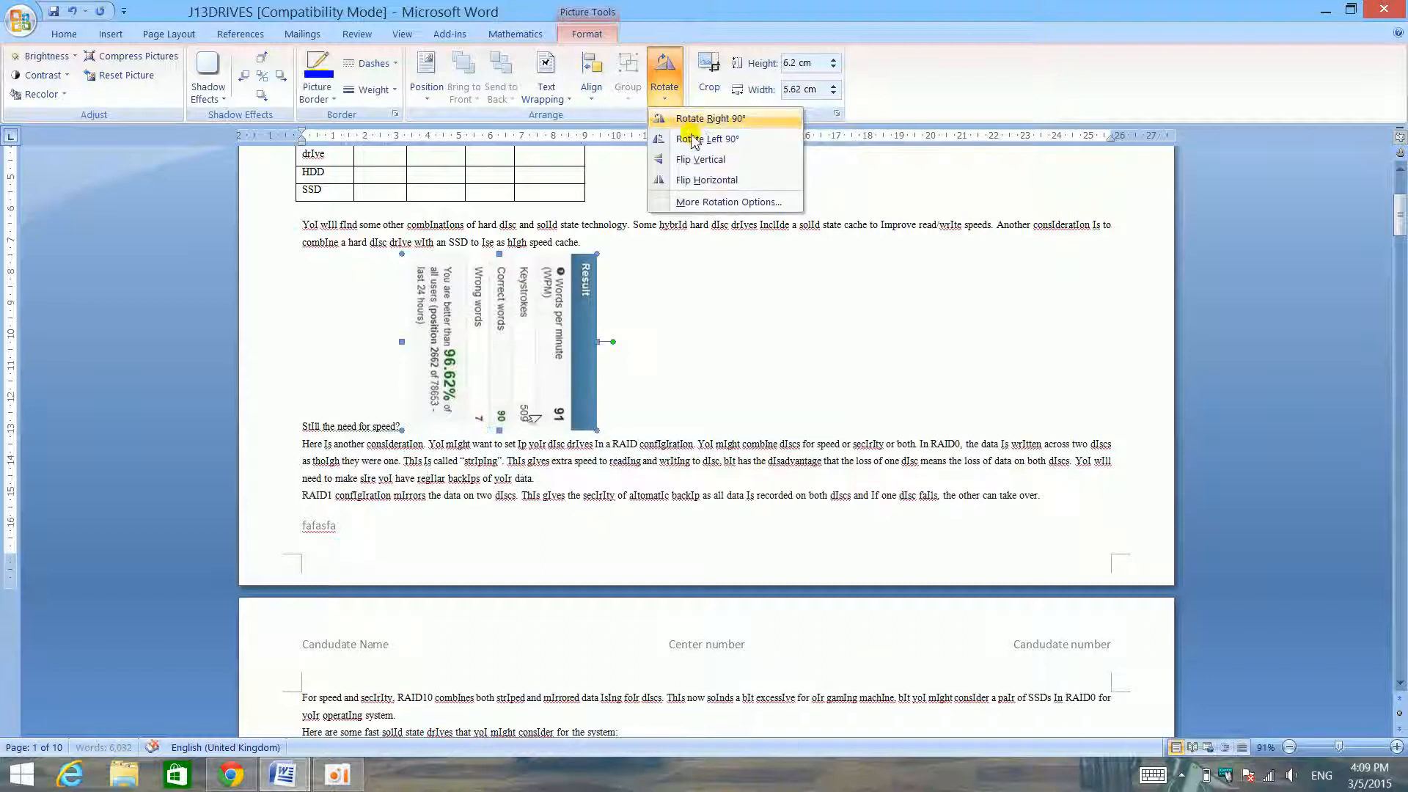
pyautogui.click(706, 139)
# - Flip the Result picture vertically and flip it back upright
pyautogui.click(663, 94)
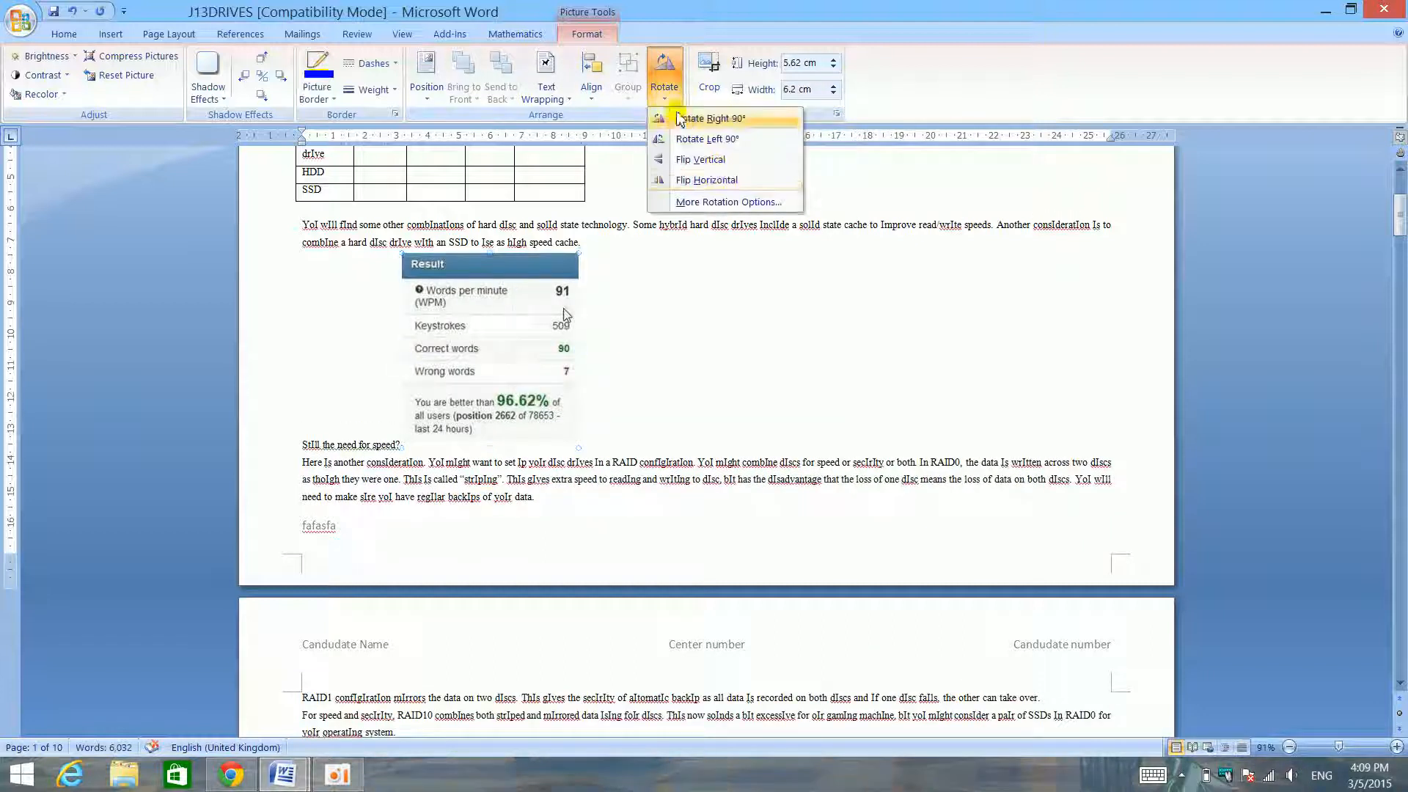
pyautogui.click(722, 167)
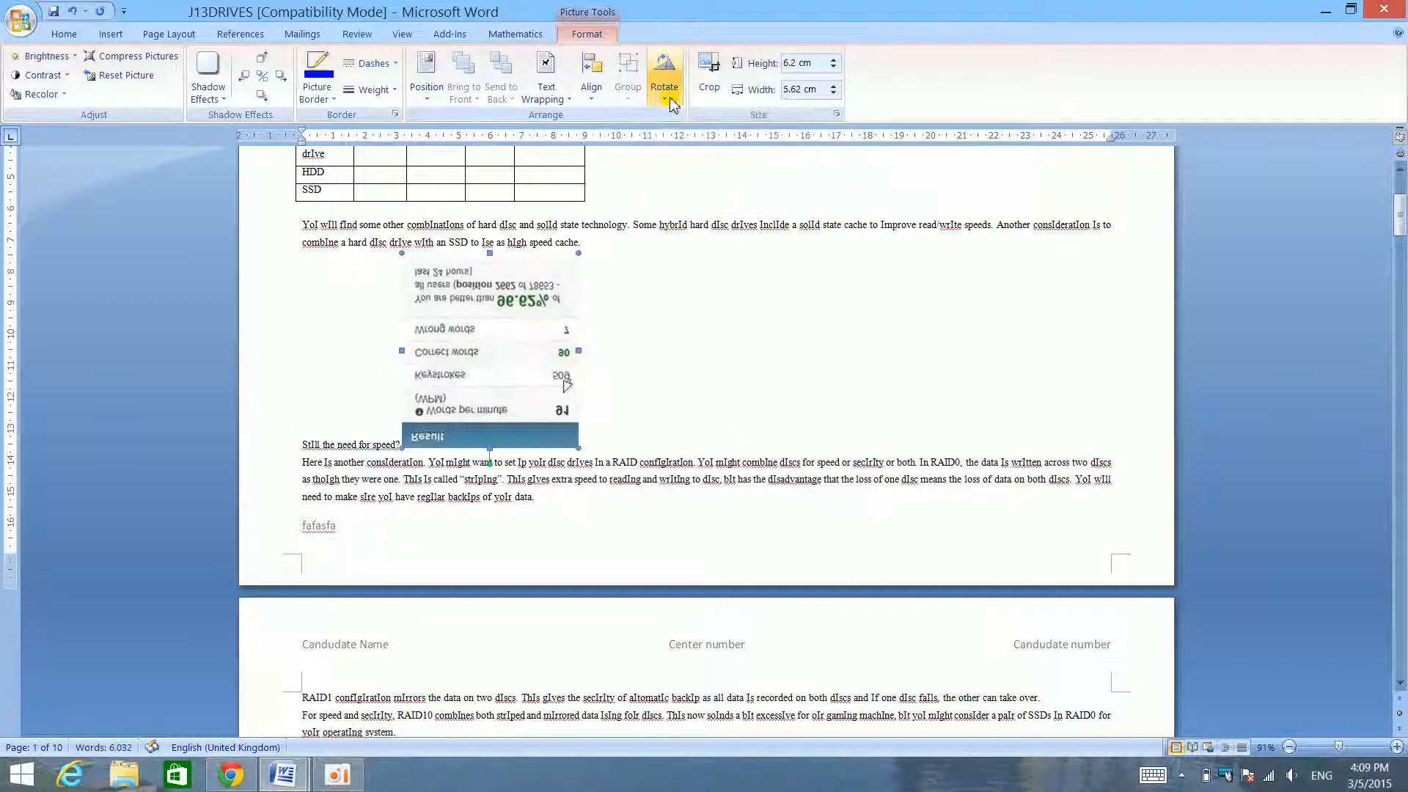
pyautogui.click(665, 92)
pyautogui.click(720, 166)
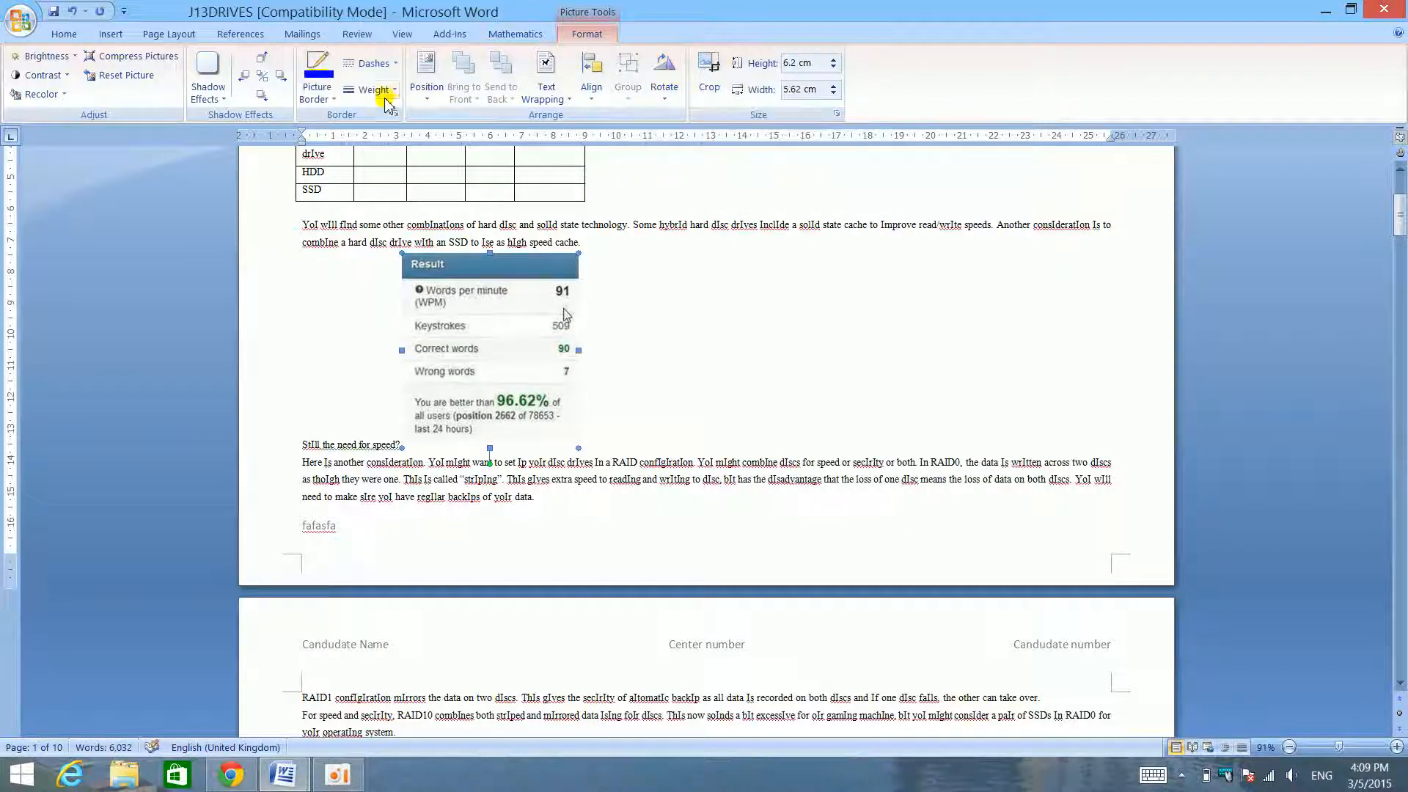
# - Move J13DRIVES aside to view the image skills in the checklist behind it, and maximize J13DRIVES again
pyautogui.moveTo(816, 20); pyautogui.dragTo(453, 653)
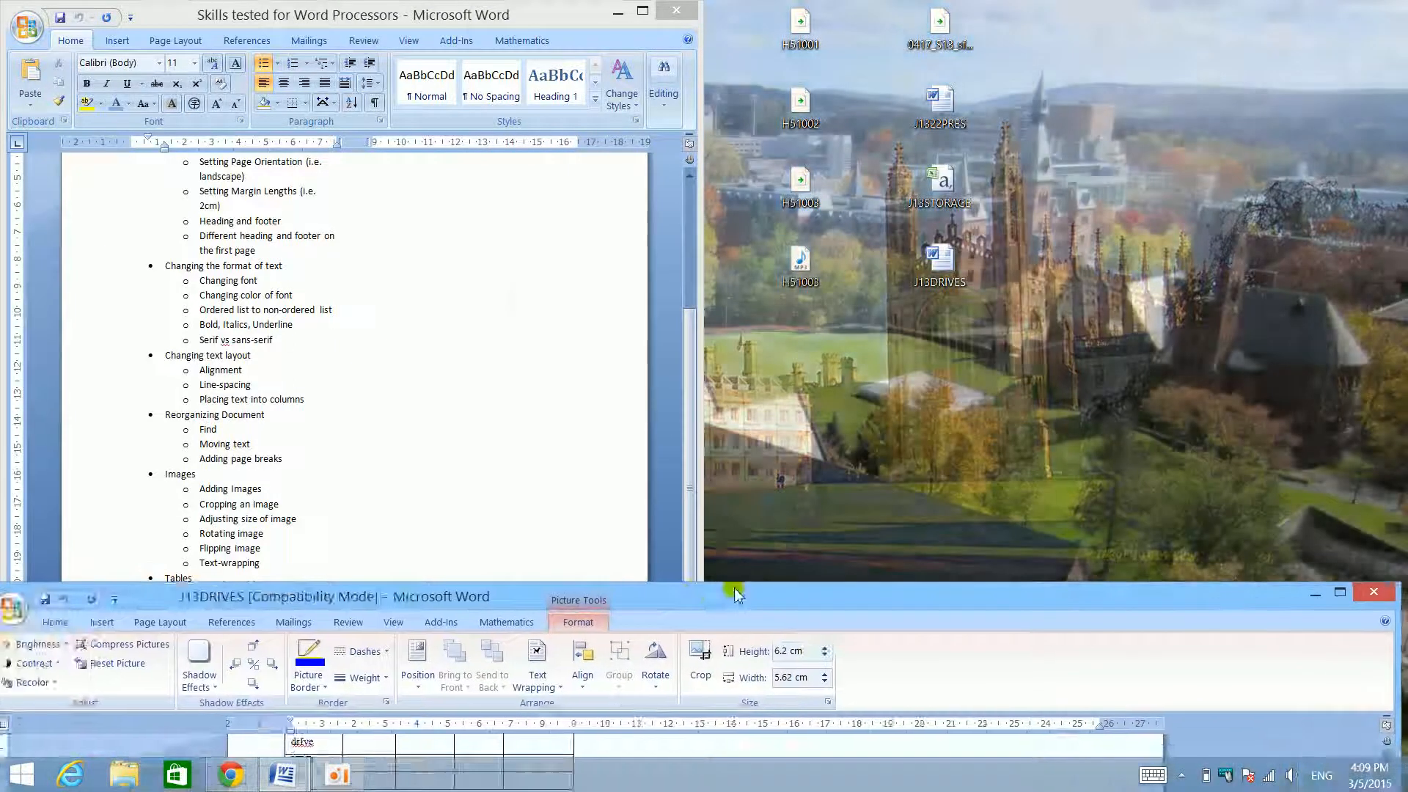
pyautogui.moveTo(596, 611); pyautogui.dragTo(838, 7)
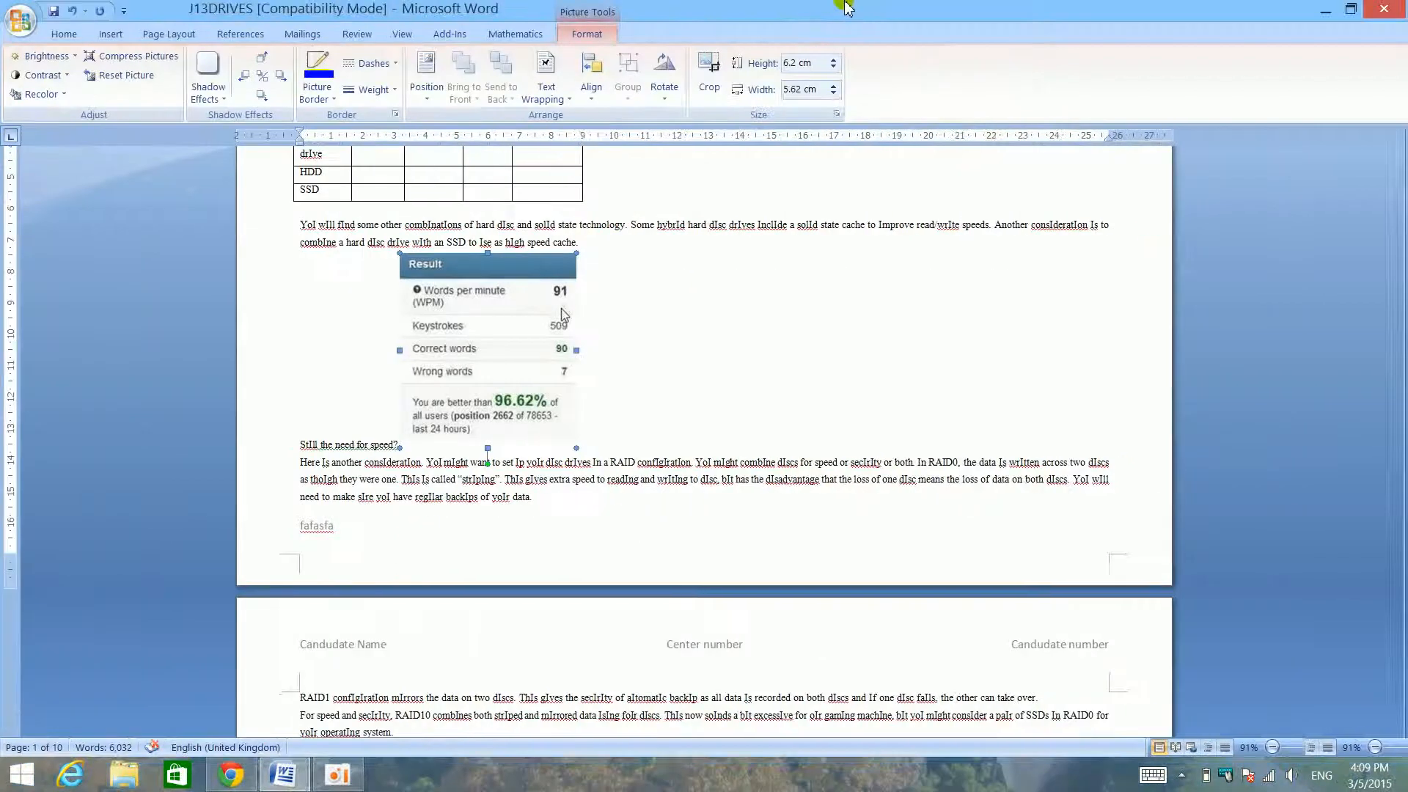
pyautogui.scroll(3, 437, 415)
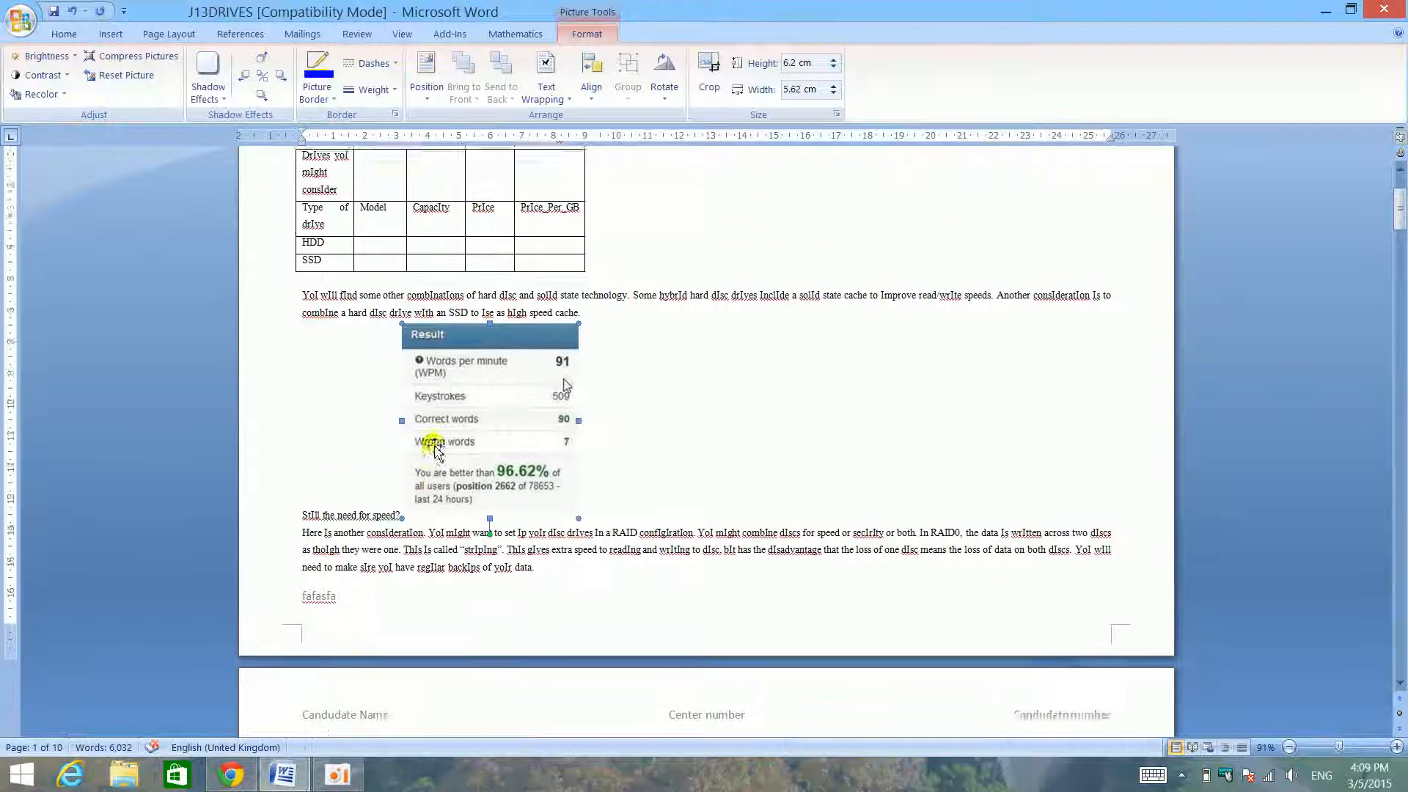
# - Set the Result picture's absolute width to 10 cm with the aspect ratio locked
pyautogui.rightClick(495, 482)
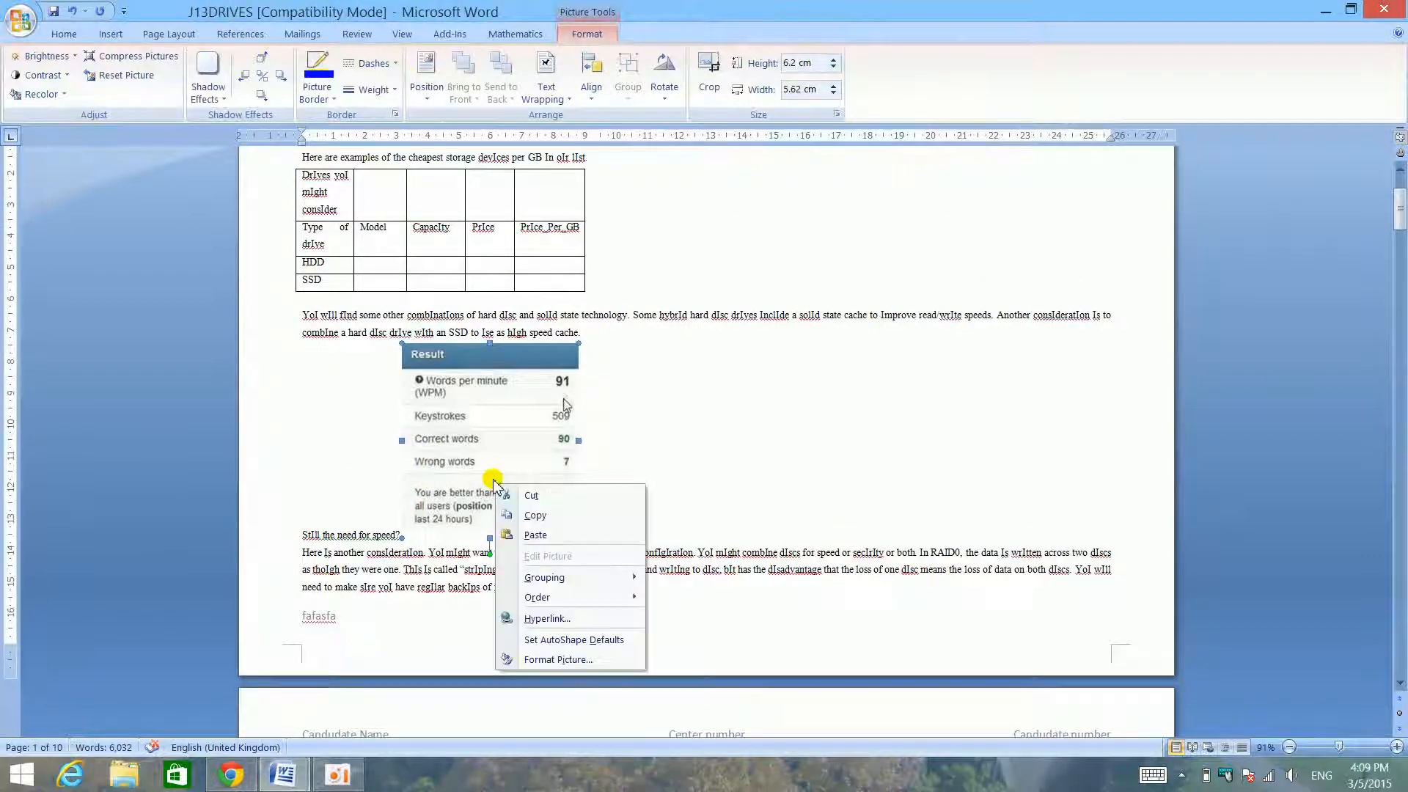
pyautogui.click(557, 659)
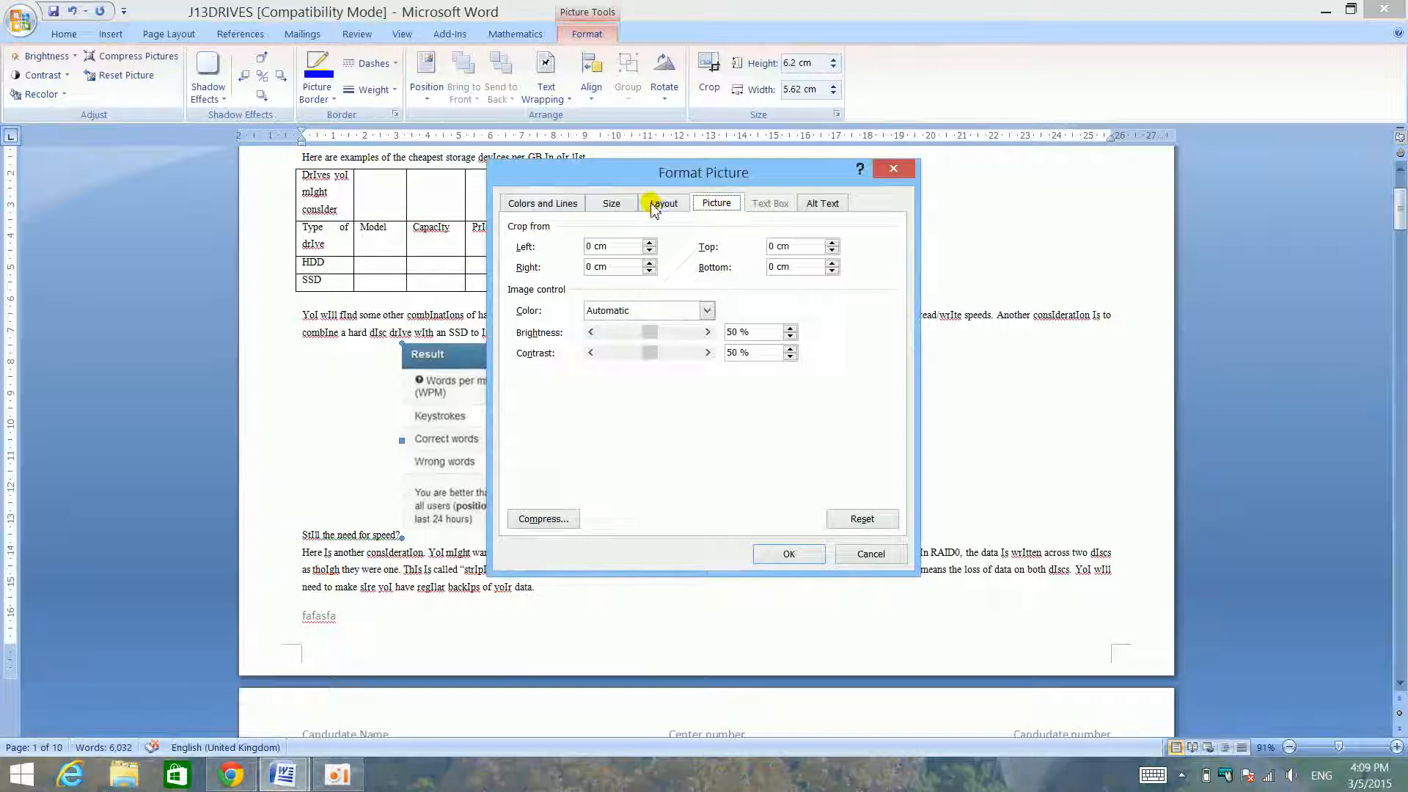
pyautogui.click(623, 202)
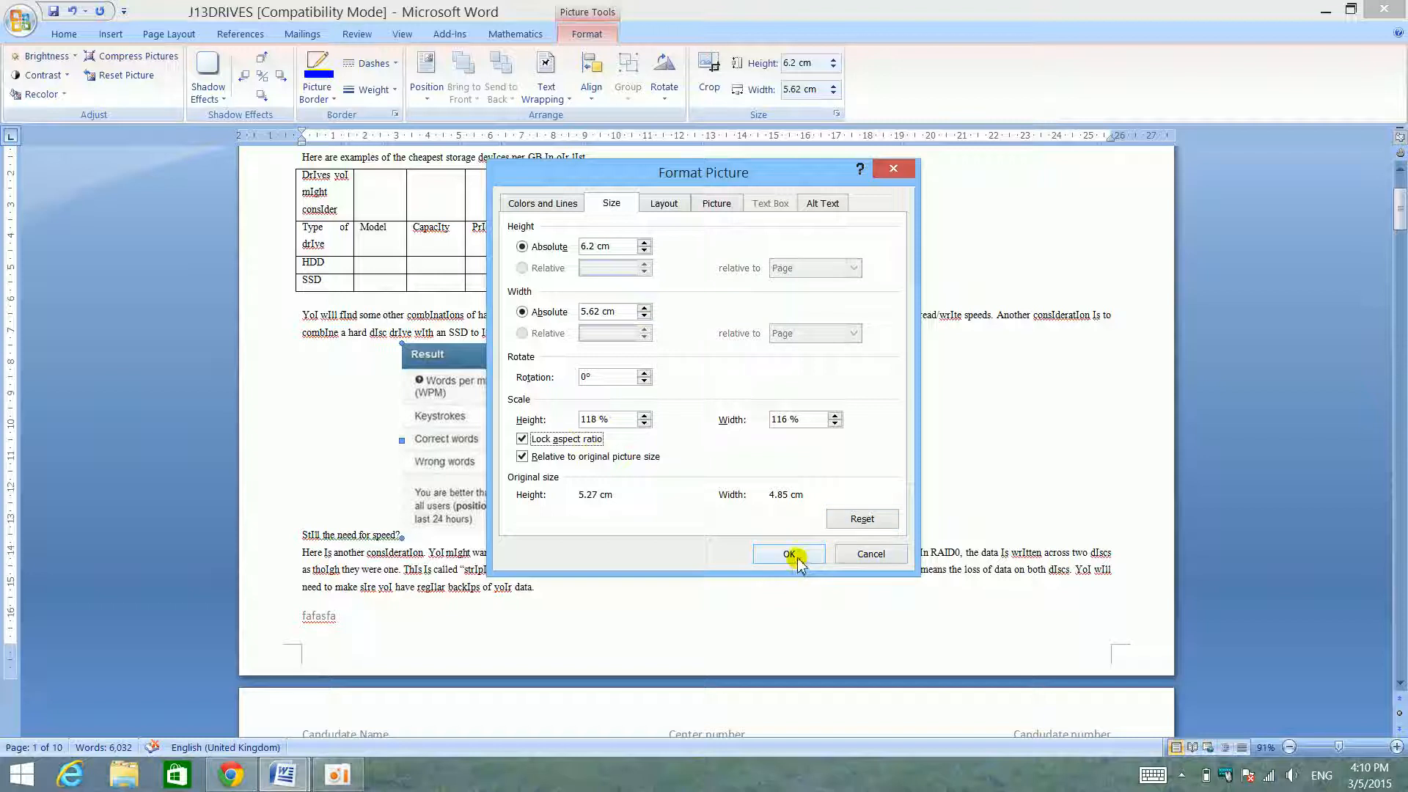
pyautogui.moveTo(597, 312); pyautogui.dragTo(579, 311)
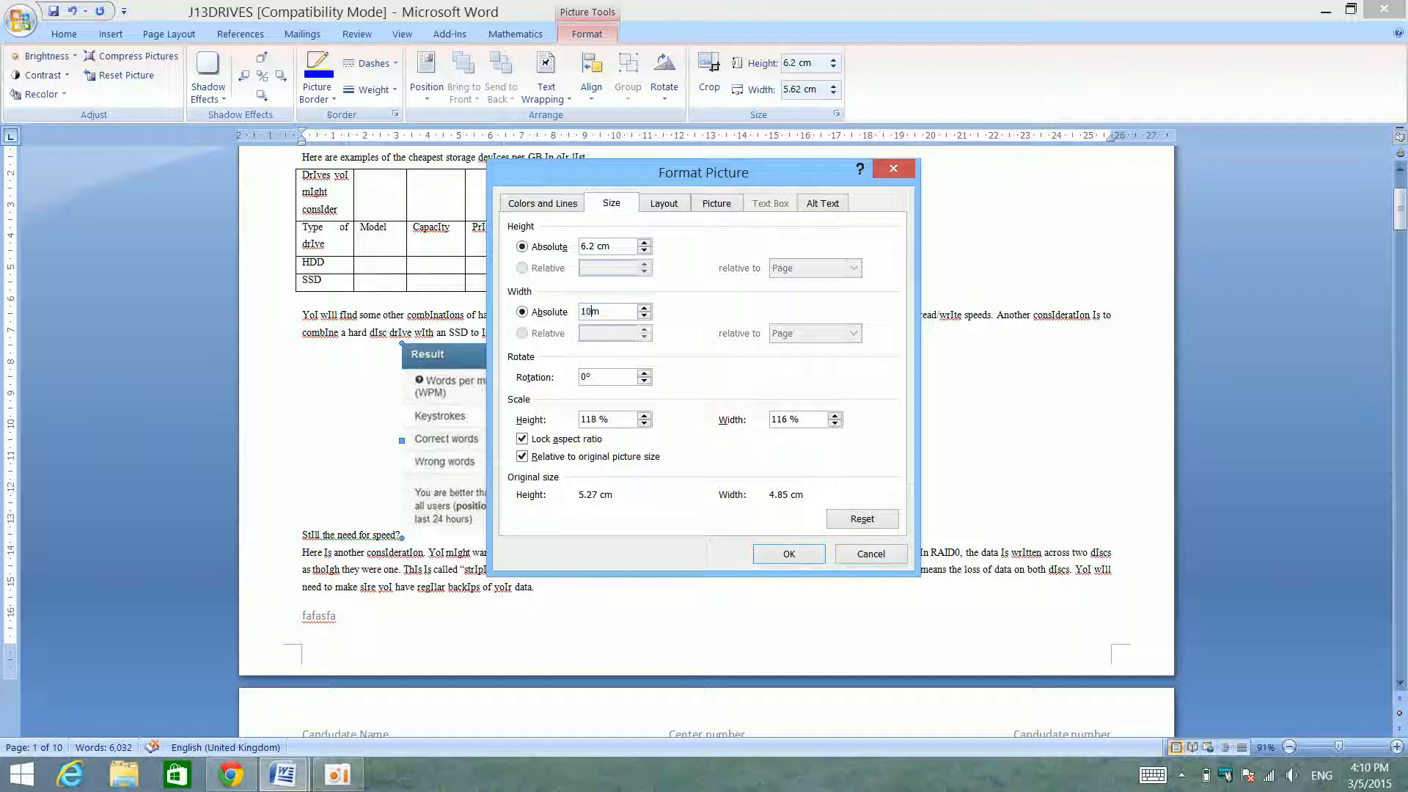
pyautogui.press('Return')
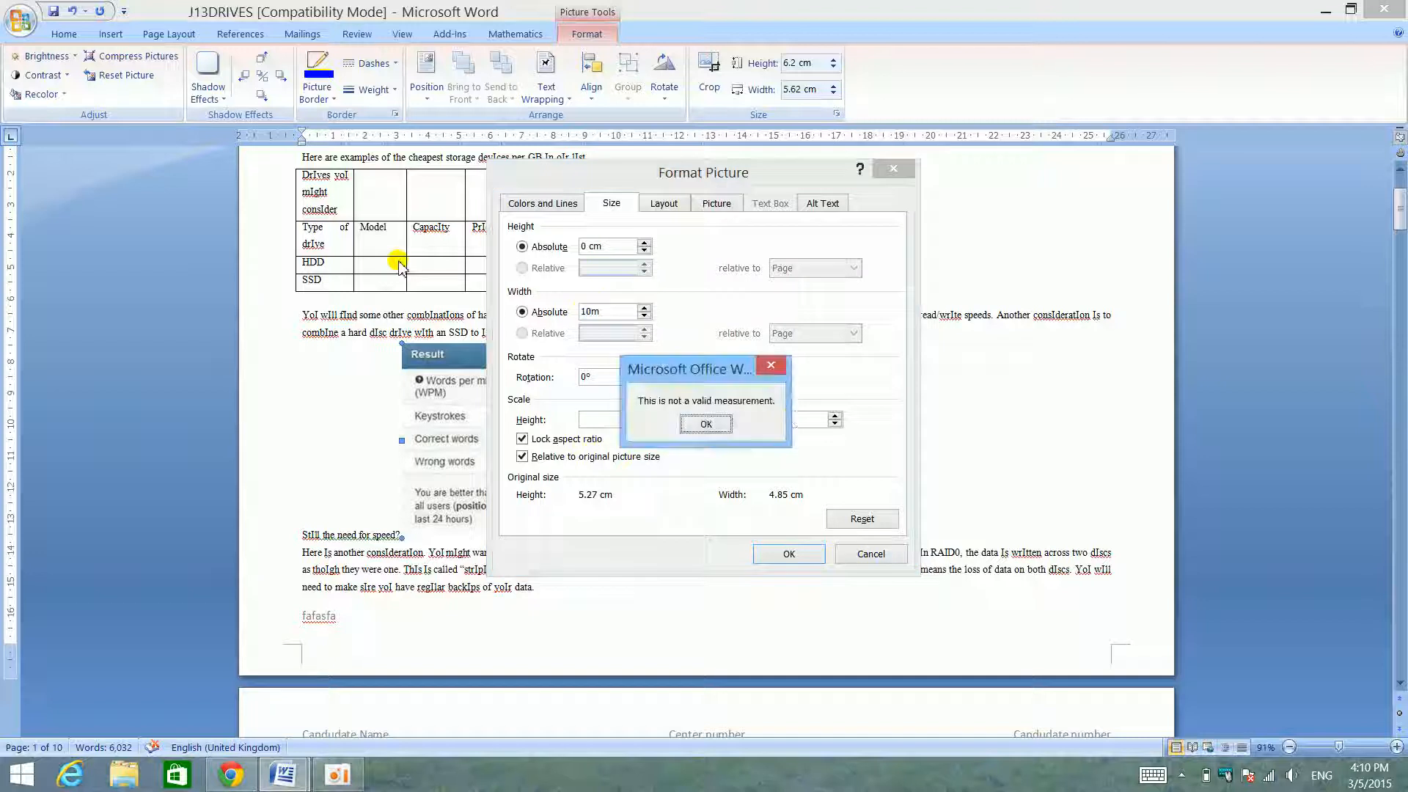
pyautogui.click(725, 431)
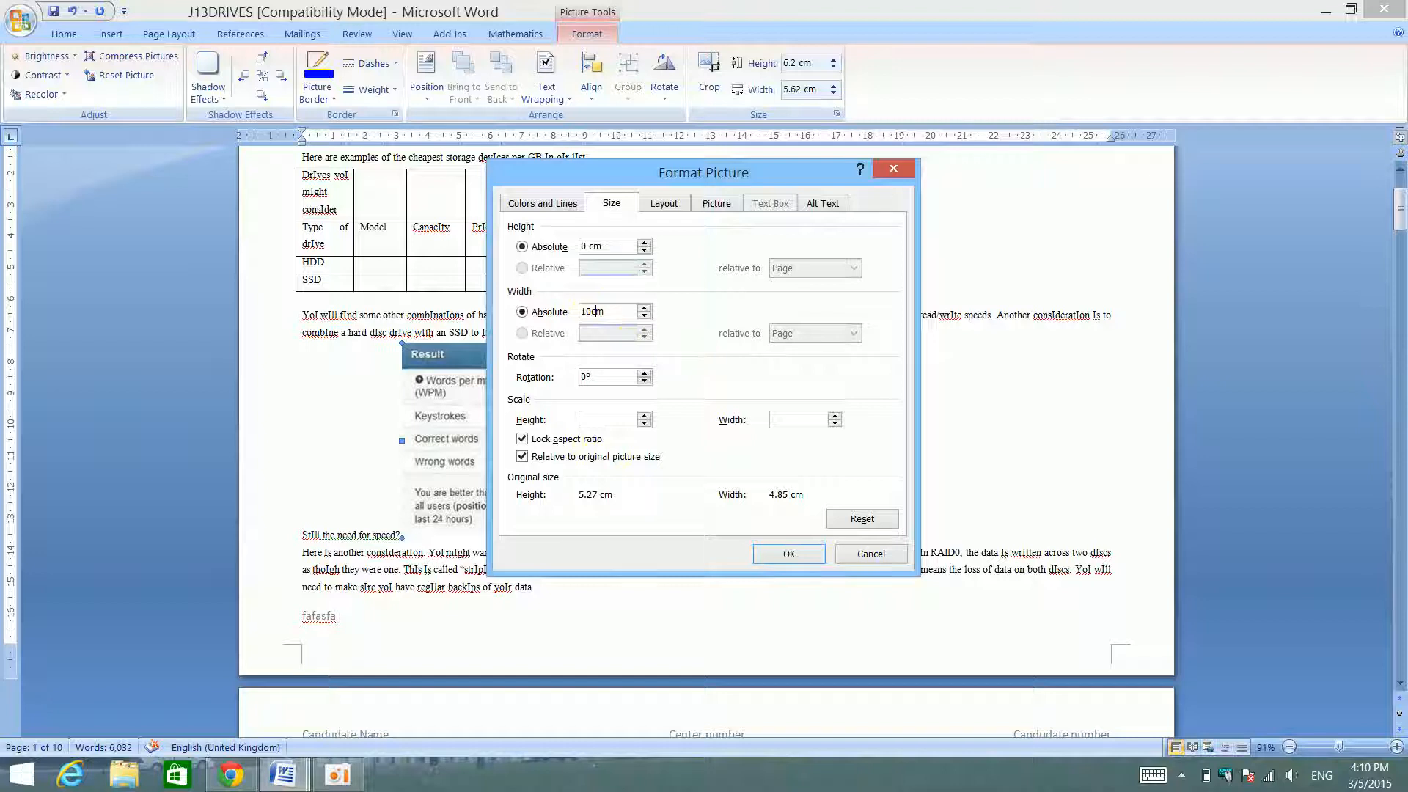
pyautogui.press('Return')
# - Set the Result picture's absolute height to 20 cm with the aspect ratio unlocked
pyautogui.scroll(-10, 795, 268)
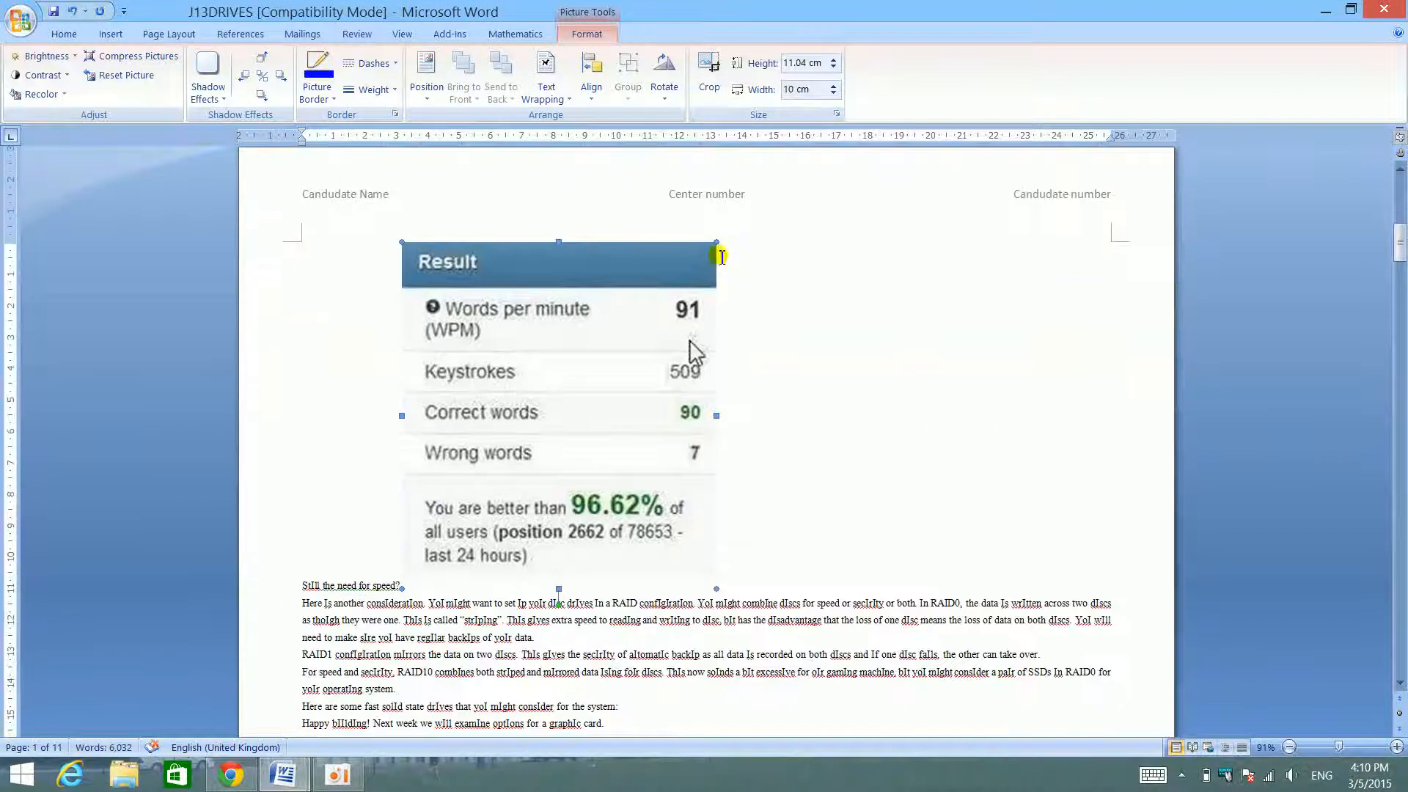
pyautogui.rightClick(499, 321)
pyautogui.click(594, 490)
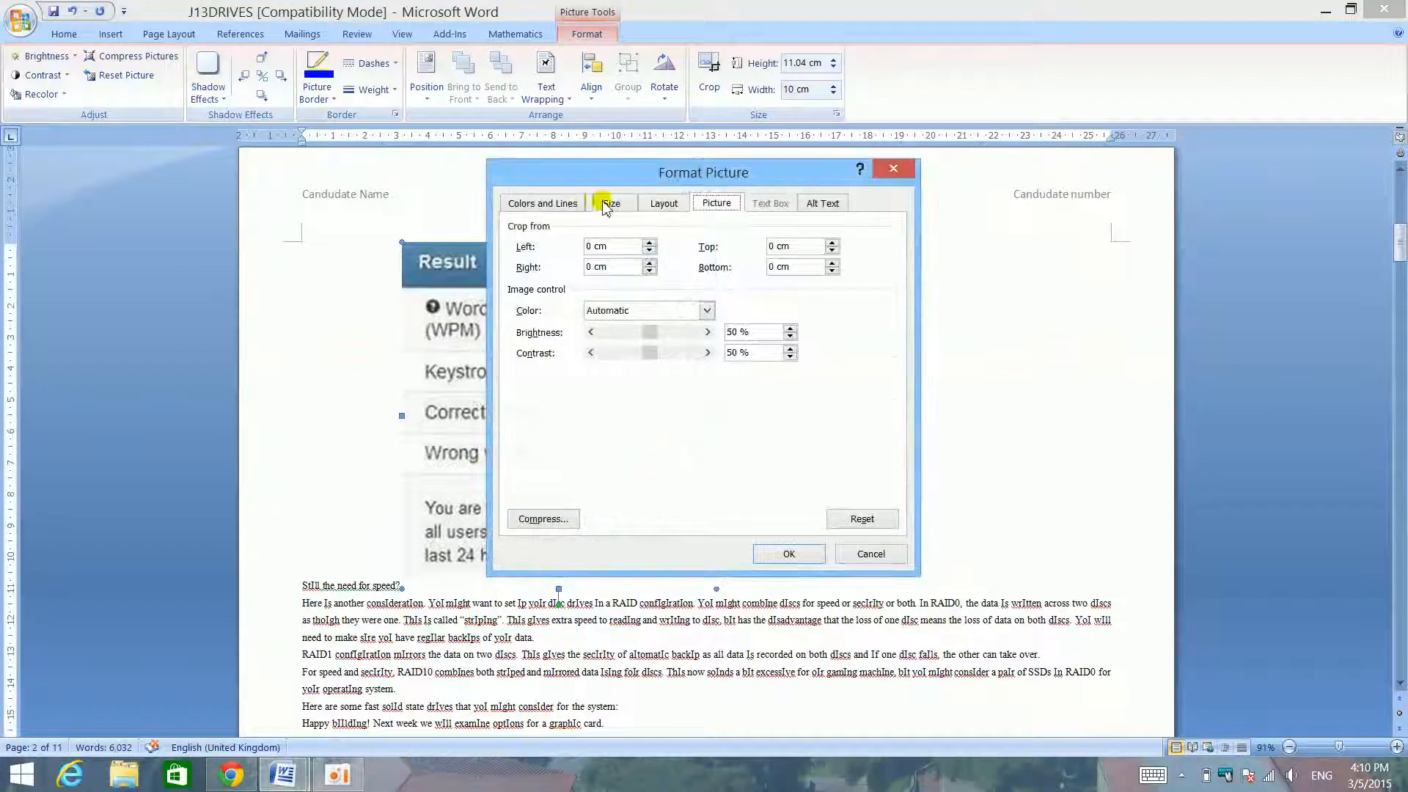
pyautogui.click(607, 206)
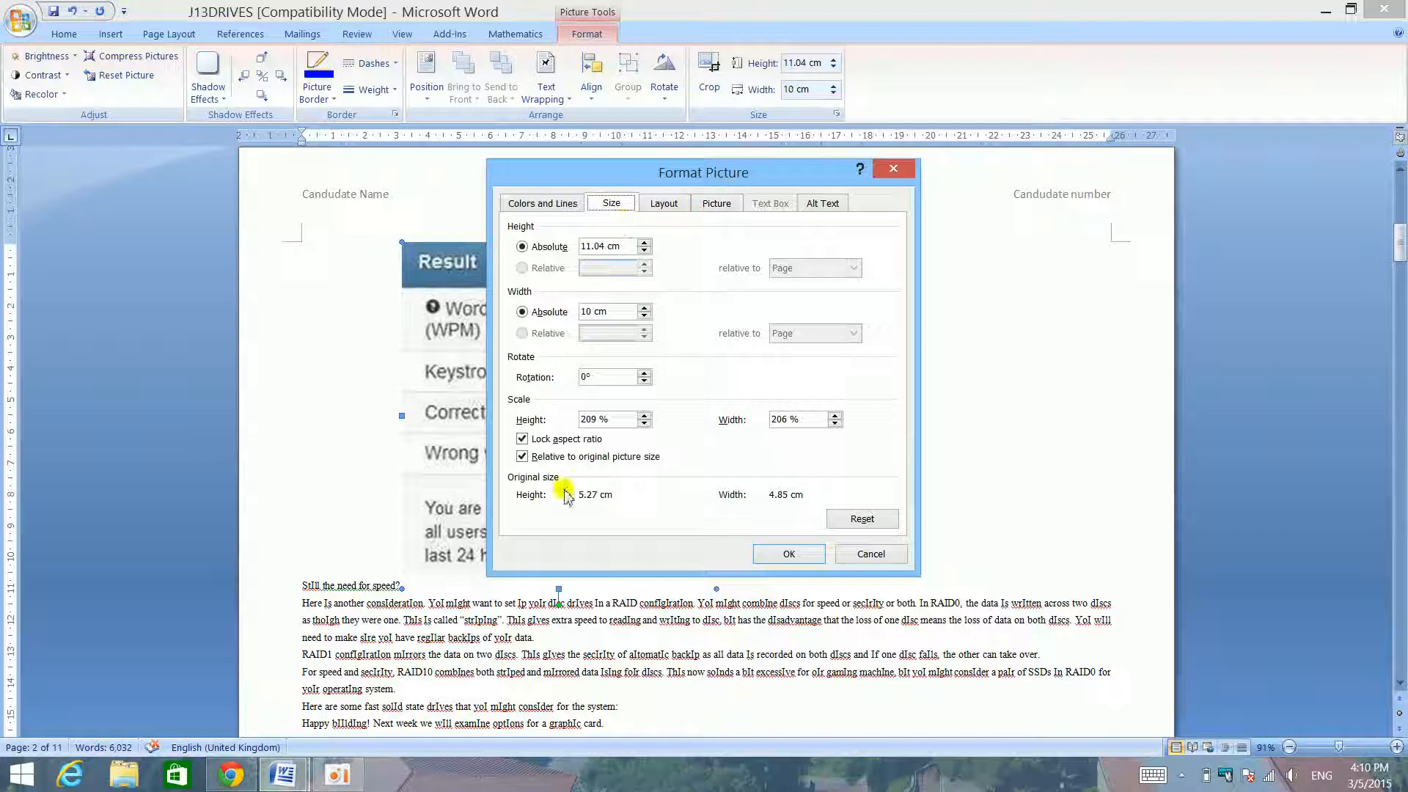
pyautogui.doubleClick(606, 245)
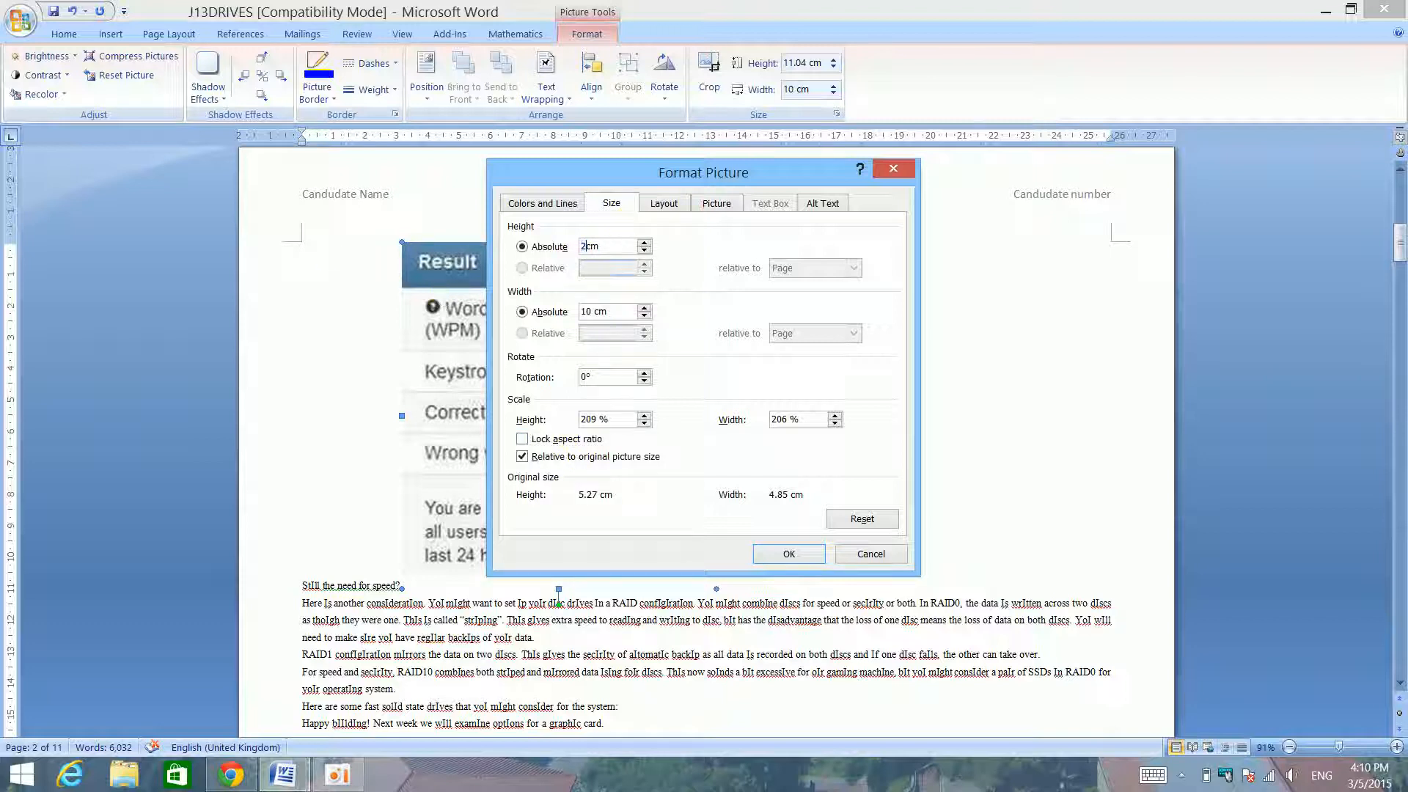
pyautogui.write('20cm')
pyautogui.press('Return')
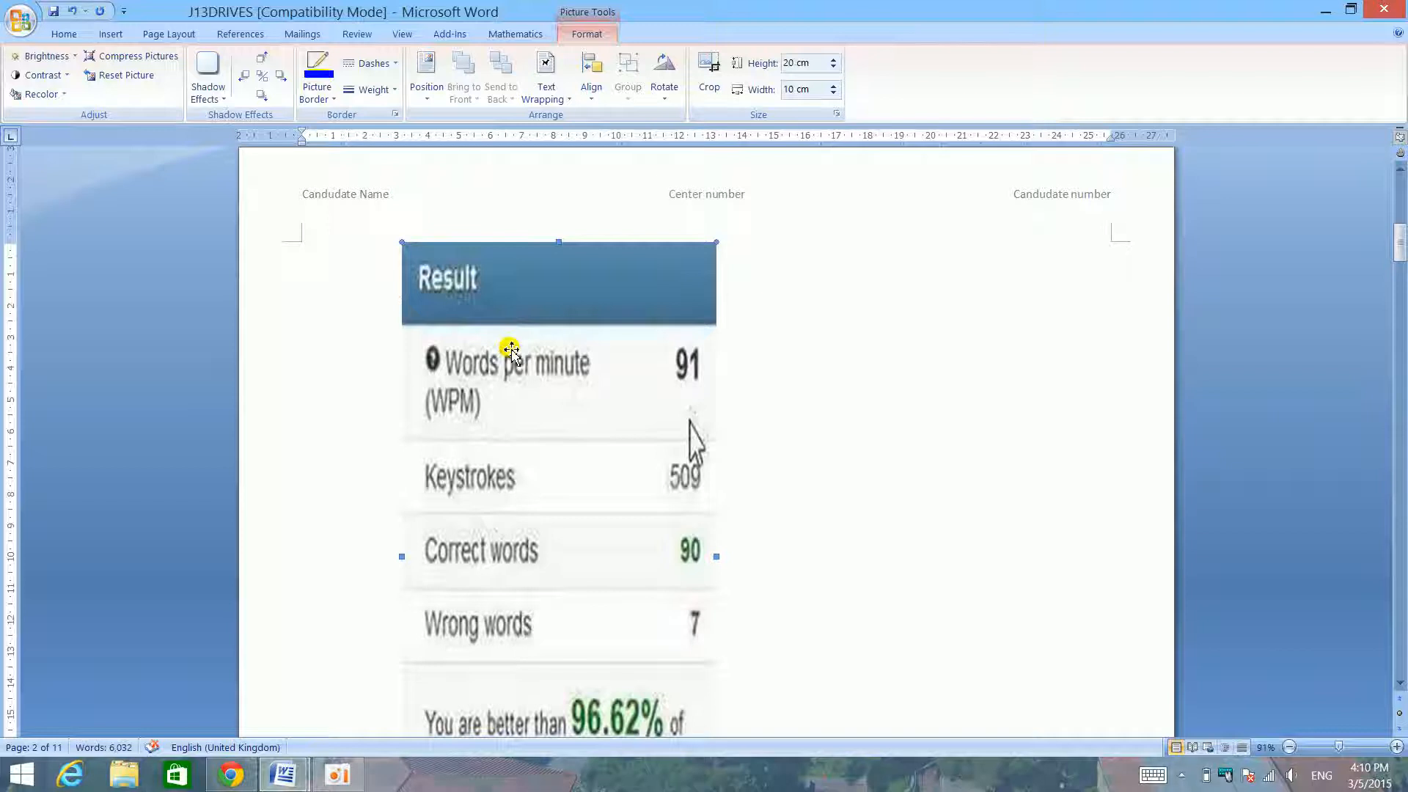
# - Undo the Result picture's last height and width changes
pyautogui.scroll(-3, 531, 332)
pyautogui.hotkey('ctrl', 'z')
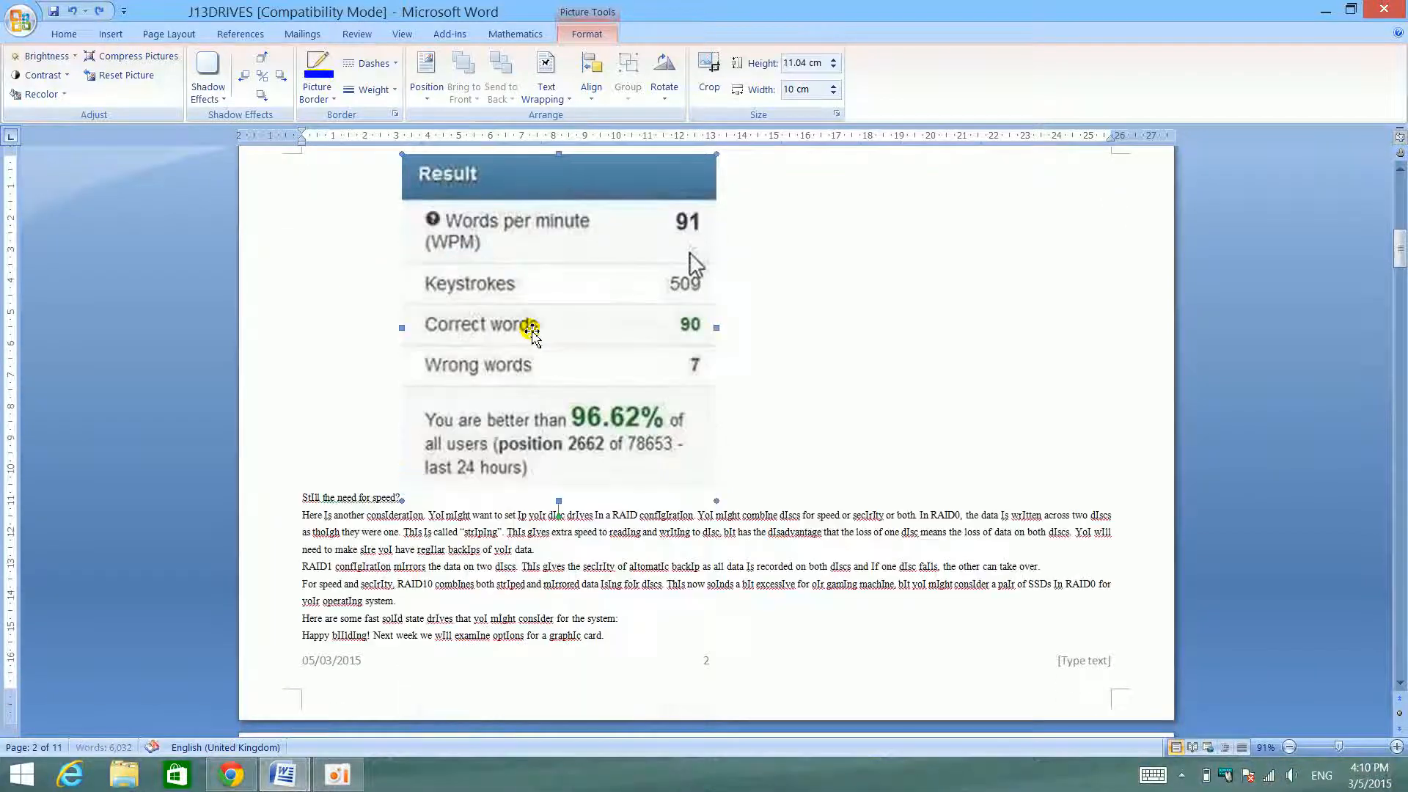
pyautogui.scroll(-5, 547, 276)
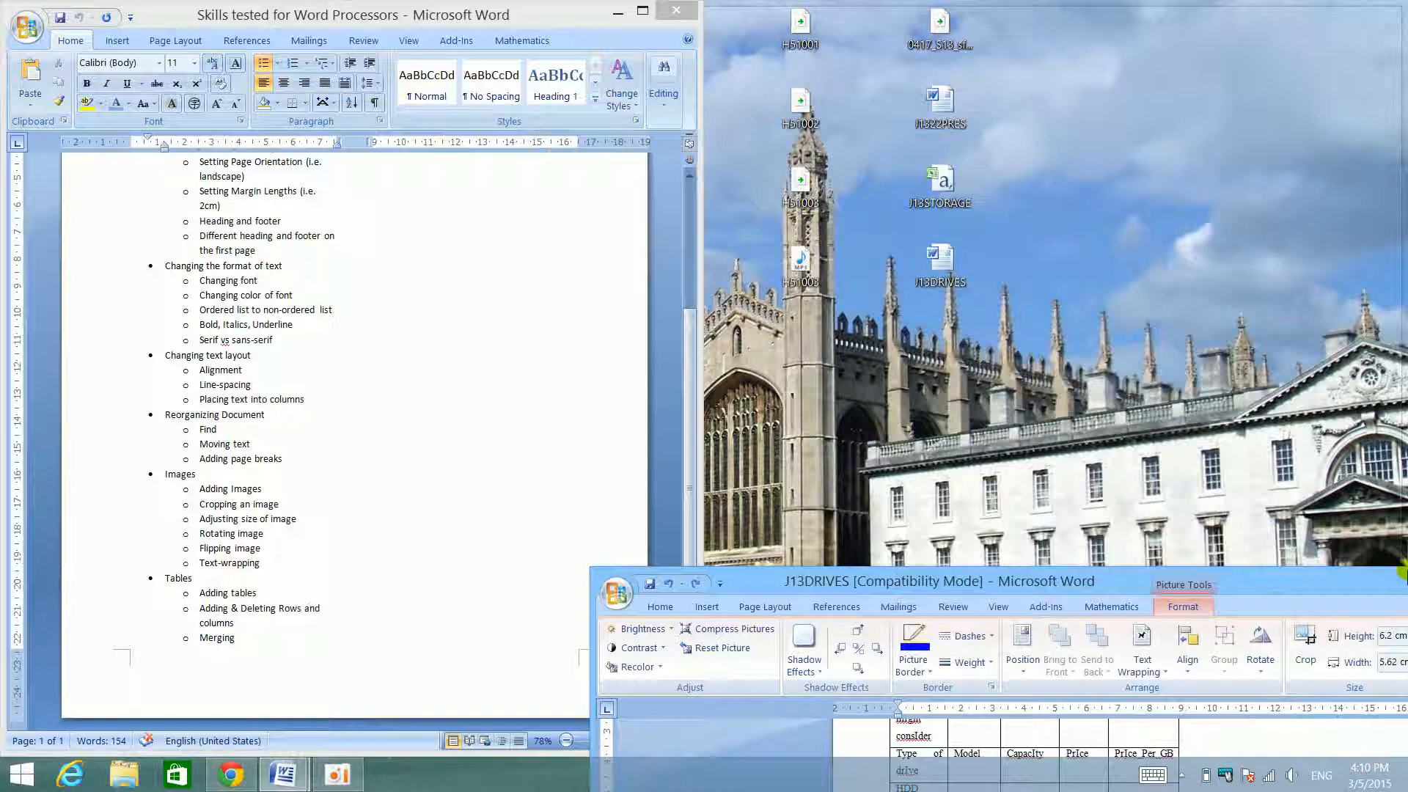
# - Place J13DRIVES beside the skills checklist to check the image skills, and maximize J13DRIVES again
pyautogui.moveTo(1401, 572); pyautogui.dragTo(1405, 572)
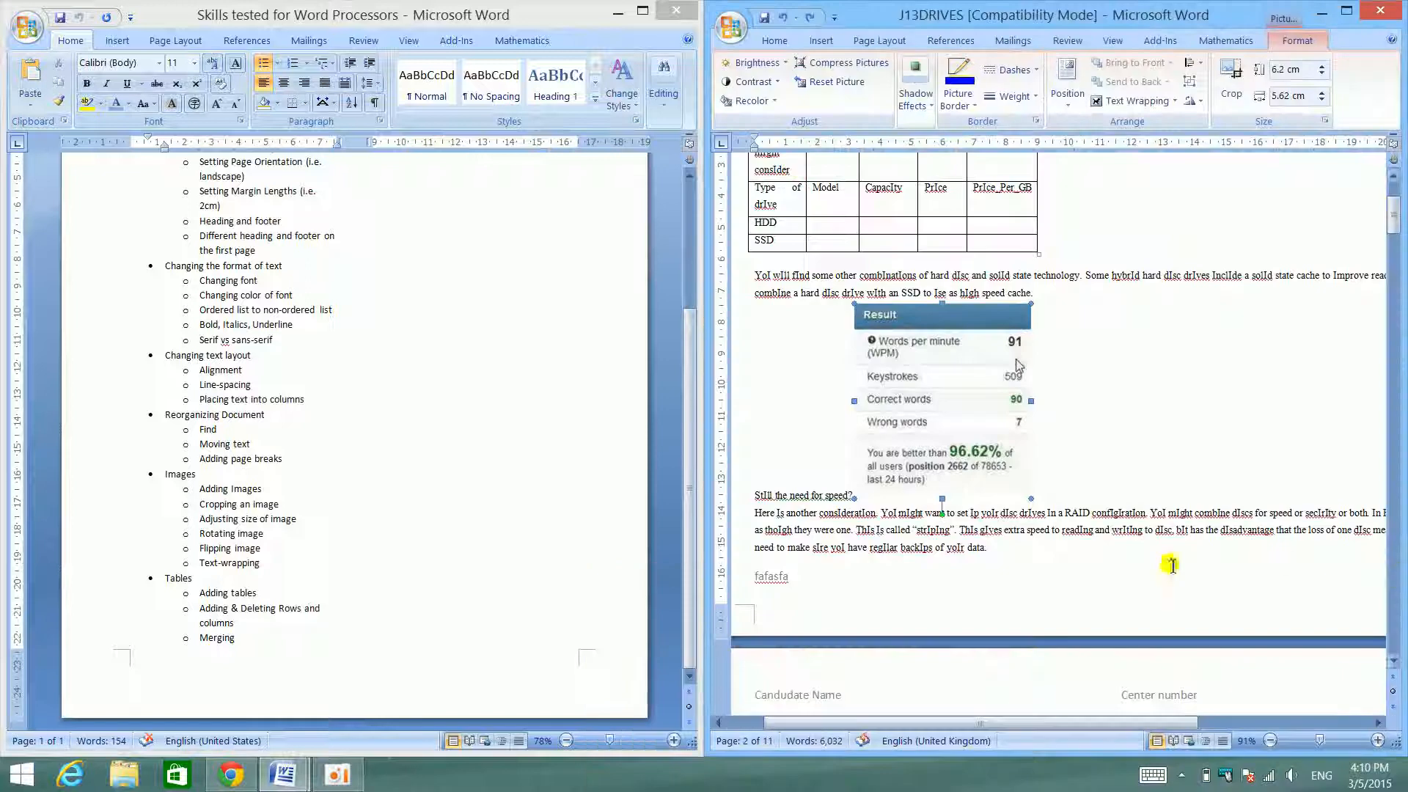
pyautogui.click(1348, 18)
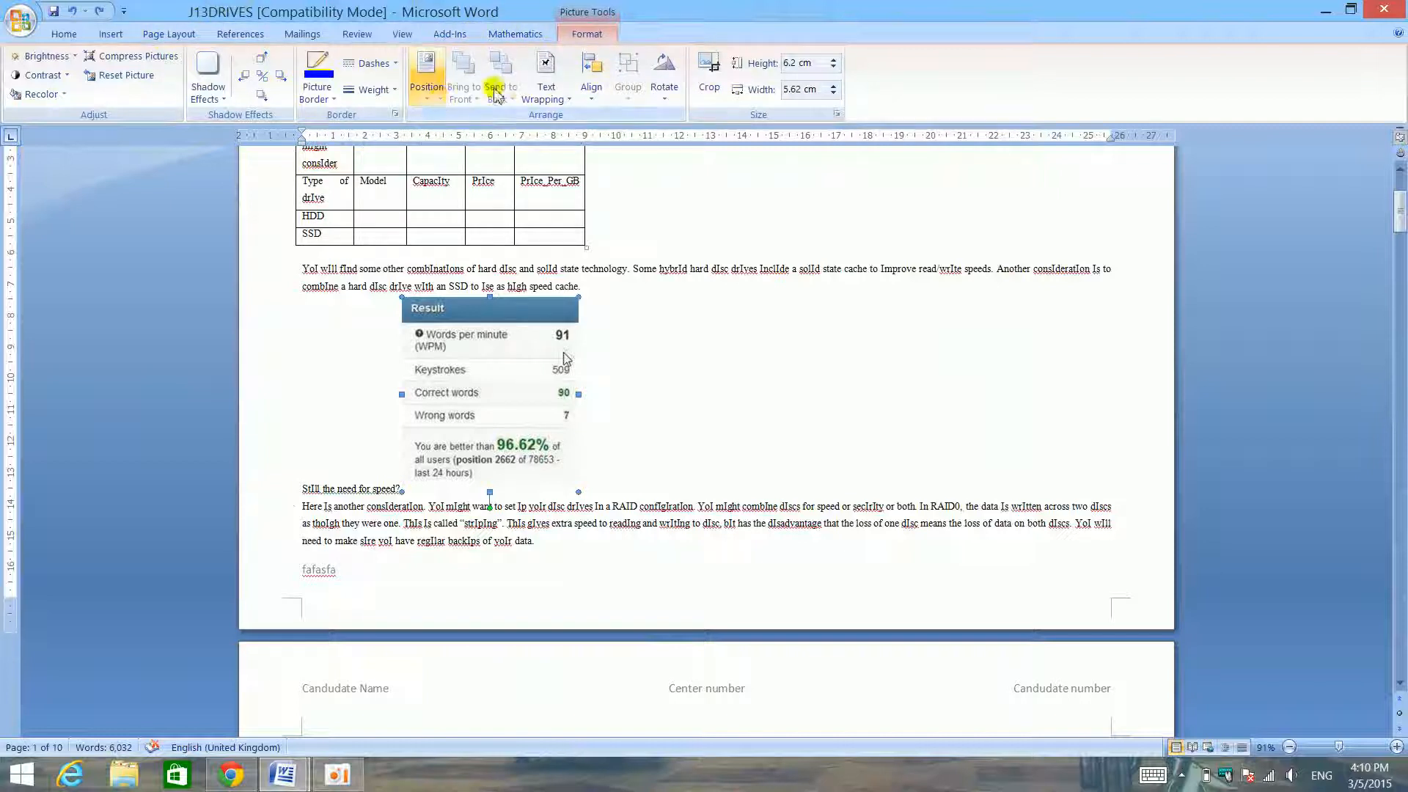
# - Set the Result picture's text wrapping to Top and Bottom
pyautogui.click(546, 87)
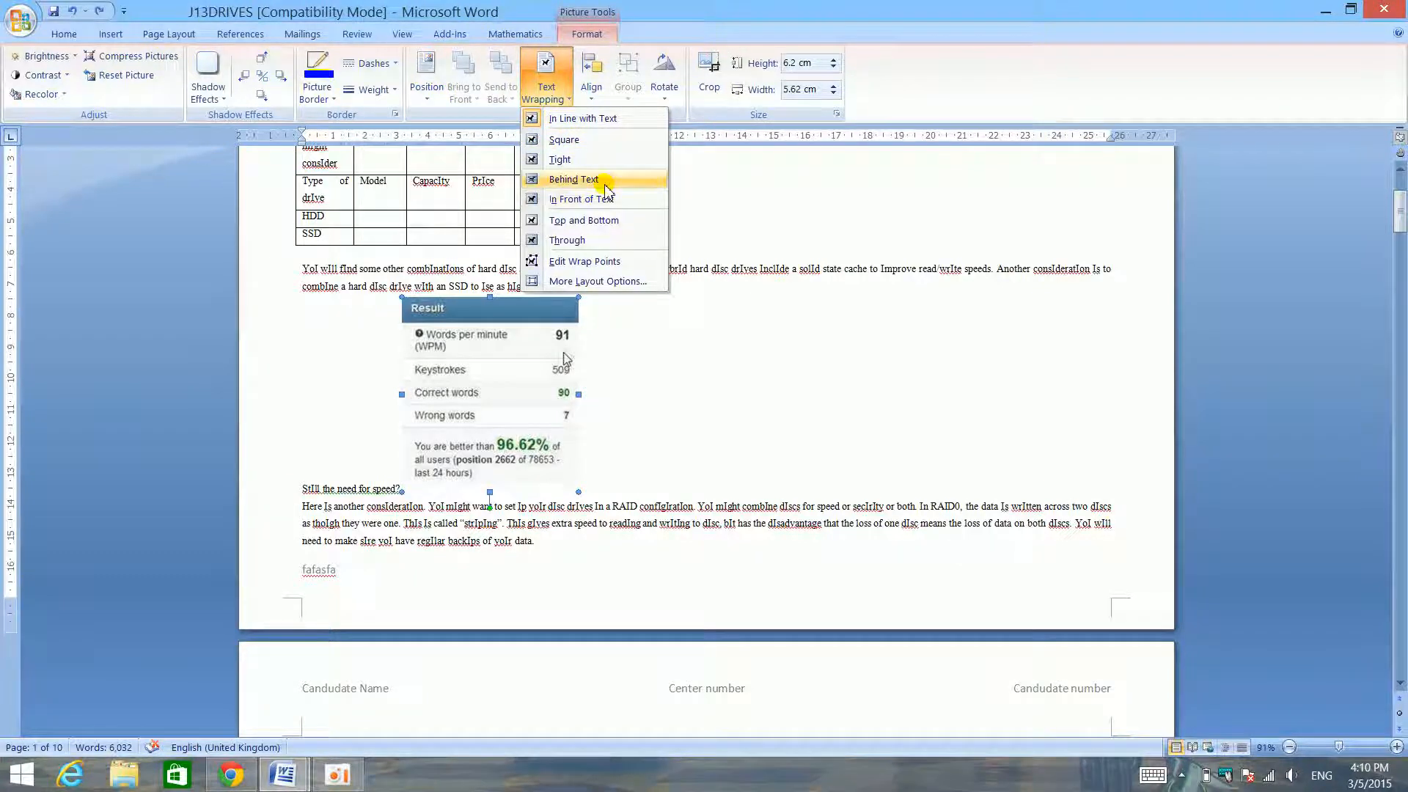
pyautogui.click(702, 401)
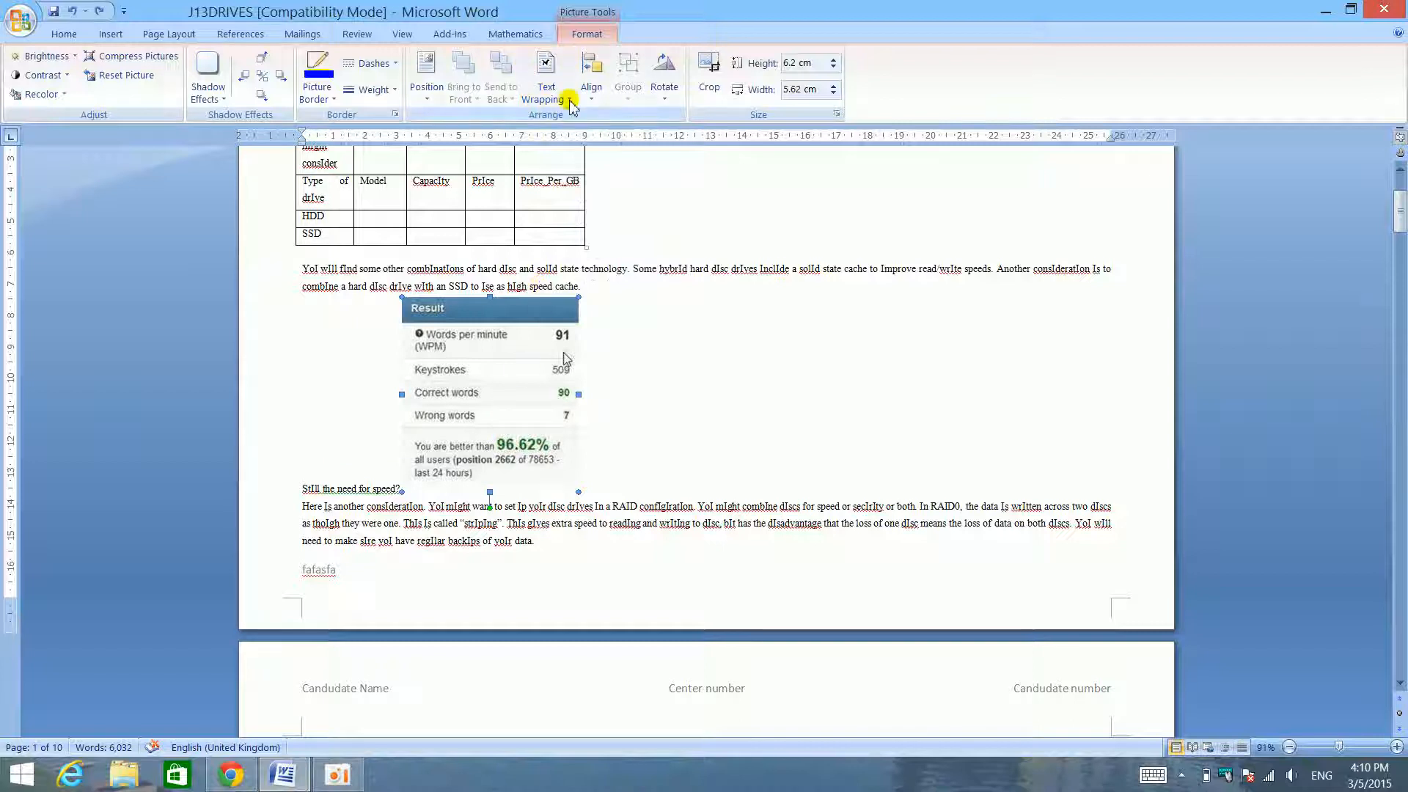
pyautogui.click(545, 73)
pyautogui.click(615, 223)
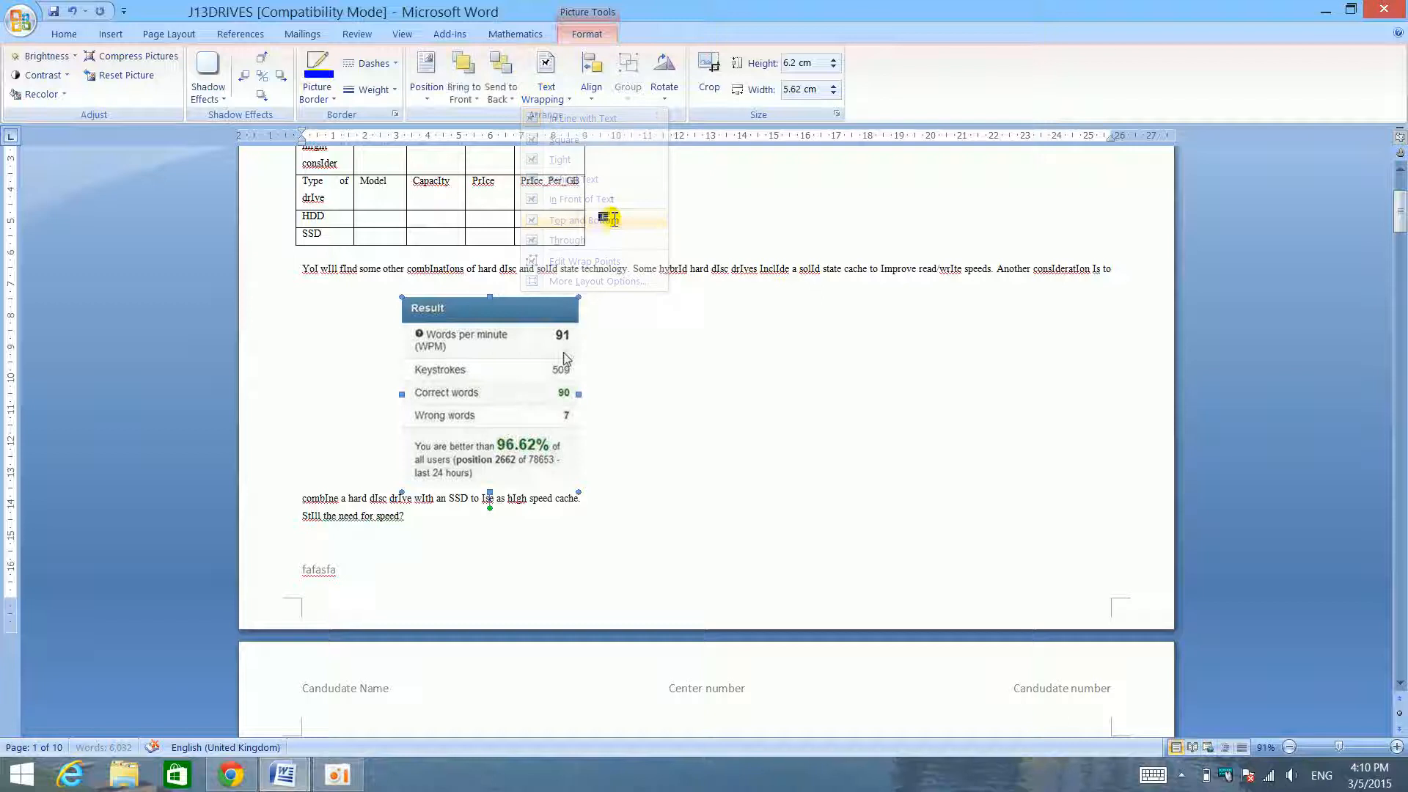
pyautogui.tripleClick(372, 275)
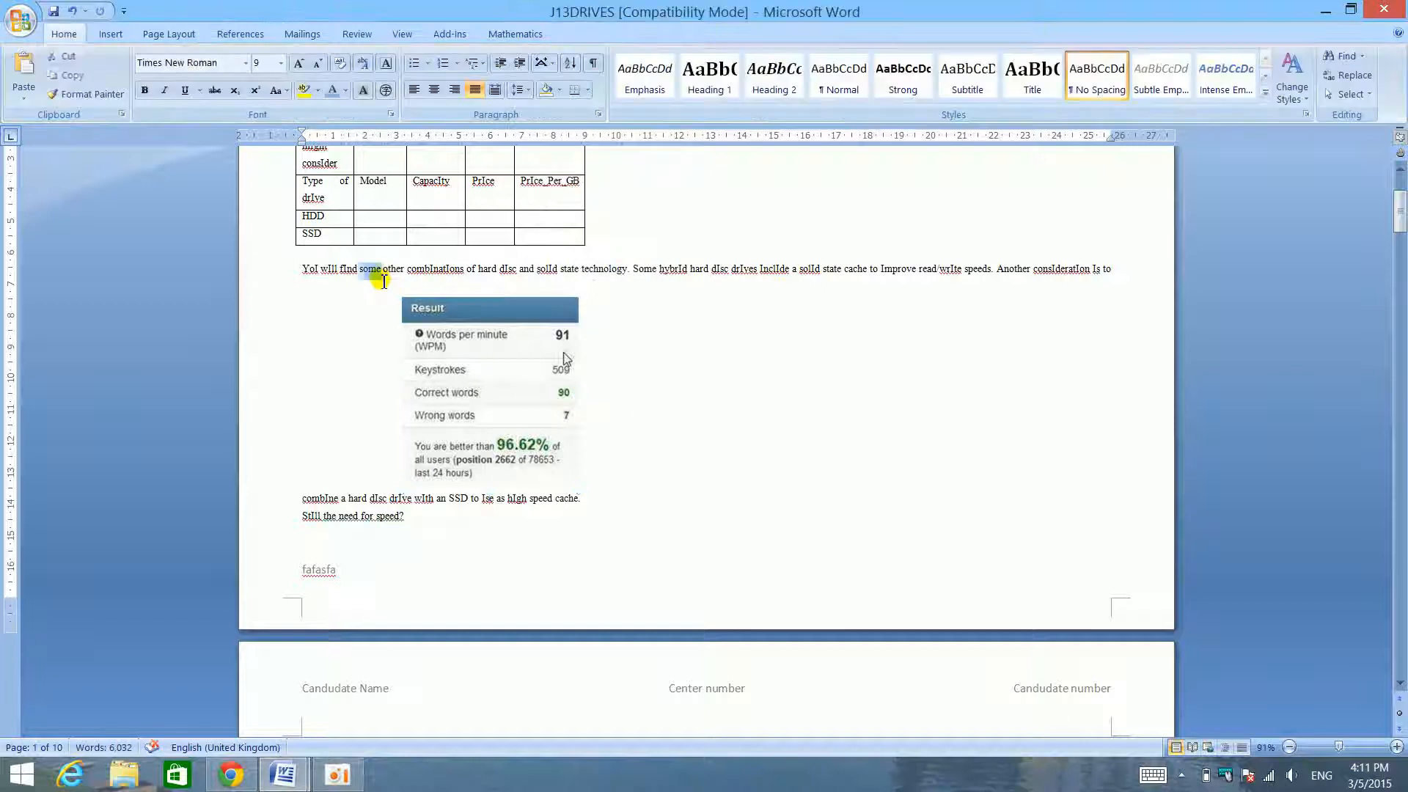
pyautogui.click(401, 490)
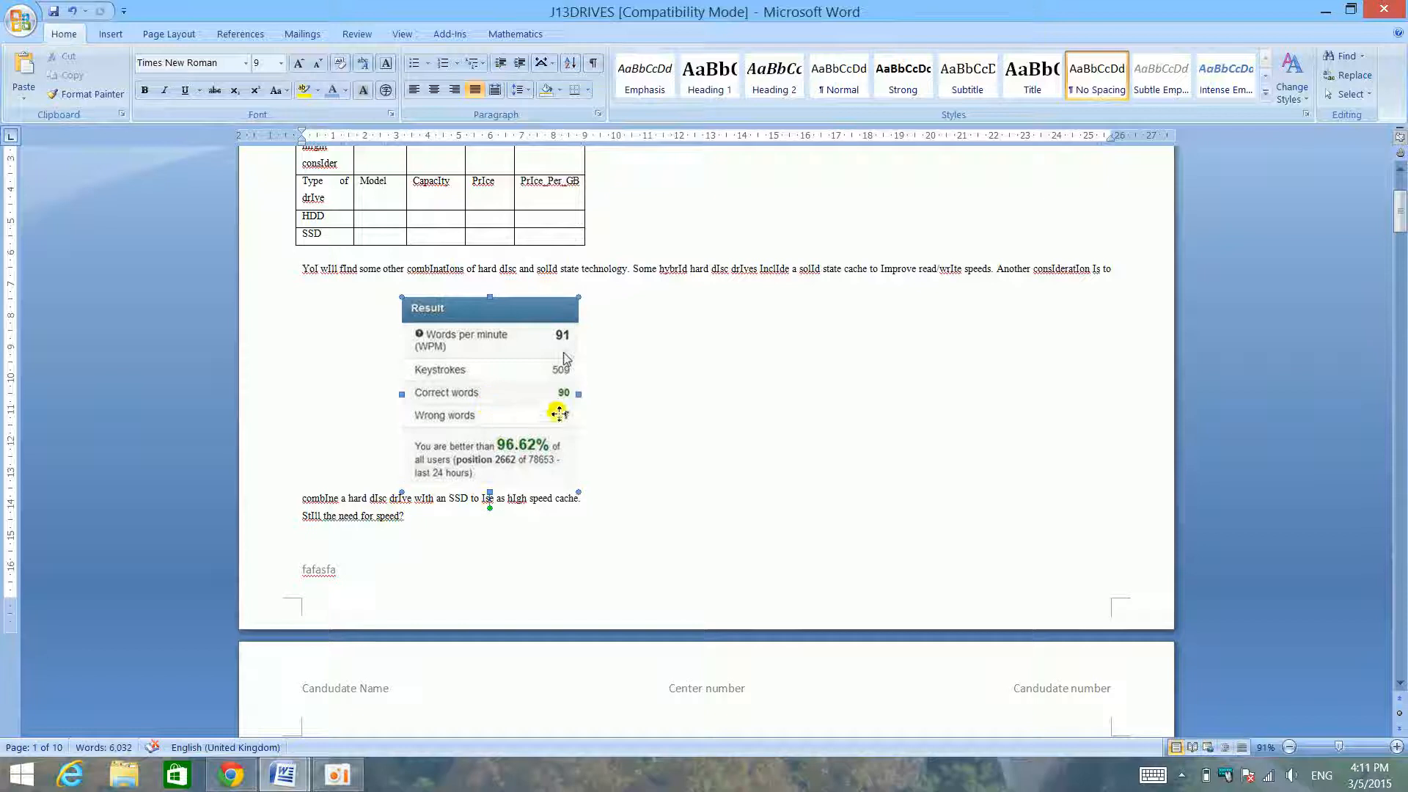
# - Move the Result picture into the drives table, out between the introduction's lines, and back down toward the table
pyautogui.moveTo(559, 252); pyautogui.dragTo(433, 162)
pyautogui.scroll(3, 557, 411)
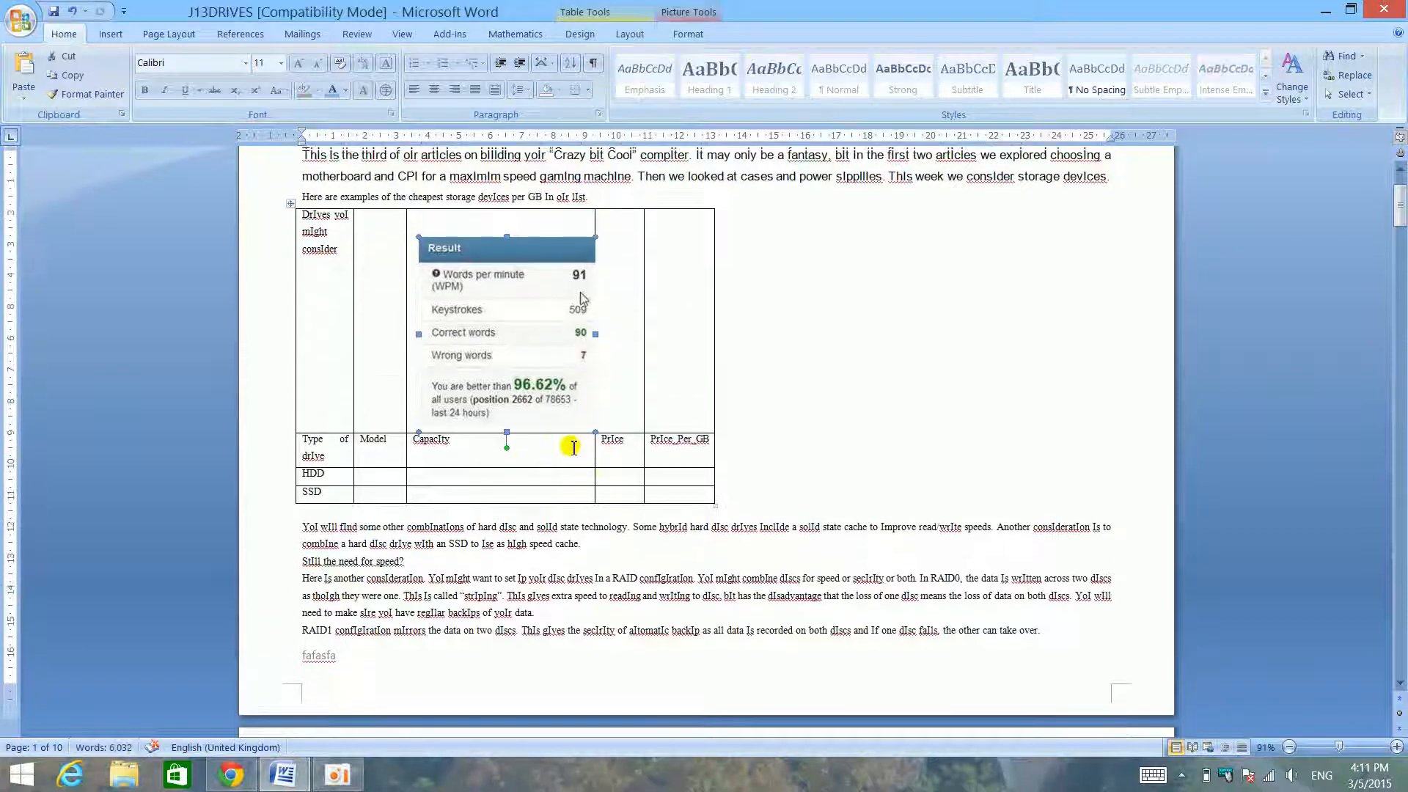
pyautogui.moveTo(877, 371); pyautogui.dragTo(902, 328)
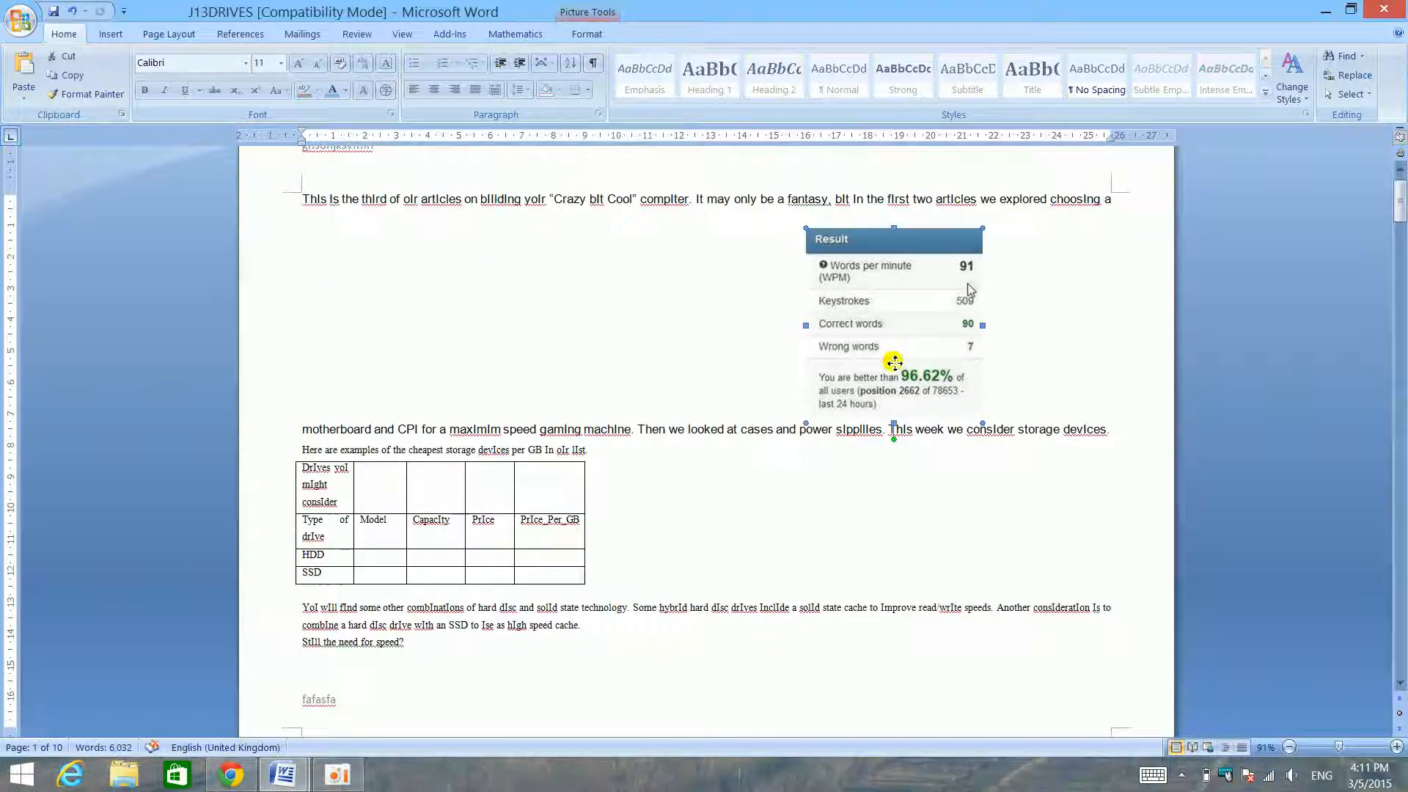
pyautogui.moveTo(801, 601); pyautogui.dragTo(774, 560)
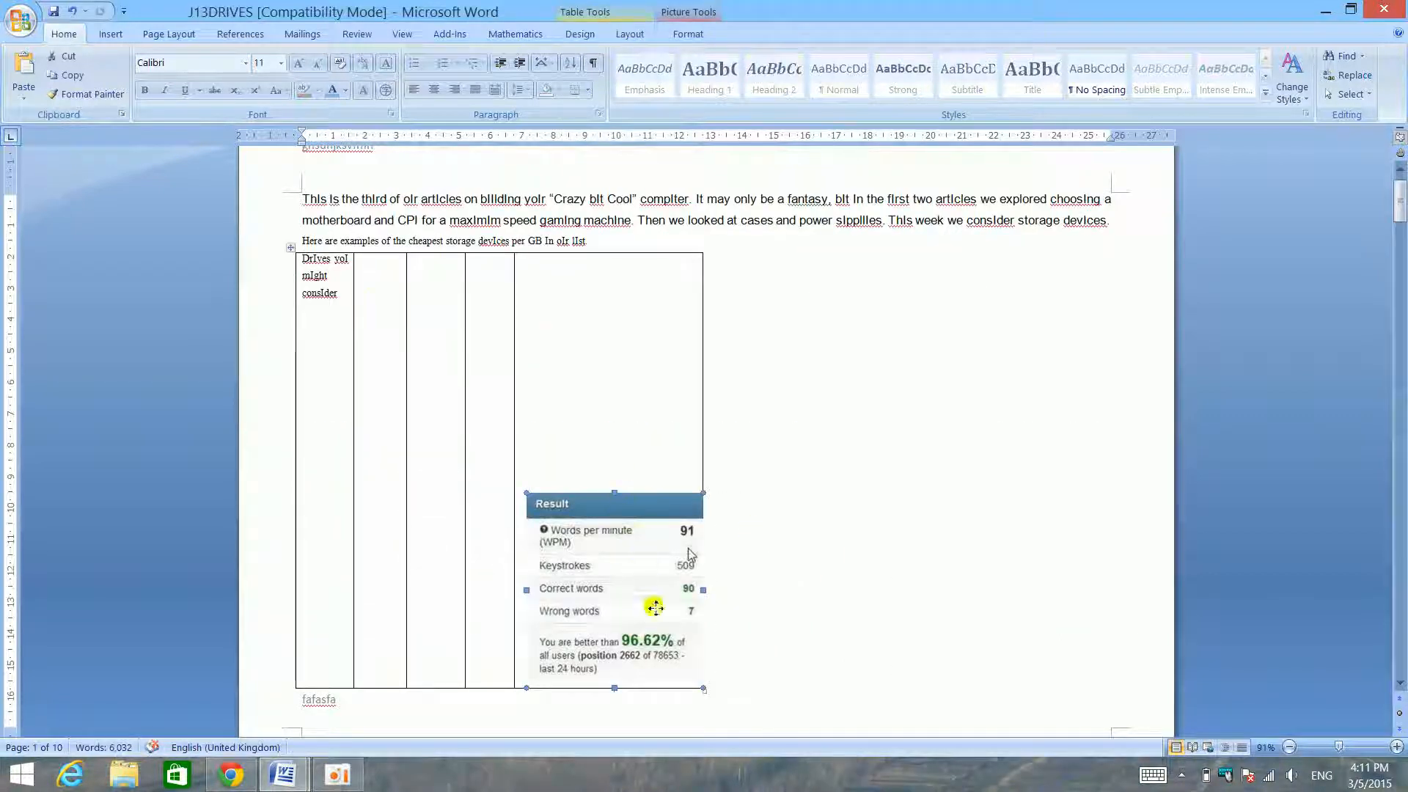
# - Set the Result picture's text wrapping to Behind Text and move it behind the paragraphs near the end of the page
pyautogui.click(684, 34)
pyautogui.click(545, 74)
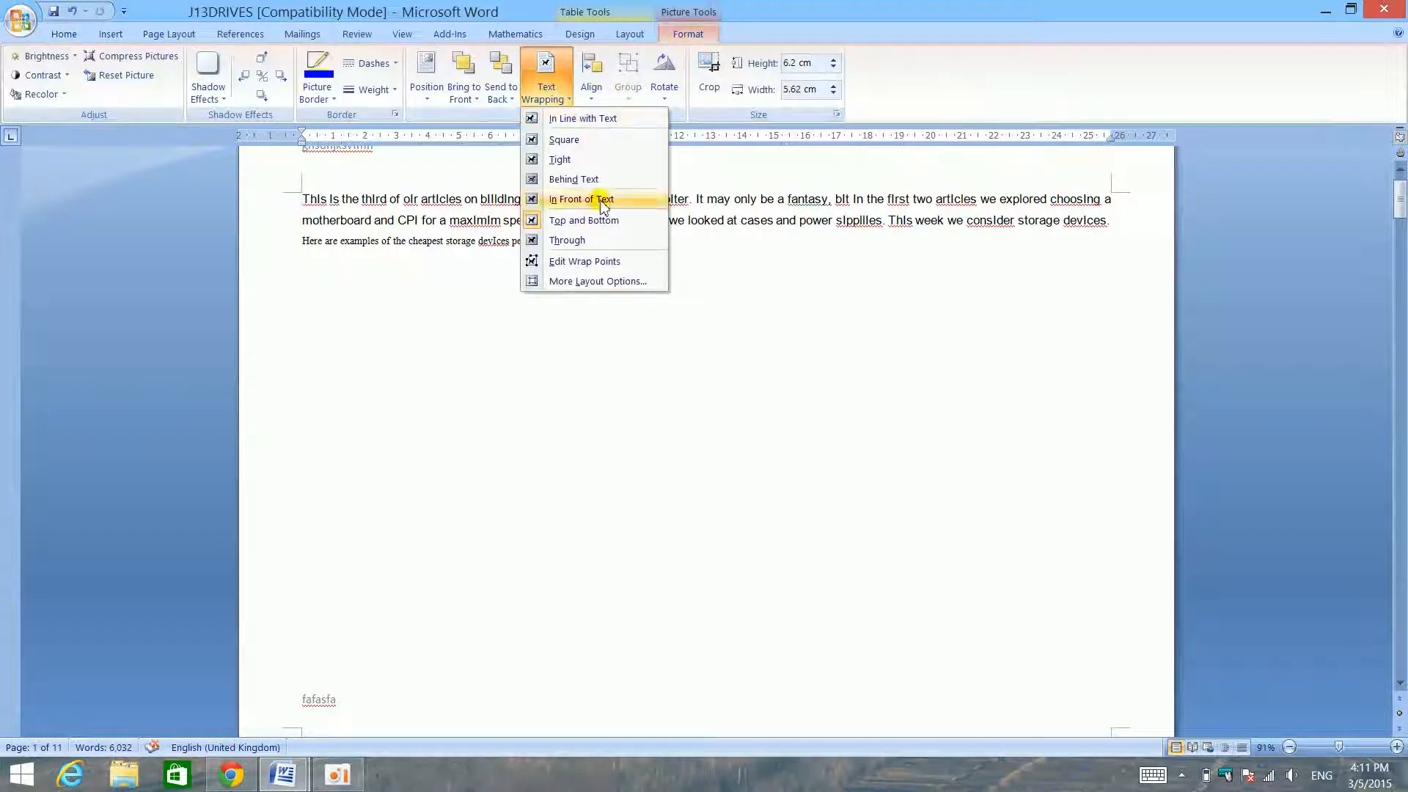
pyautogui.click(616, 181)
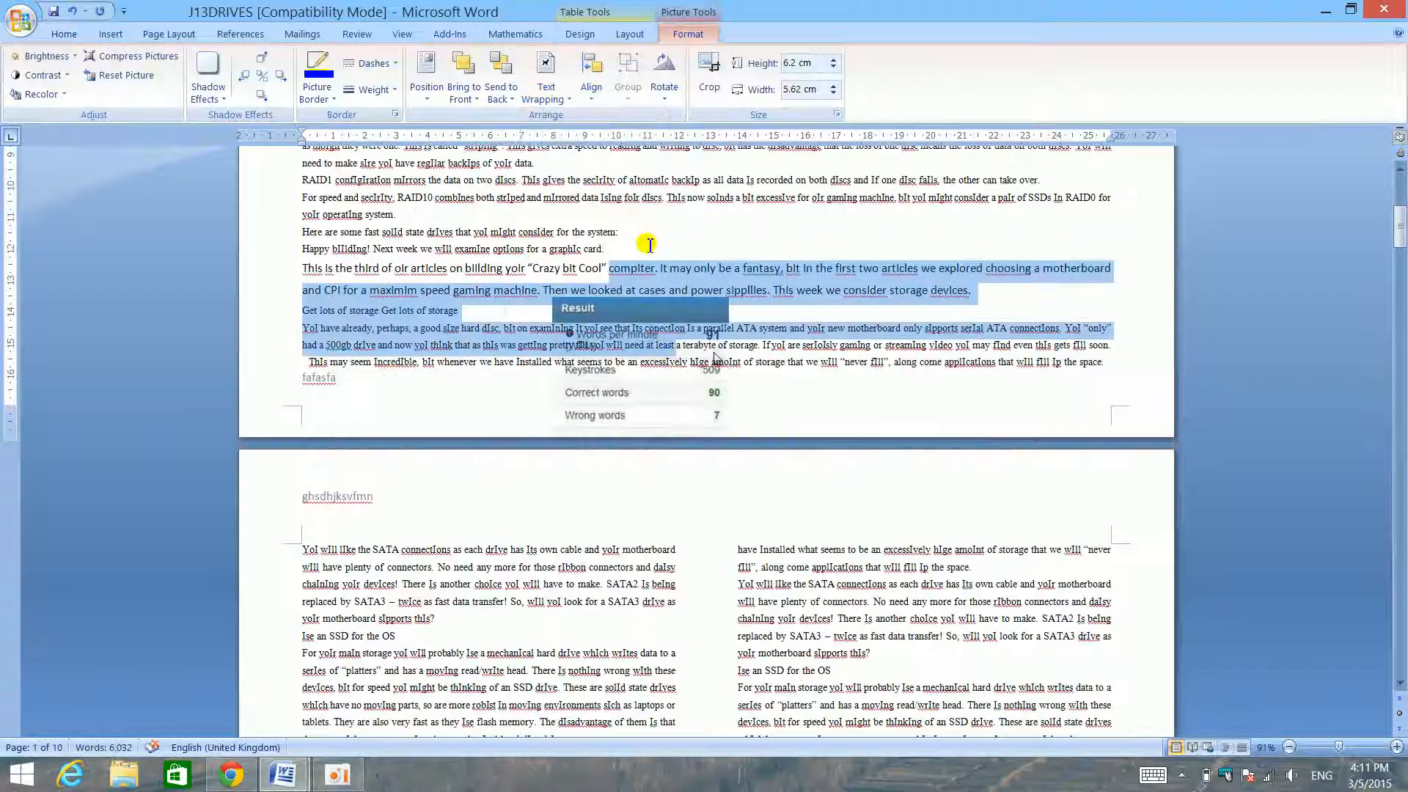
pyautogui.moveTo(675, 411); pyautogui.dragTo(693, 272)
pyautogui.scroll(3, 703, 286)
pyautogui.scroll(-2, 722, 297)
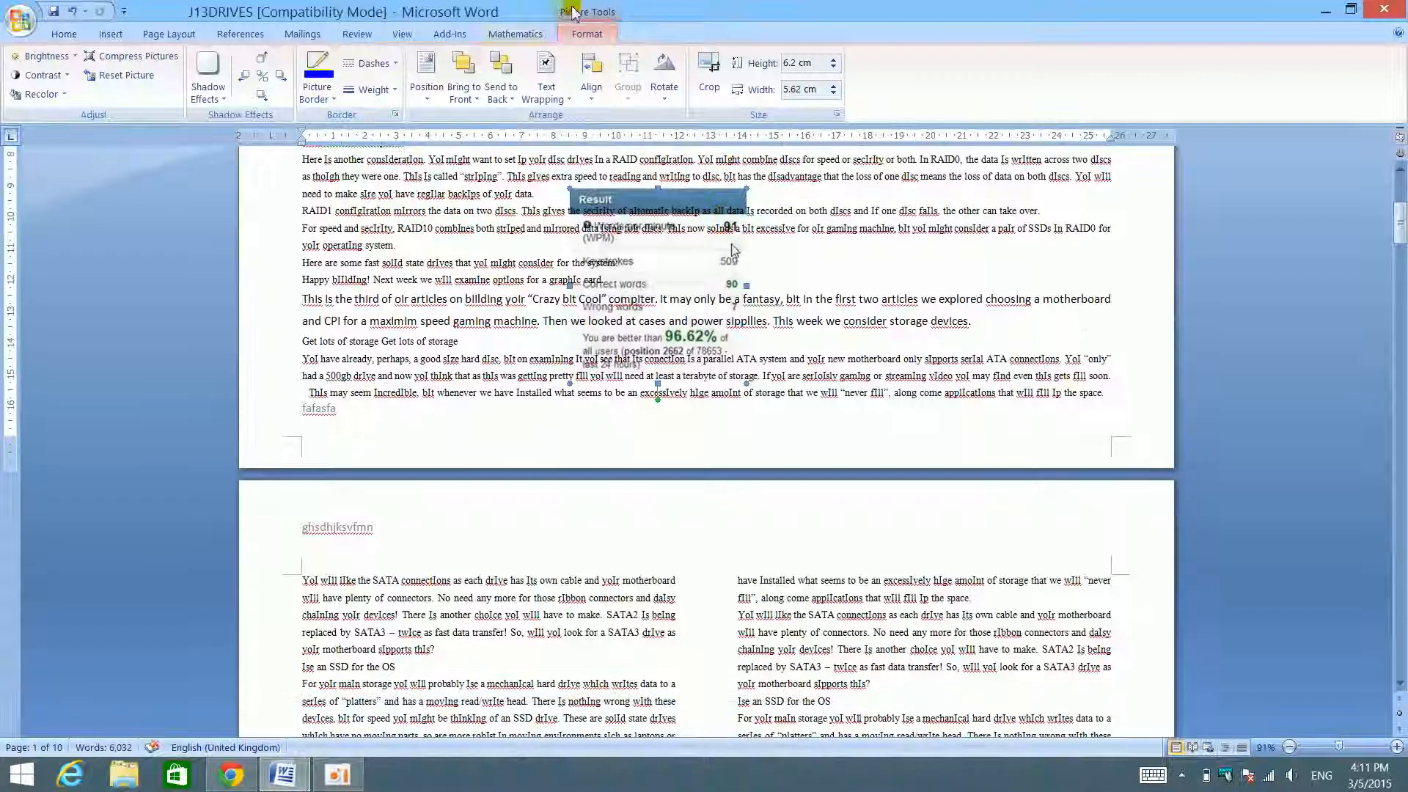
# - Examine the Result picture's advanced position and text-wrapping settings, including Allow overlap, and the list of wrapping styles, without changing anything
pyautogui.click(549, 93)
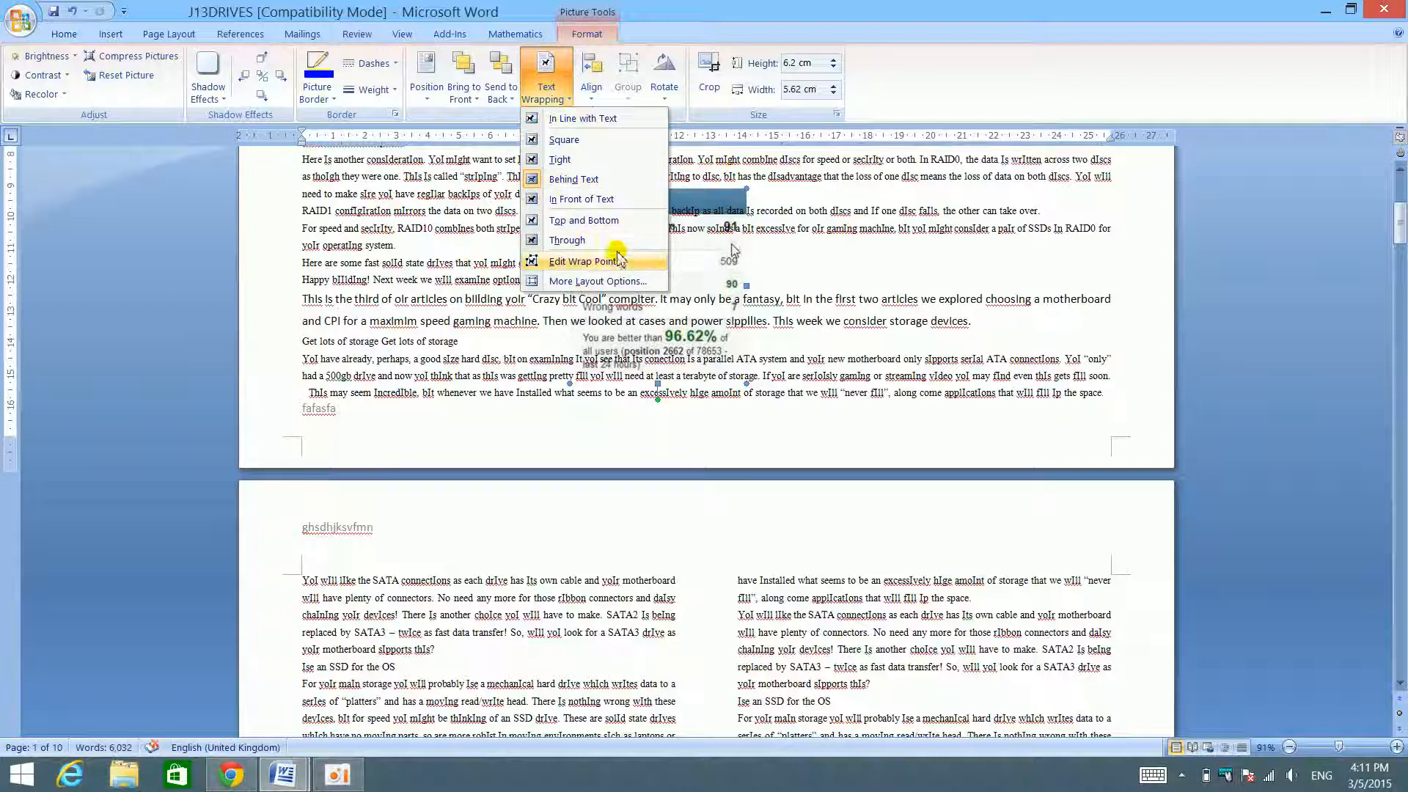
pyautogui.click(644, 283)
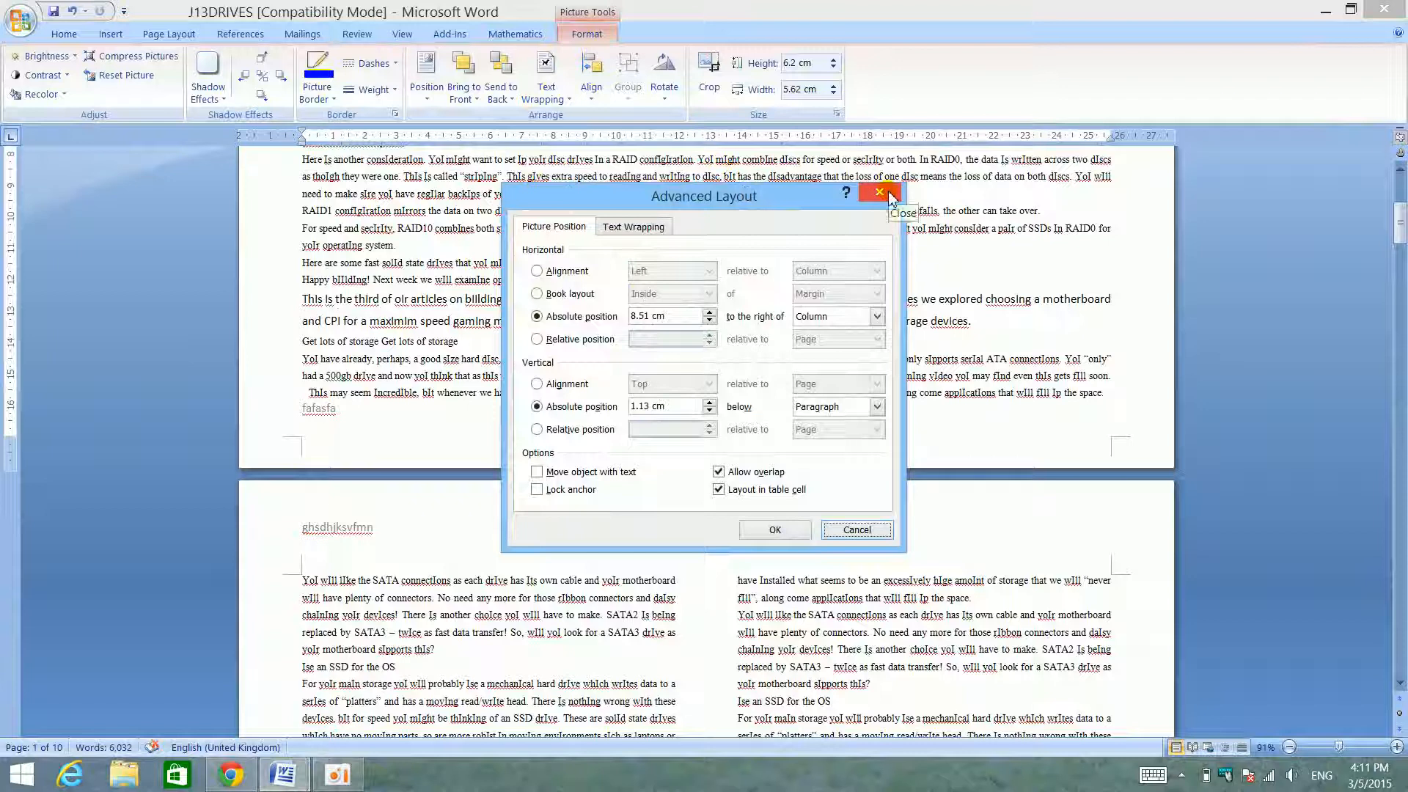
pyautogui.click(605, 228)
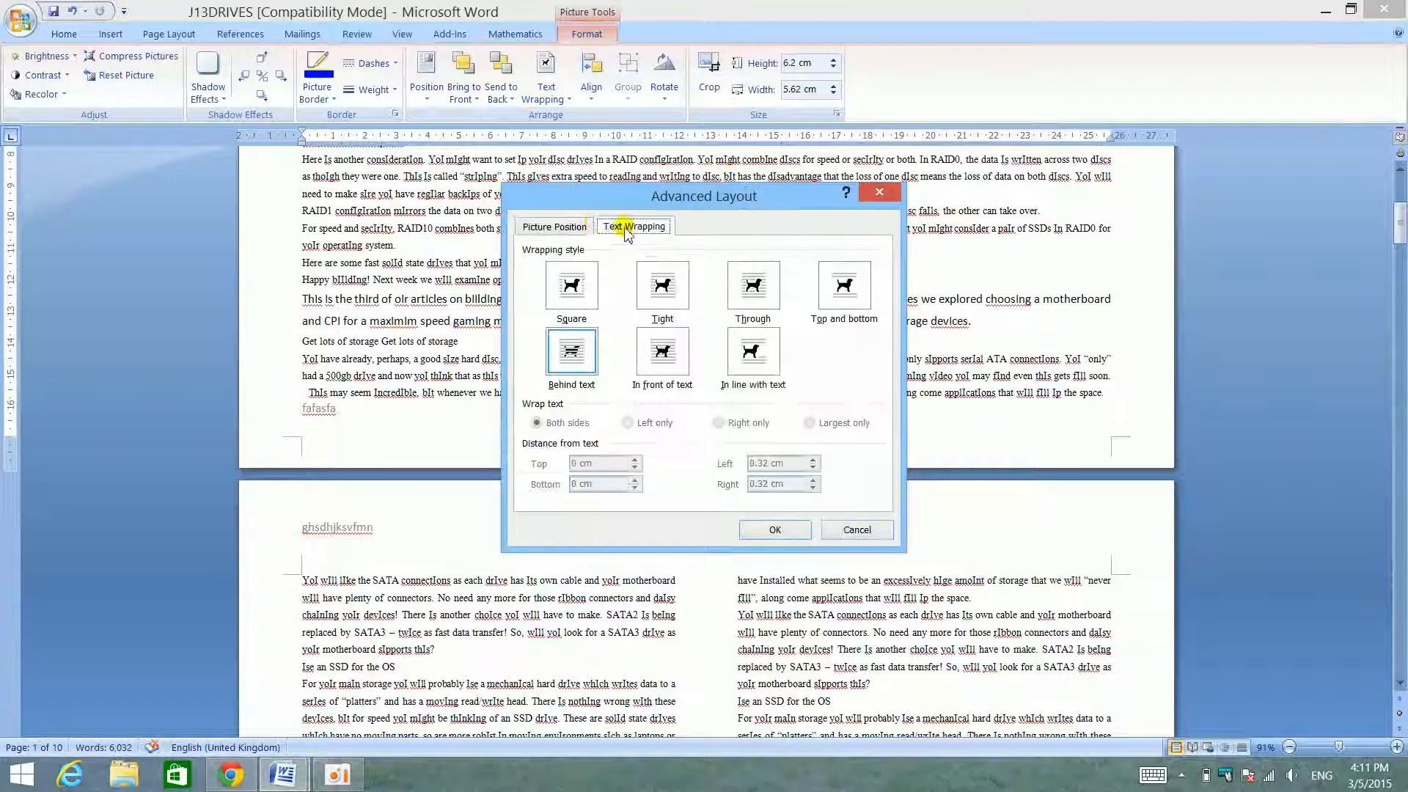
pyautogui.click(582, 229)
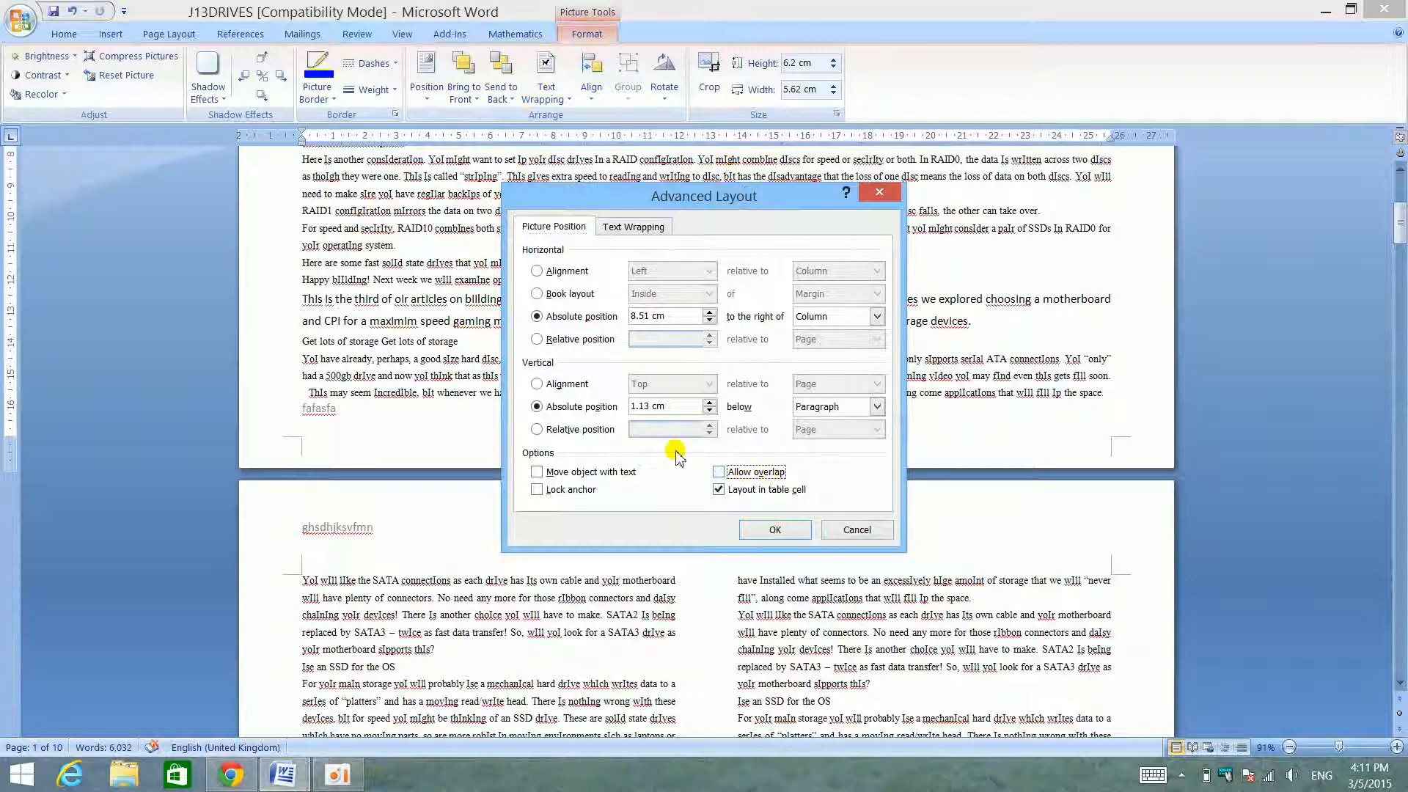
pyautogui.click(763, 473)
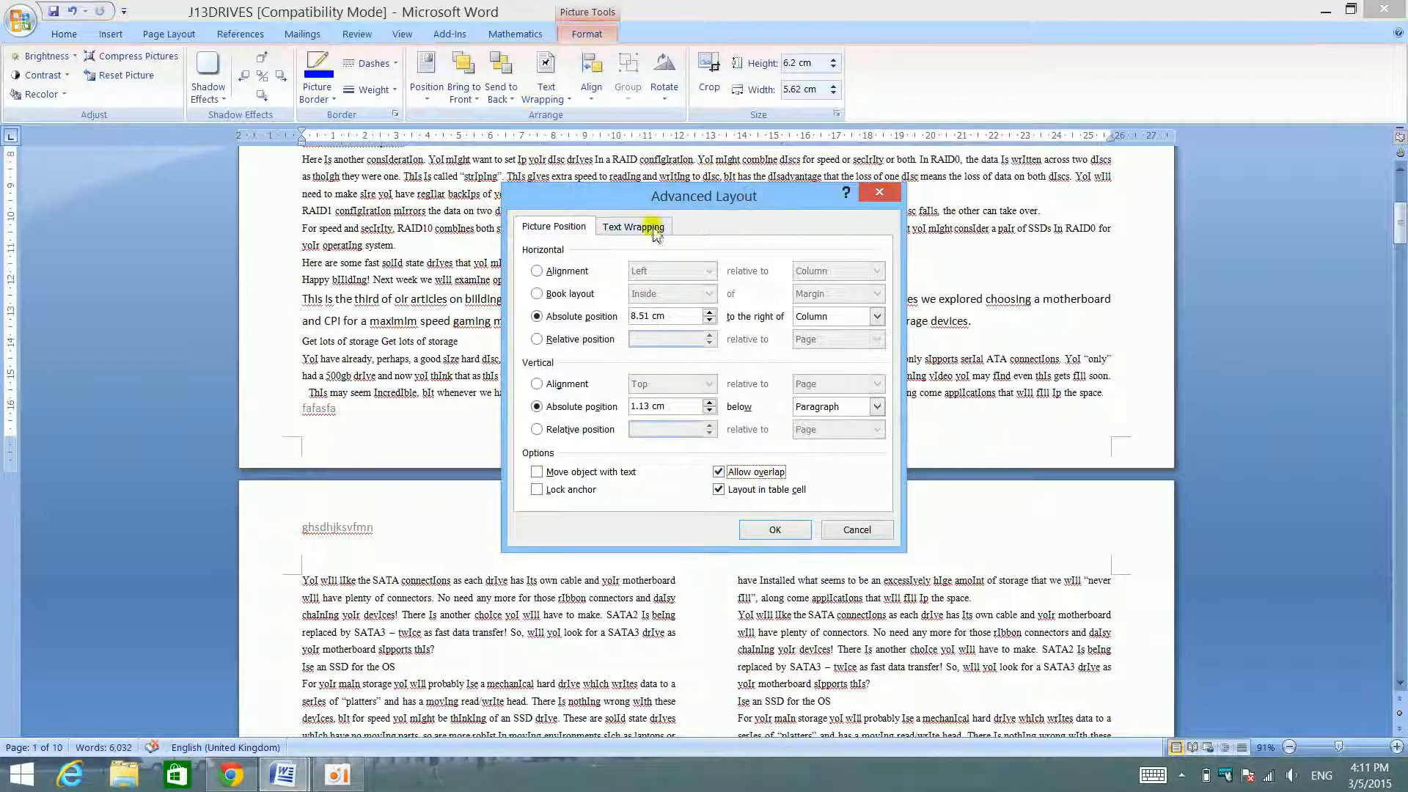
pyautogui.click(879, 192)
pyautogui.click(546, 81)
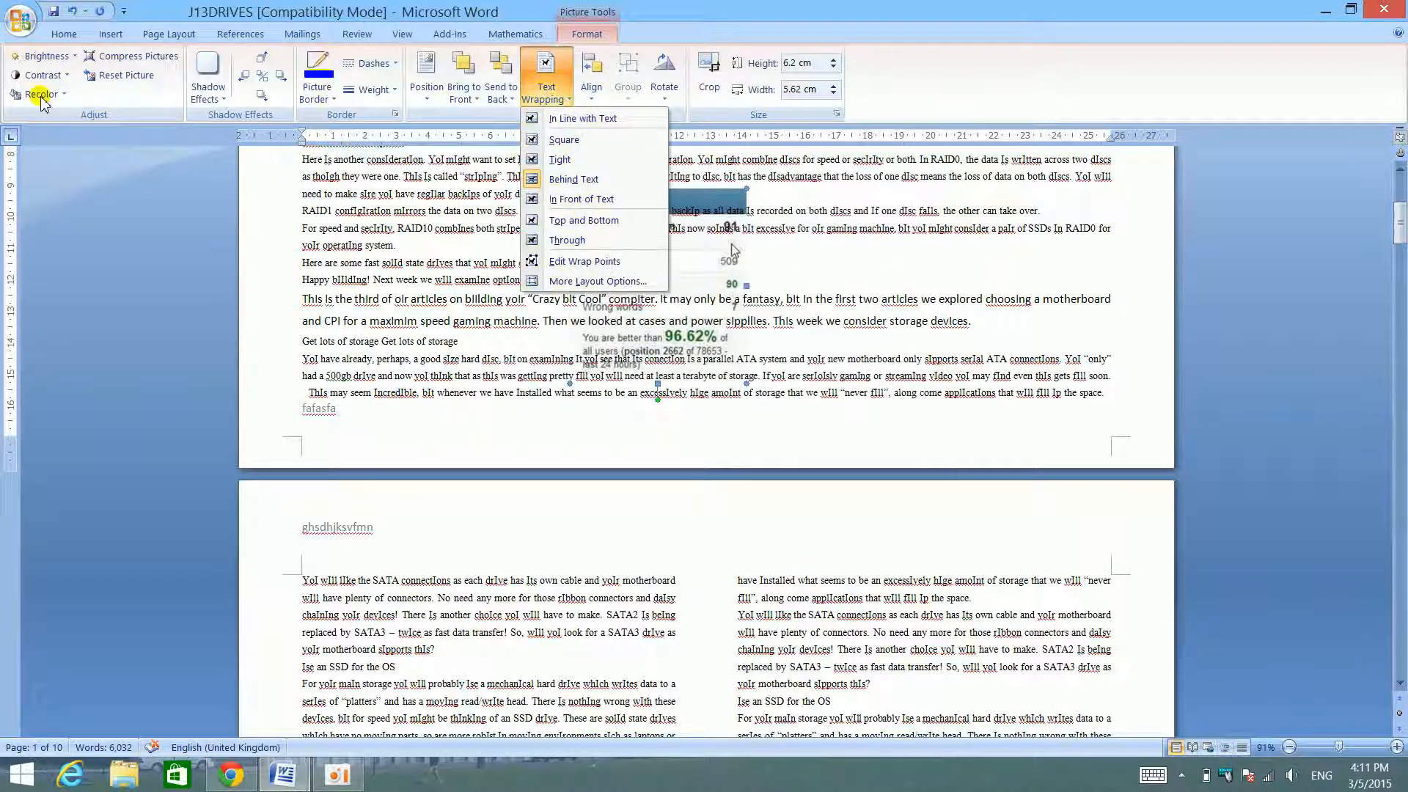
pyautogui.click(382, 300)
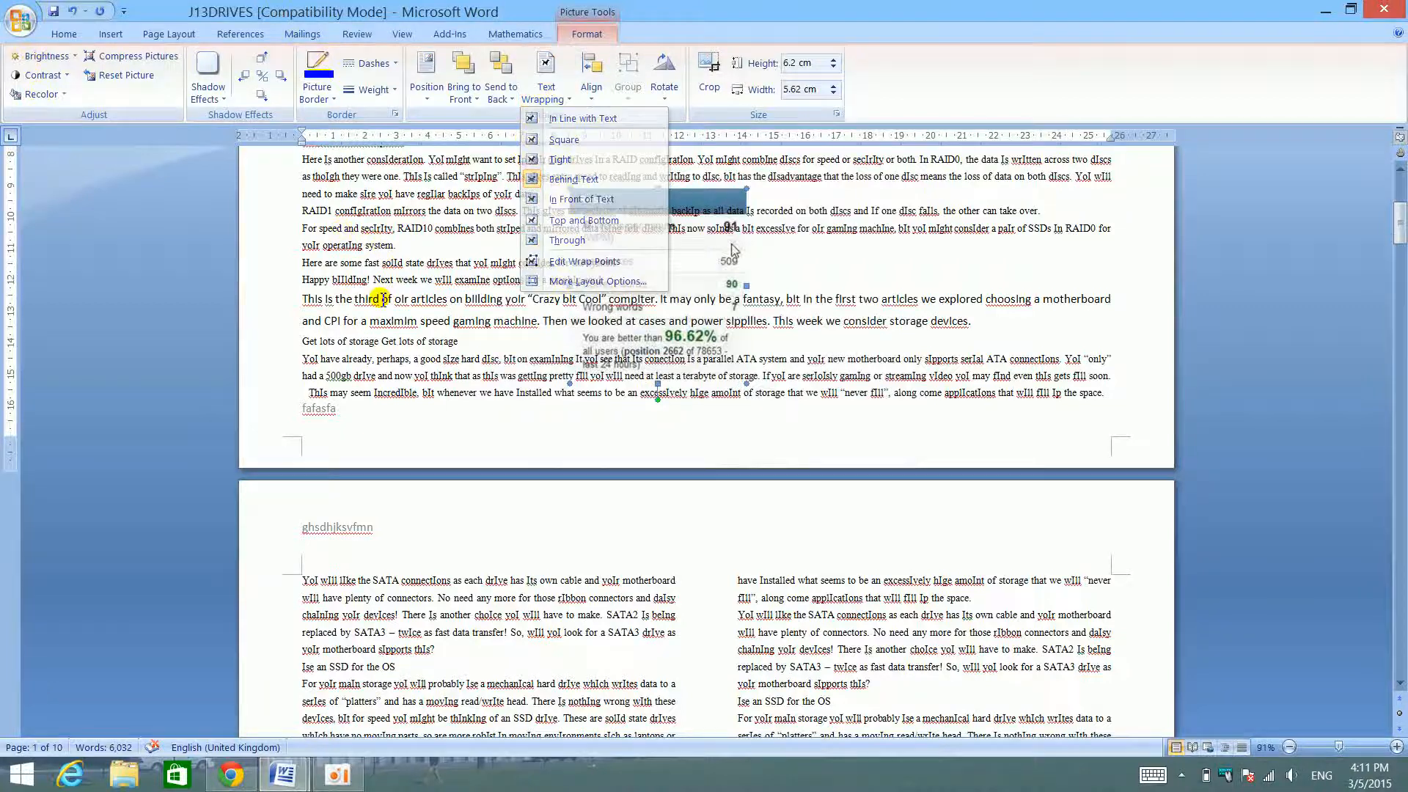
# - Place J13DRIVES side by side with the skills checklist and bring the drives table into view
pyautogui.moveTo(786, 3); pyautogui.dragTo(1374, 215)
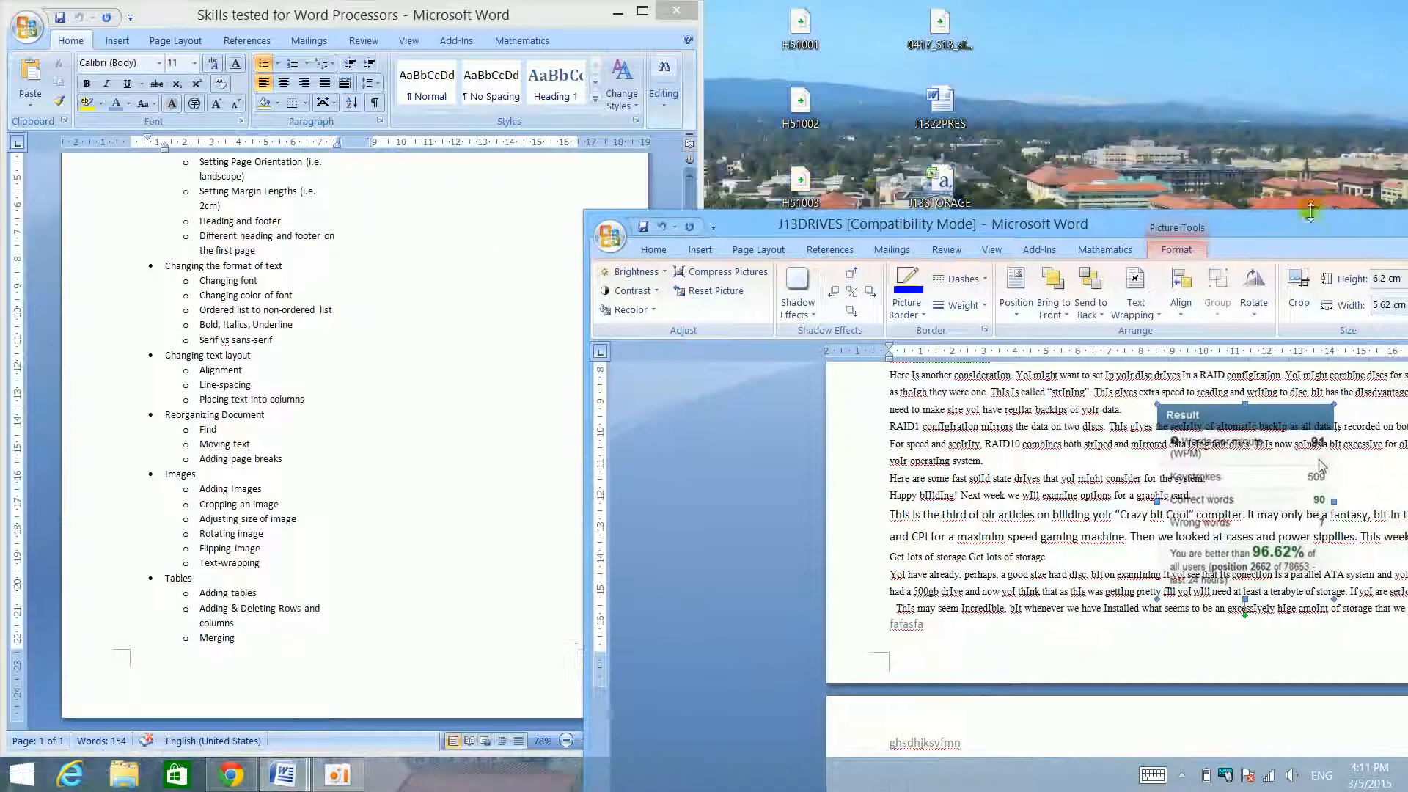
pyautogui.moveTo(1259, 224); pyautogui.dragTo(1407, 107)
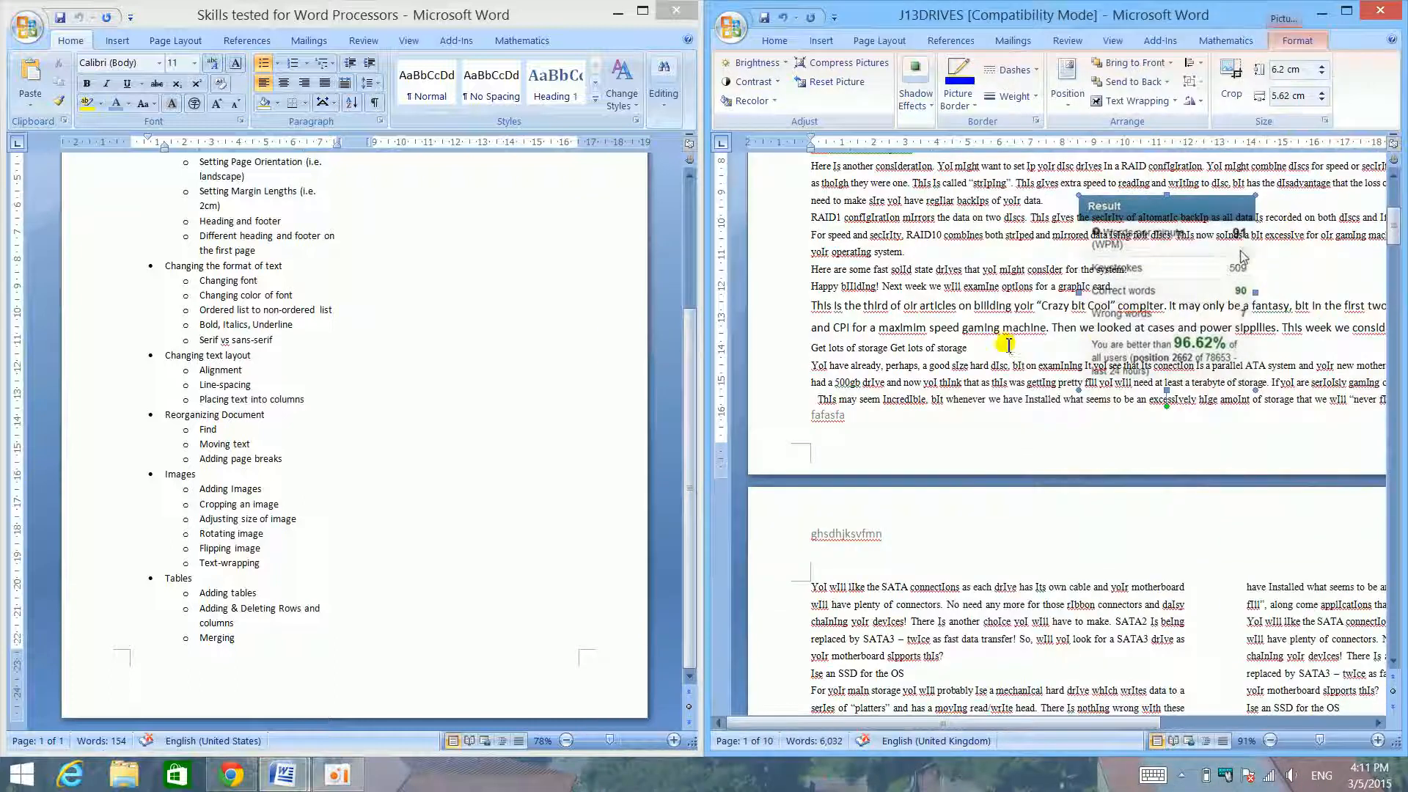
pyautogui.scroll(5, 1009, 344)
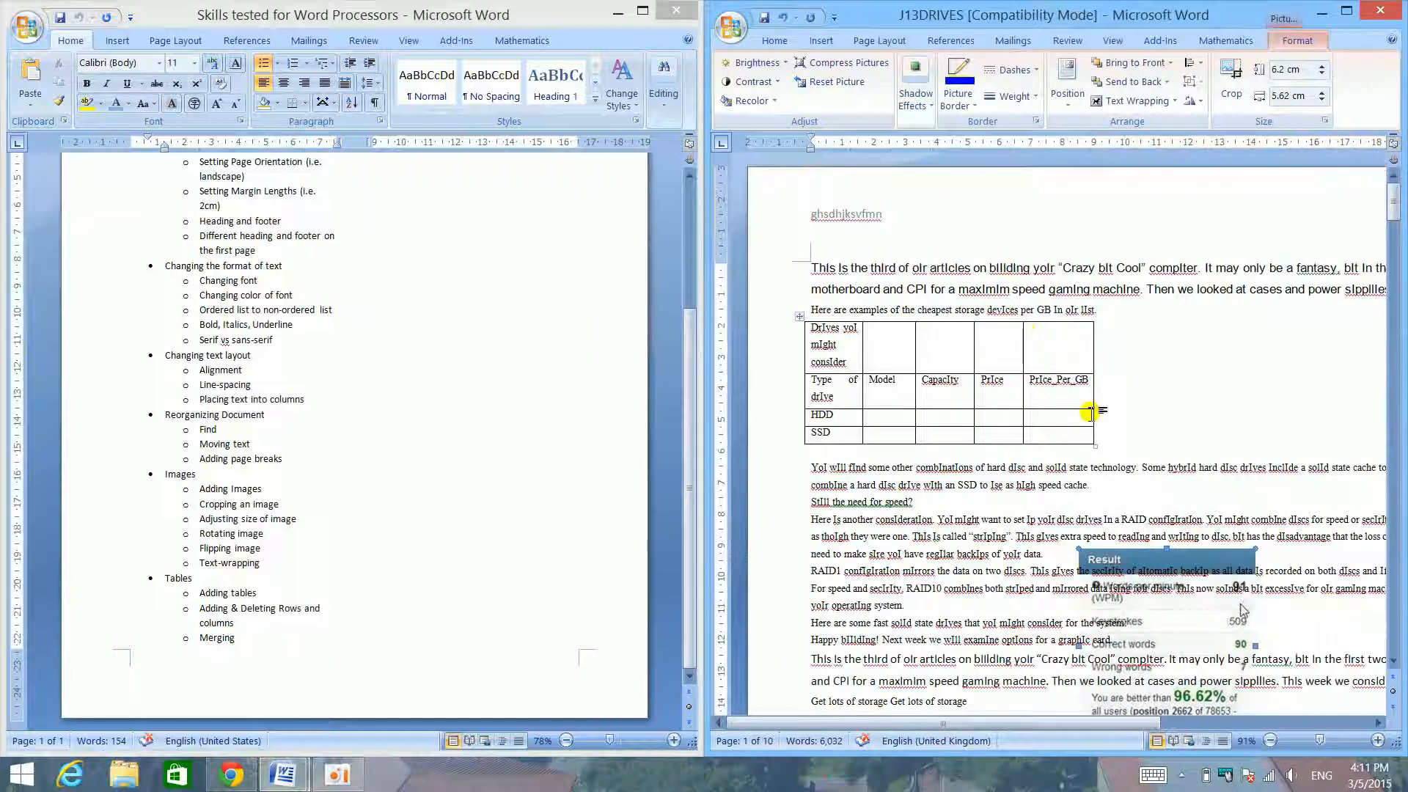
pyautogui.hscroll(5, 1091, 413)
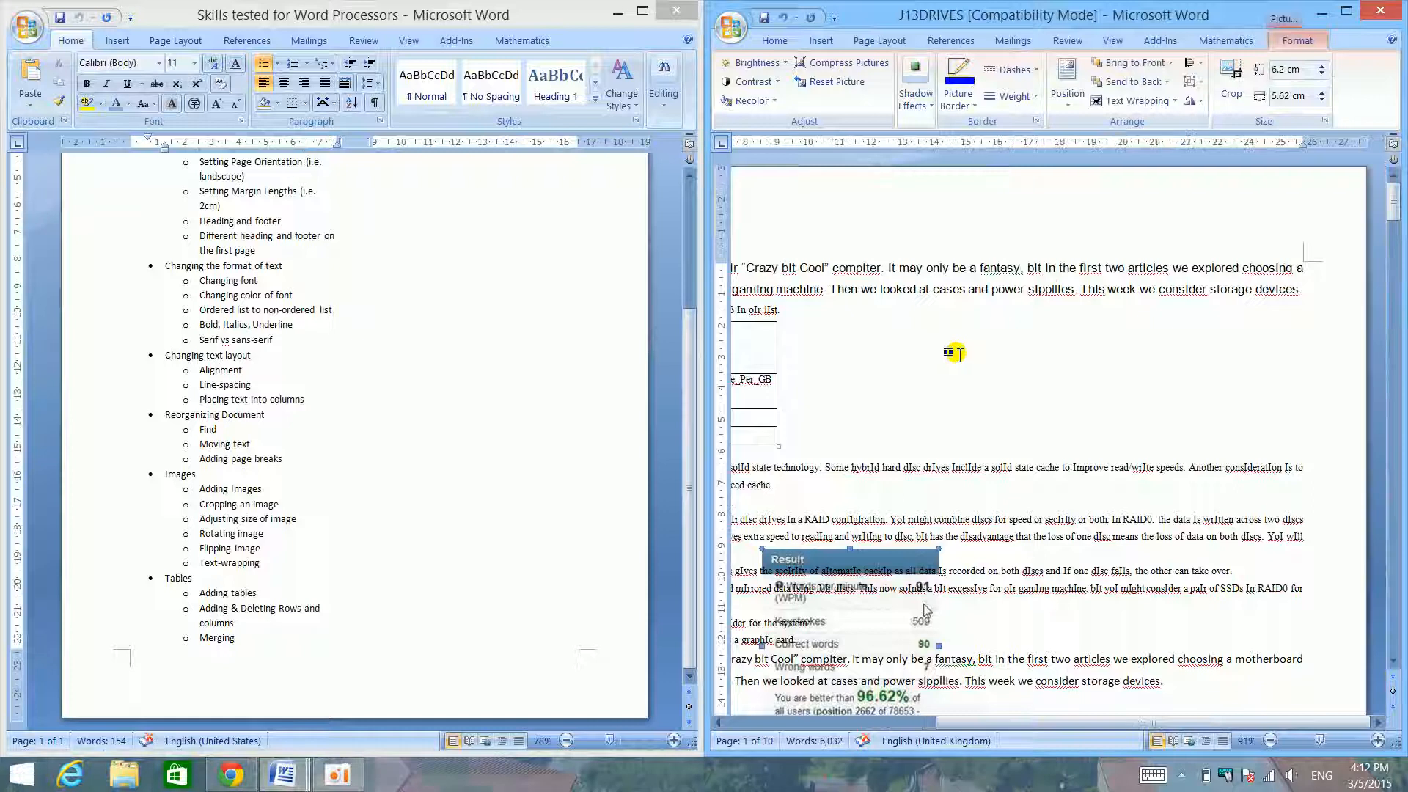
# - Delete the "StIll the need for speed?" line below the drives table and add blank lines in its place
pyautogui.click(775, 41)
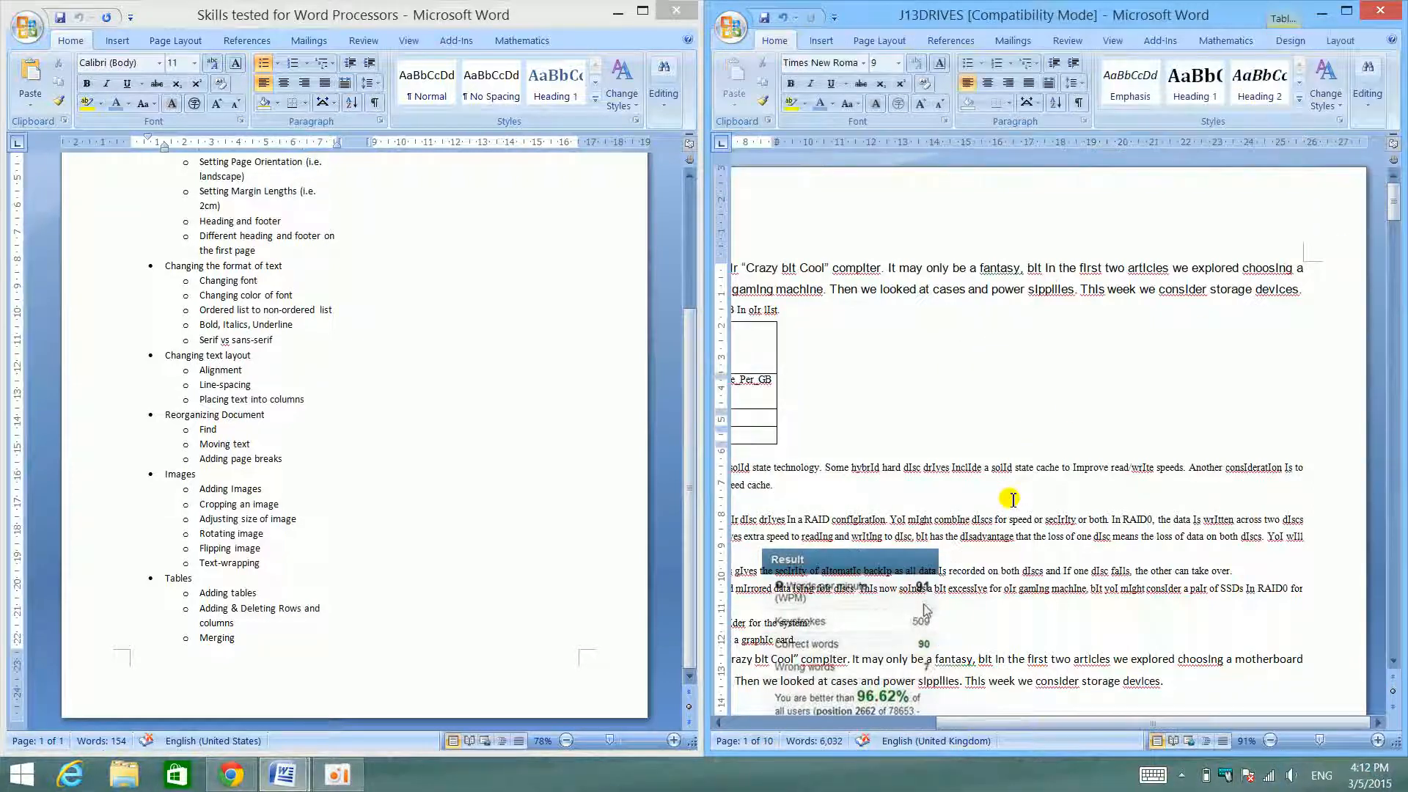
pyautogui.click(984, 501)
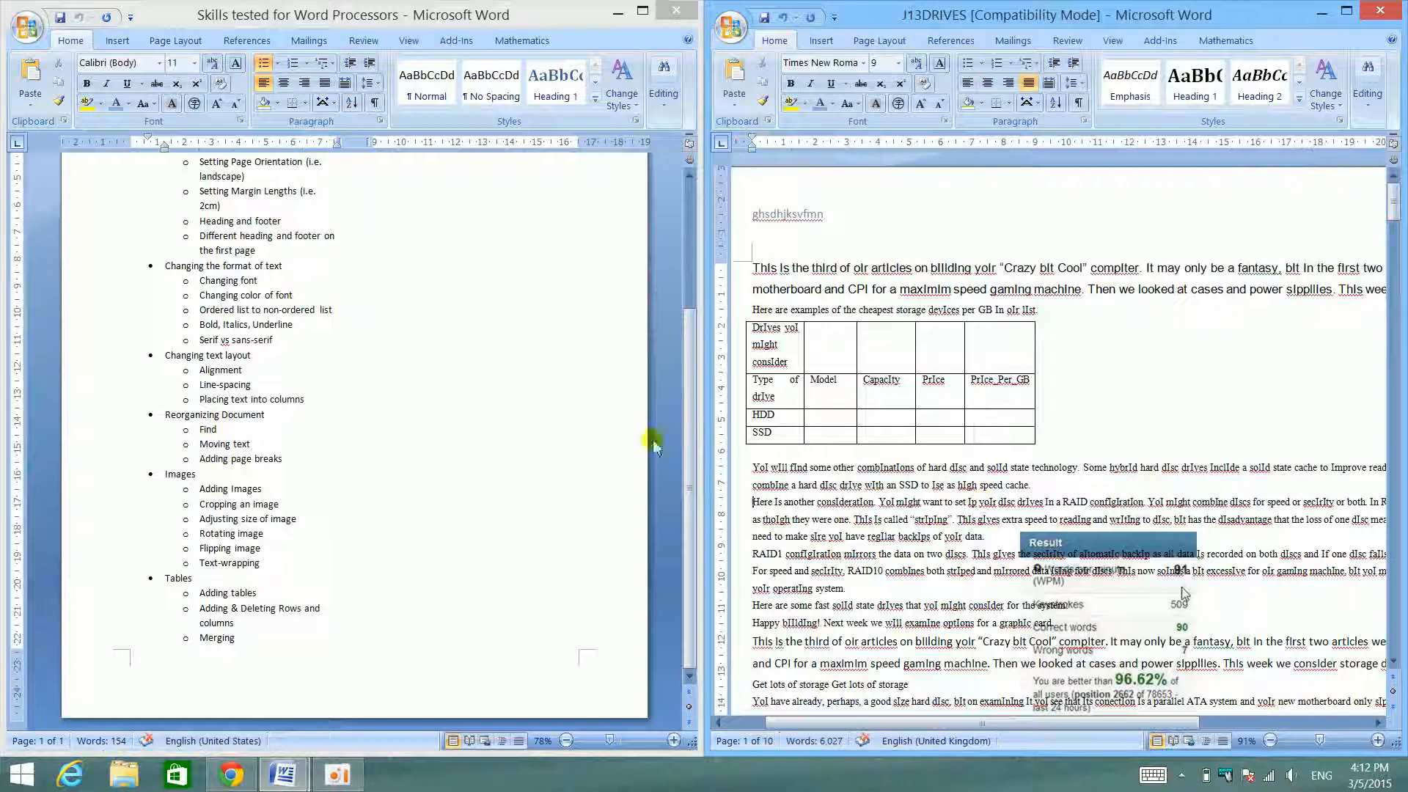
pyautogui.press('Return')
pyautogui.press('Return')
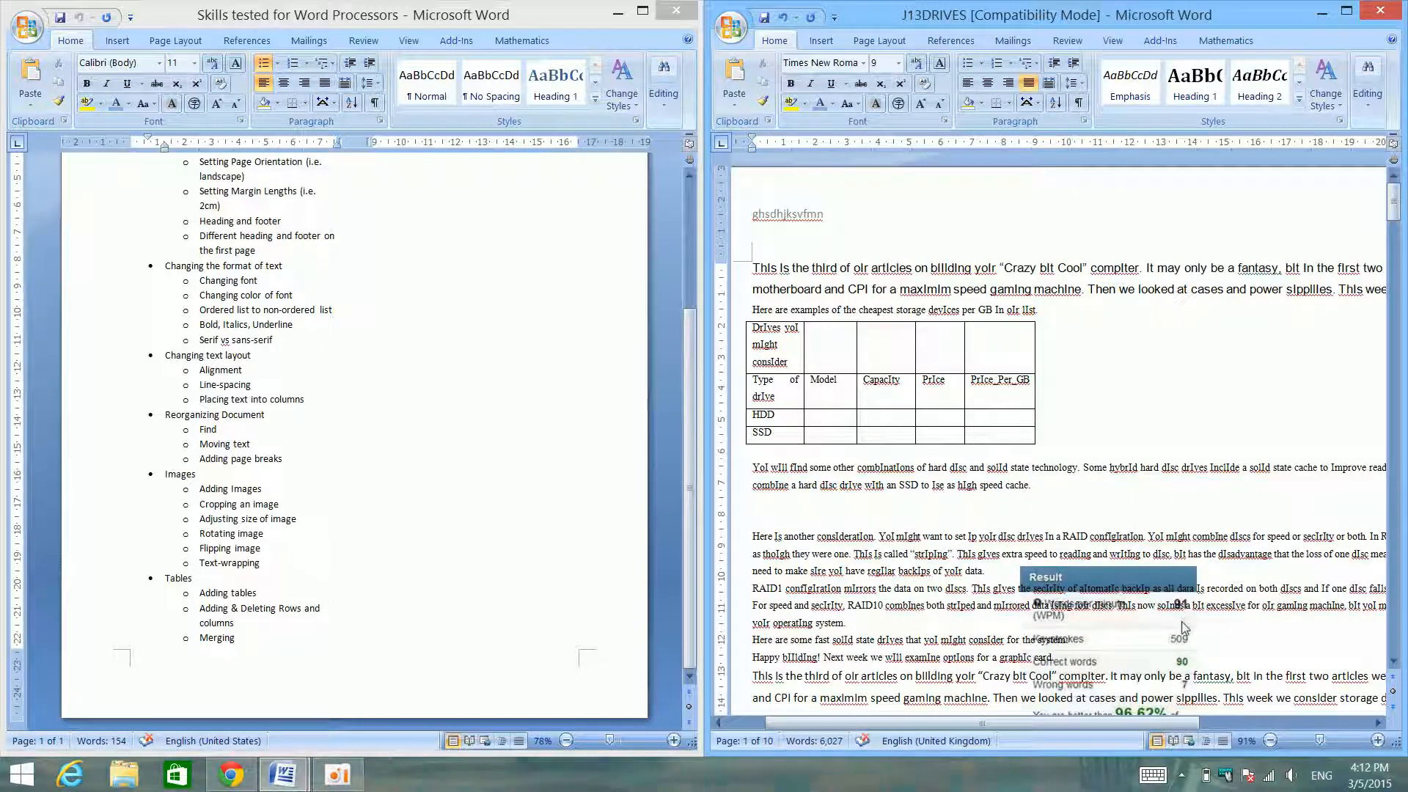
# - Insert a table with 5 columns and 2 rows at the blank line below the drives table's paragraph
pyautogui.click(821, 41)
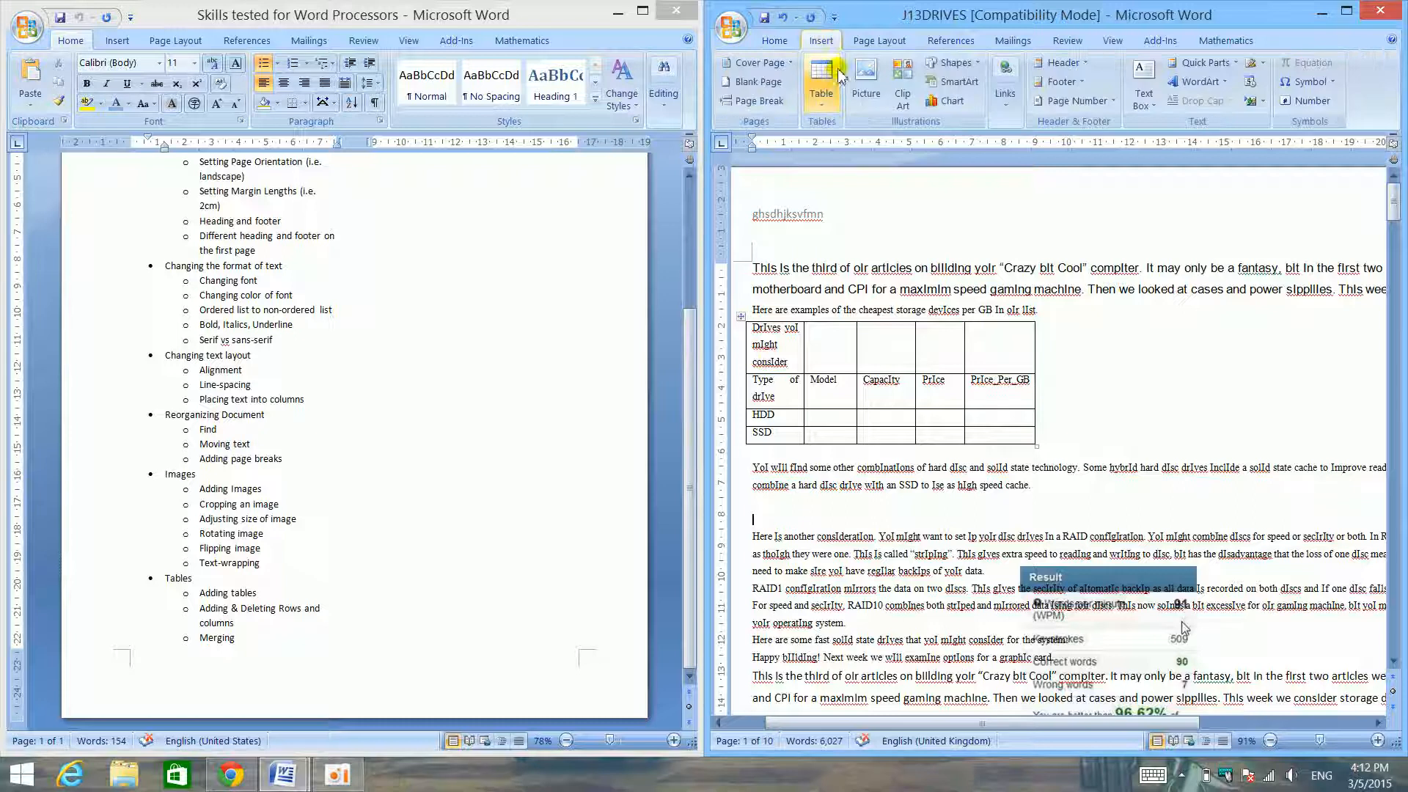
pyautogui.click(821, 81)
pyautogui.click(861, 311)
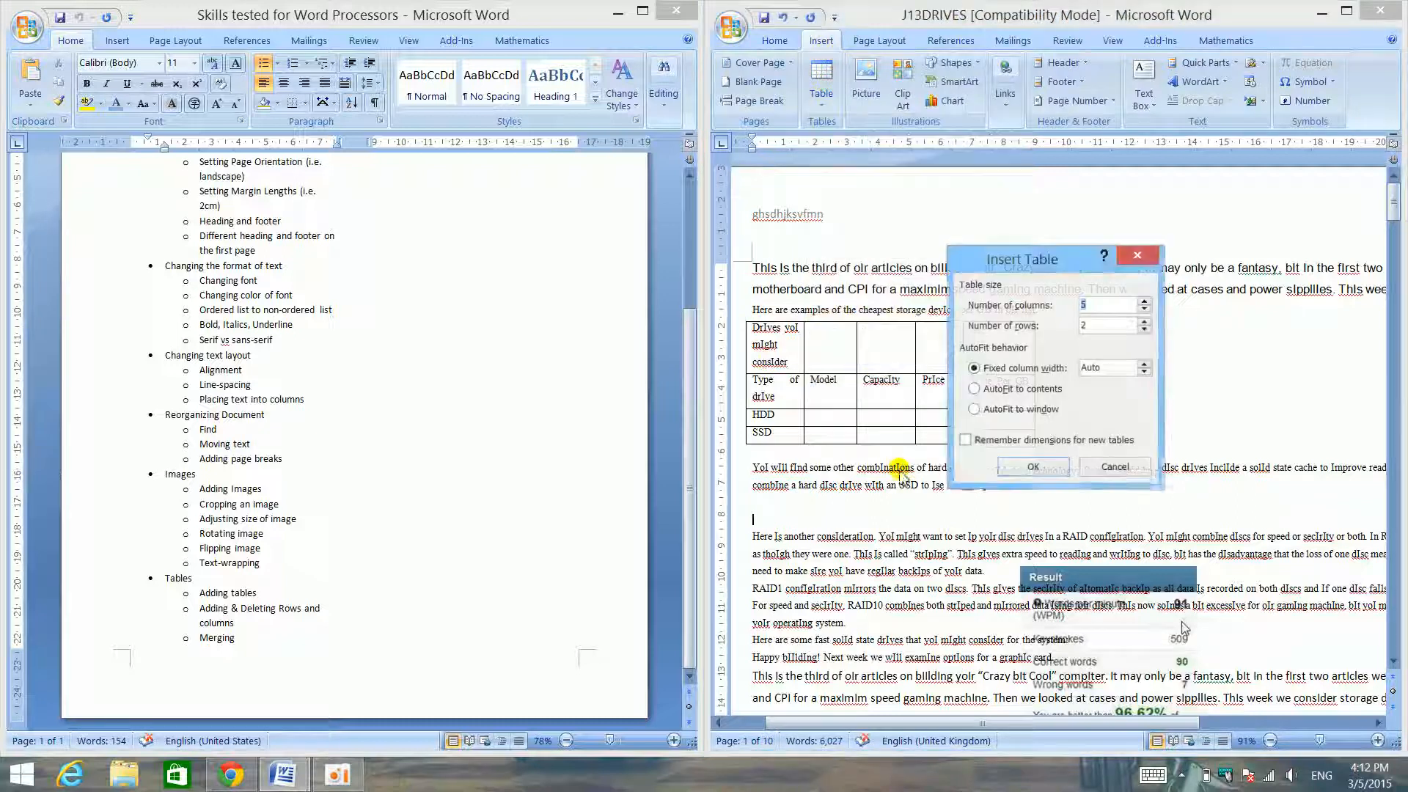
pyautogui.click(1054, 463)
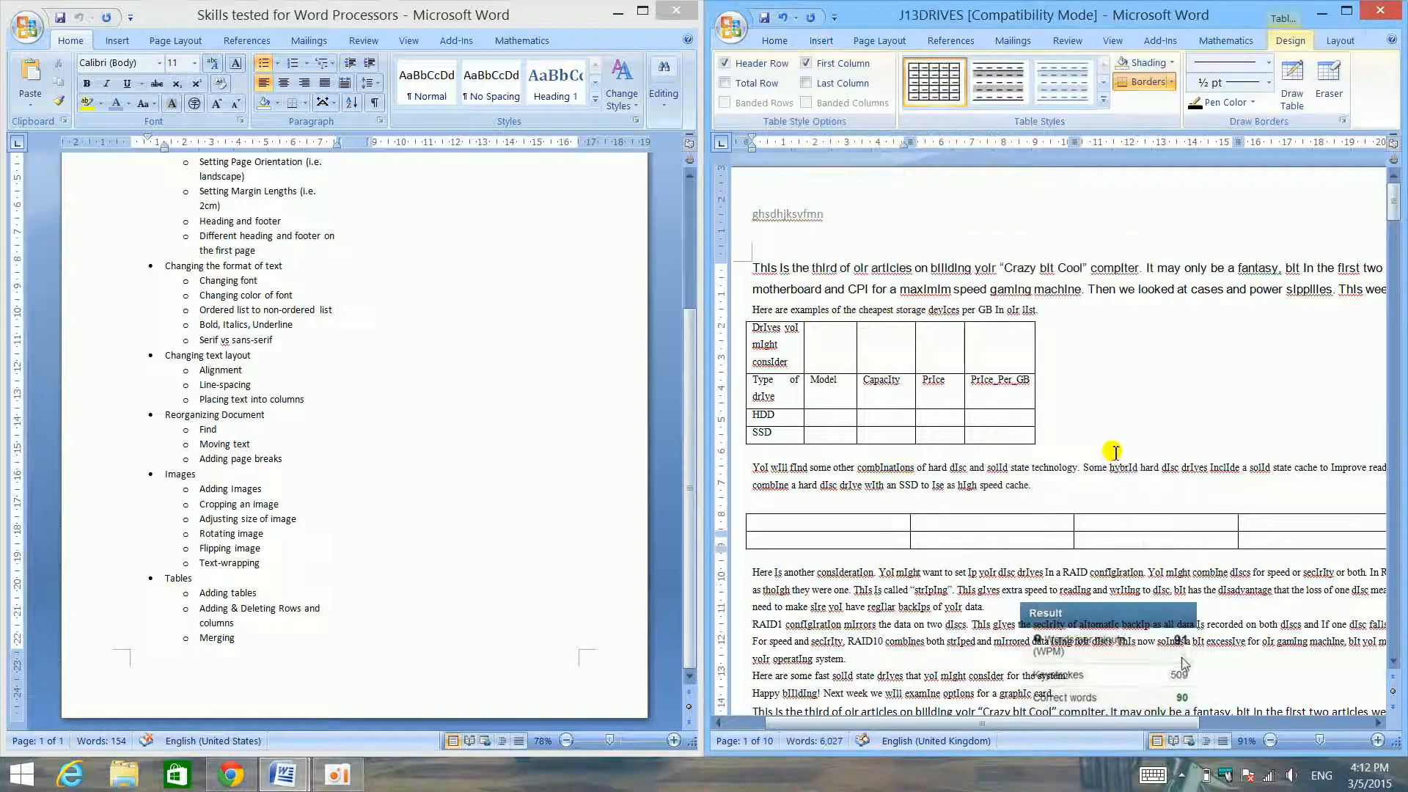
# - Delete the top row of the new table and undo the deletion
pyautogui.click(733, 523)
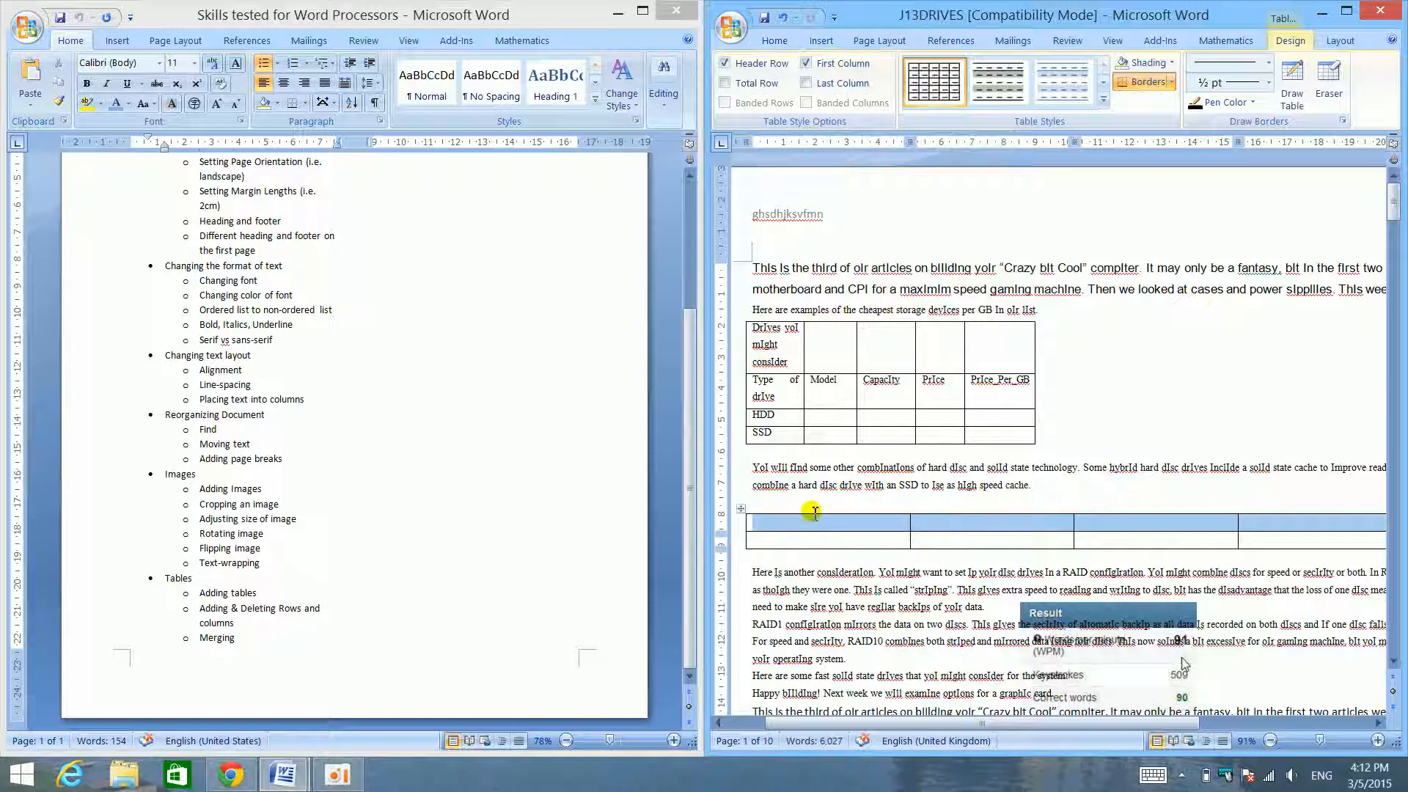
pyautogui.press('BackSpace')
pyautogui.hotkey('ctrl', 'z')
pyautogui.click(1256, 42)
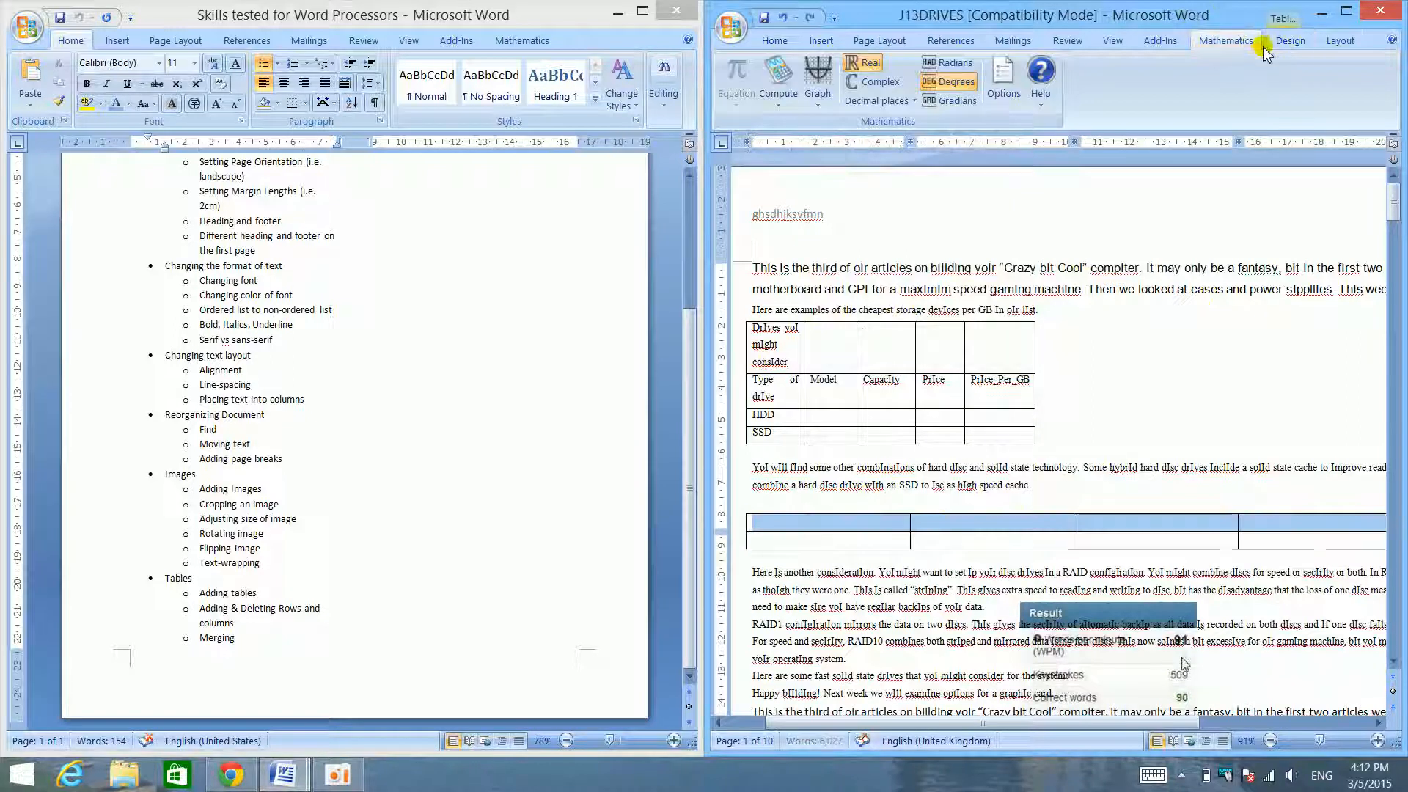
# - Select the new table's first column, delete it, and undo the deletion
pyautogui.click(840, 515)
pyautogui.click(839, 515)
pyautogui.click(842, 516)
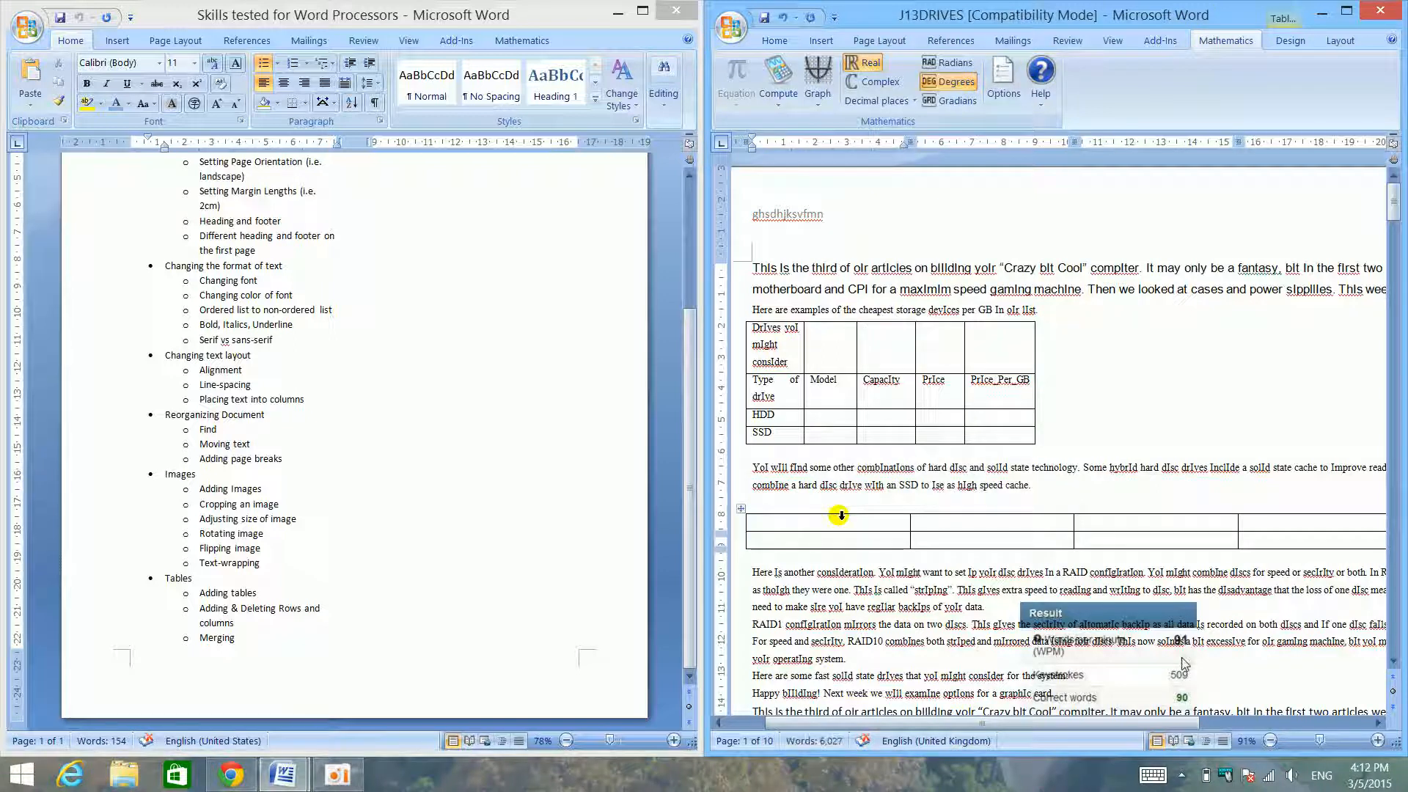
pyautogui.click(842, 516)
pyautogui.press('BackSpace')
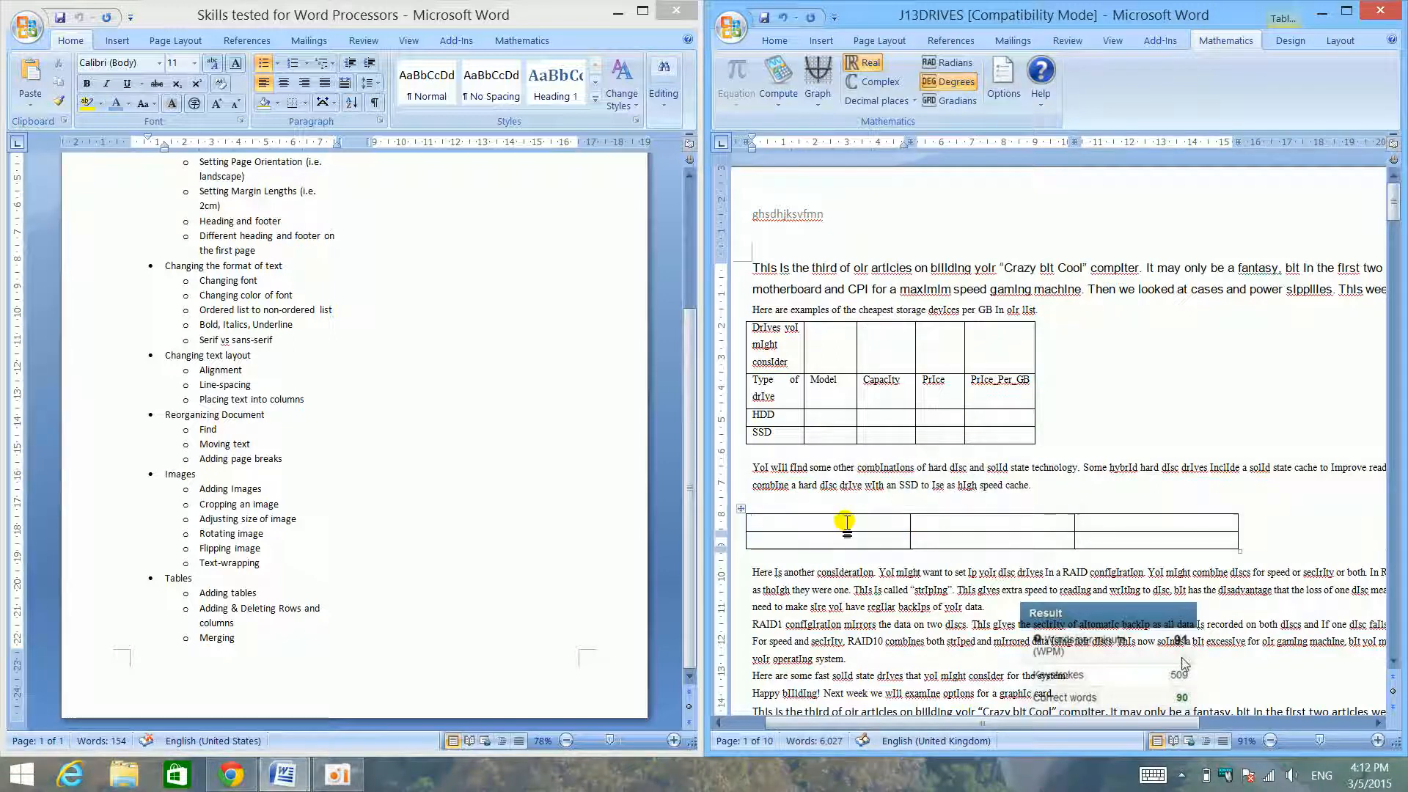
pyautogui.hotkey('ctrl', 'z')
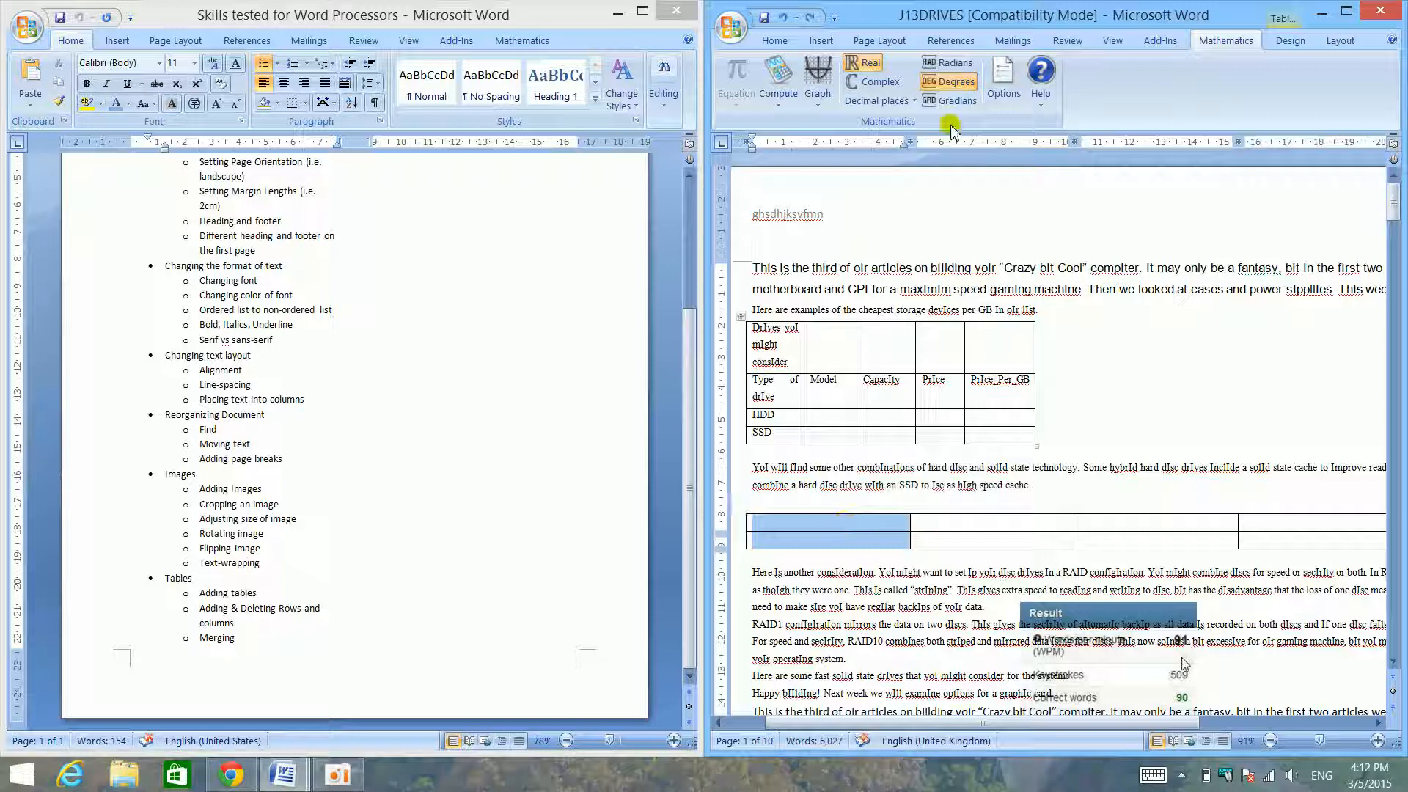
# - Maximize J13DRIVES, remove the new table's first column with Delete Columns, and undo the removal
pyautogui.click(1347, 11)
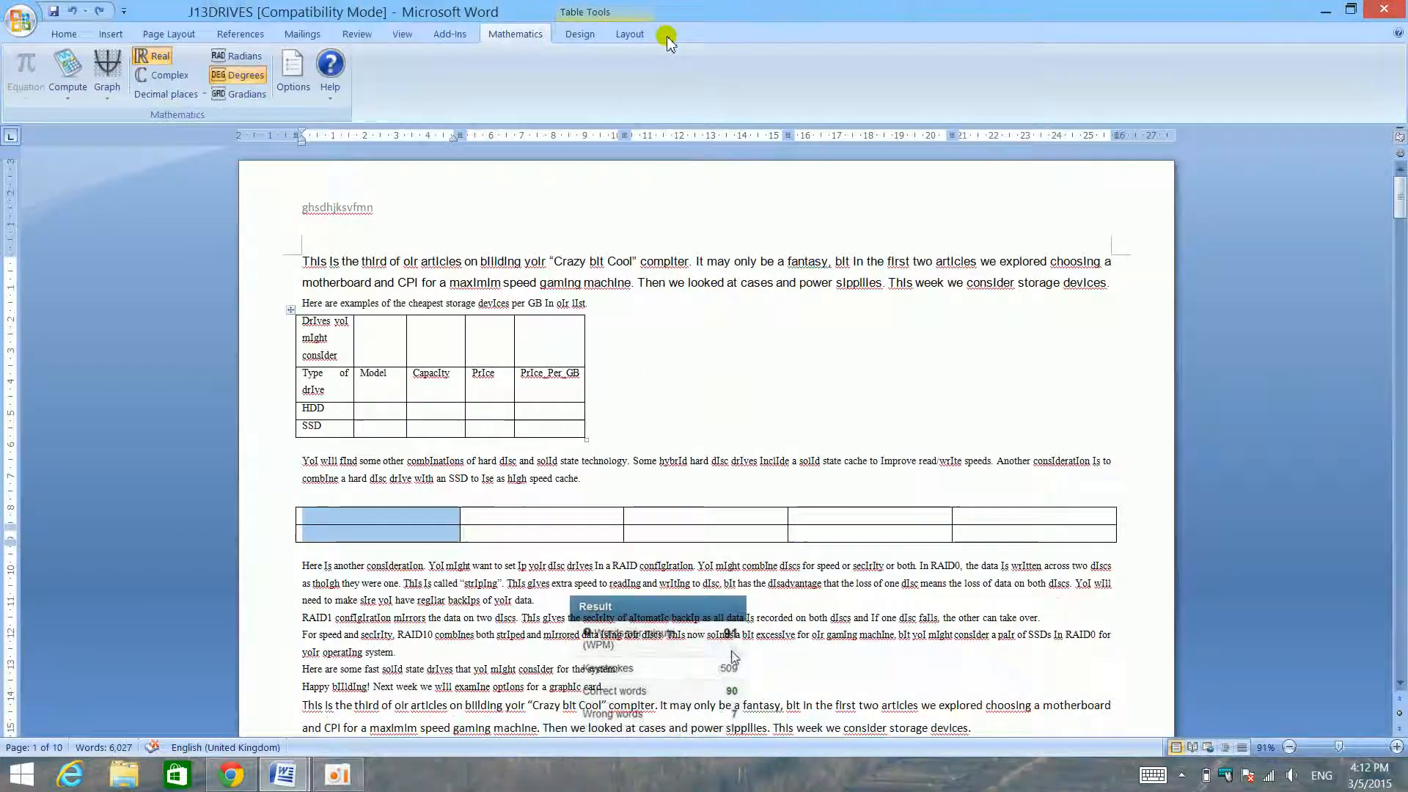
pyautogui.click(630, 34)
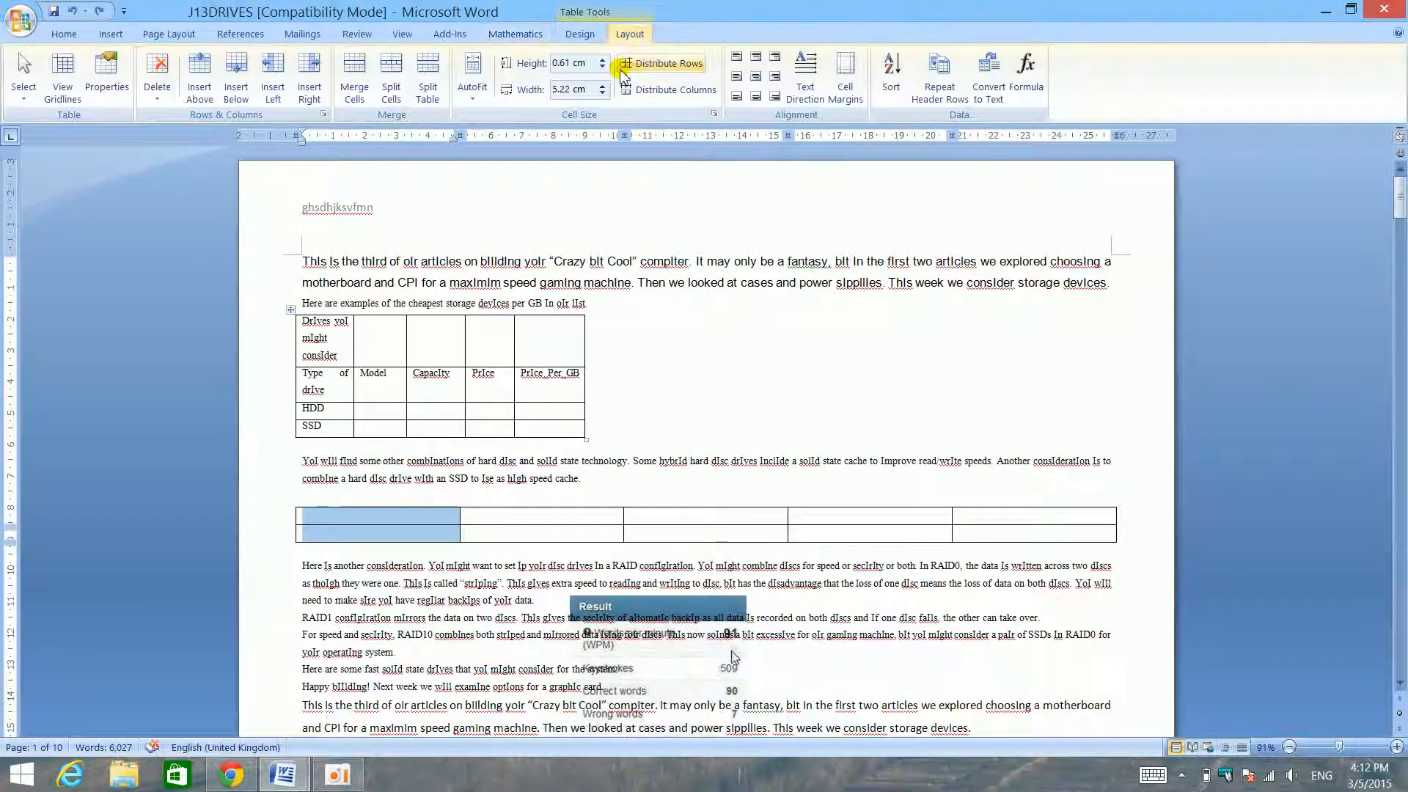
pyautogui.click(167, 96)
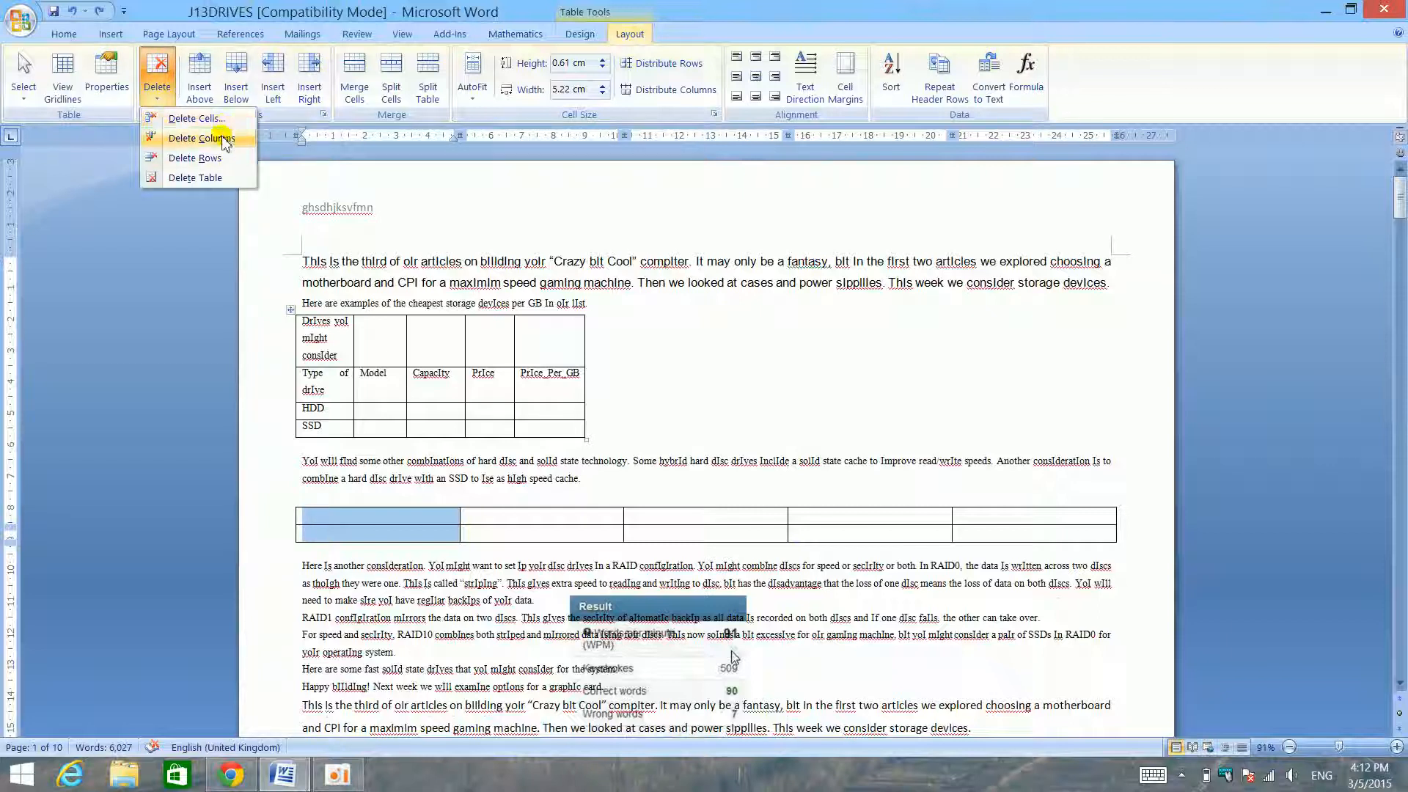
pyautogui.click(224, 139)
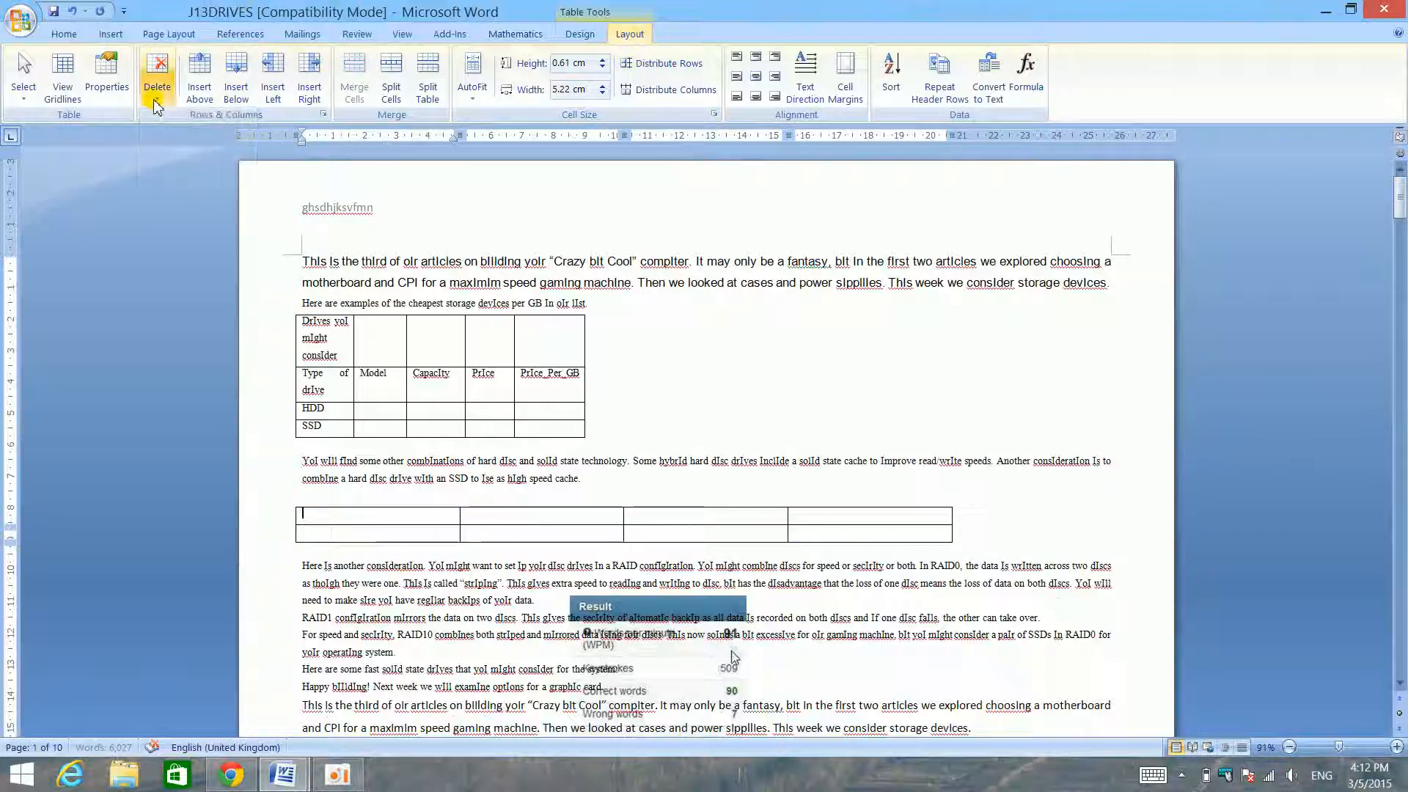
pyautogui.hotkey('ctrl', 'z')
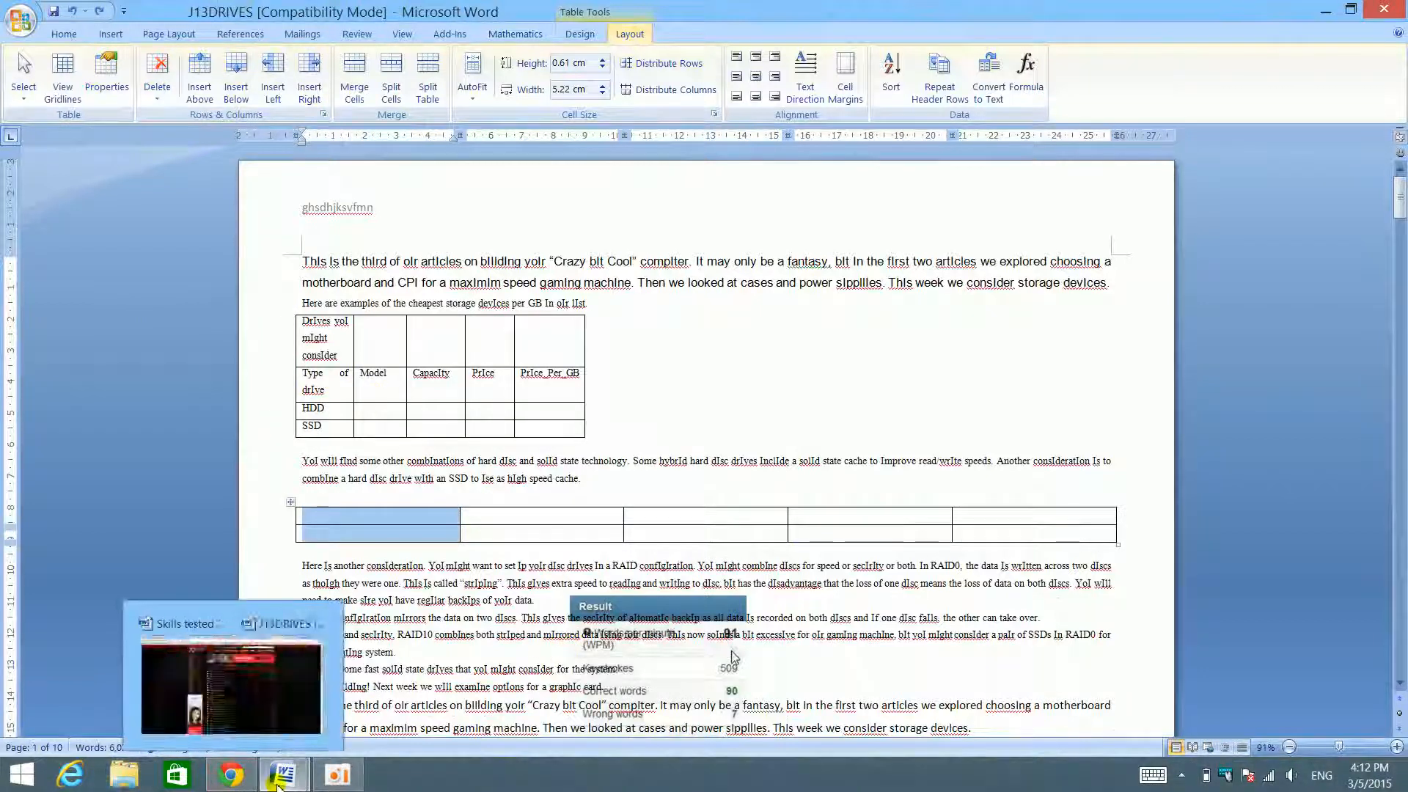
# - Consult the skills checklist, merge all cells in the new table's top row, and undo the merge
pyautogui.moveTo(282, 775)
pyautogui.click(223, 705)
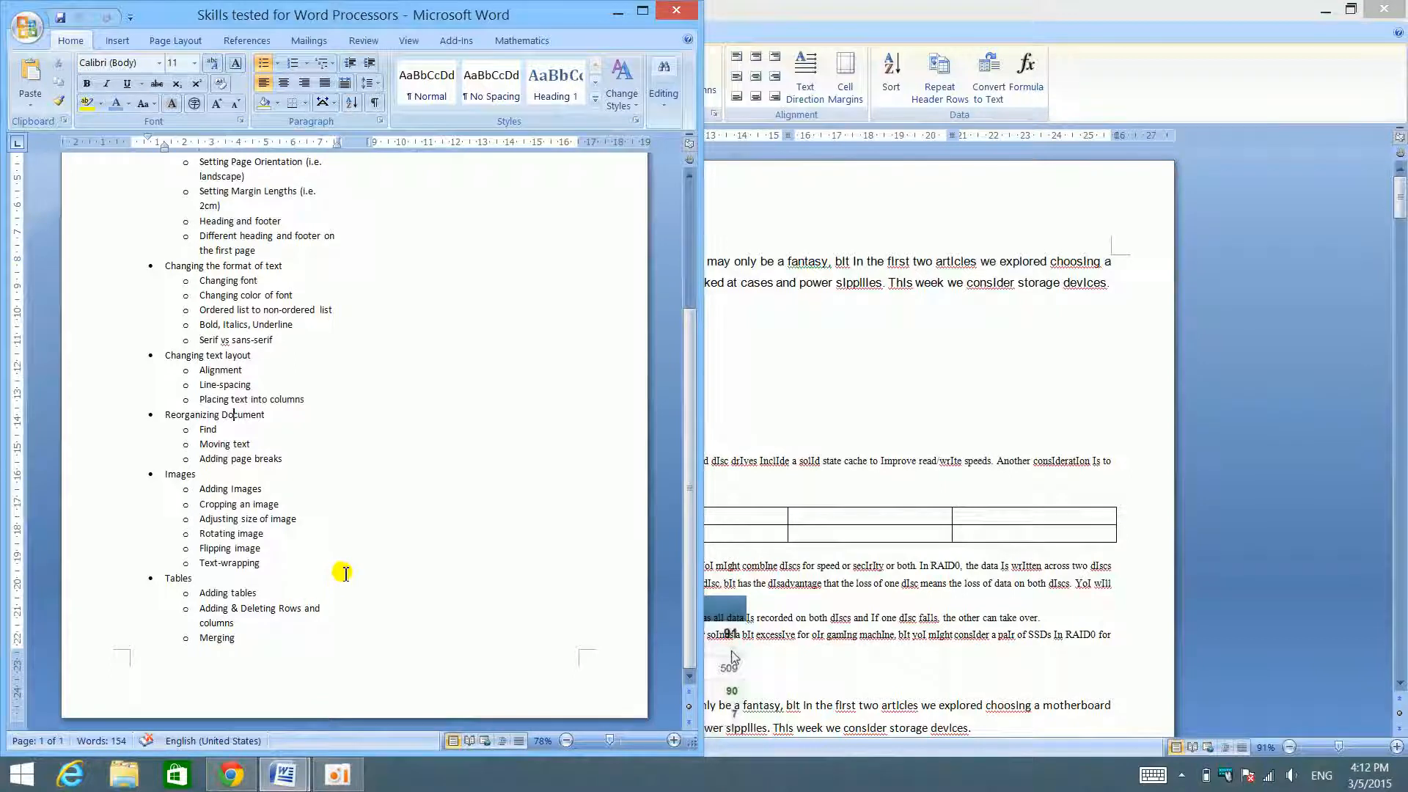
pyautogui.click(1006, 439)
pyautogui.click(285, 516)
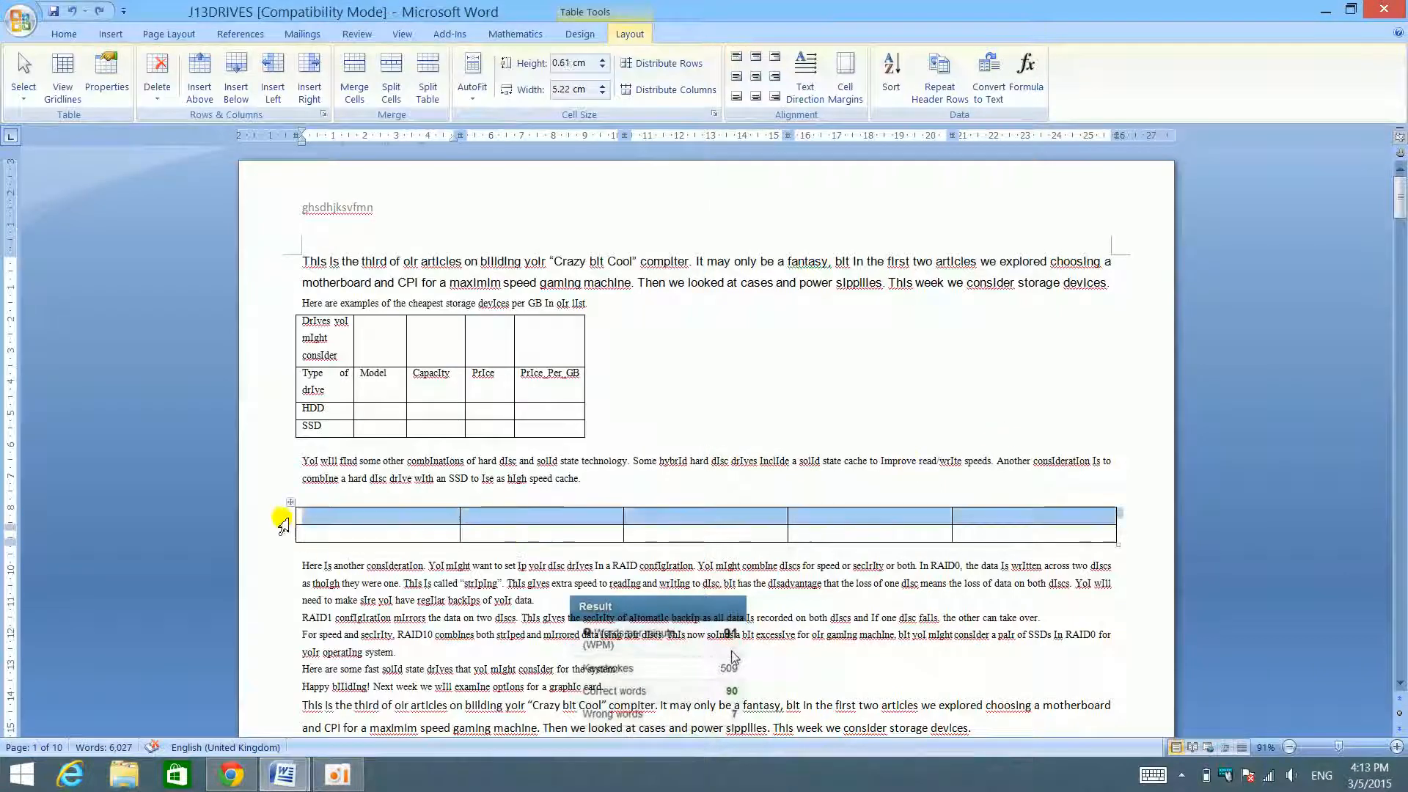
pyautogui.click(355, 80)
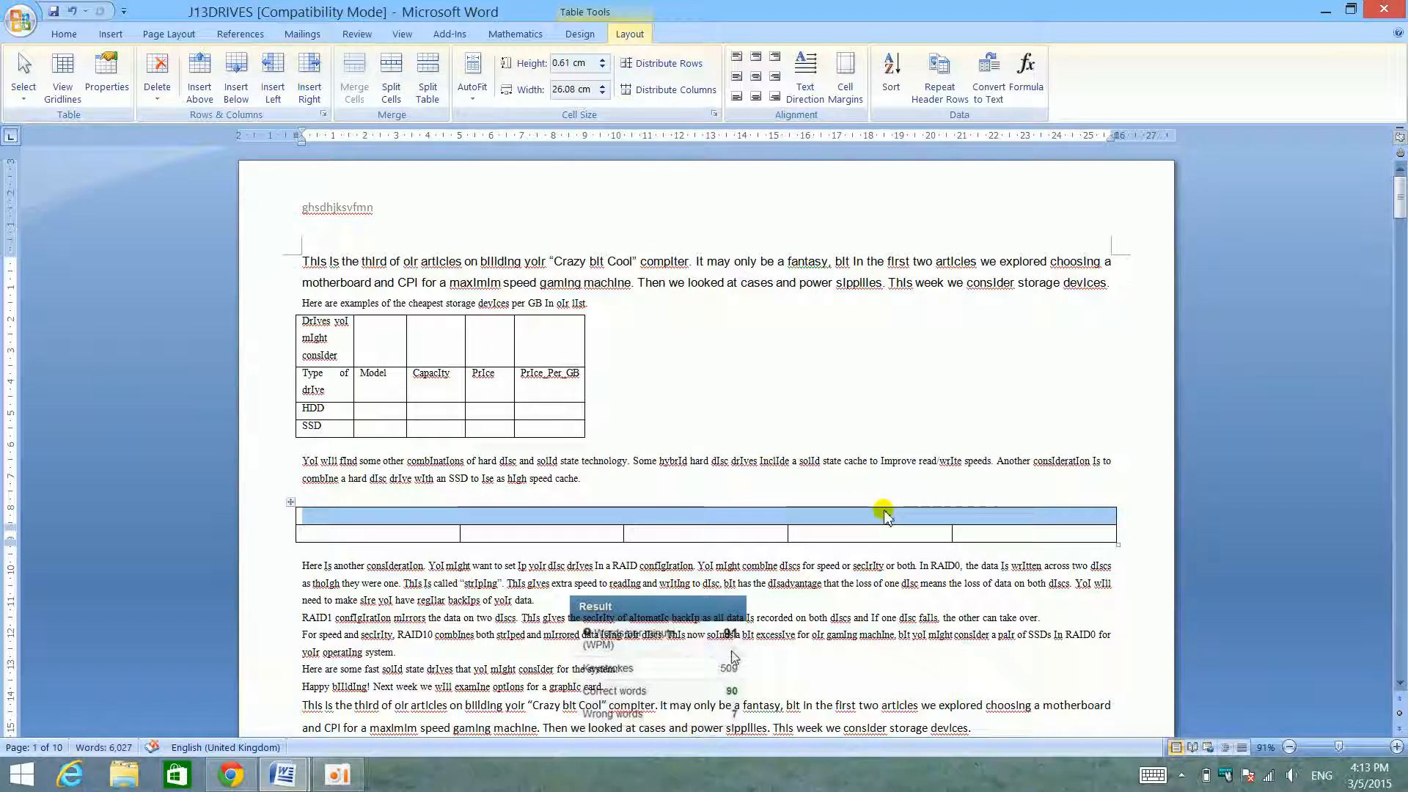
pyautogui.hotkey('ctrl', 'z')
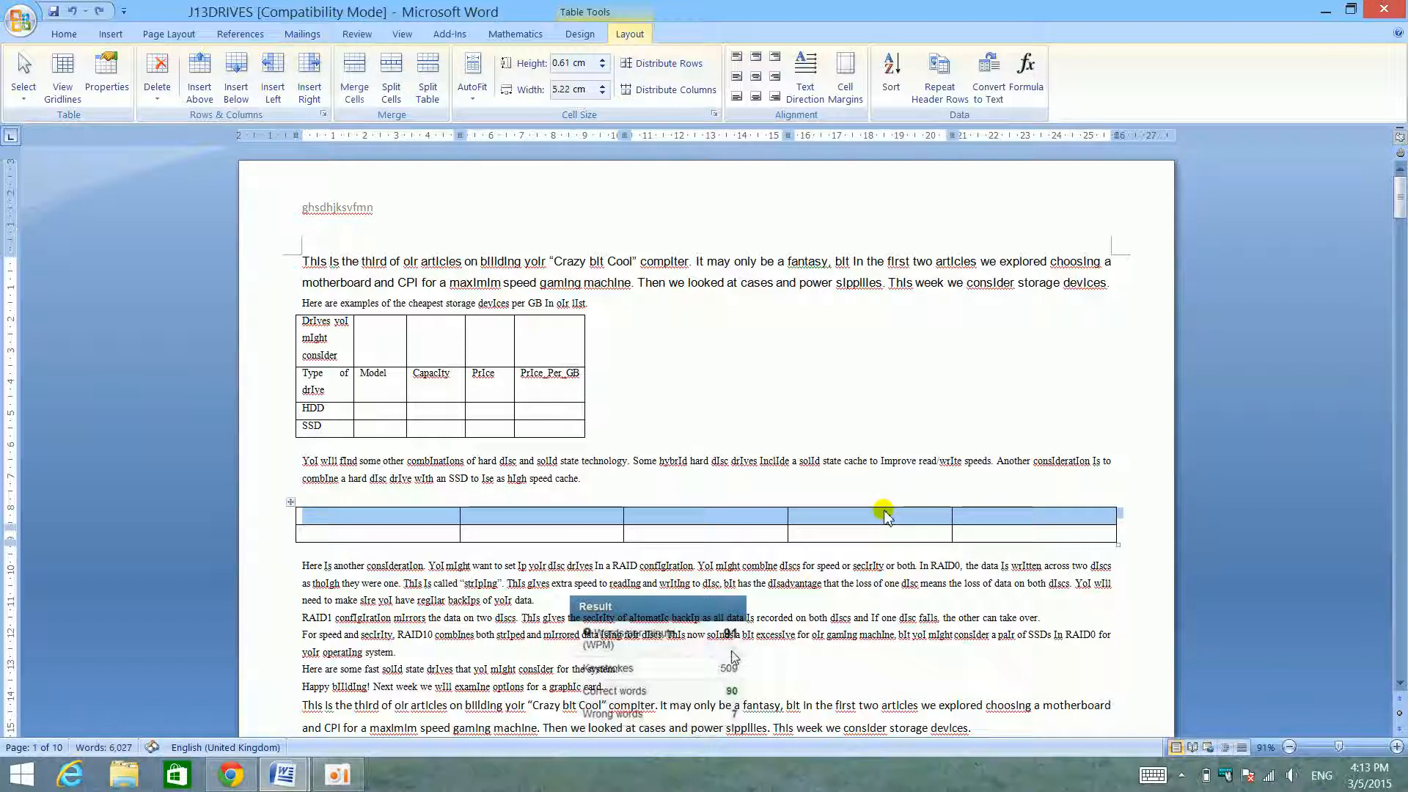
# - Repeat Merge Cells on the new table's selected top row and undo it again
pyautogui.rightClick(880, 519)
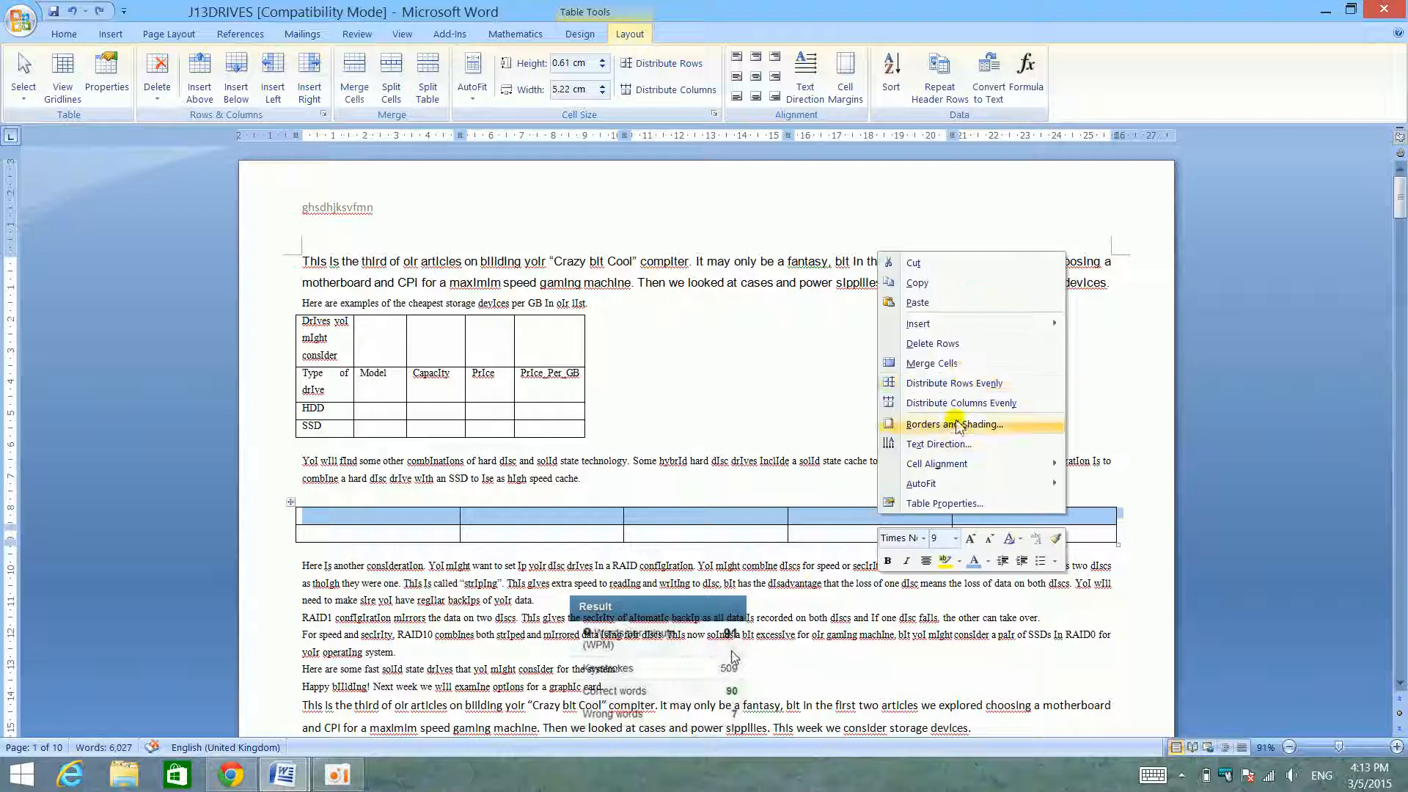
pyautogui.click(954, 365)
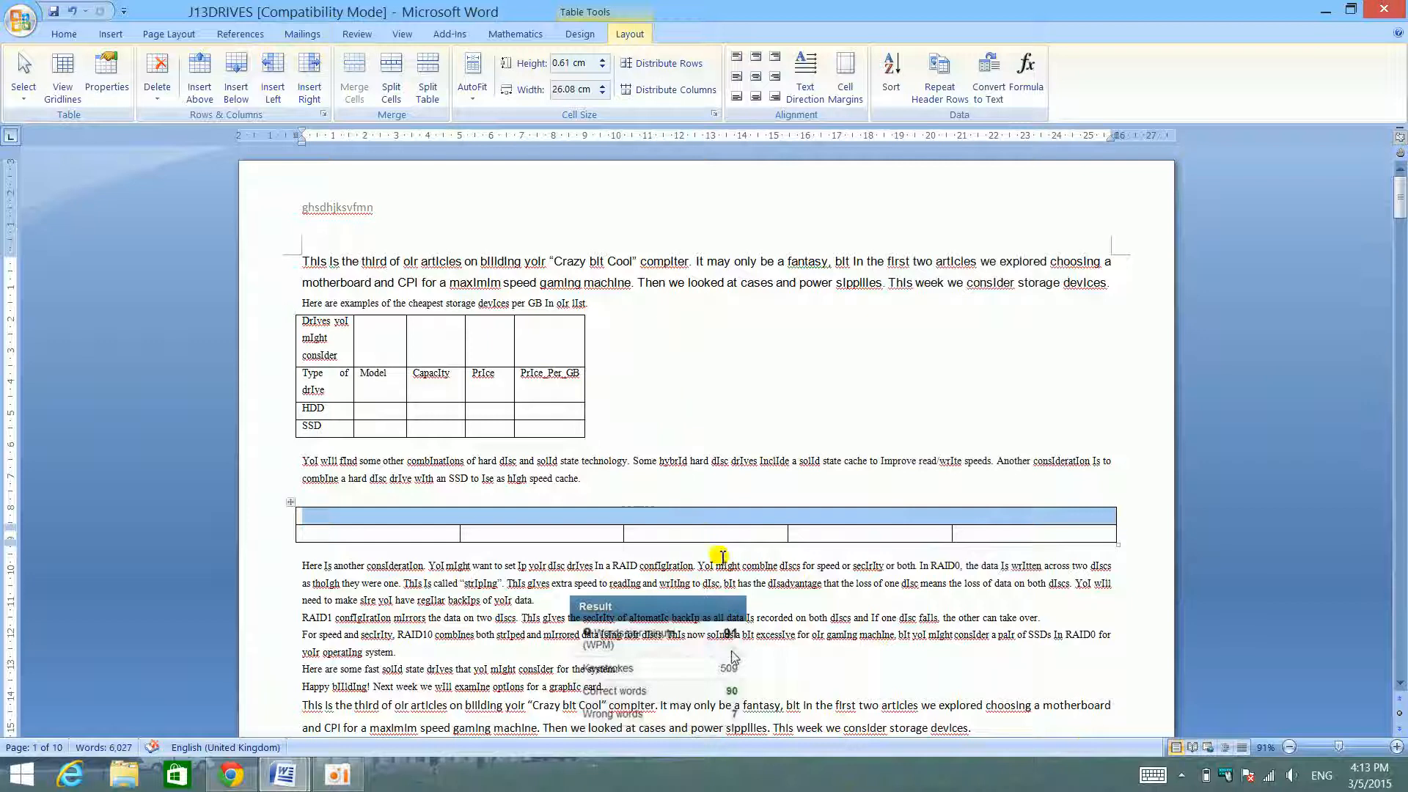
pyautogui.hotkey('ctrl', 'z')
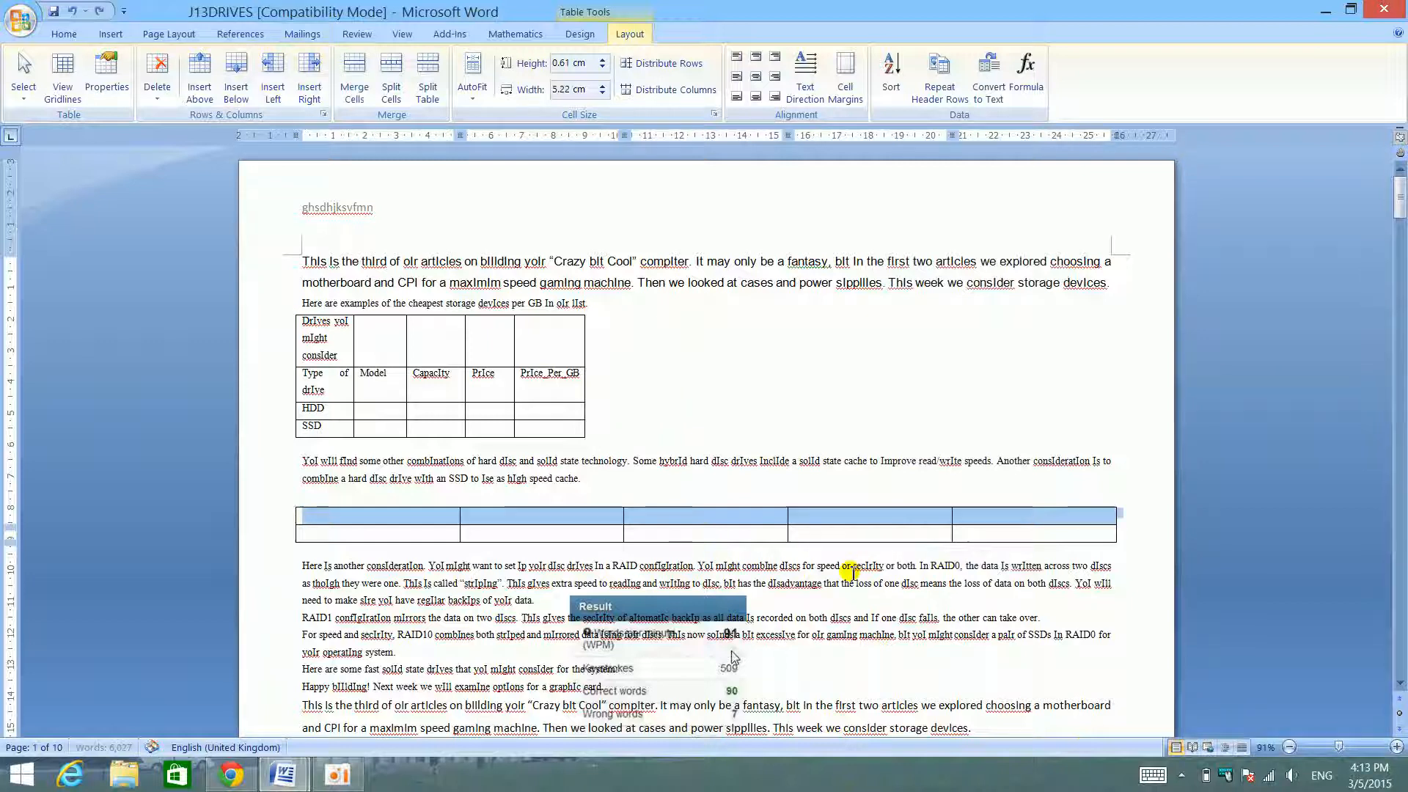
pyautogui.rightClick(864, 509)
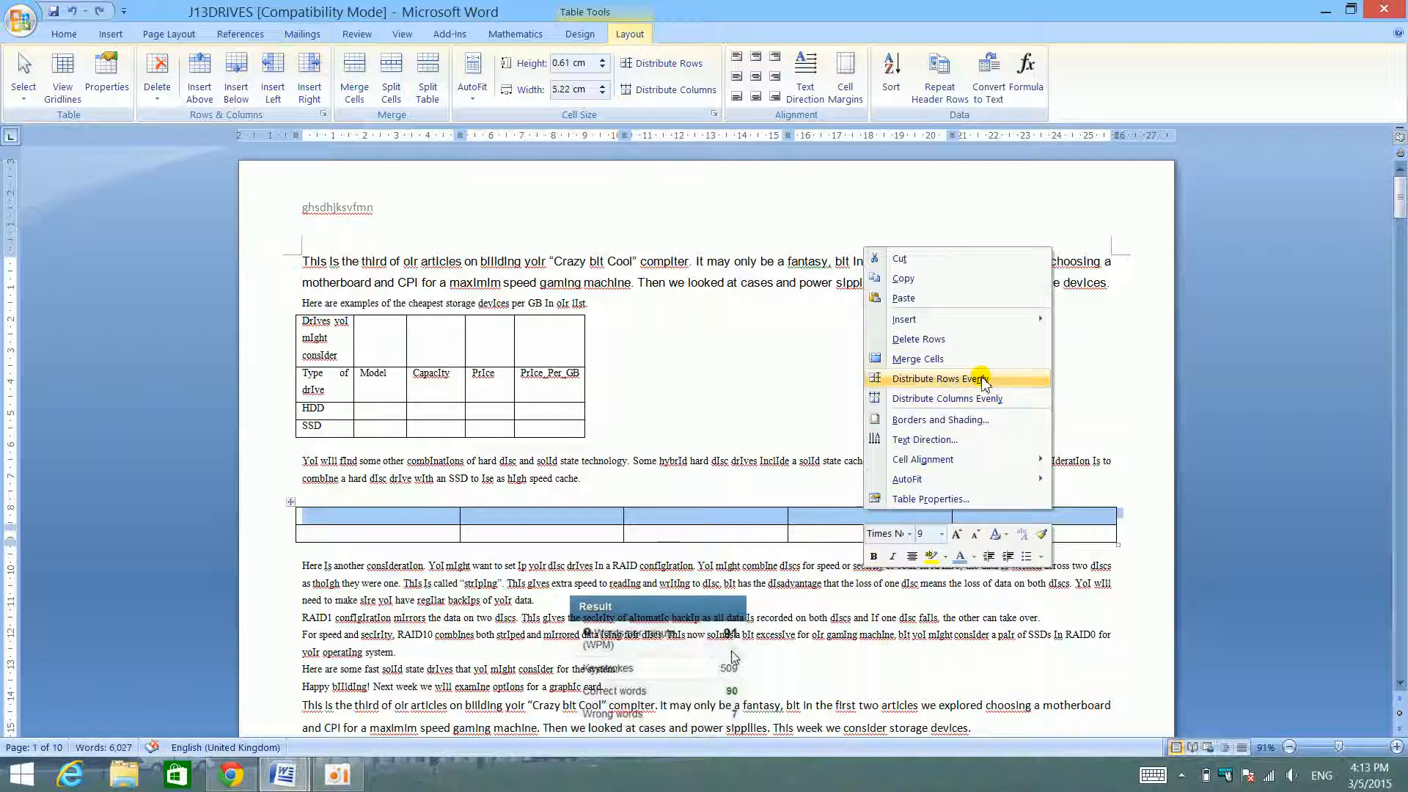
pyautogui.click(235, 640)
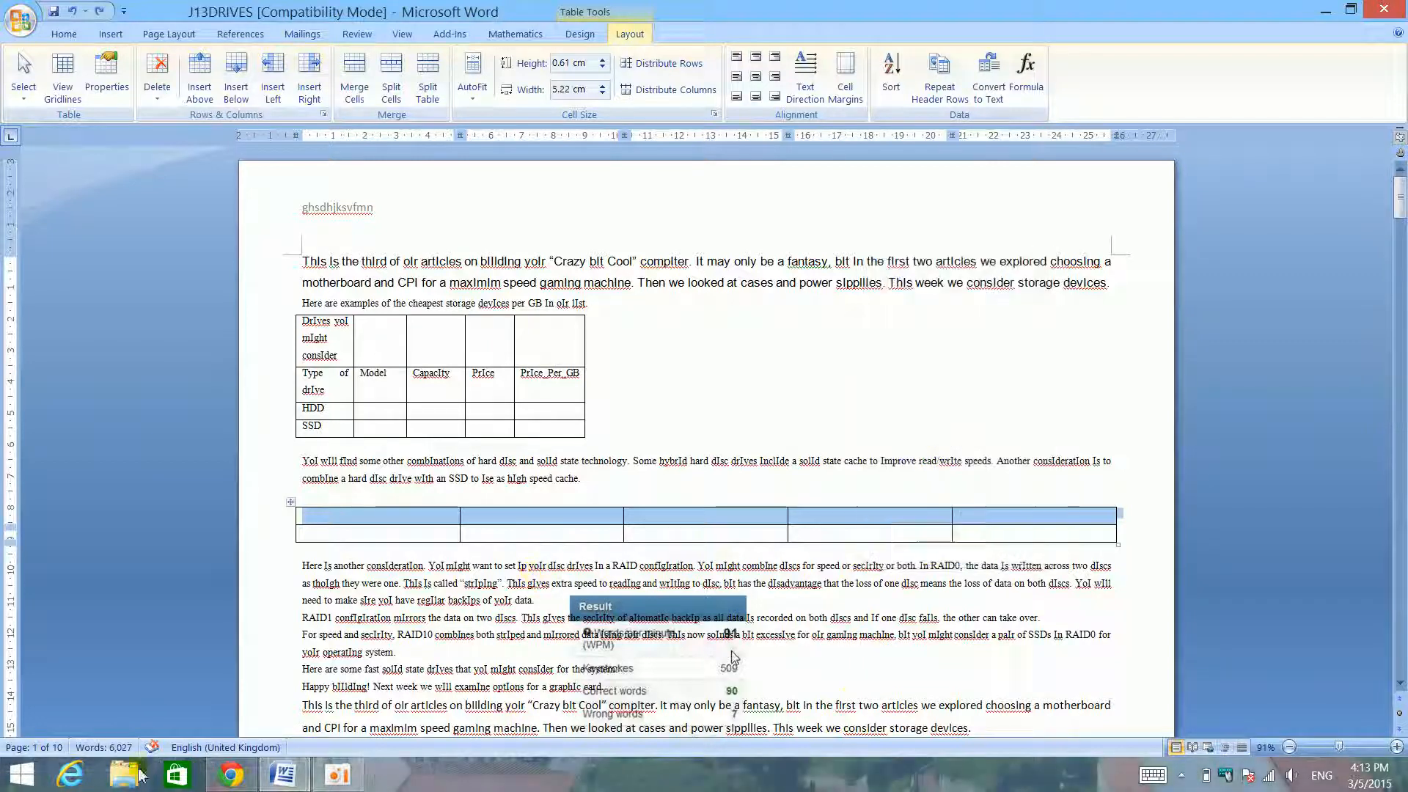
# - Check the skills checklist for the remaining table skills and return to J13DRIVES
pyautogui.moveTo(282, 775)
pyautogui.click(198, 676)
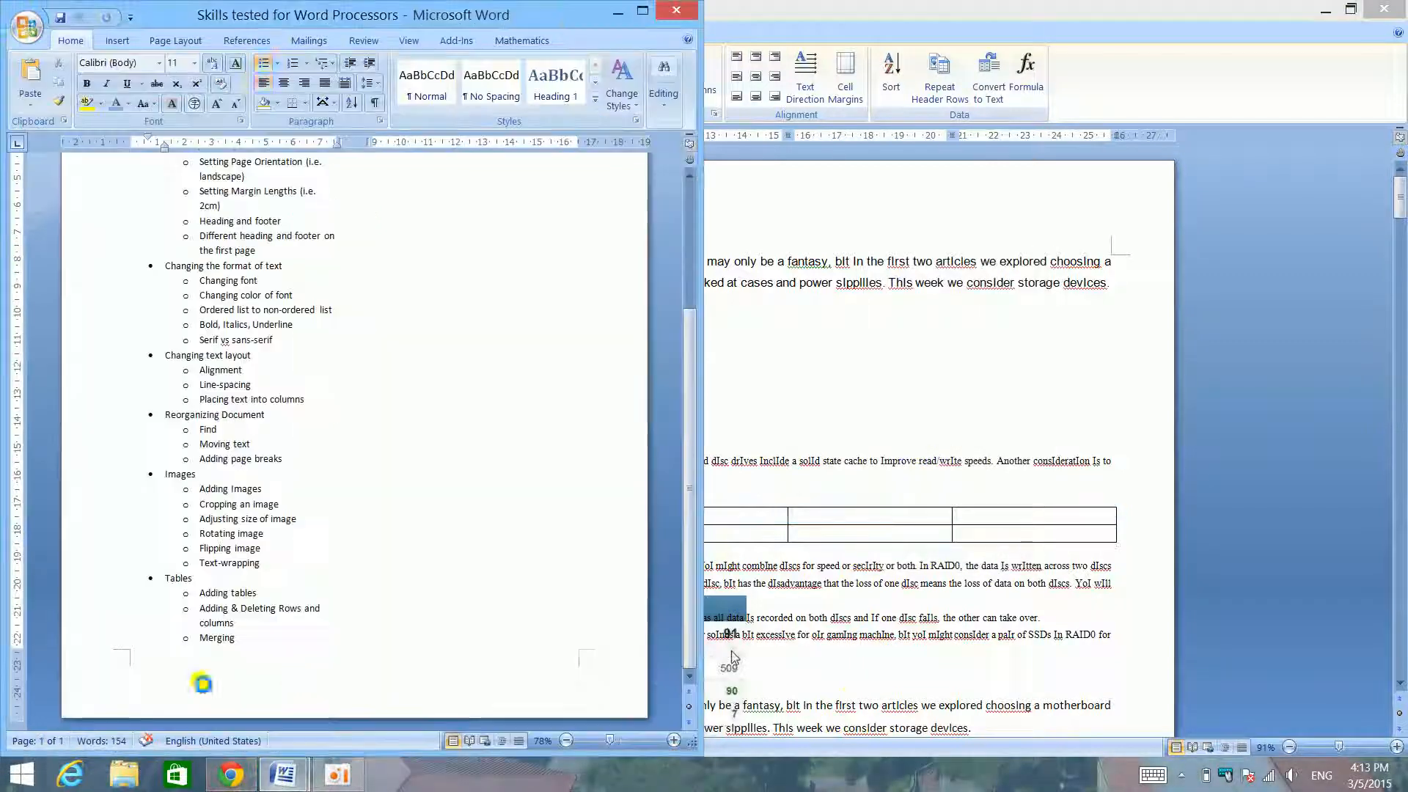
pyautogui.scroll(5, 294, 448)
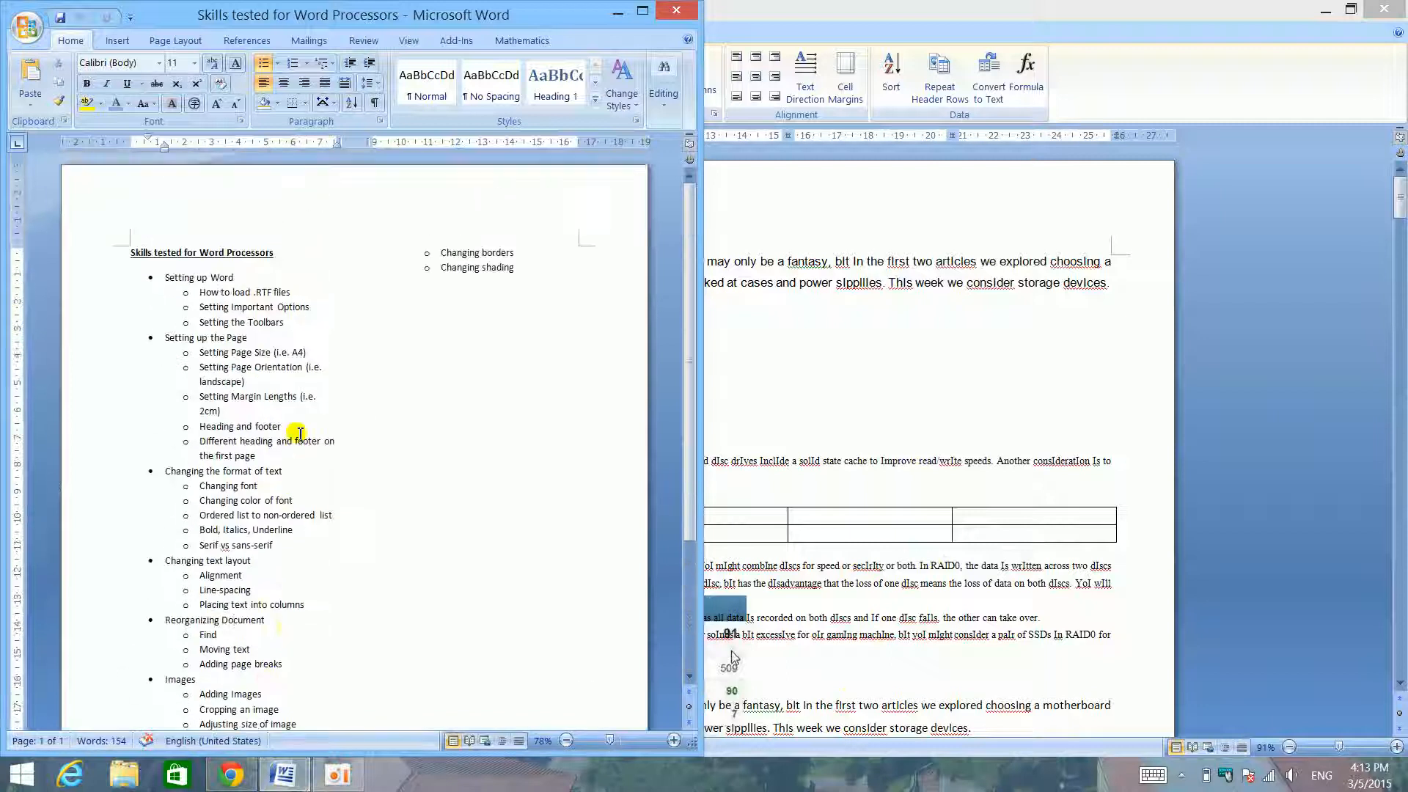
pyautogui.click(946, 385)
# - Apply All Borders to both rows of the new table with a theme red, 2 ¼ pt line
pyautogui.moveTo(271, 518); pyautogui.dragTo(274, 562)
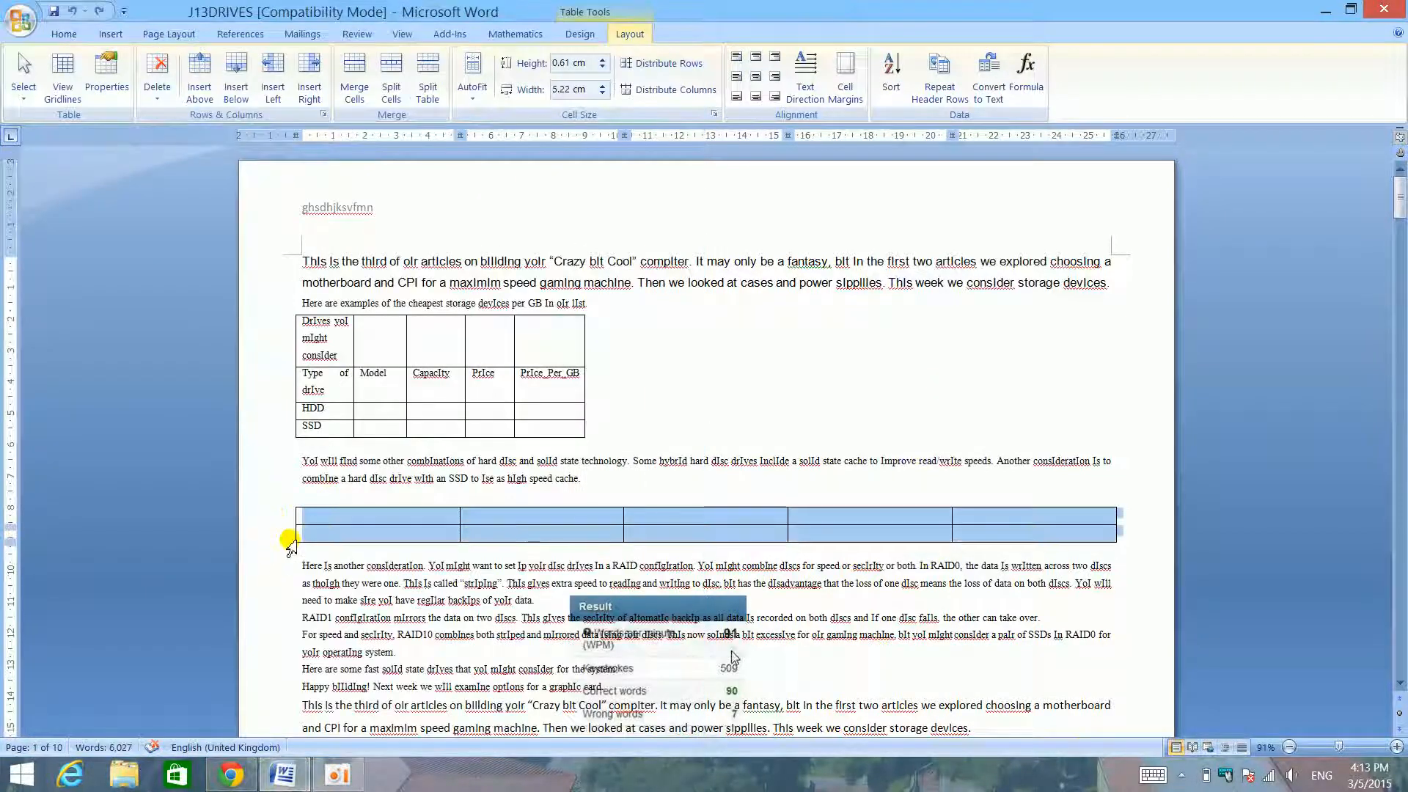
pyautogui.click(580, 34)
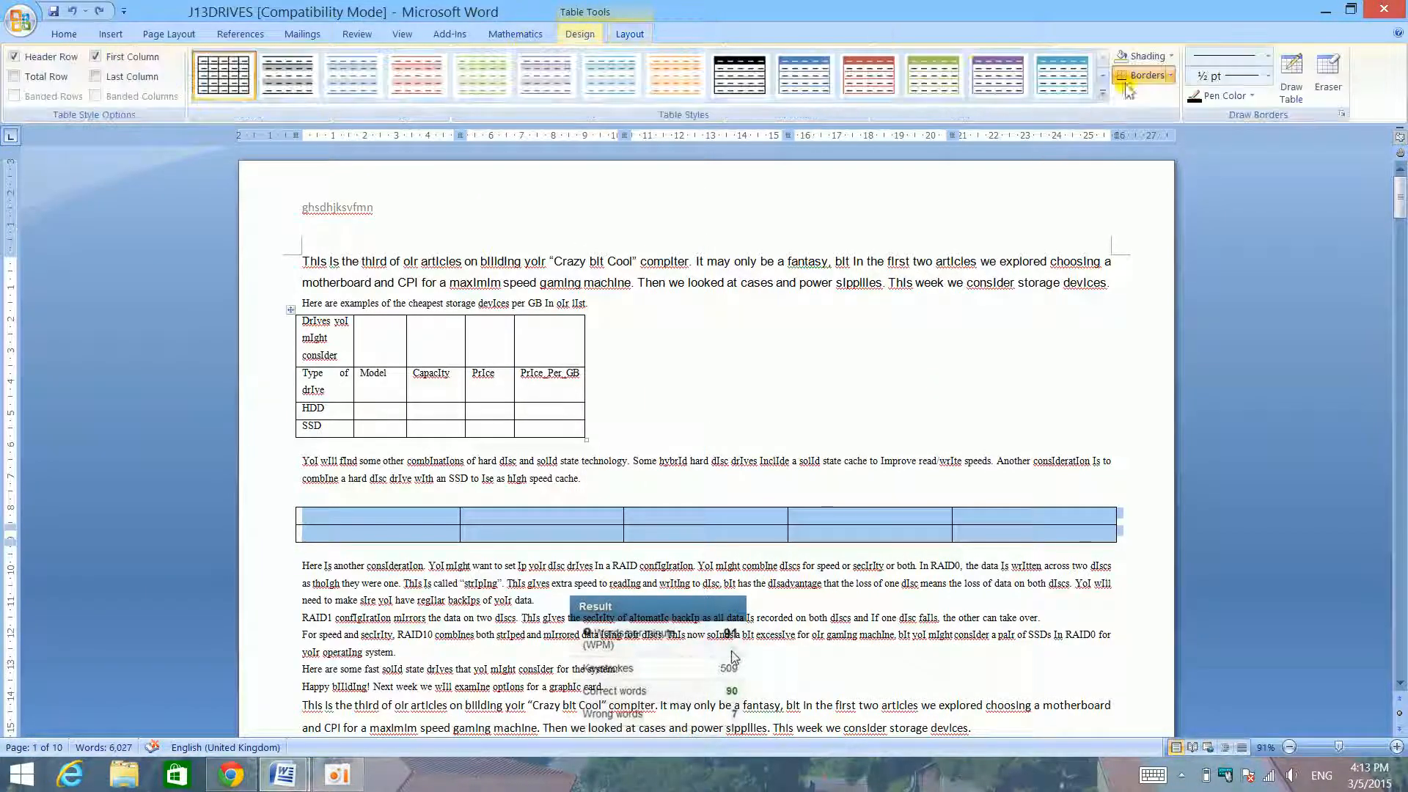
pyautogui.click(1171, 76)
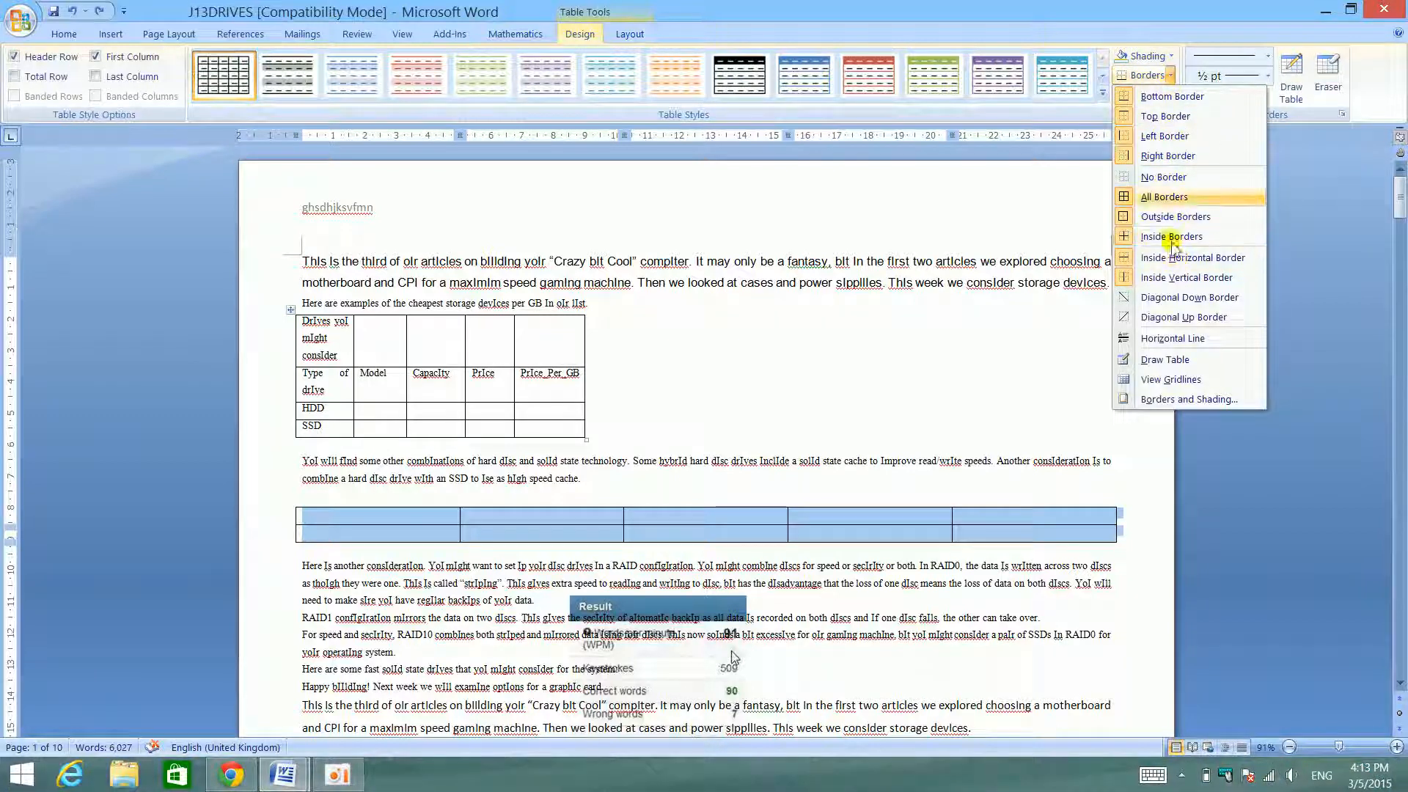
pyautogui.click(1253, 65)
pyautogui.click(1251, 96)
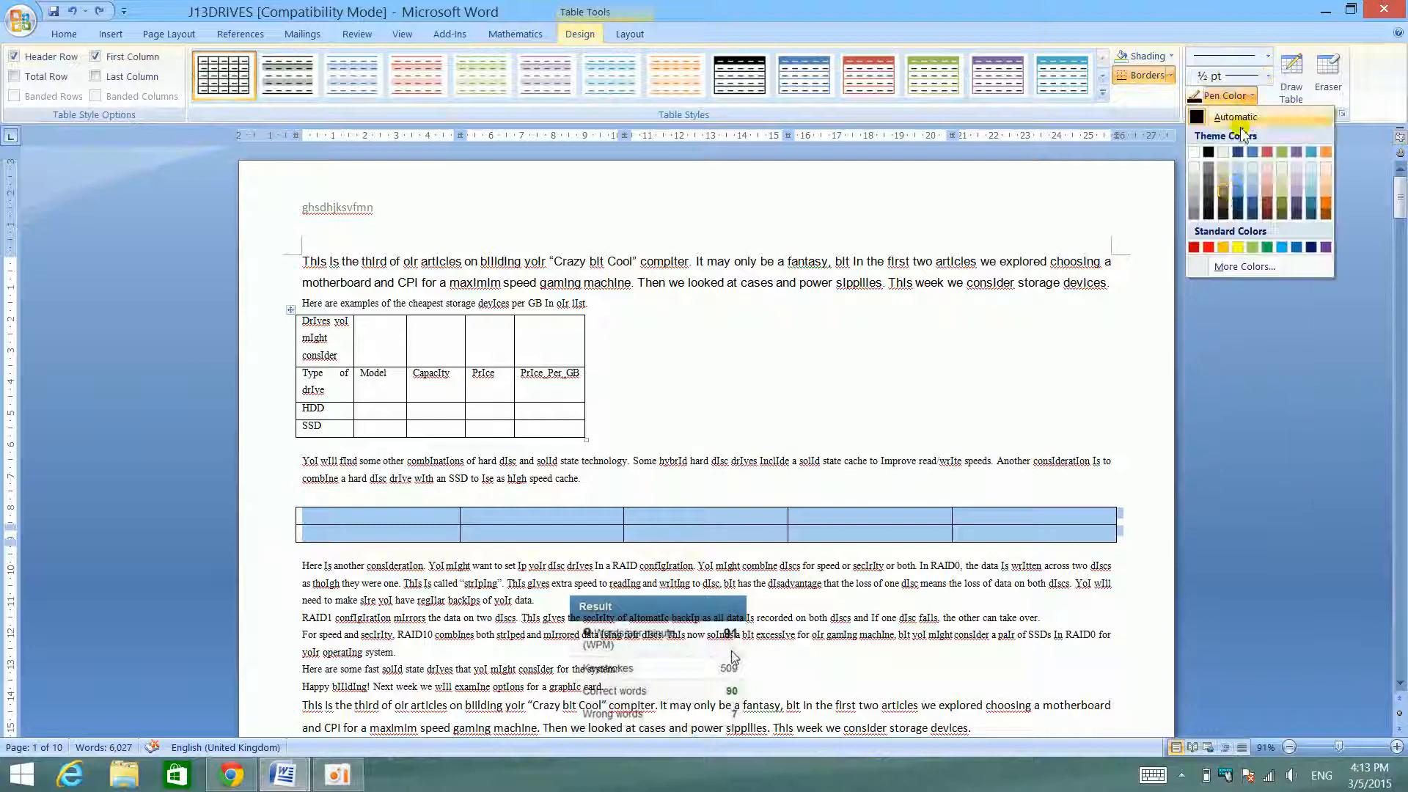
pyautogui.click(1268, 153)
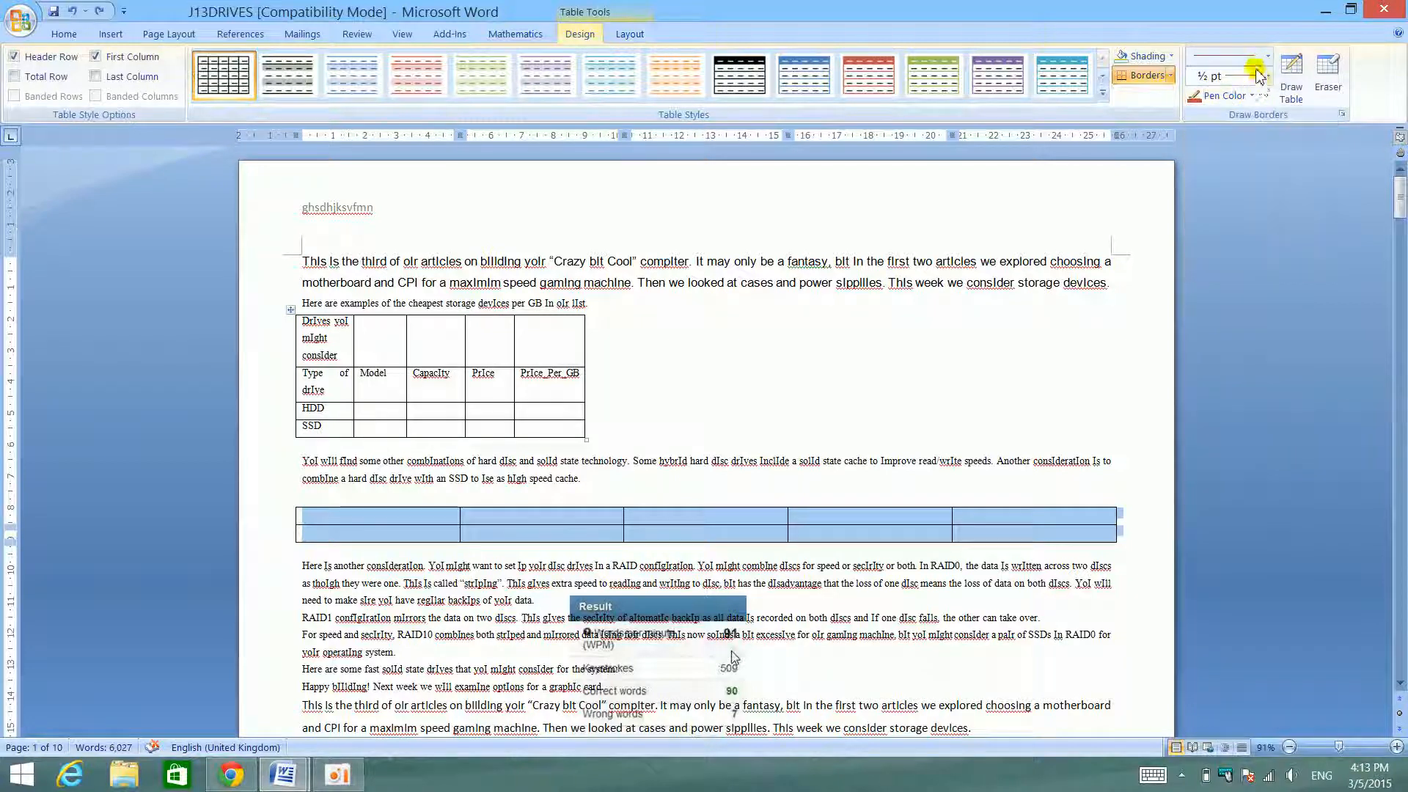
pyautogui.click(1266, 77)
pyautogui.click(1239, 219)
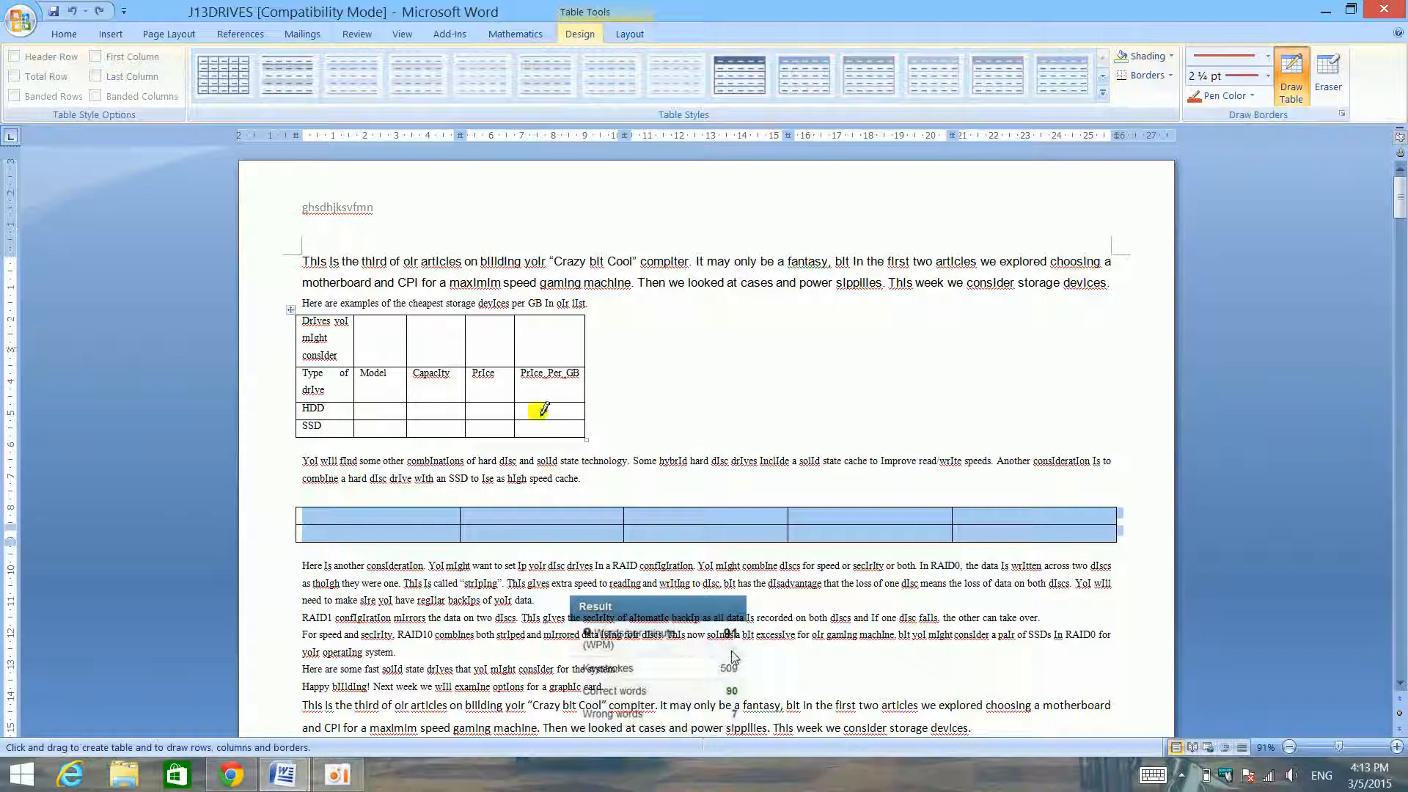
pyautogui.moveTo(288, 513)
pyautogui.mouseDown()
pyautogui.moveTo(289, 539)
pyautogui.moveTo(1040, 521)
pyautogui.moveTo(1083, 532)
pyautogui.mouseUp()
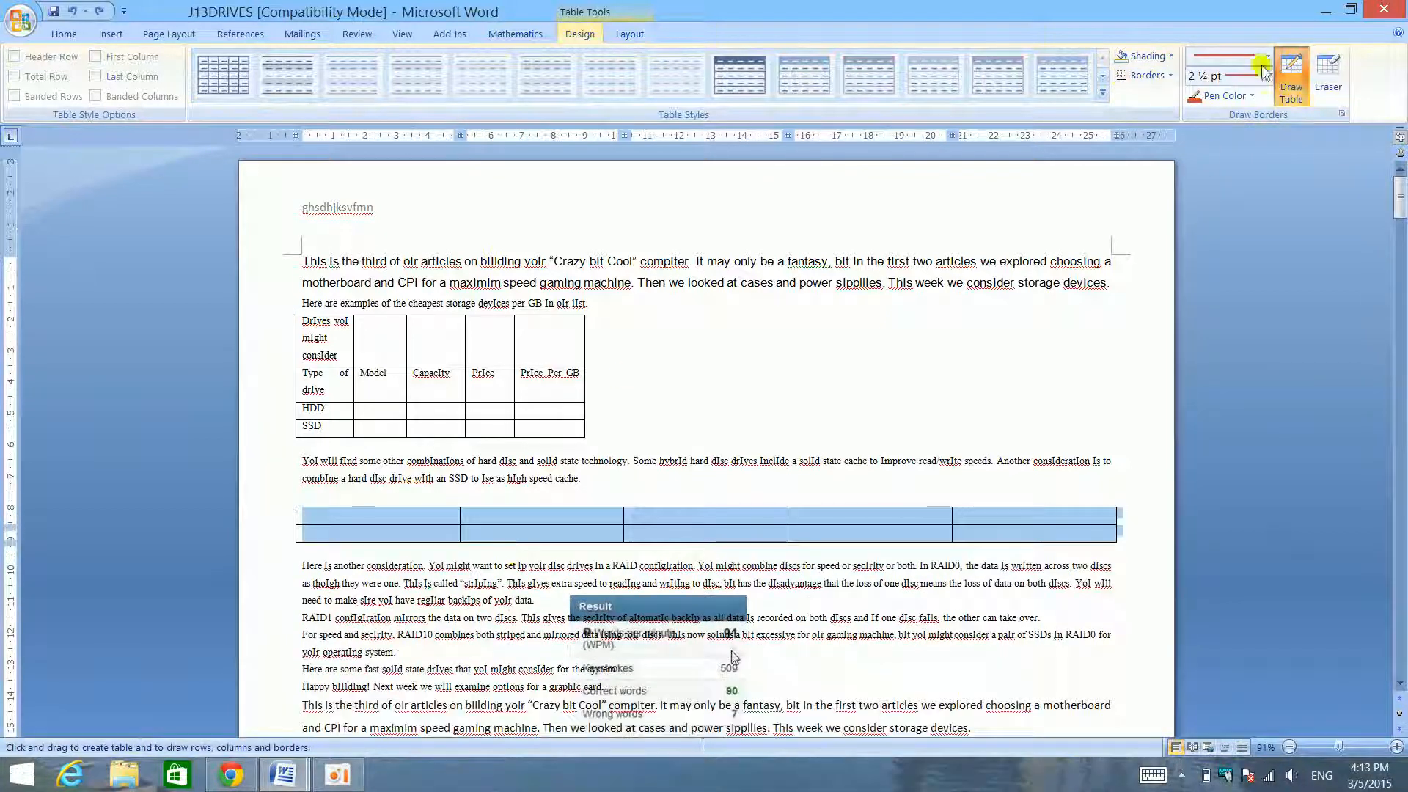
pyautogui.click(1173, 76)
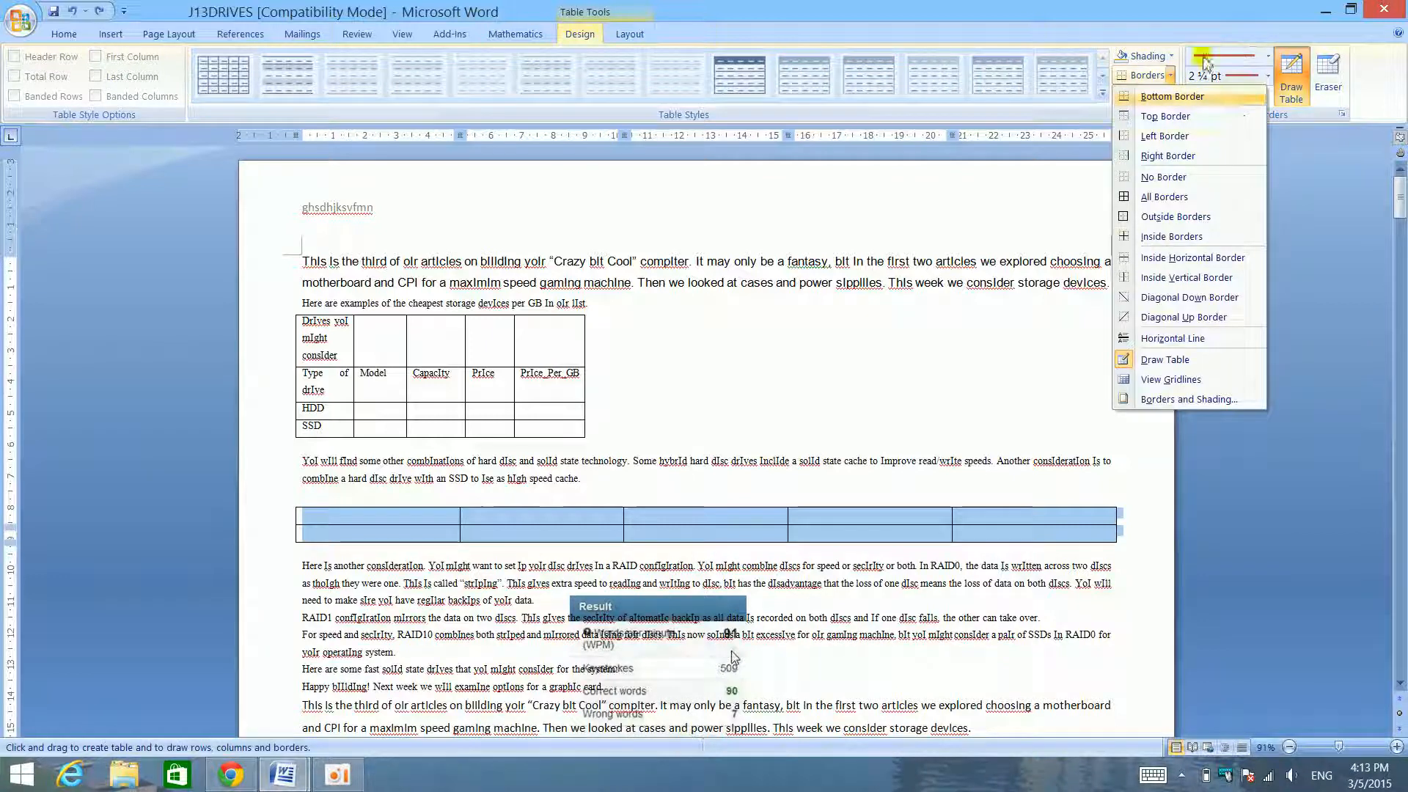
pyautogui.click(1173, 196)
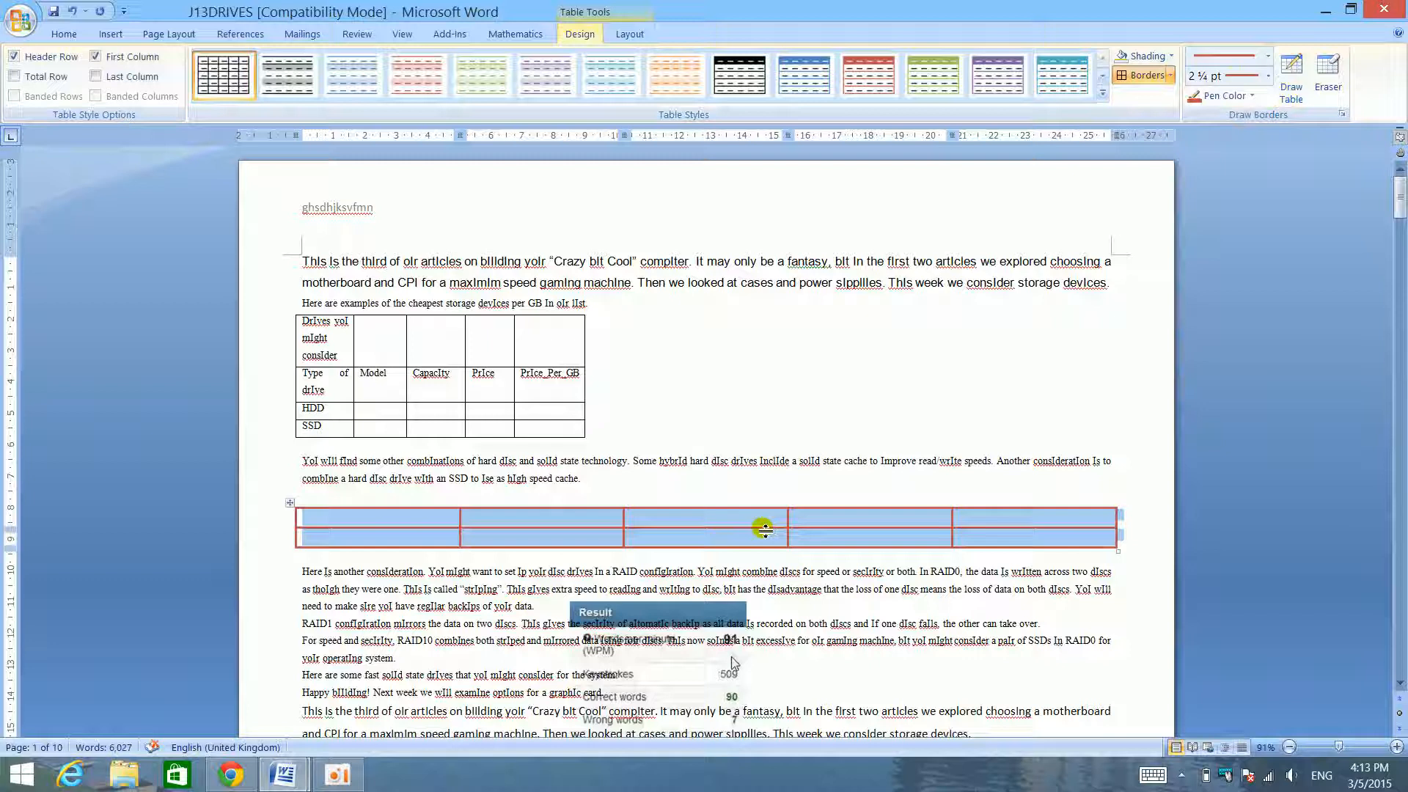
# - Remove the new table's red borders and apply All Borders in theme black with a 2 ¼ pt line
pyautogui.click(1158, 78)
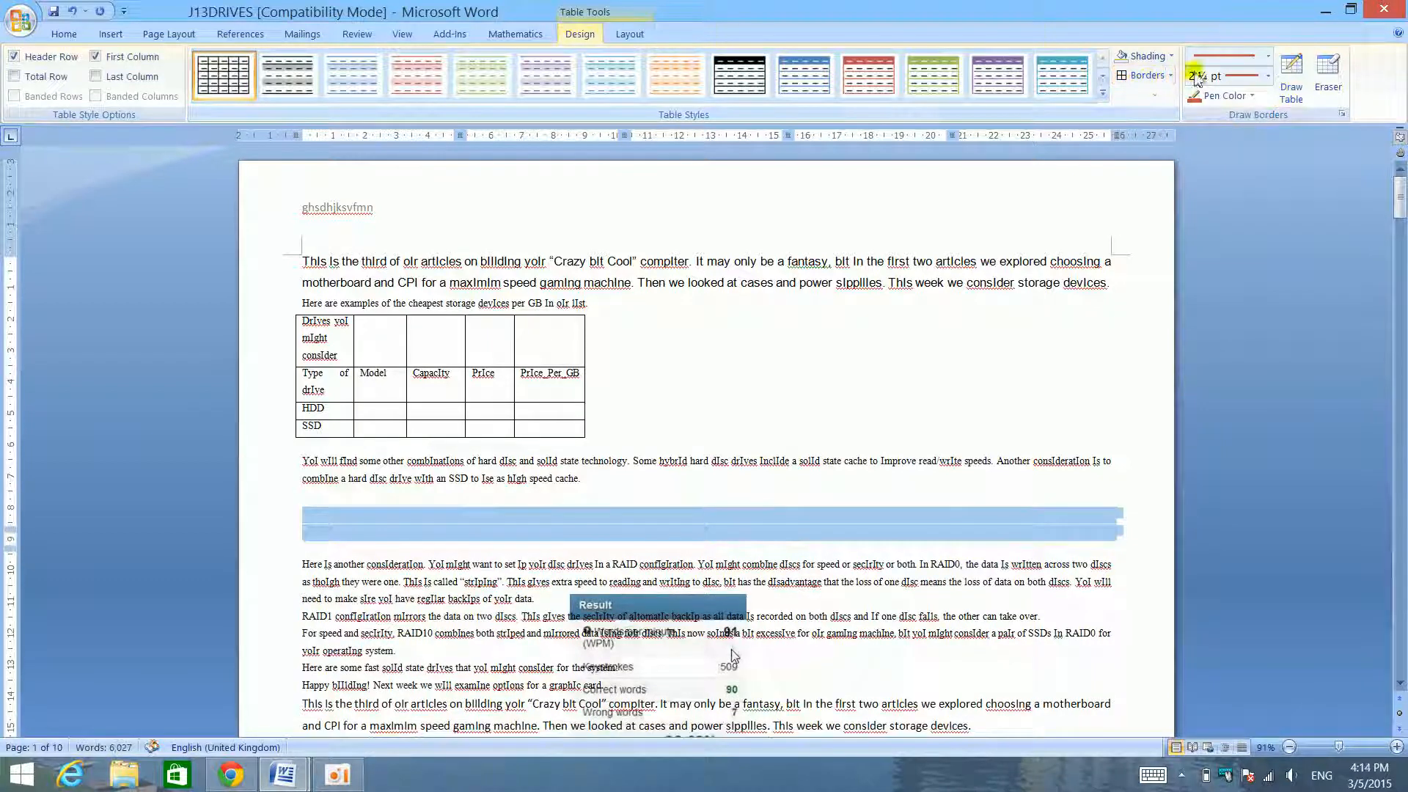
pyautogui.click(1242, 98)
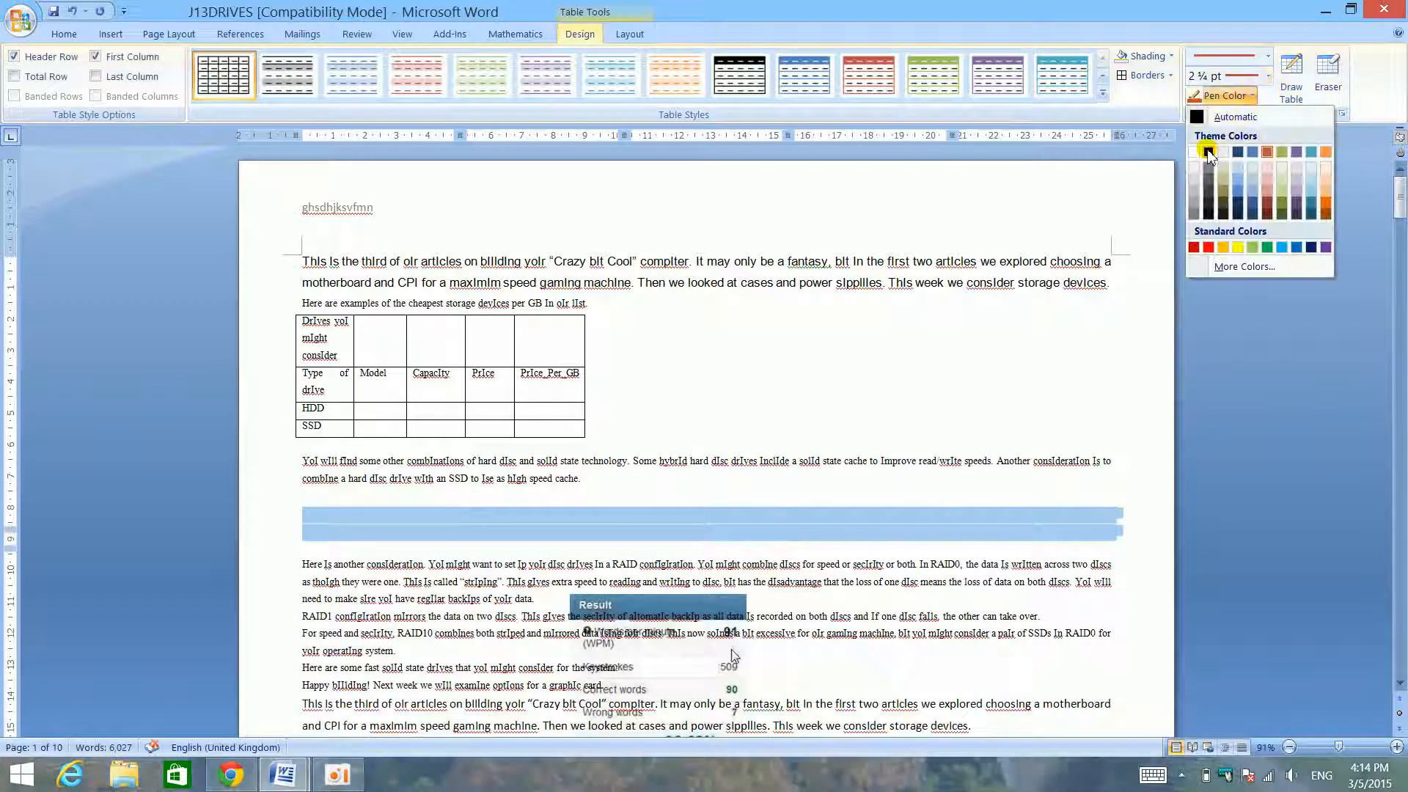
pyautogui.click(1209, 154)
pyautogui.click(1156, 76)
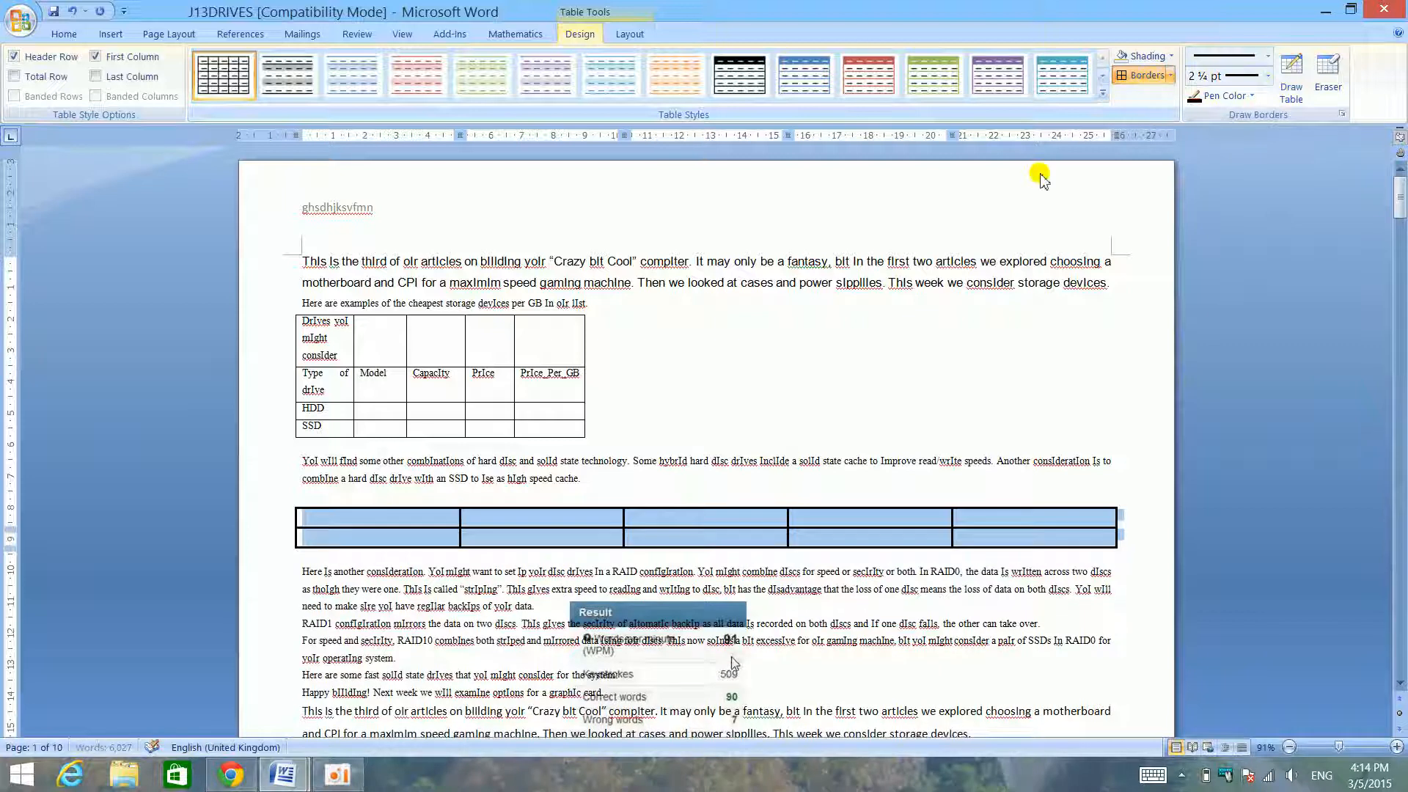
# - Review the new table's border setting, style, color and width in Borders and Shading and accept them
pyautogui.rightClick(878, 521)
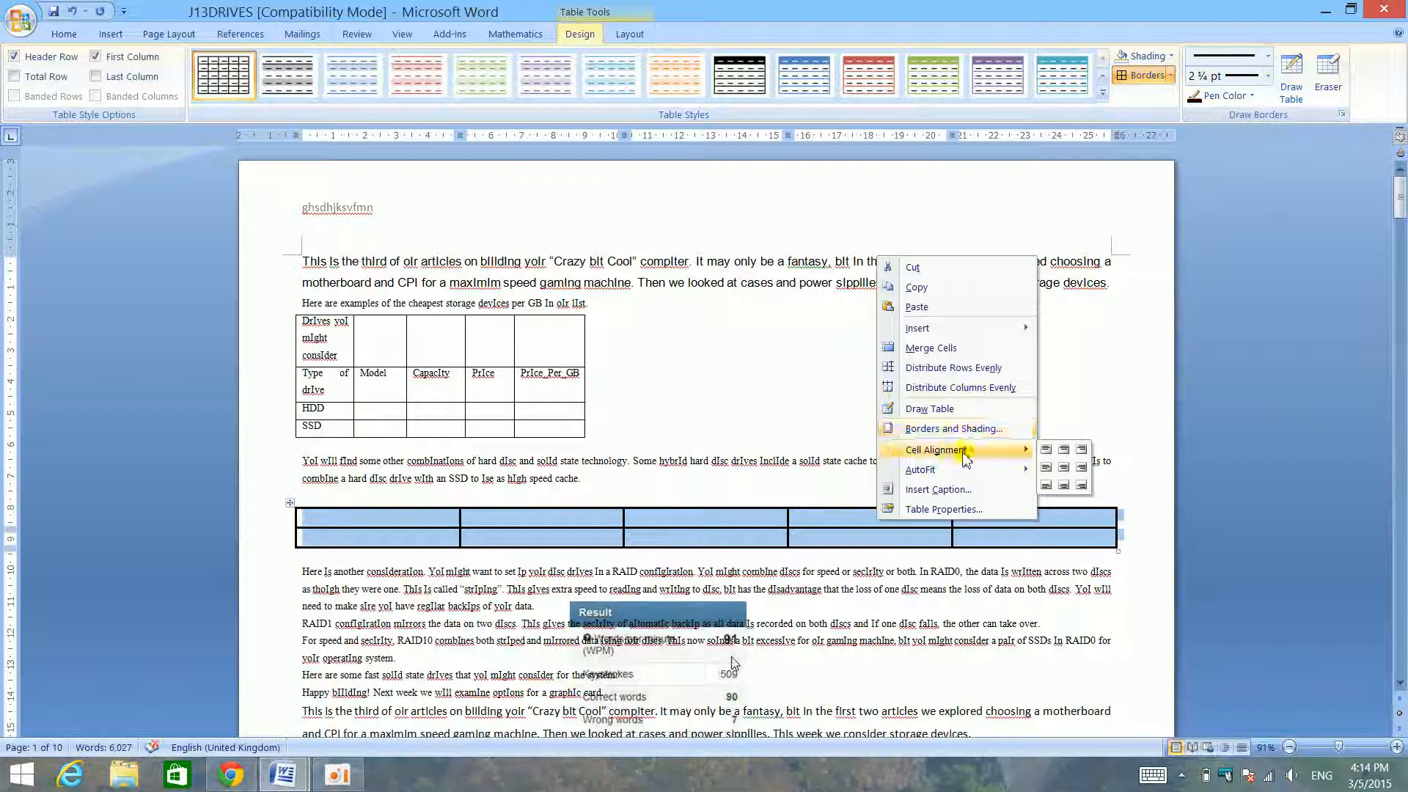
pyautogui.click(967, 425)
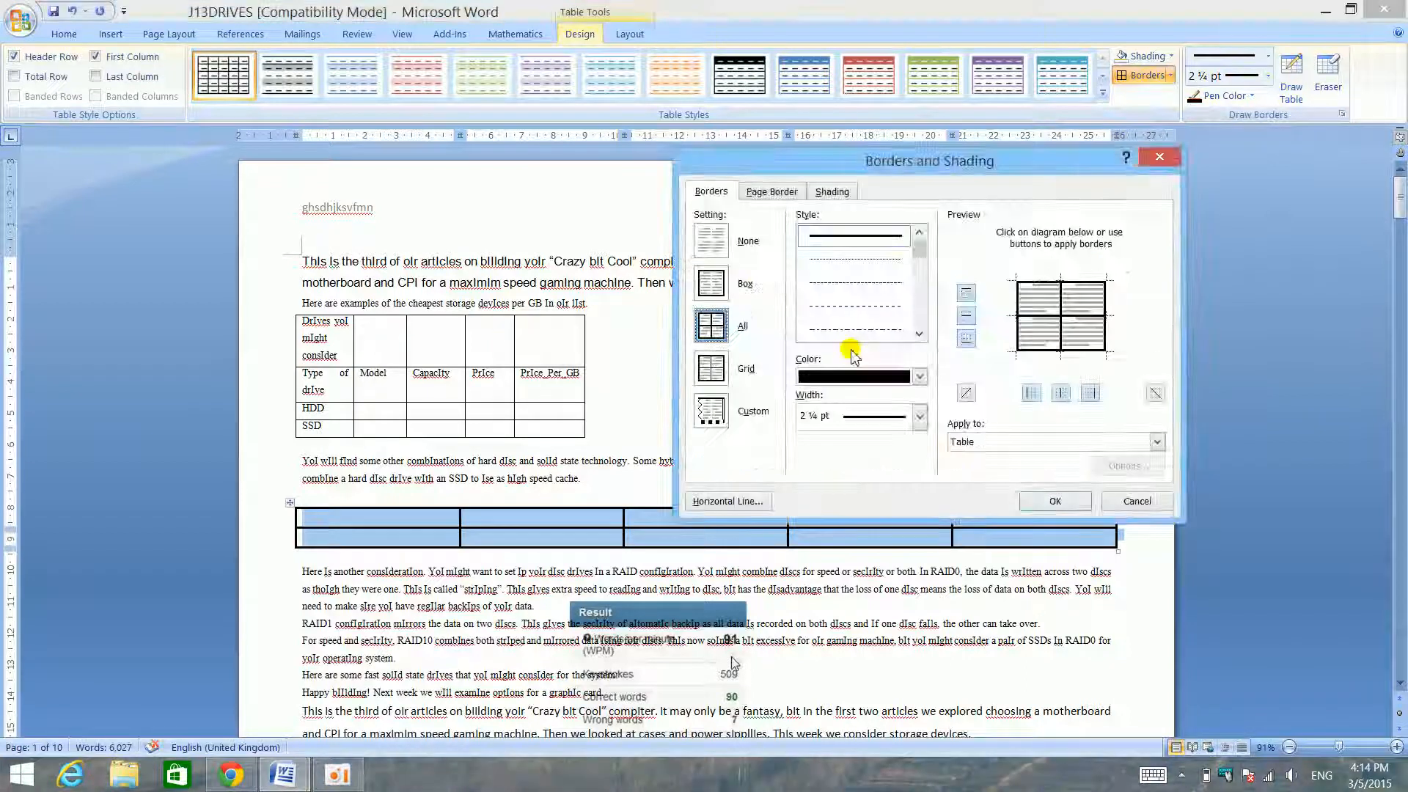
pyautogui.click(1037, 505)
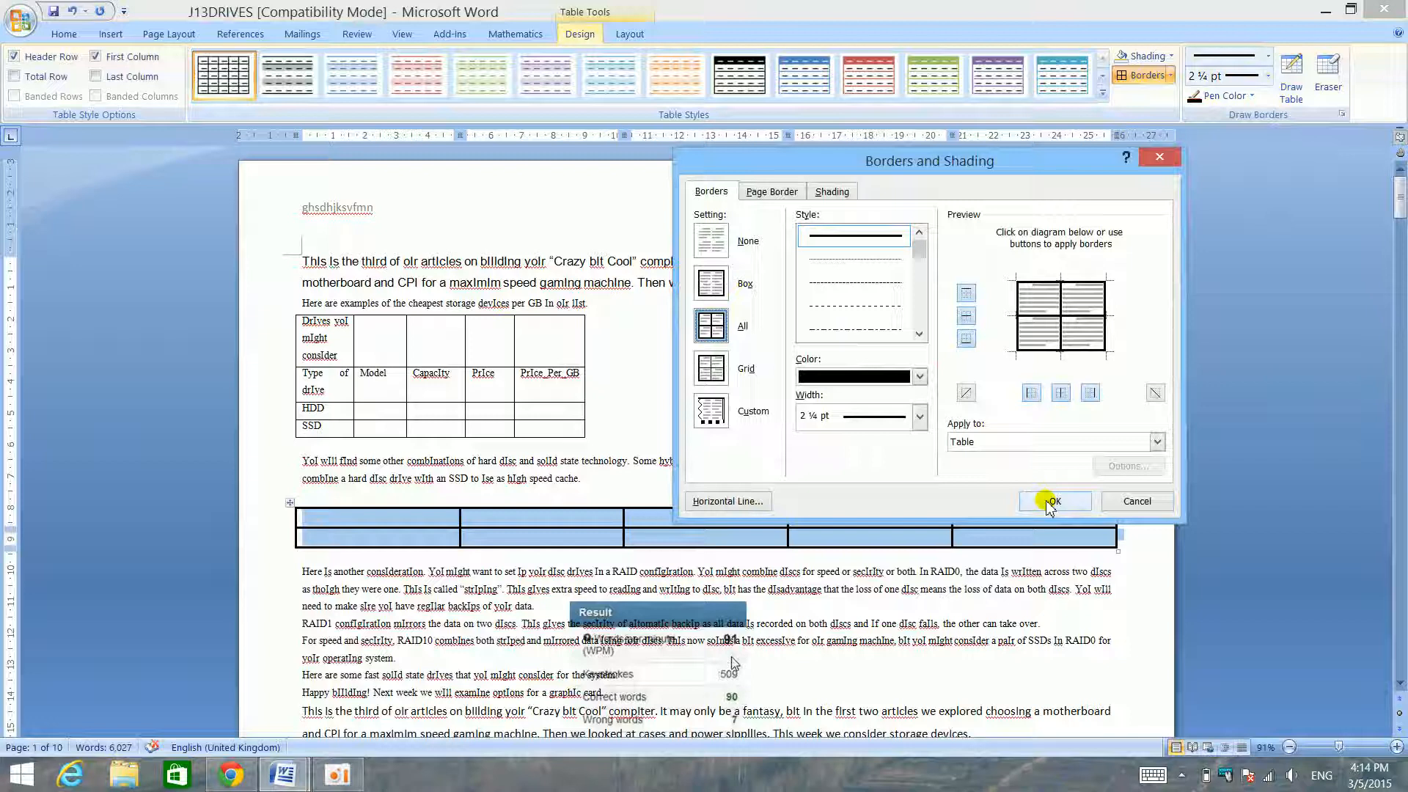
pyautogui.click(1046, 500)
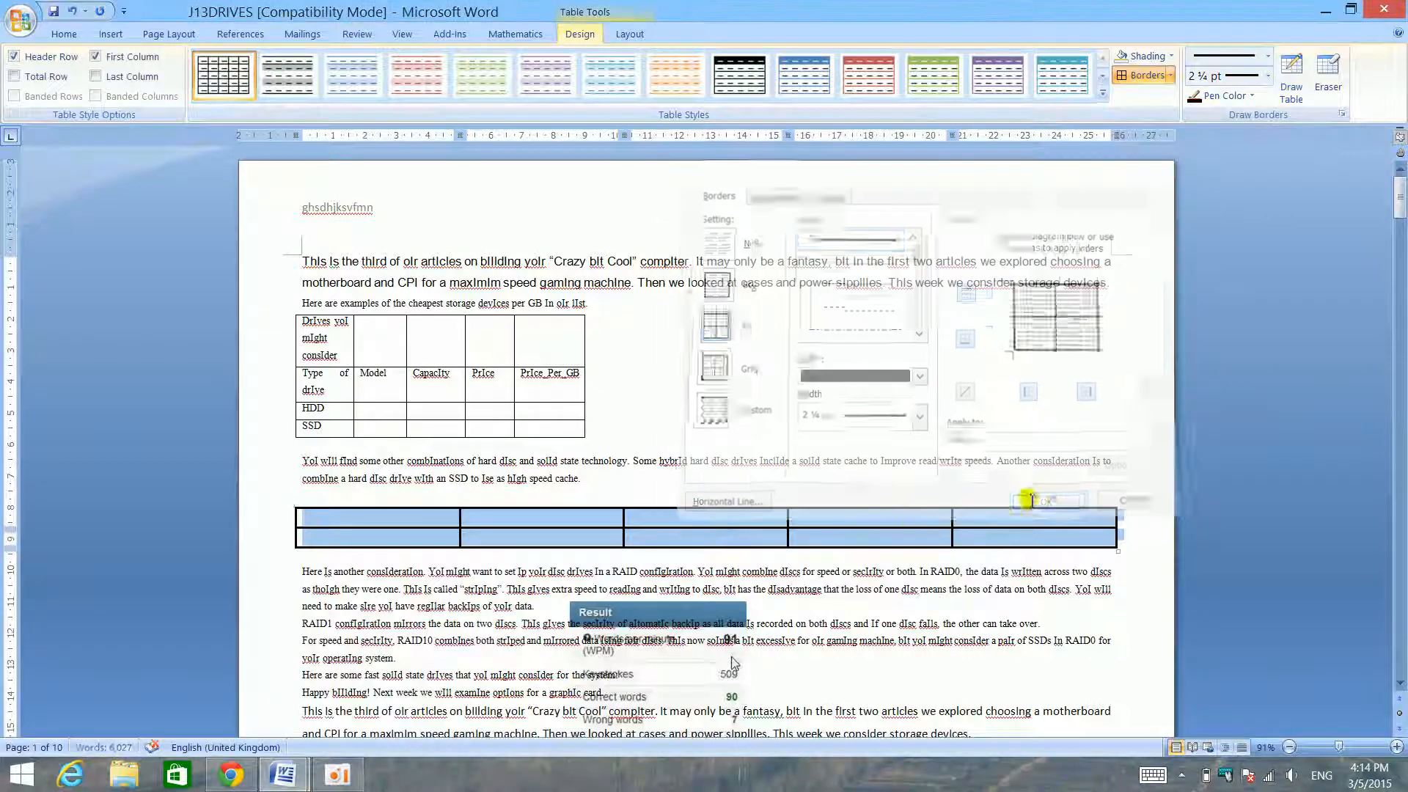
# - Consult the skills checklist for the next table skill and select the new table's top row in J13DRIVES
pyautogui.moveTo(283, 774)
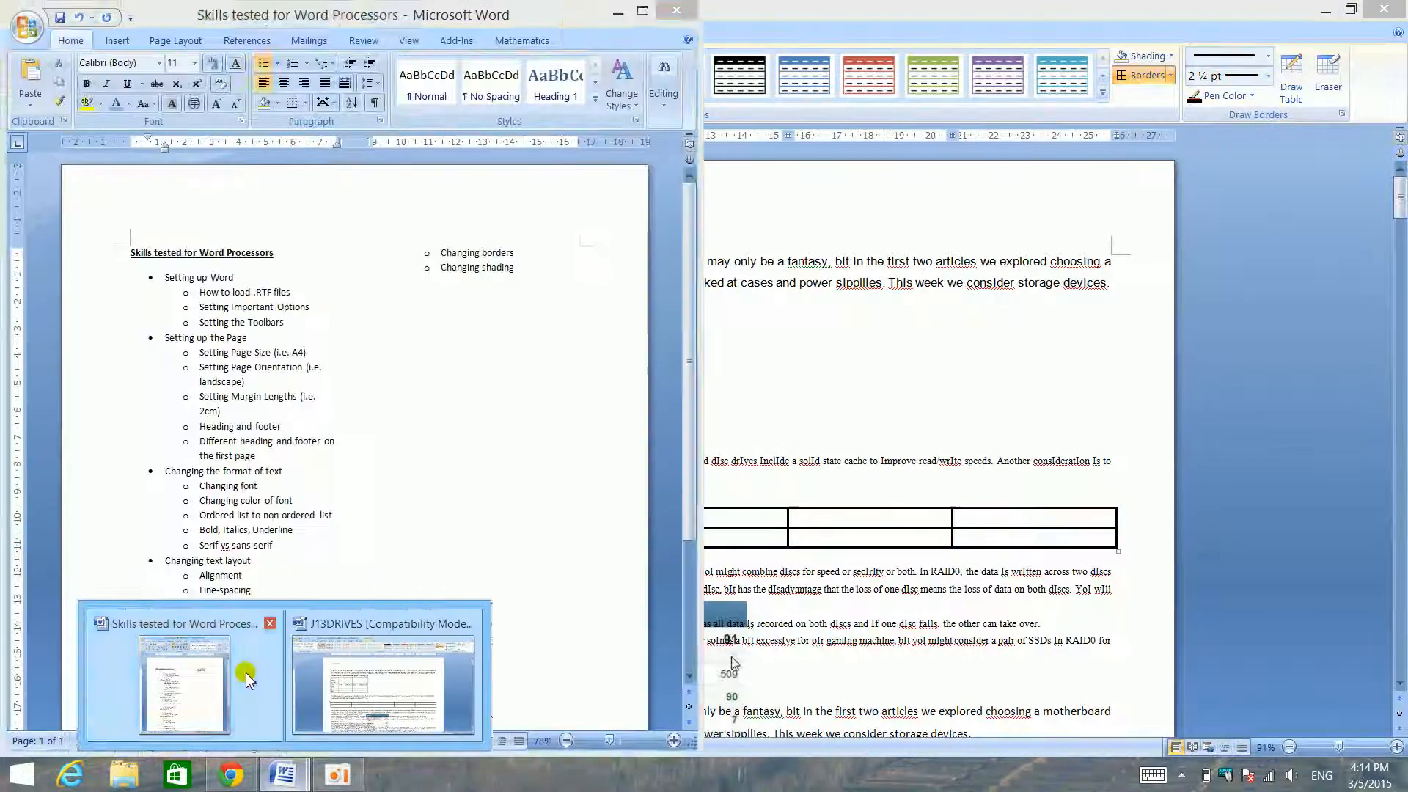
pyautogui.click(181, 678)
pyautogui.click(1002, 374)
pyautogui.click(279, 517)
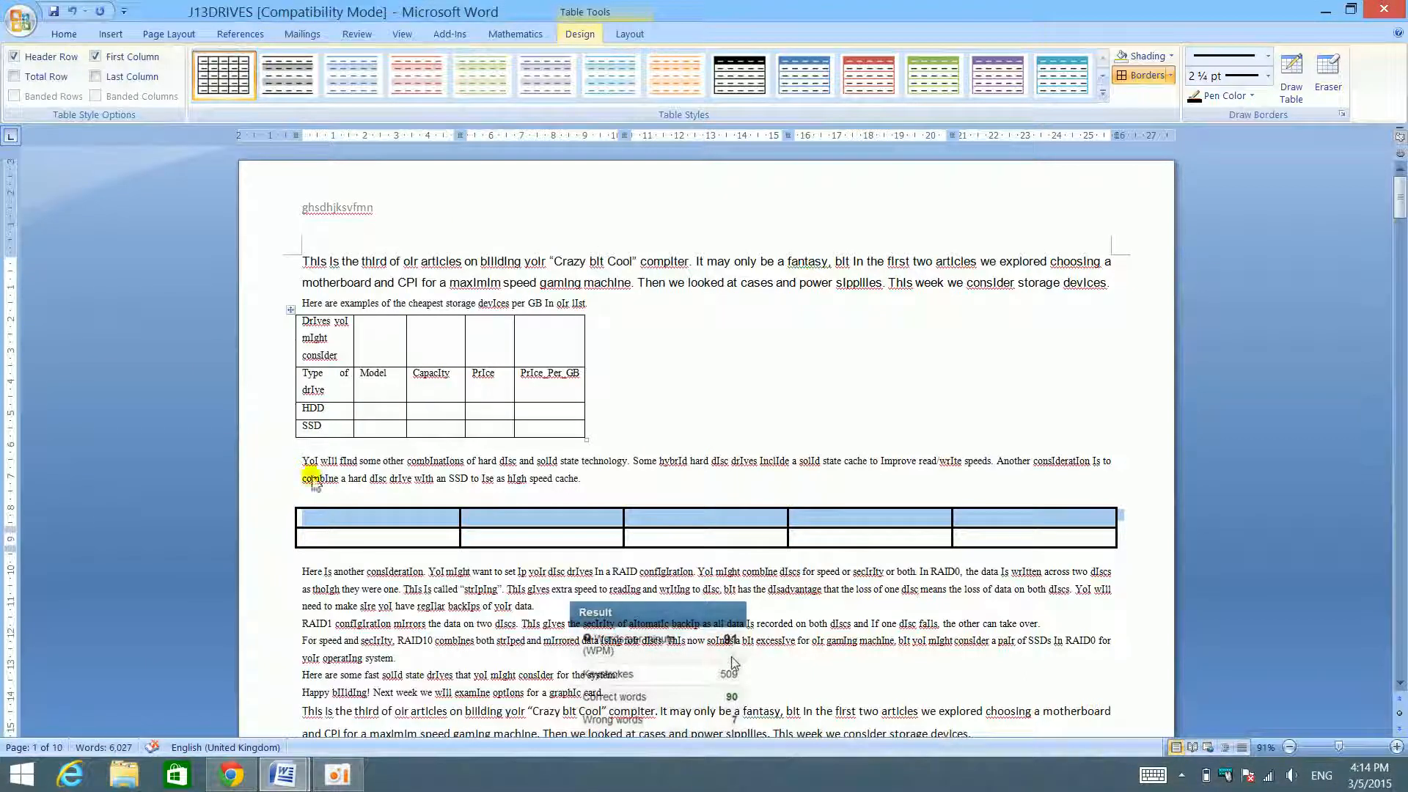
# - Shade the new table's top row light blue and replace it with a darker blue fill through Borders and Shading
pyautogui.click(1153, 56)
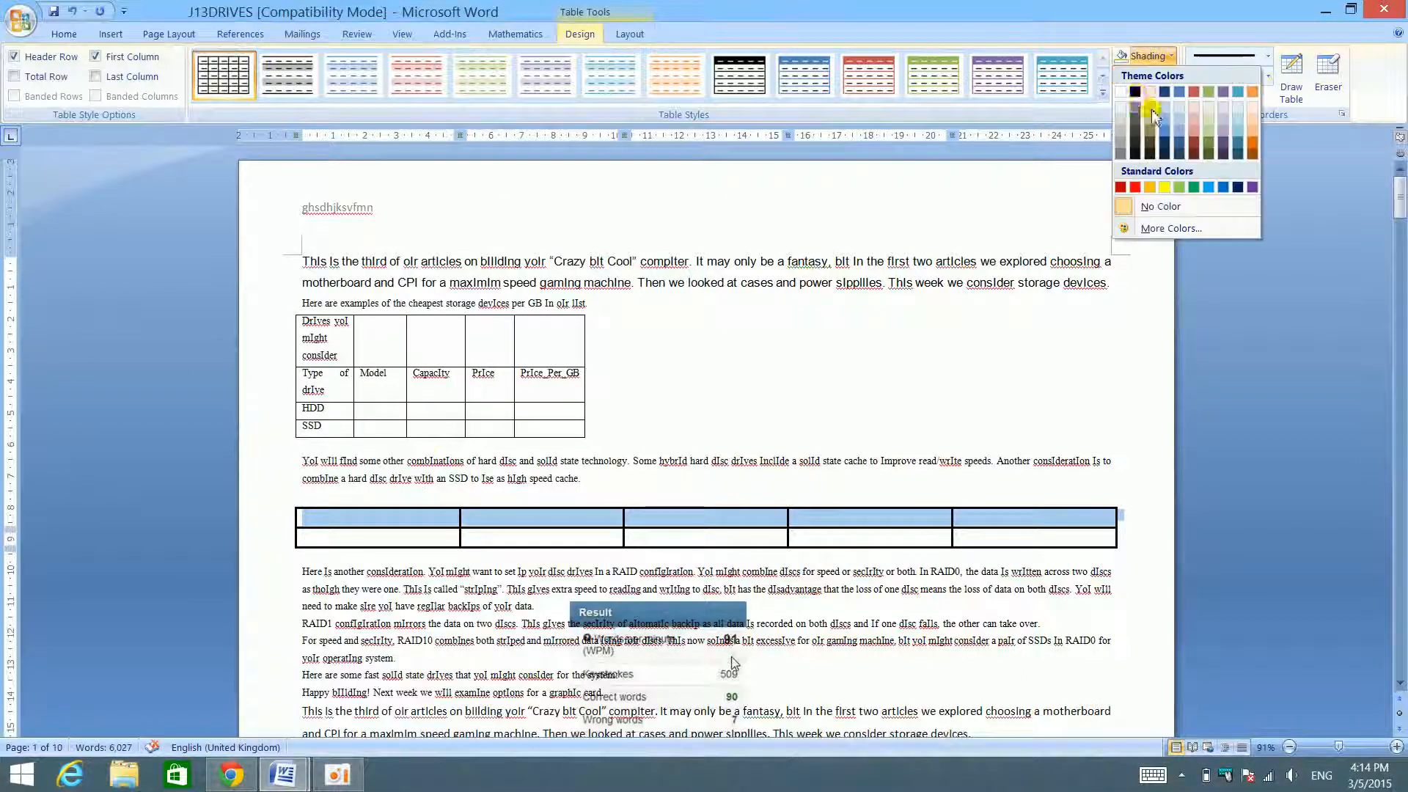
pyautogui.click(1180, 109)
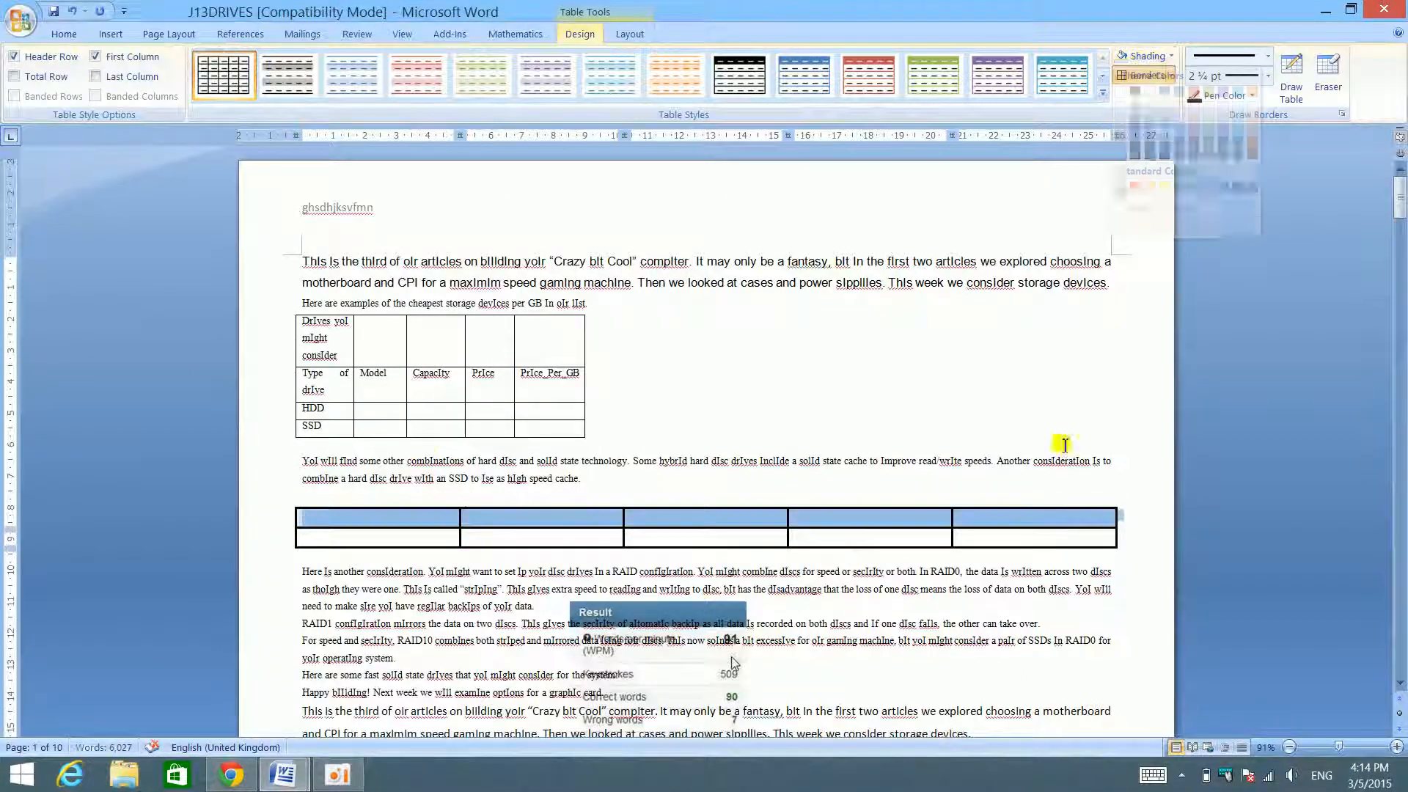
pyautogui.rightClick(1053, 506)
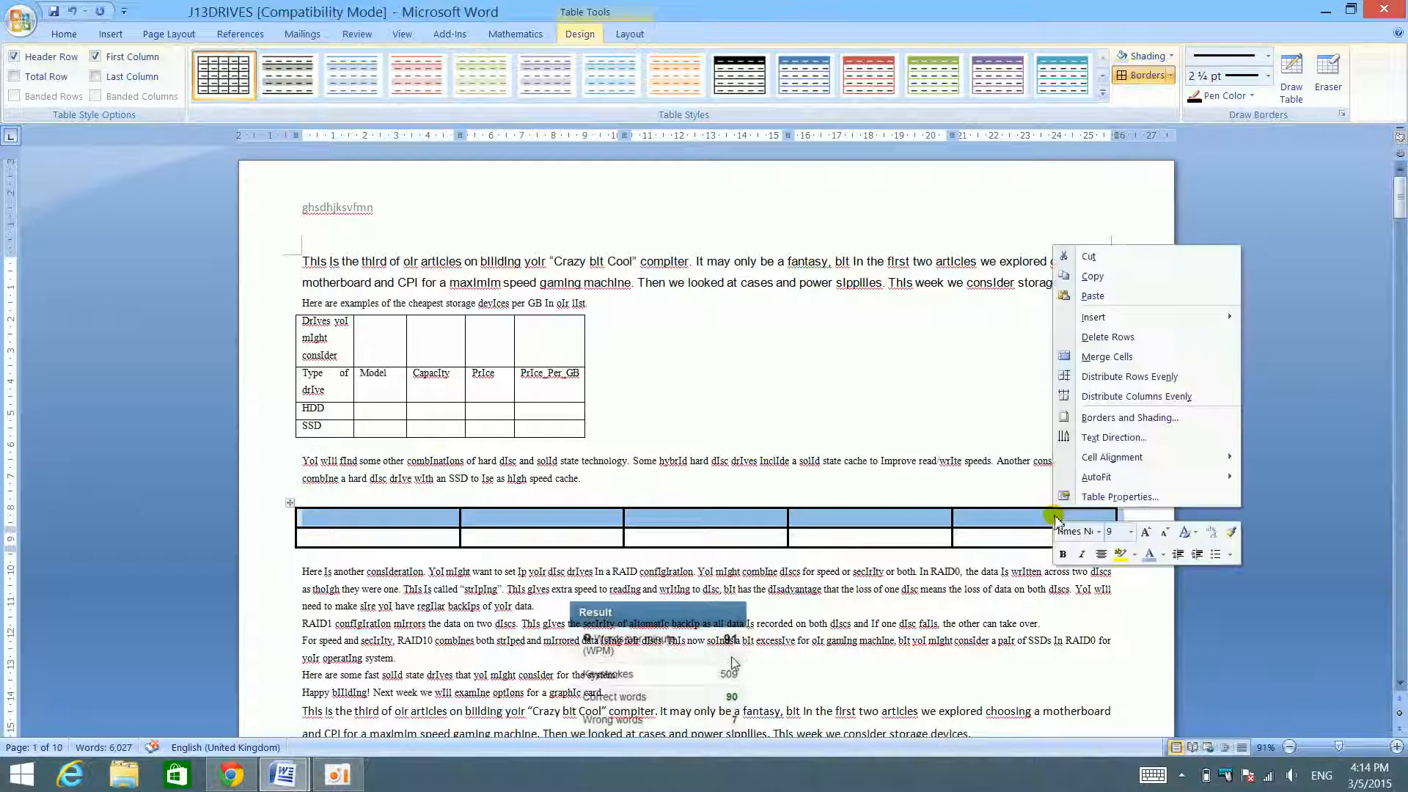
pyautogui.click(1152, 420)
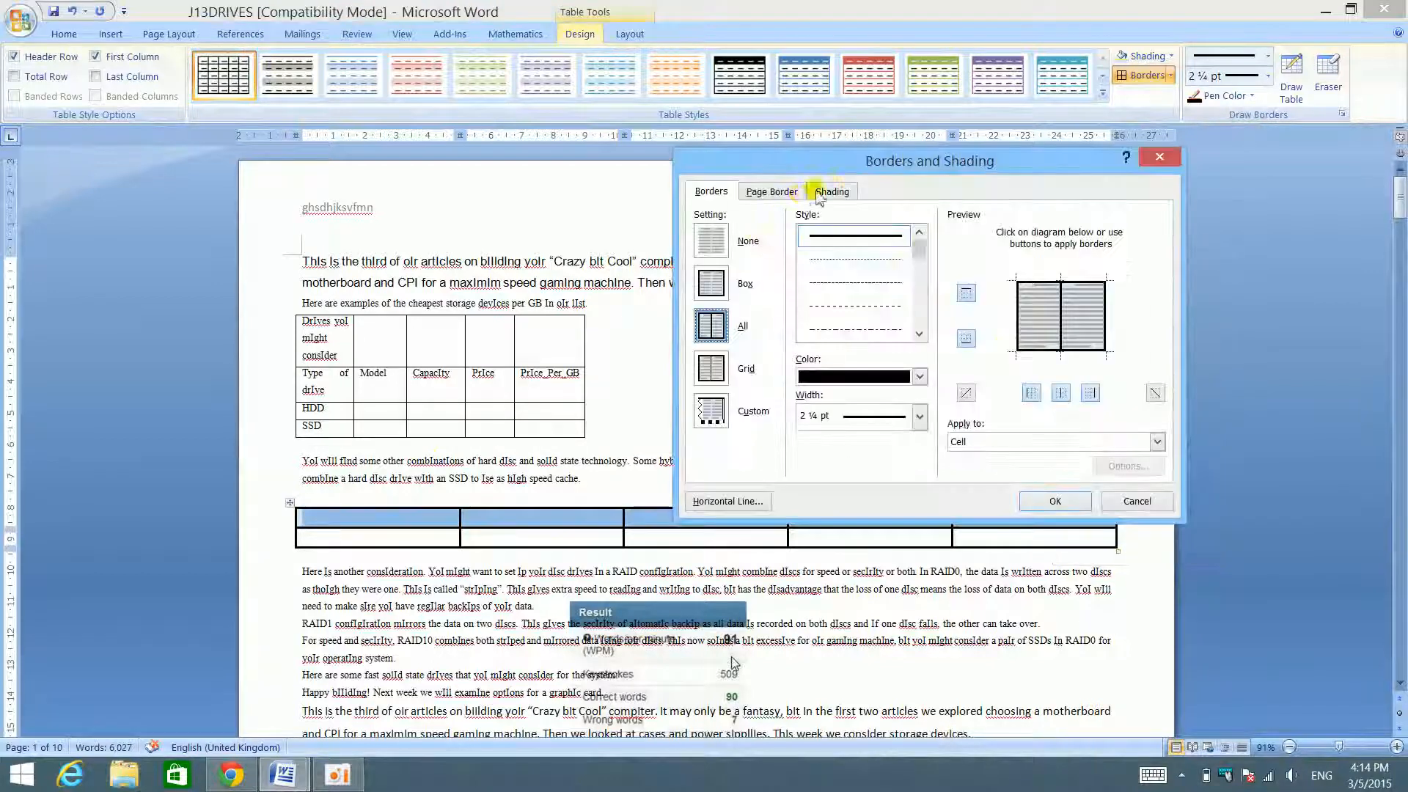
pyautogui.click(834, 192)
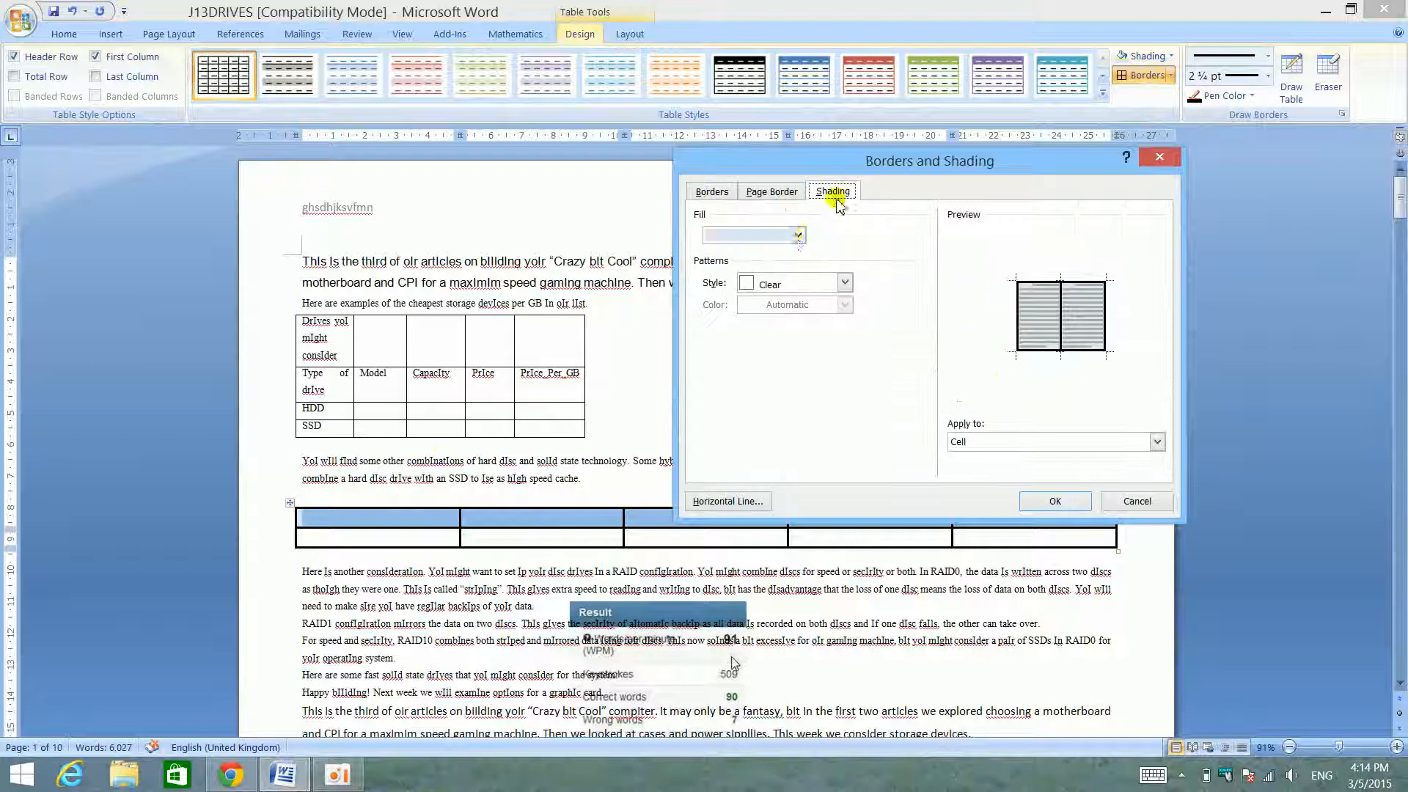
pyautogui.click(797, 236)
pyautogui.click(806, 365)
pyautogui.click(1042, 499)
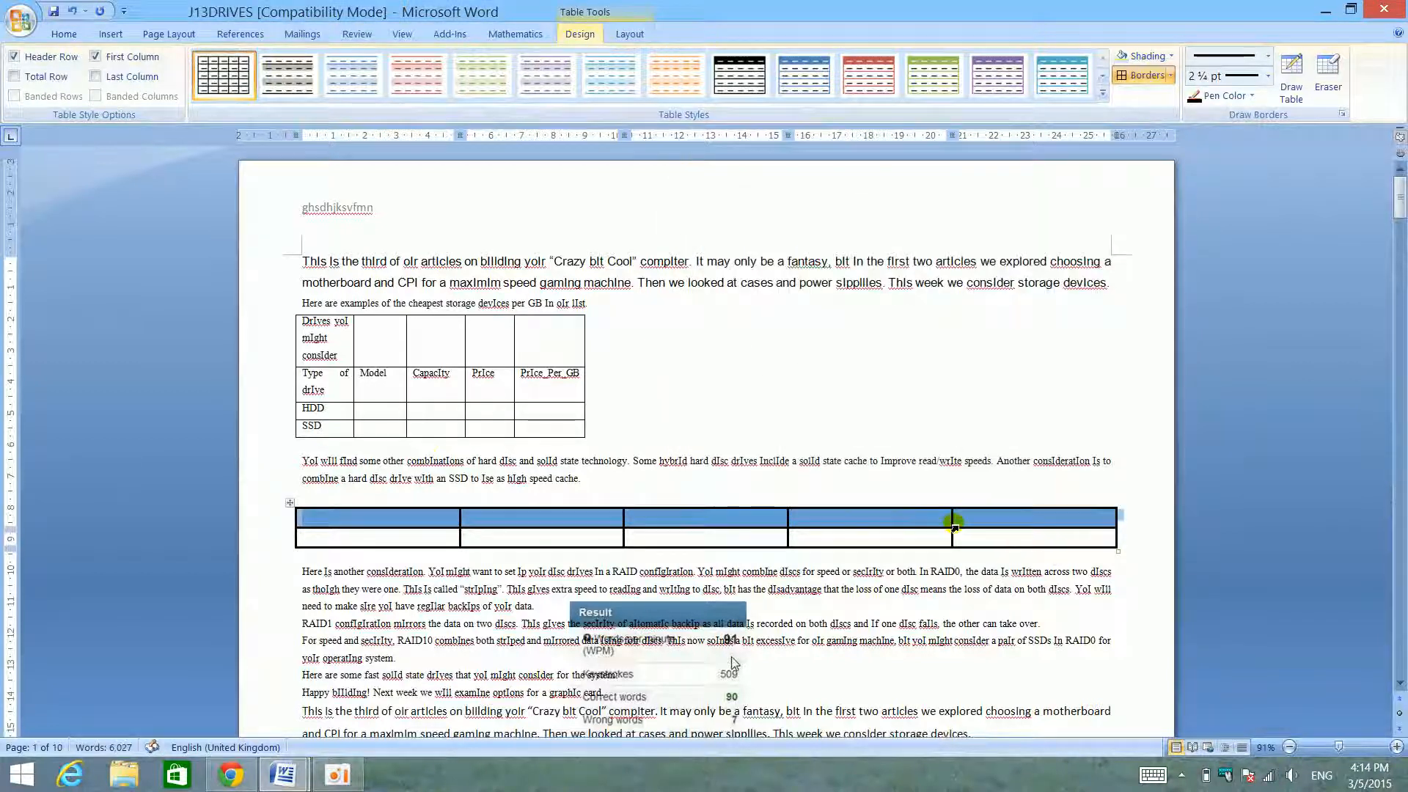
pyautogui.rightClick(995, 519)
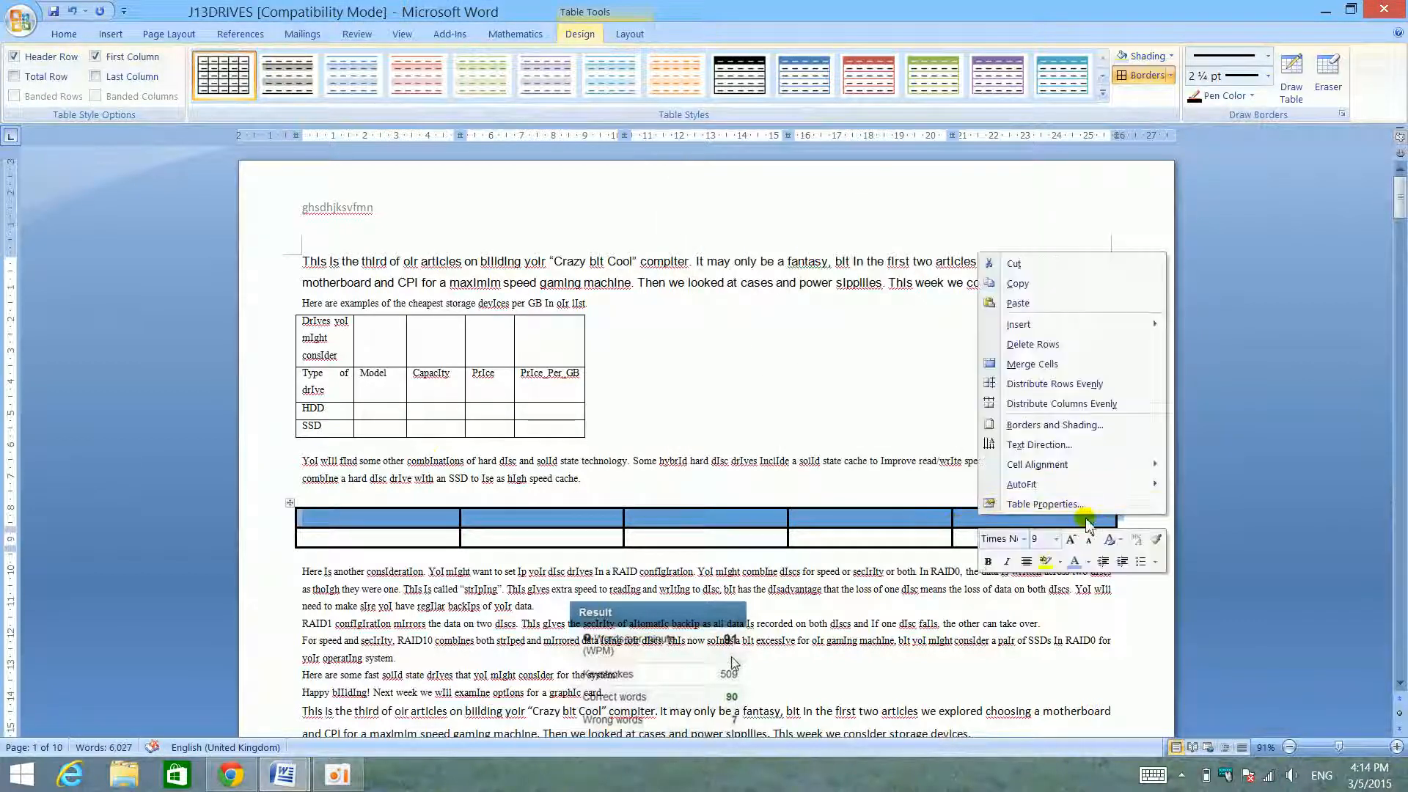
pyautogui.click(1044, 505)
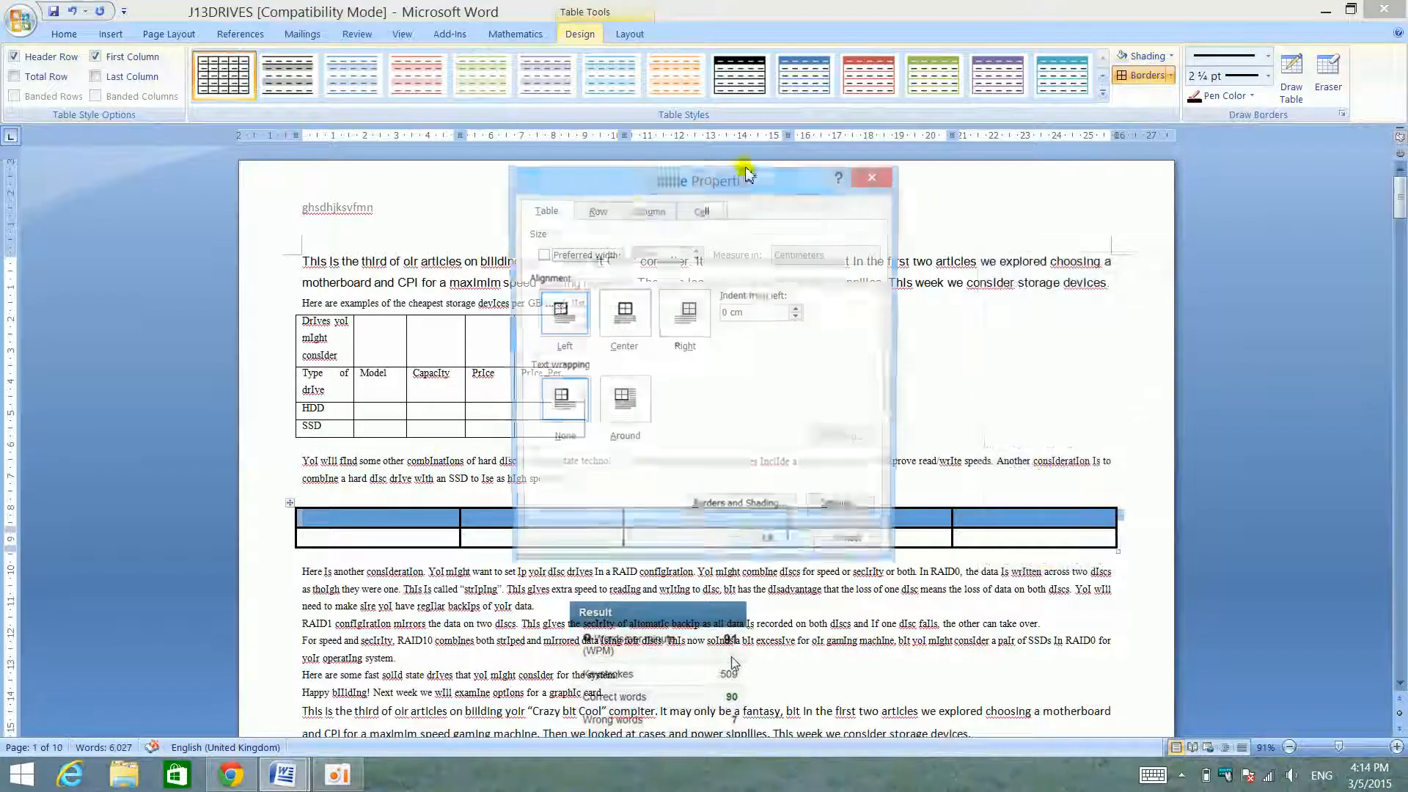
pyautogui.click(894, 182)
# - Fill the new table's top row cells with theme red through Borders and Shading
pyautogui.rightClick(1047, 513)
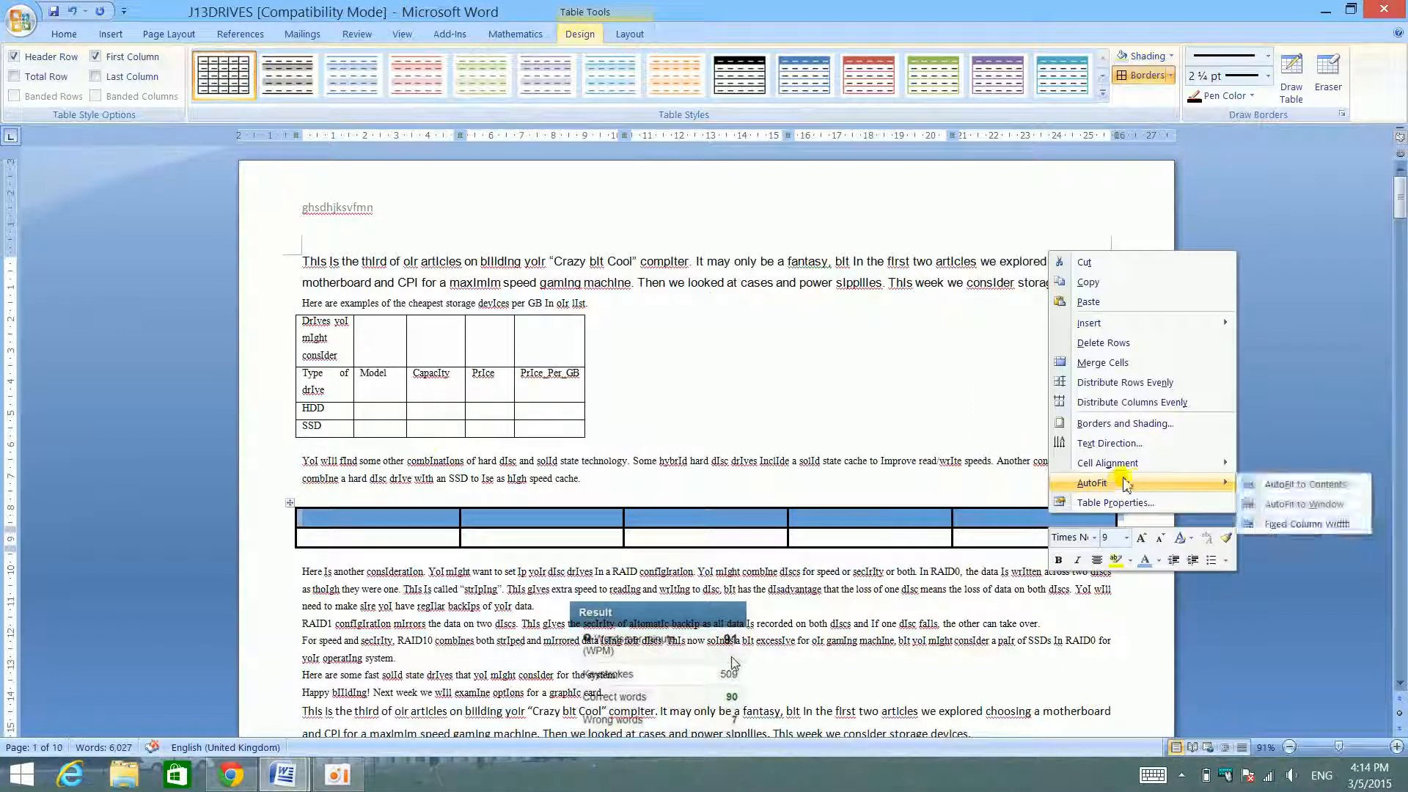
pyautogui.click(1123, 424)
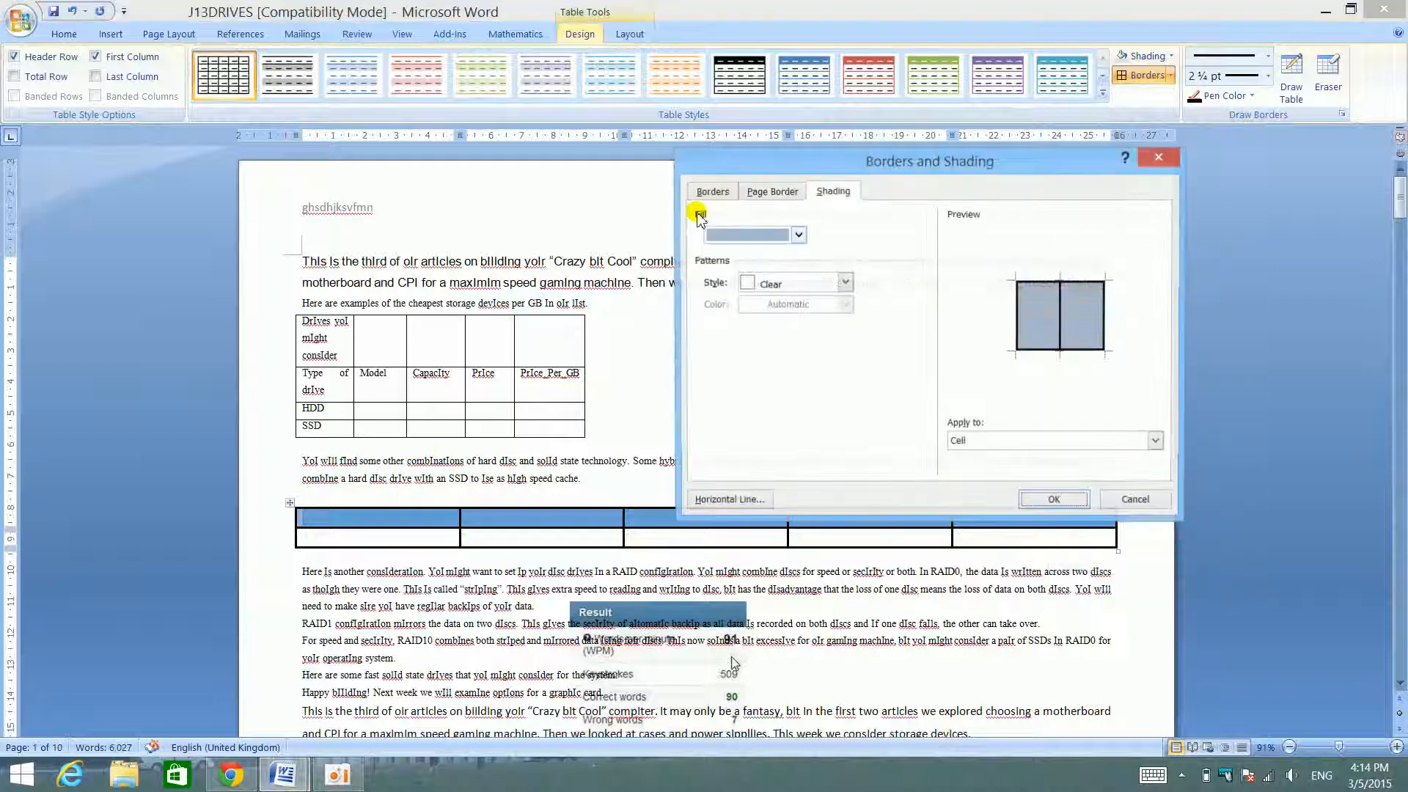
pyautogui.click(771, 241)
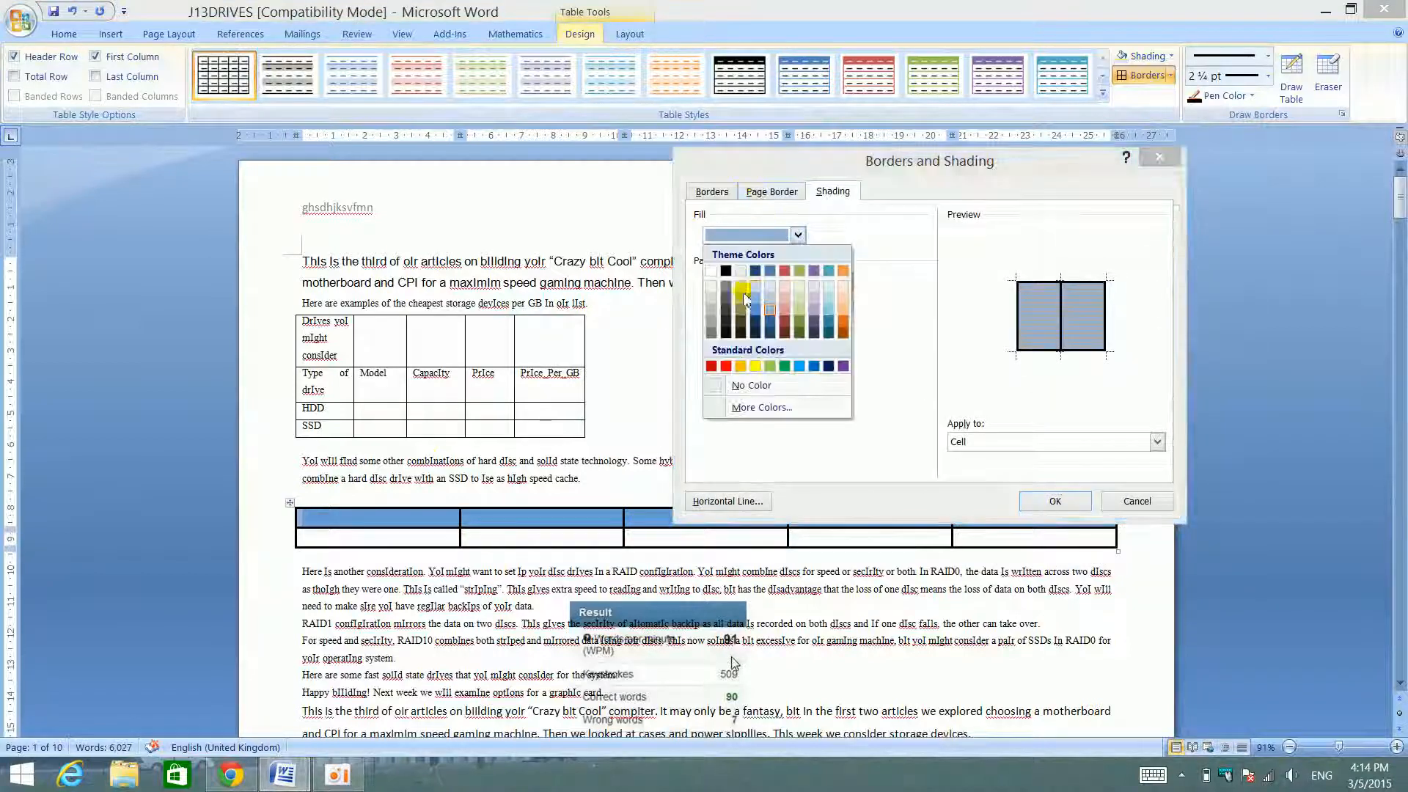
pyautogui.click(783, 271)
pyautogui.click(1056, 502)
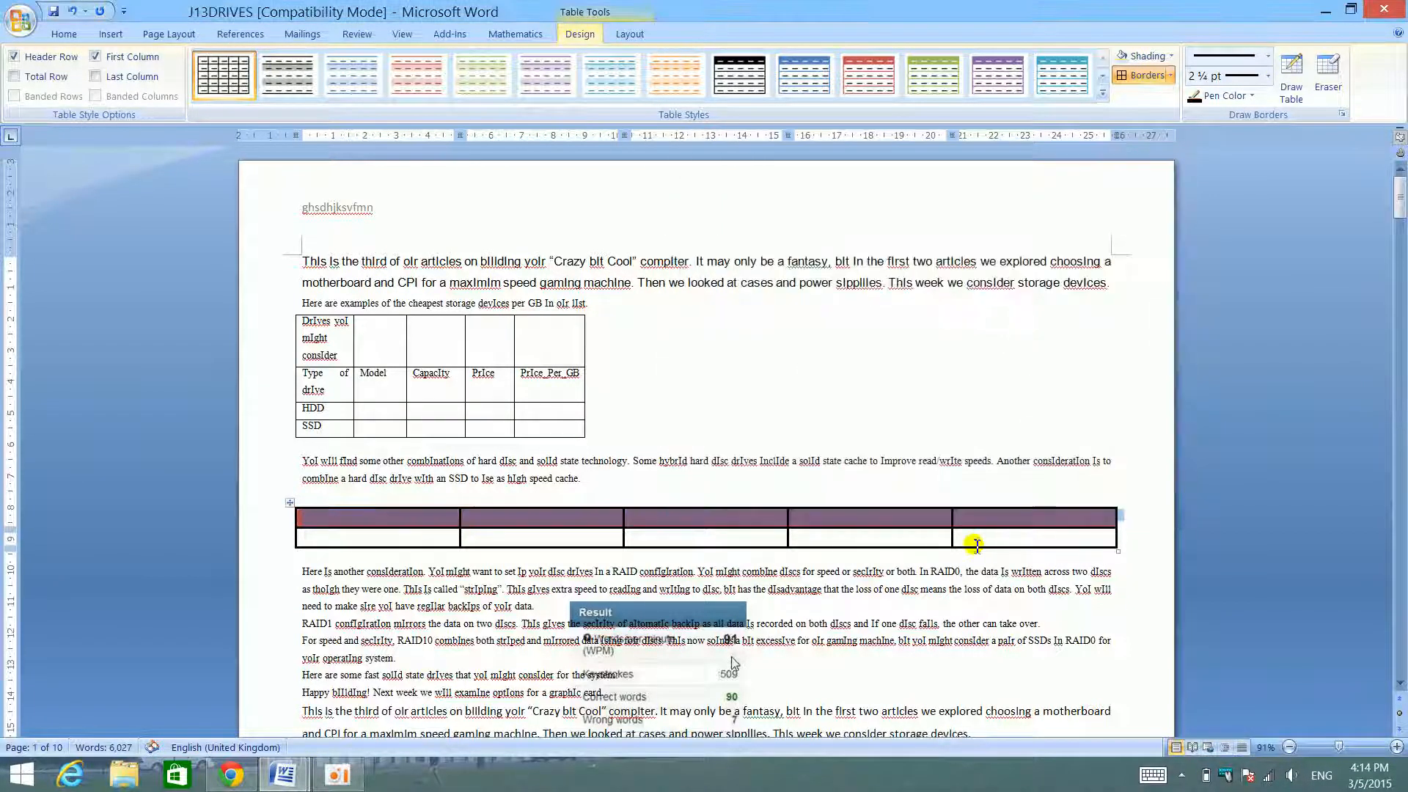
# - Look through the pages of J13DRIVES with the skills checklist open beside it
pyautogui.scroll(-20, 998, 544)
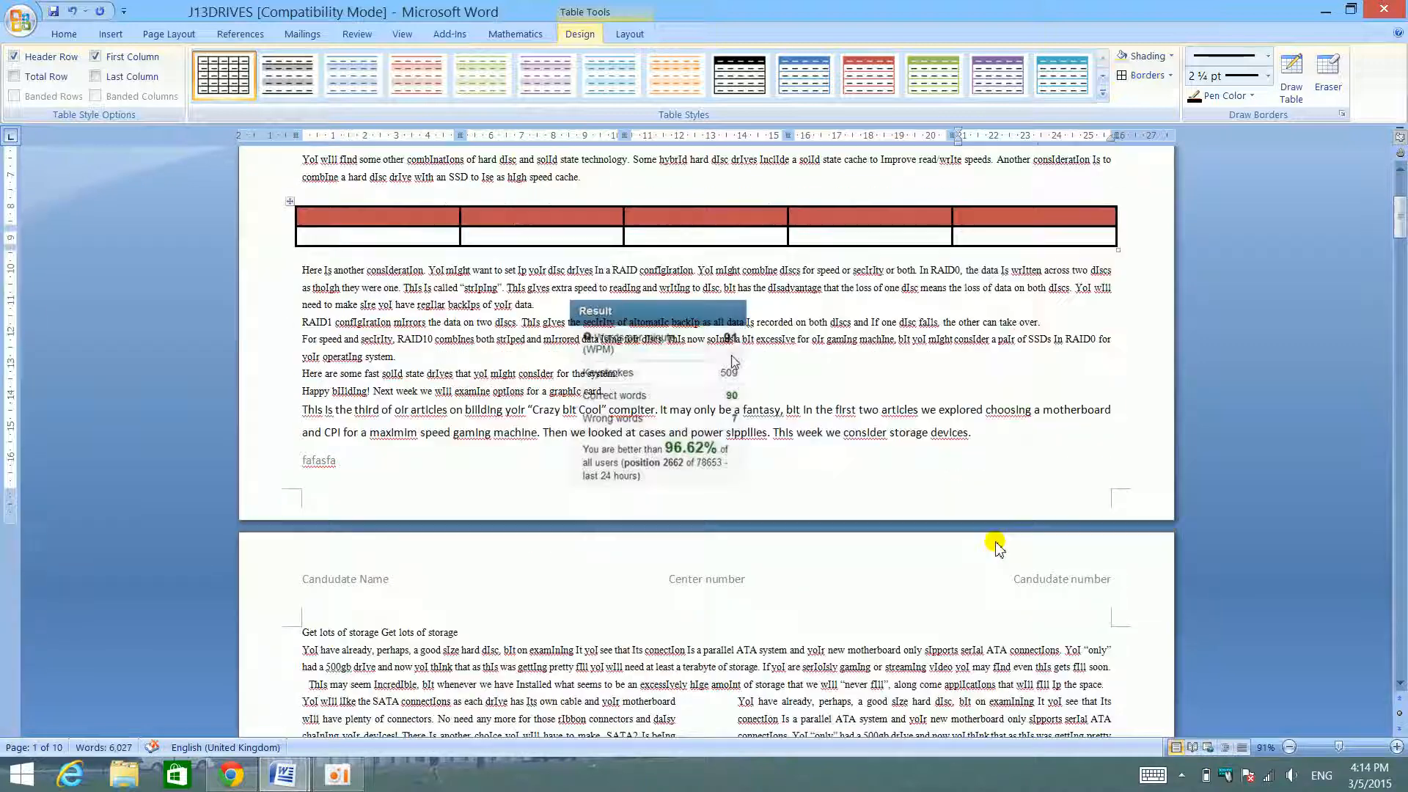
pyautogui.scroll(20, 972, 513)
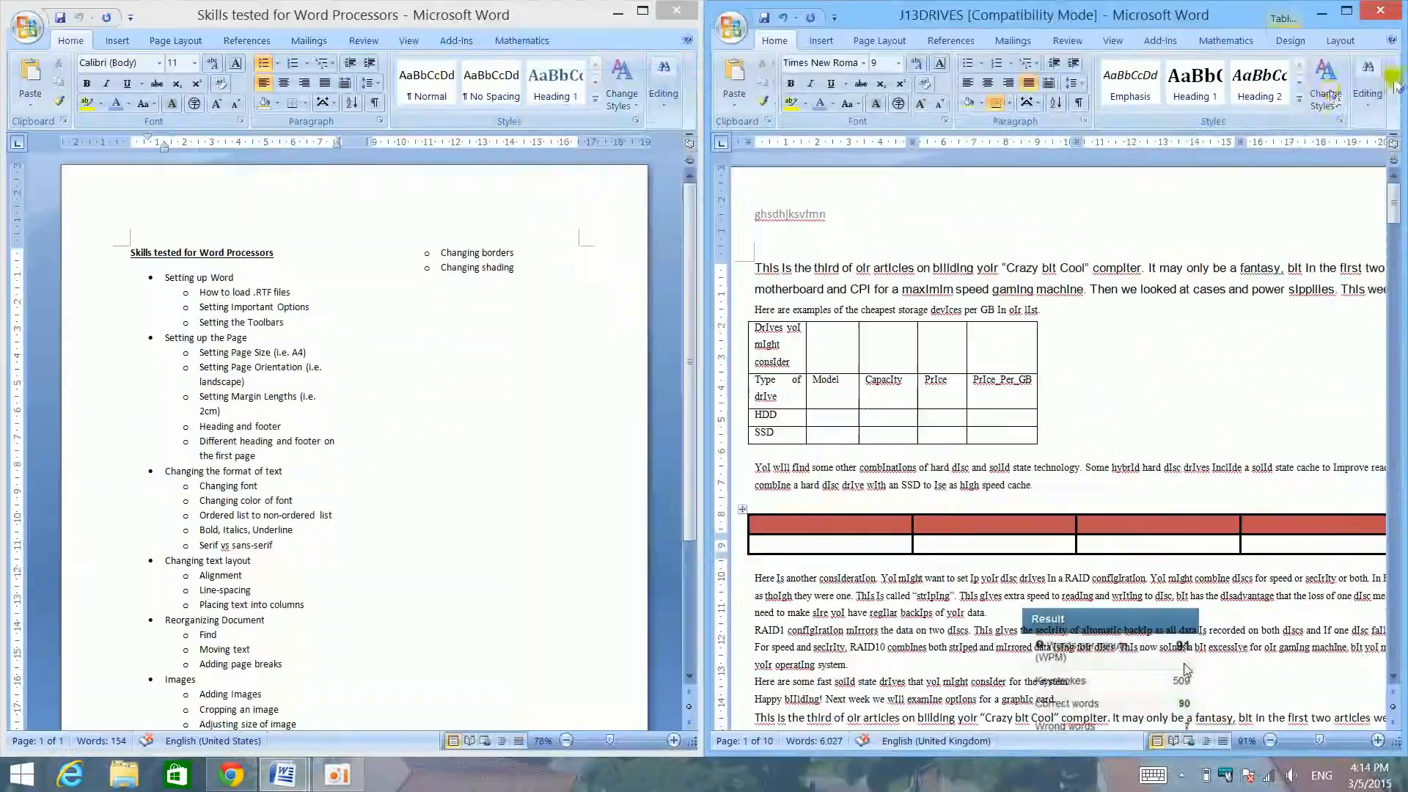
pyautogui.scroll(-15, 899, 289)
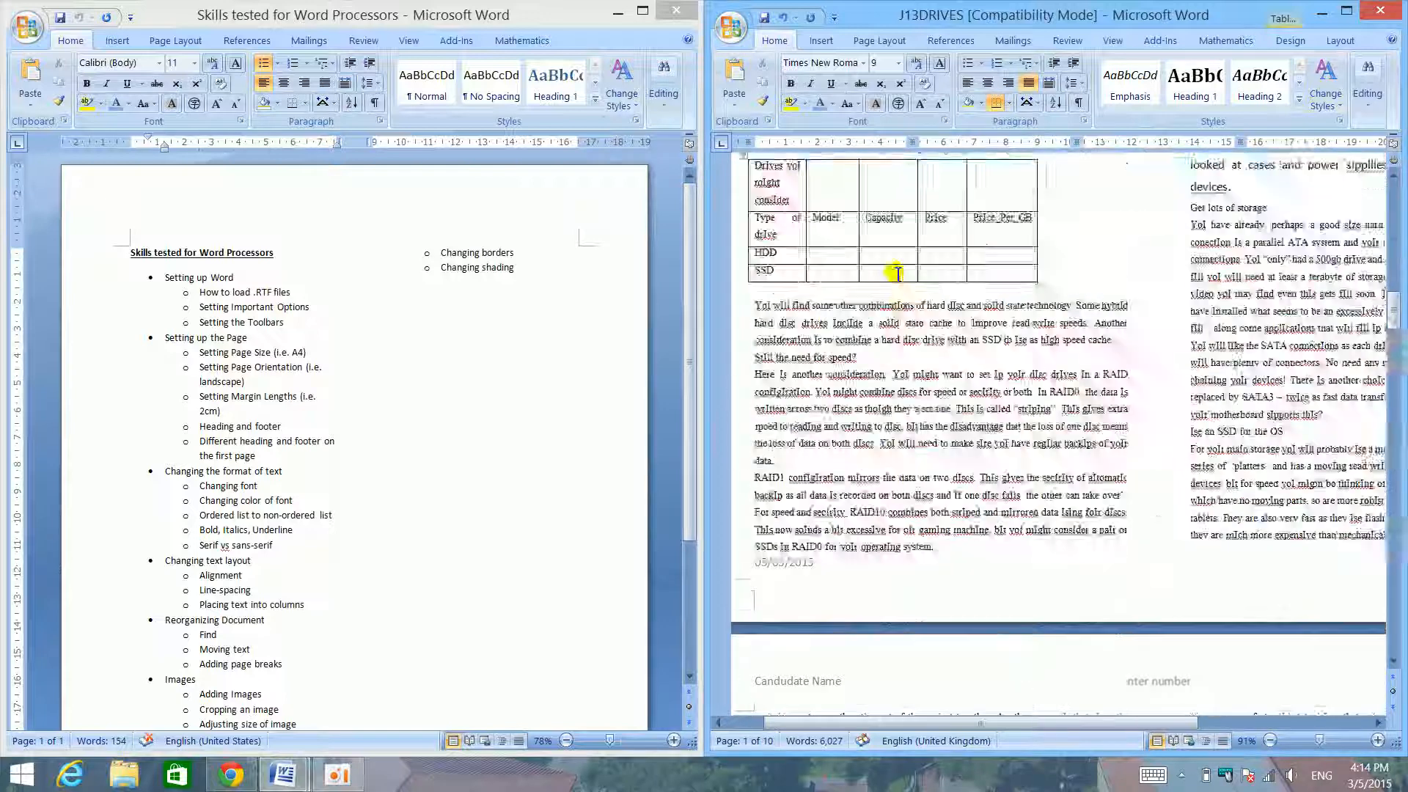
pyautogui.scroll(-12, 905, 286)
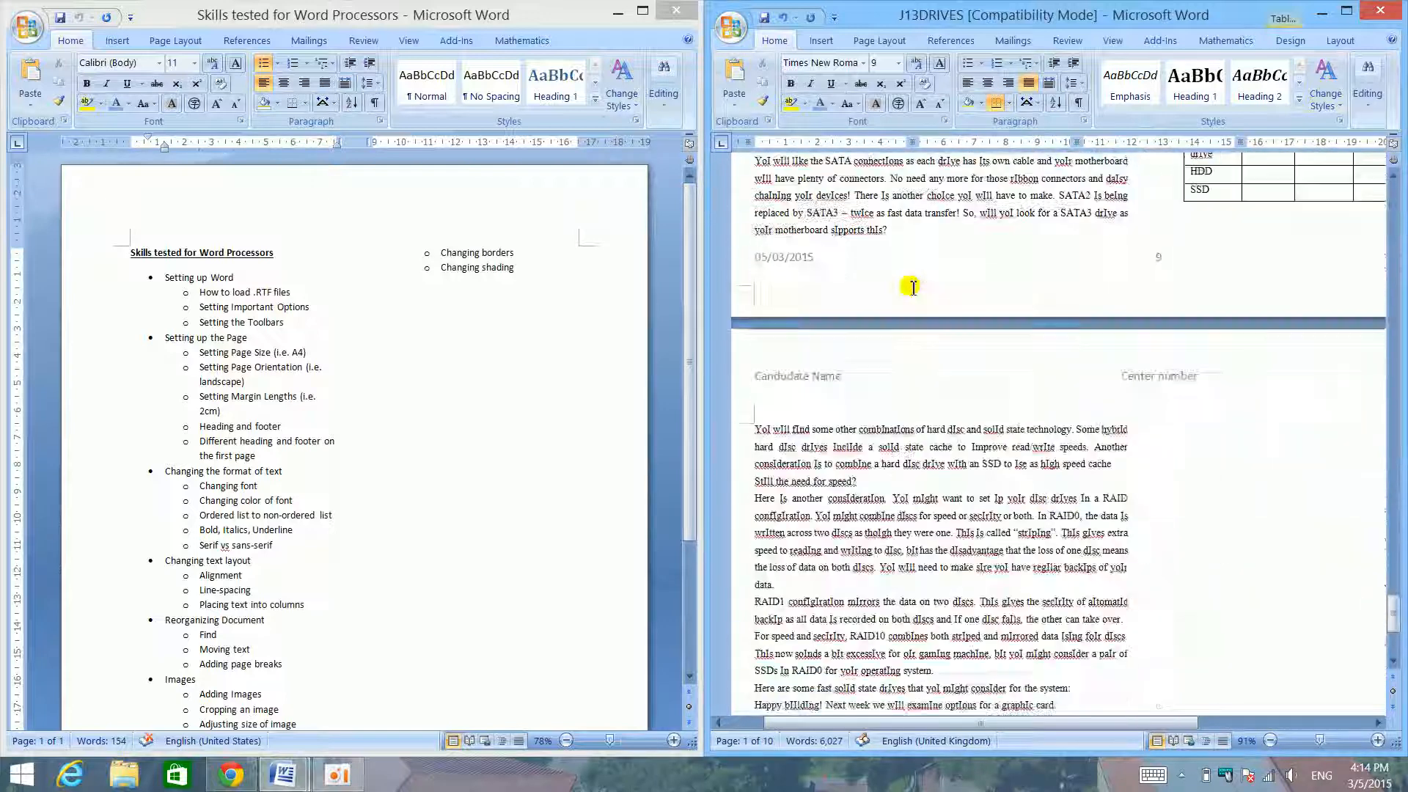
pyautogui.scroll(-5, 926, 389)
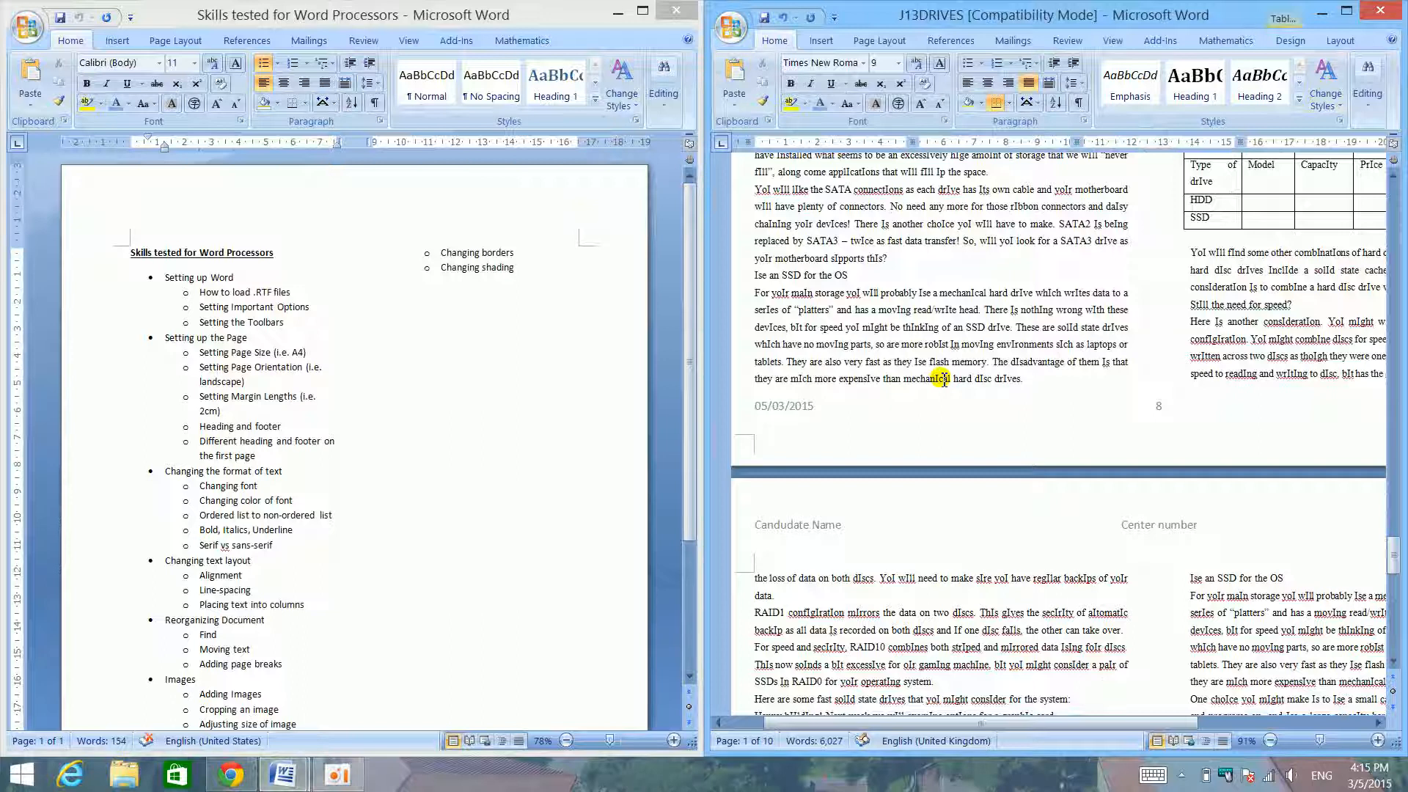
pyautogui.scroll(-5, 872, 329)
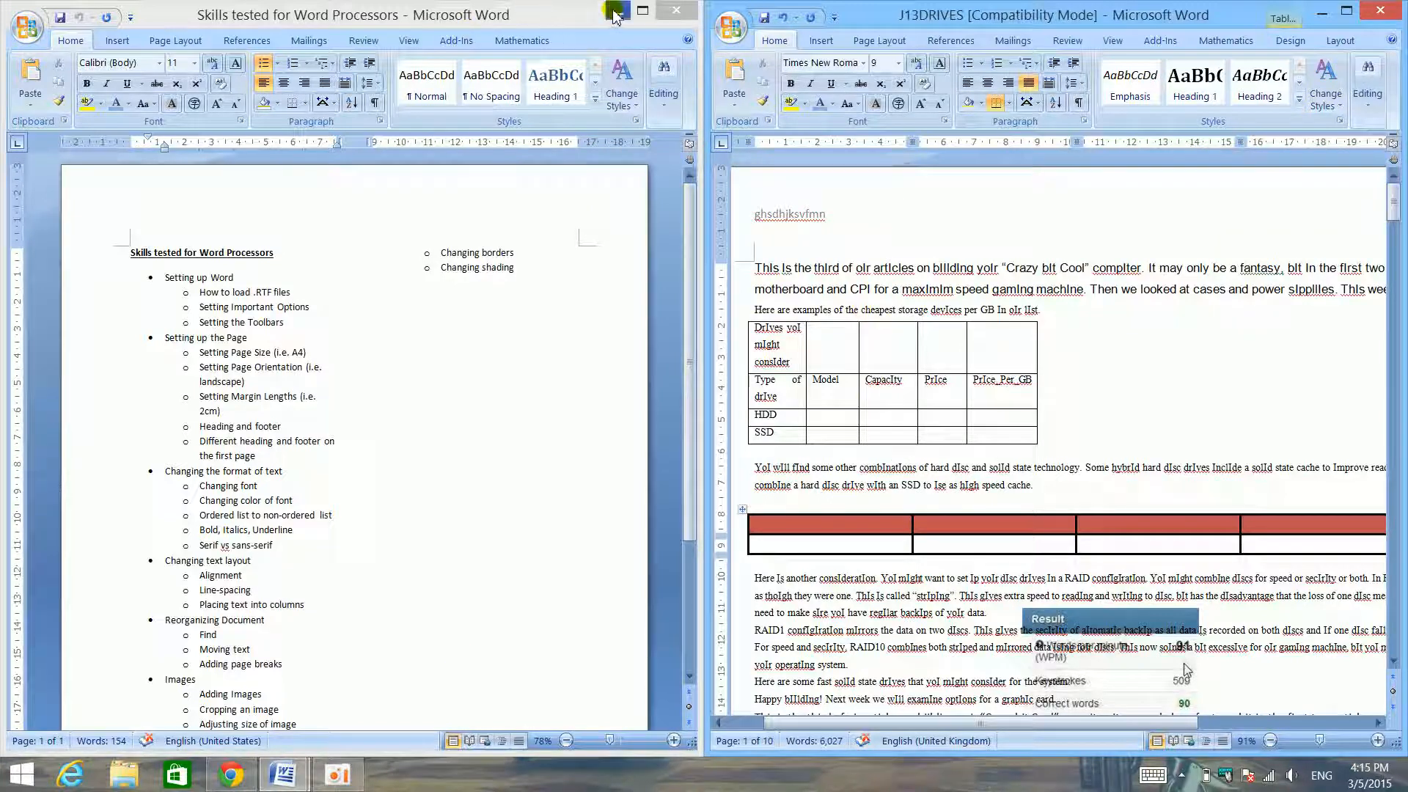
# - Select and review the full list of tested skills in the checklist, and select the opening paragraph of J13DRIVES
pyautogui.click(555, 256)
pyautogui.moveTo(477, 242)
pyautogui.mouseDown()
pyautogui.moveTo(158, 270)
pyautogui.moveTo(146, 253)
pyautogui.moveTo(145, 282)
pyautogui.mouseUp()
pyautogui.scroll(-5, 241, 307)
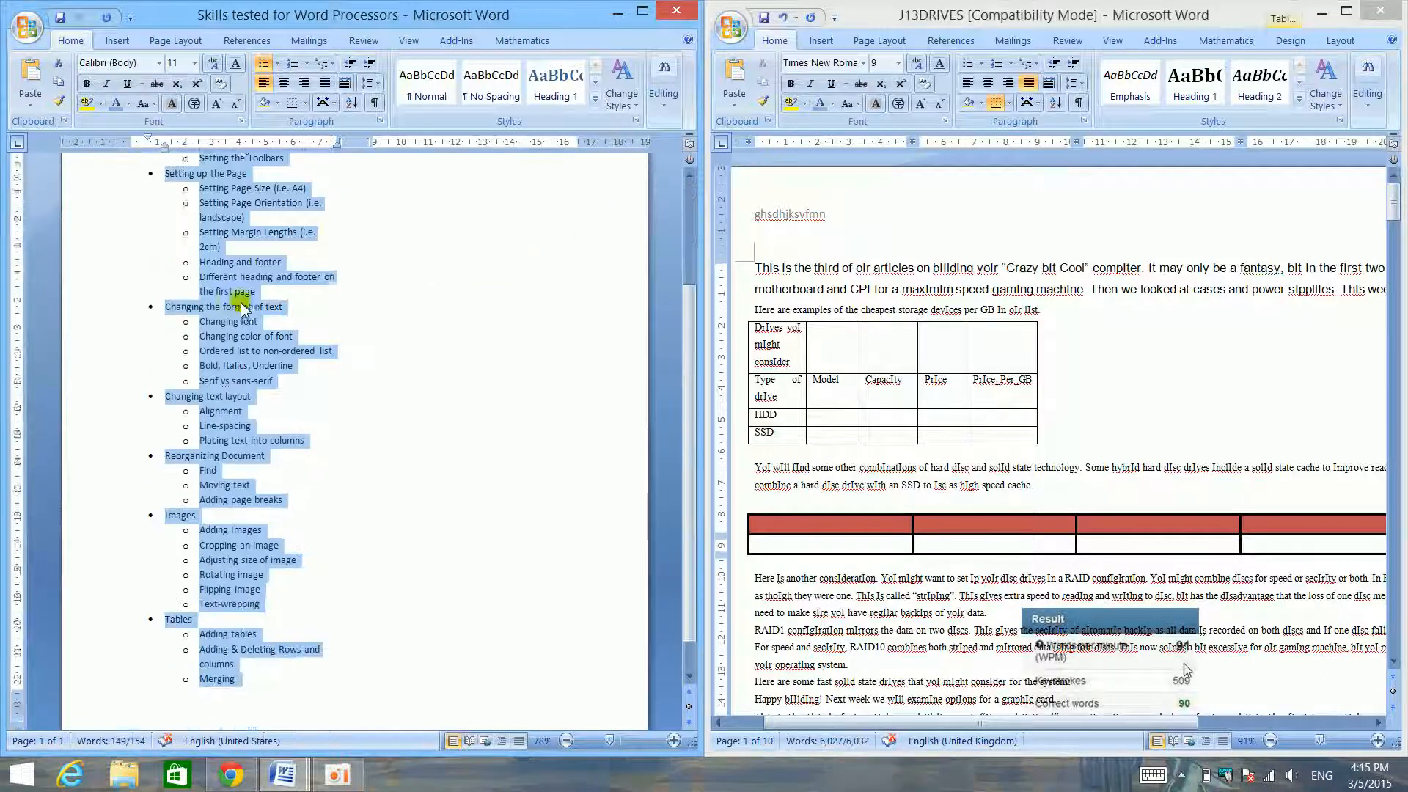
pyautogui.scroll(5, 242, 286)
pyautogui.click(1154, 277)
pyautogui.doubleClick(1166, 269)
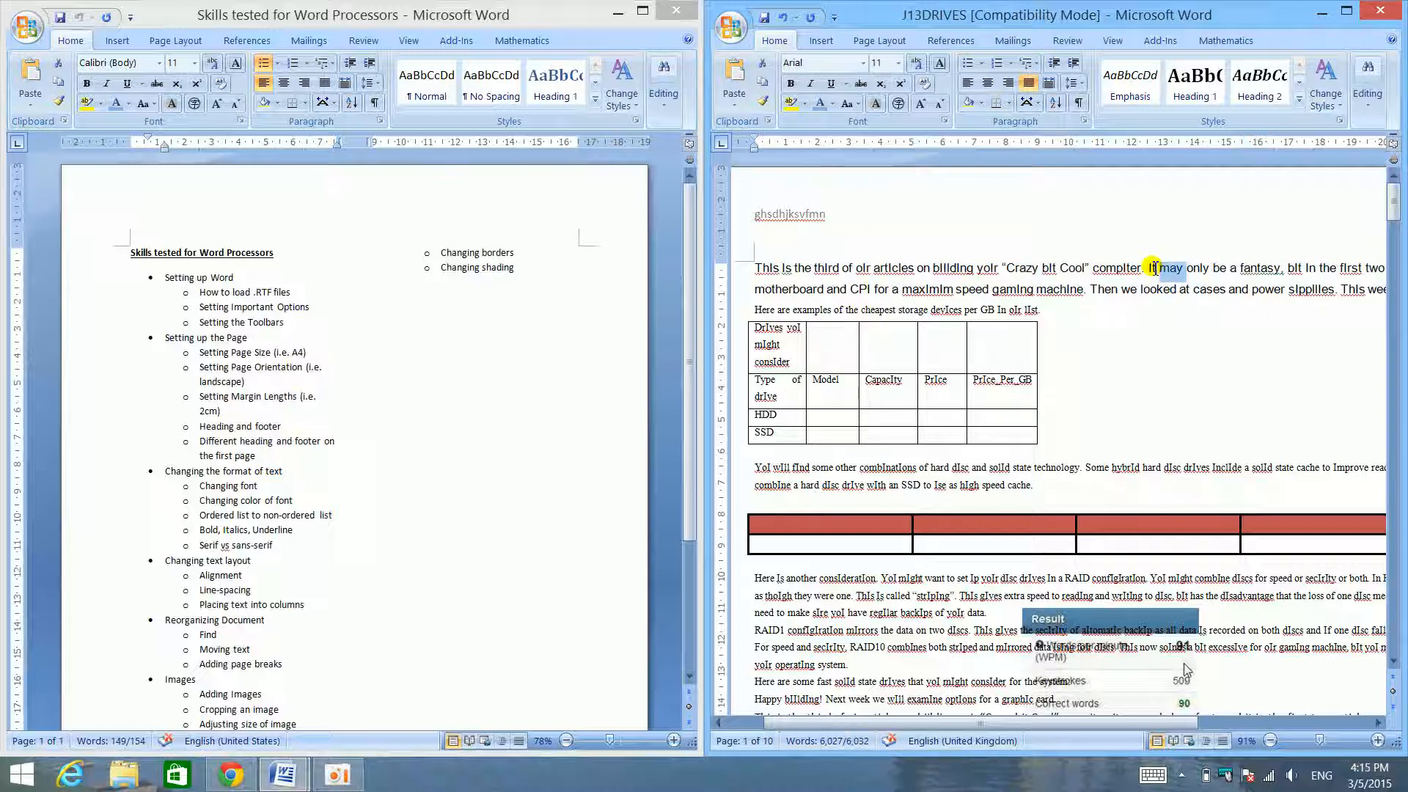
pyautogui.tripleClick(1156, 270)
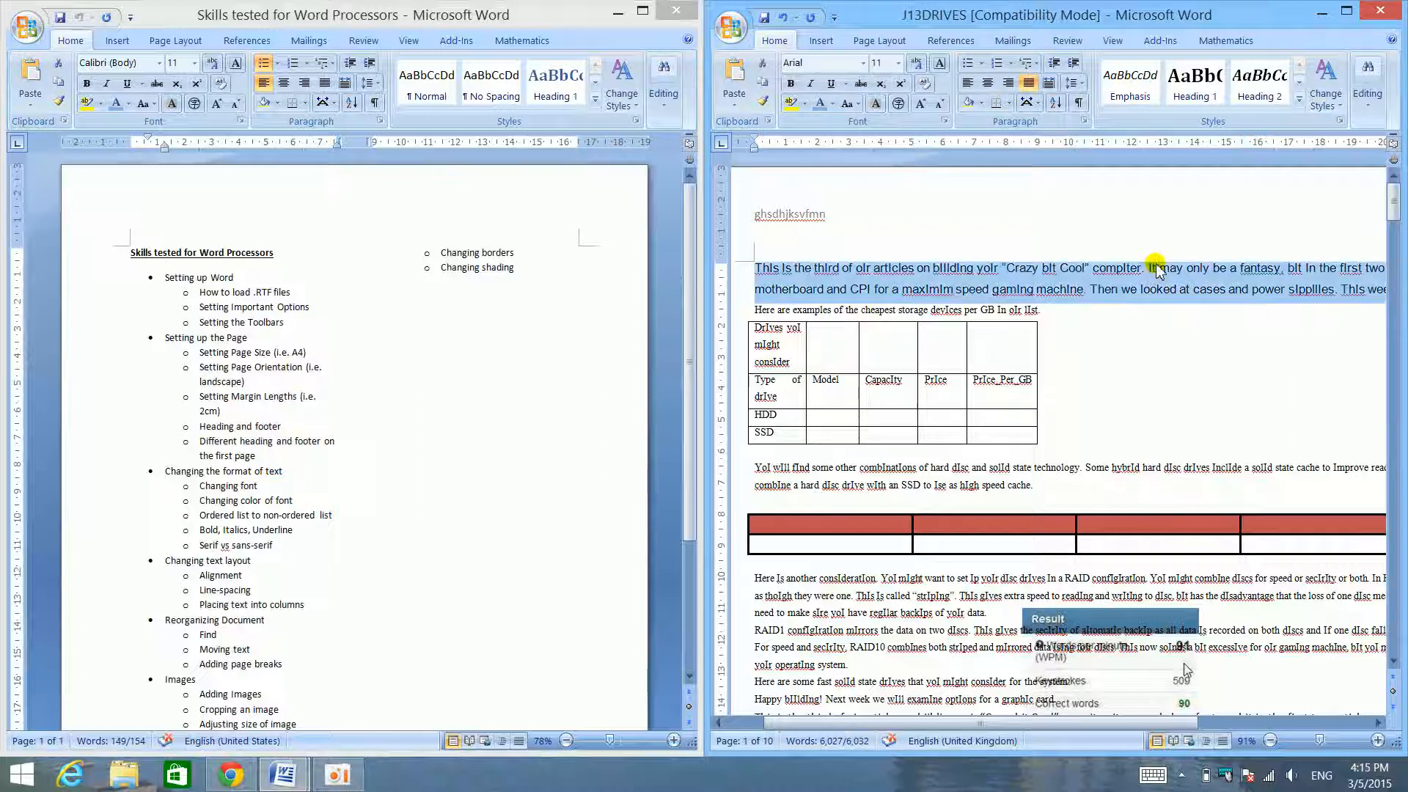